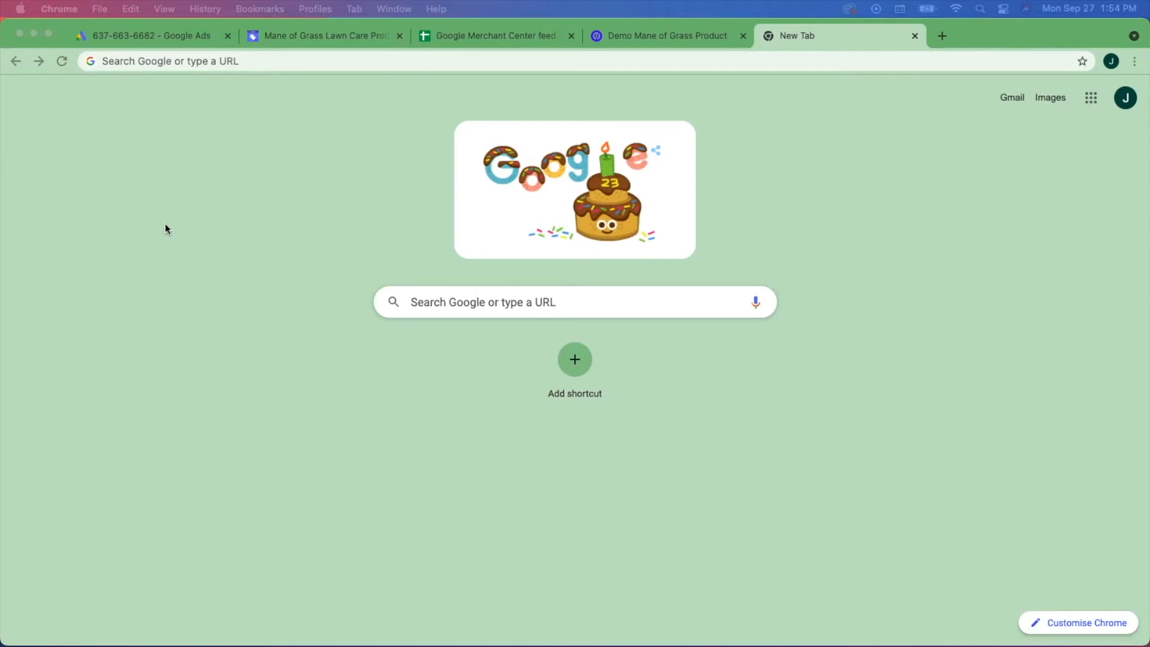
- Search Google for 'unbounce' and open the official Unbounce home page
click(780, 115)
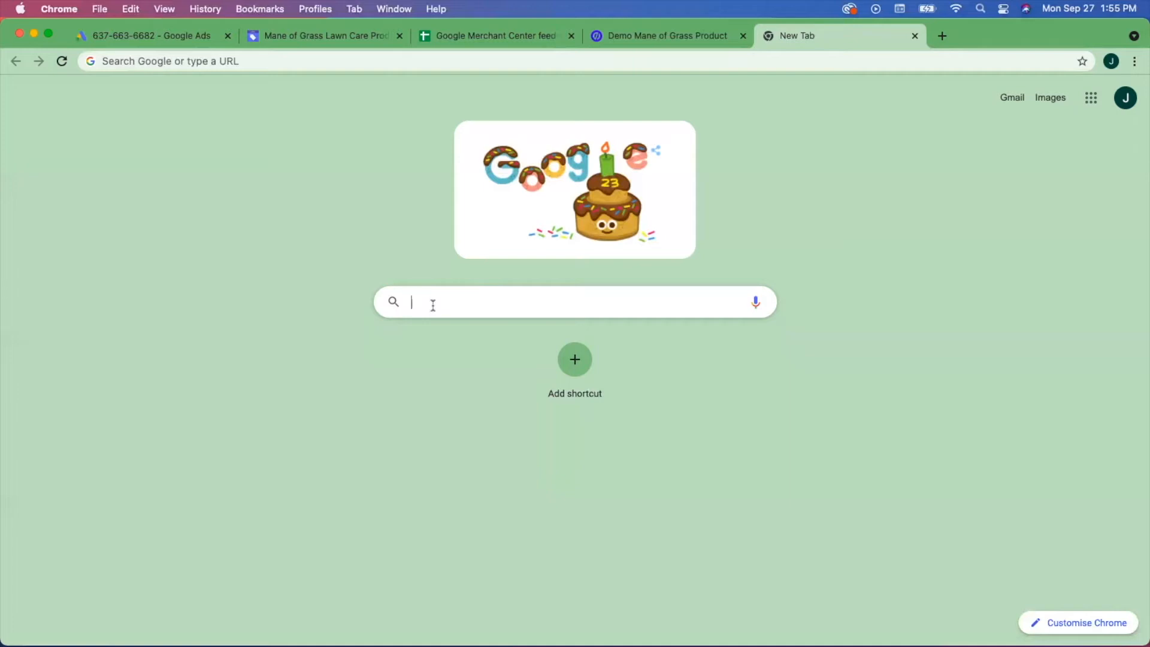
text(unbounce)
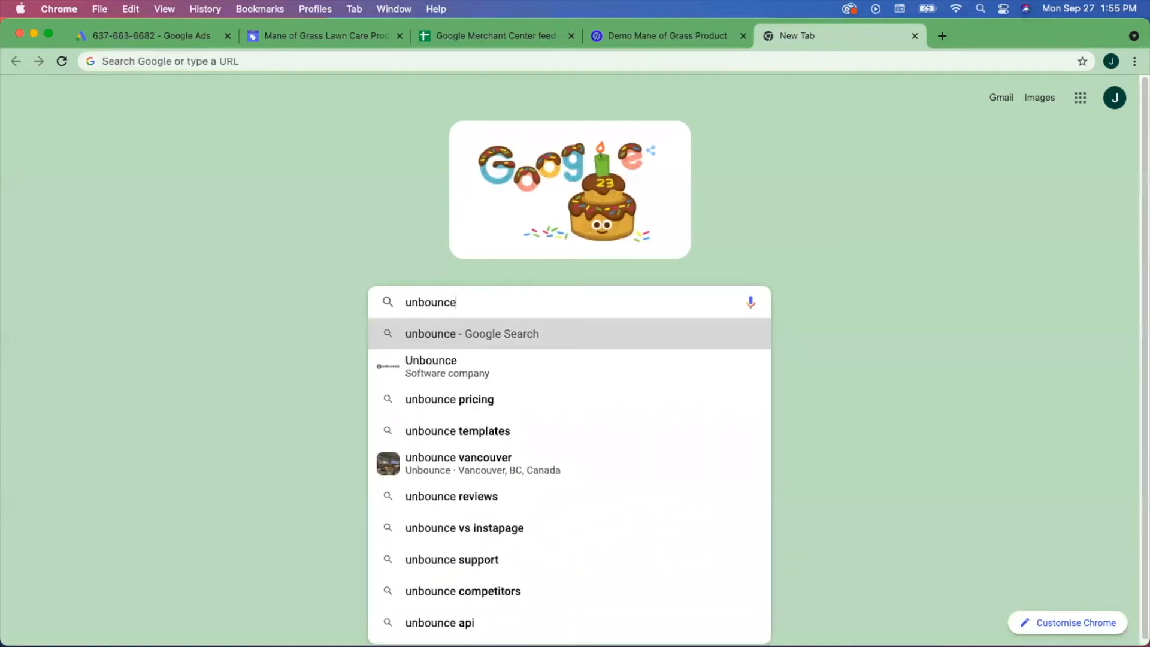
key(Return)
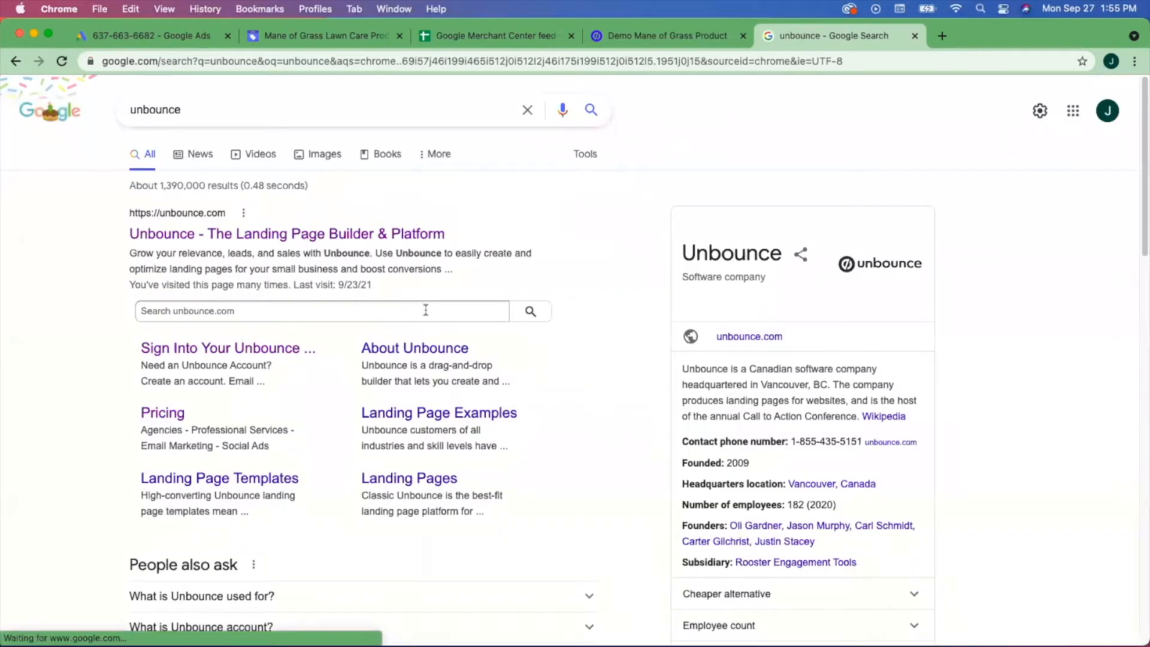
click(190, 238)
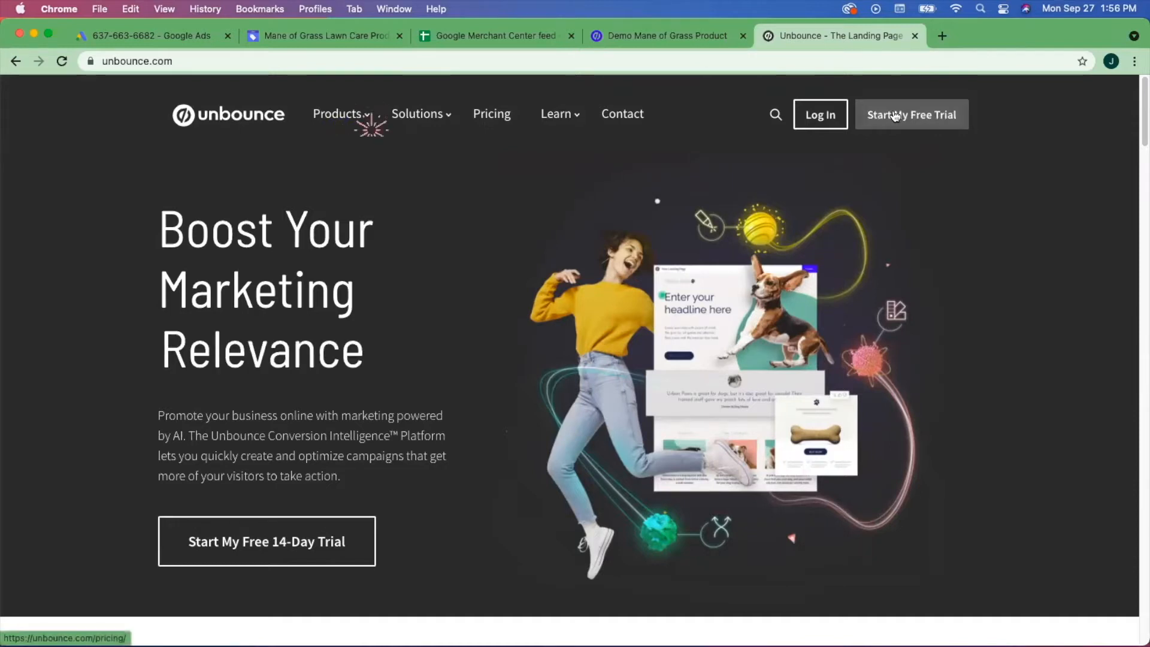
- Compare the Launch, Optimize and Accelerate pricing plans and start the Optimize 14-day free trial
click(488, 122)
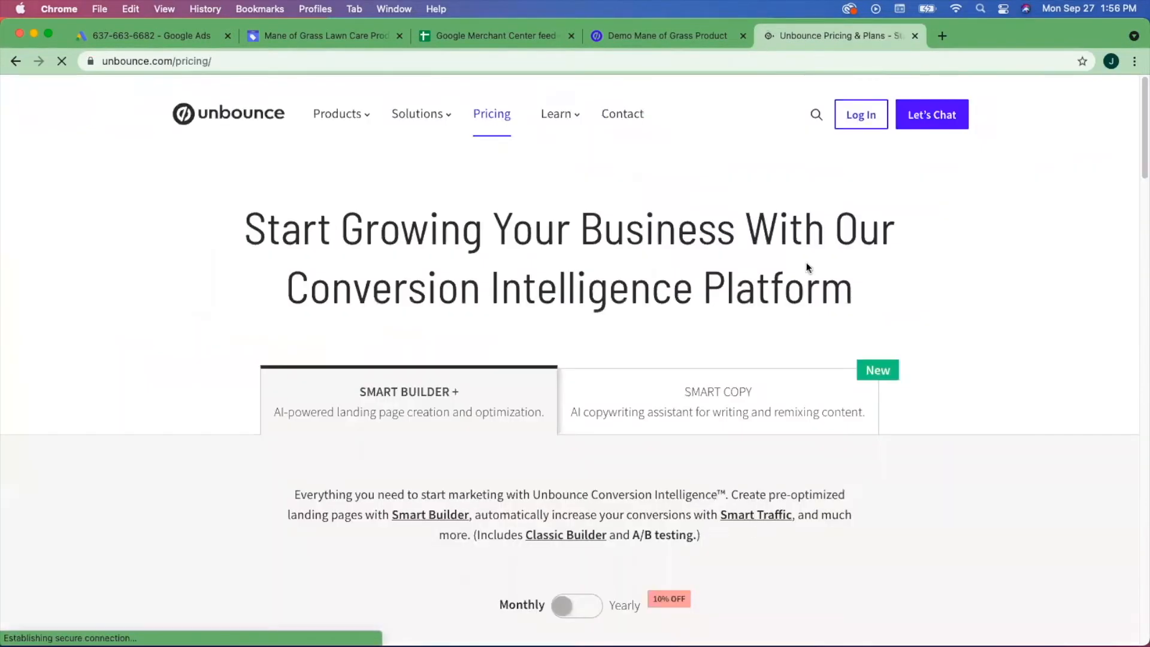
scroll(1015, 327, down, 5)
scroll(1015, 328, up, 4)
scroll(1015, 328, down, 7)
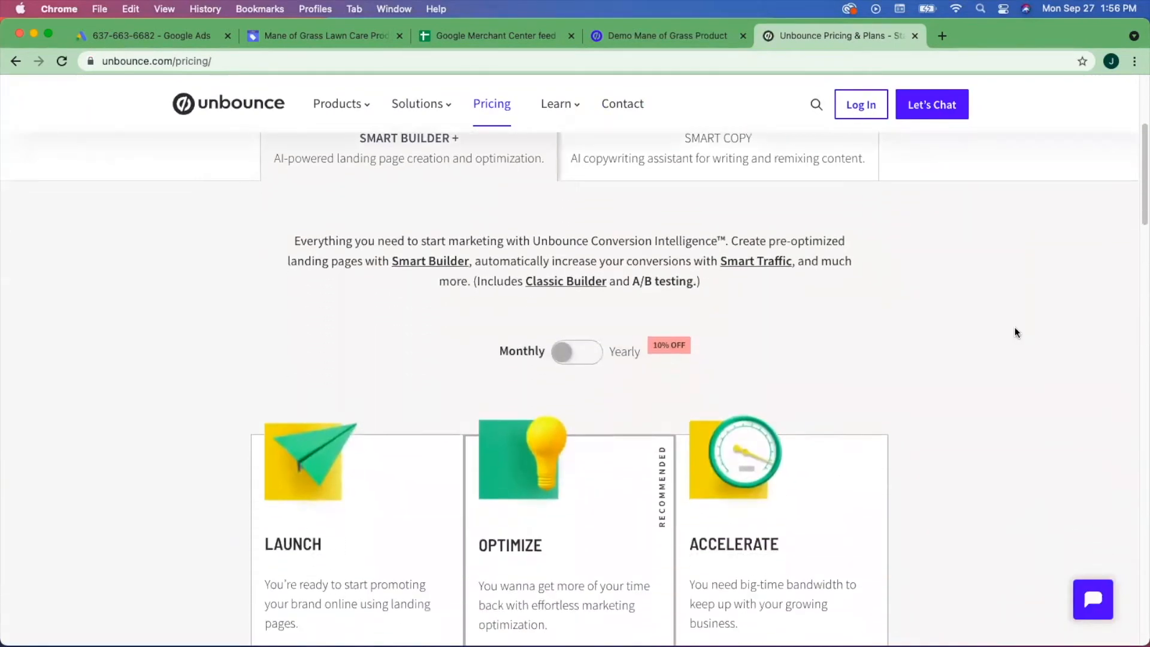
scroll(1015, 327, down, 3)
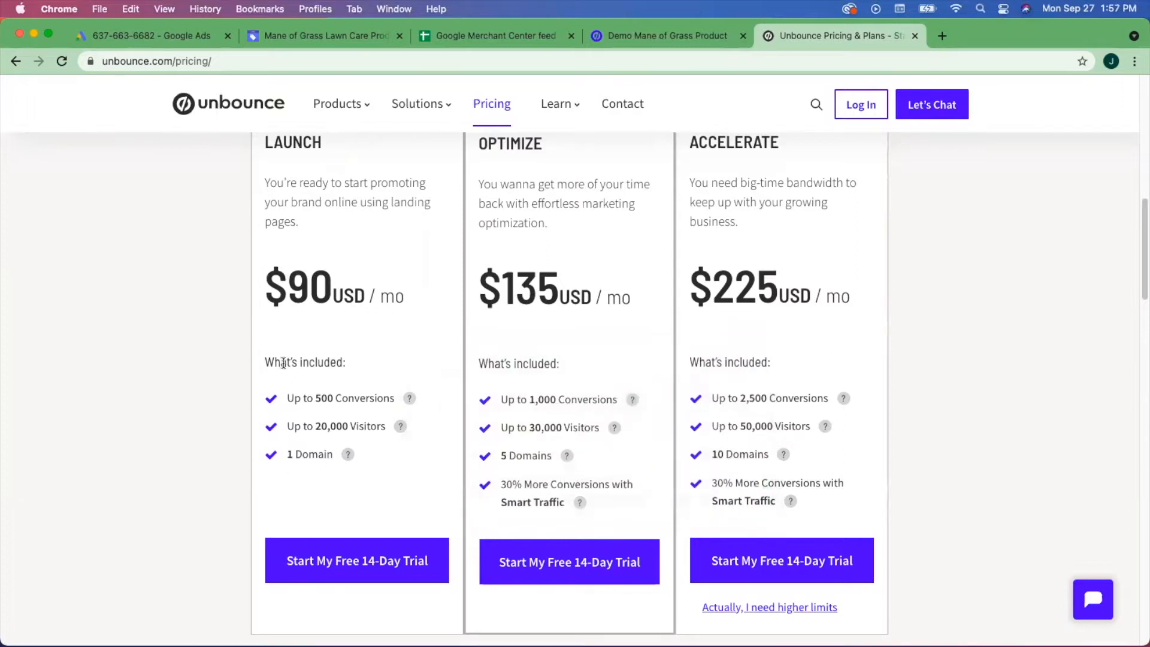
scroll(279, 389, up, 2)
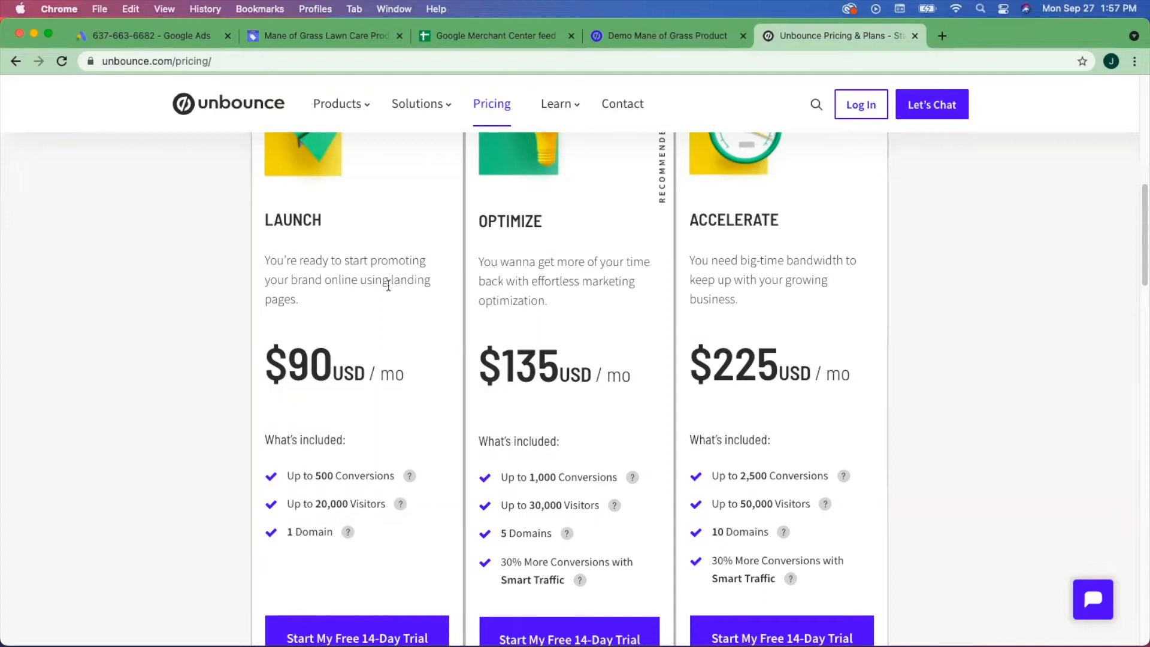
scroll(388, 286, down, 2)
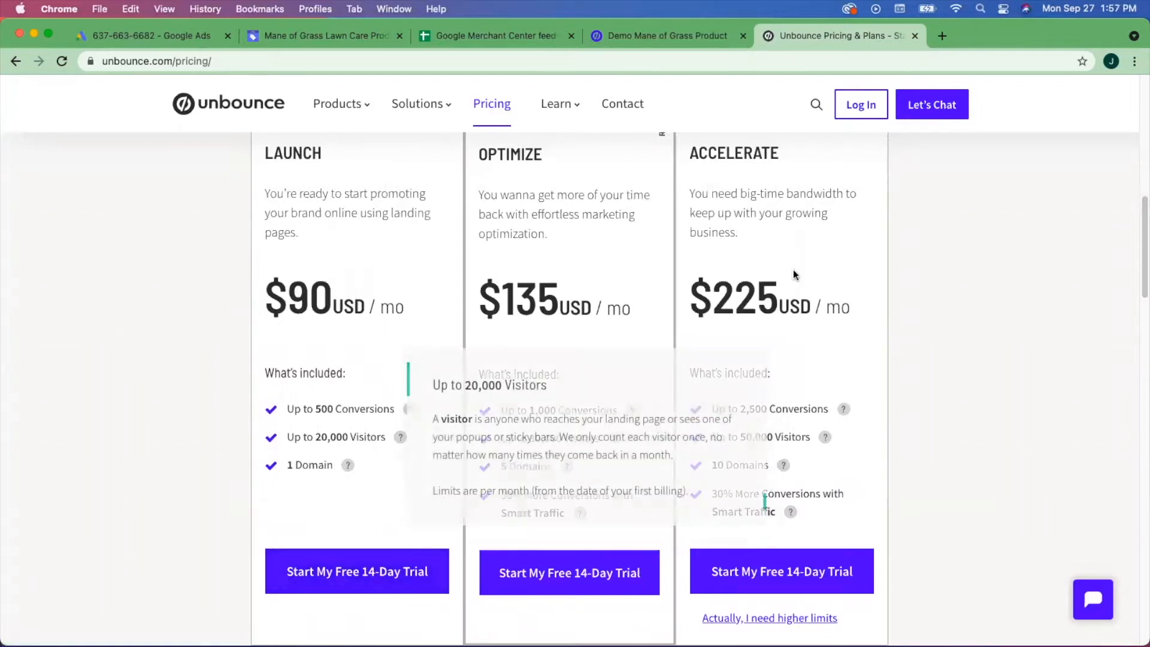
scroll(362, 298, up, 4)
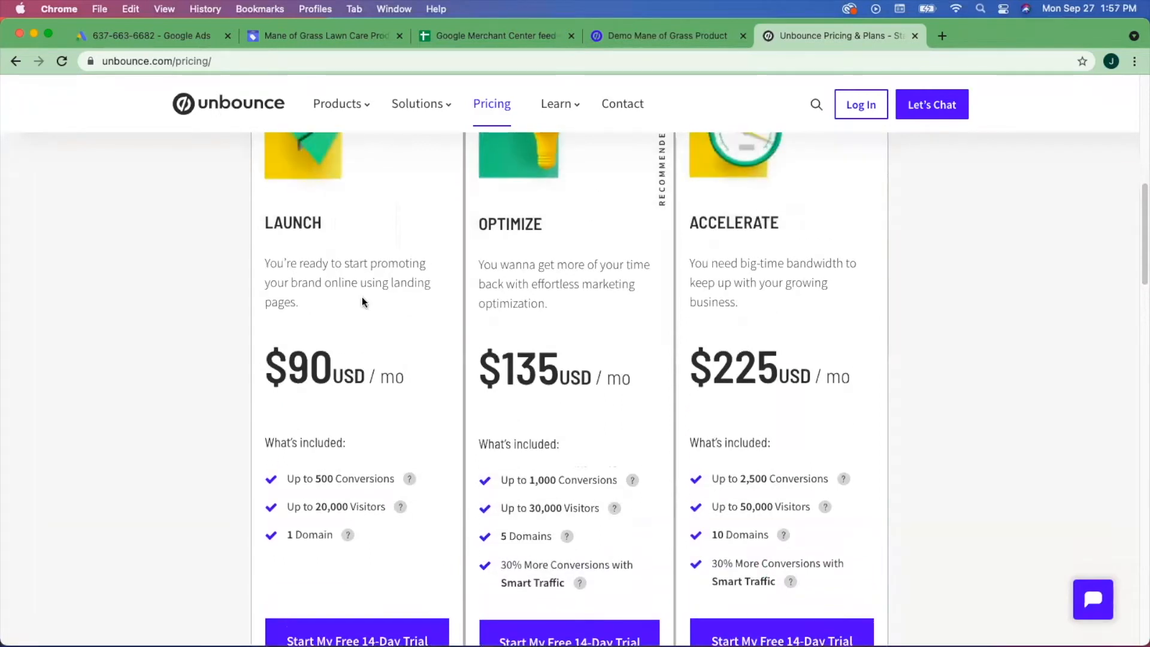
scroll(362, 296, up, 2)
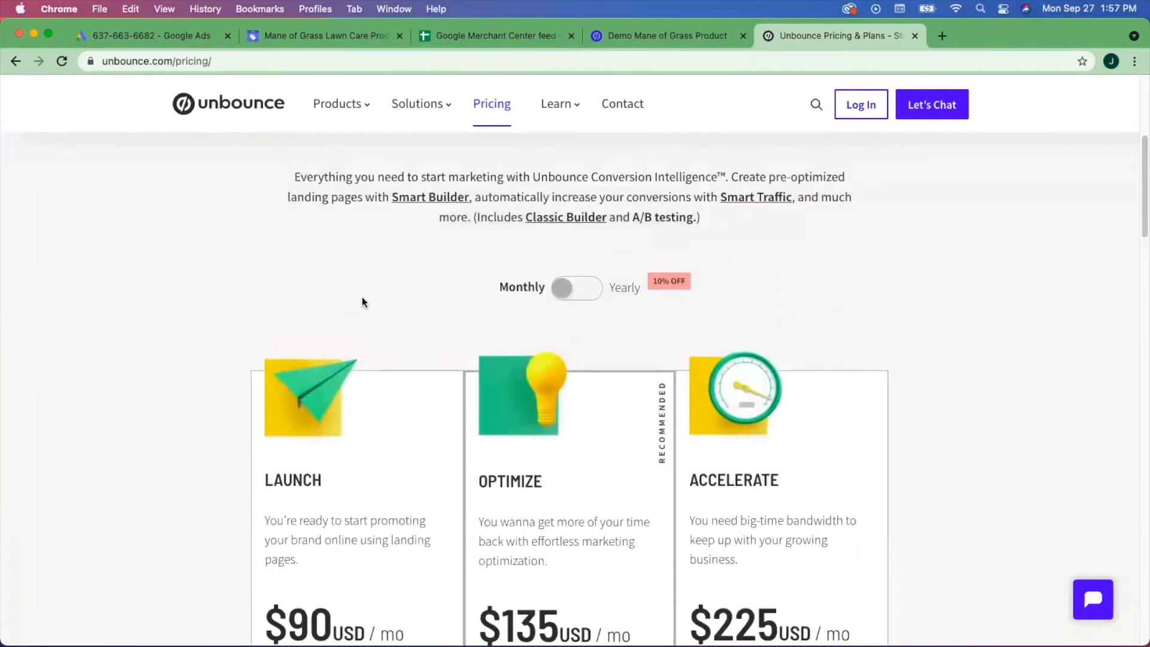
scroll(362, 297, up, 2)
scroll(362, 297, down, 10)
click(547, 454)
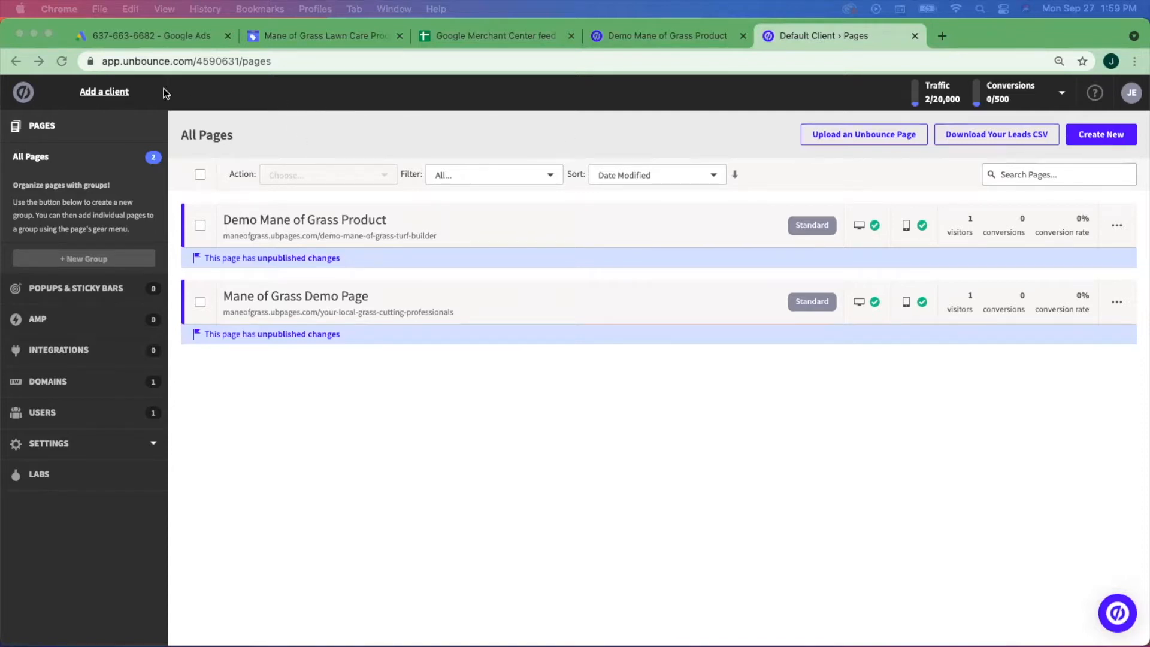
- Check Sign-in and Security under Account Management, then go back to the Pages dashboard
click(1132, 94)
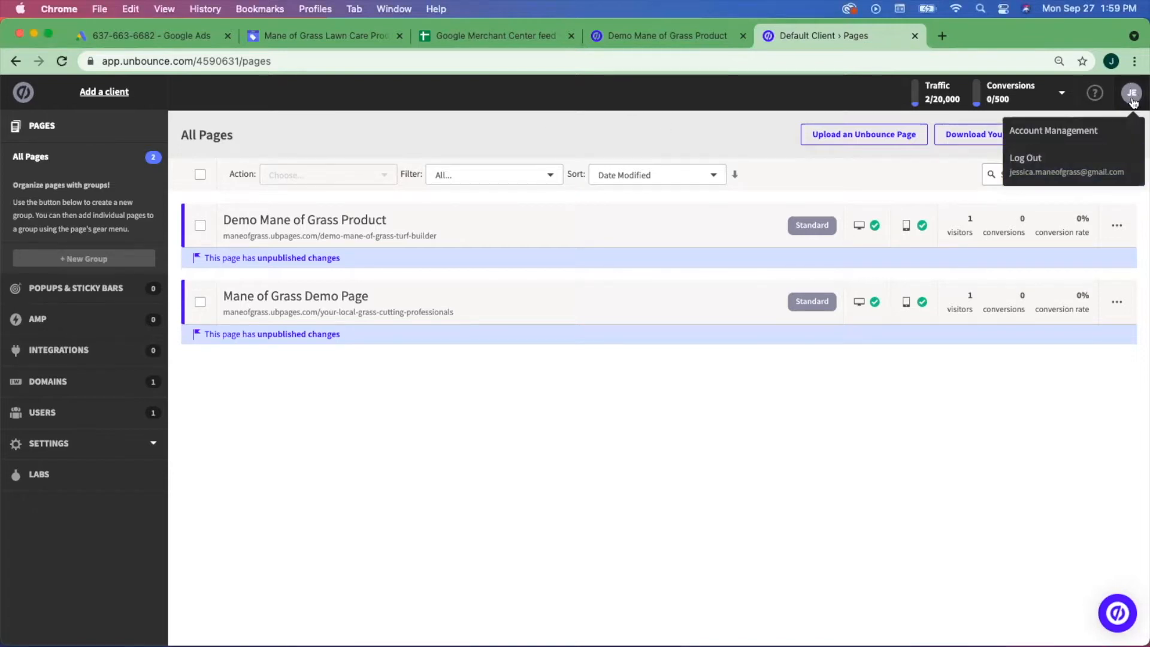
click(1089, 132)
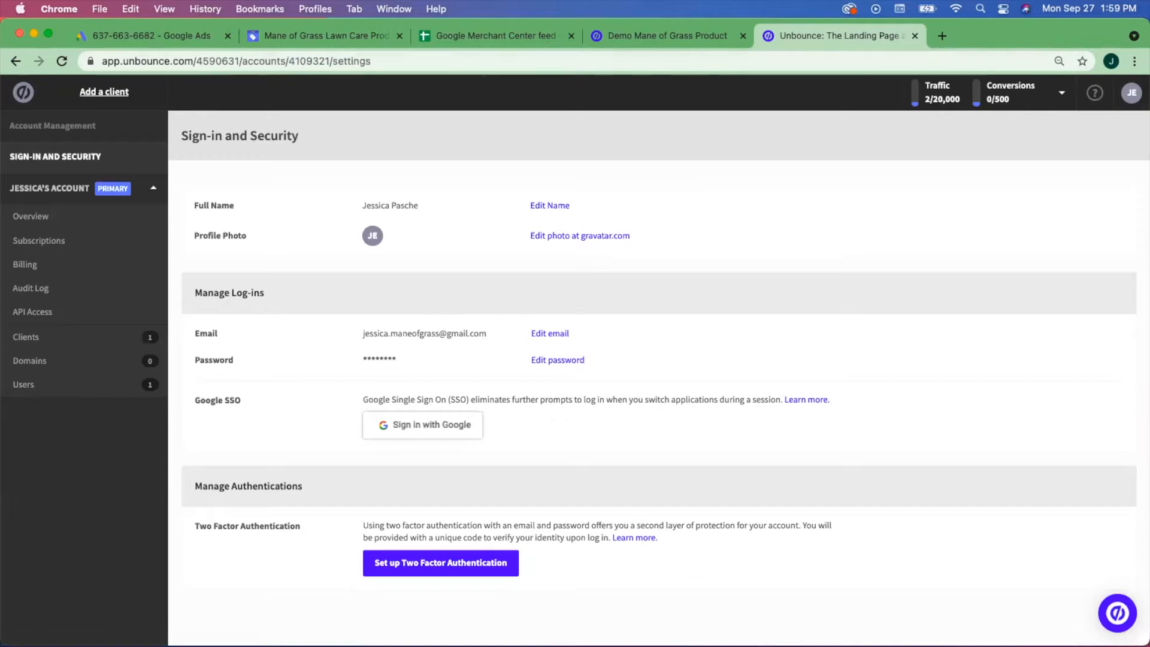
click(23, 93)
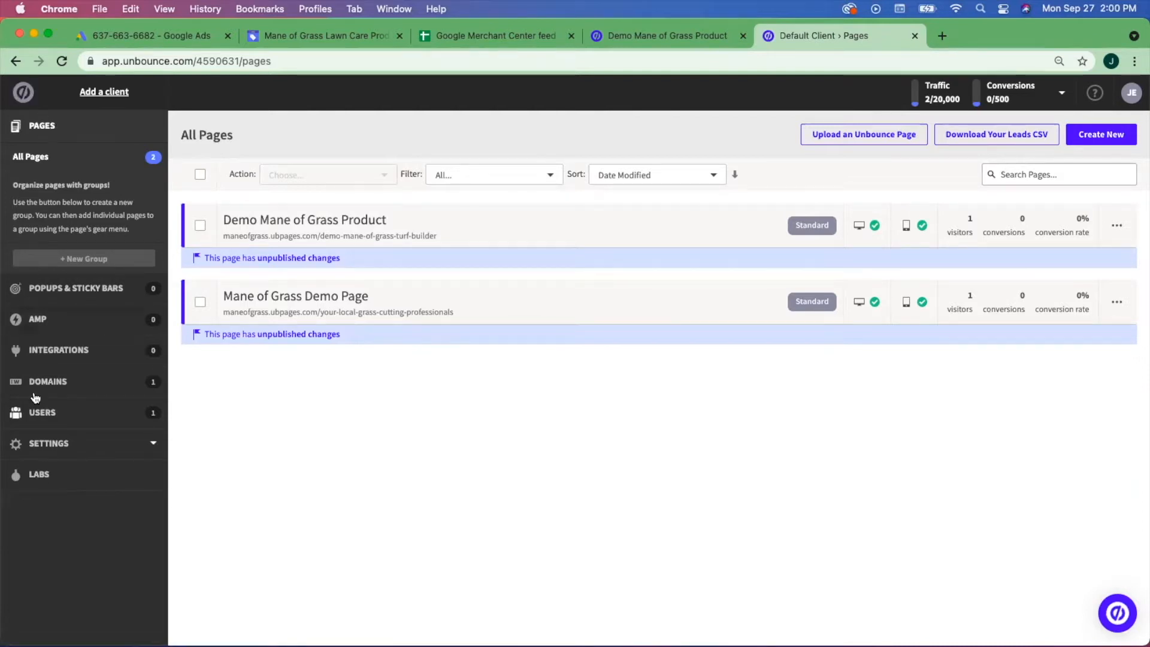
- From All Pages, create a new page with the Classic Builder instead of Smart Builder
click(33, 157)
click(1101, 136)
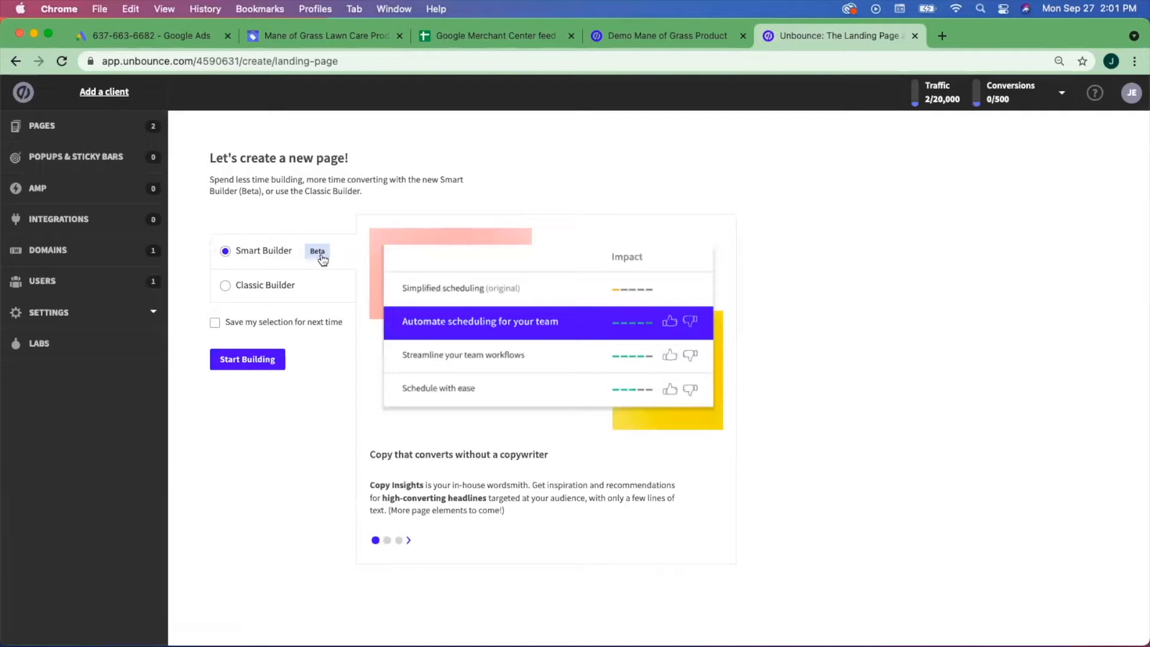
click(225, 286)
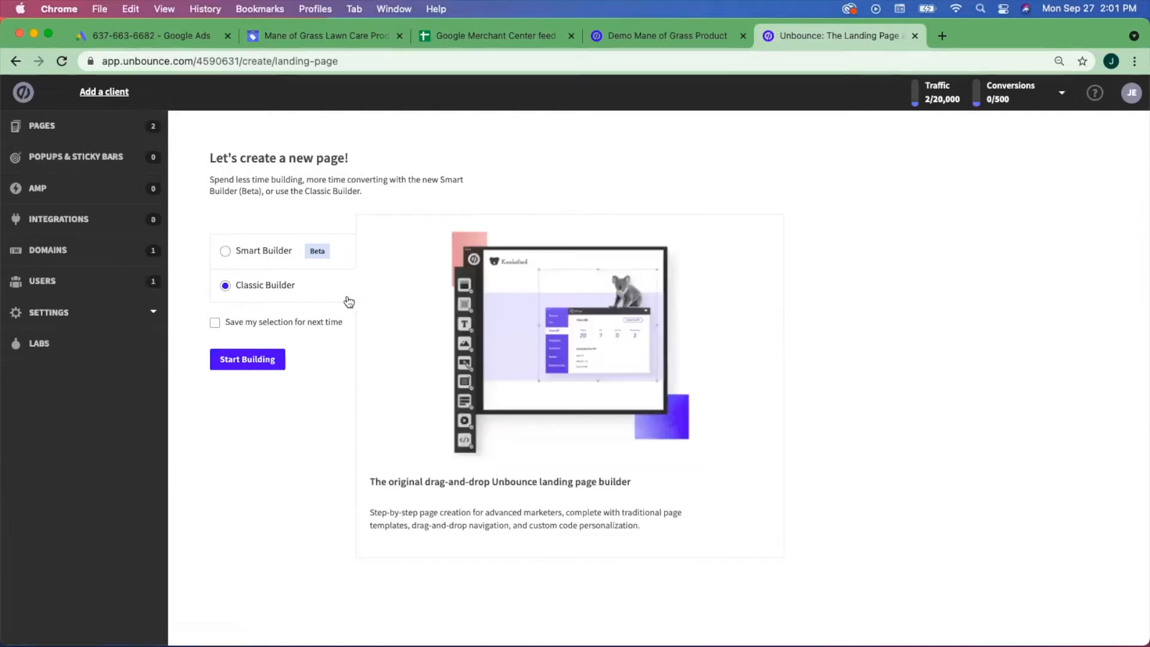
click(254, 365)
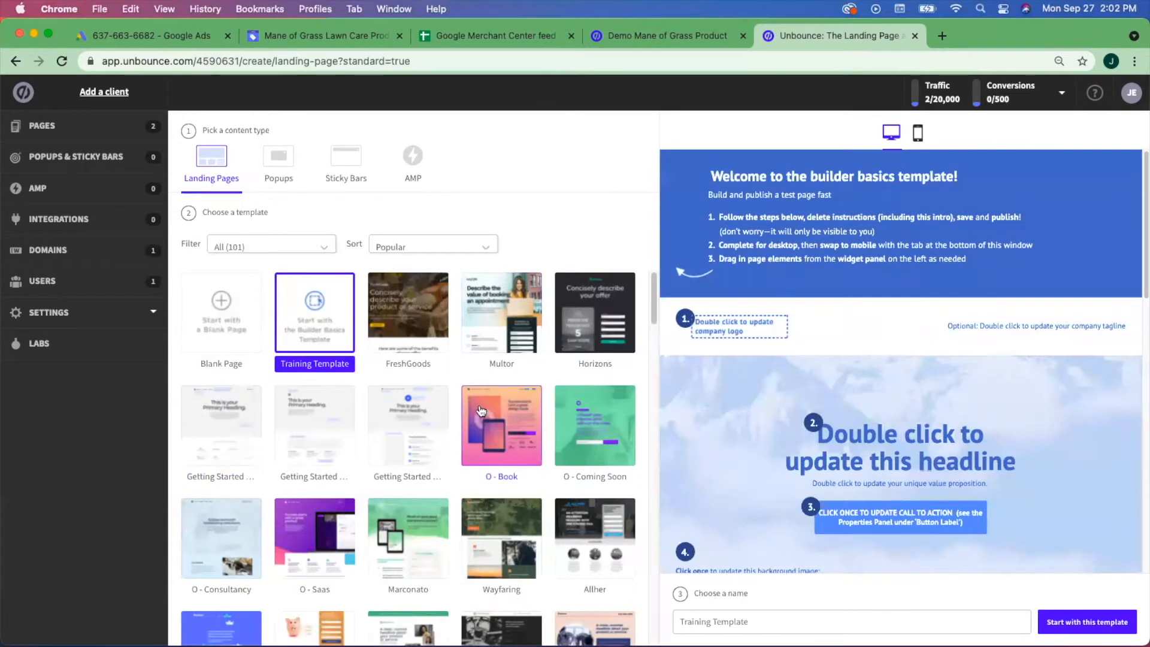
- Browse the template gallery and pick the Getting Started – Lead Generation template
scroll(515, 408, down, 2)
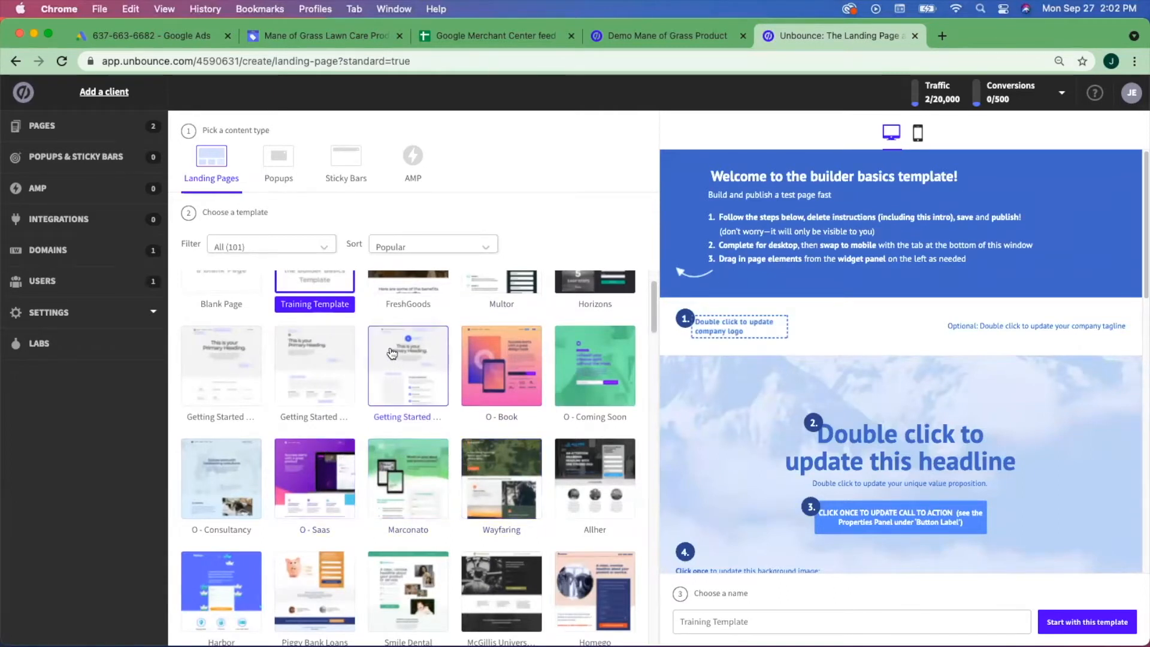
scroll(413, 353, down, 2)
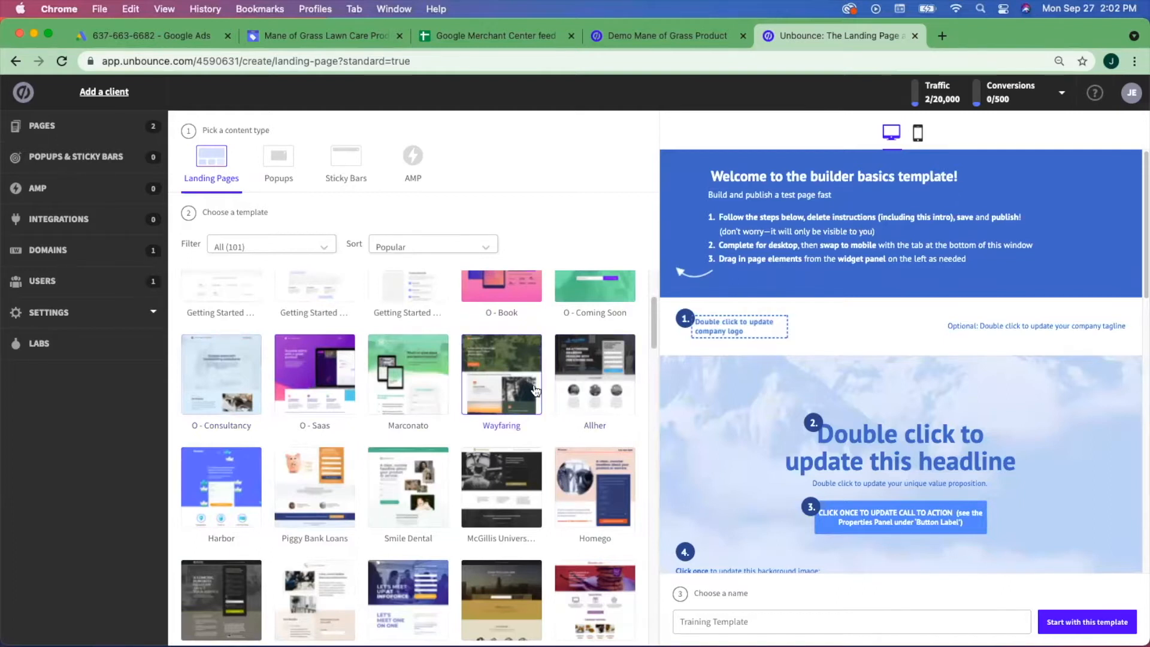
scroll(243, 320, up, 1)
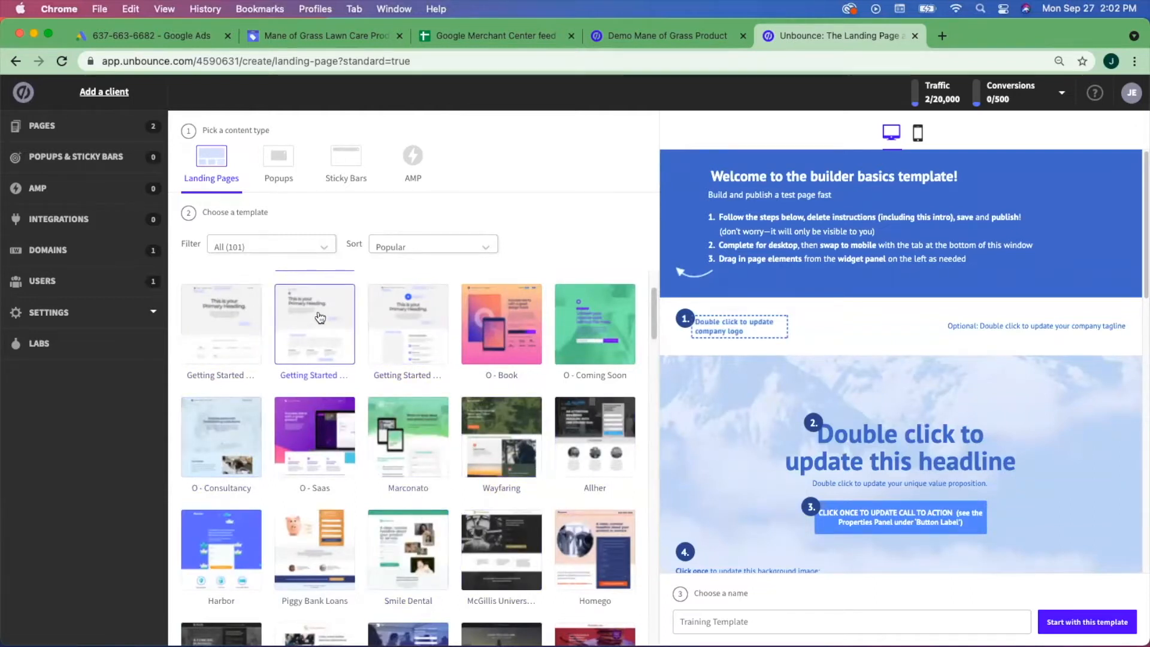
click(417, 331)
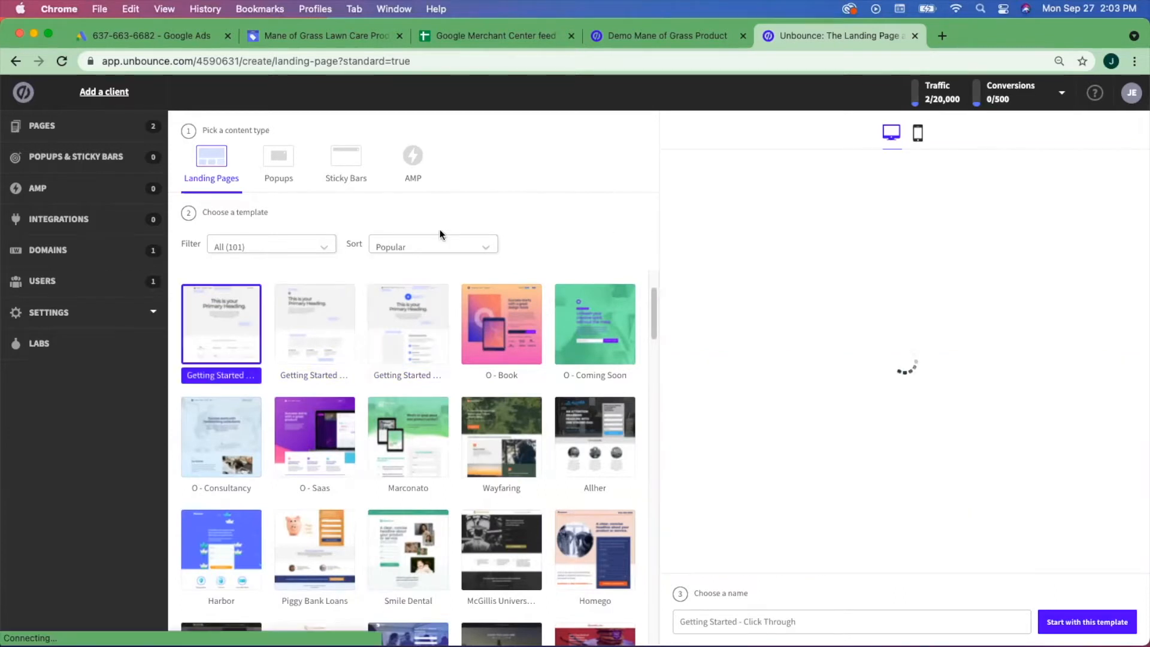
click(329, 317)
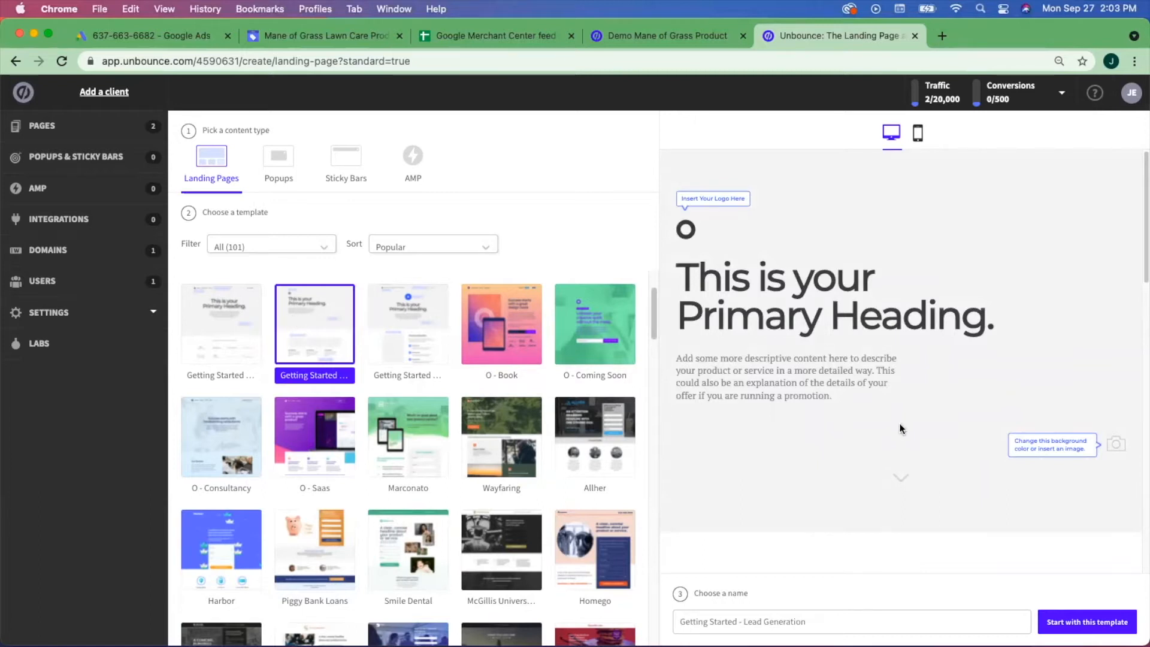
scroll(479, 474, down, 3)
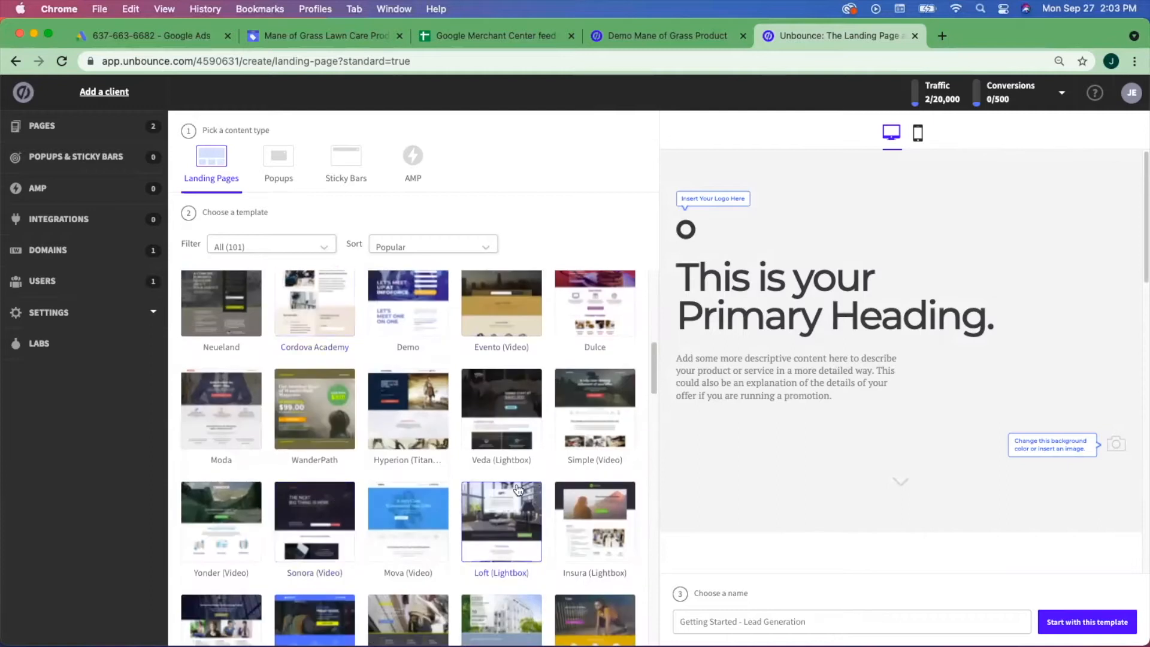
scroll(519, 490, up, 8)
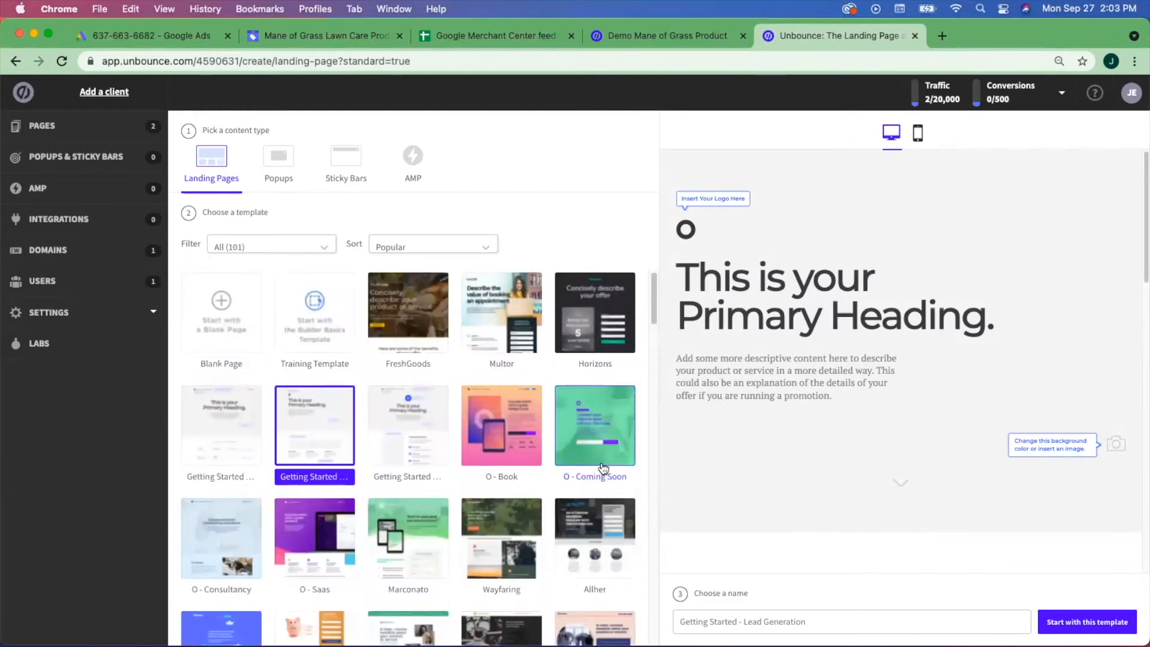
scroll(596, 514, down, 1)
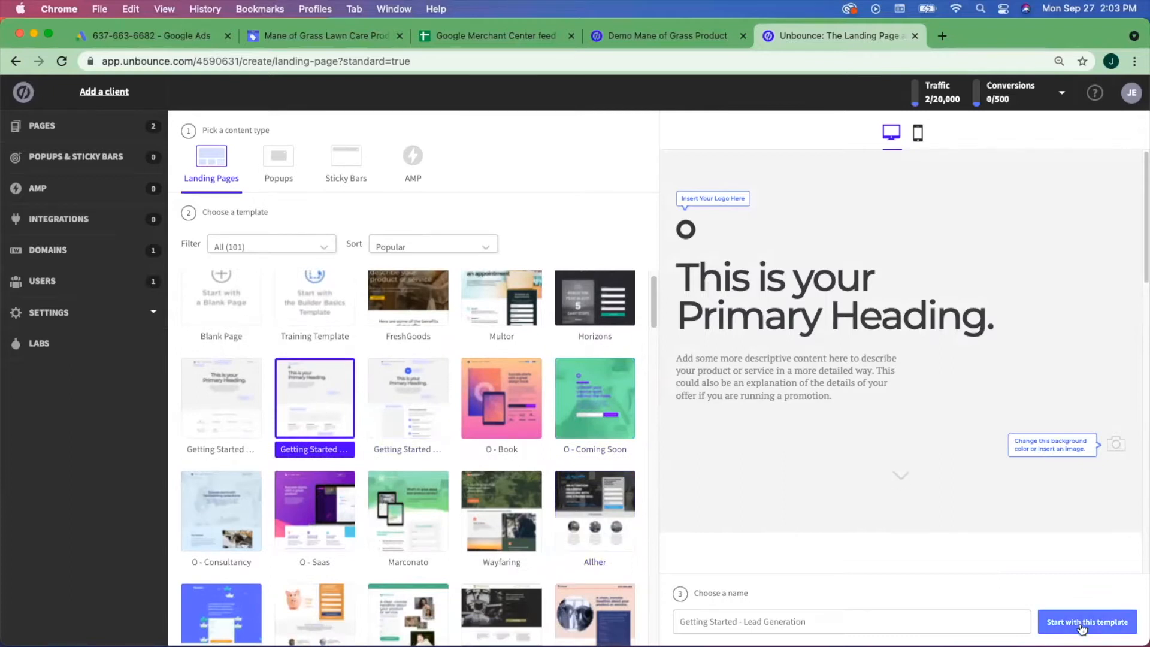
- Name the new page 'Mane of Grass Services' and create it from the template
click(839, 619)
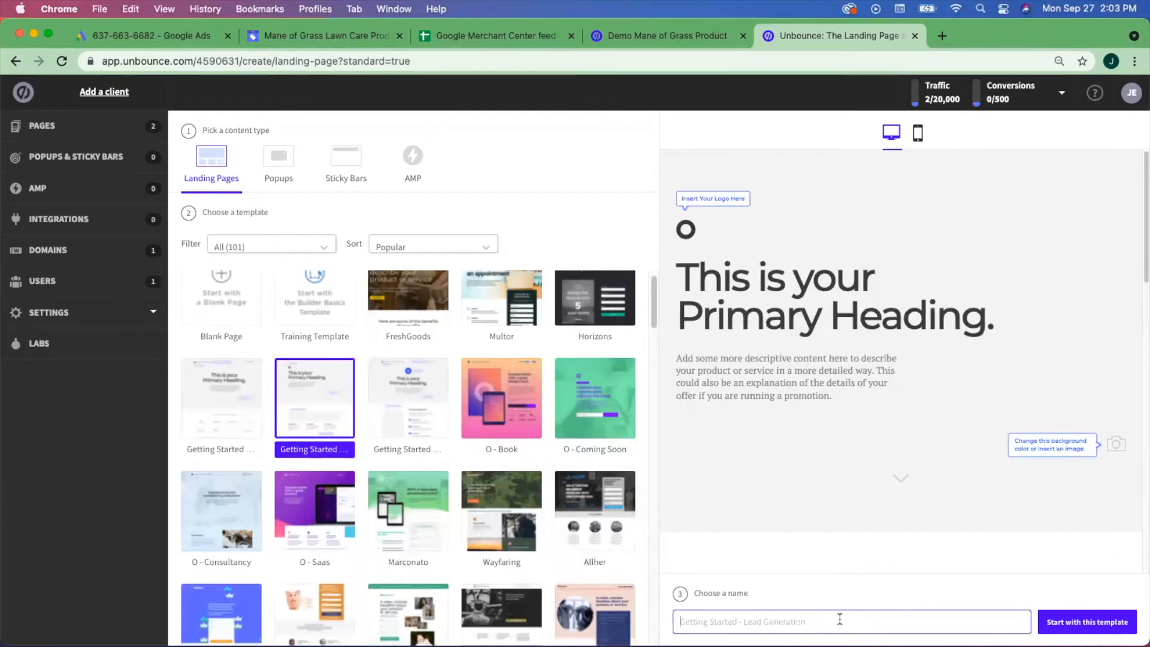
text(ma)
key(BackSpace)
key(BackSpace)
text(Ma)
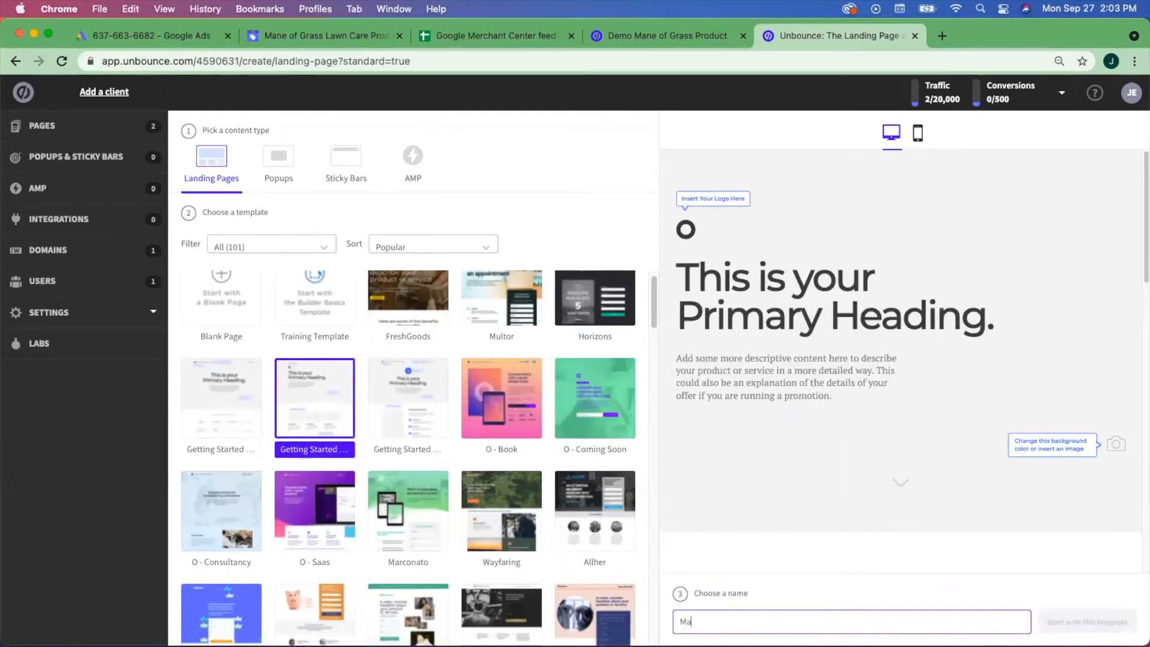
text(ne of Grass Services)
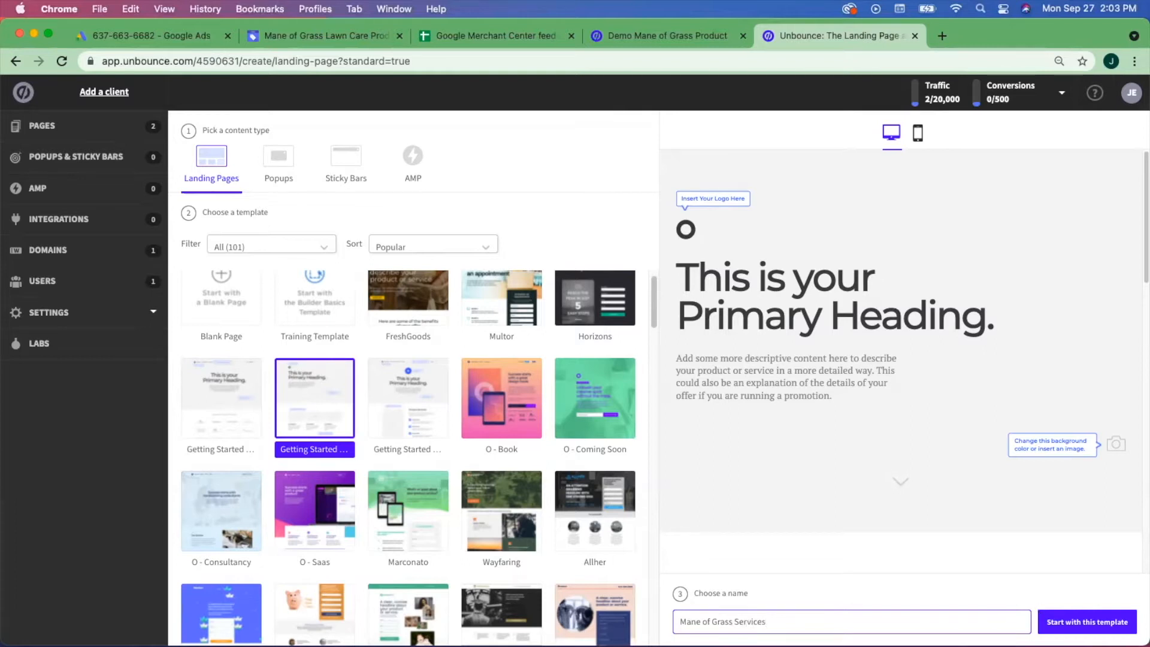
key(Return)
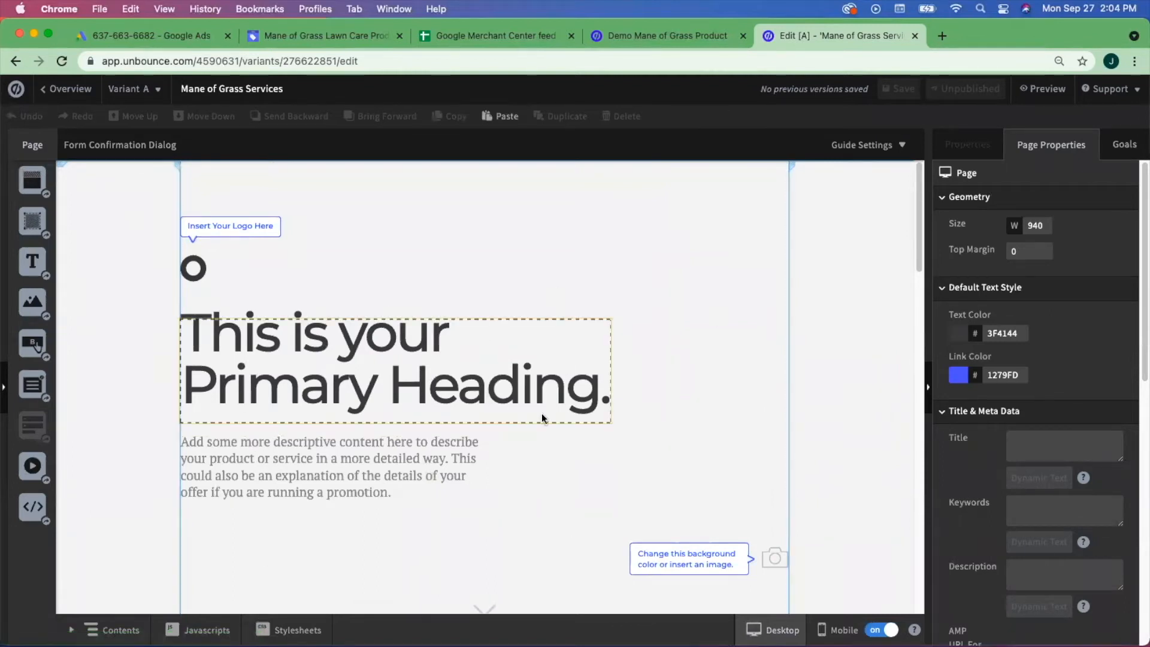
- Scroll through the template page, then switch the editor to the mobile layout
scroll(635, 406, down, 3)
scroll(635, 405, down, 15)
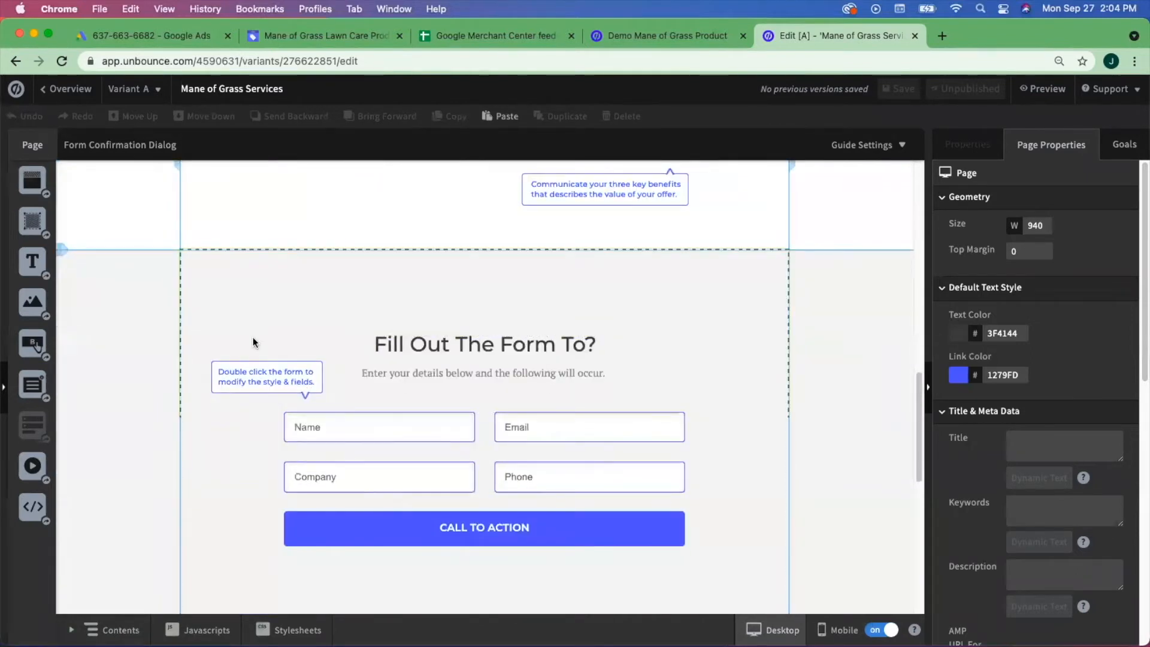
scroll(552, 353, up, 15)
scroll(633, 405, up, 2)
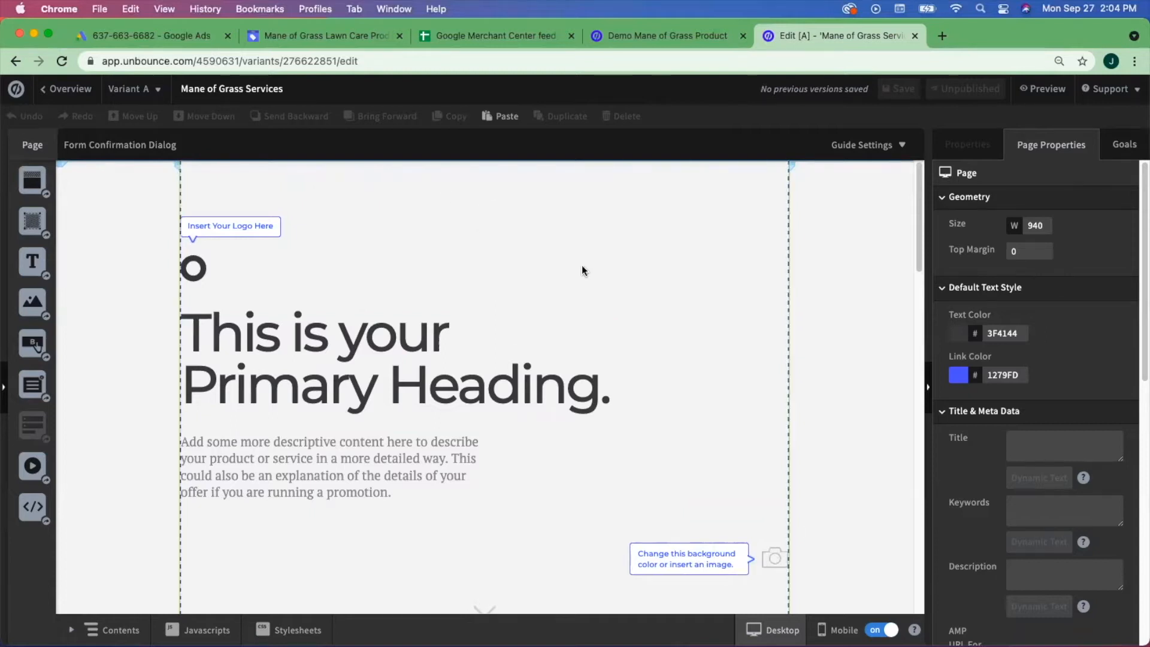
scroll(668, 342, down, 2)
scroll(667, 341, down, 15)
scroll(666, 341, up, 15)
click(829, 631)
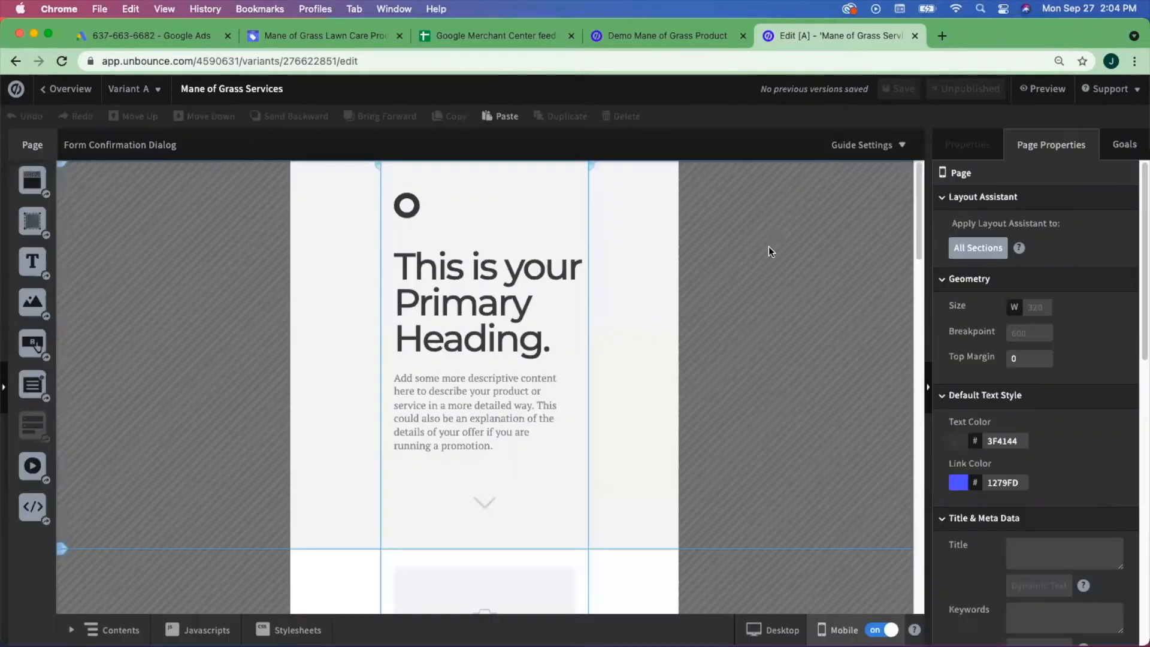
- Dismiss the responsive-page prompt and compare the mobile and desktop layouts
click(770, 252)
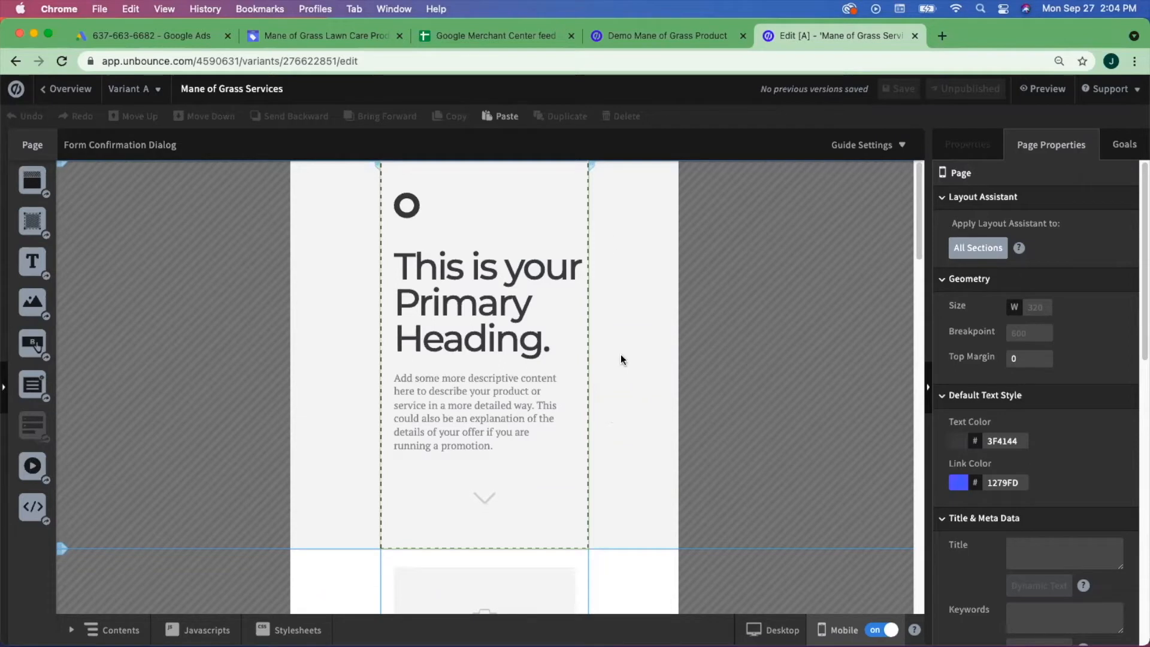
scroll(572, 398, down, 1)
scroll(573, 399, down, 10)
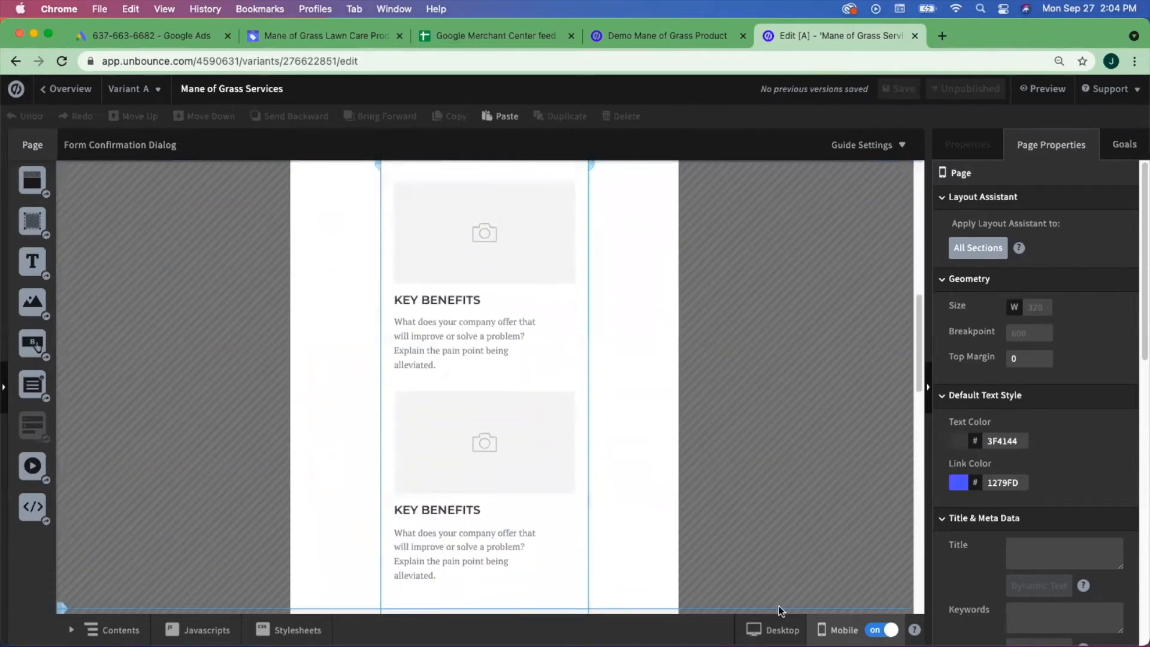
click(770, 630)
scroll(626, 350, up, 10)
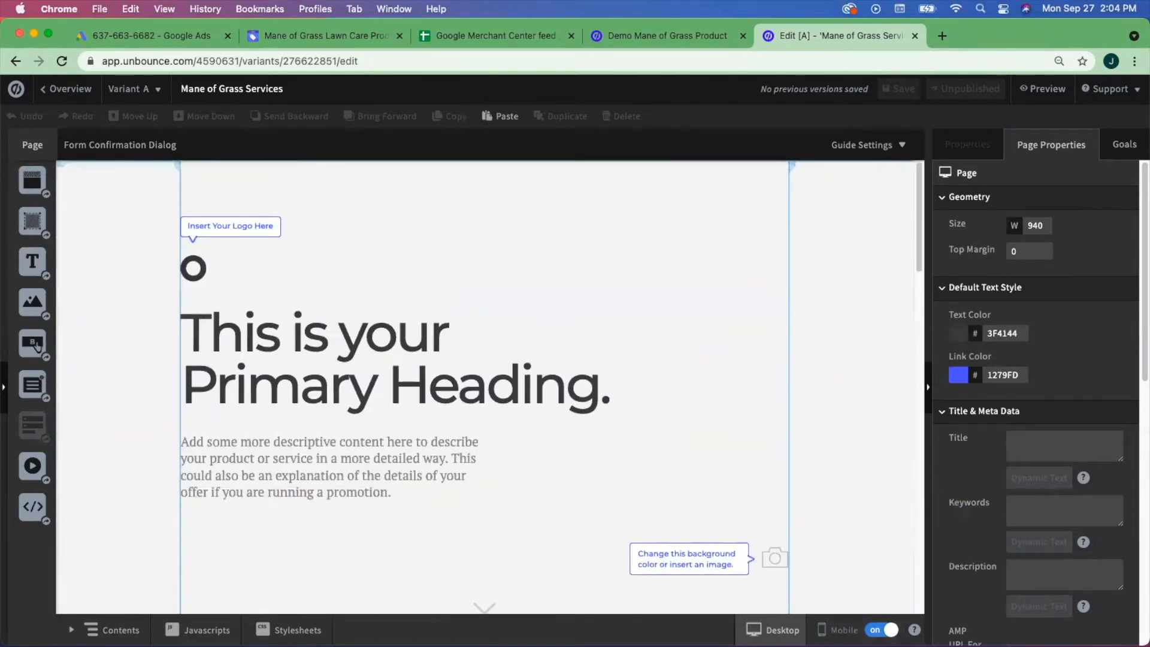
click(838, 630)
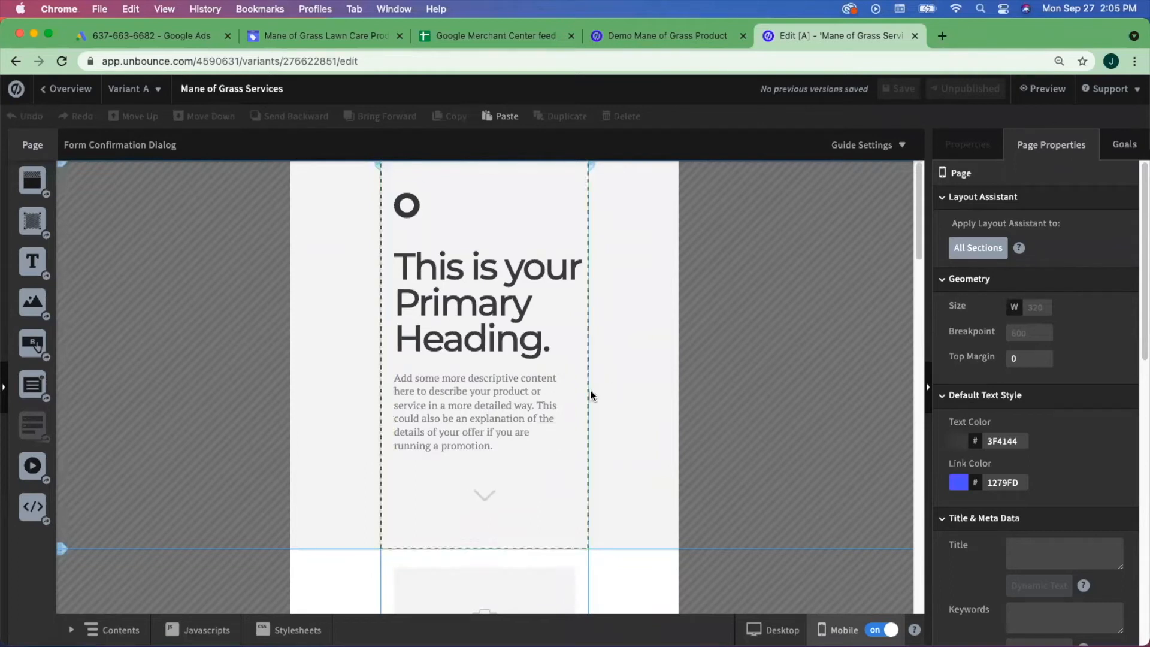
scroll(591, 394, down, 5)
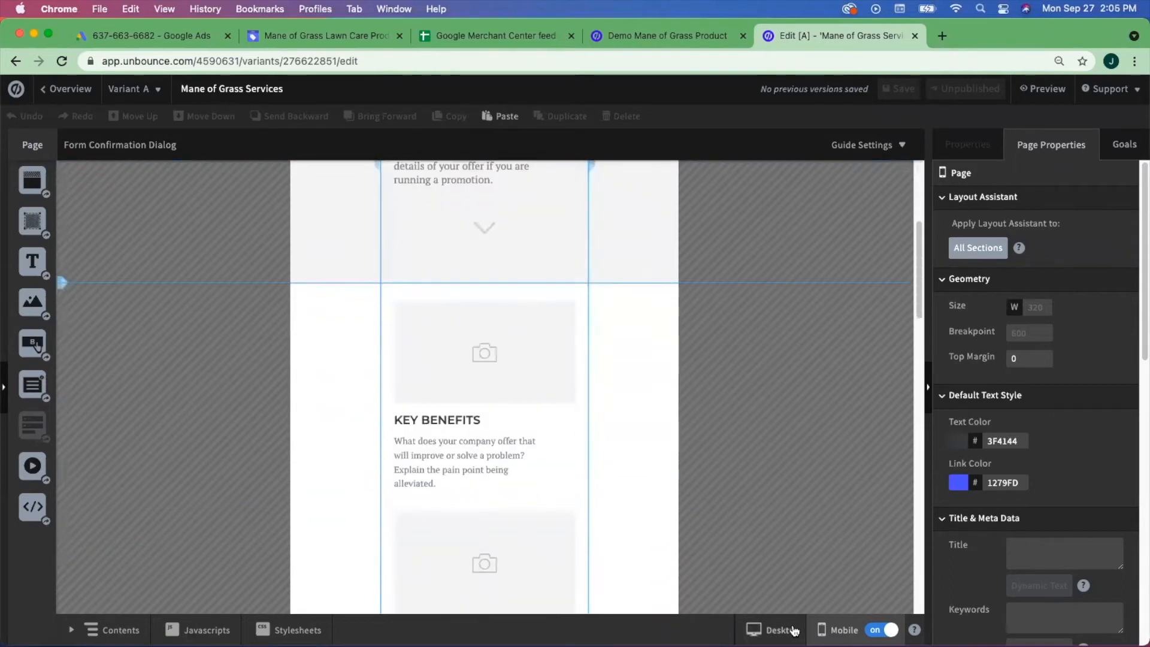
click(794, 630)
click(829, 628)
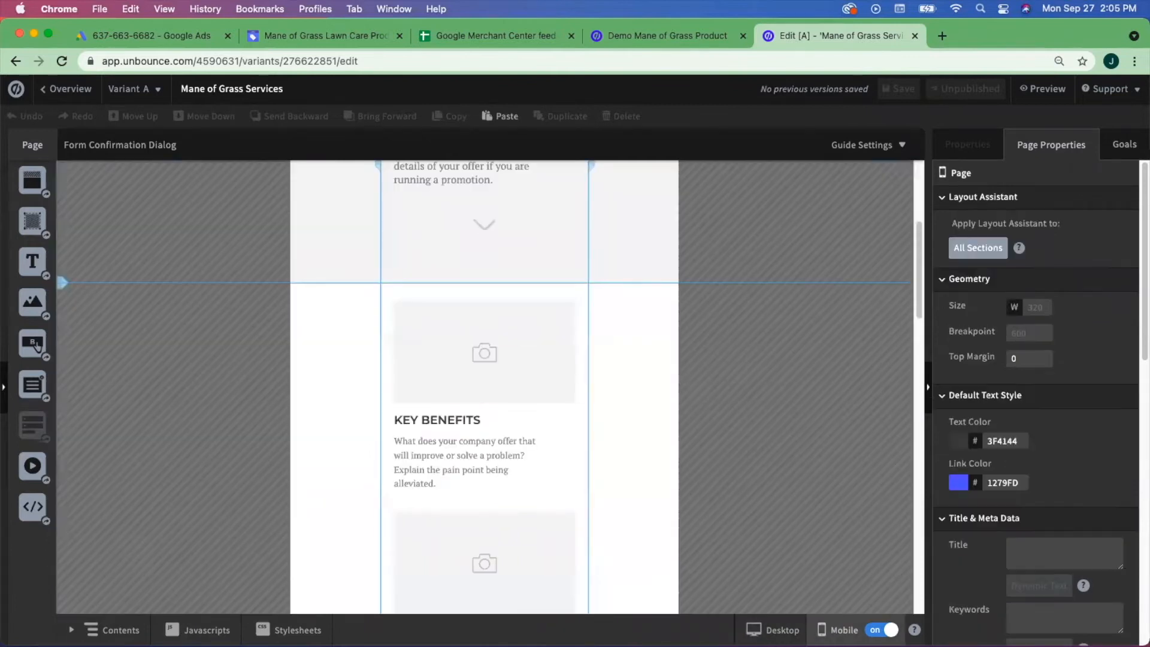
click(773, 630)
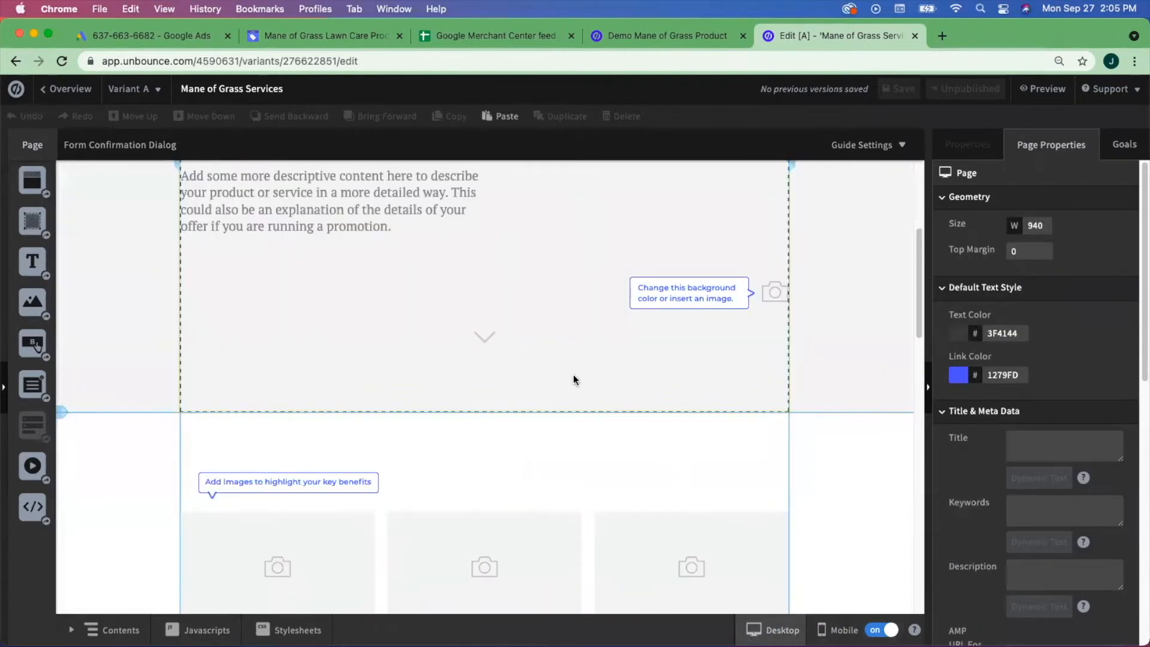
- Review both layouts once more, finishing in the desktop view
scroll(483, 329, up, 5)
scroll(624, 291, up, 1)
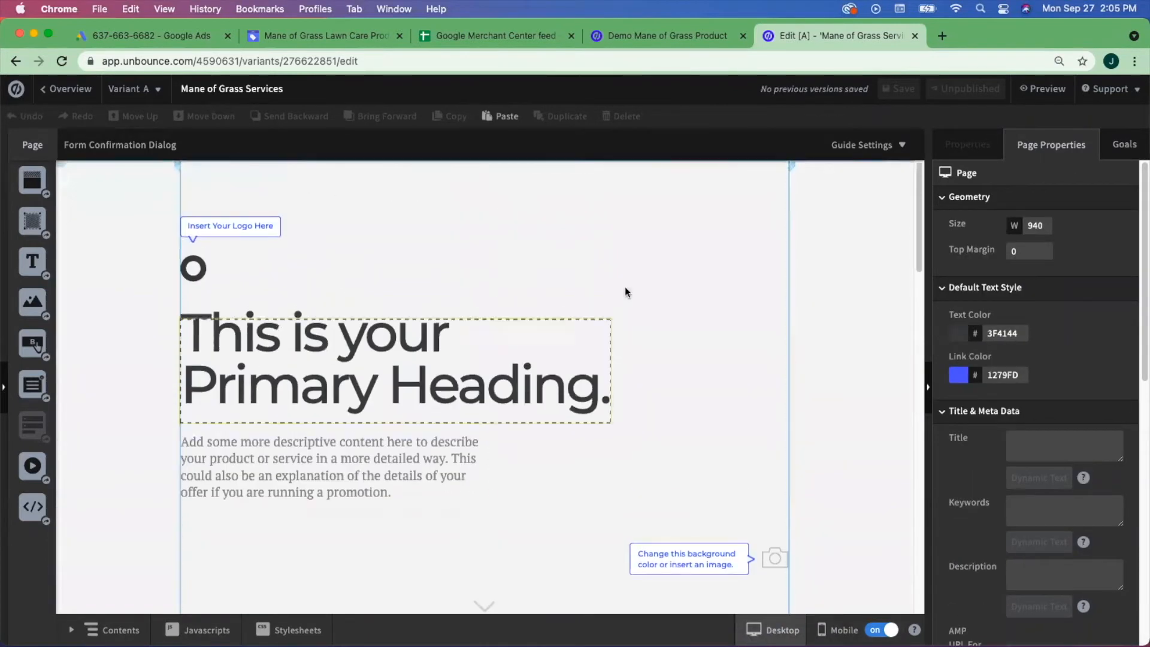
scroll(580, 472, down, 1)
scroll(580, 472, down, 10)
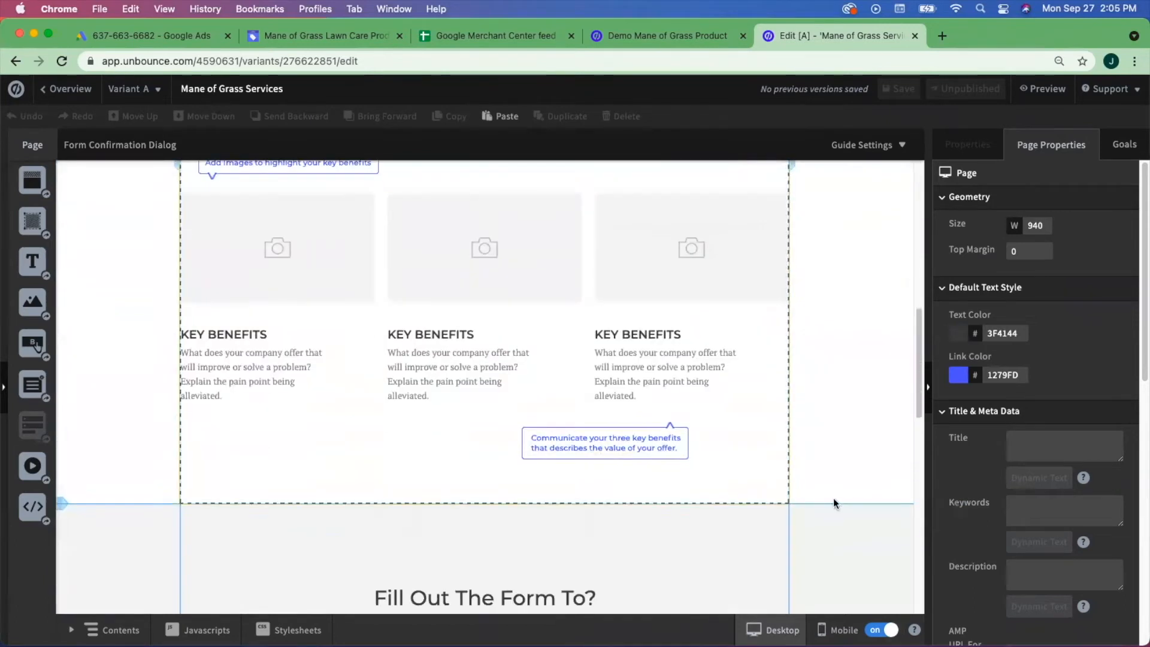
click(839, 629)
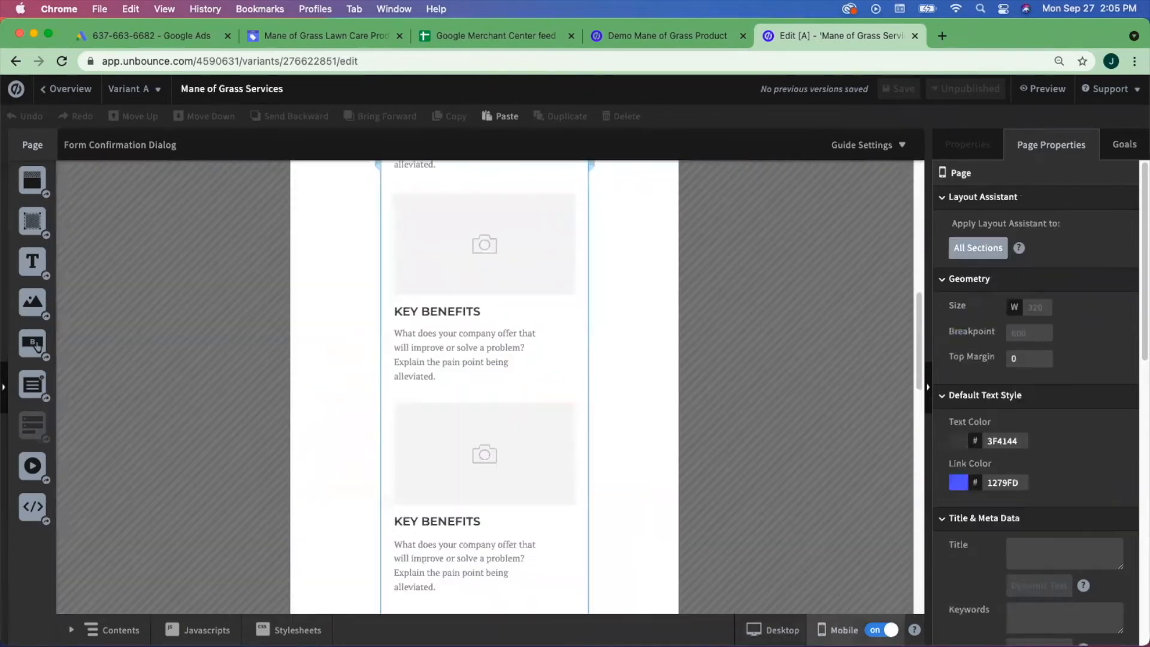
scroll(521, 287, up, 1)
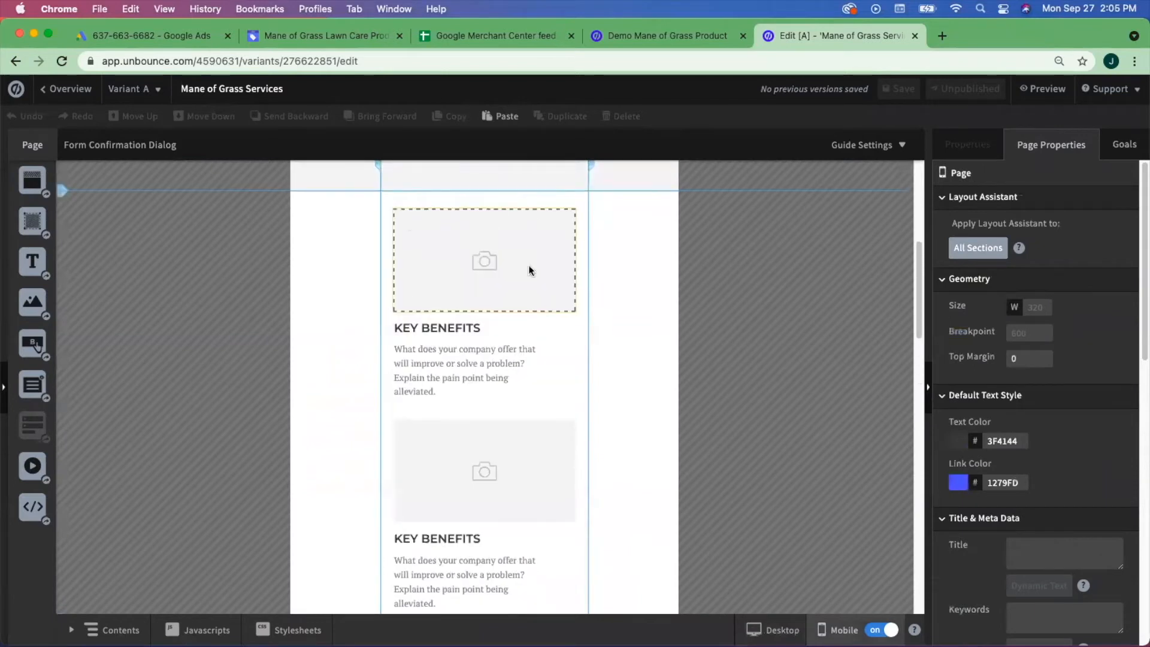
scroll(537, 534, up, 5)
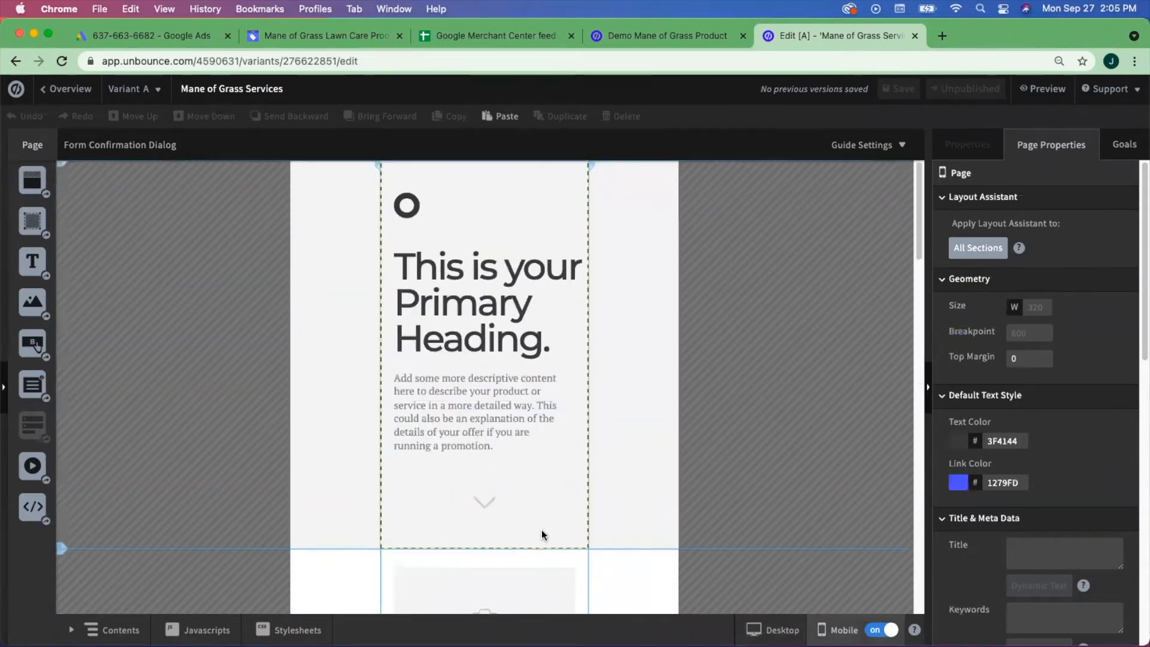
scroll(550, 526, down, 15)
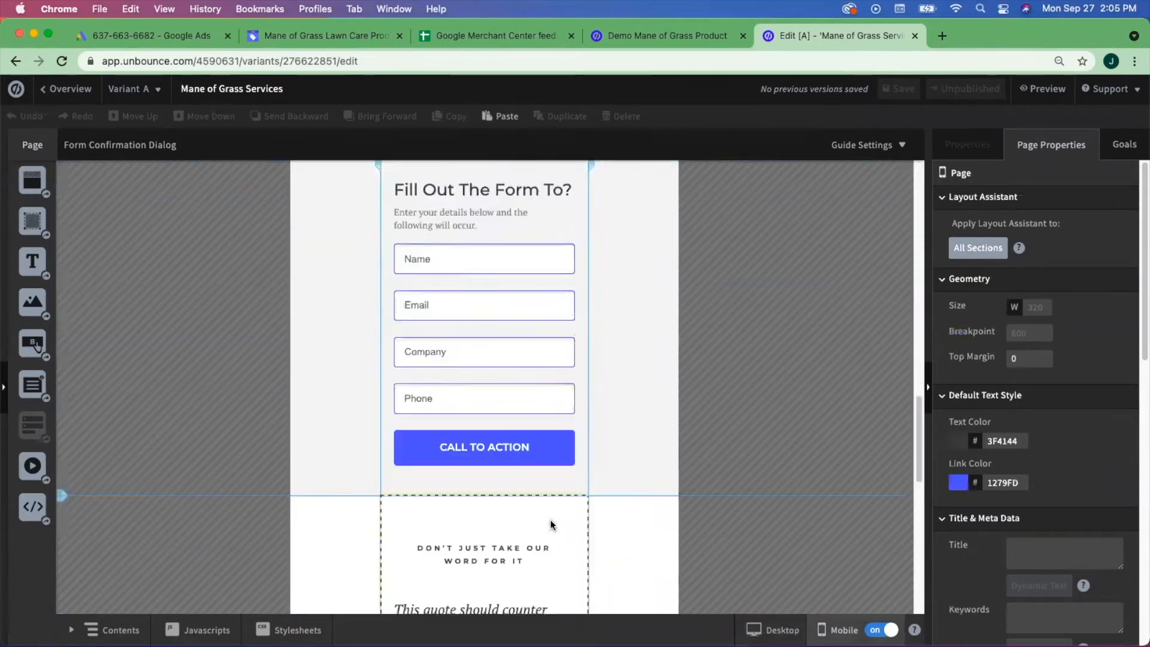
scroll(551, 524, down, 3)
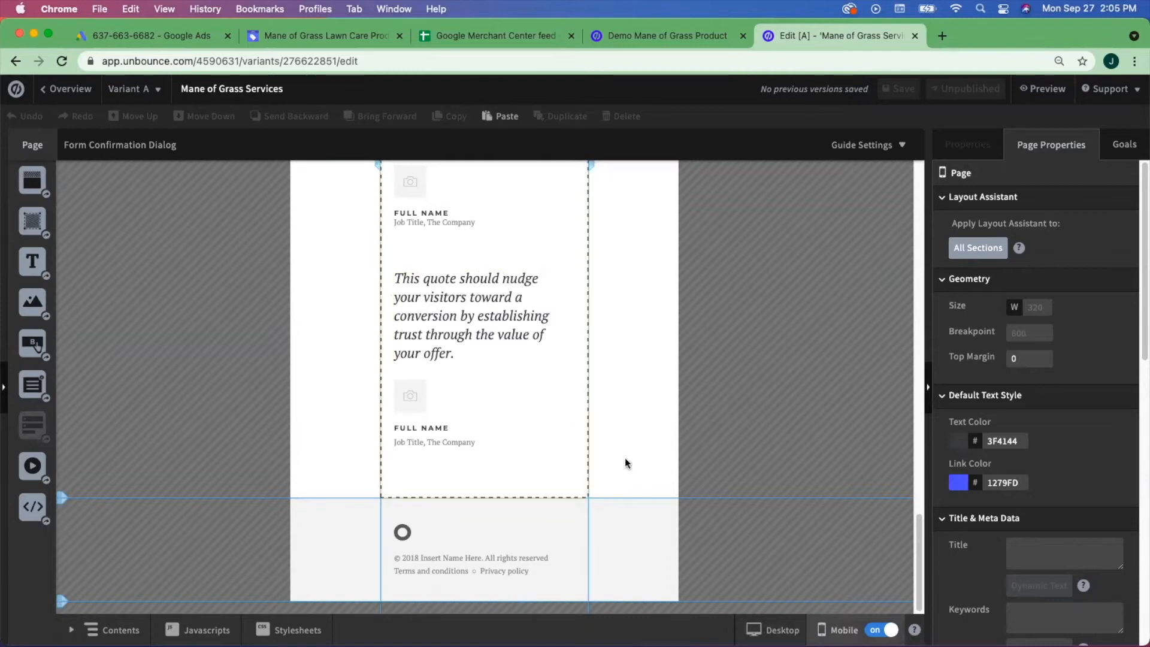
click(773, 630)
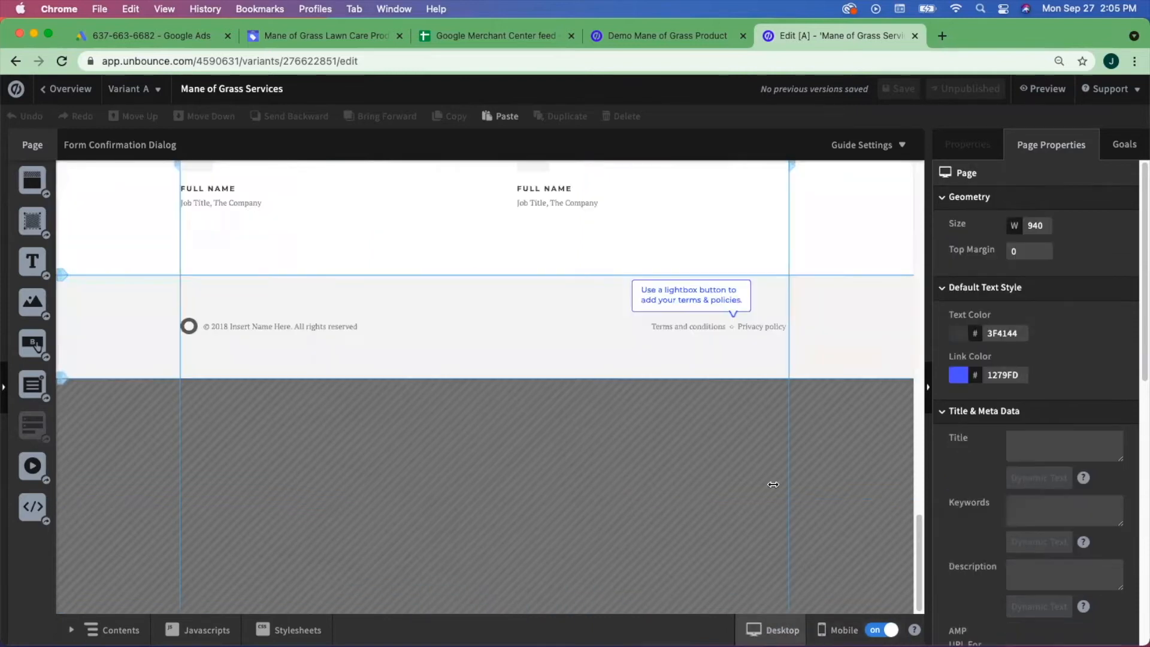
scroll(565, 418, up, 15)
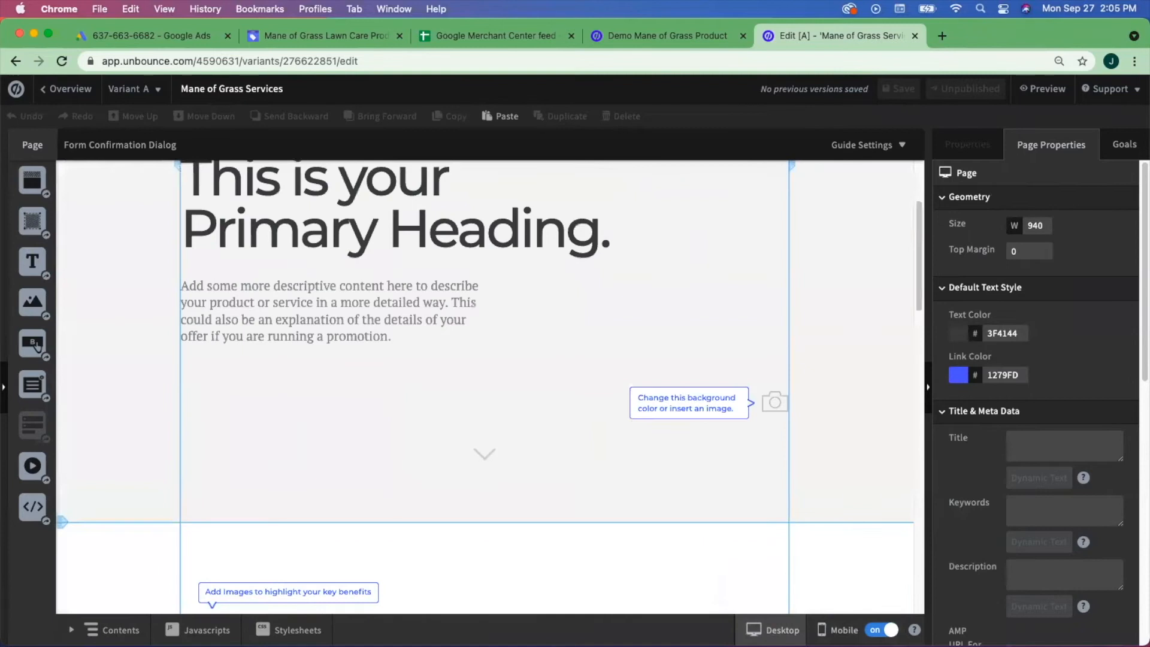
click(839, 630)
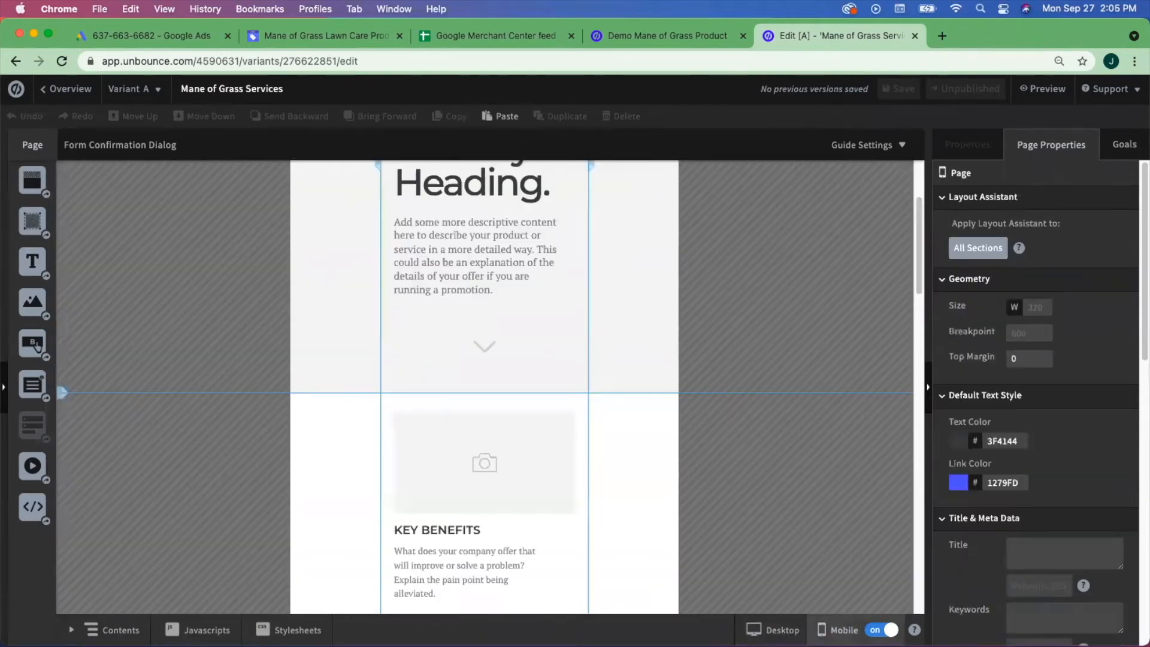
click(773, 630)
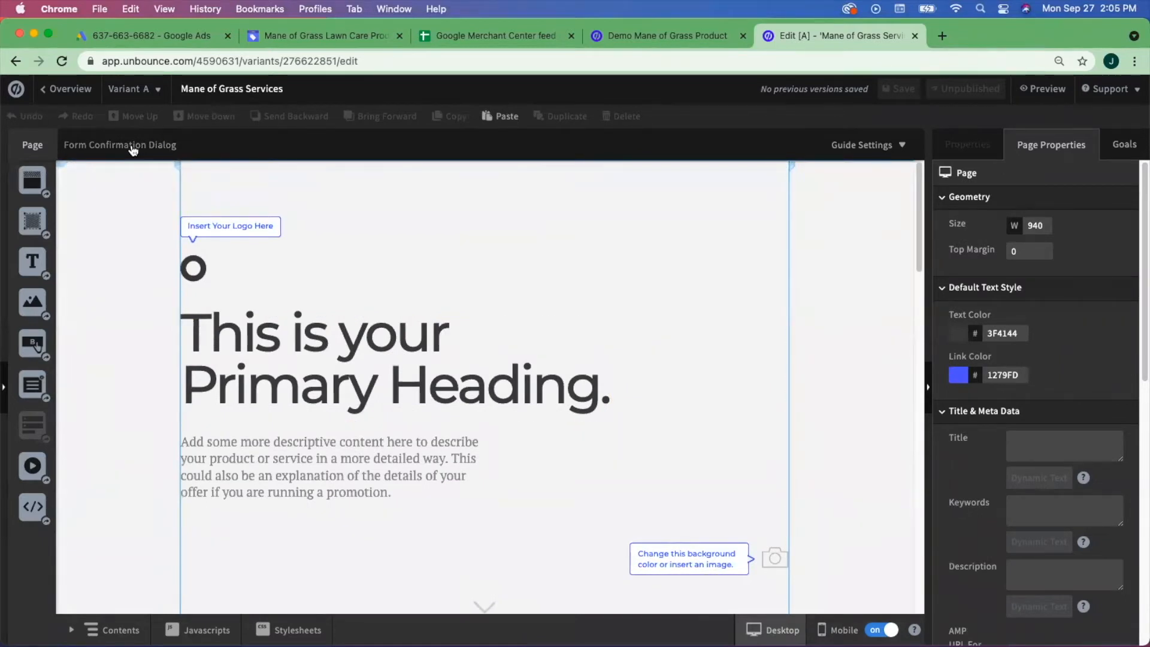
click(133, 150)
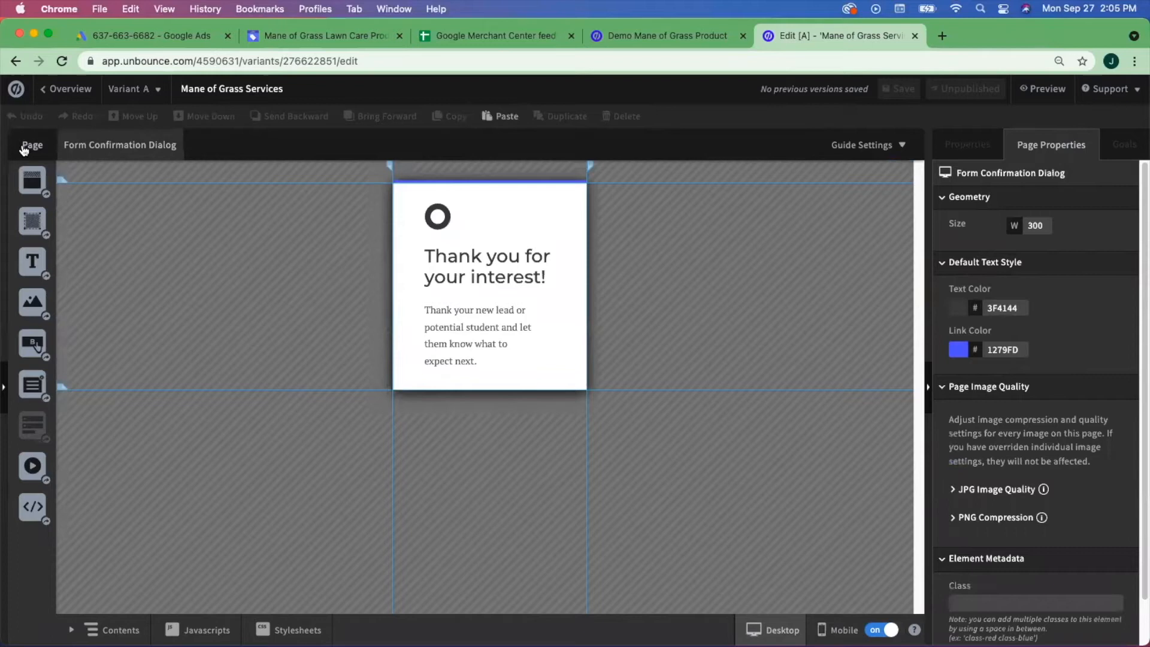
click(24, 150)
scroll(731, 406, down, 15)
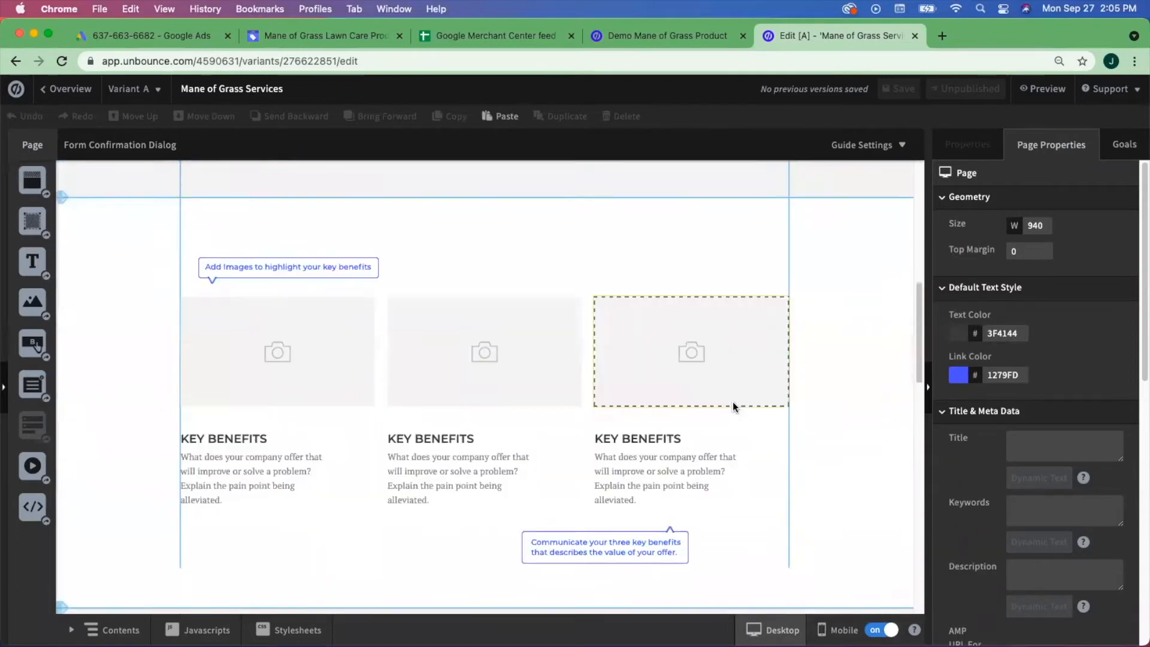
scroll(730, 377, up, 5)
click(616, 491)
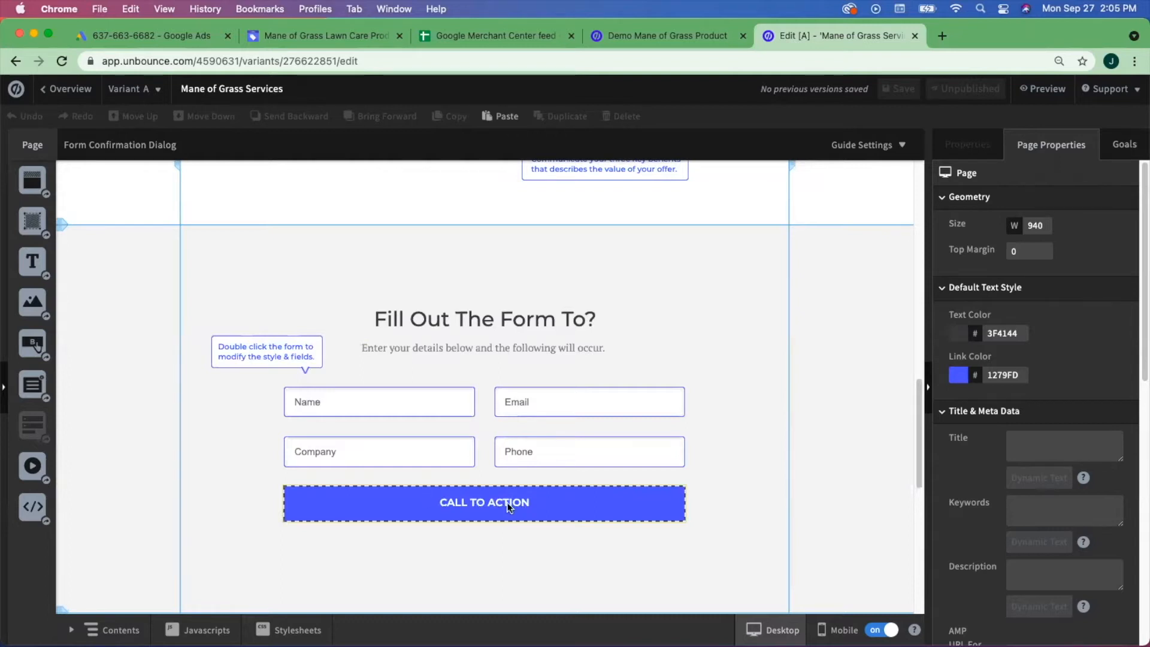
click(132, 147)
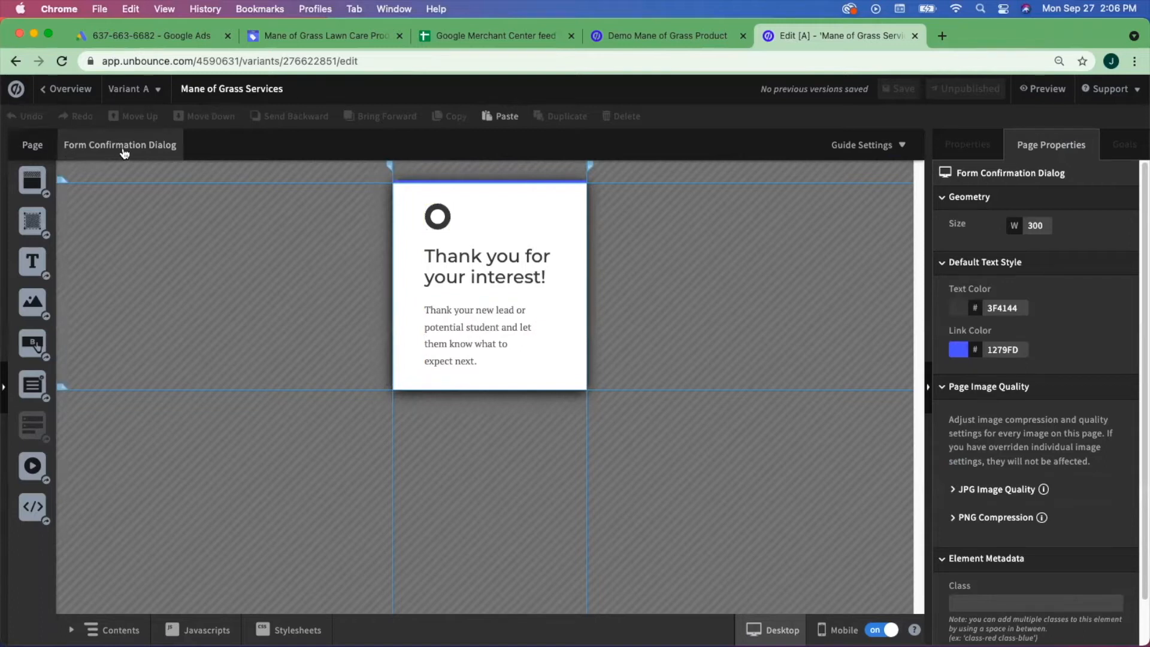
click(23, 145)
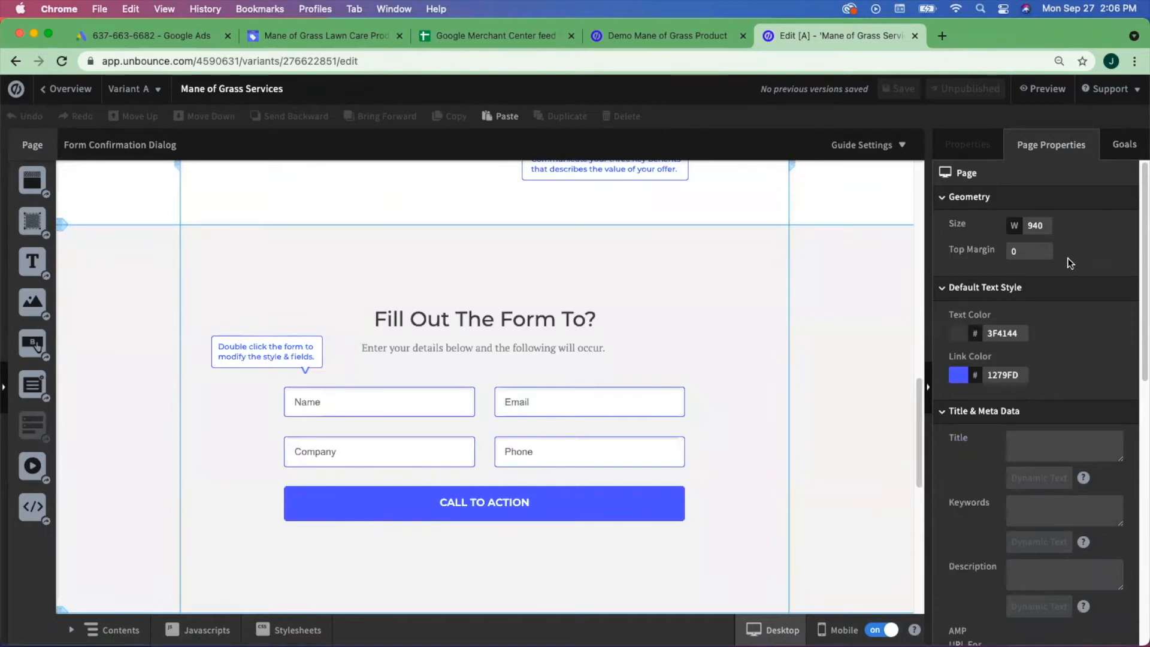
- Scroll to Title & Meta Data and select the page's meta Title field
scroll(1067, 258, down, 3)
scroll(1068, 258, down, 5)
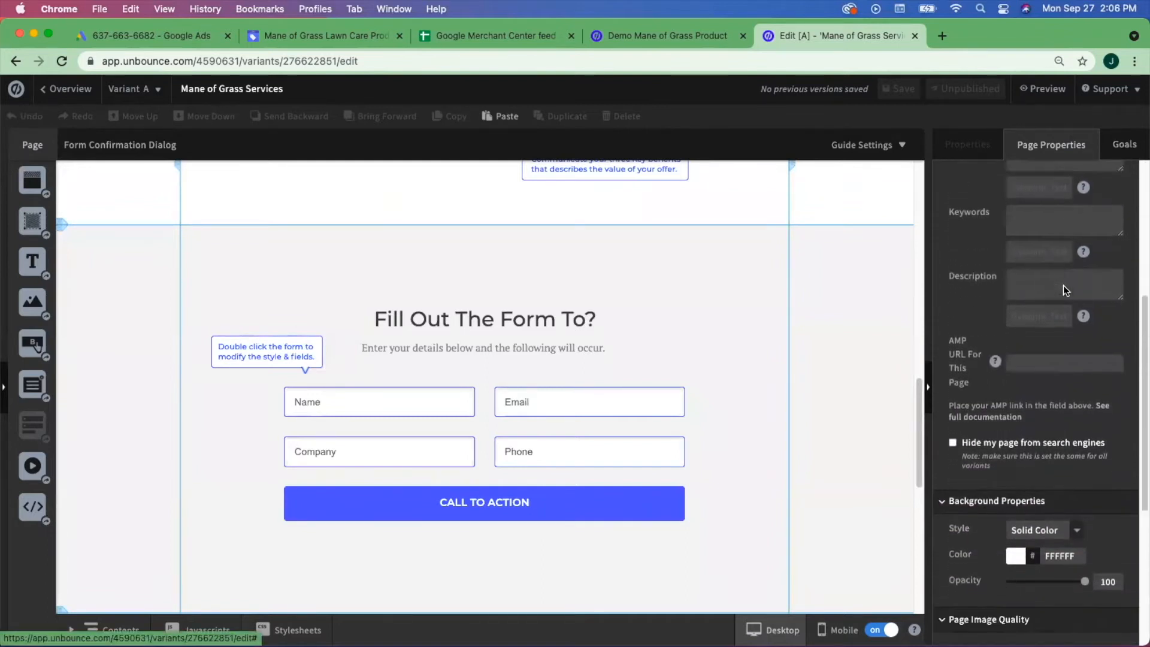
scroll(1064, 289, up, 7)
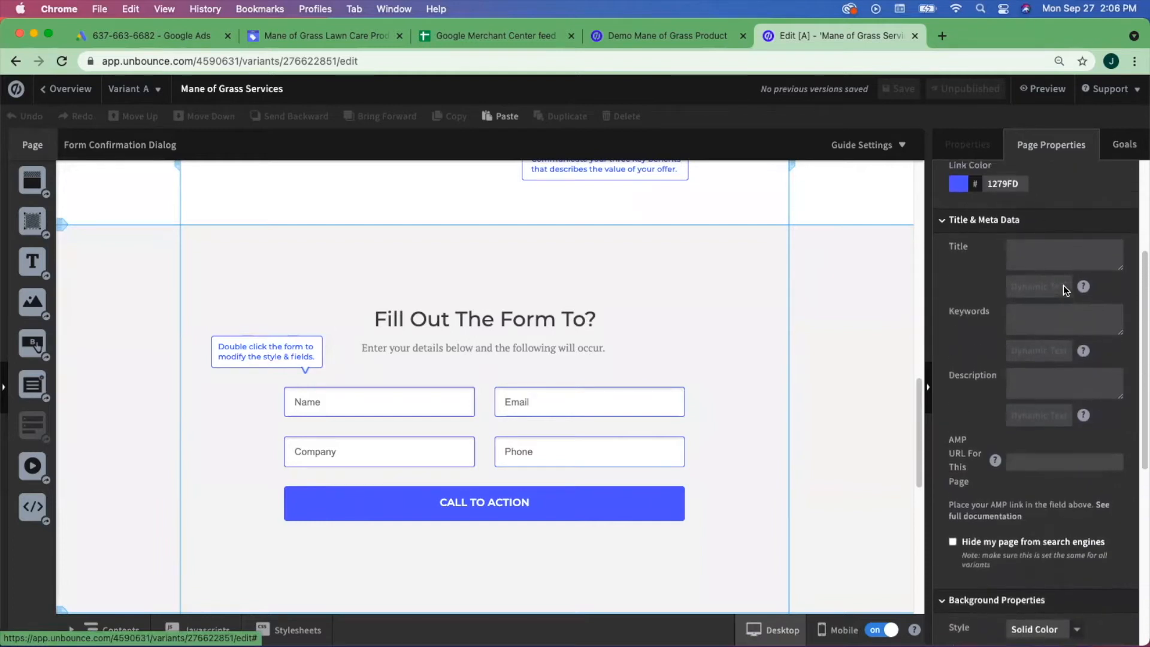
click(1043, 356)
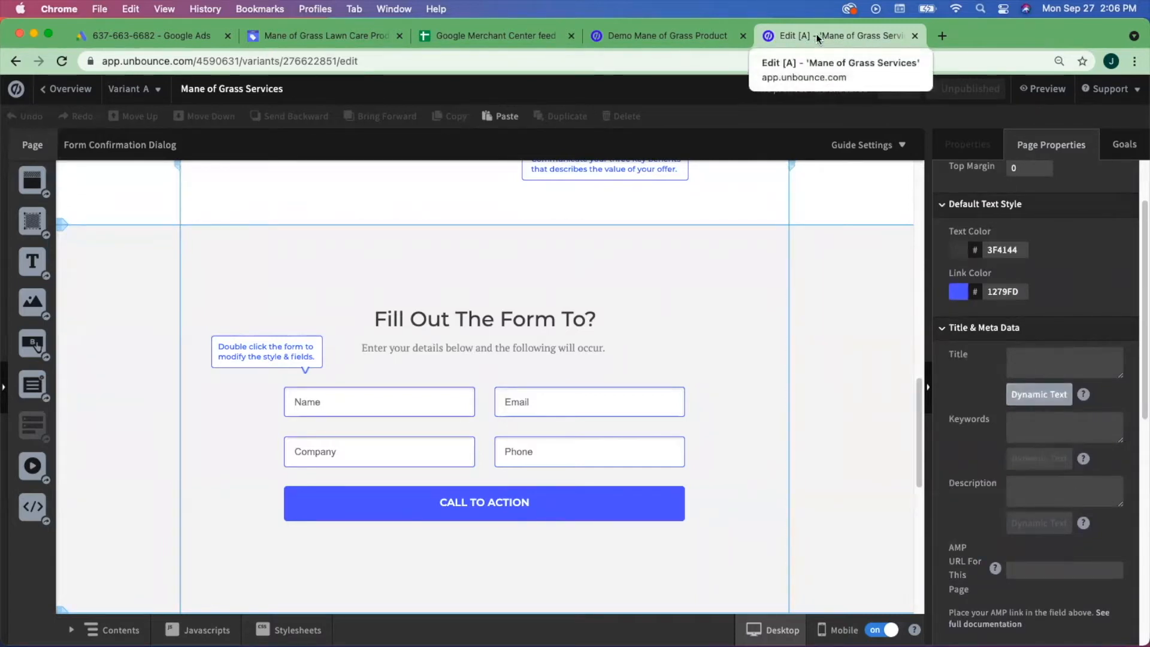
- Open a new browser tab, then return and focus the Keywords and Title fields
click(942, 36)
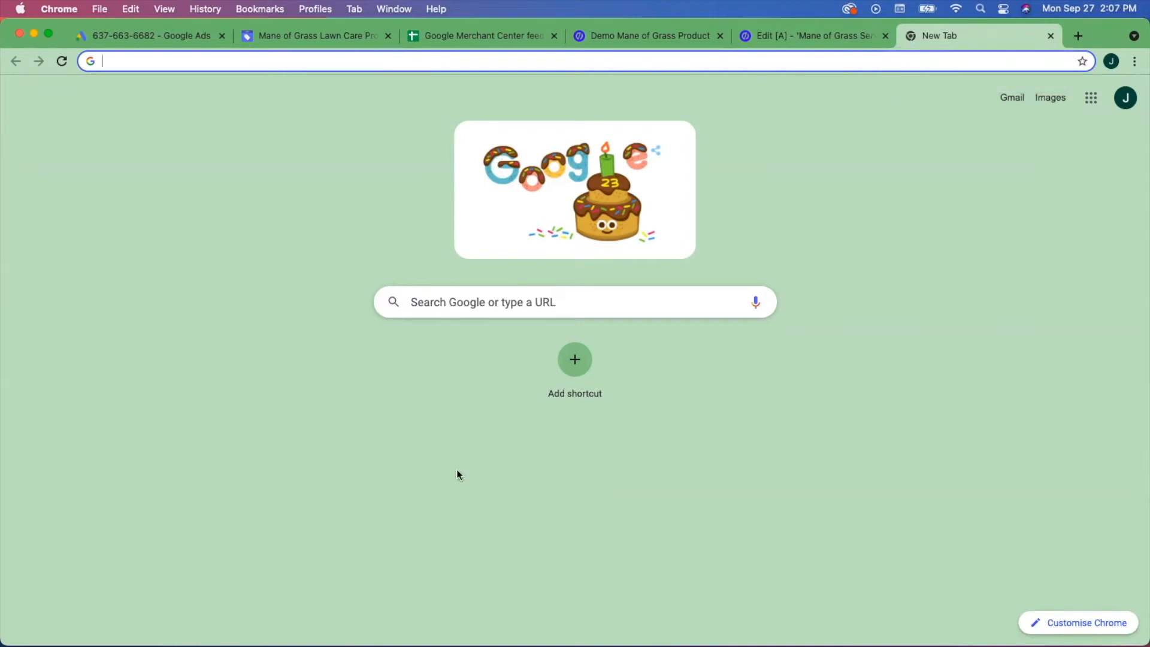
click(818, 31)
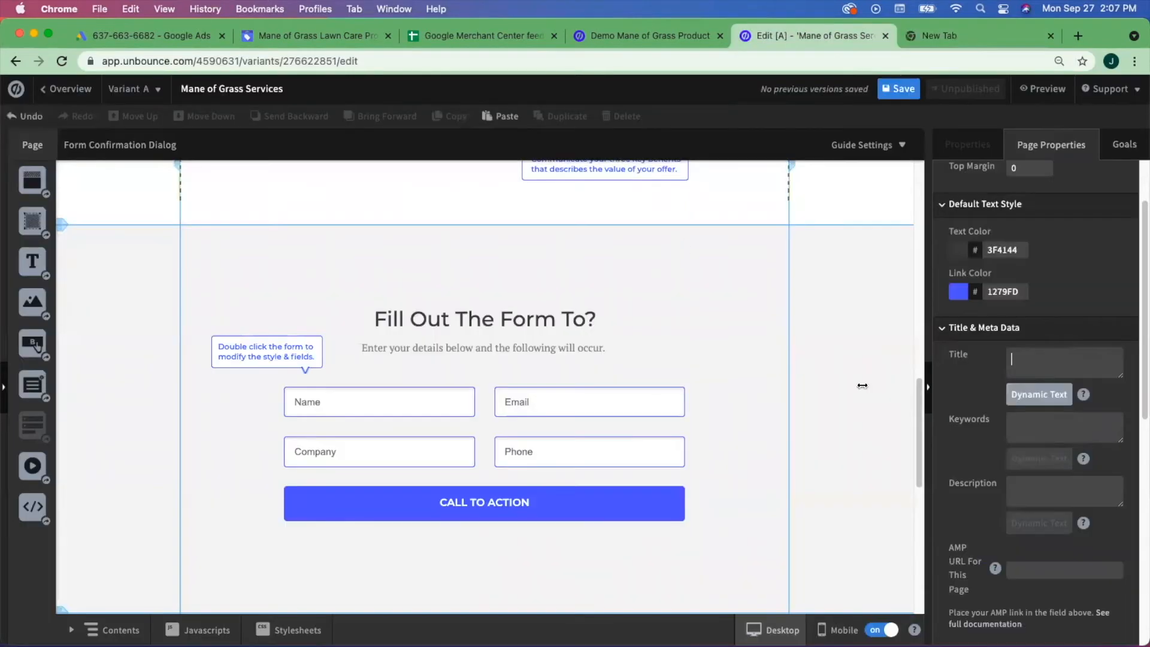
click(1032, 421)
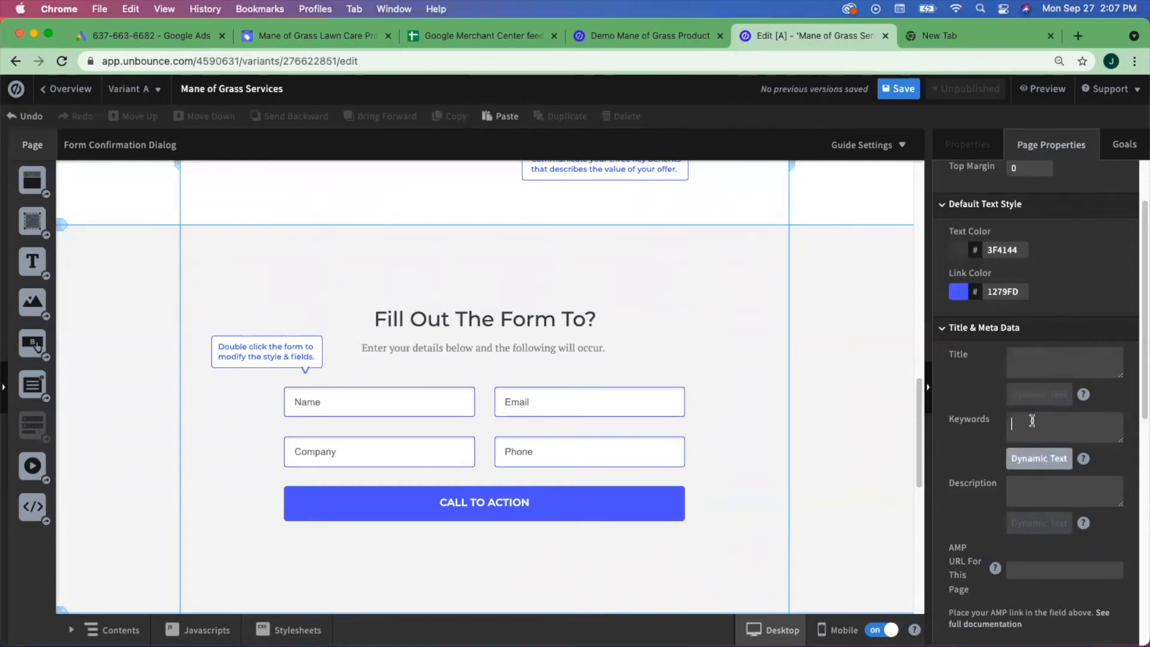
click(1025, 363)
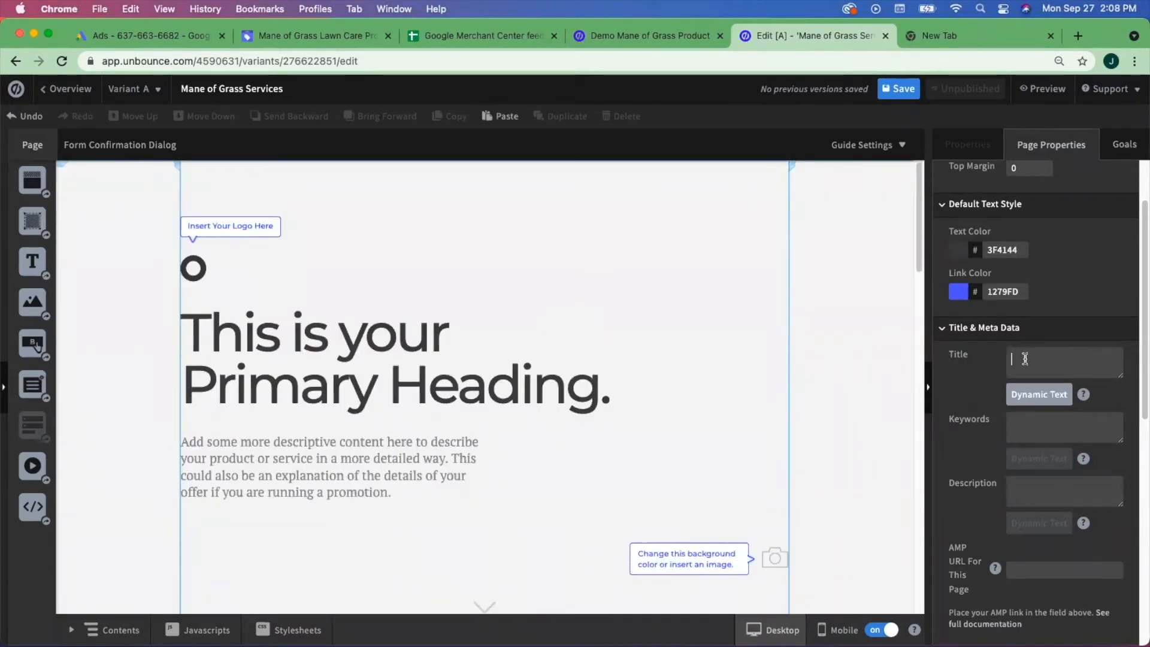
- Copy the search ad headline 'Mane of Grass Lawn Care' into the Unbounce page Title
click(133, 39)
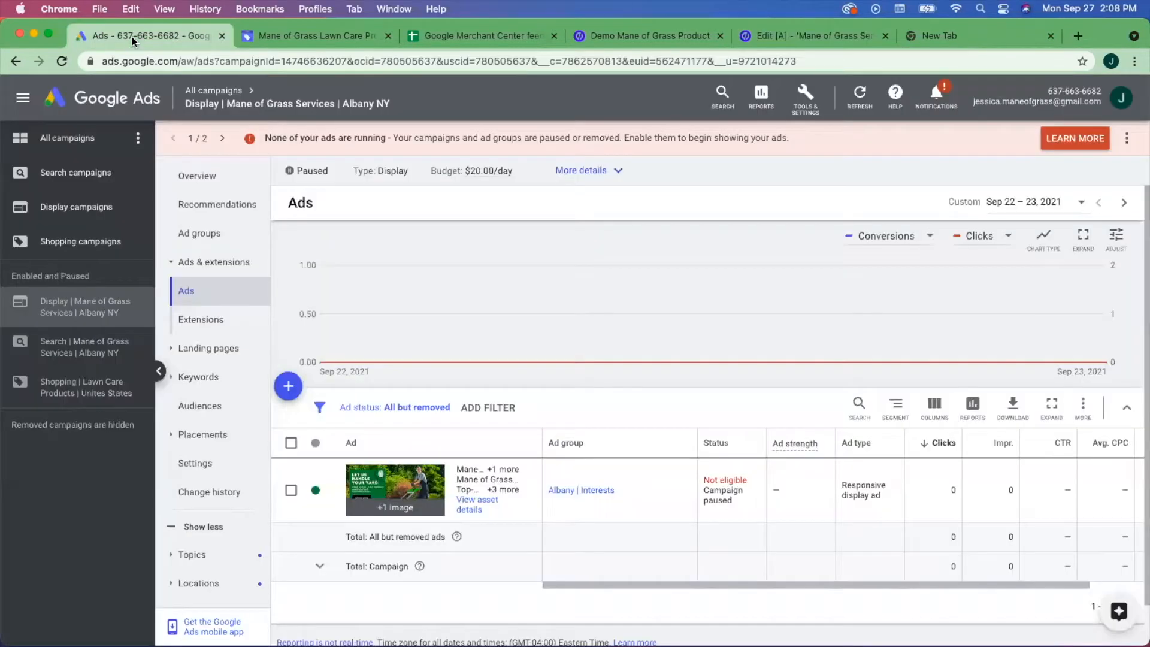
click(67, 356)
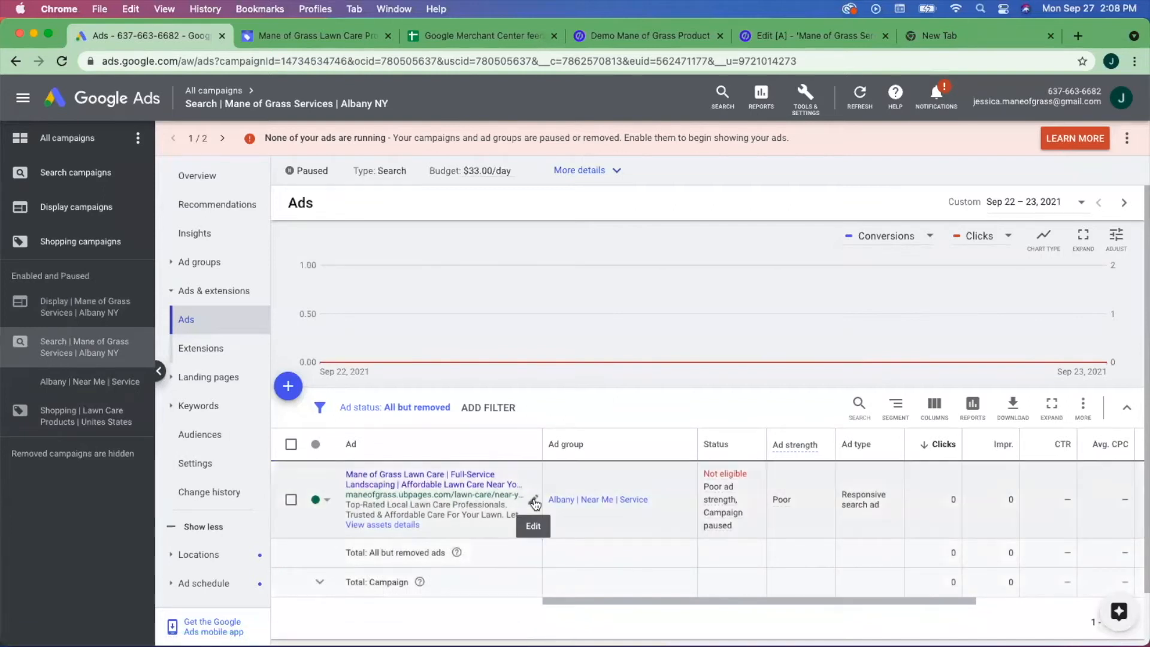
click(535, 504)
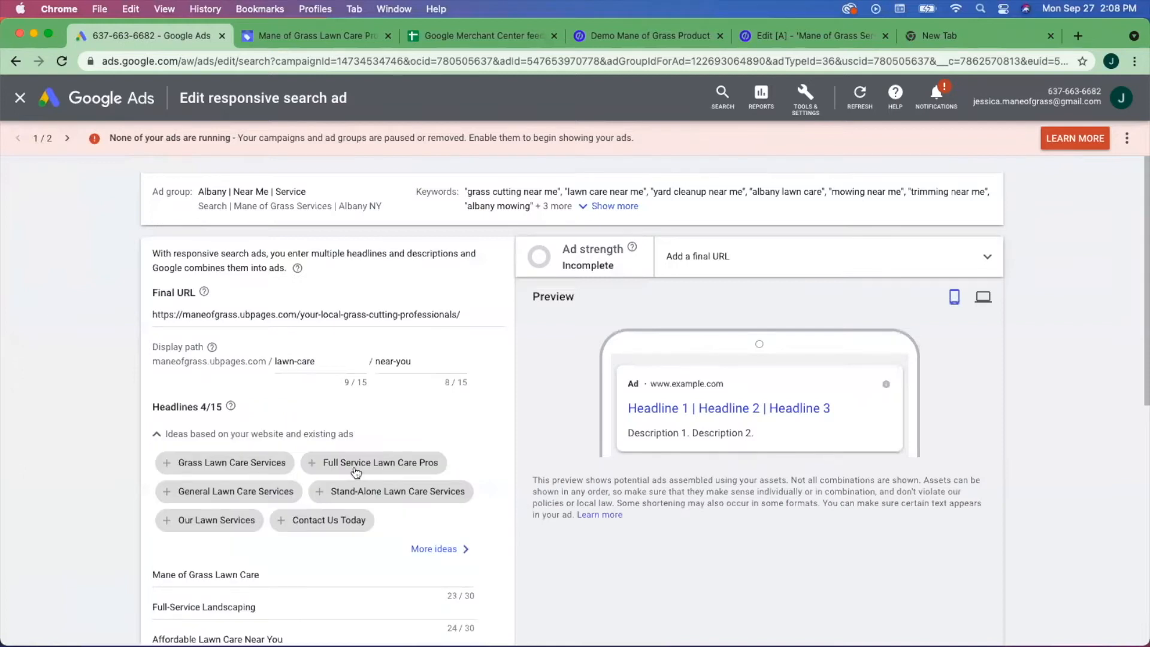
scroll(360, 459, down, 6)
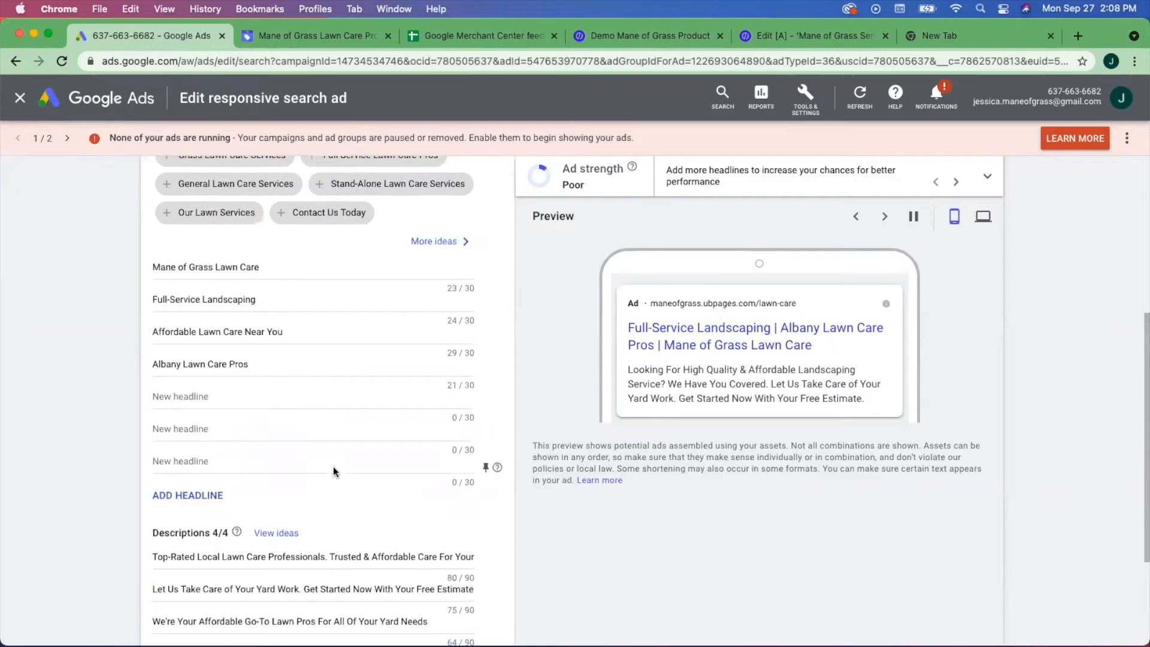
scroll(270, 390, up, 1)
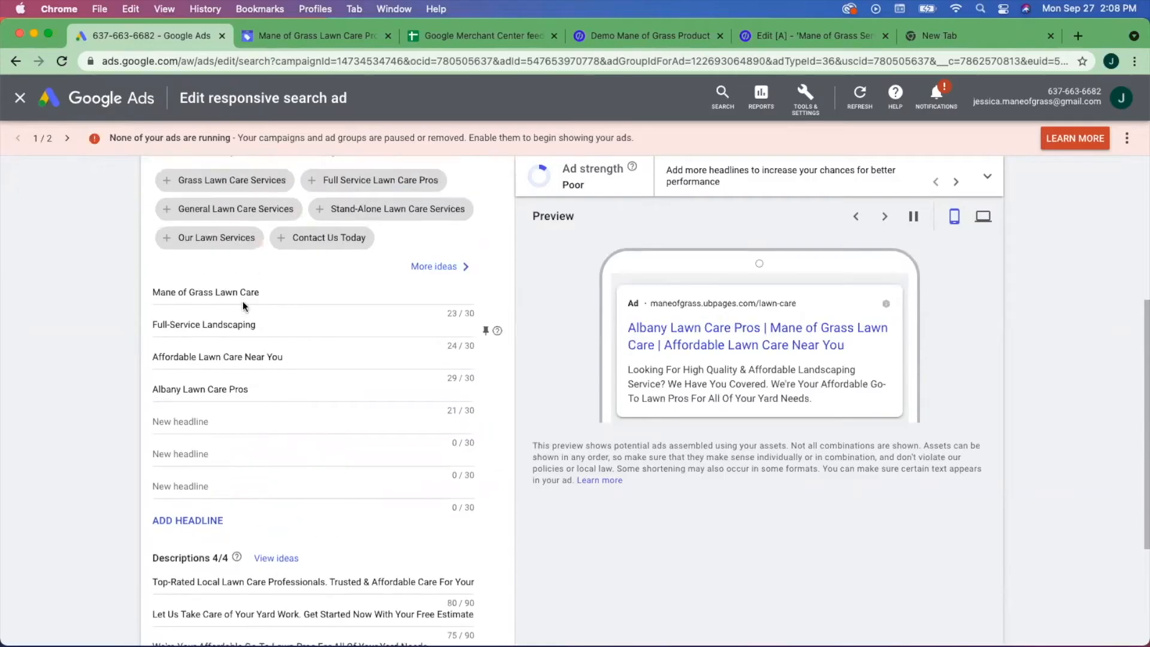
triple_click(154, 290)
key(super+c)
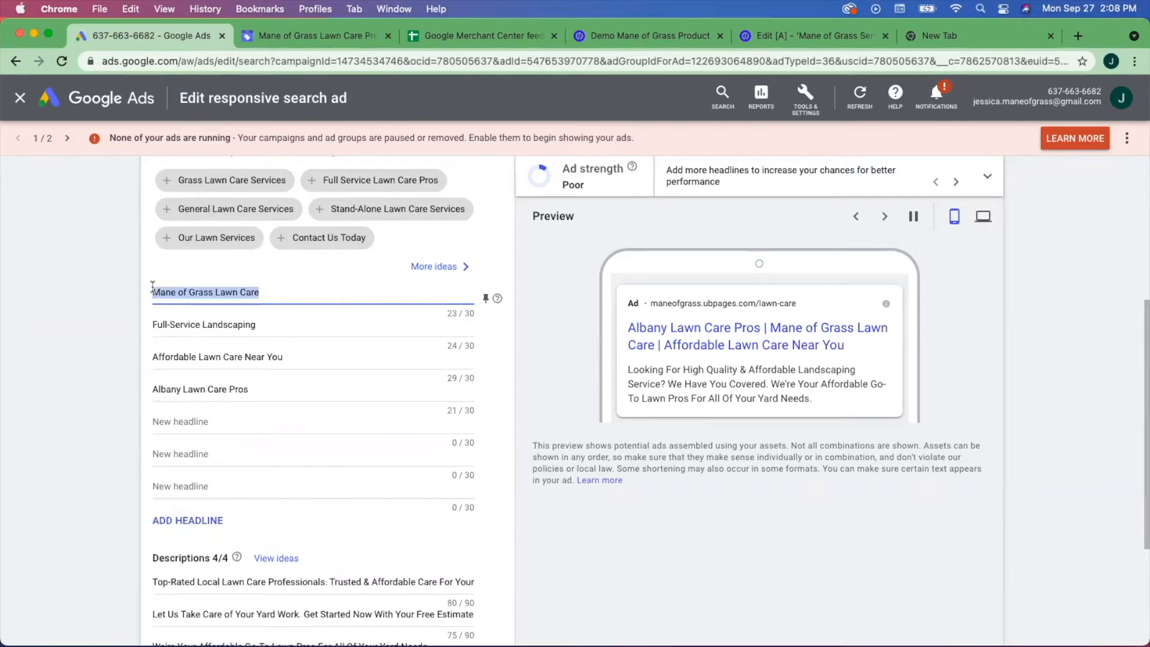
click(843, 37)
click(1019, 362)
key(super+v)
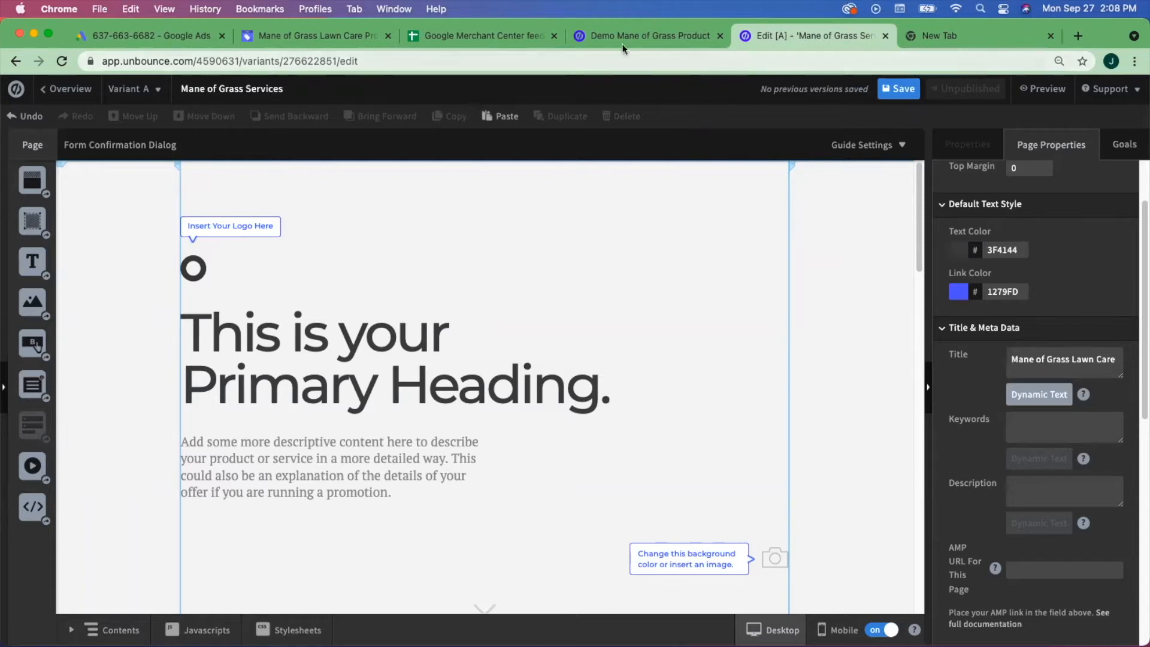
- Copy the ad's second headline 'Full-Service Landscaping' and append it to the Unbounce page Title
click(144, 40)
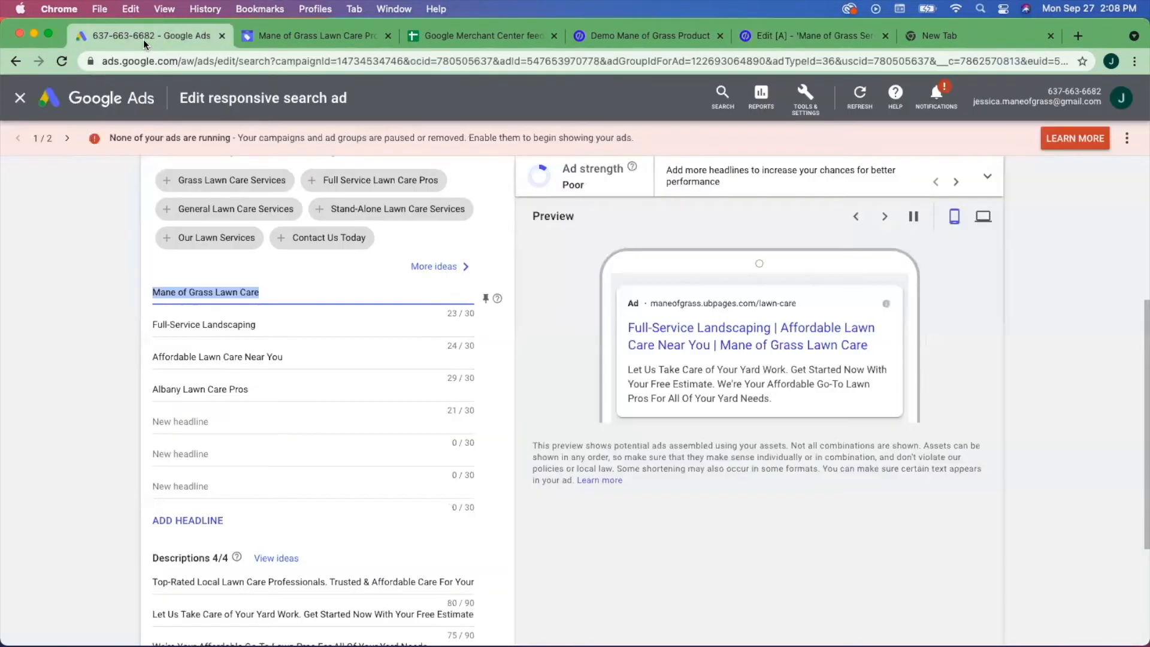
key(Tab)
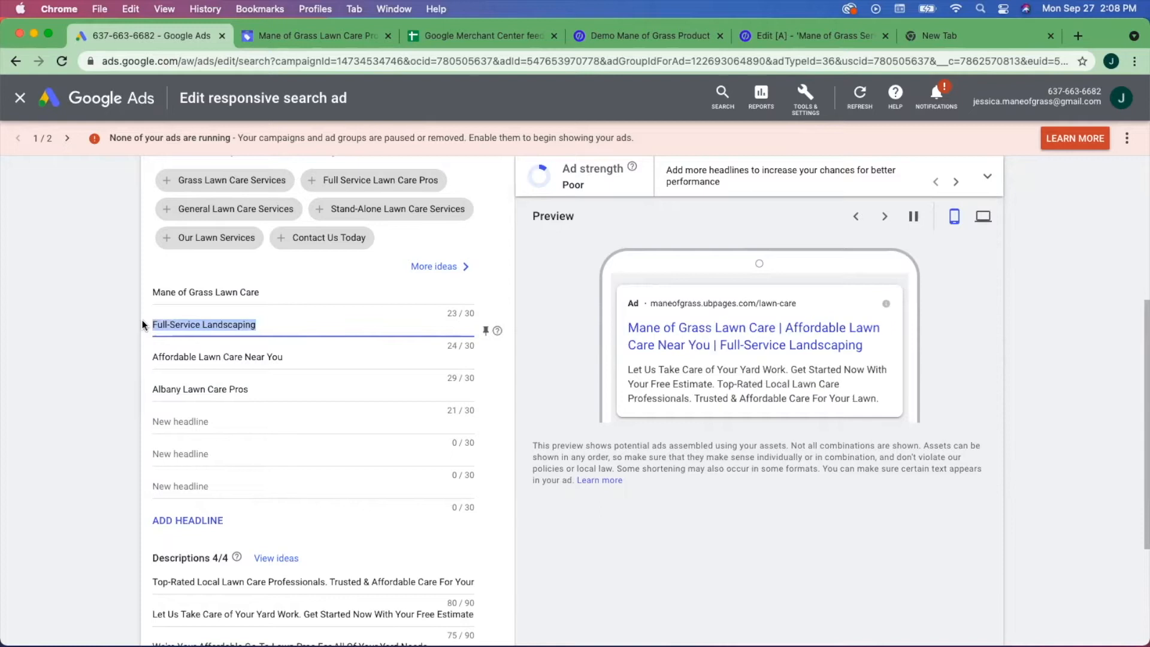
click(818, 35)
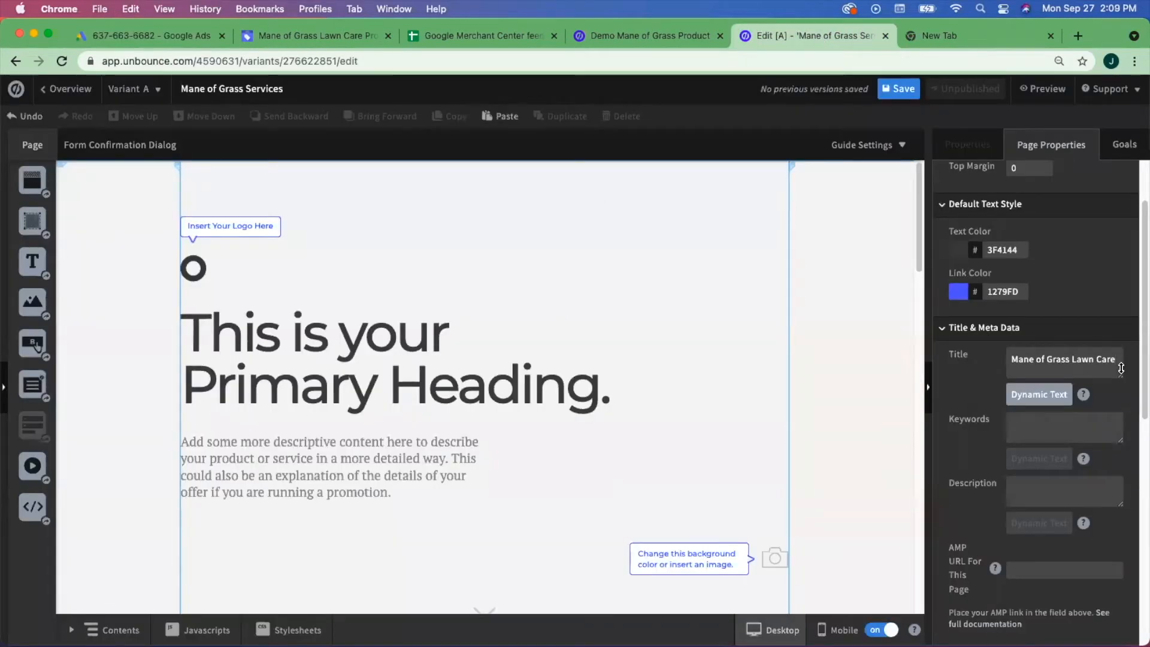
text(Full-Service)
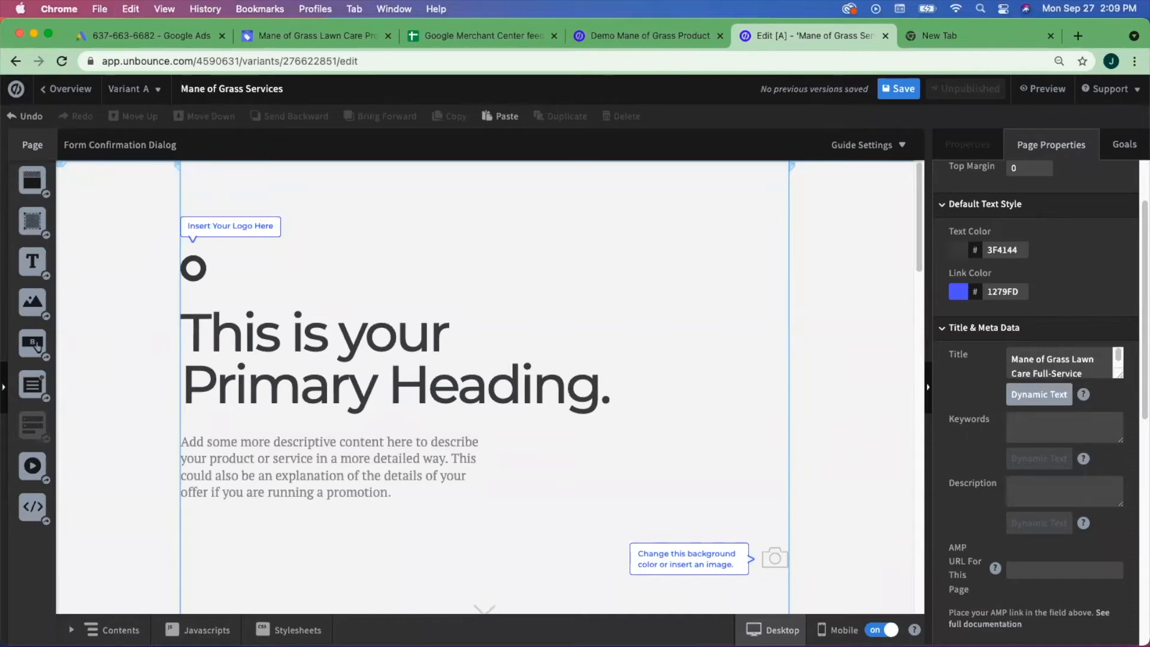
text(Landscaping)
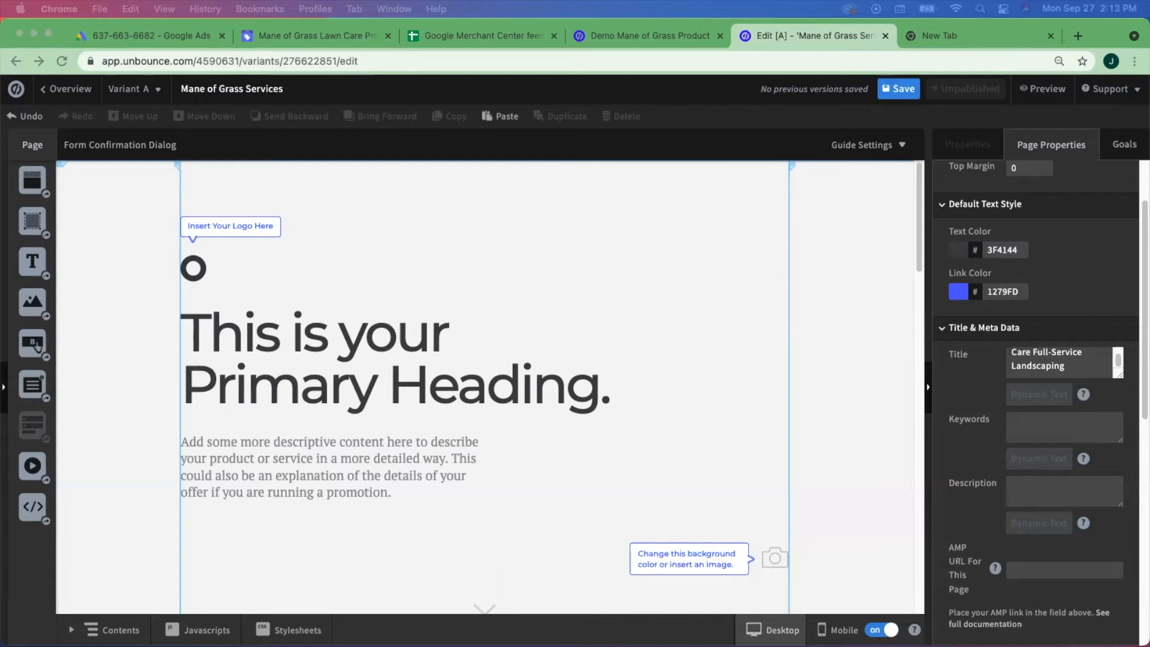
- Copy the twelve keywords in B7:B18 of the Ad Group Builder sheet into the Keywords field
drag(508, 107, 549, 61)
drag(929, 630, 508, 628)
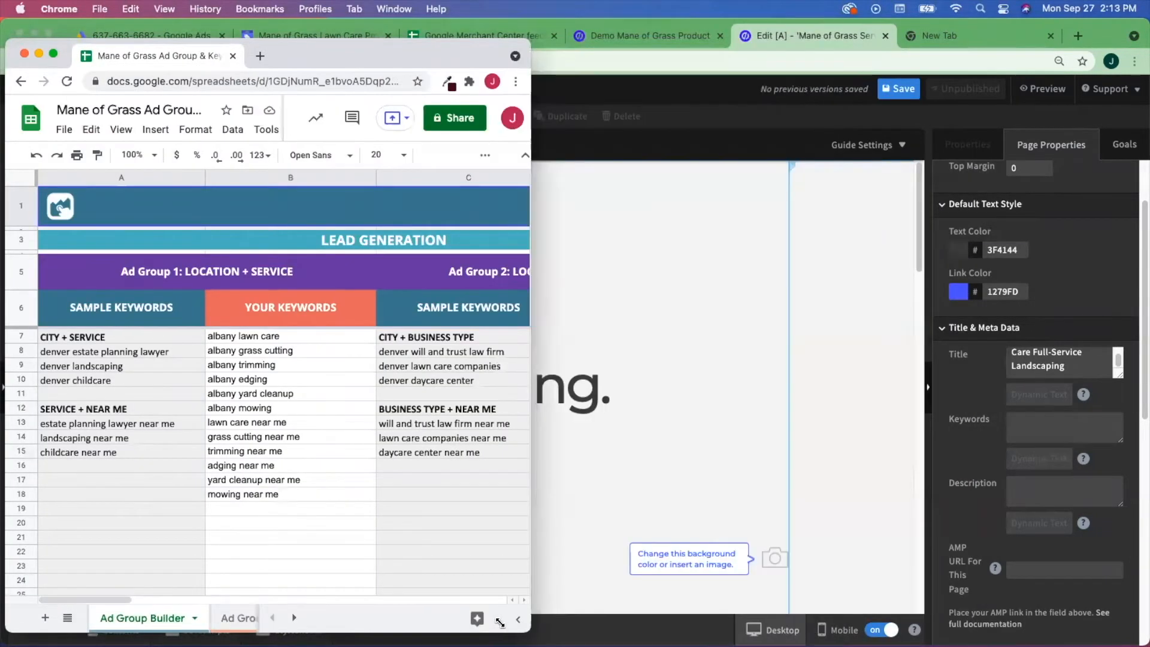
click(287, 379)
drag(307, 339, 319, 495)
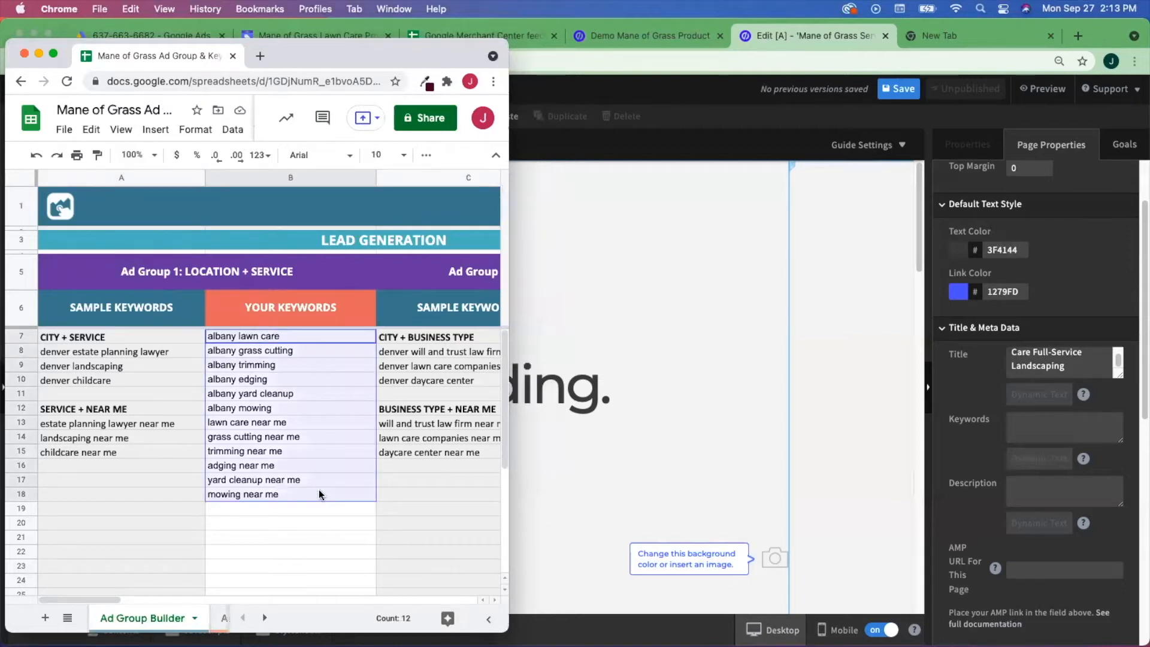
key(cmd+c)
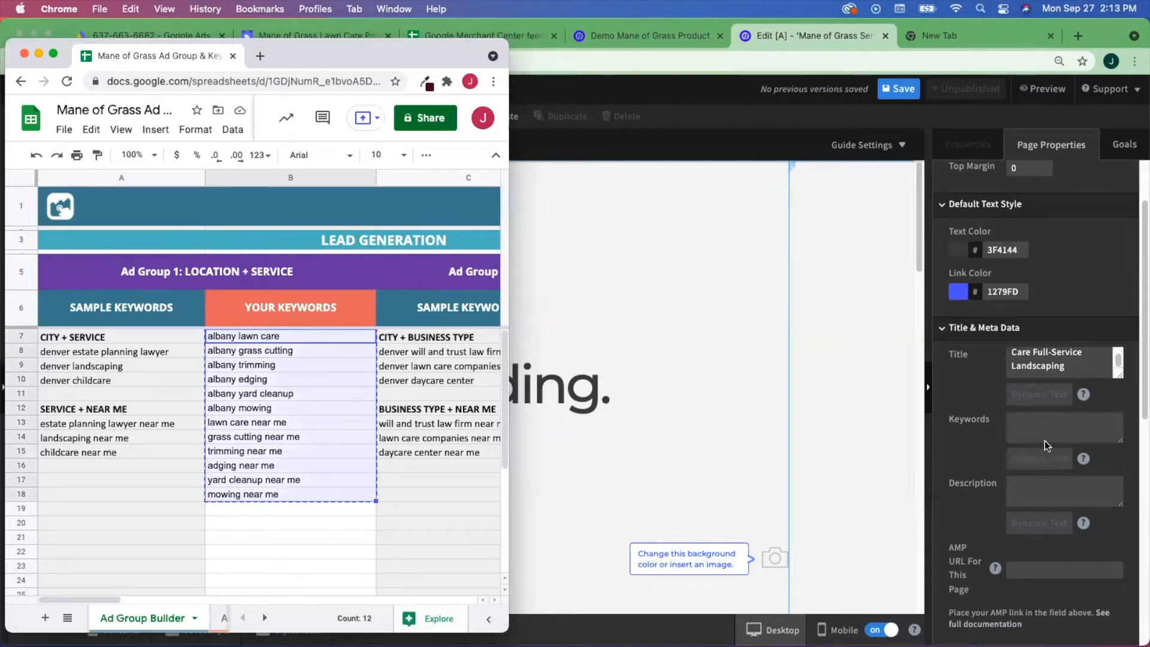
click(1026, 427)
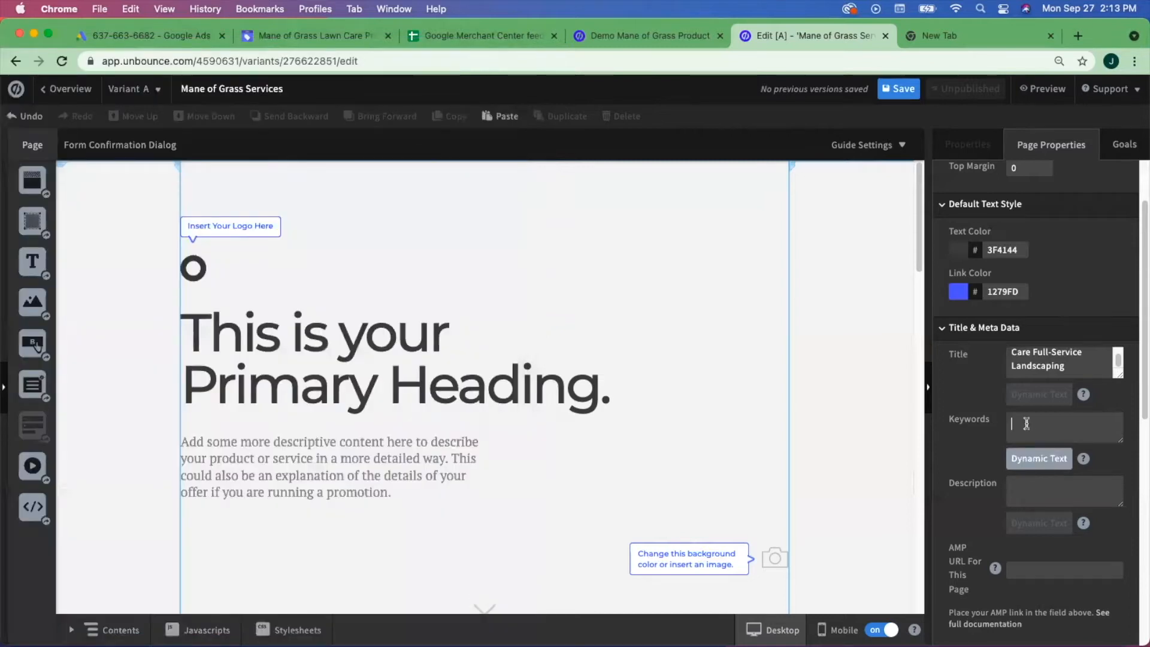
key(cmd+v)
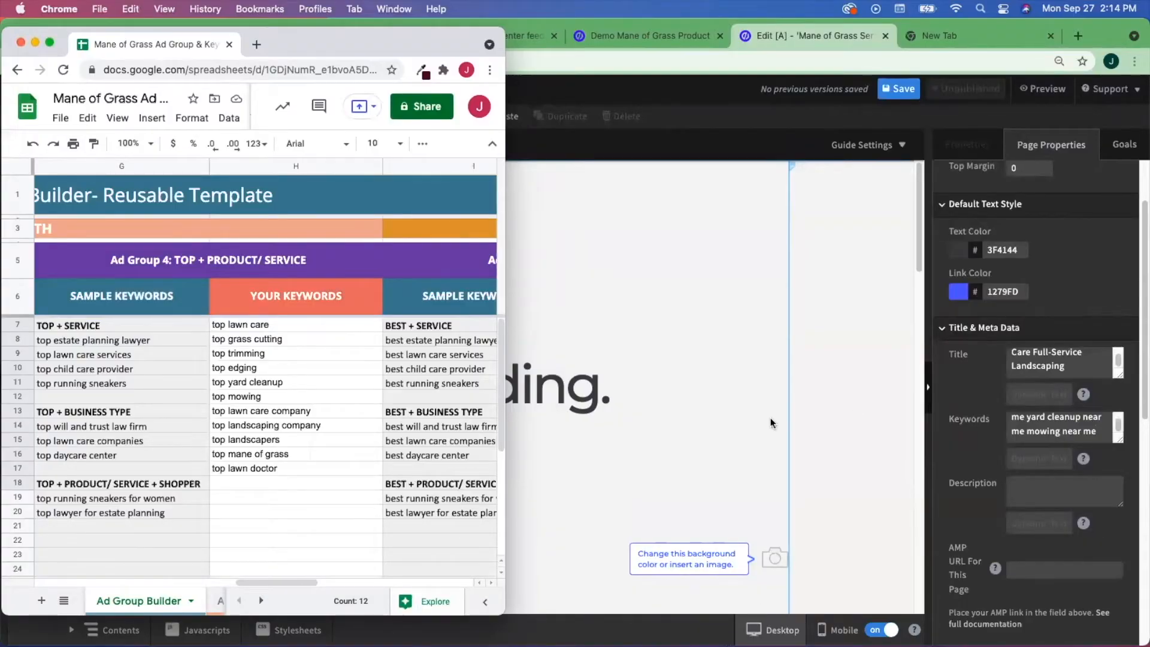
click(539, 224)
click(1022, 489)
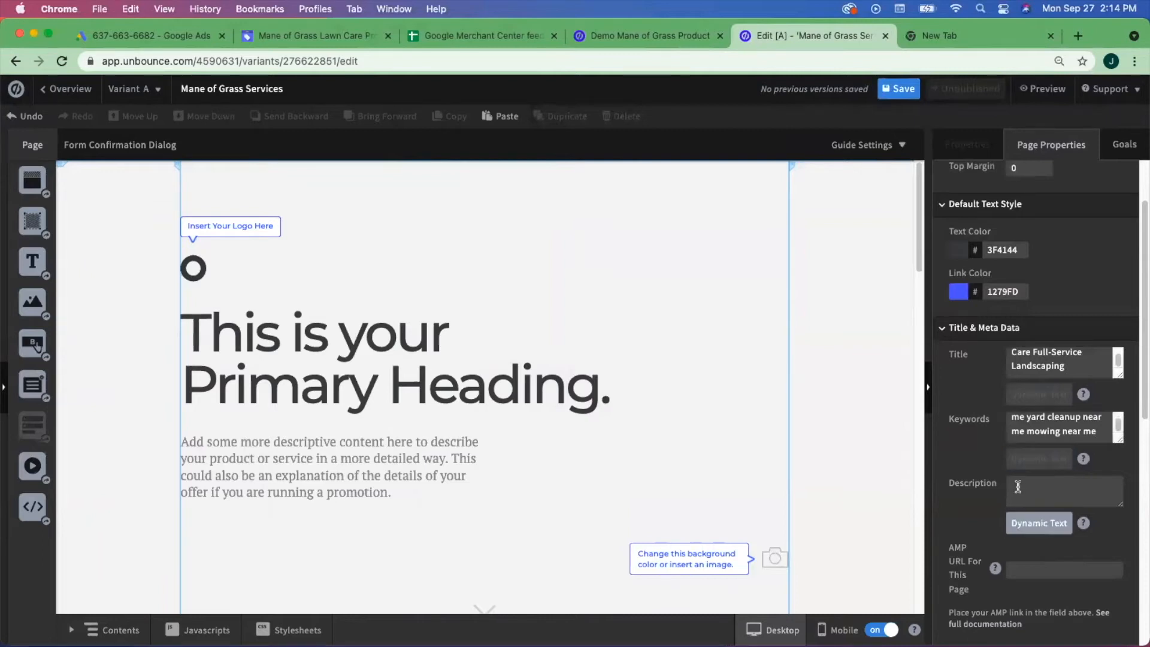
- Enter the Description 'Let us take care of your yard work… for all of your yard needs.'
drag(371, 106, 585, 37)
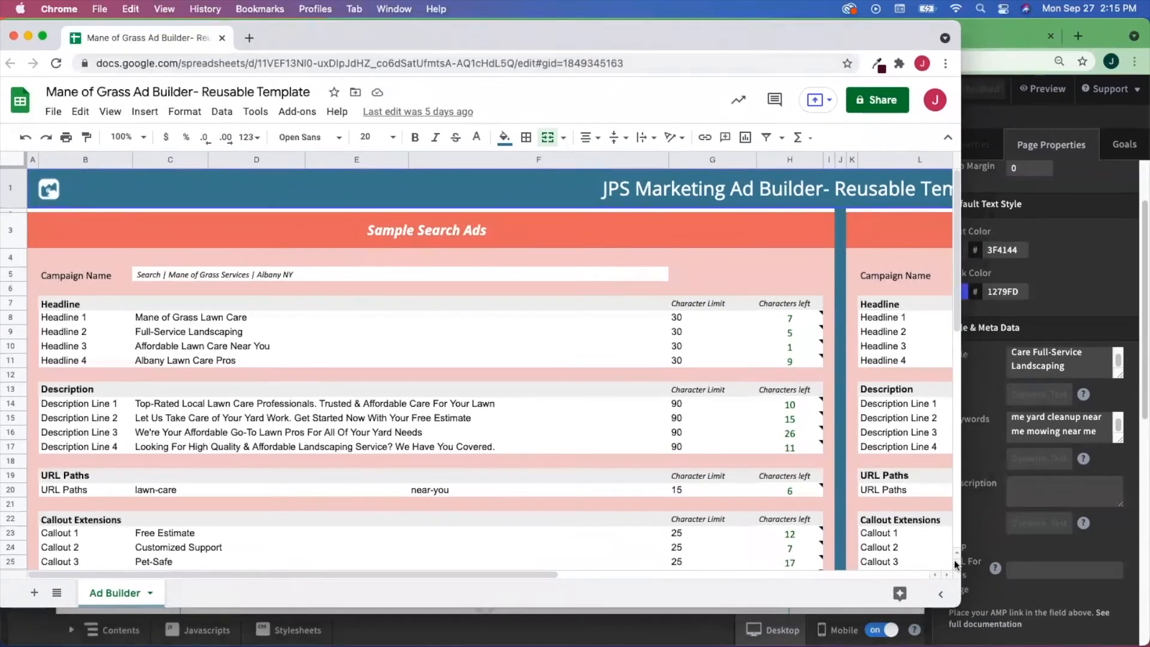
drag(957, 604, 521, 606)
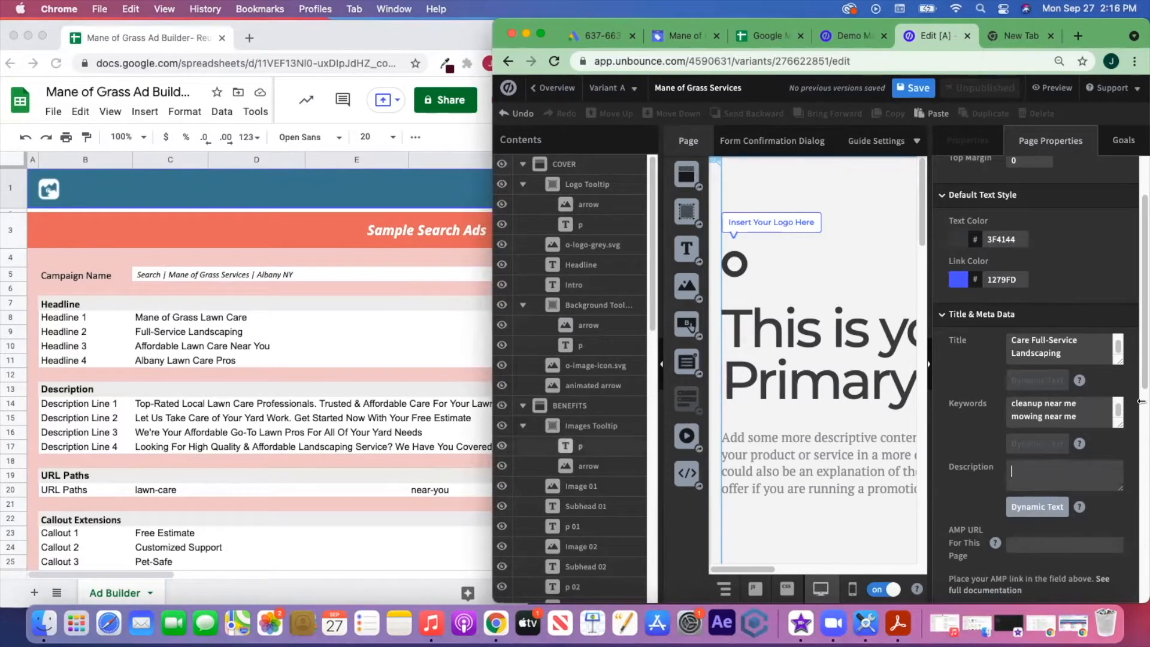
text(Let us take care)
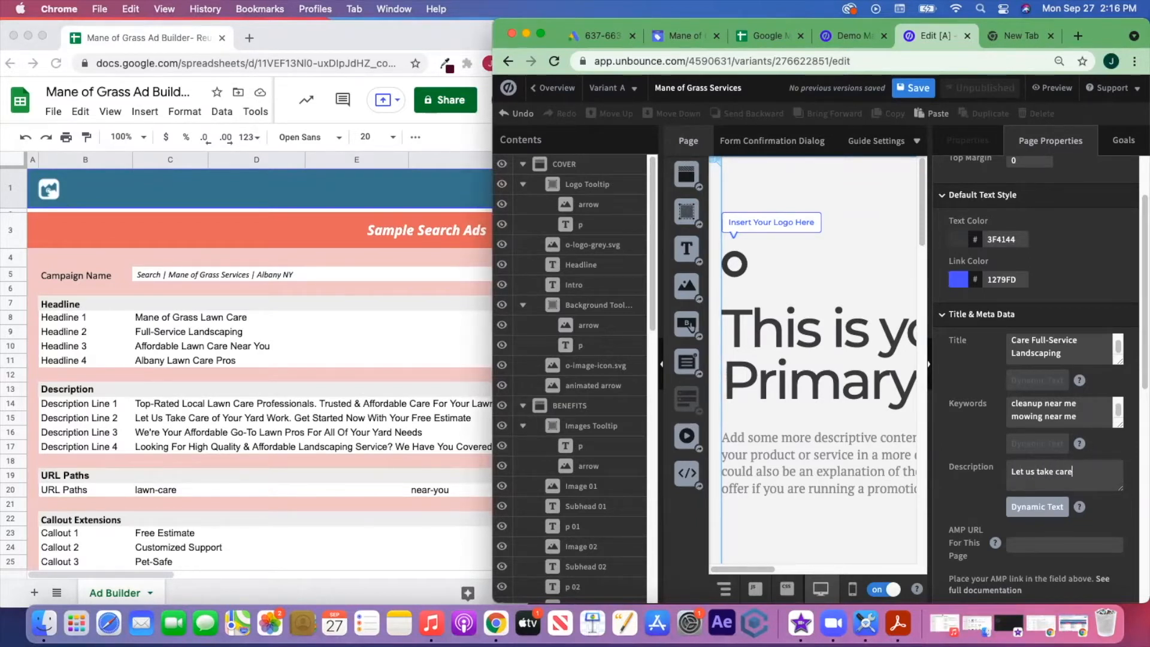
text( of your yard work.)
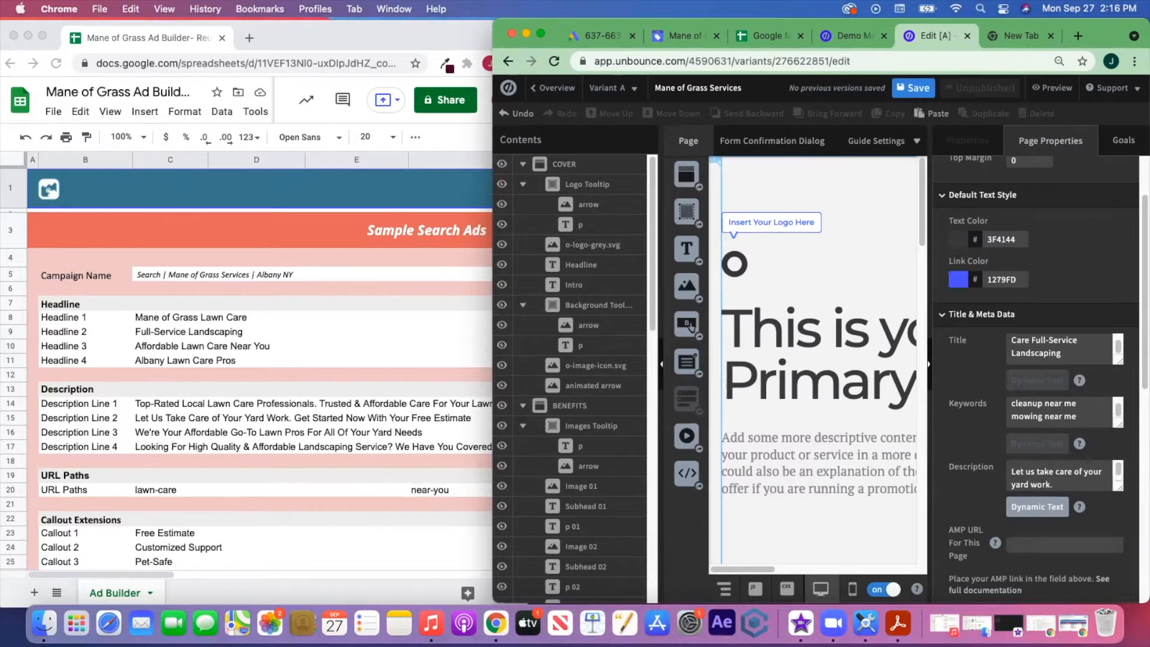
text( We're your local,)
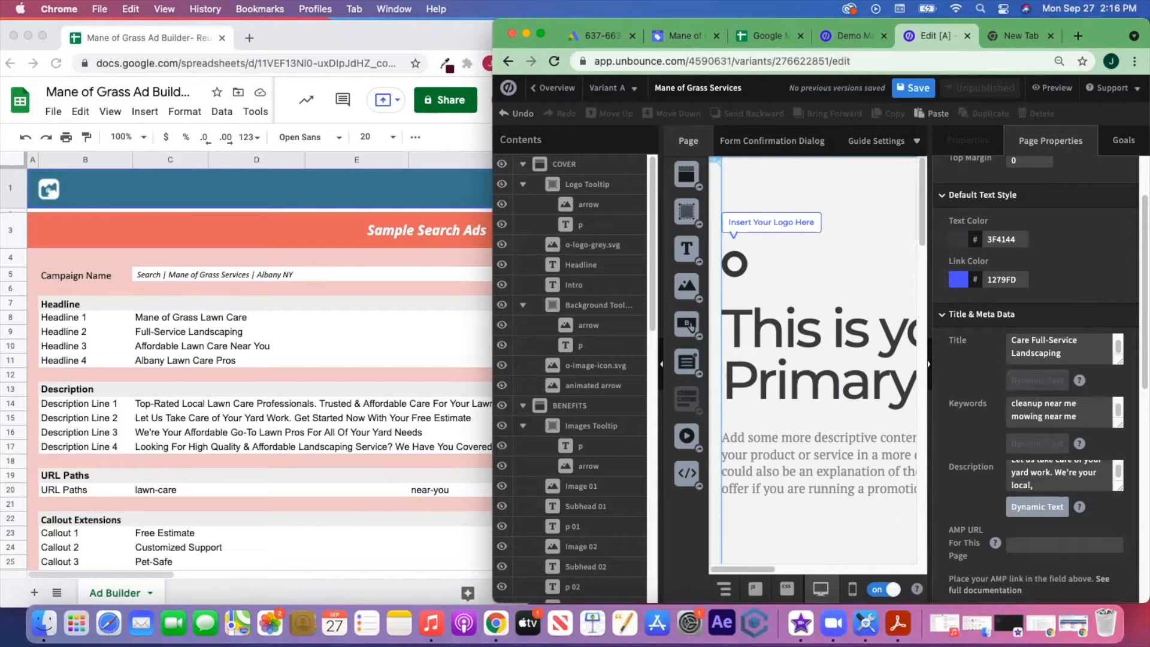
text( afforadable, go-to lawn professio)
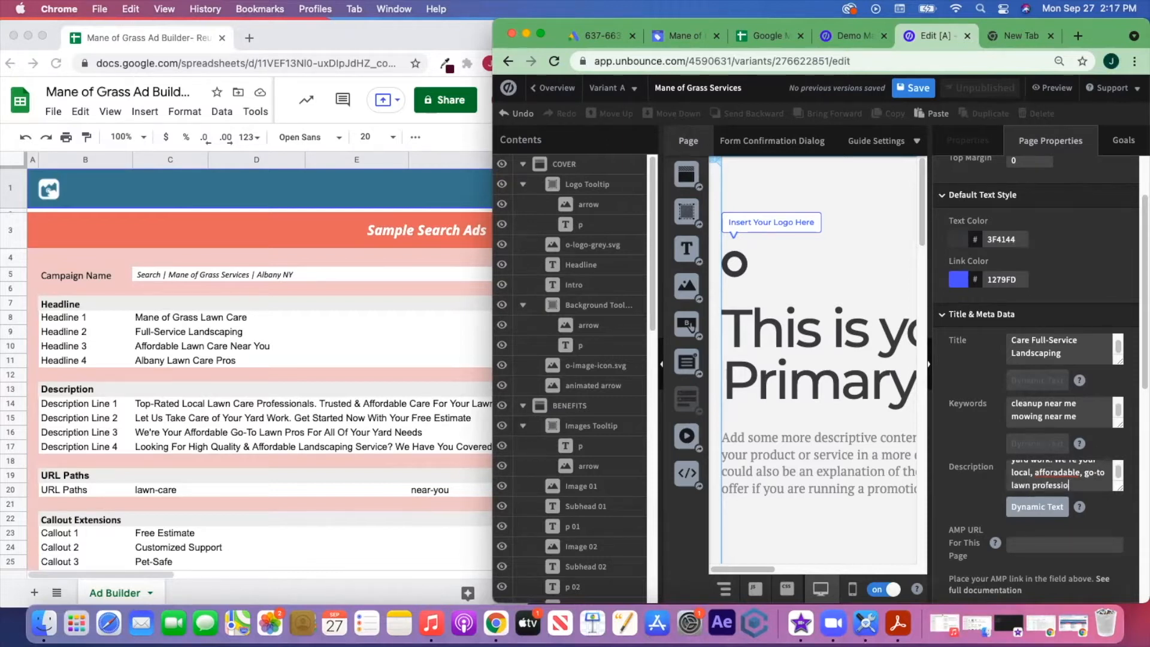
text(l)
text( of your yard needs.)
text(care)
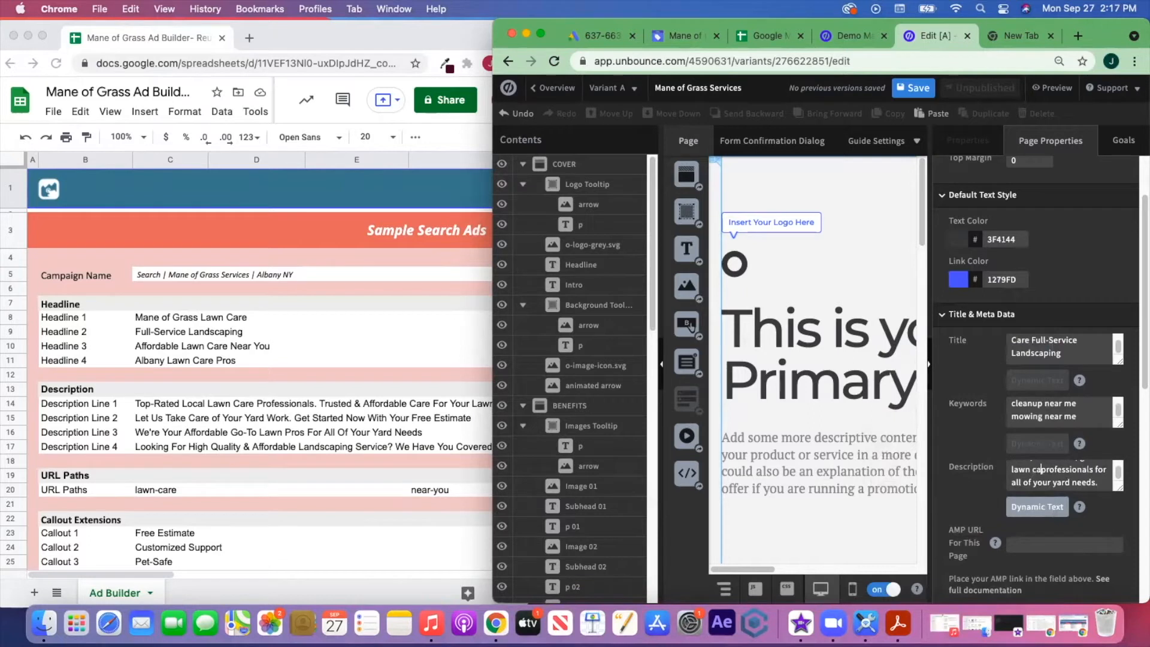
scroll(1066, 475, down, 1)
scroll(1067, 475, down, 1)
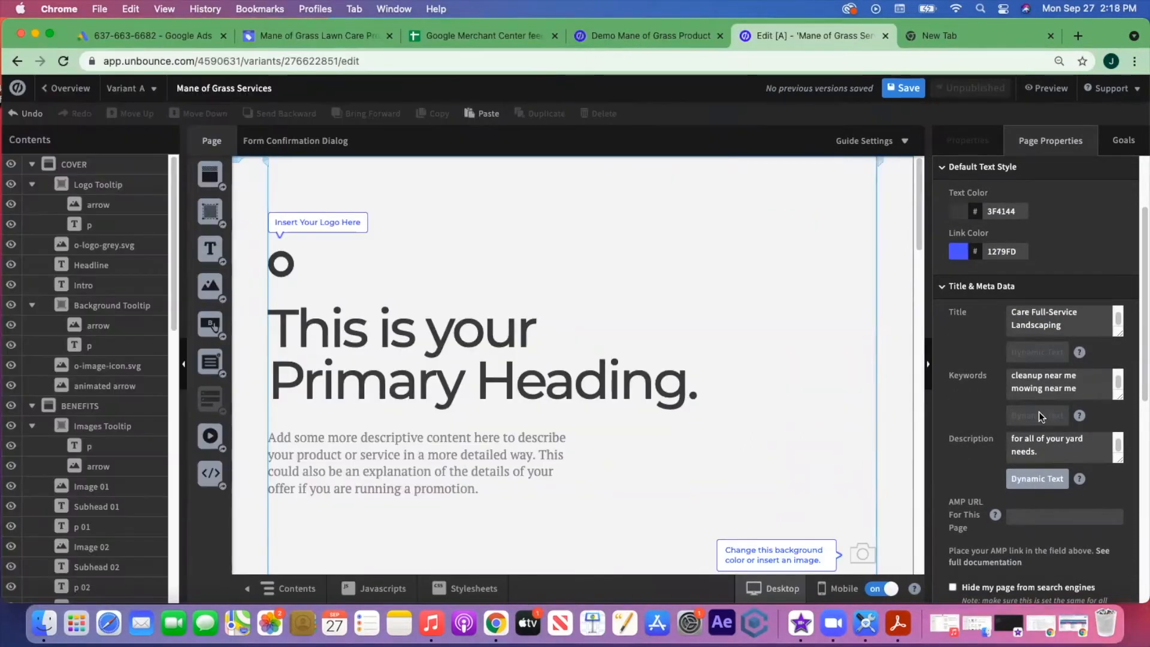
- Save the landing page and select the page to review its properties
scroll(1038, 412, down, 5)
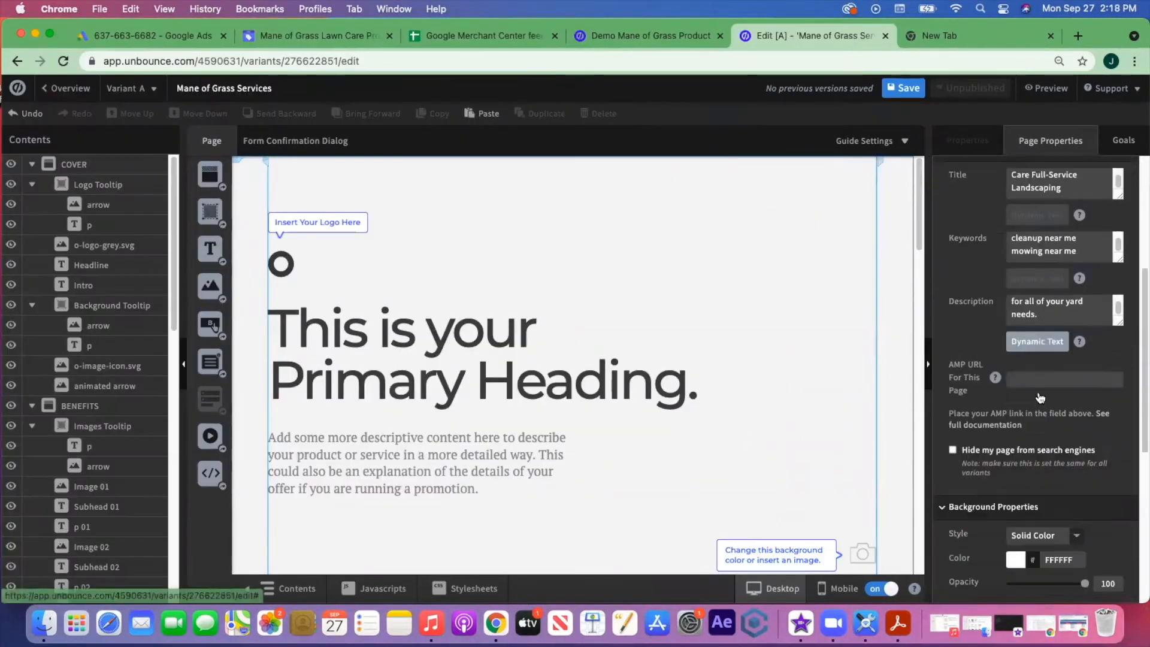
scroll(1032, 380, up, 6)
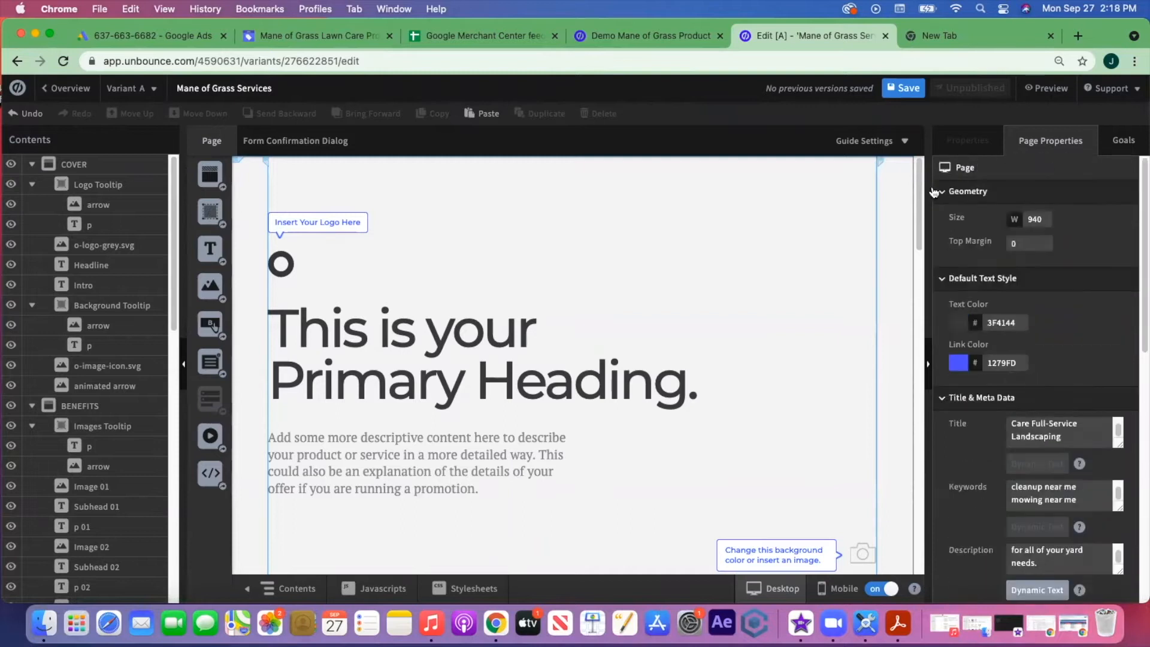
click(909, 89)
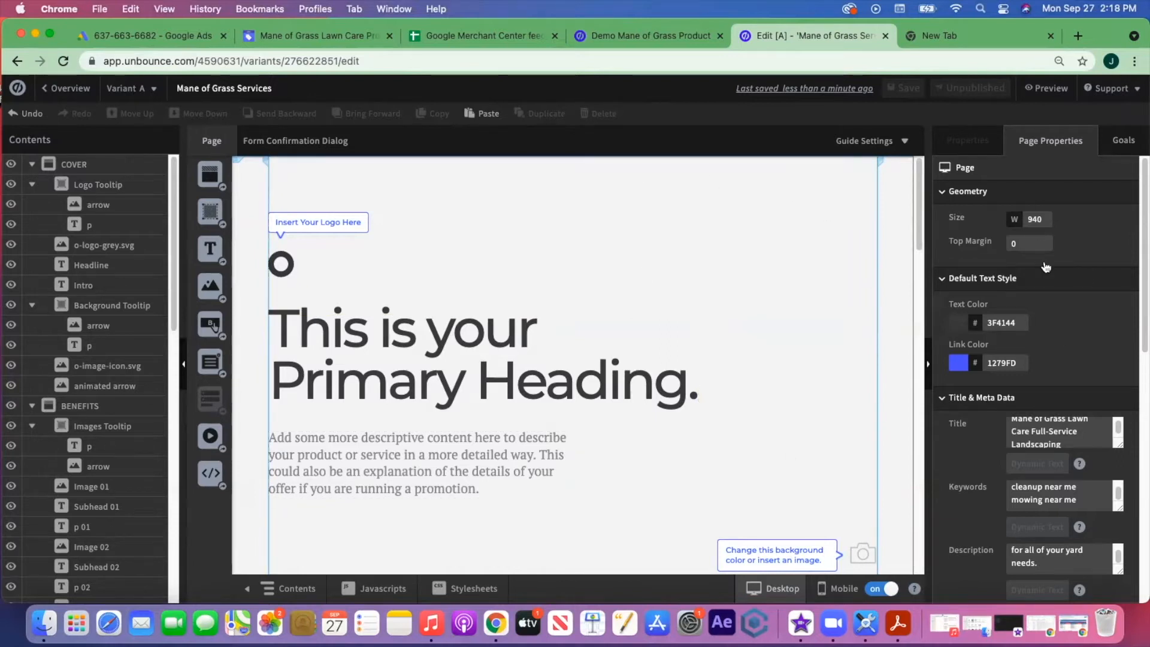
scroll(1054, 333, down, 4)
scroll(987, 334, up, 2)
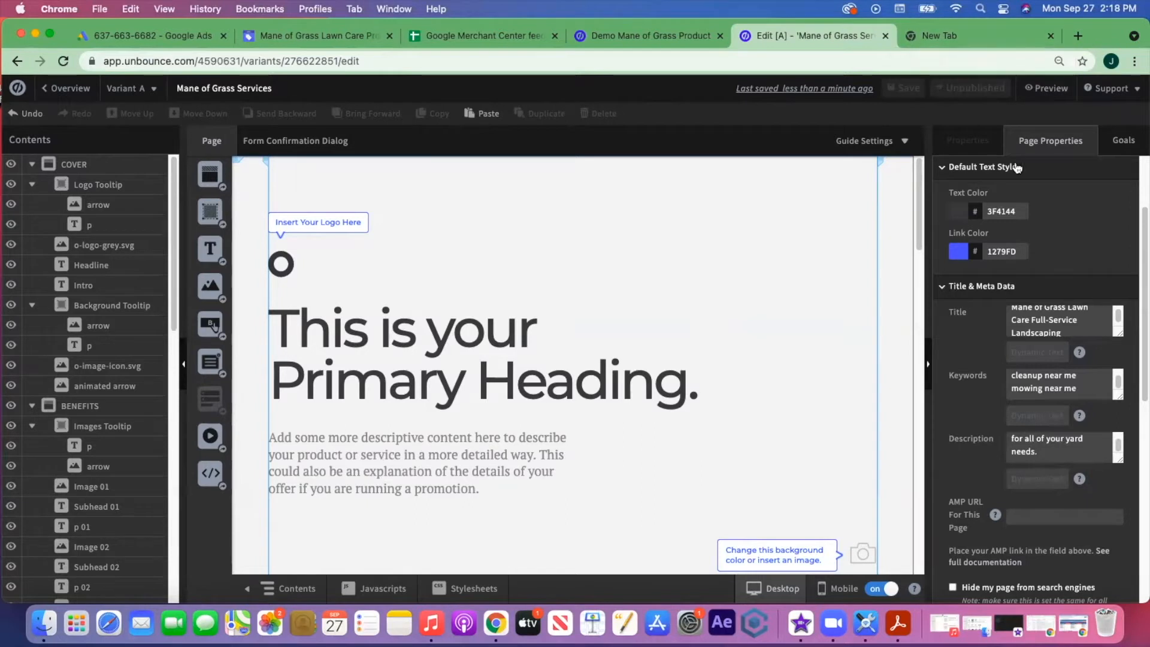
click(521, 269)
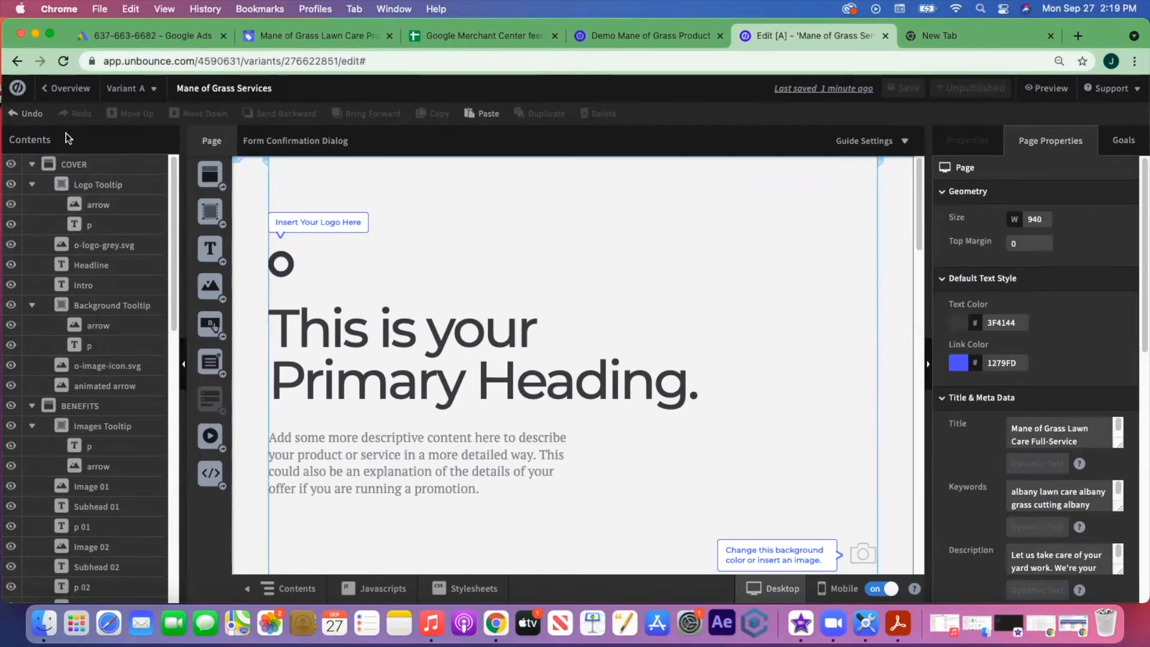
scroll(60, 503, down, 5)
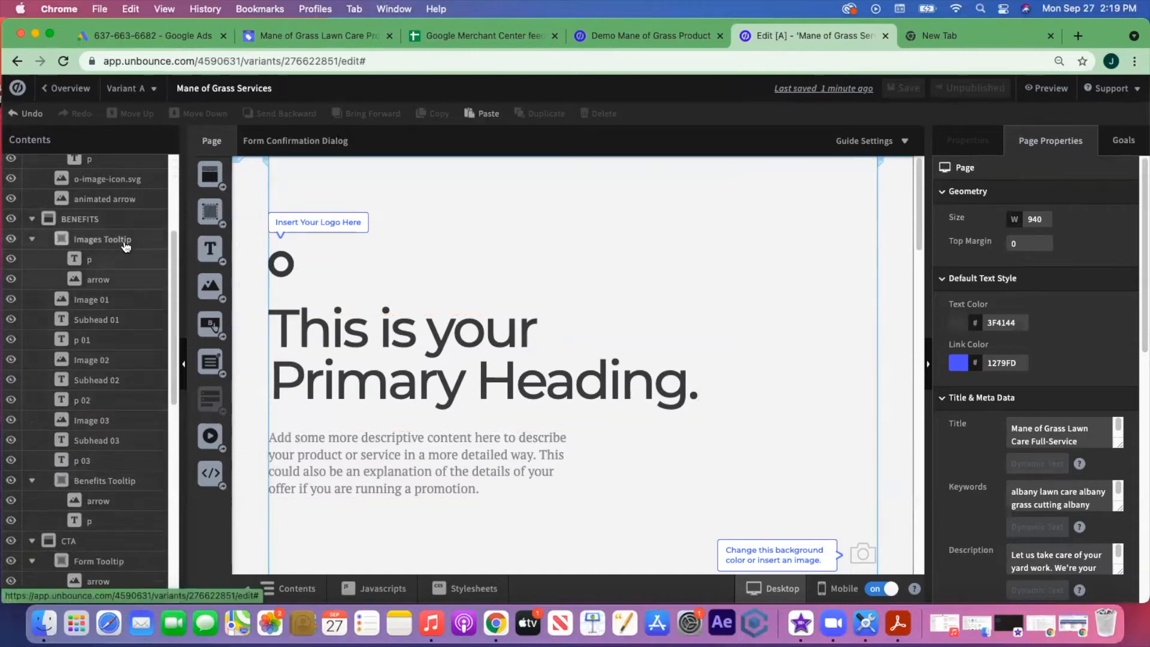
scroll(125, 250, down, 10)
scroll(126, 250, up, 6)
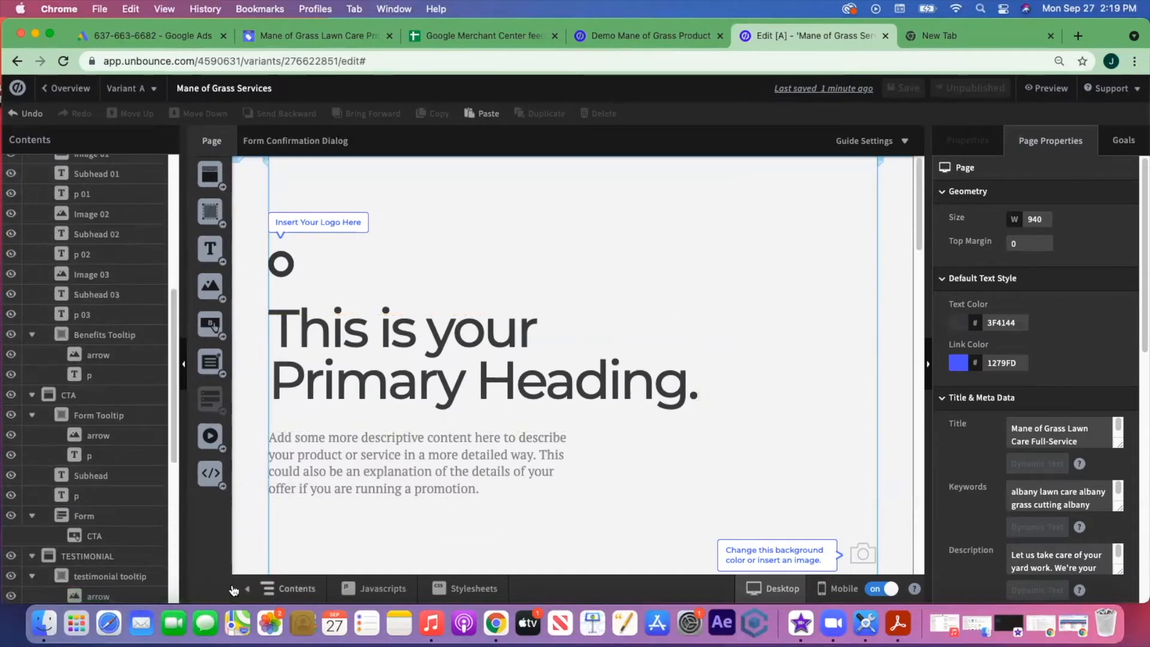
- Hide the layer list to widen the canvas, then undo the last edit
click(247, 592)
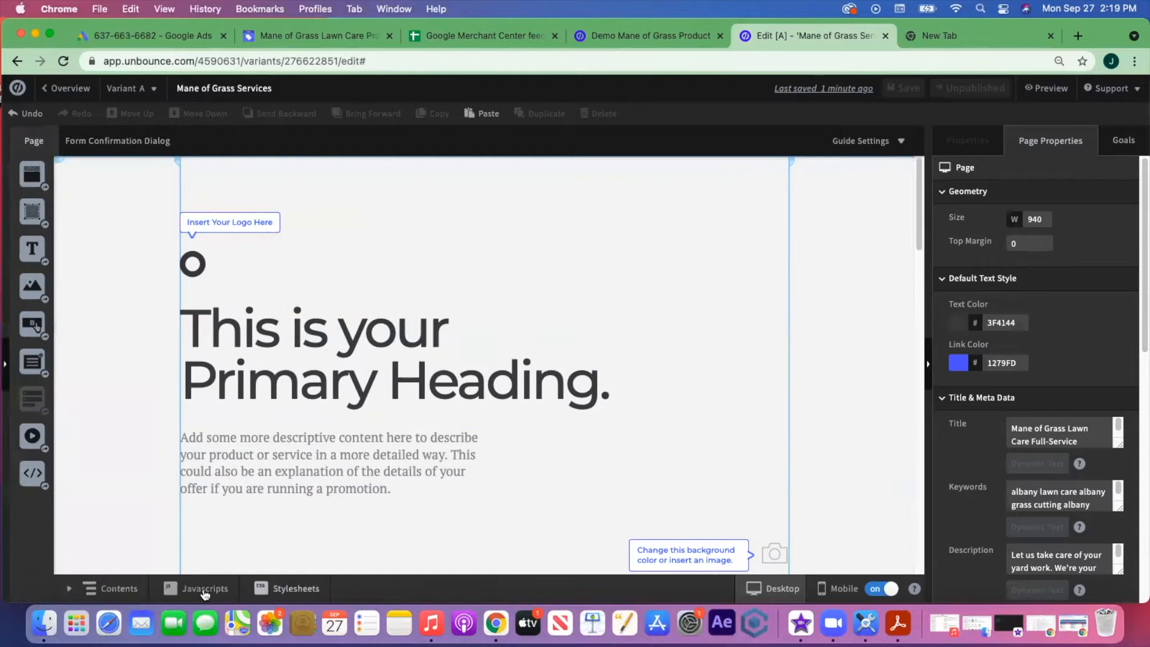
click(70, 590)
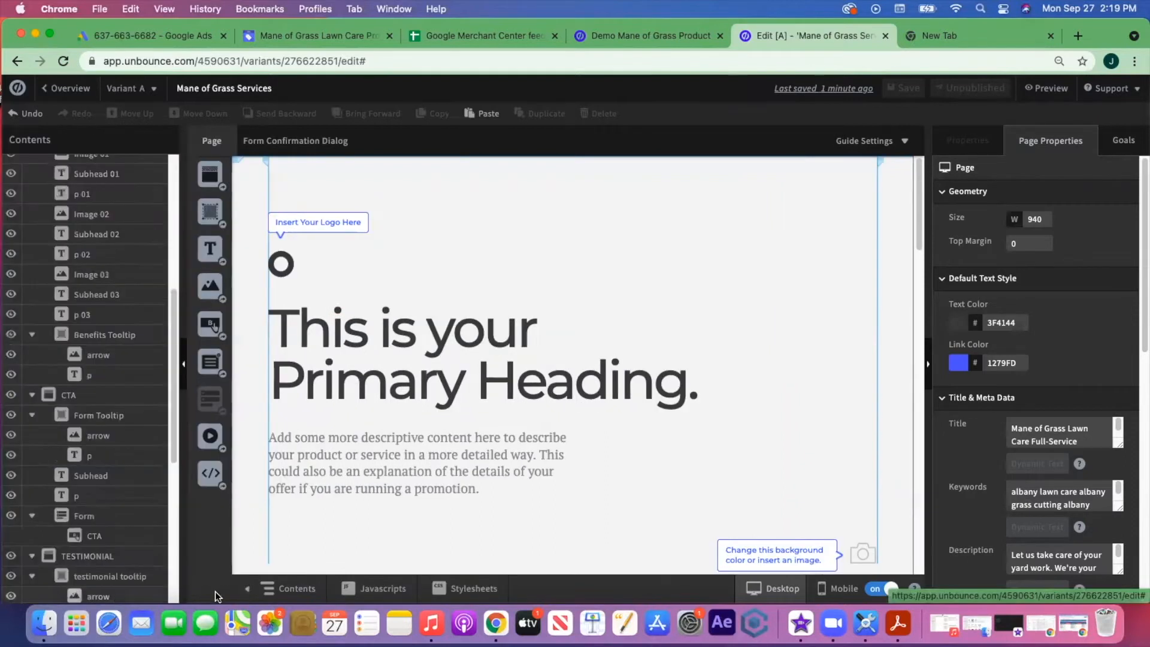
click(247, 592)
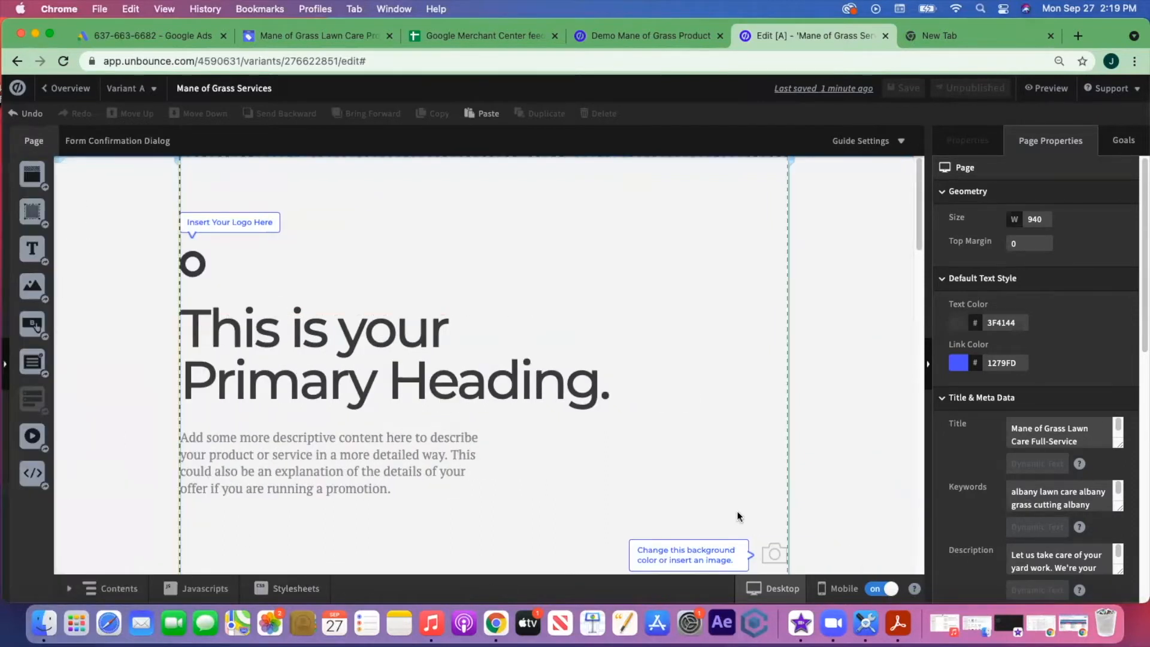
click(69, 589)
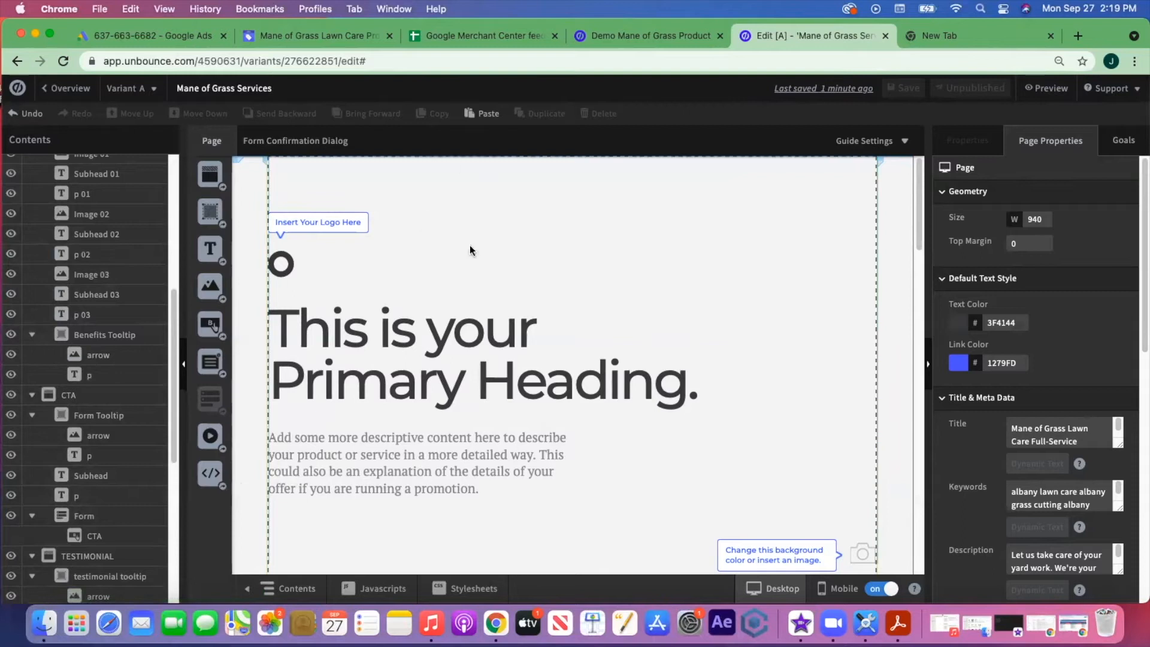
click(257, 590)
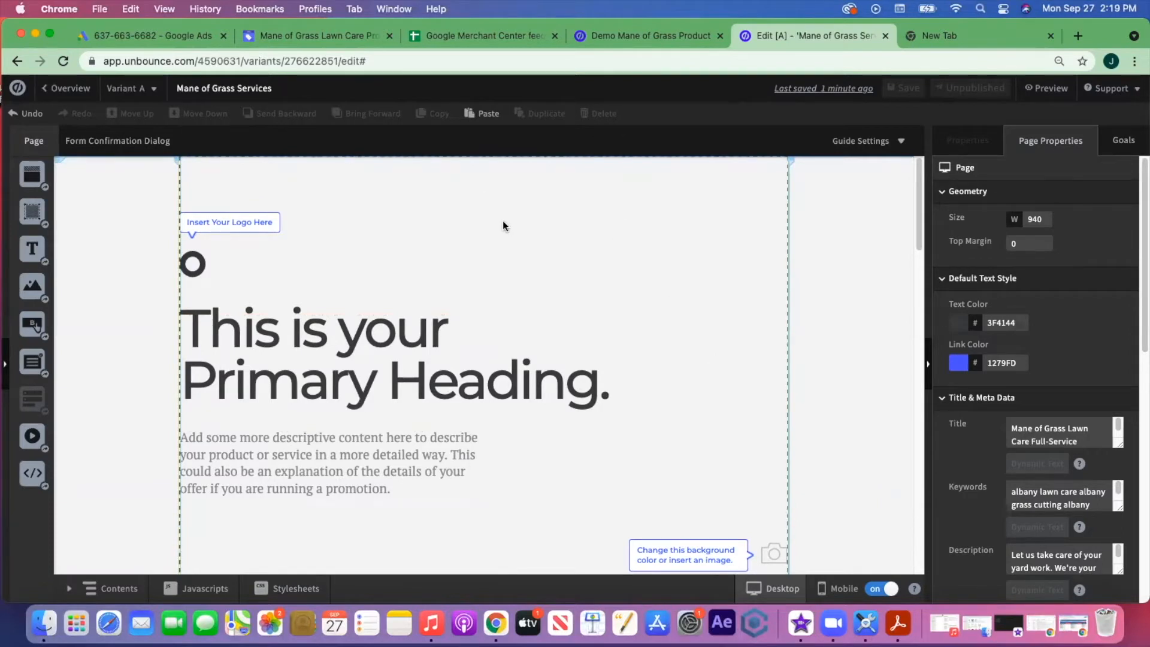
key(super+z)
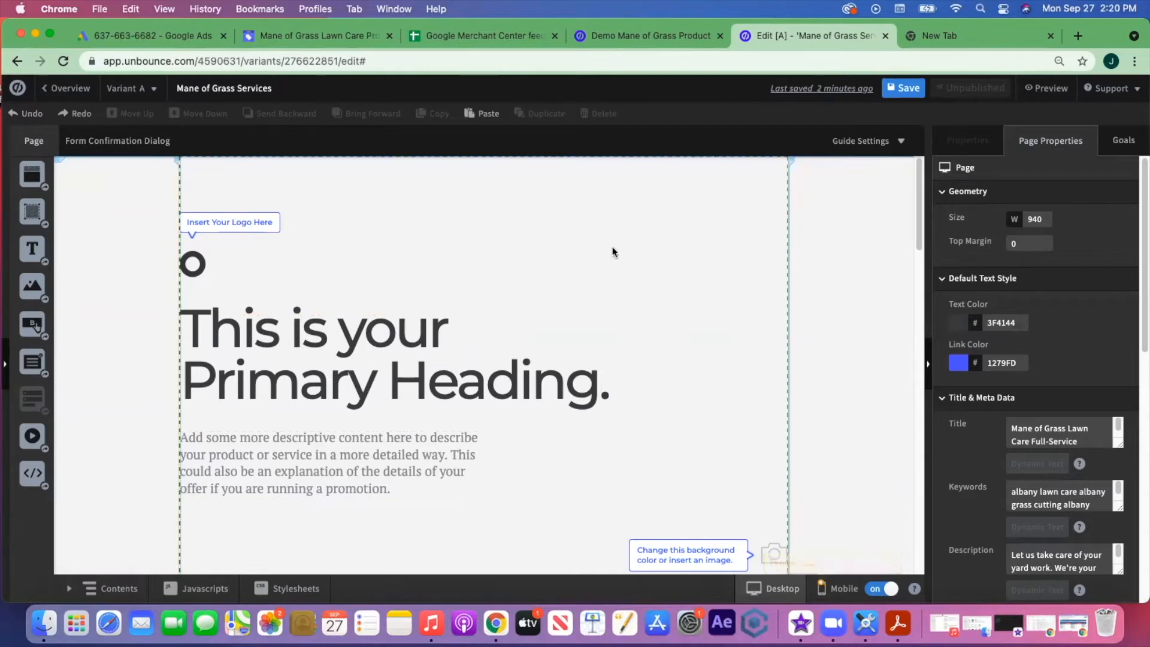
scroll(616, 297, down, 3)
scroll(616, 298, up, 3)
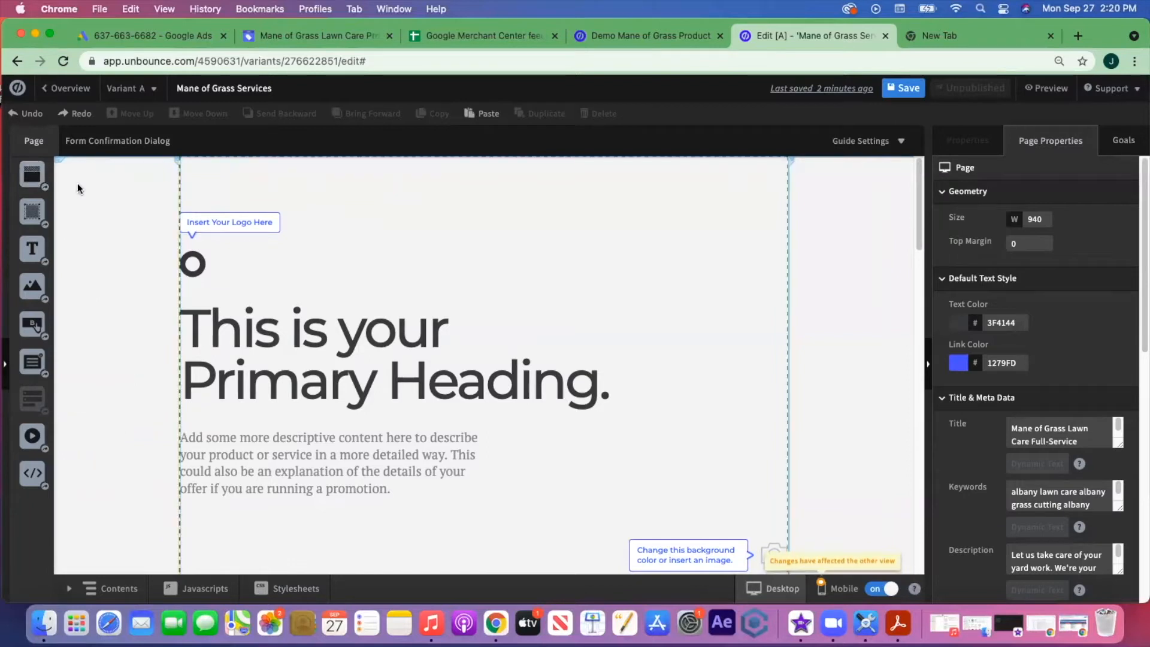
- Add a 117 px section at the top of the page and drop an Image element into it
drag(33, 179, 282, 167)
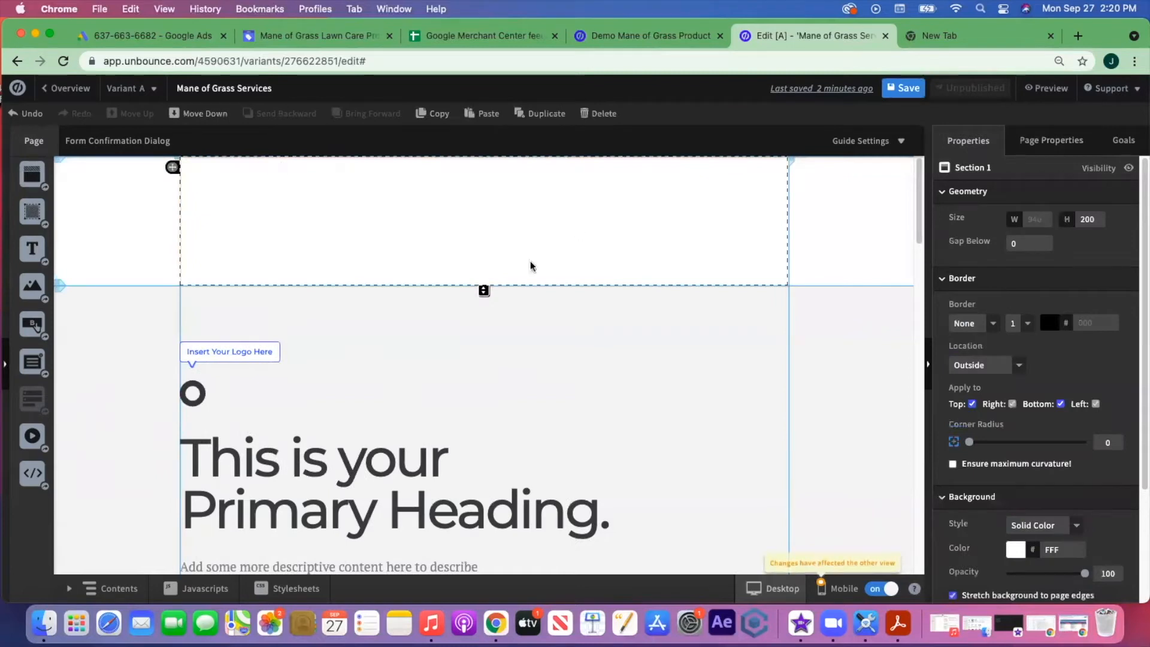
drag(484, 291, 484, 237)
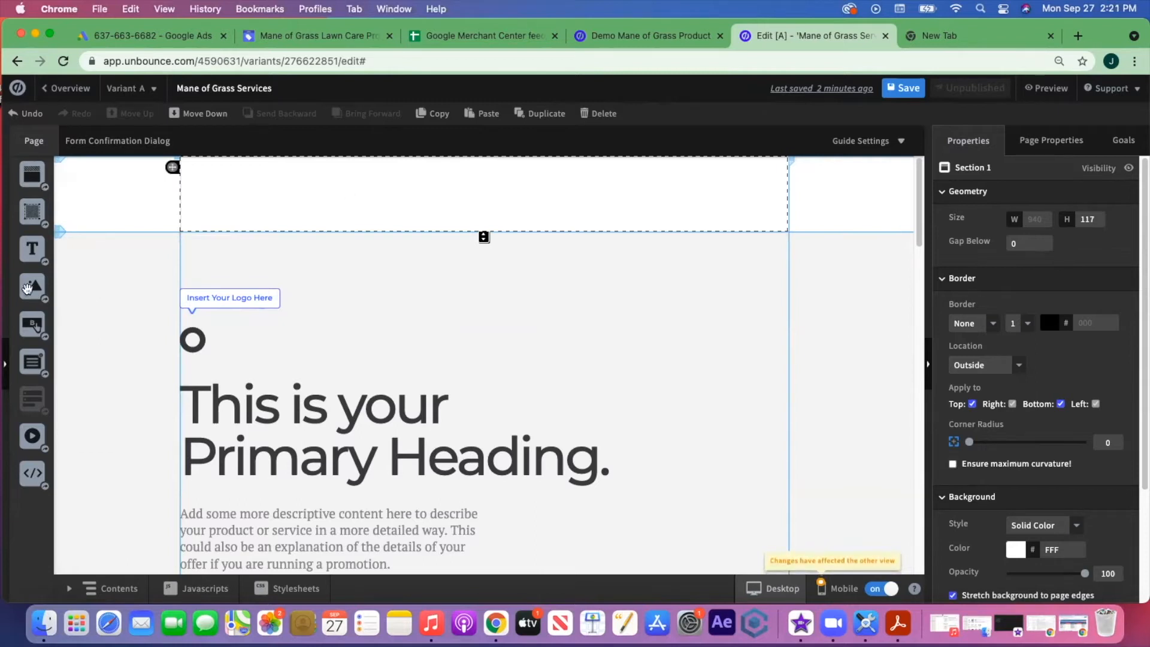
drag(32, 286, 267, 183)
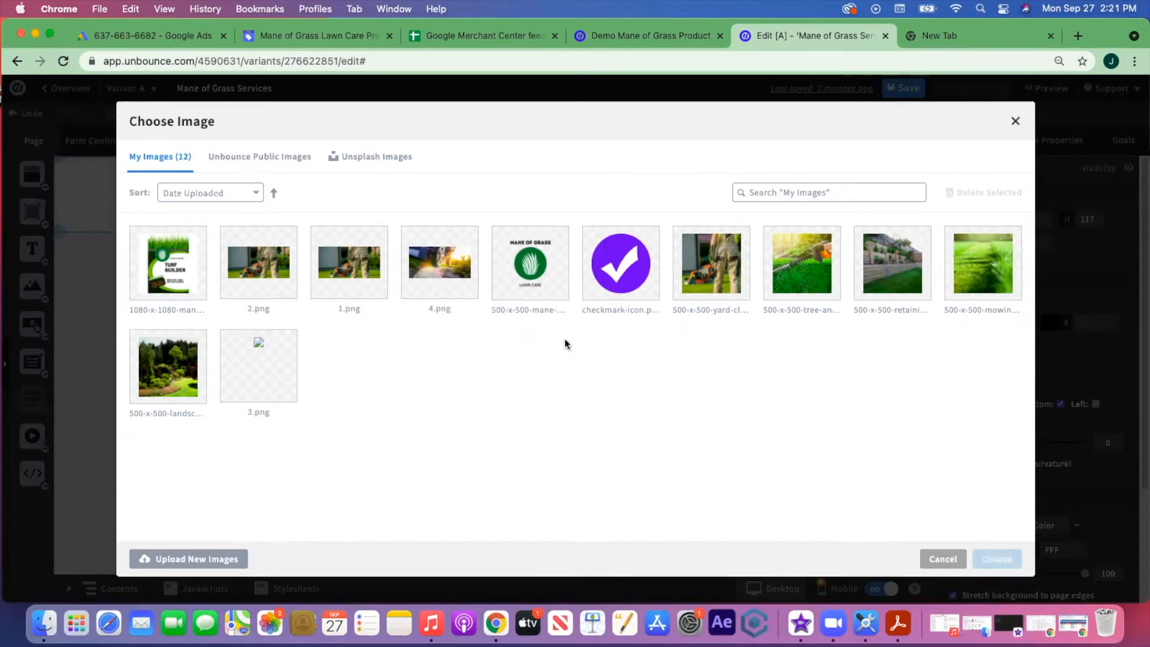
- Upload '500 x 500 Mane of Grass Logo.png' to My Images and insert it on the page
click(212, 560)
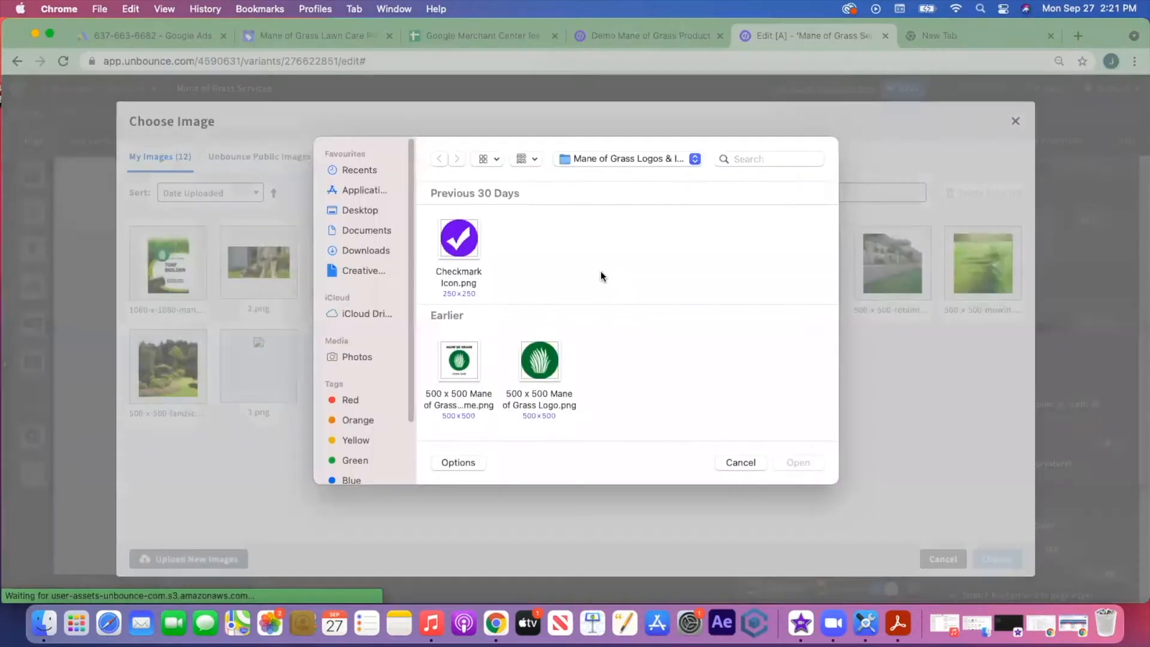
click(543, 362)
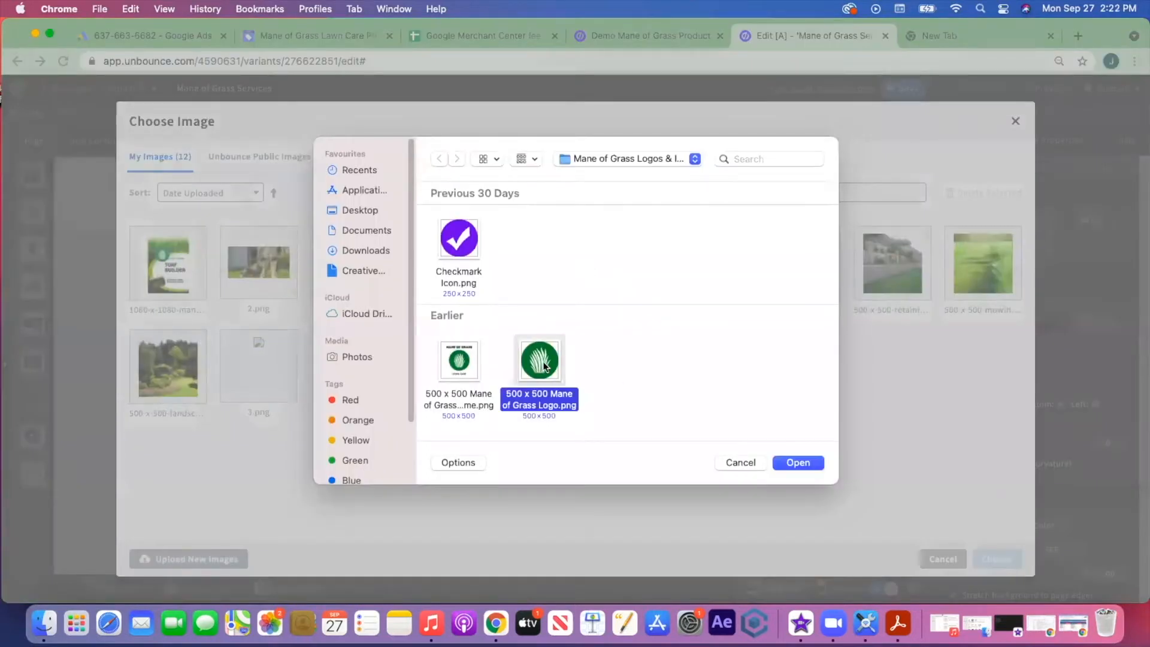
click(799, 462)
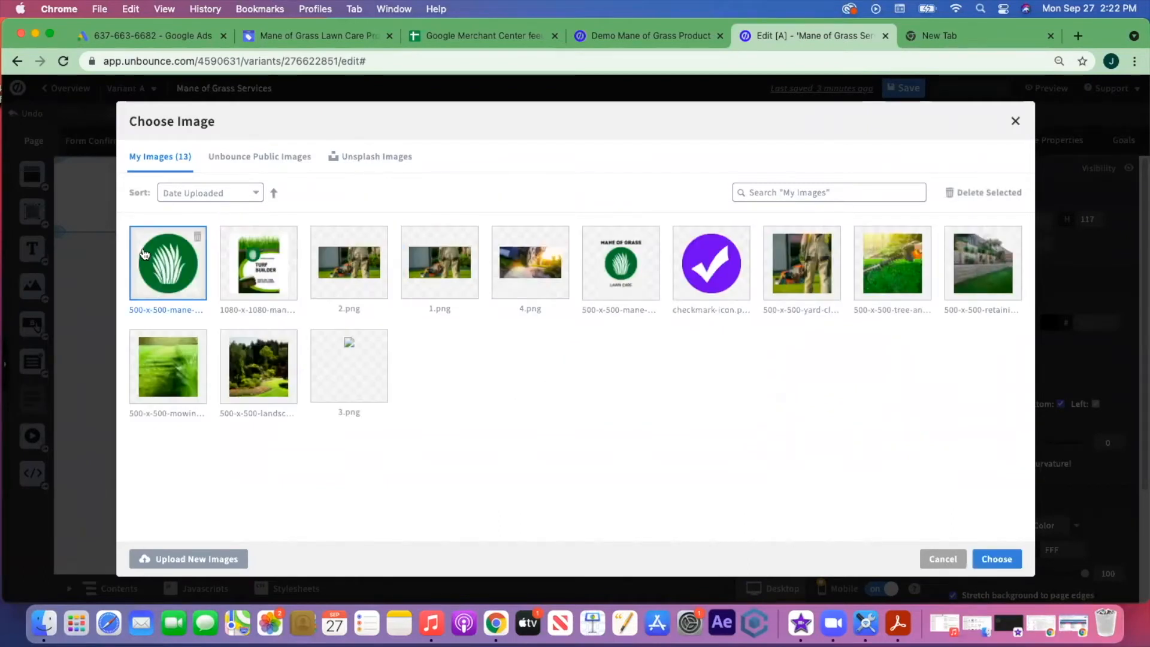
click(998, 557)
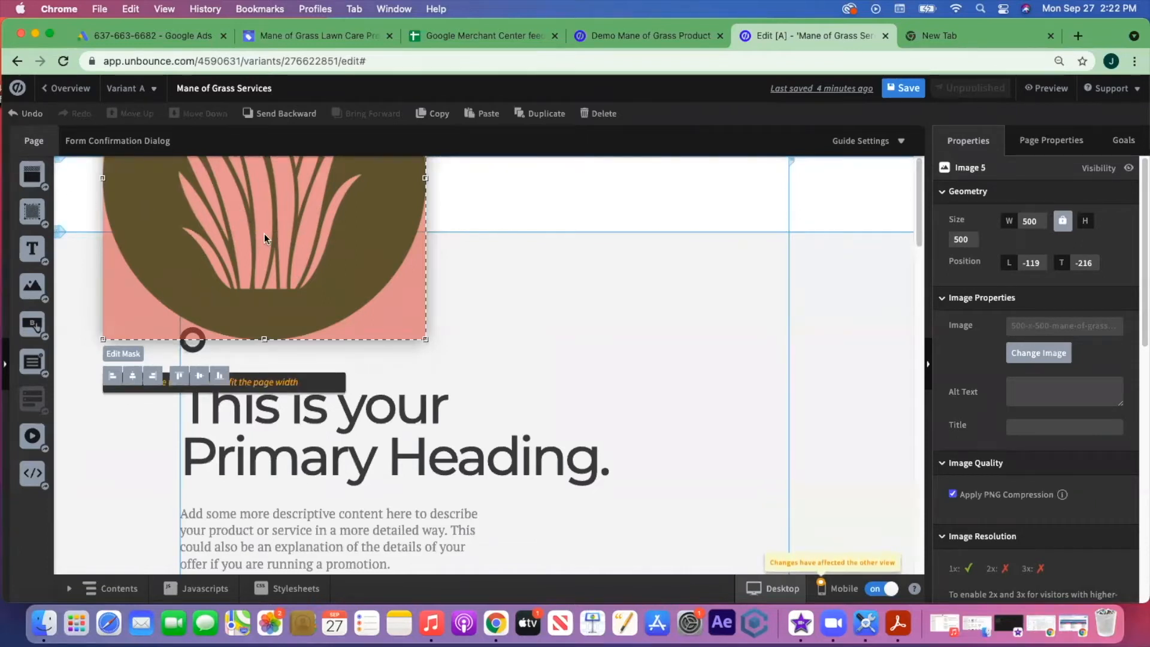
- Move the logo to the header's left side and shrink it to 91 × 91
drag(264, 232, 347, 375)
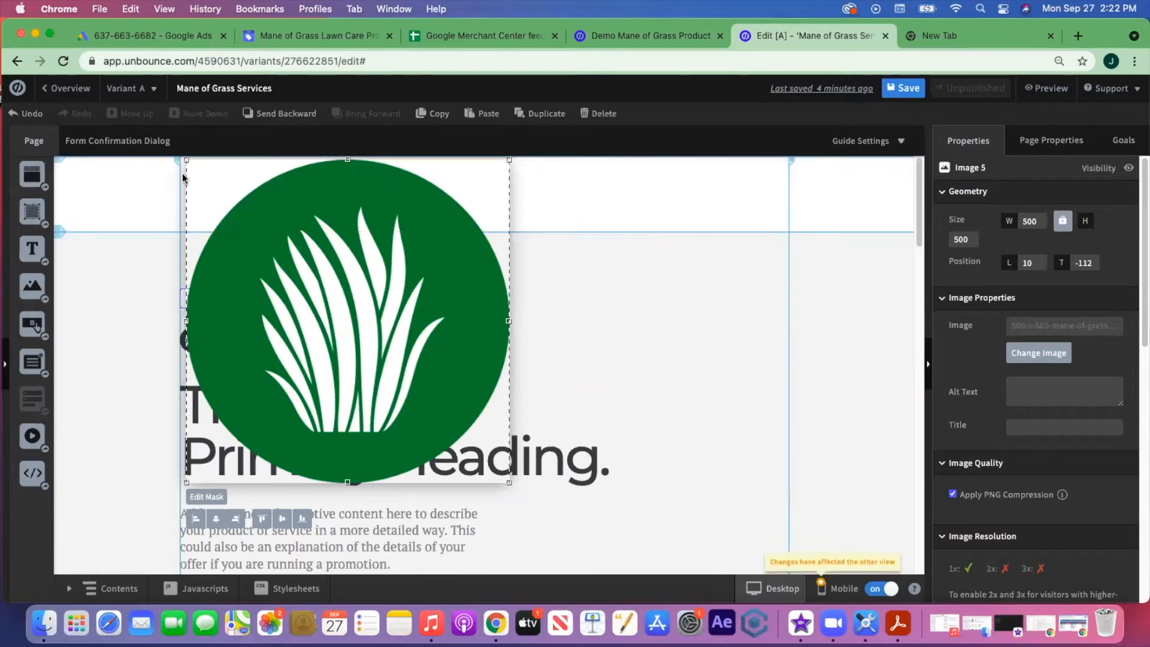
drag(416, 303, 276, 379)
drag(332, 296, 404, 321)
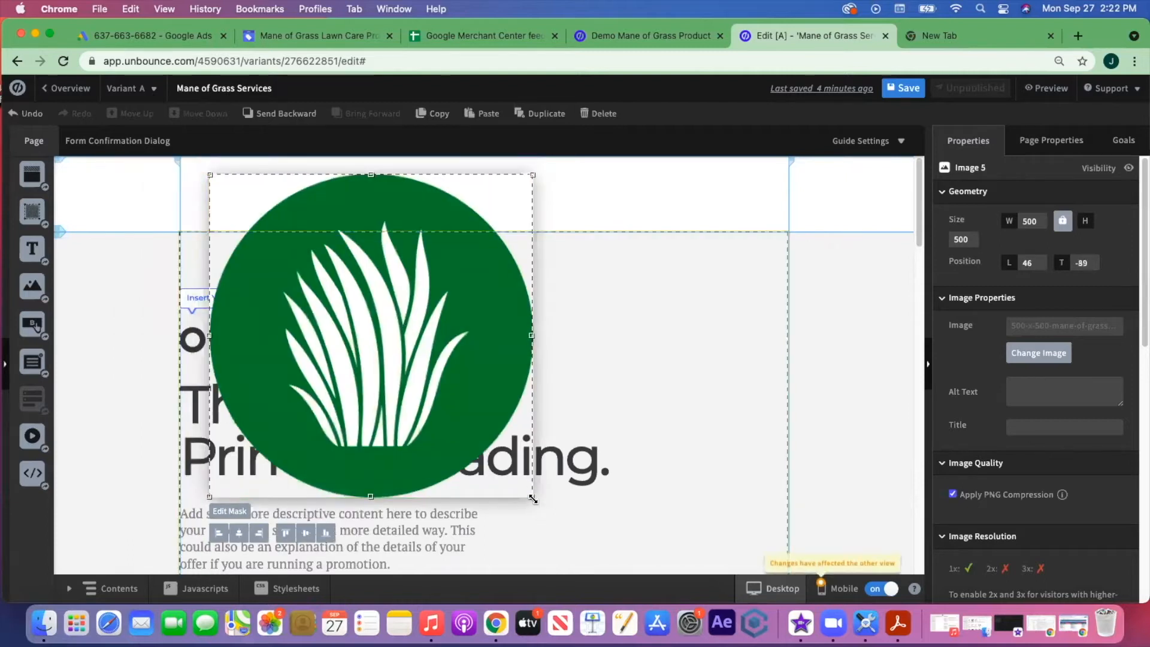
drag(533, 497, 269, 231)
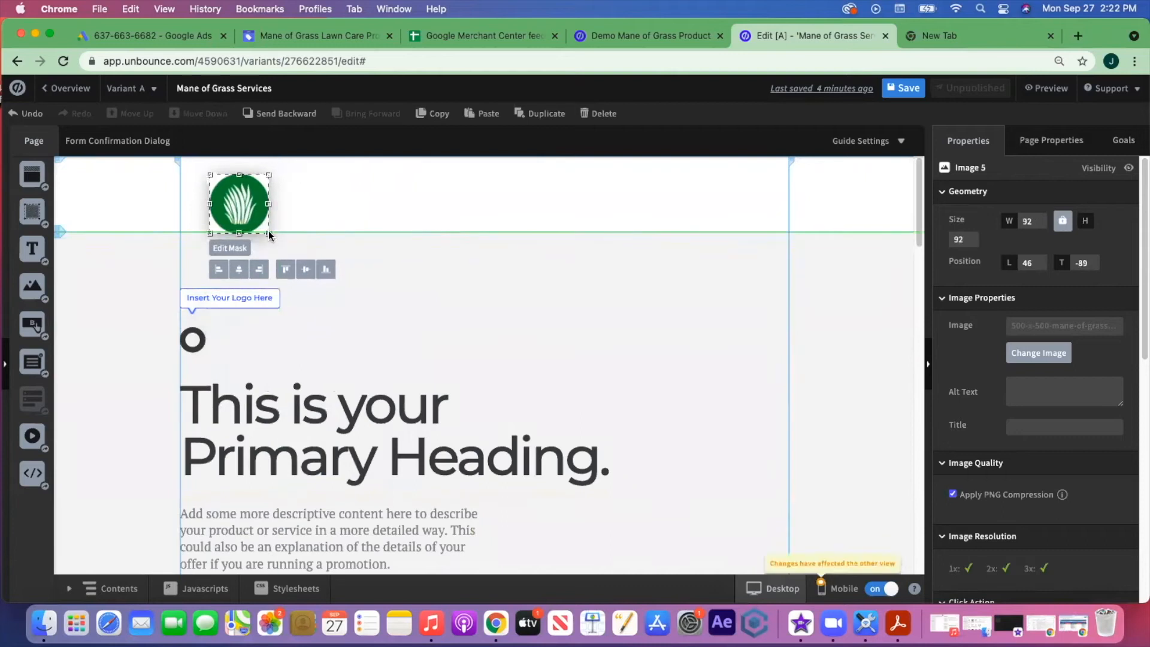
drag(238, 194, 219, 195)
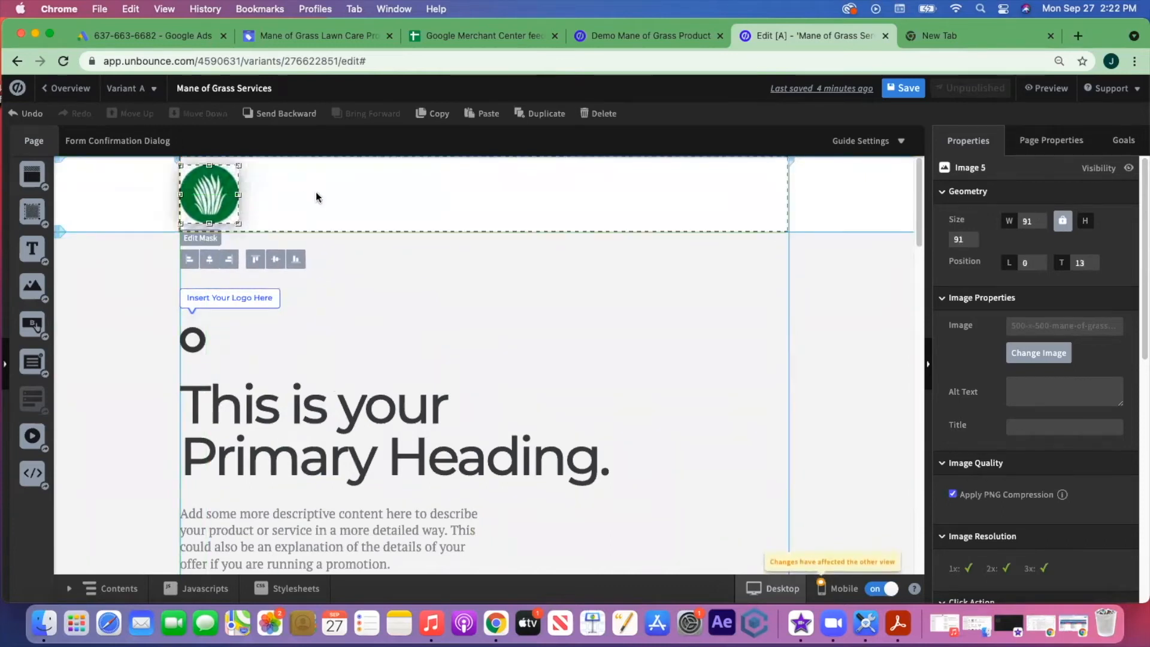
click(316, 196)
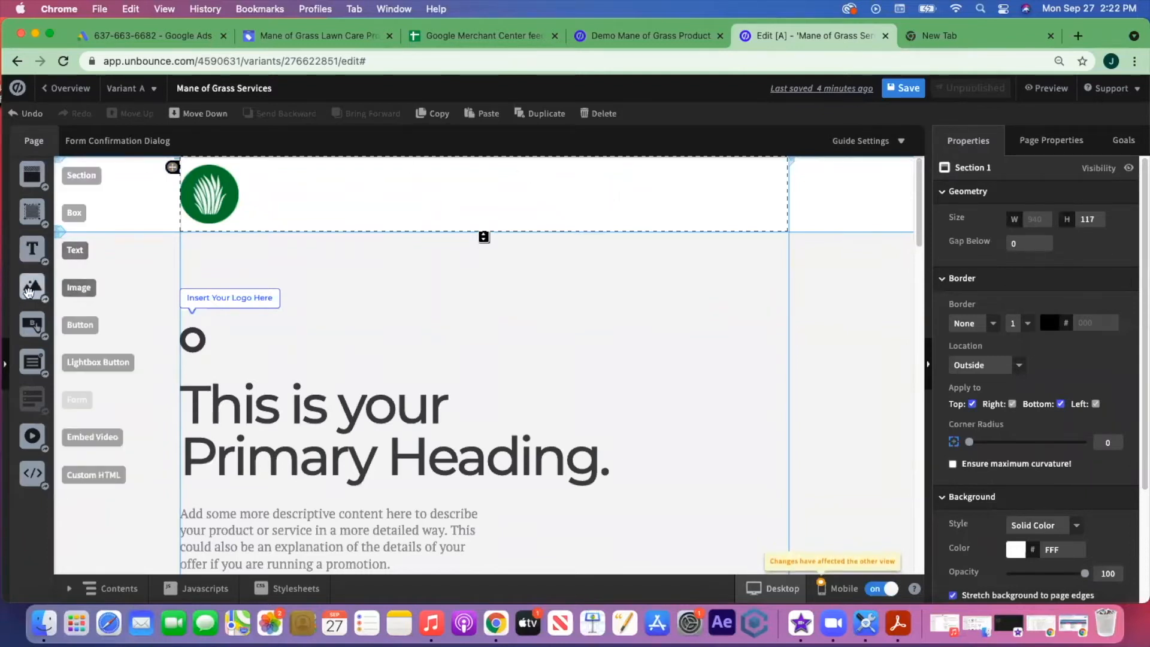
- Add a button at the header's top right and change its label to the phone number
drag(30, 326, 399, 270)
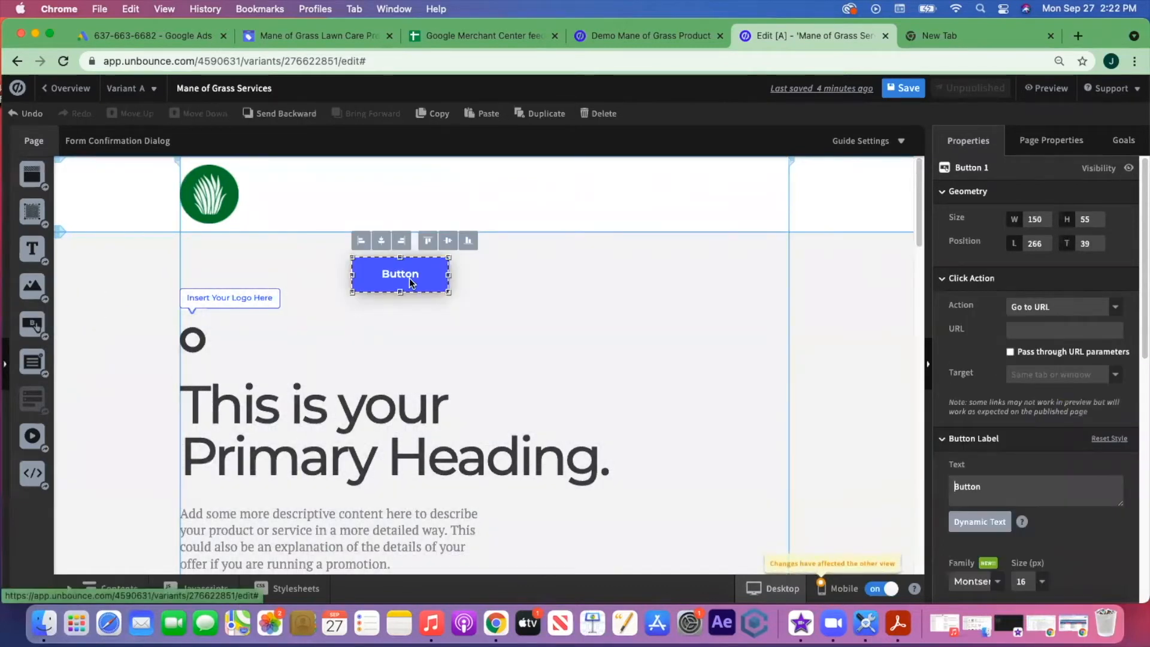
key(BackSpace)
key(BackSpace)
key(BackSpace)
key(BackSpace)
key(BackSpace)
key(BackSpace)
text(Call Us)
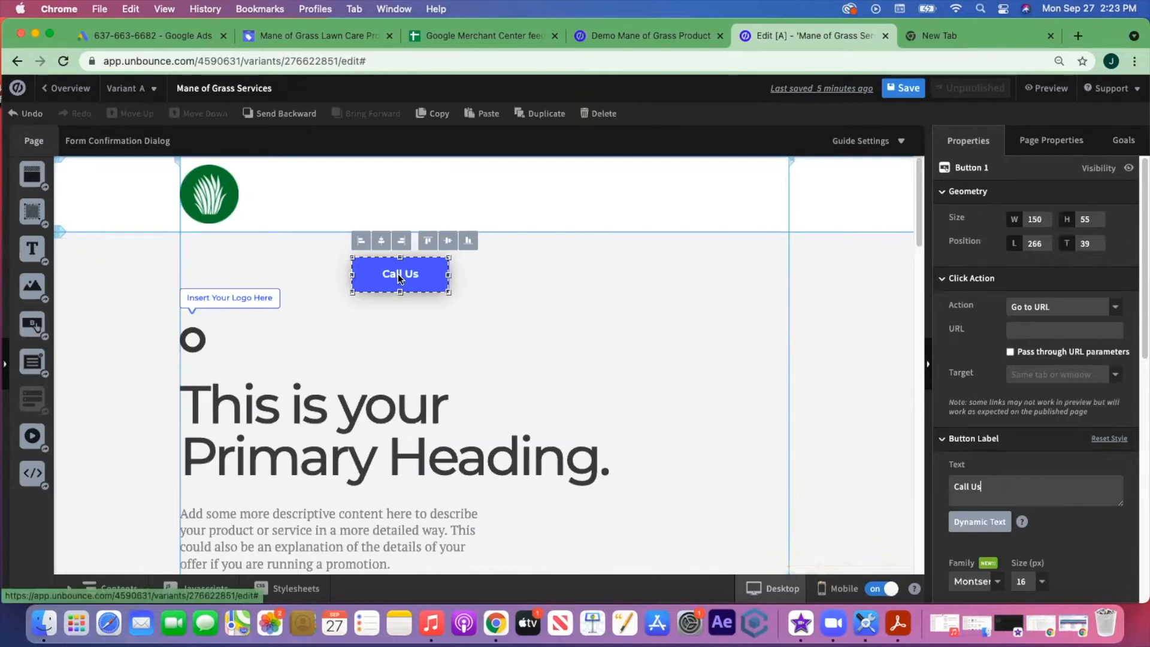
drag(400, 280, 748, 199)
drag(1029, 485, 940, 488)
key(BackSpace)
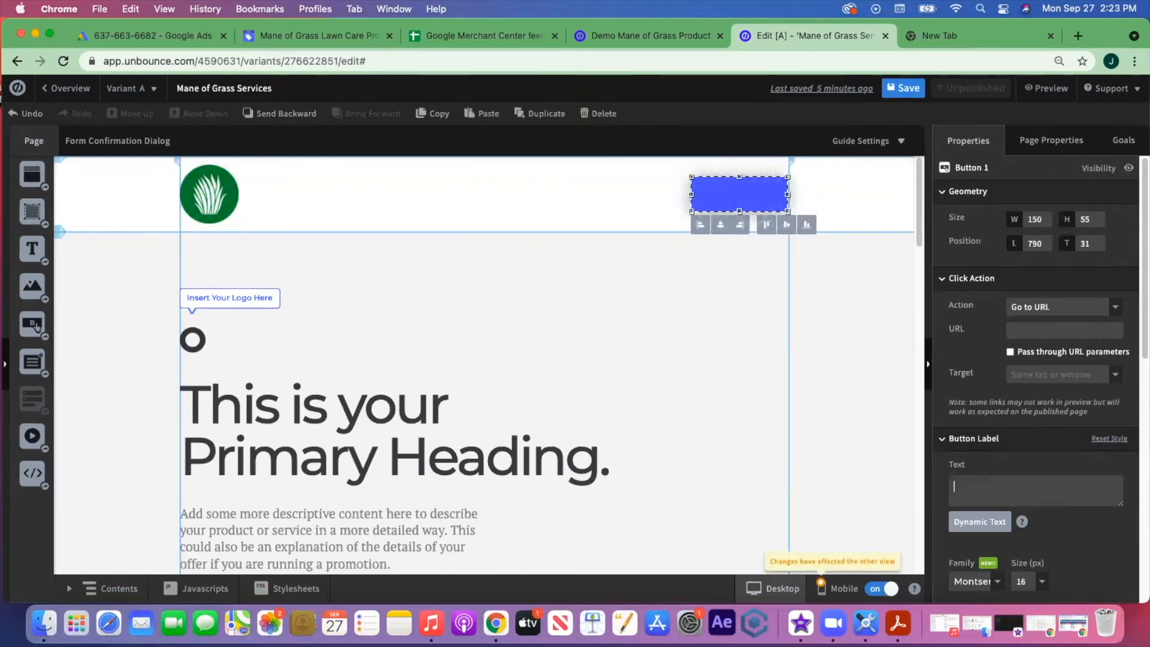
text((123))
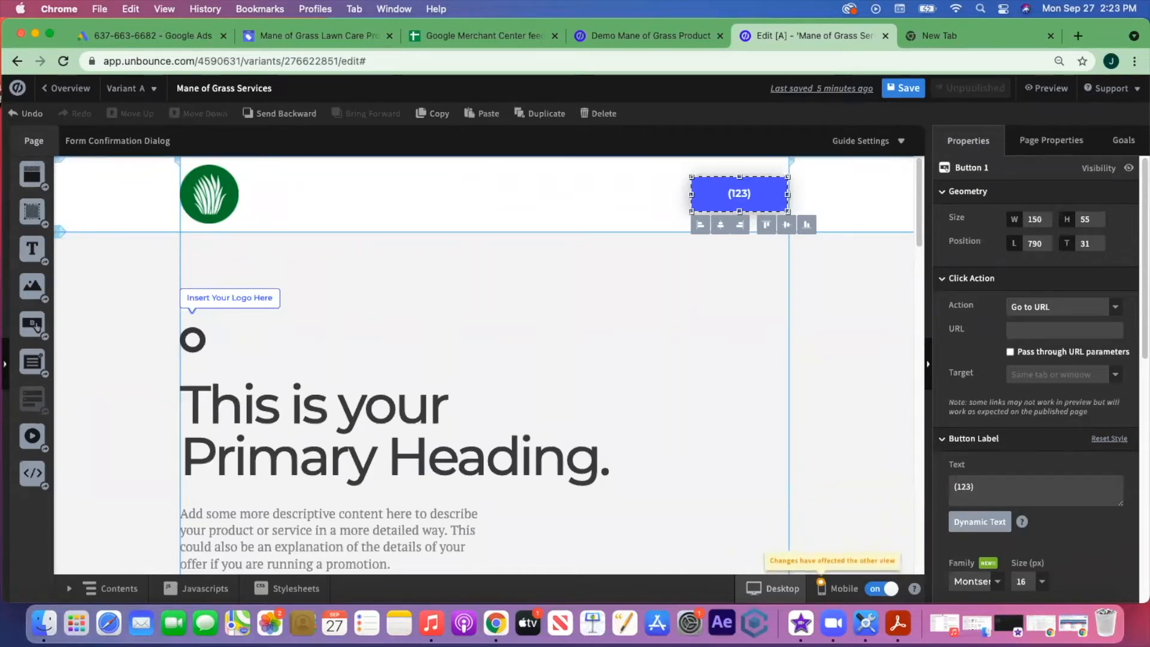
text( 456-7)
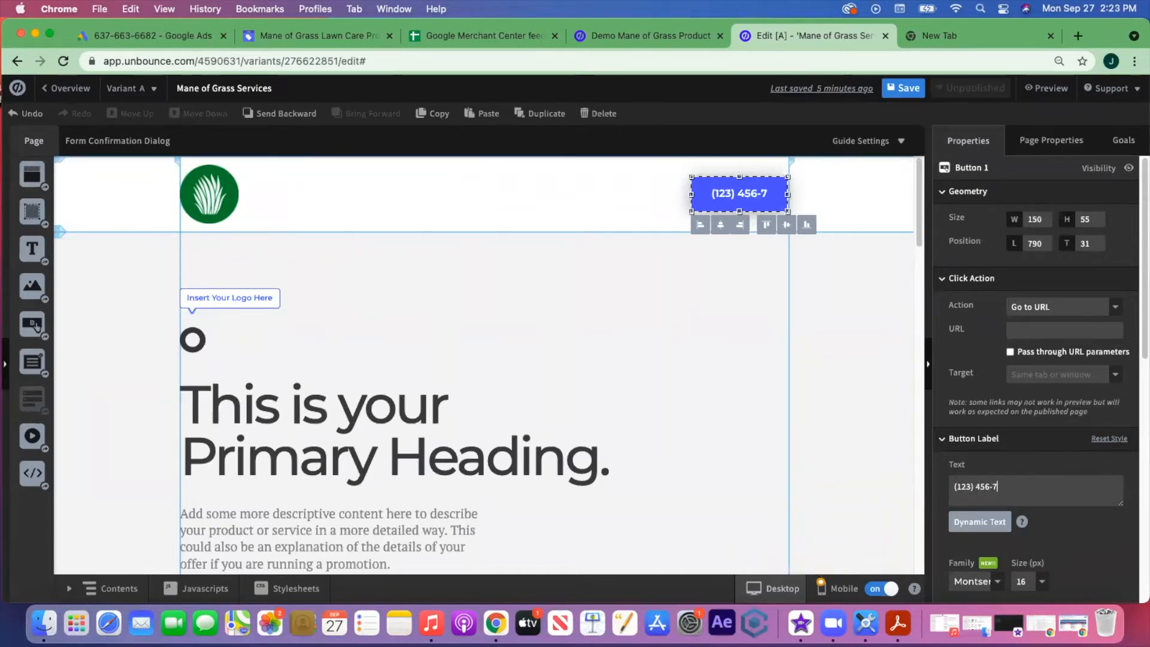
text(890)
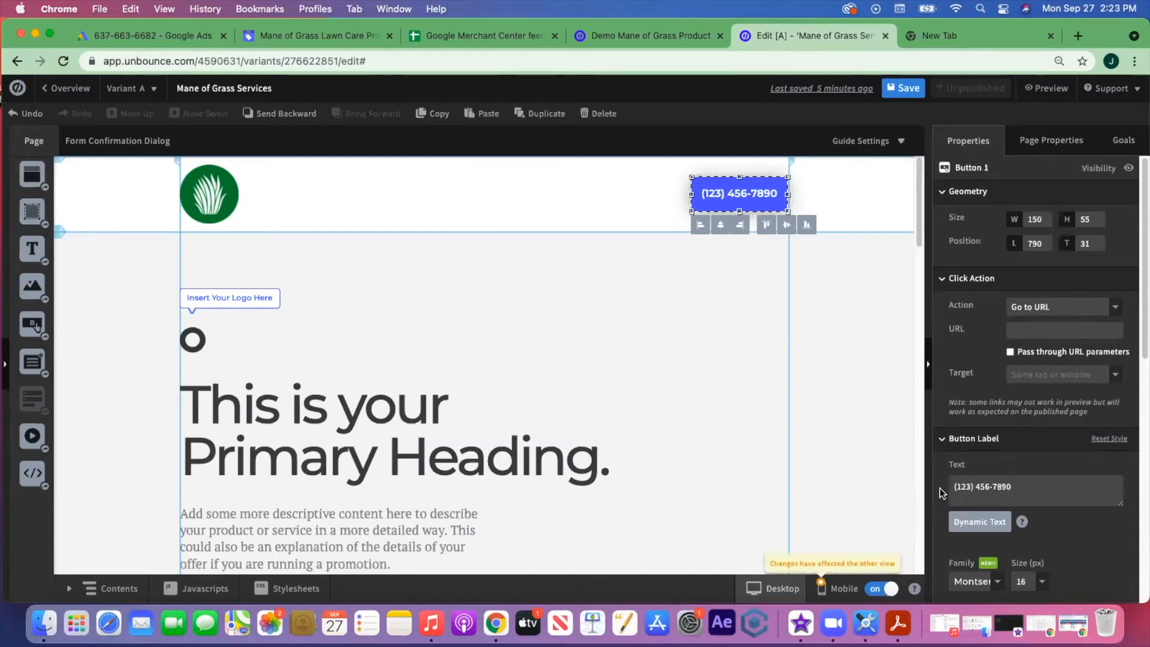
click(596, 212)
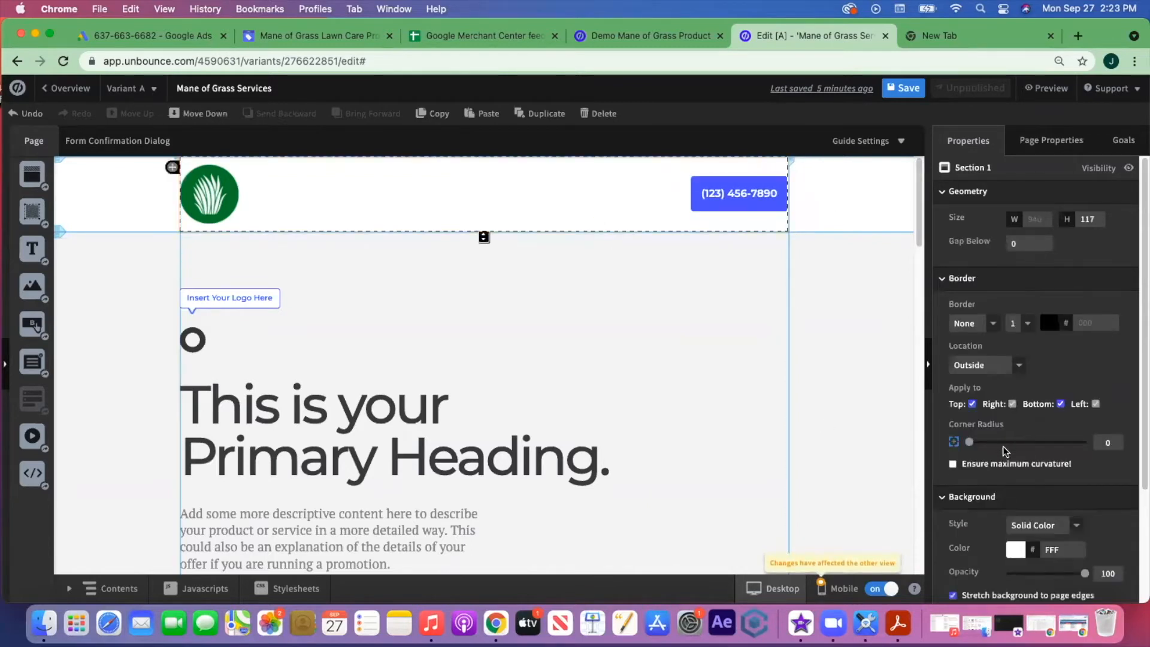
- Relabel the header button 'Call Us', widen it to 225, and remove the phone number
click(739, 192)
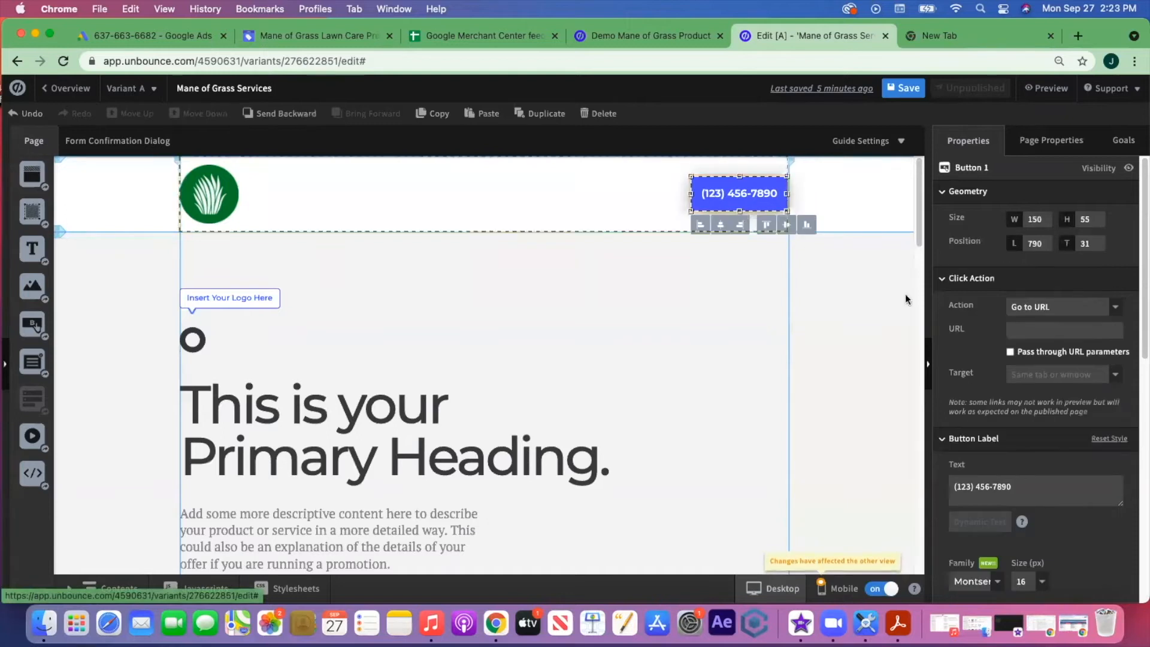
click(955, 486)
text(Call us)
key(BackSpace)
key(BackSpace)
text(Us)
drag(665, 194, 643, 194)
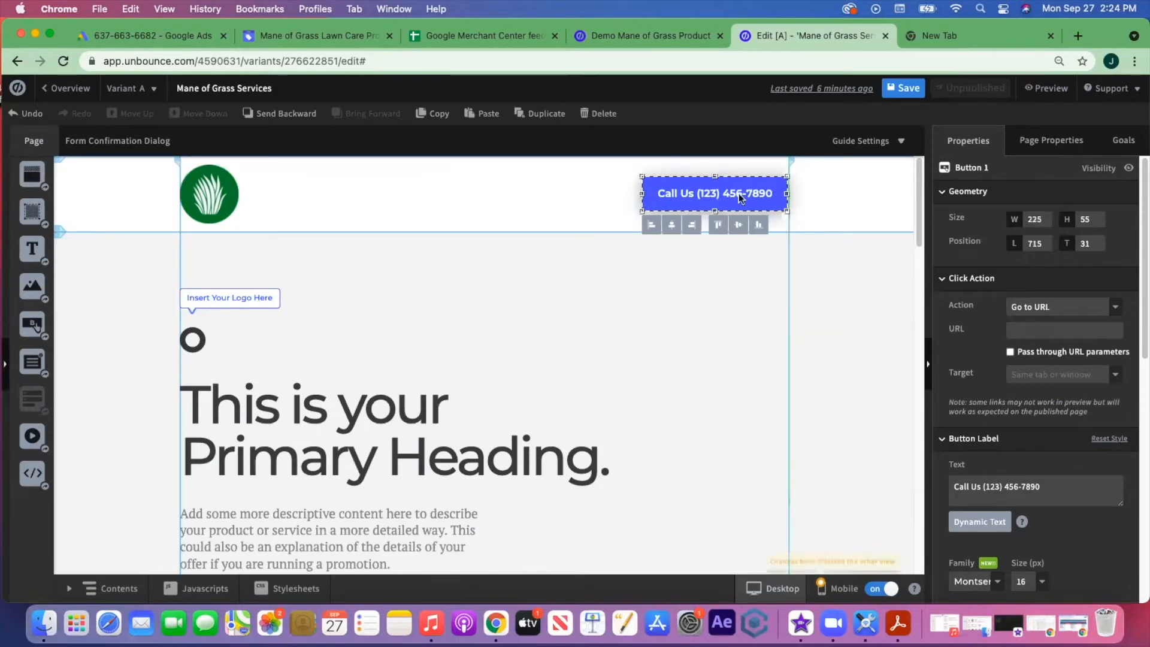
click(596, 203)
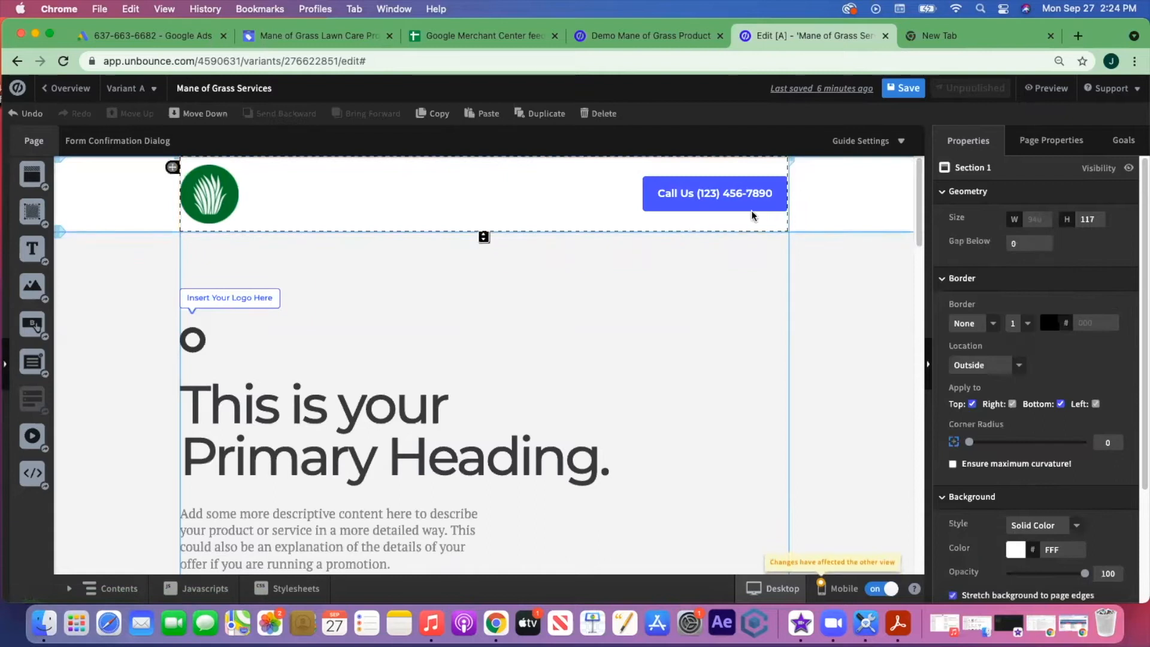
click(728, 200)
drag(983, 486, 1124, 525)
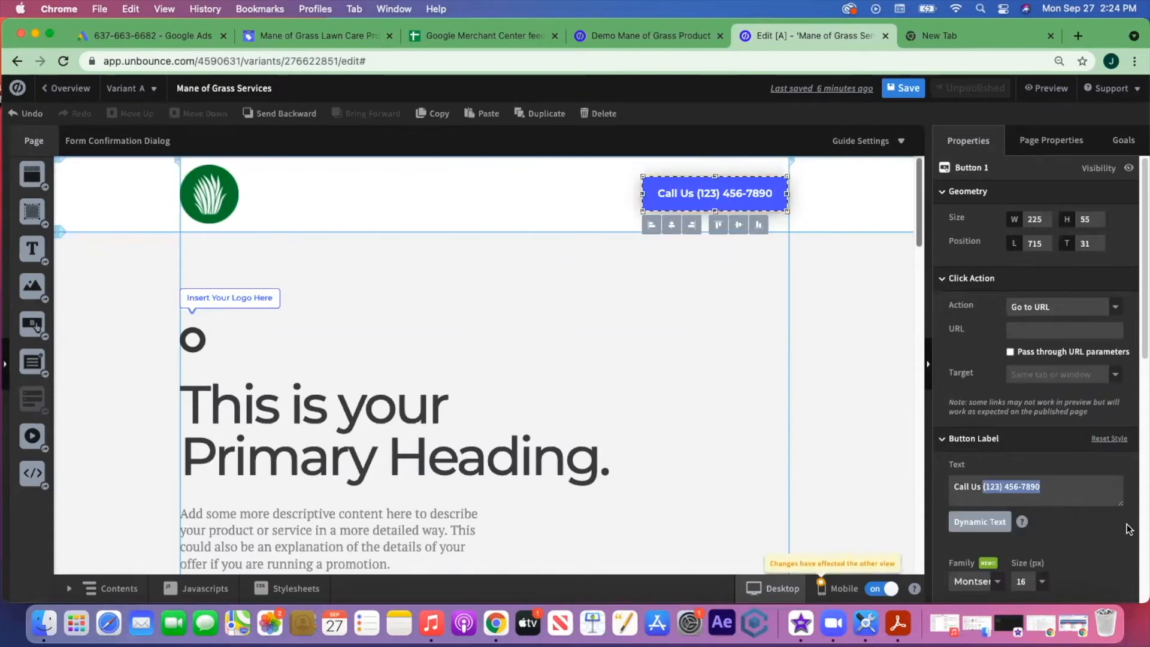
key(BackSpace)
- Set the Call Us button's click action to Call a number and enter the phone number
click(1128, 530)
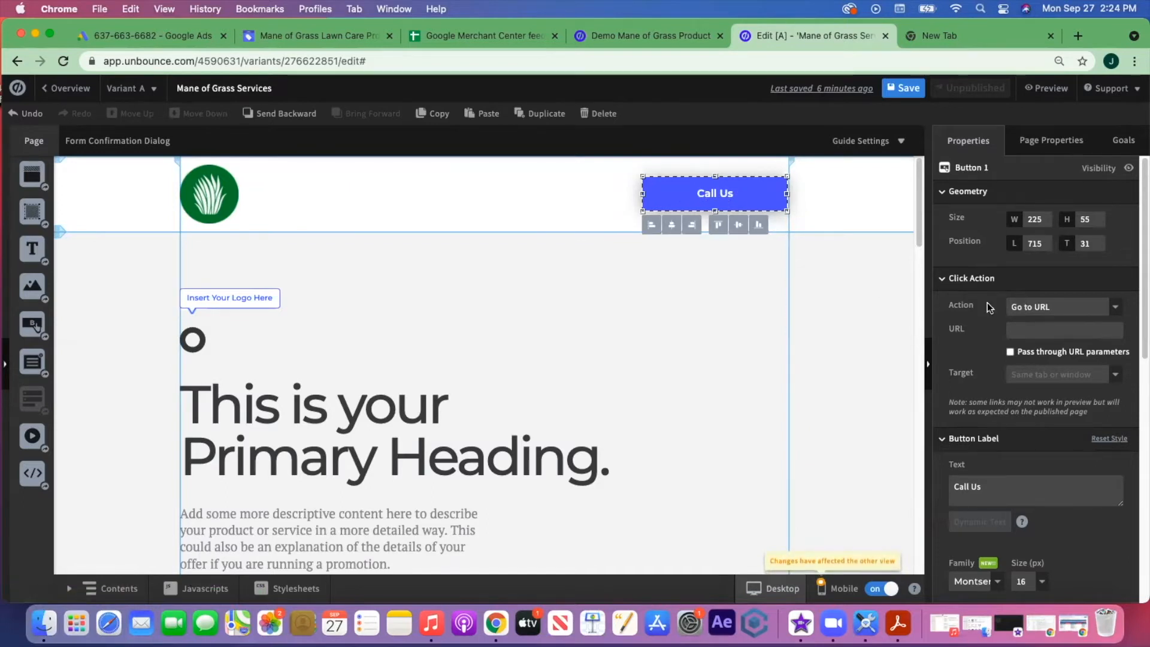
click(1115, 312)
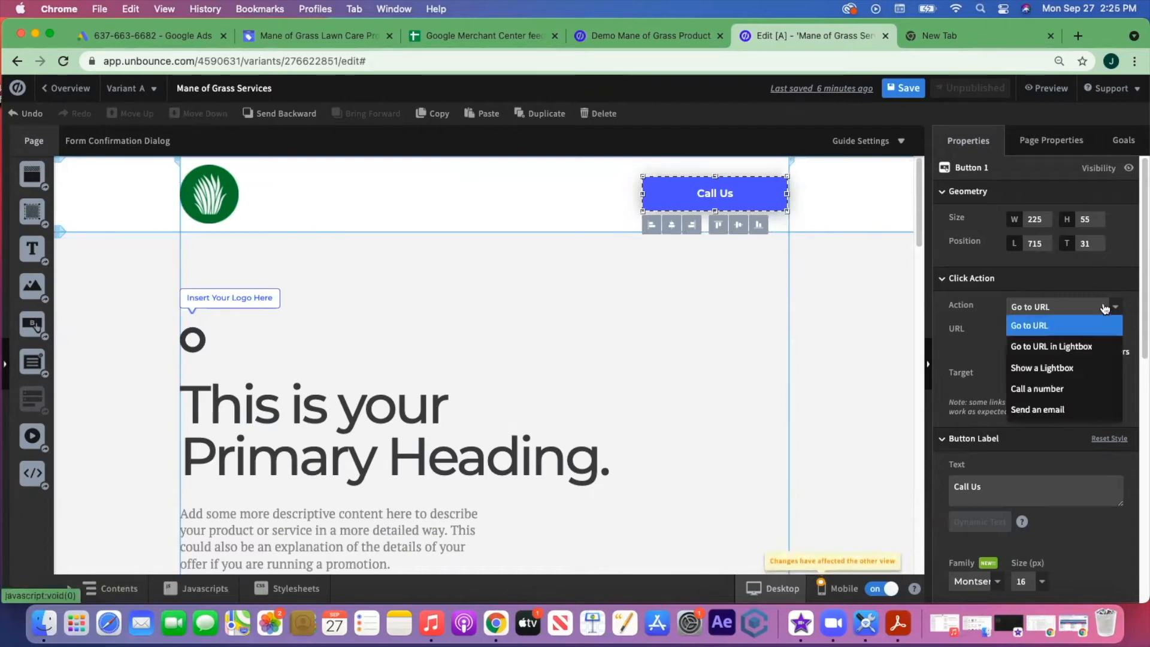
click(1062, 383)
click(1052, 332)
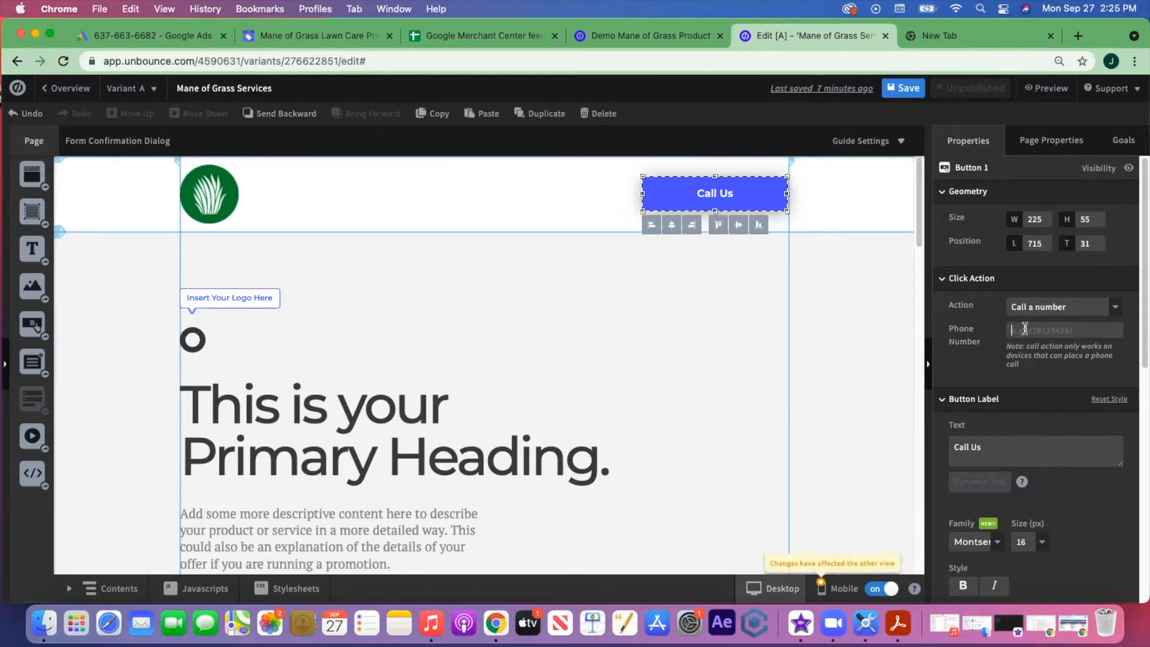
text(12)
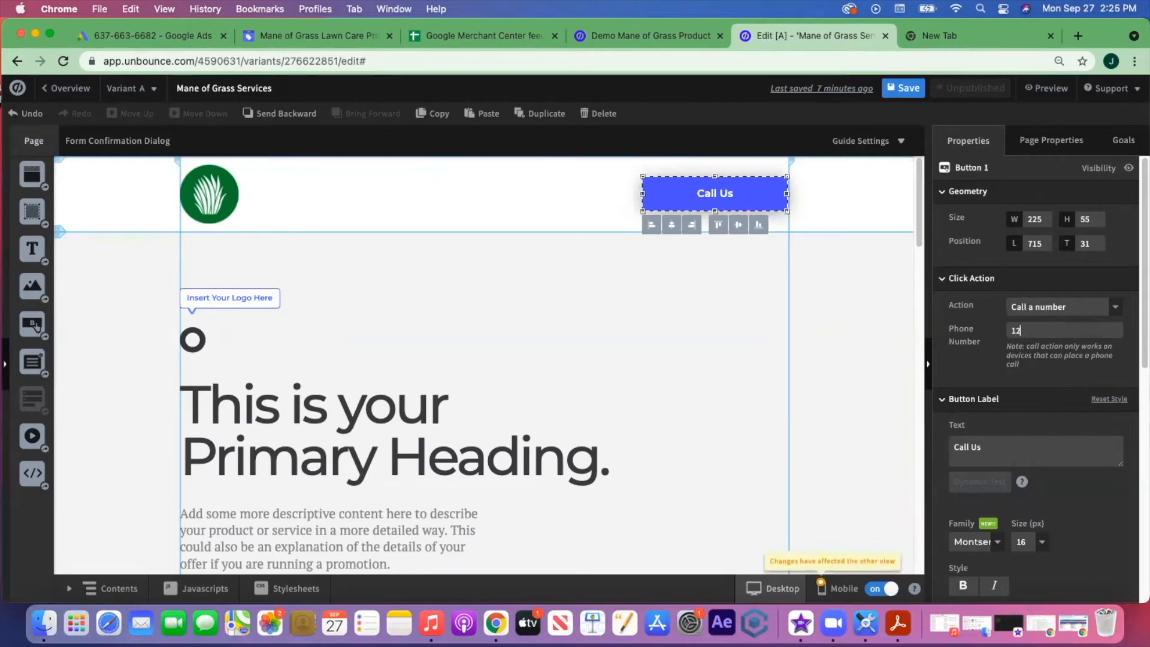
text(34567890)
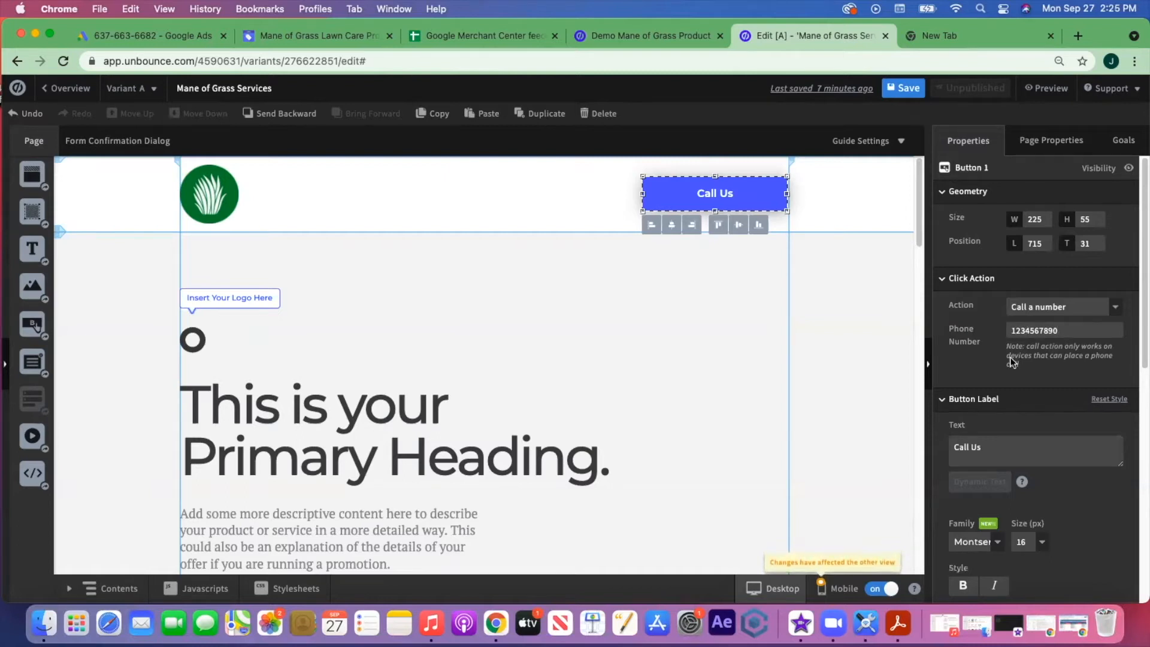
- Set the button label font to Montserrat Semi-Bold Italic
scroll(1078, 354, down, 3)
scroll(1078, 354, down, 1)
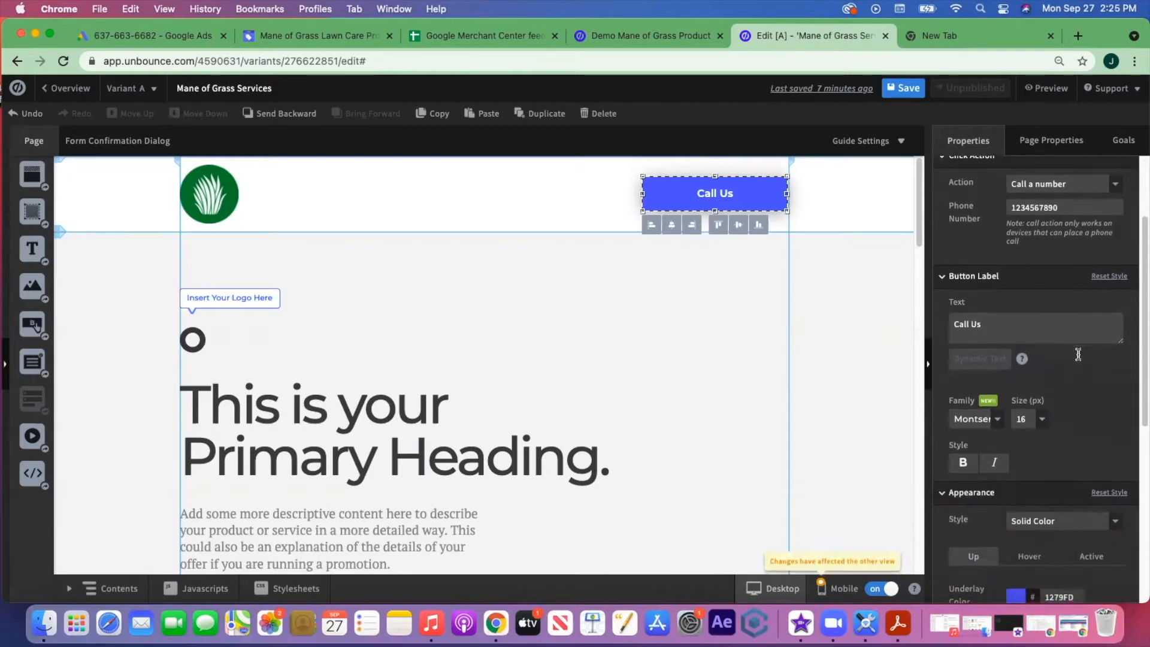
scroll(1084, 437, down, 2)
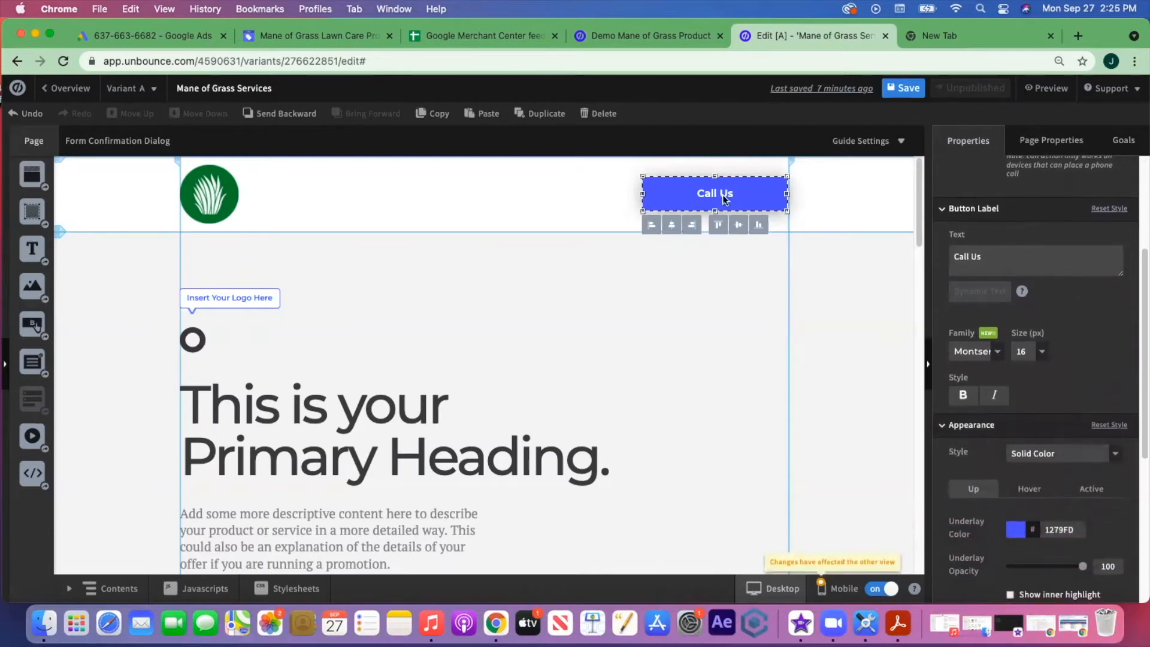
click(999, 352)
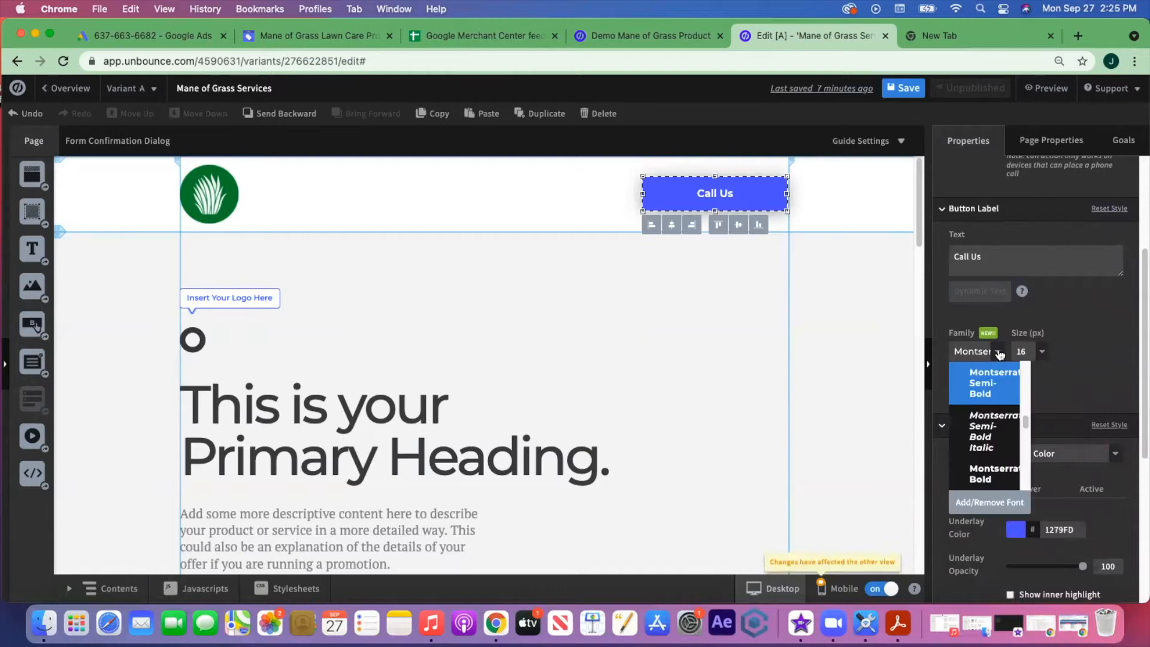
click(989, 438)
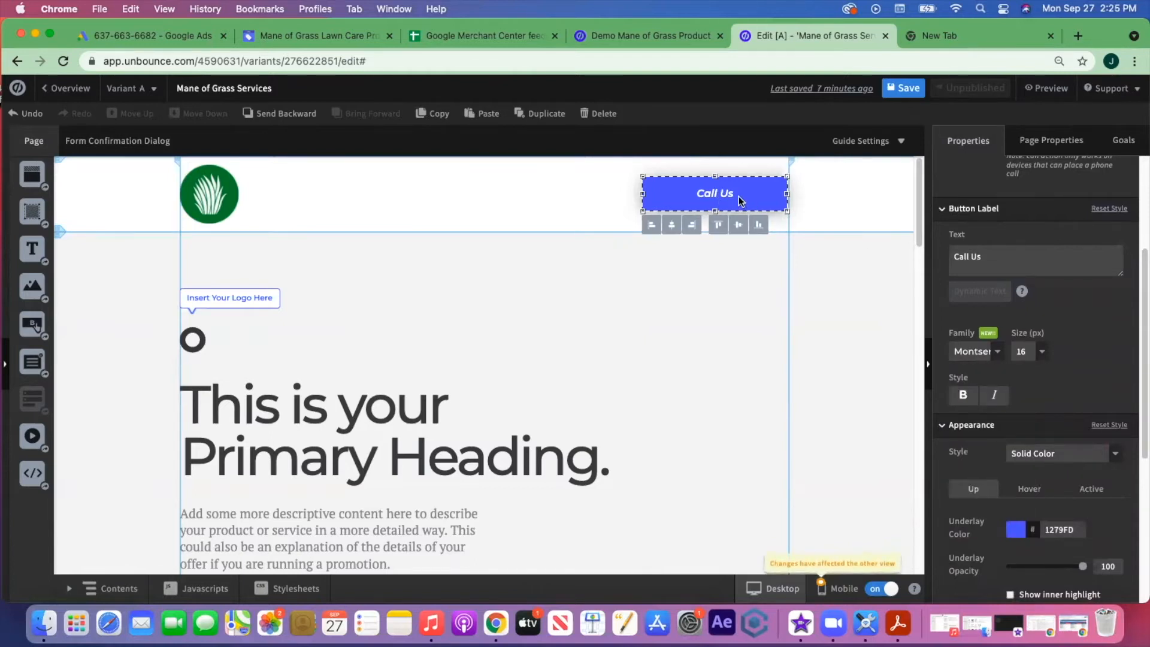
- Change the button's underlay colour to purple 44299A
scroll(988, 364, down, 3)
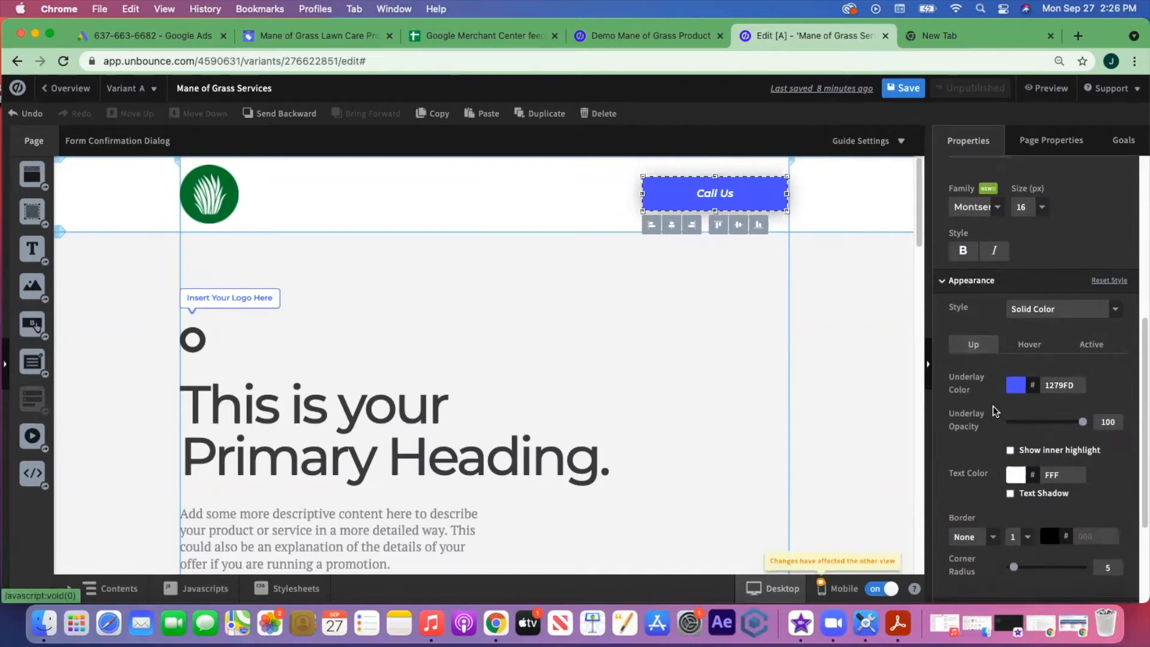
scroll(970, 372, down, 1)
click(1016, 370)
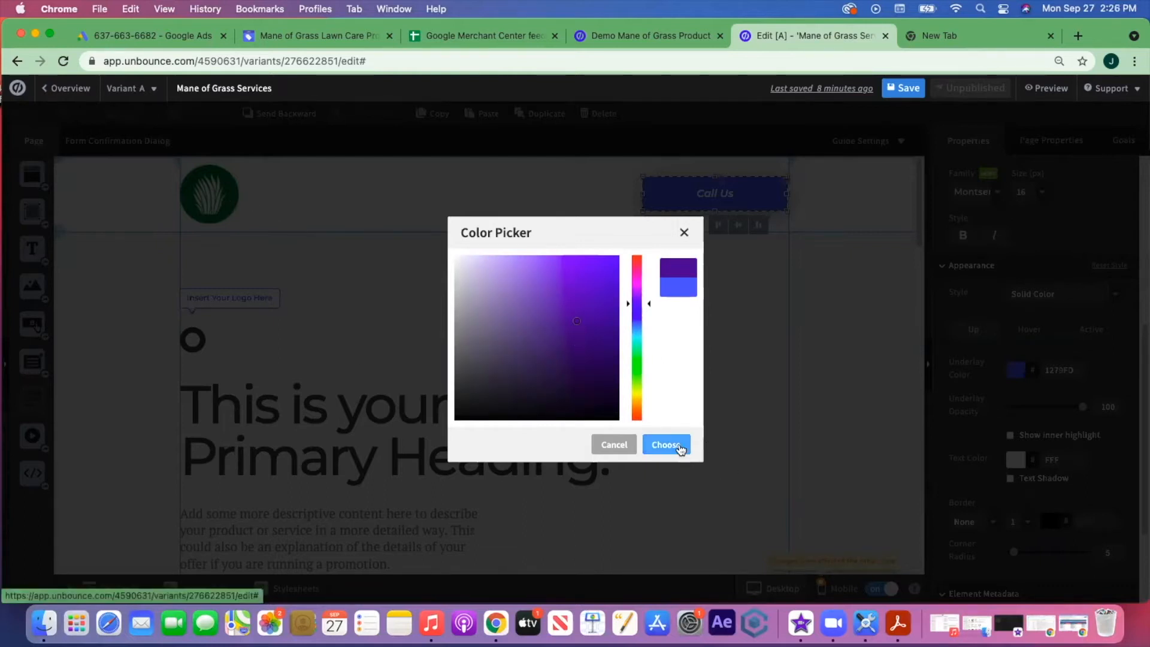
click(680, 448)
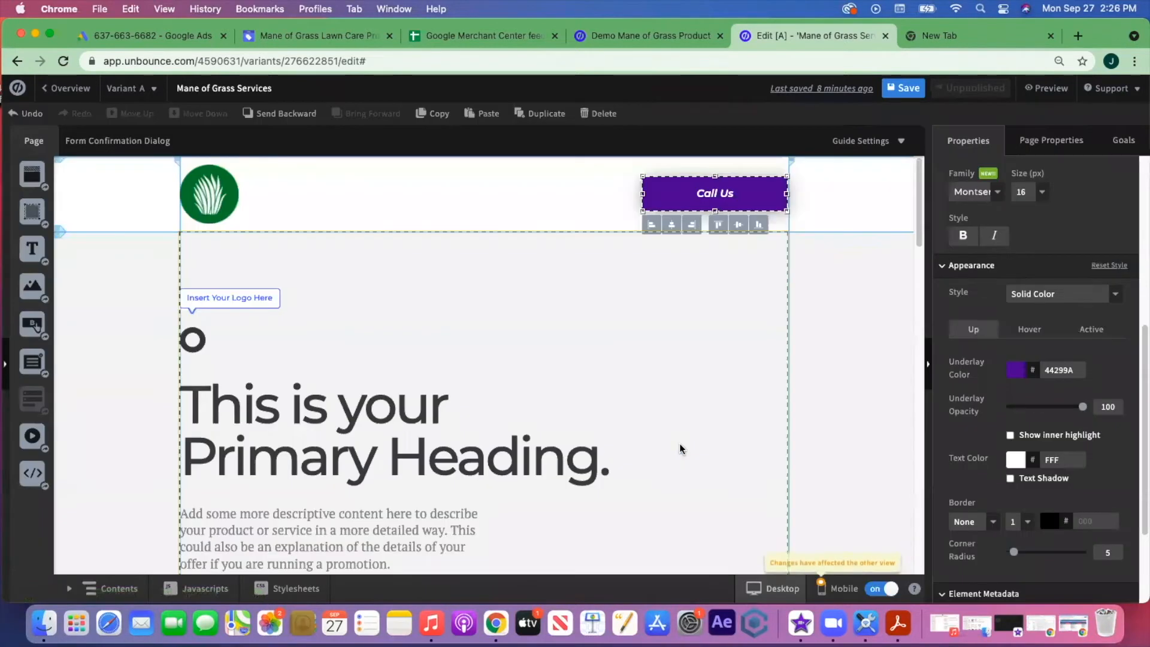
click(671, 419)
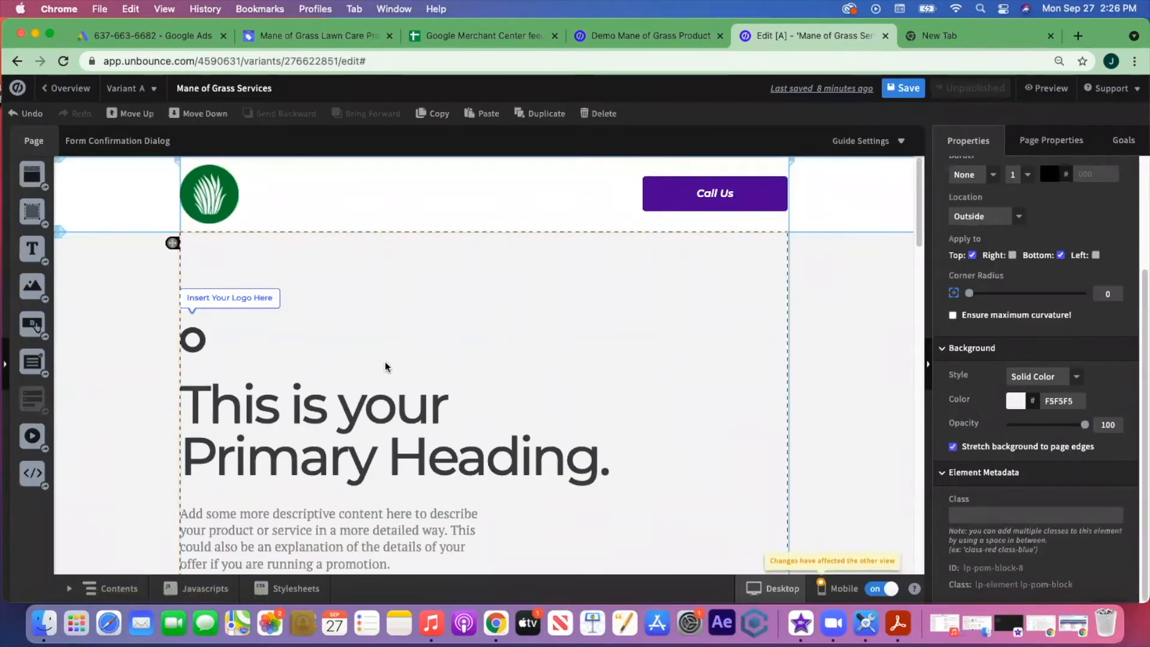
- Delete the small placeholder circle logo image above the primary heading
scroll(609, 362, down, 3)
scroll(608, 362, up, 1)
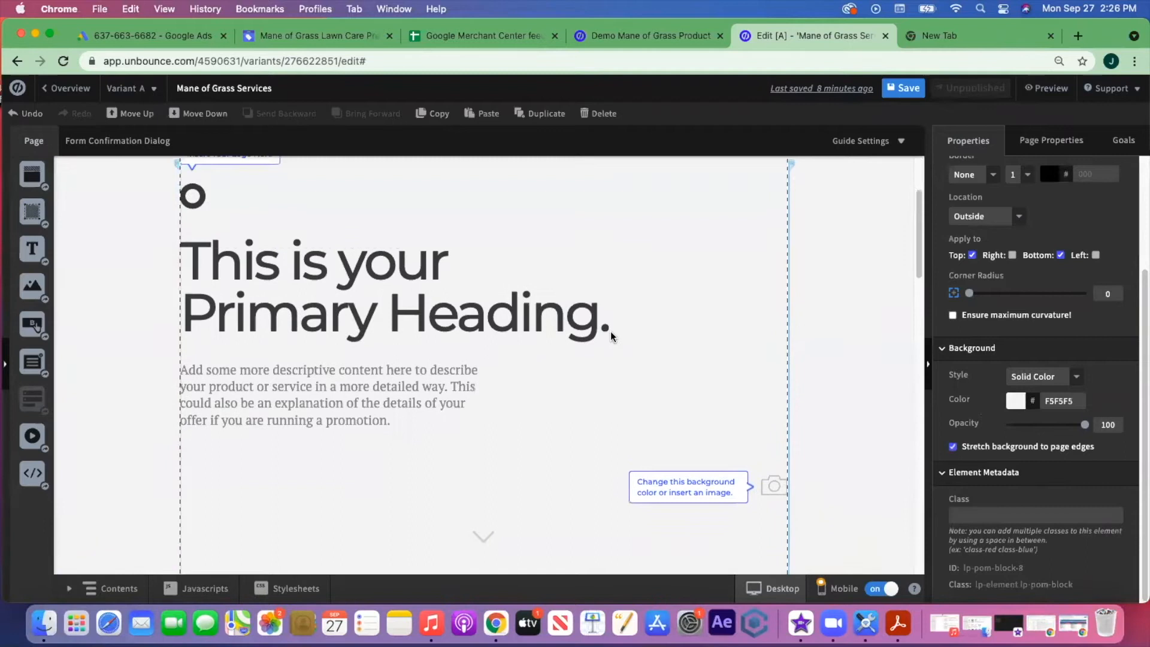
click(199, 208)
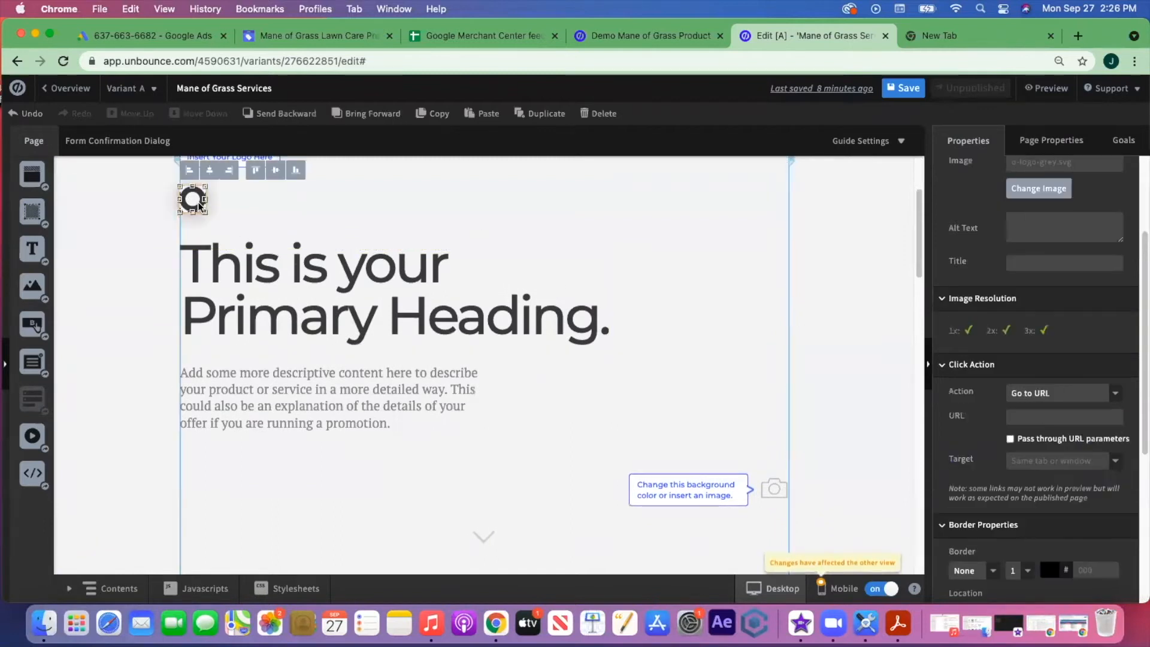
key(Delete)
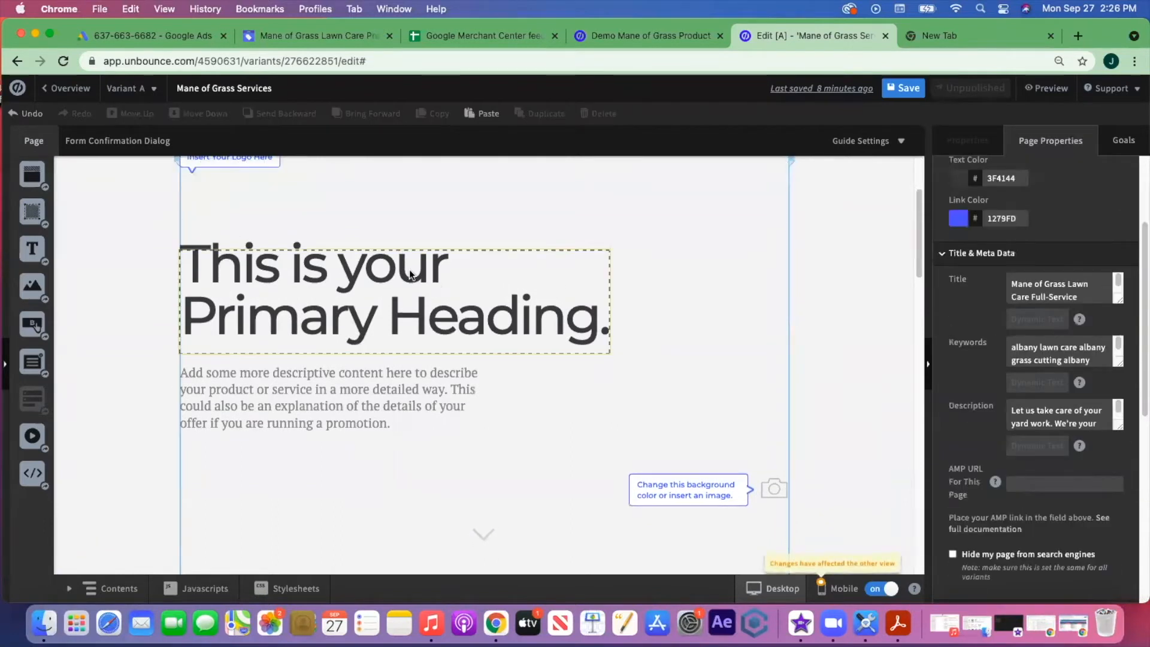
- Check the Google Ads ad editor briefly, then return to the Unbounce page editor
click(174, 35)
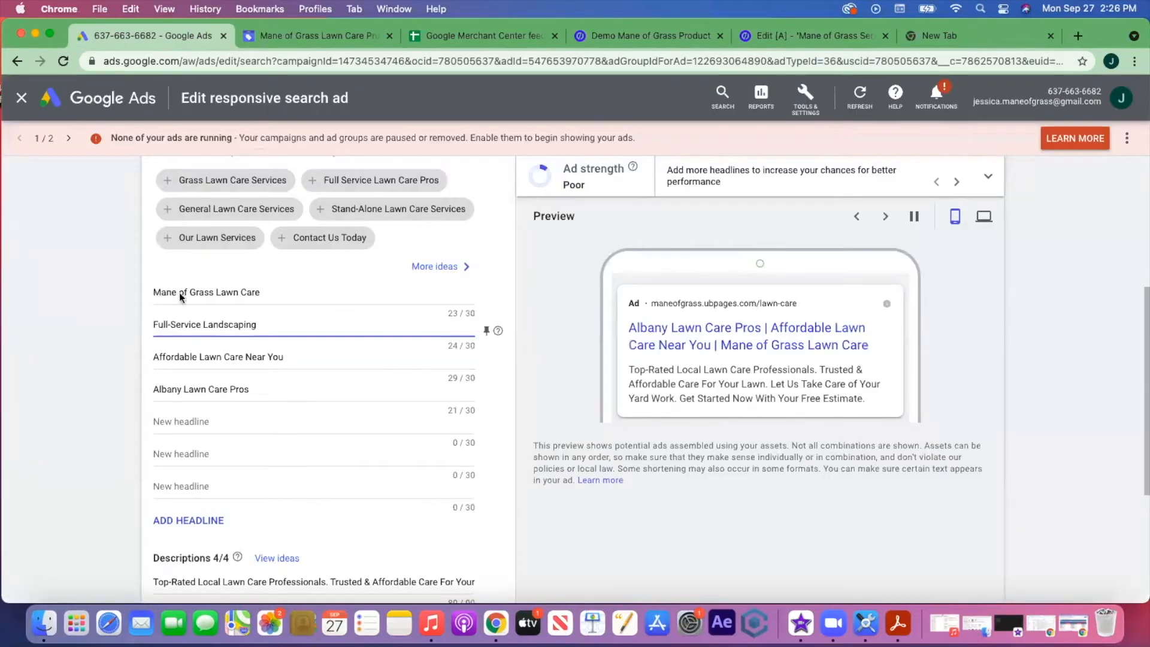
scroll(335, 461, down, 3)
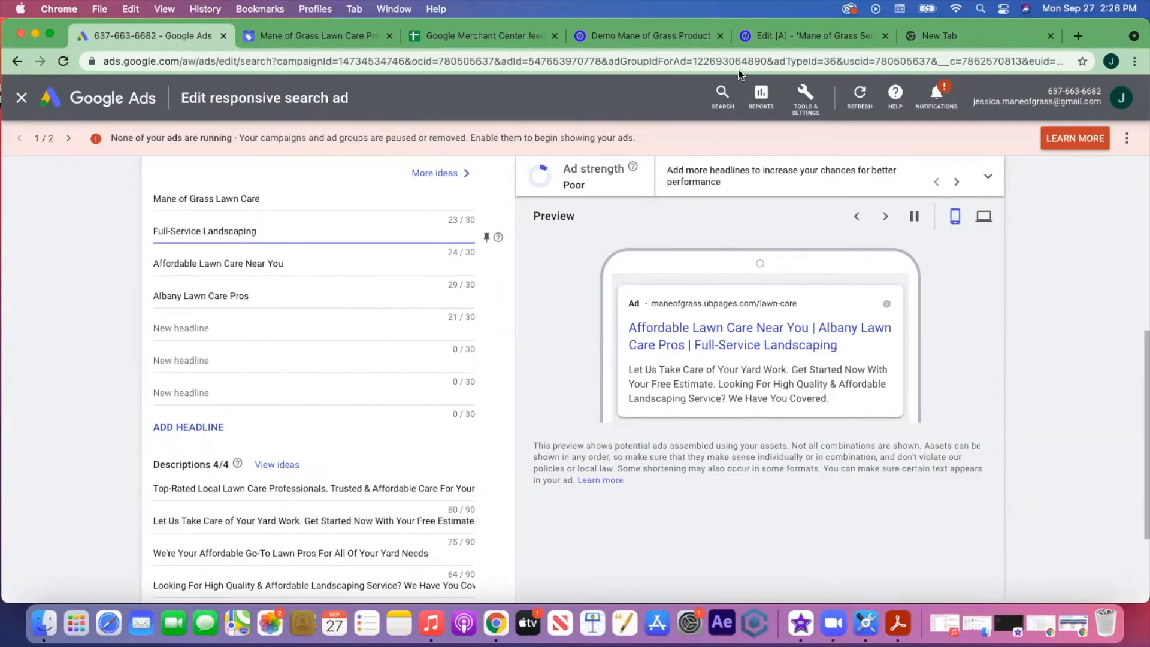
click(778, 35)
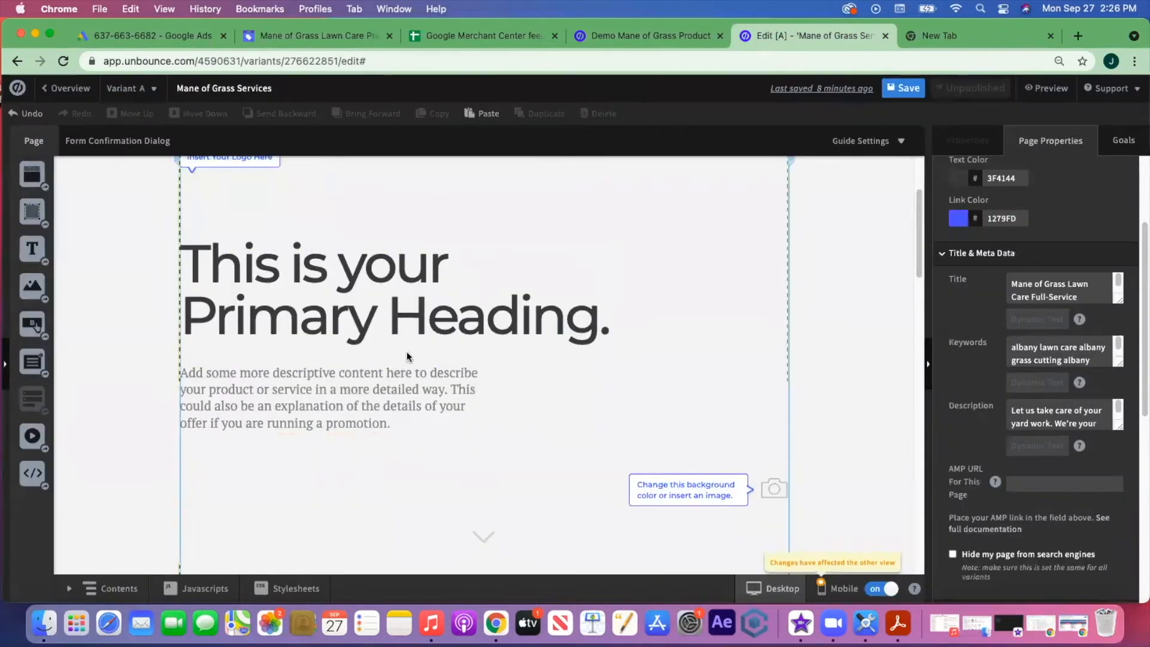
scroll(489, 376, up, 3)
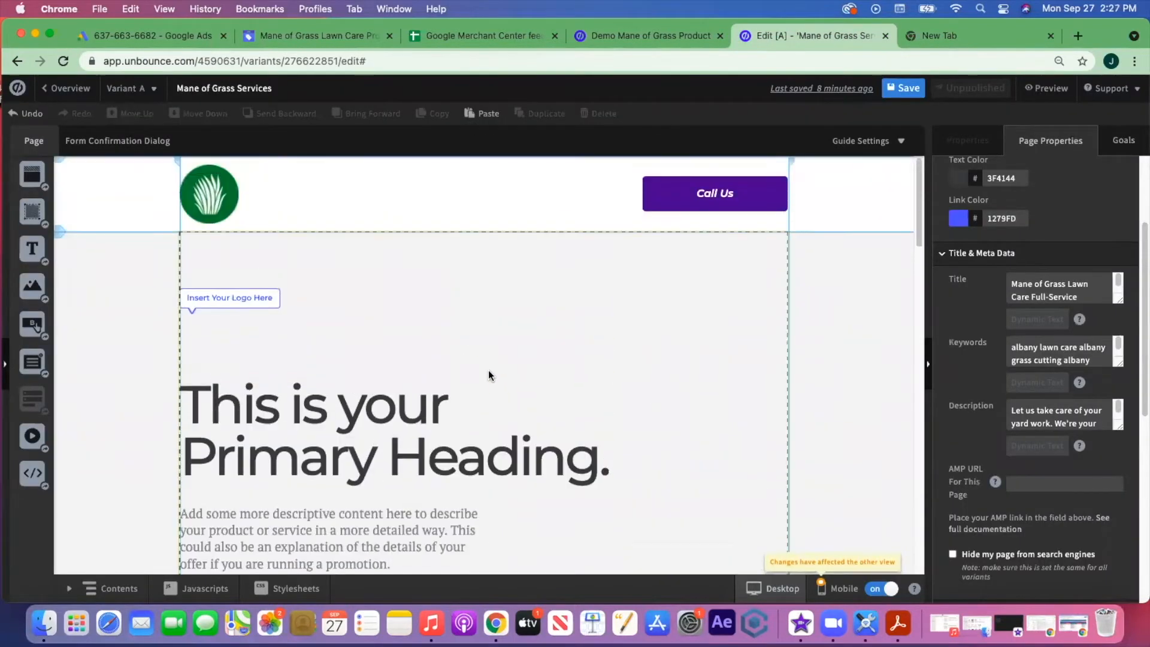
- Delete the 'Insert Your Logo Here' text box from the hero section
click(251, 262)
click(260, 296)
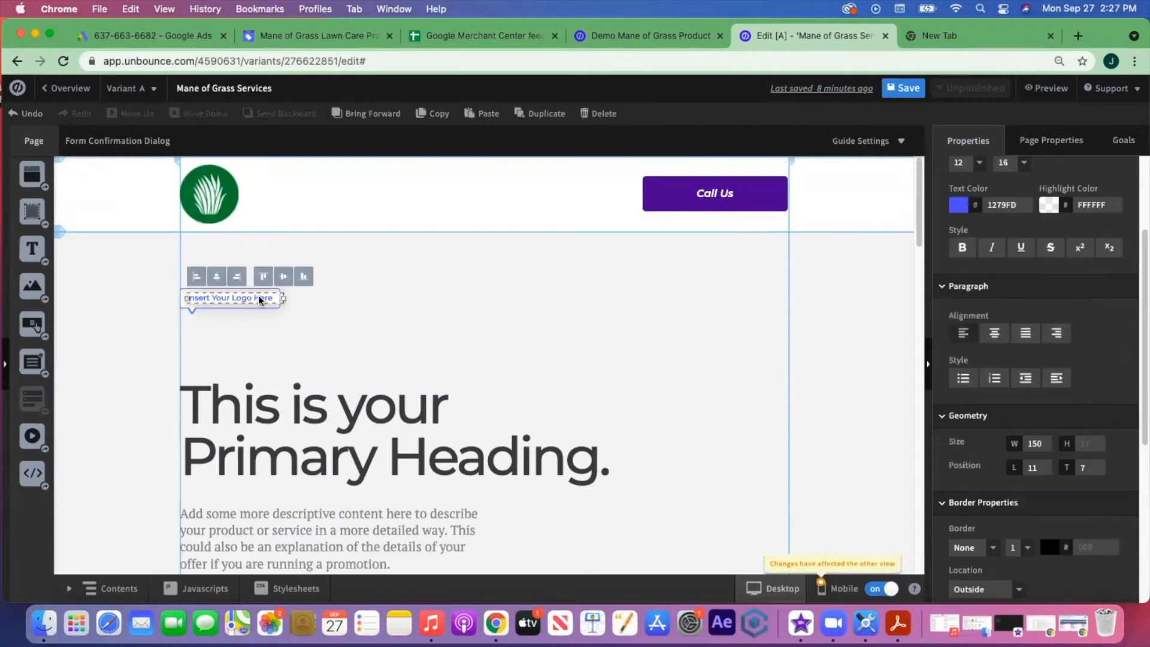
key(Delete)
scroll(311, 317, down, 2)
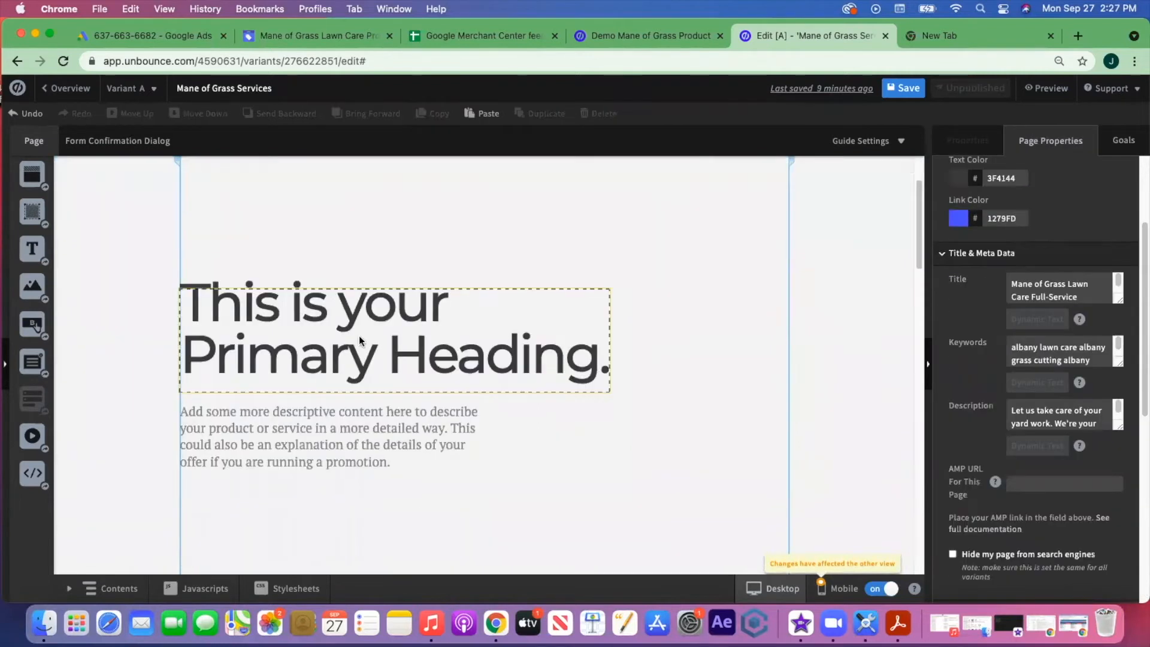
- Highlight the 'Affordable Lawn Care Near You' headline in Google Ads, then return to Unbounce
click(156, 37)
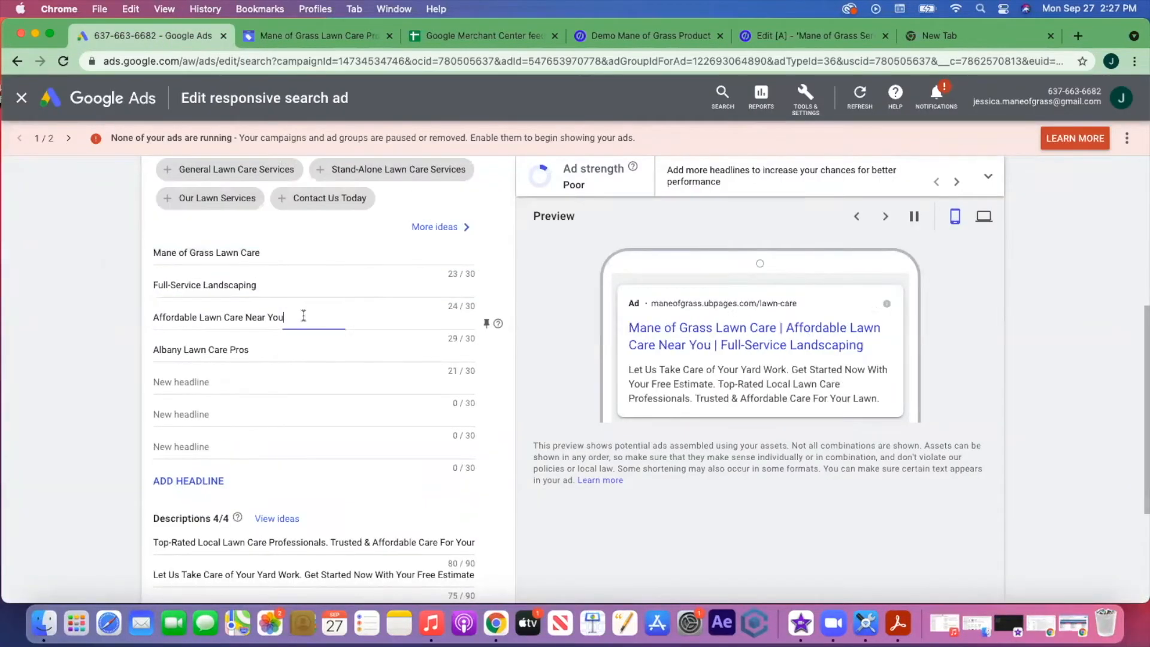
drag(286, 317, 135, 322)
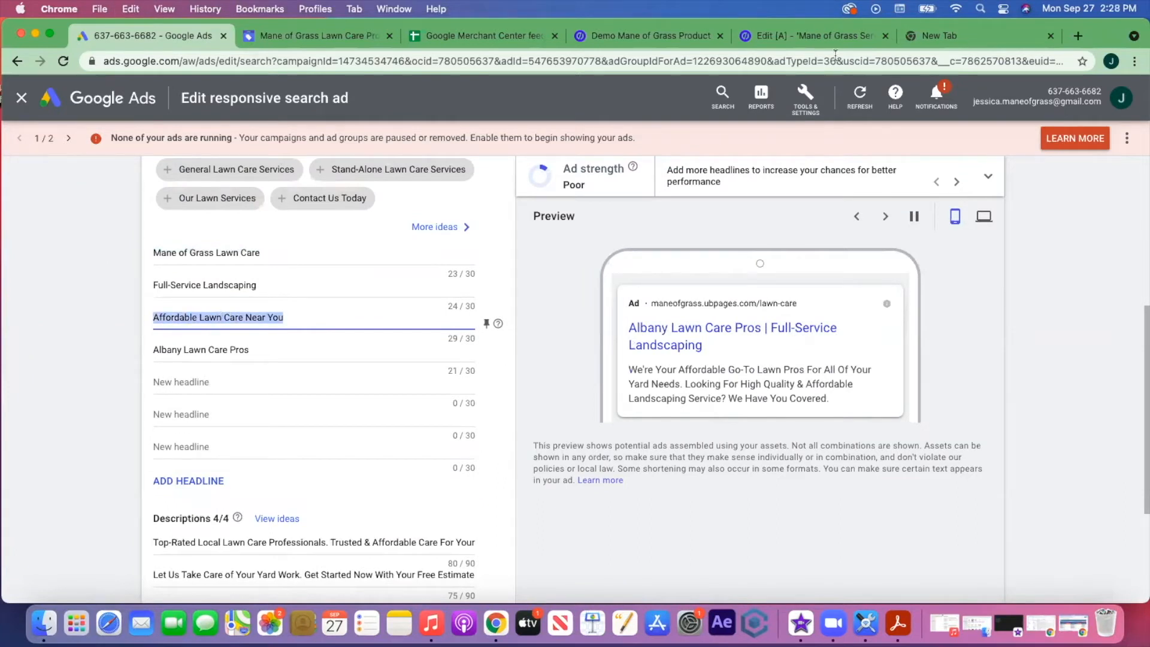
click(833, 36)
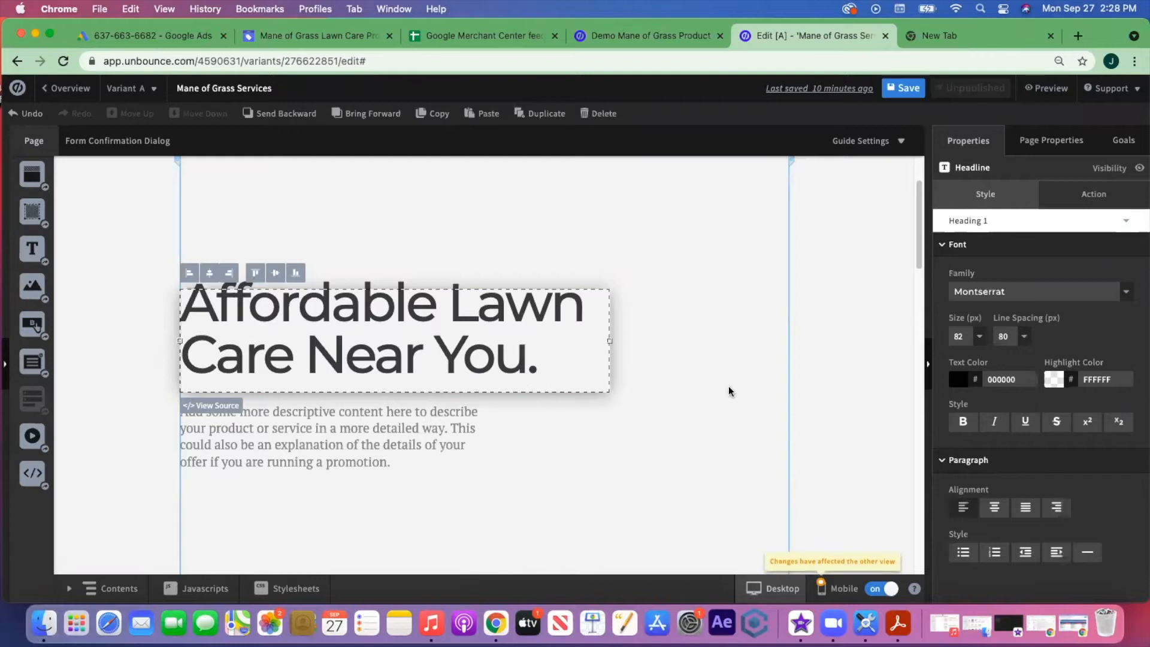
- Review the heading's font options and font library, keeping Montserrat unchanged
click(1125, 292)
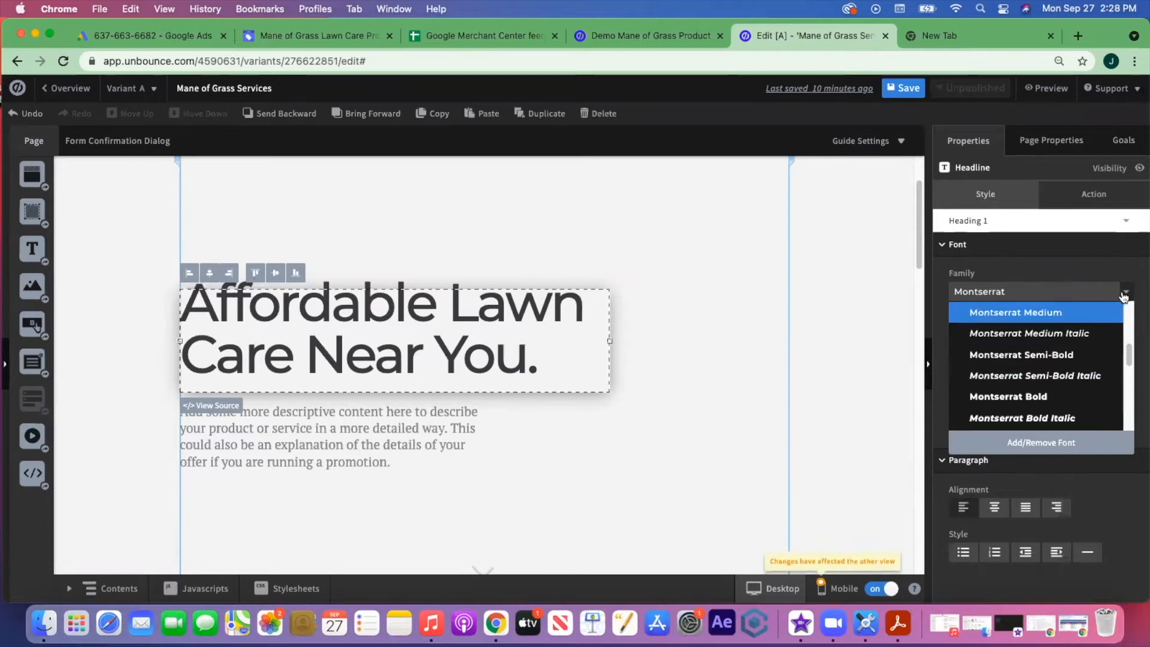
click(1040, 443)
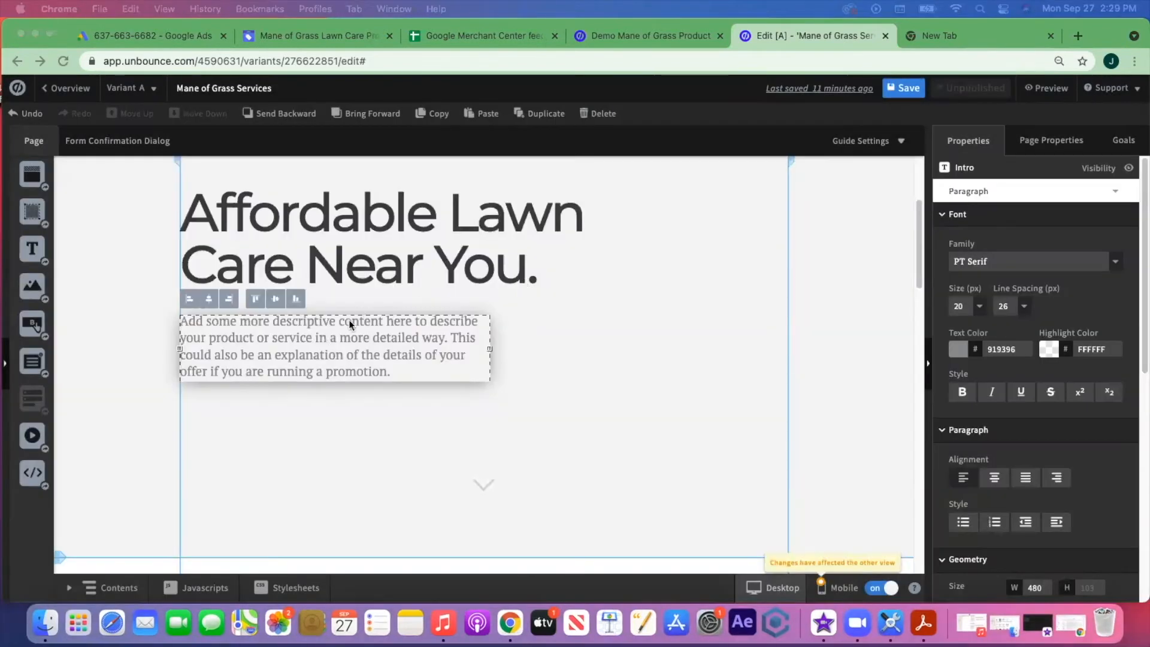
double_click(322, 356)
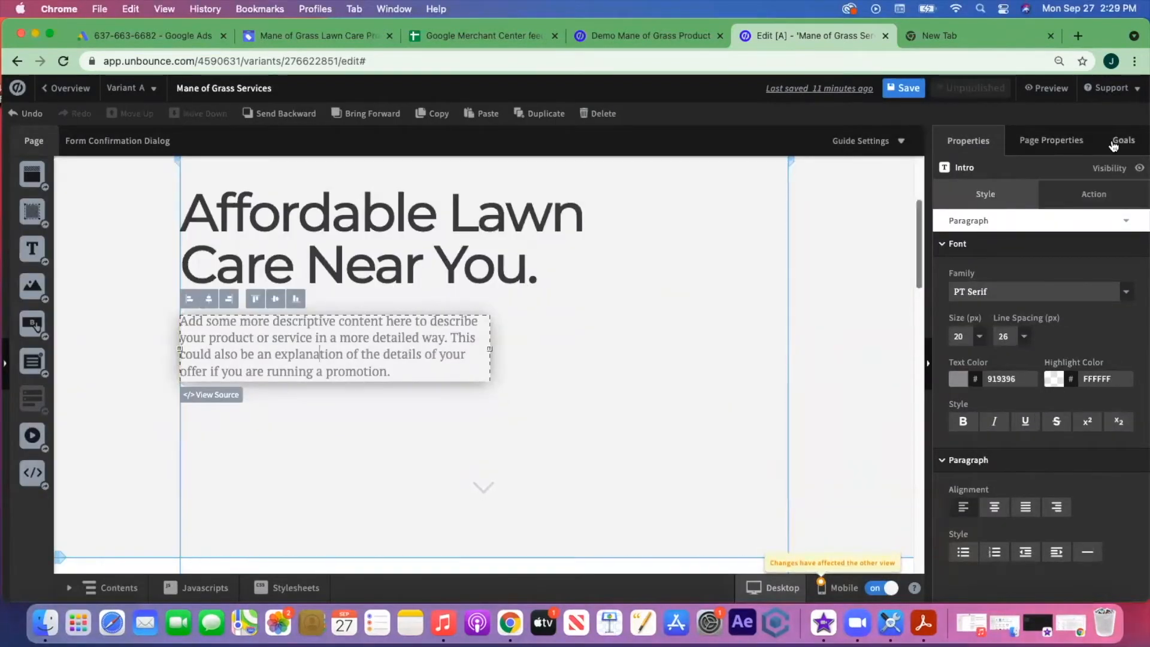
- Select the Description text in Page Properties for copying
click(1054, 141)
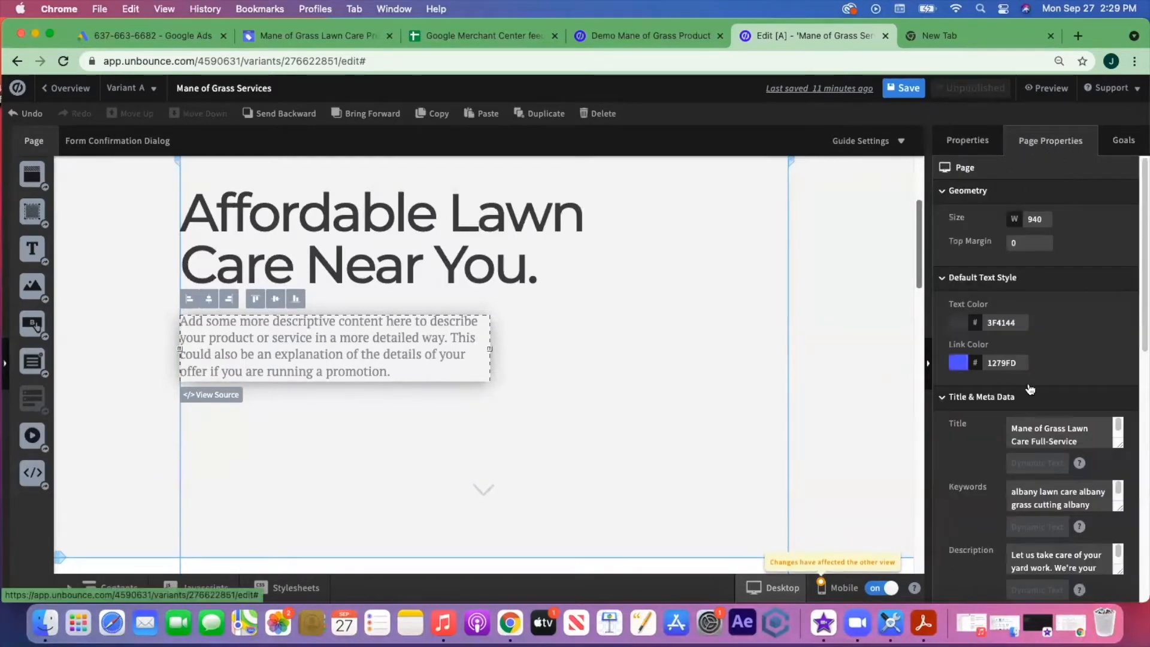
scroll(1039, 443, down, 3)
click(1012, 468)
drag(1011, 468, 1111, 483)
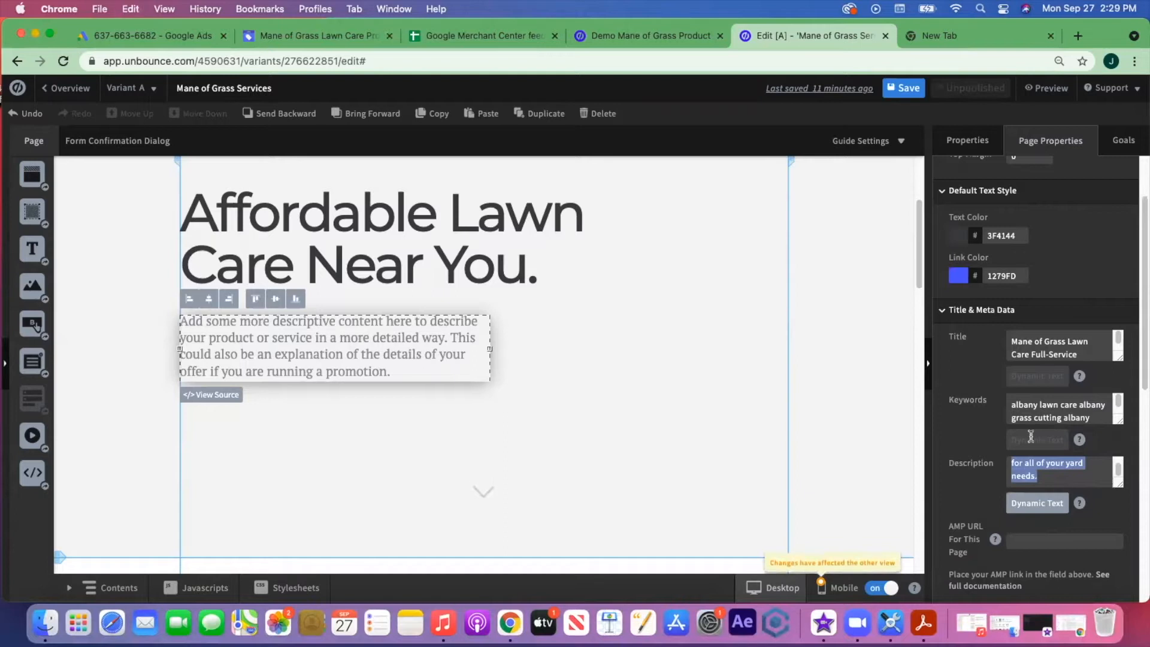
- Paste the description over the placeholder hero paragraph and remove the stray leading 'A'
click(345, 355)
drag(390, 370, 212, 317)
key(BackSpace)
key(BackSpace)
key(BackSpace)
key(BackSpace)
key(BackSpace)
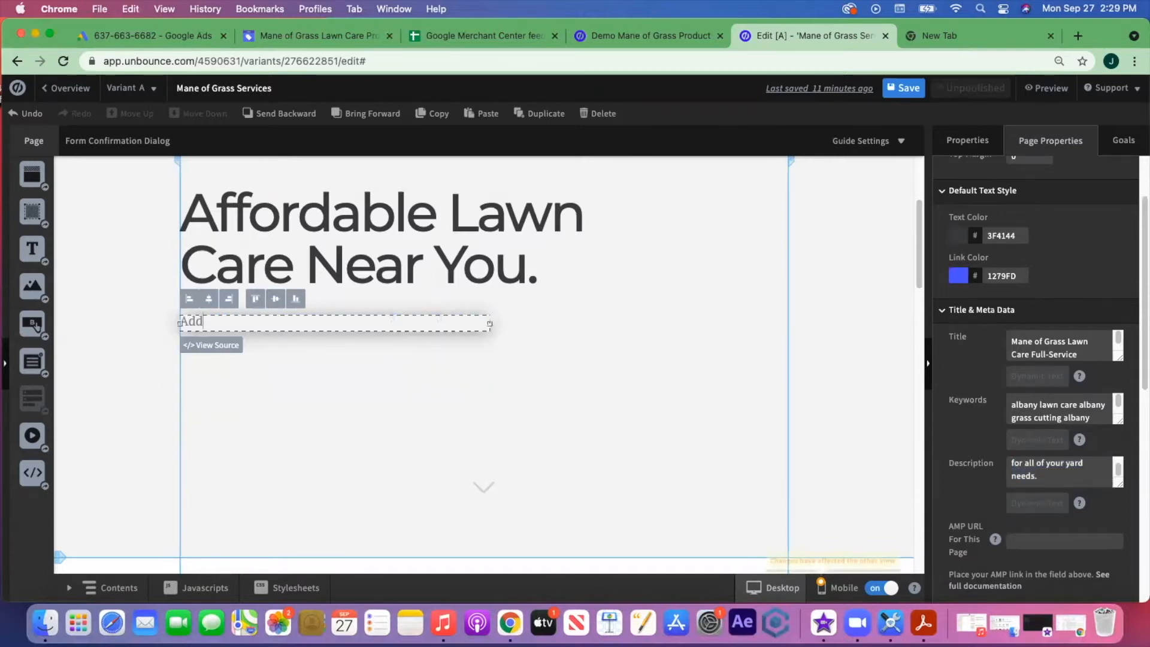
text(Let us take care of your yard work. We’re your local, affordable, go-to lawn care professionals for all of your yard needs.)
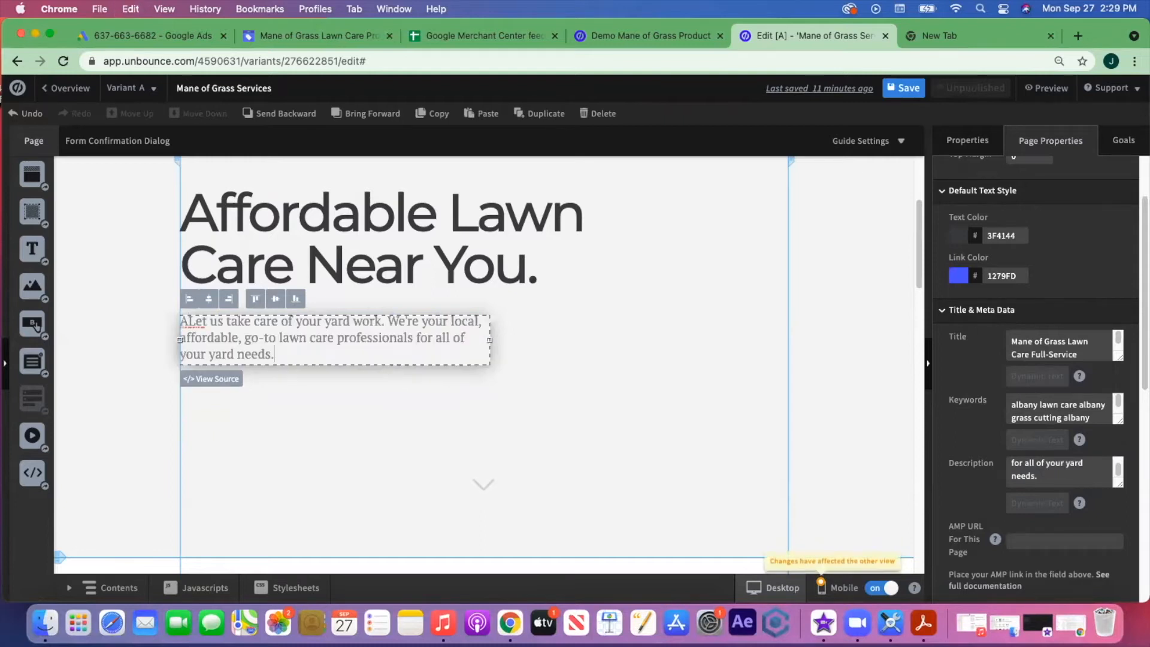
click(188, 321)
key(BackSpace)
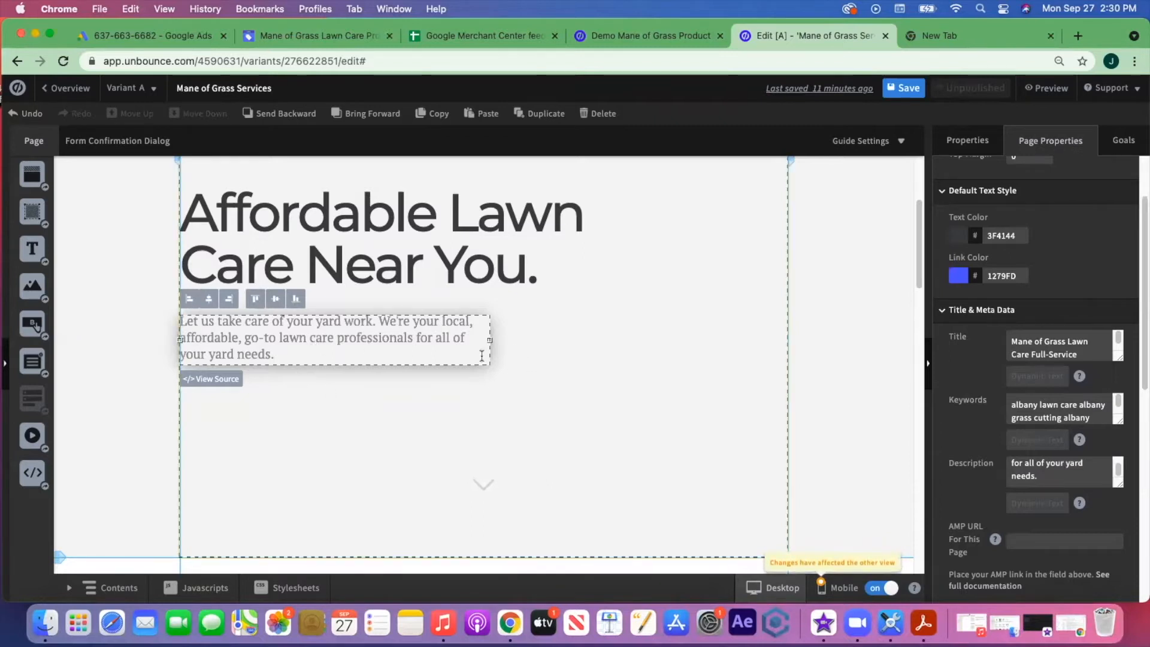
- Inspect the header section's settings, then reselect the hero section
click(675, 403)
scroll(675, 403, up, 5)
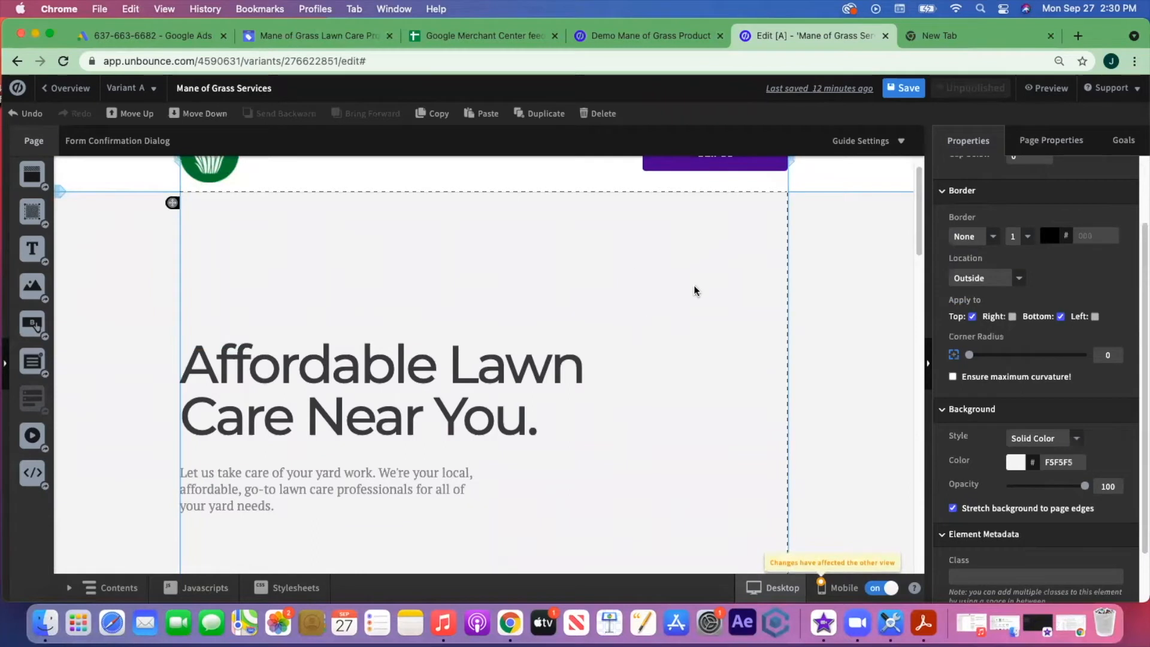
scroll(685, 381, down, 3)
scroll(687, 382, up, 3)
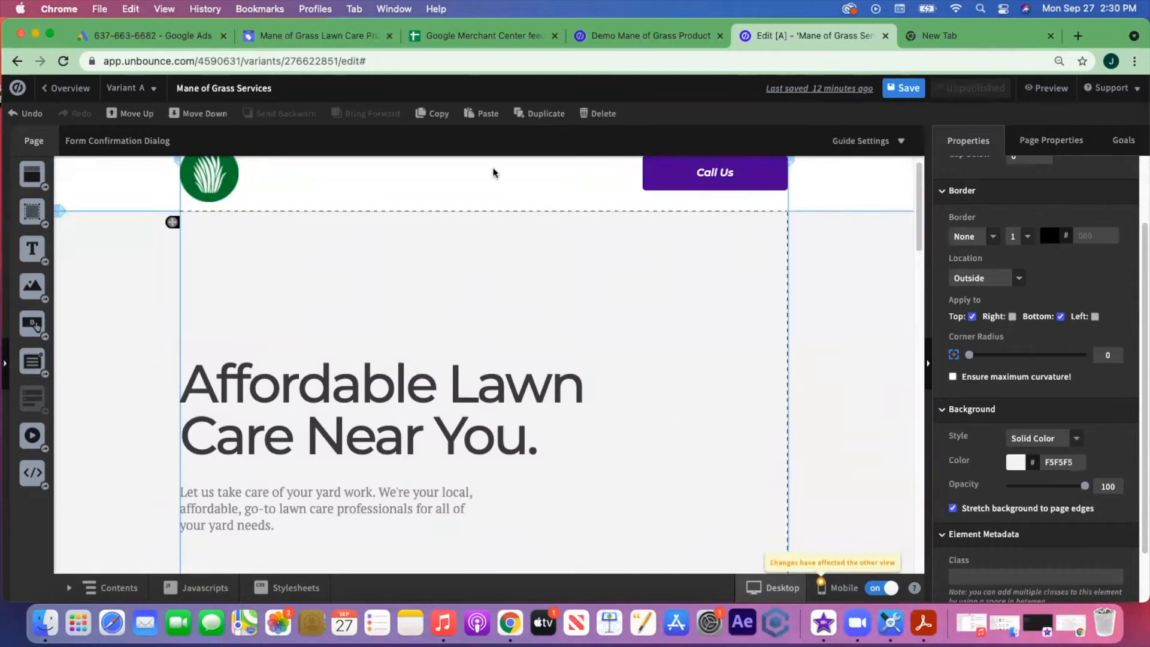
click(512, 194)
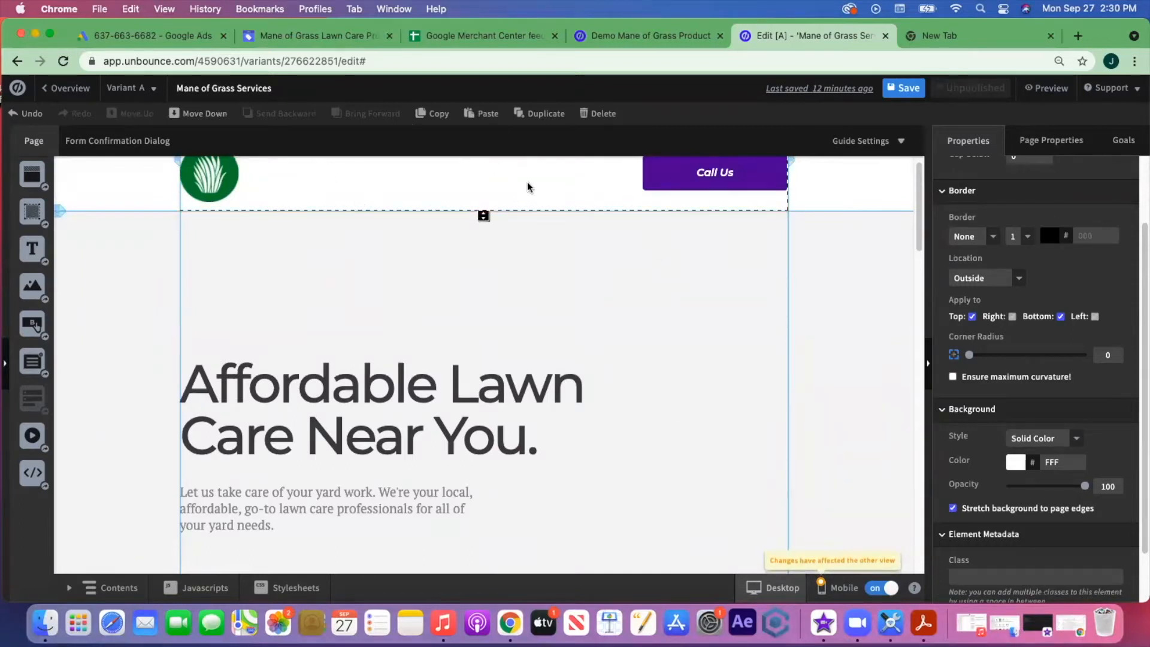
click(729, 300)
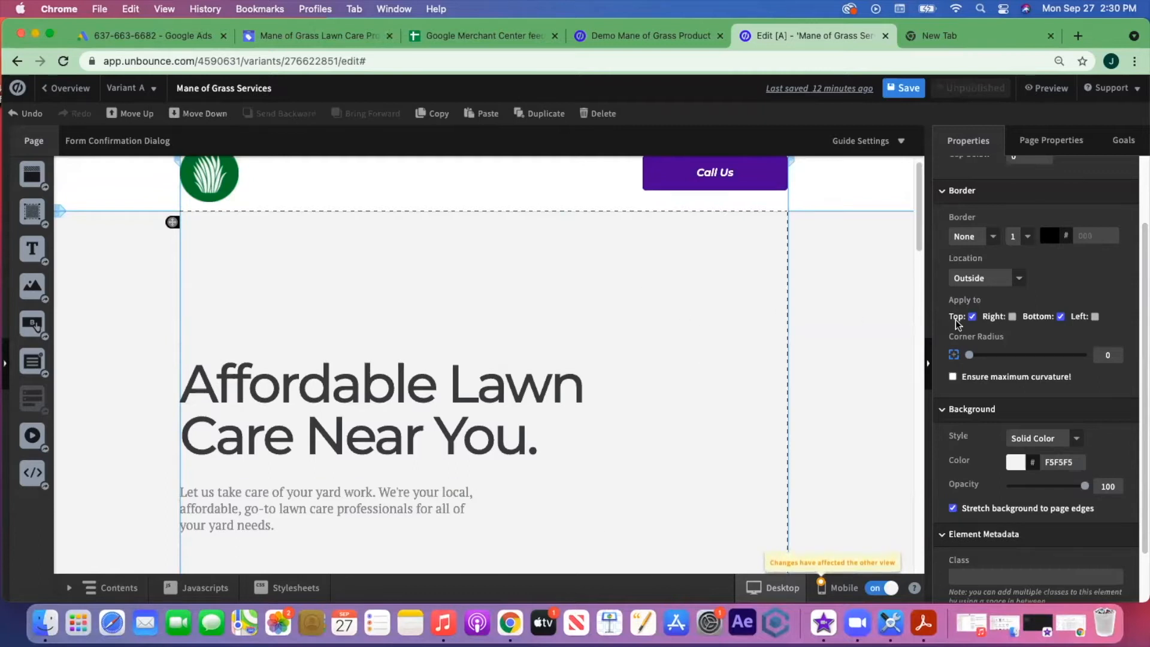
- Set the hero background style to Image and choose 4.png from the image library
scroll(1030, 334, up, 2)
scroll(1030, 334, down, 4)
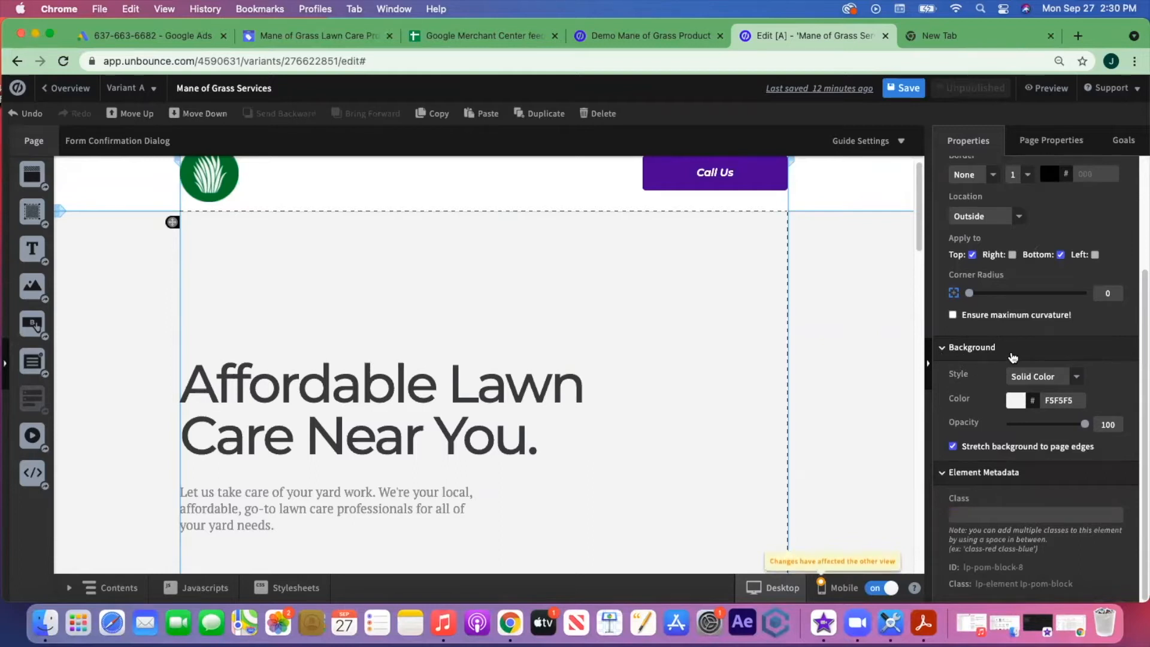
click(1076, 377)
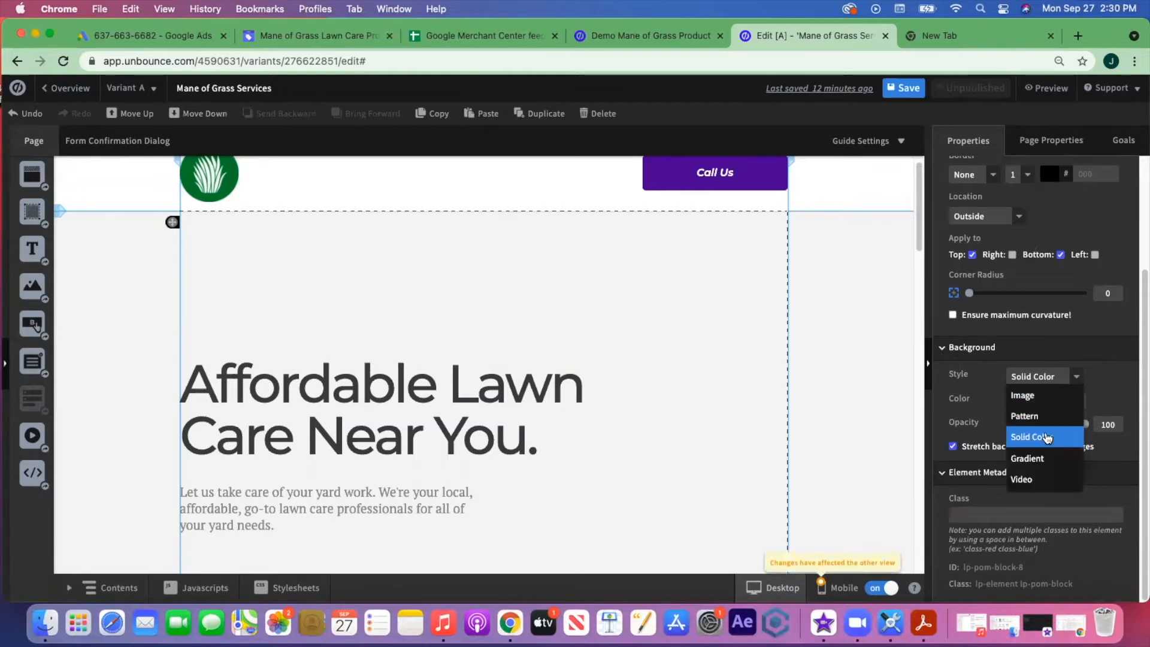
click(1040, 397)
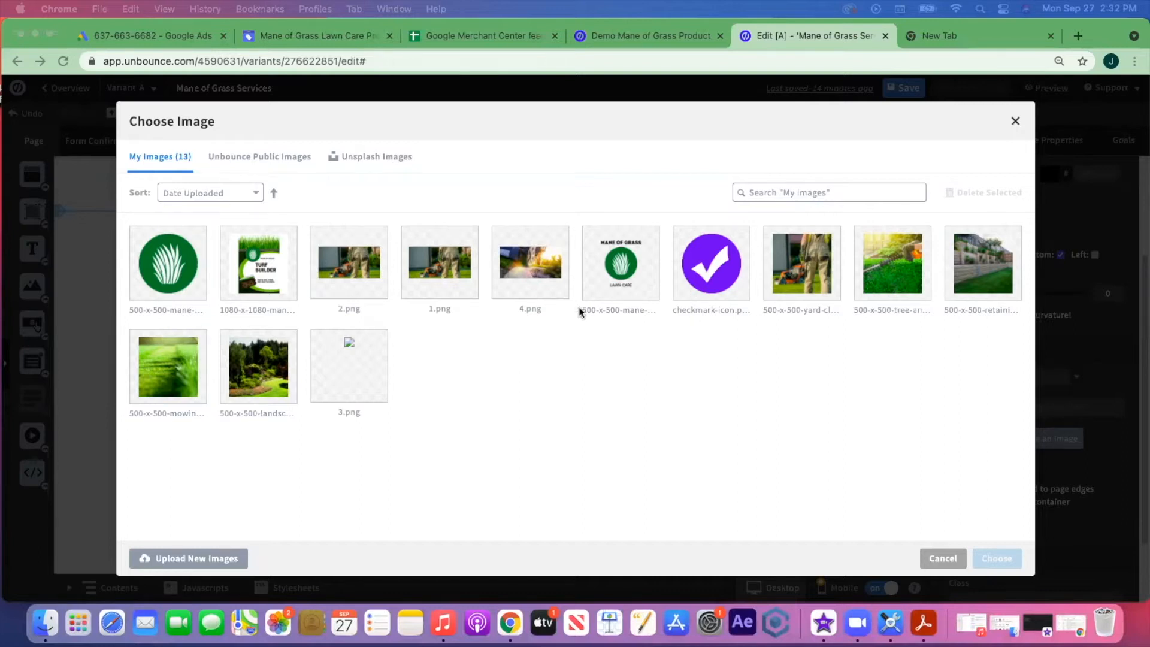
click(536, 267)
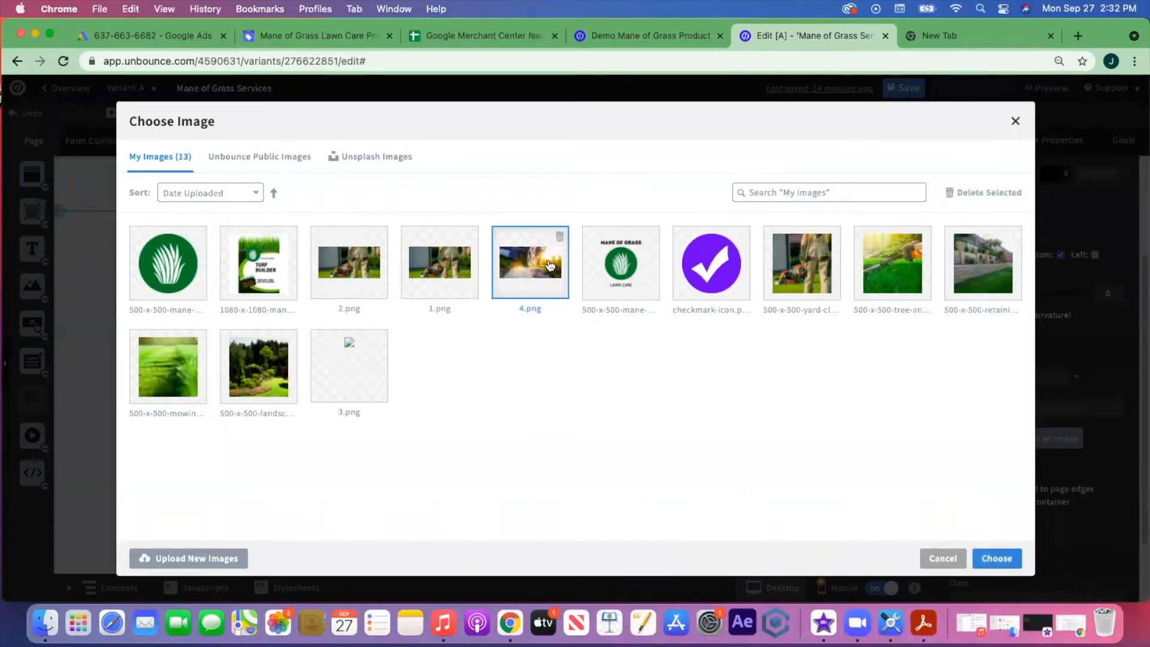
click(1009, 559)
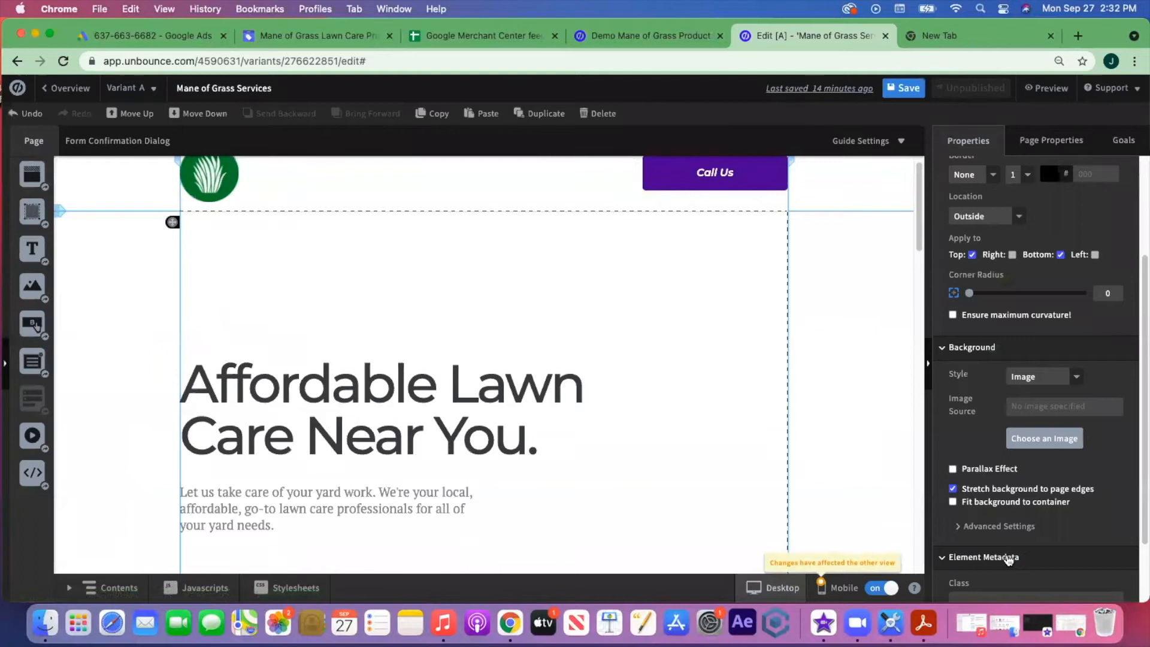
- Enable 'Fit background to container' so the 4.png lawnmower photo fills the hero
click(961, 503)
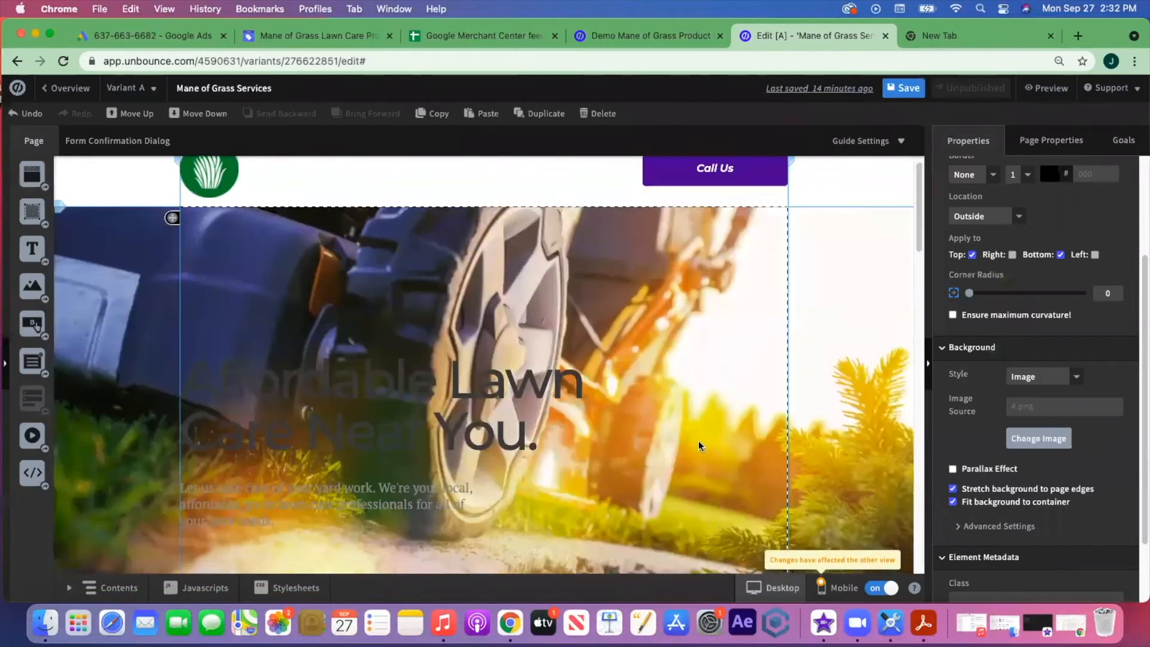
scroll(698, 440, down, 5)
scroll(699, 434, up, 5)
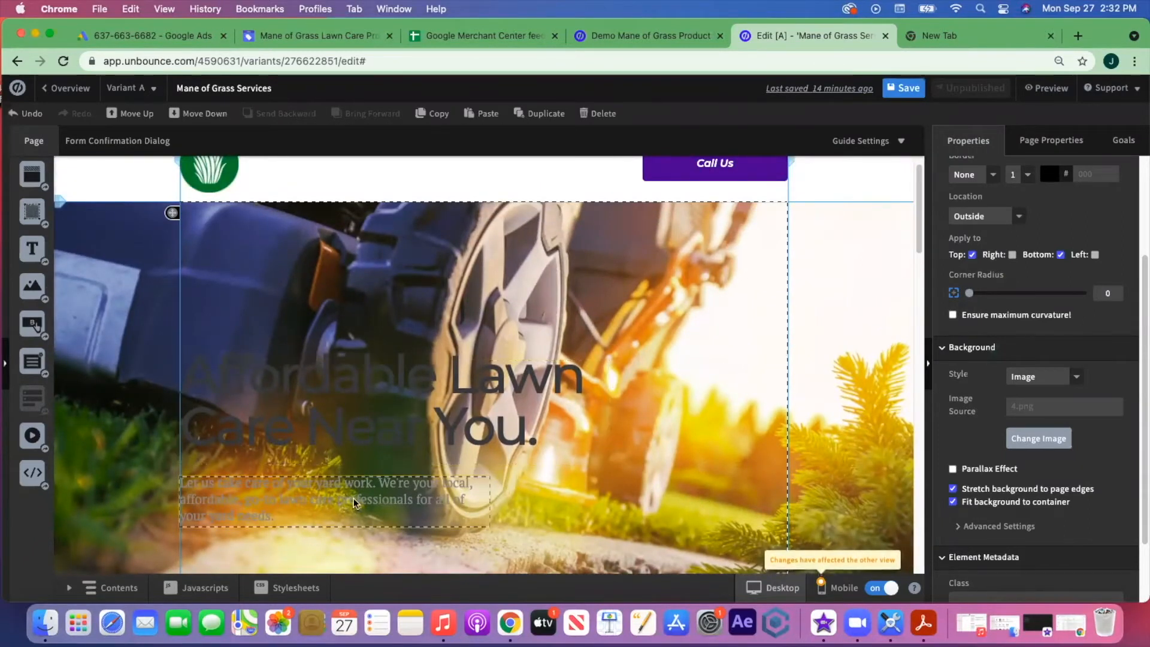
scroll(739, 392, down, 2)
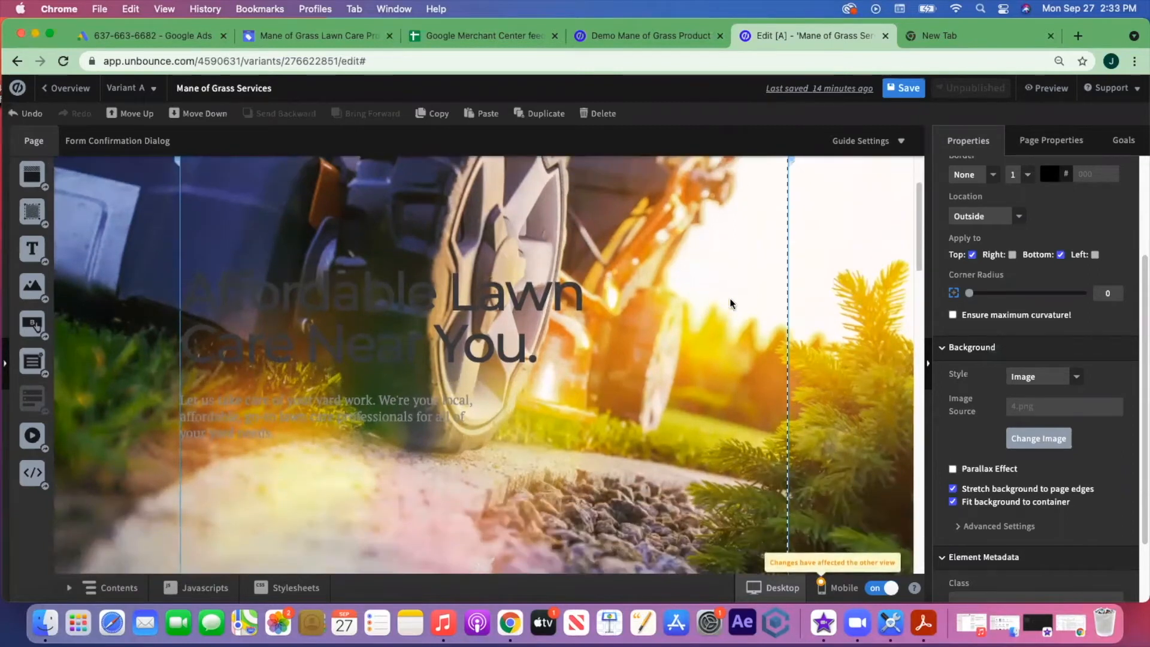
scroll(731, 303, up, 3)
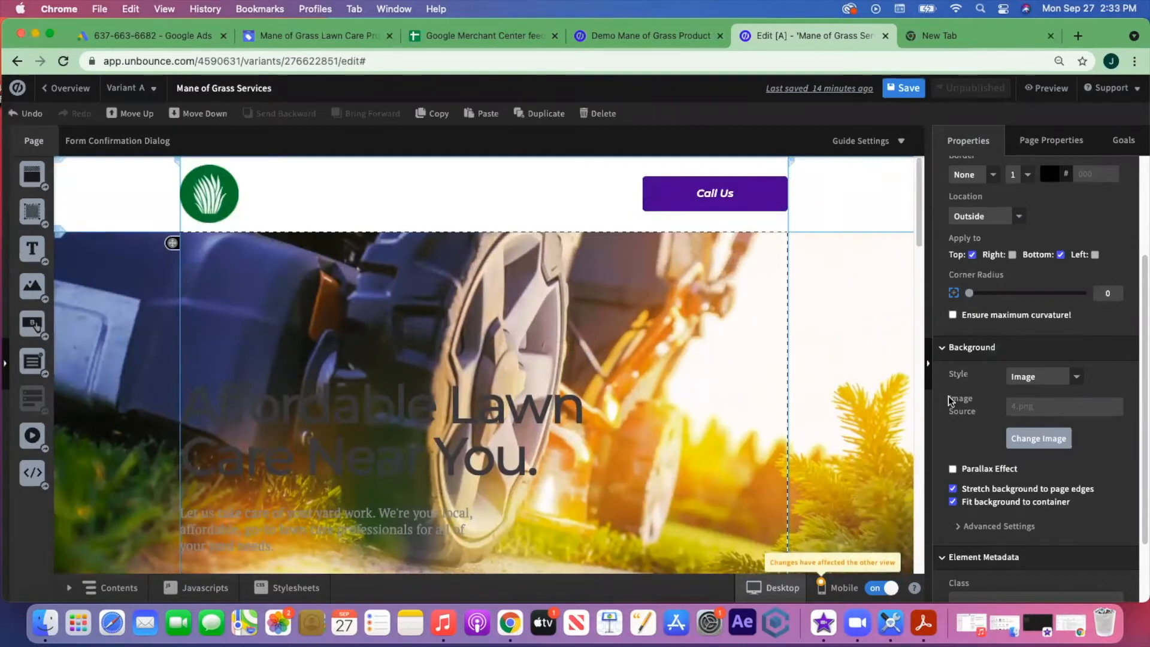
scroll(1090, 456, down, 2)
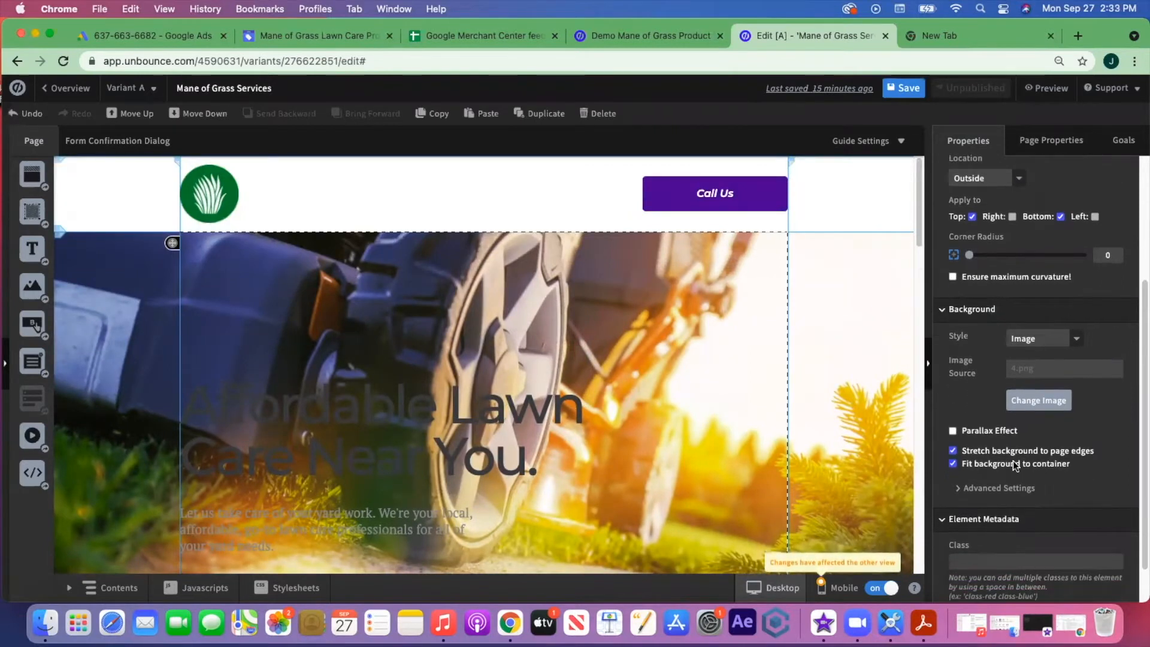
- Add a black 000000 background overlay at 81 opacity over the hero image
click(969, 494)
scroll(1074, 471, down, 5)
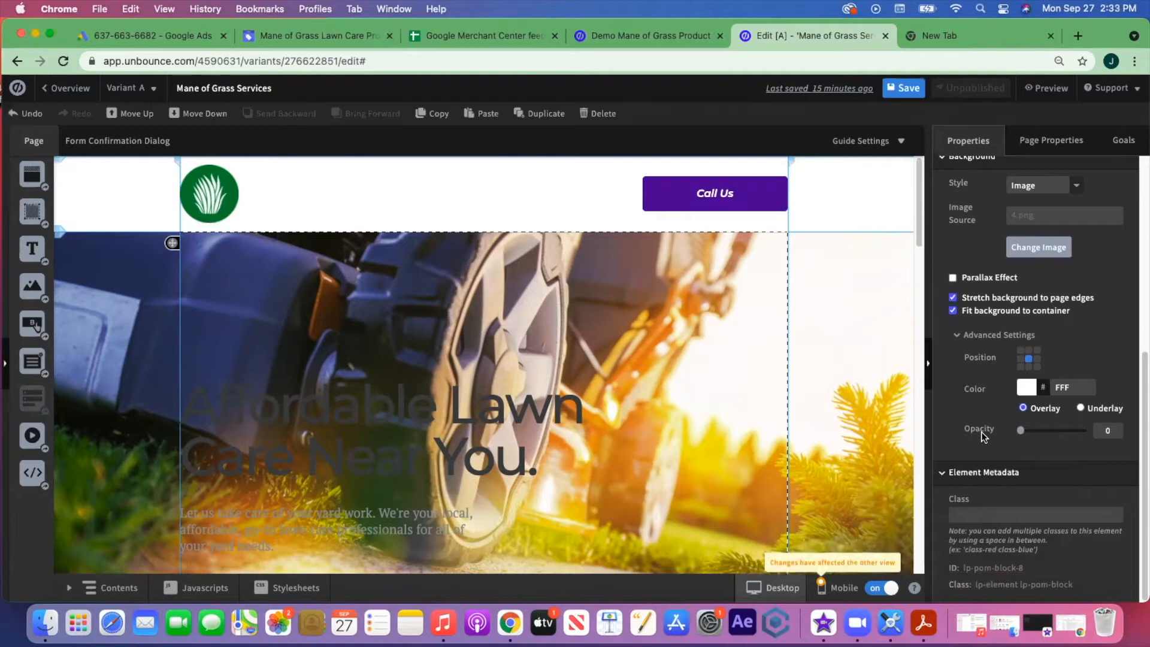
drag(1022, 432, 1058, 432)
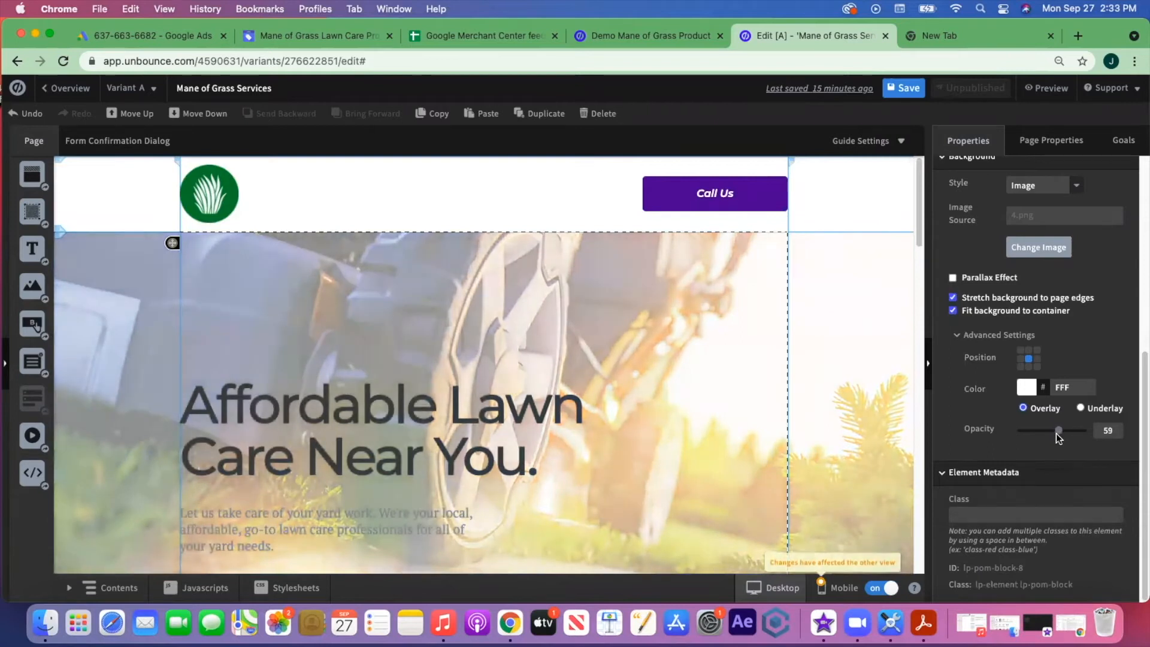
scroll(685, 403, down, 3)
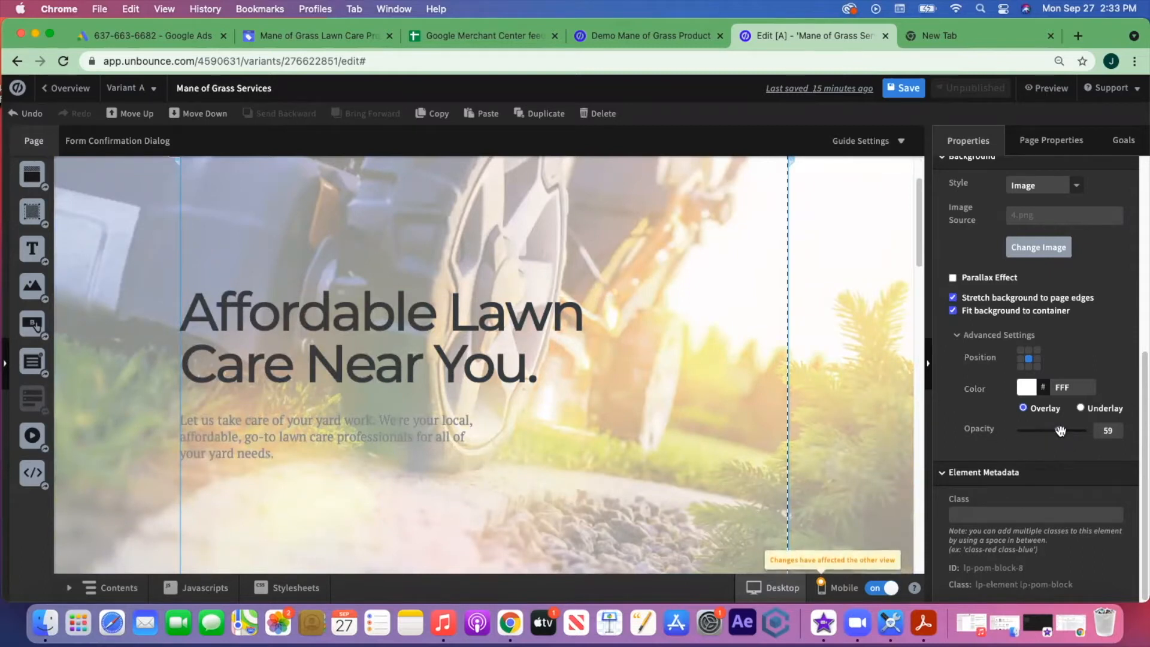
scroll(610, 370, up, 1)
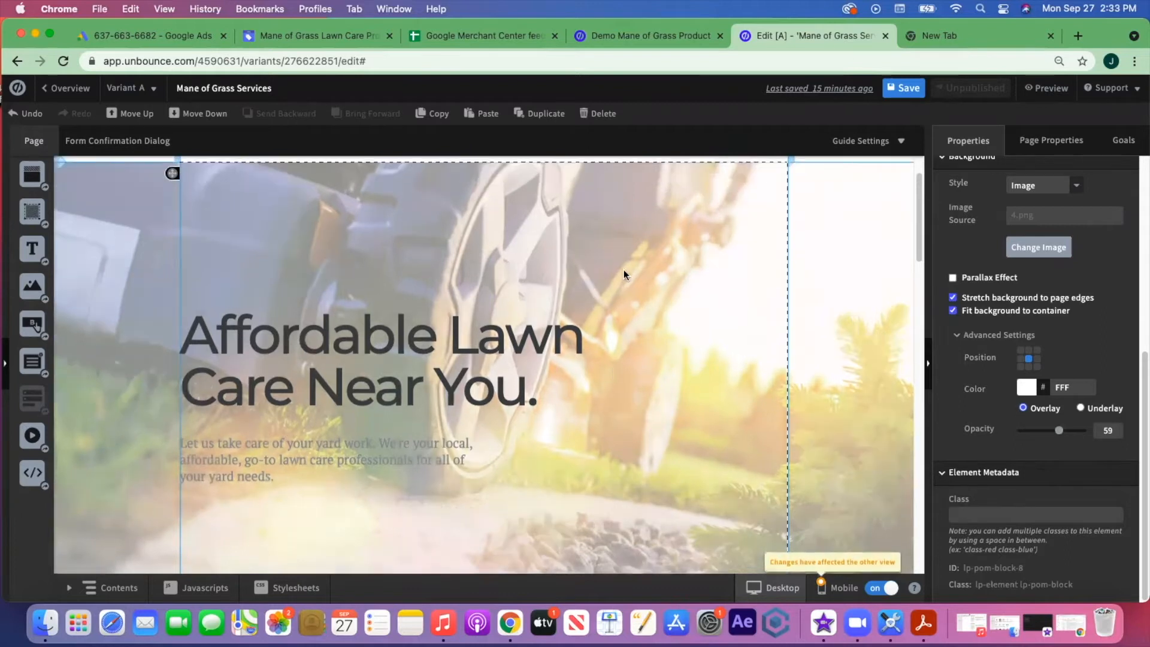
click(1026, 388)
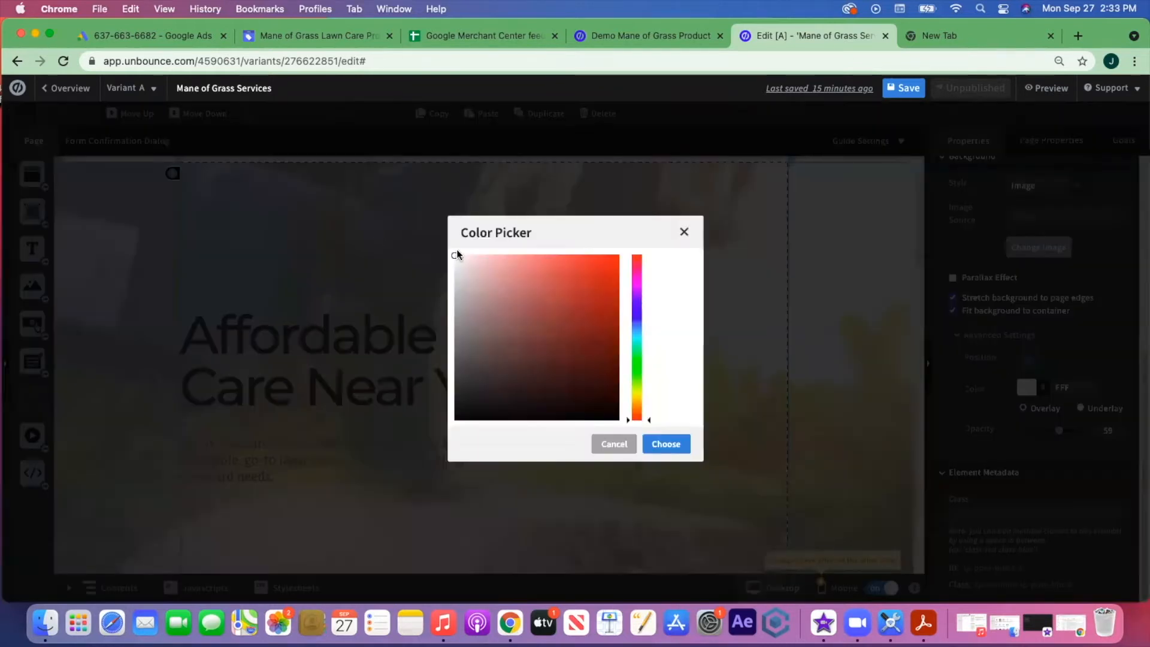
drag(448, 262, 318, 433)
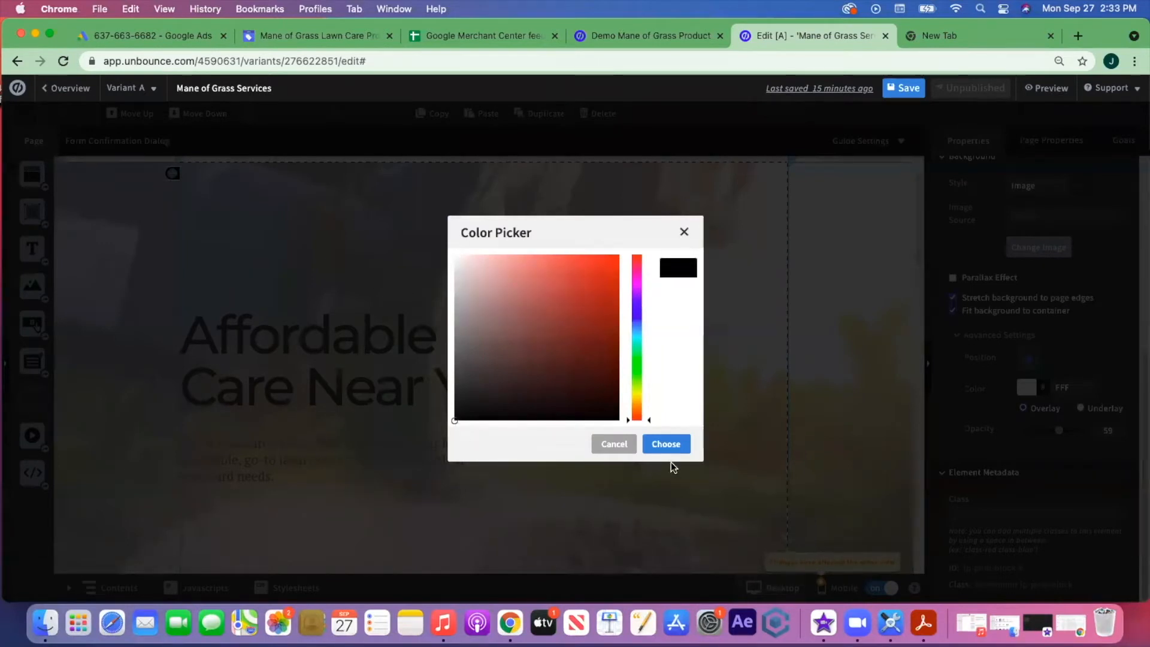
click(666, 444)
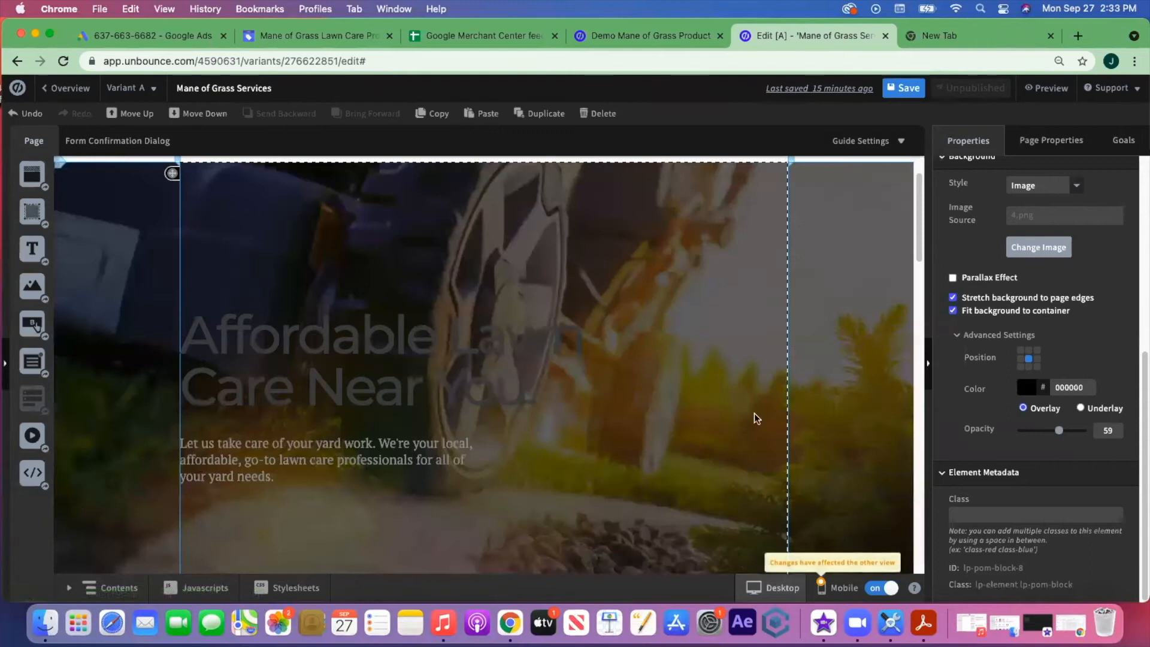
scroll(630, 404, down, 1)
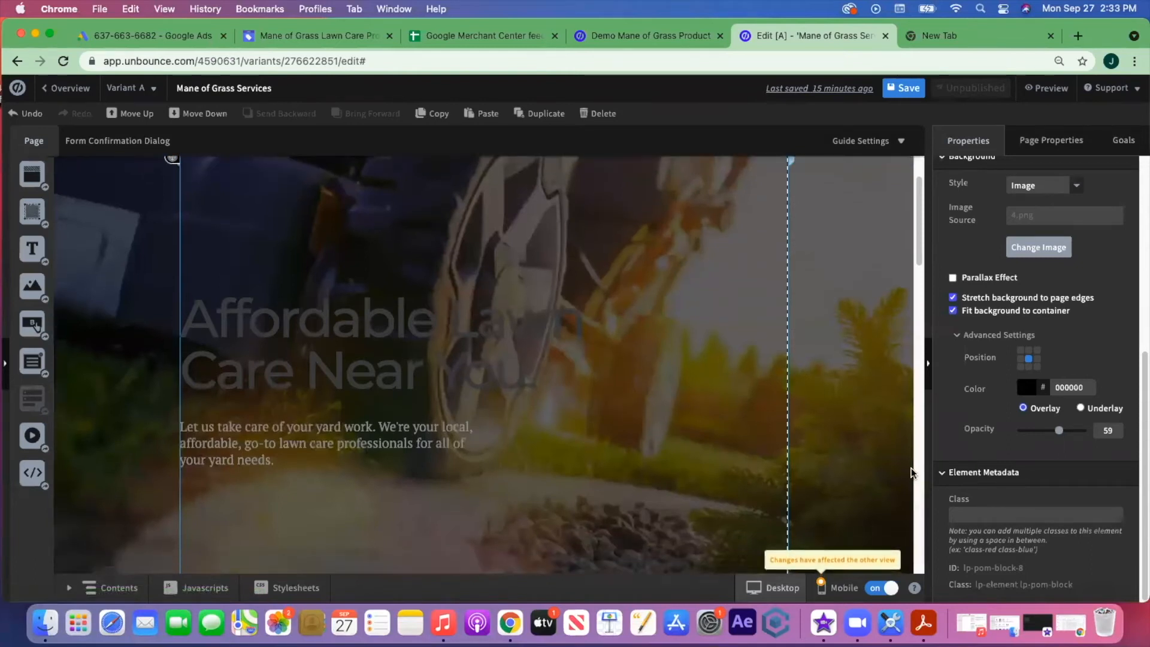
drag(1062, 432, 1065, 432)
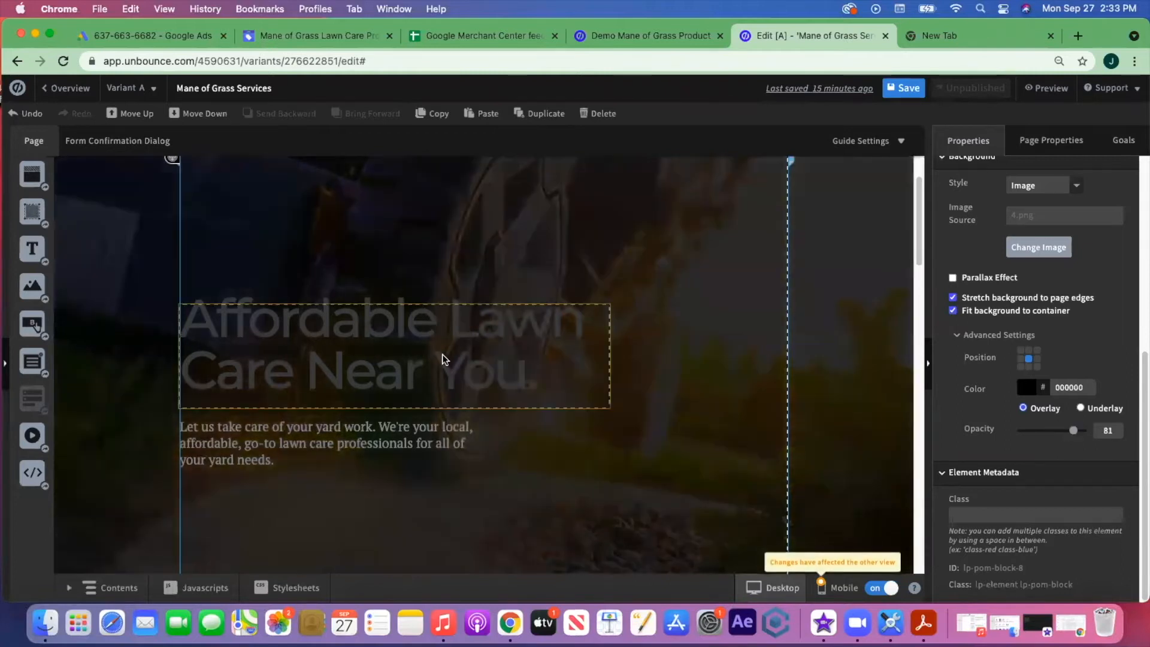
click(443, 354)
- Make the 'Affordable Lawn Care Near You.' headline text white
click(542, 372)
drag(542, 371, 179, 317)
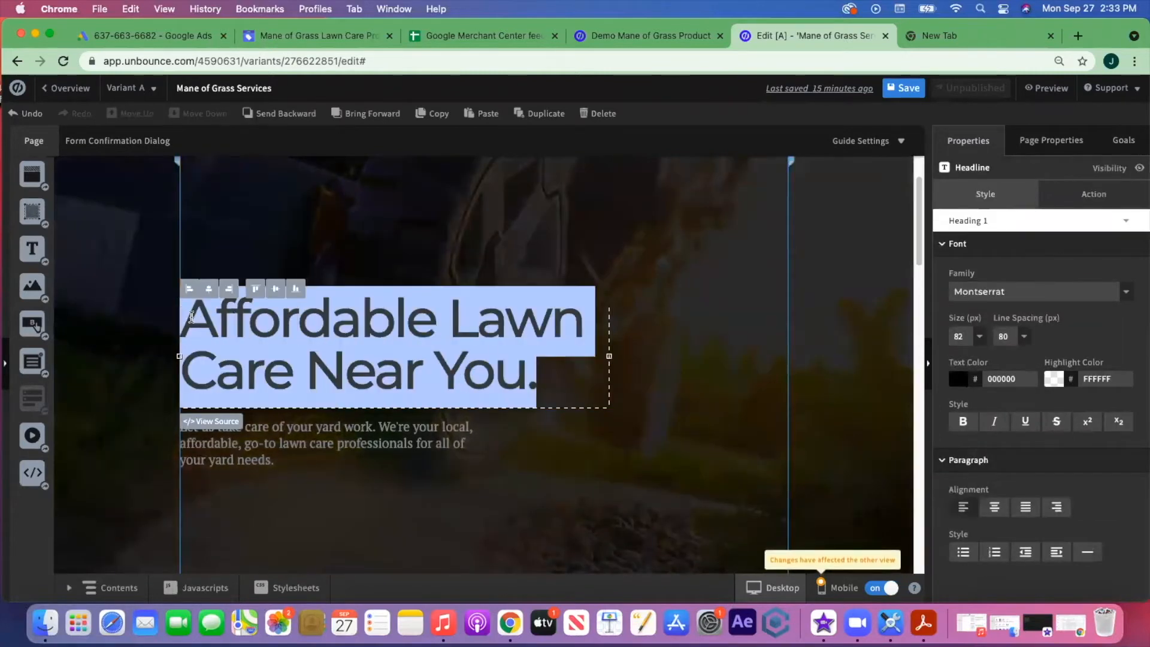
click(958, 378)
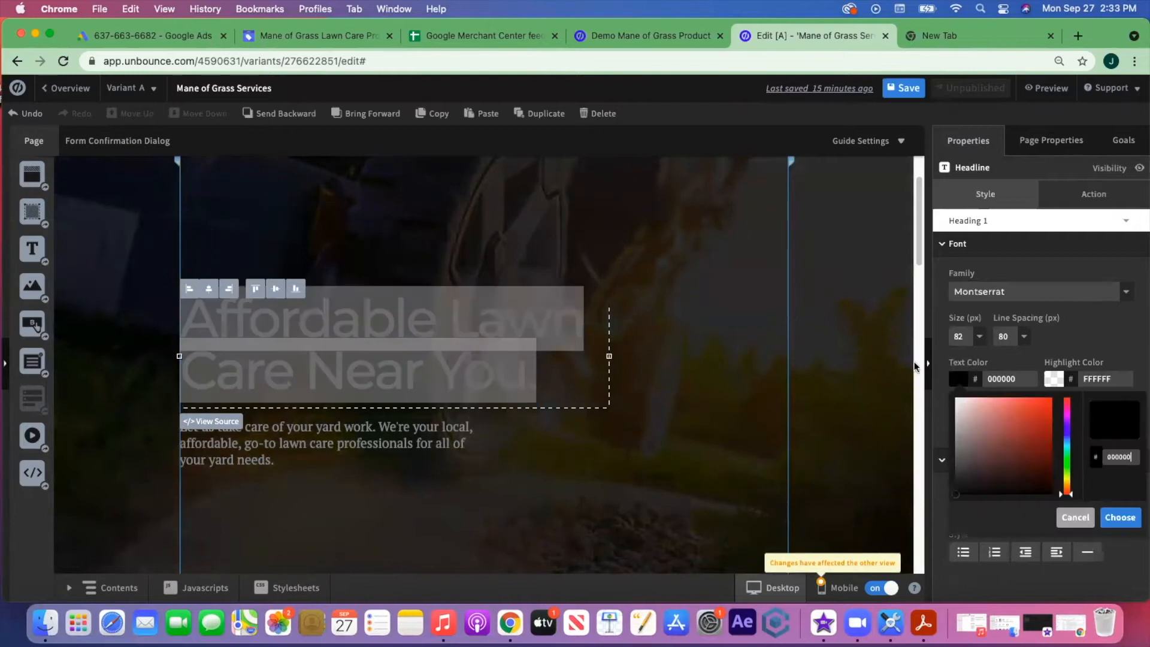
drag(955, 489, 929, 345)
click(1119, 517)
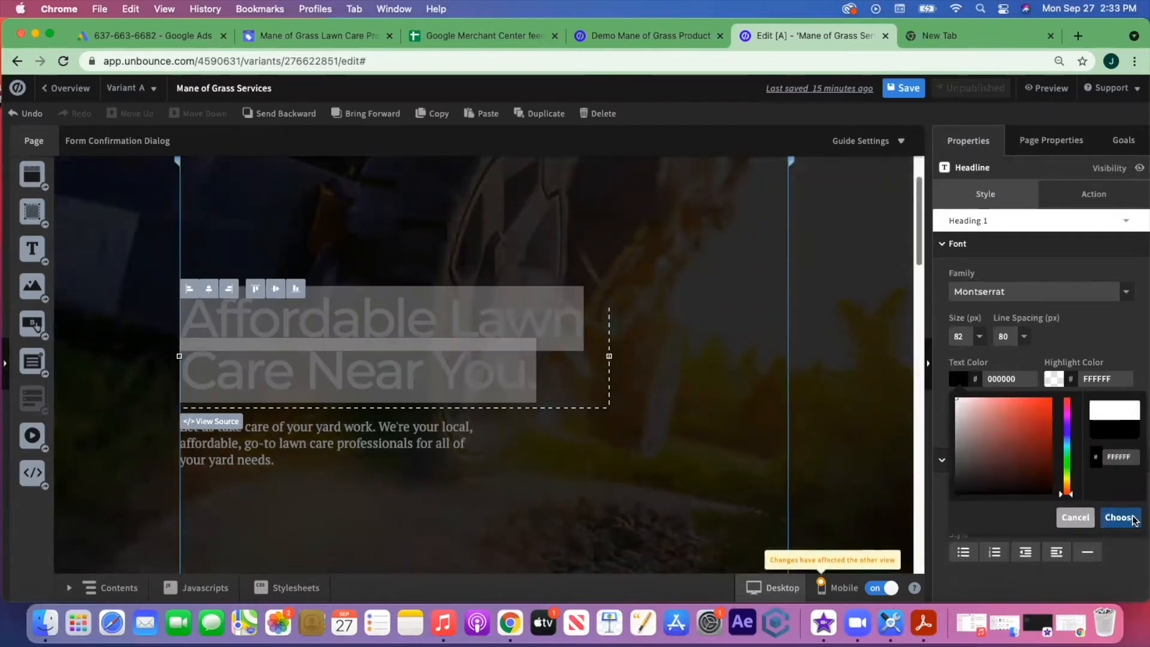
click(679, 340)
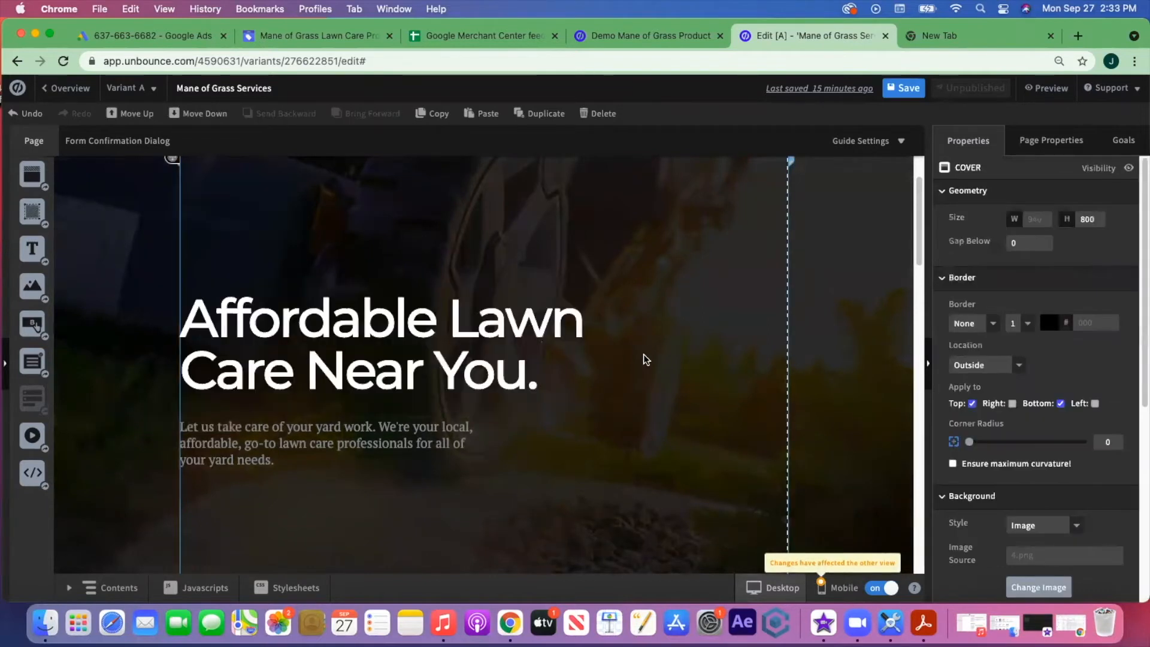
- Make the intro paragraph text white FFFFFF
click(412, 424)
drag(296, 460, 184, 424)
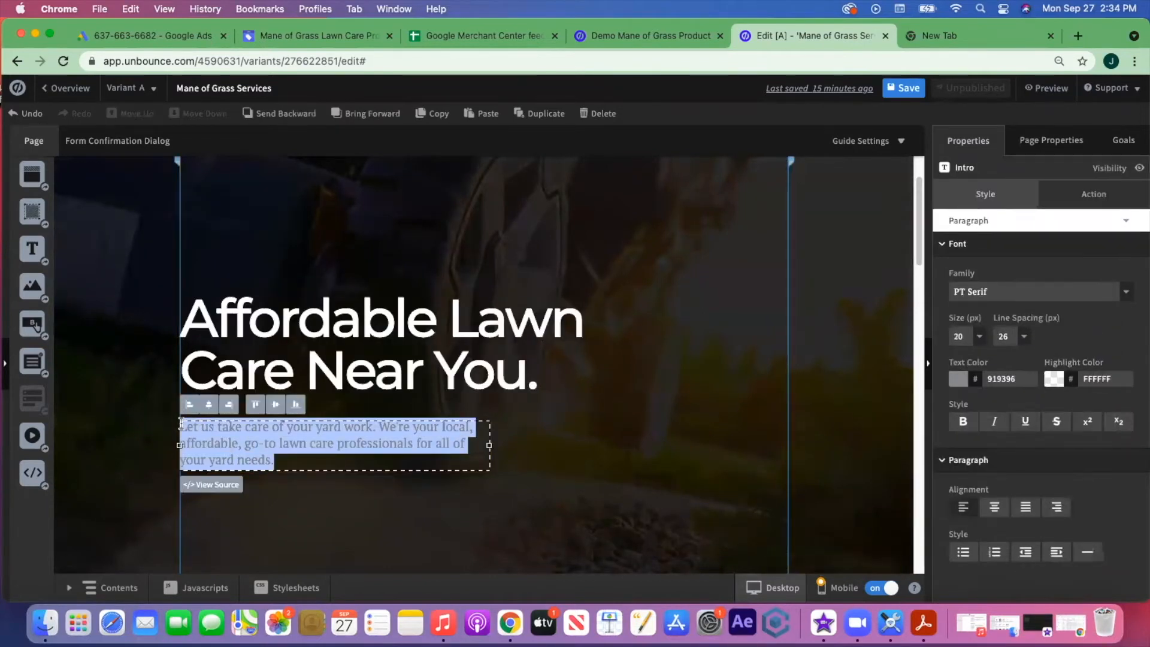
click(958, 379)
text(FFFFFF)
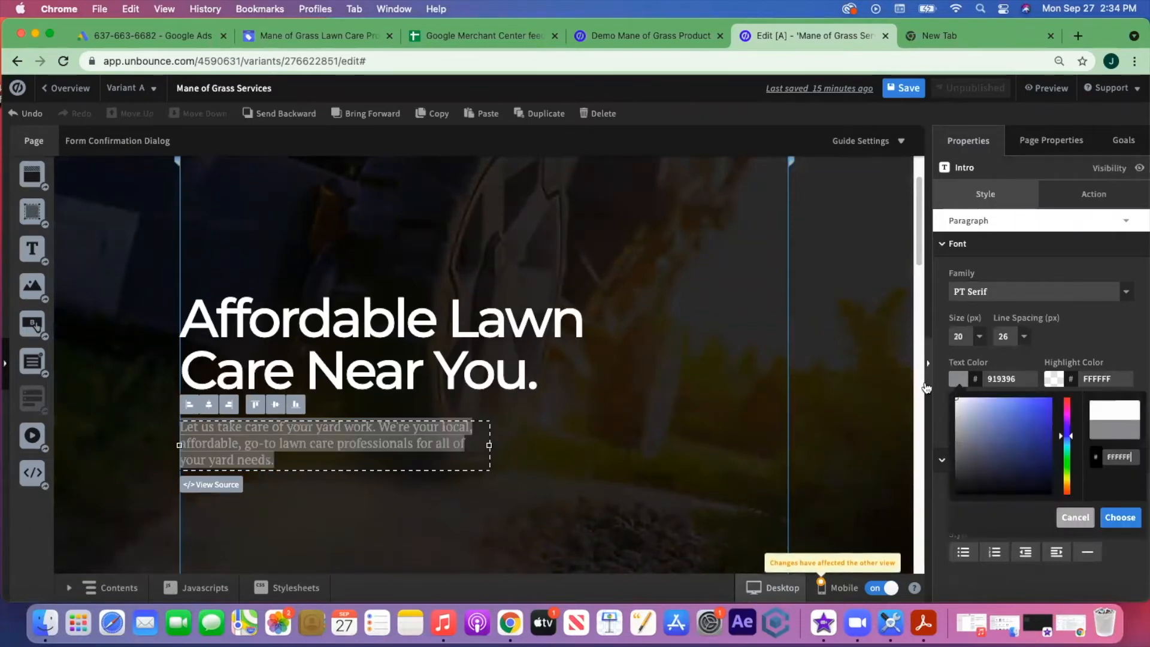
click(1120, 517)
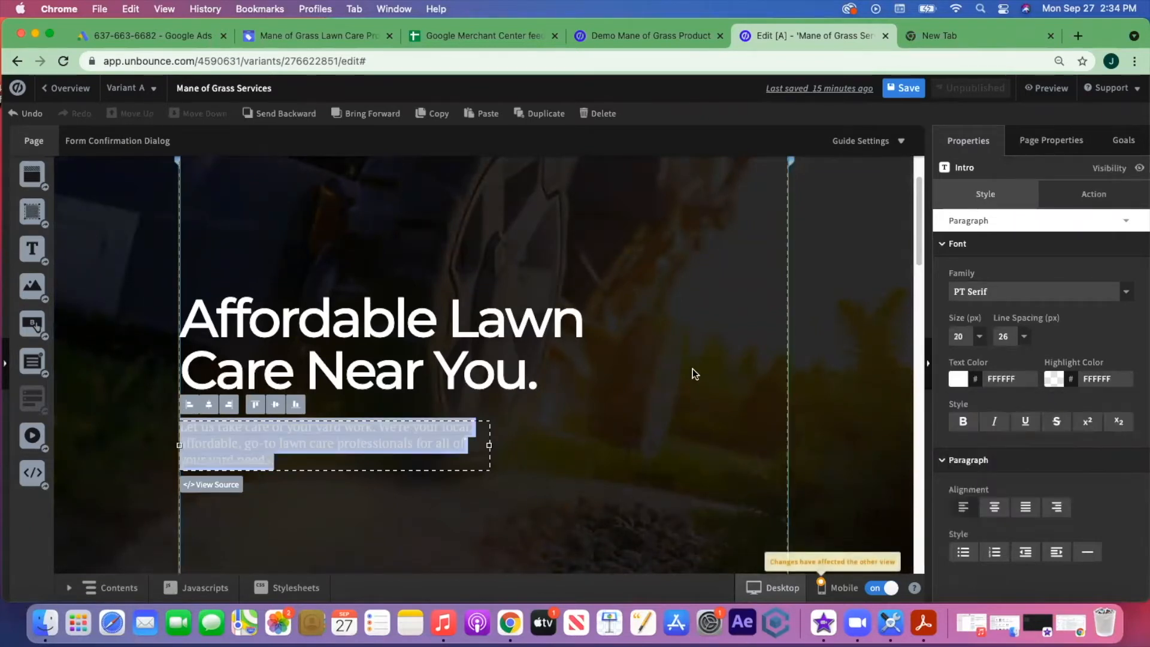
click(692, 371)
- Lower the hero's black overlay opacity from 81 to 71
scroll(692, 371, down, 3)
scroll(692, 374, up, 4)
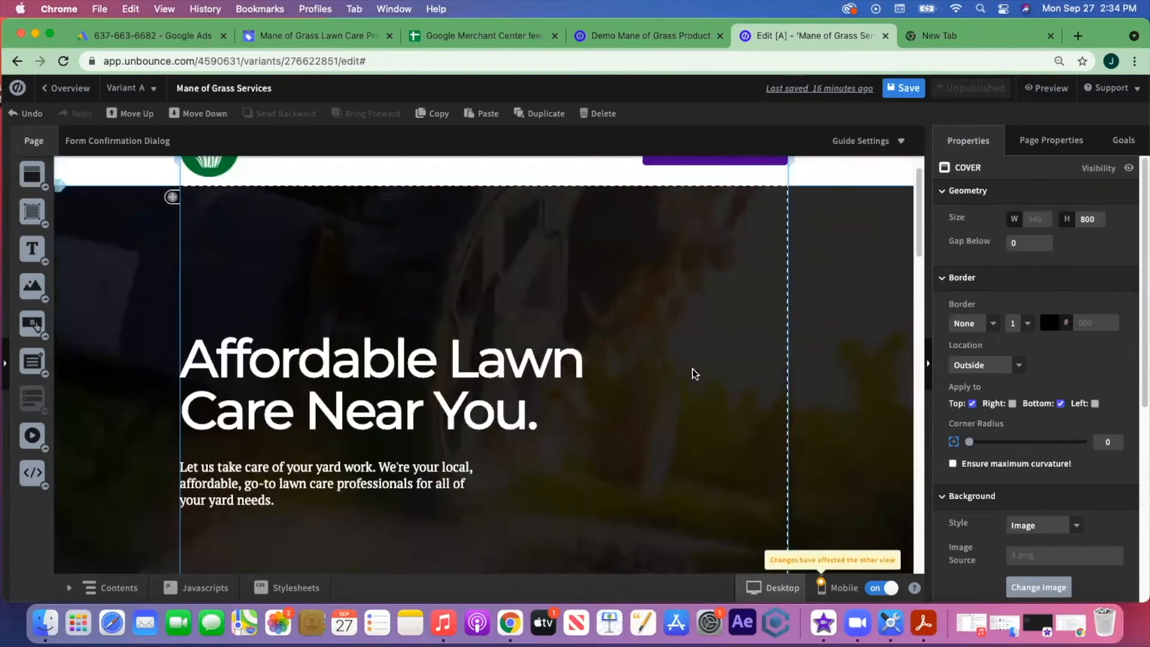
scroll(692, 373, down, 2)
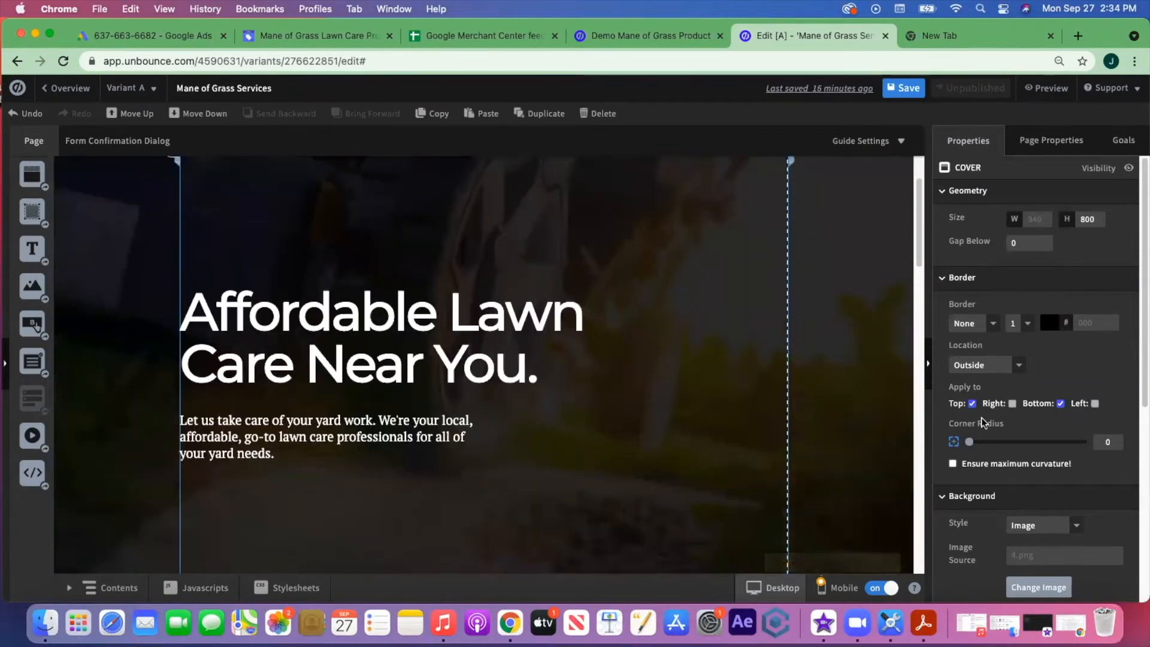
scroll(1074, 463, down, 1)
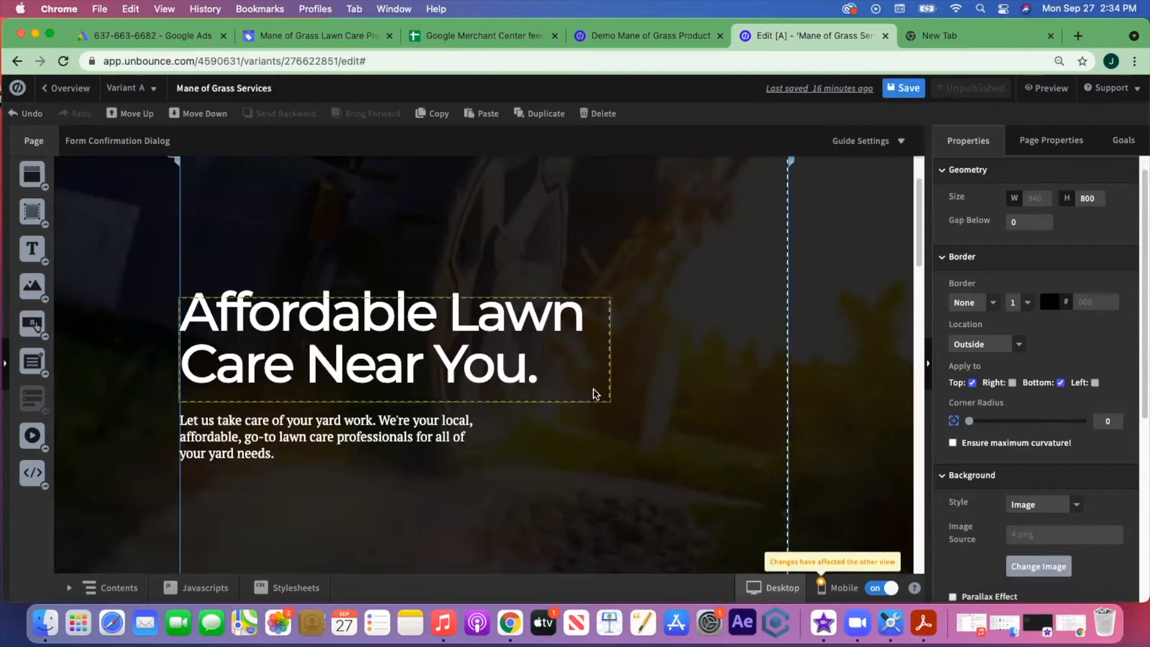
scroll(1119, 455, down, 5)
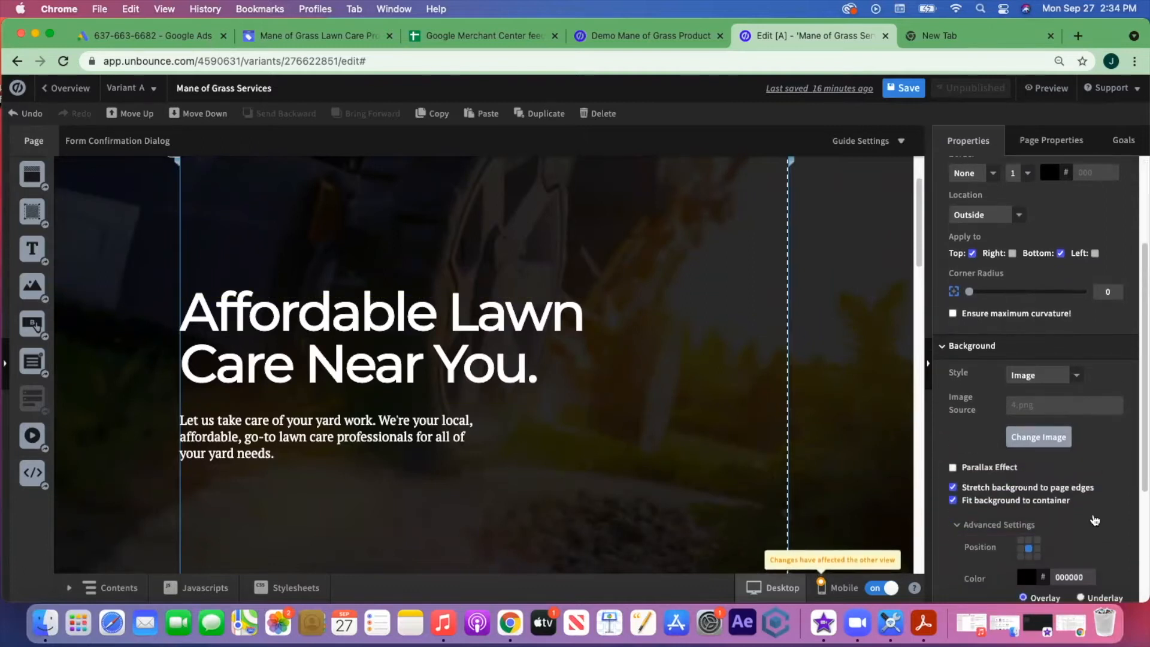
drag(1074, 547, 1066, 549)
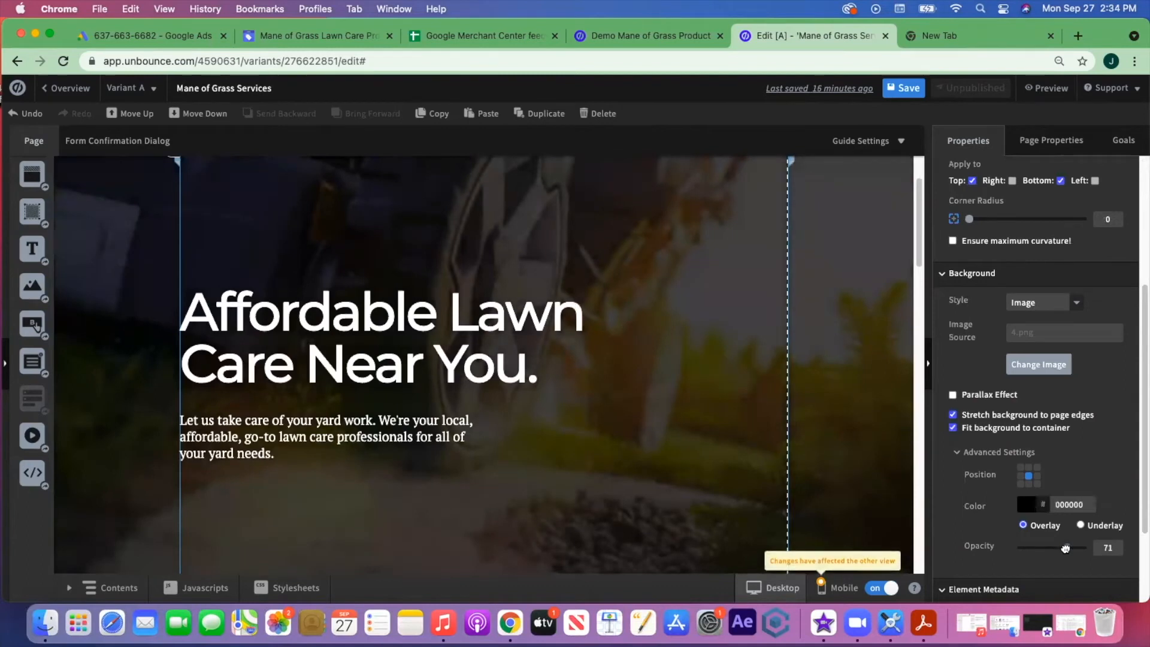
scroll(1088, 508, down, 2)
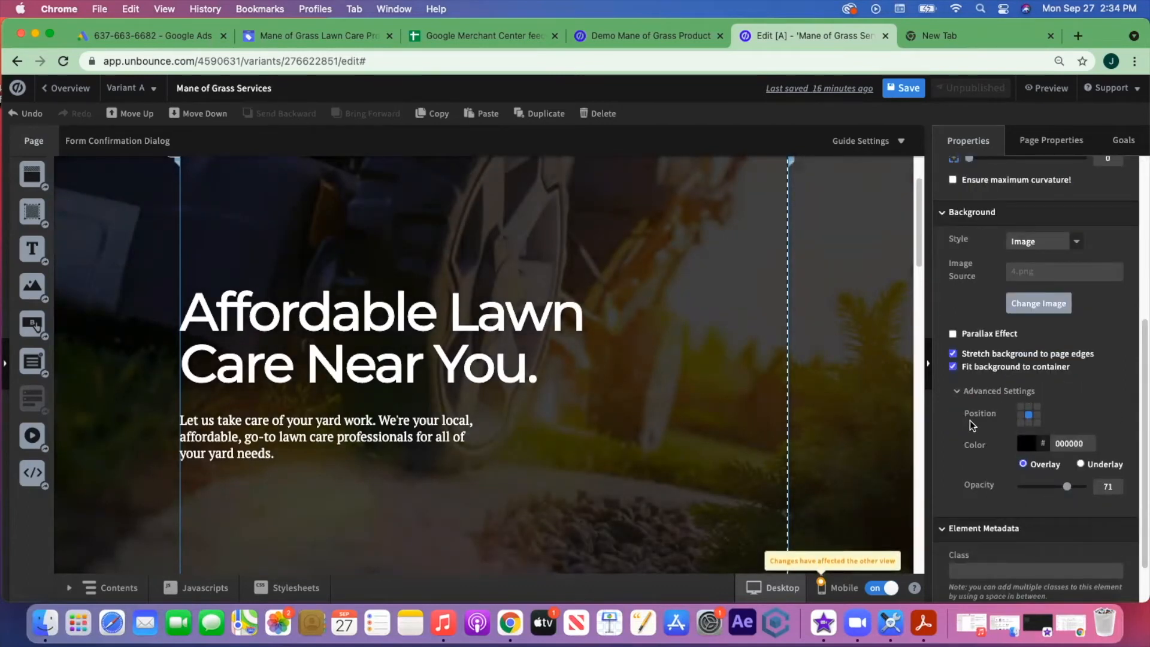
scroll(969, 420, down, 1)
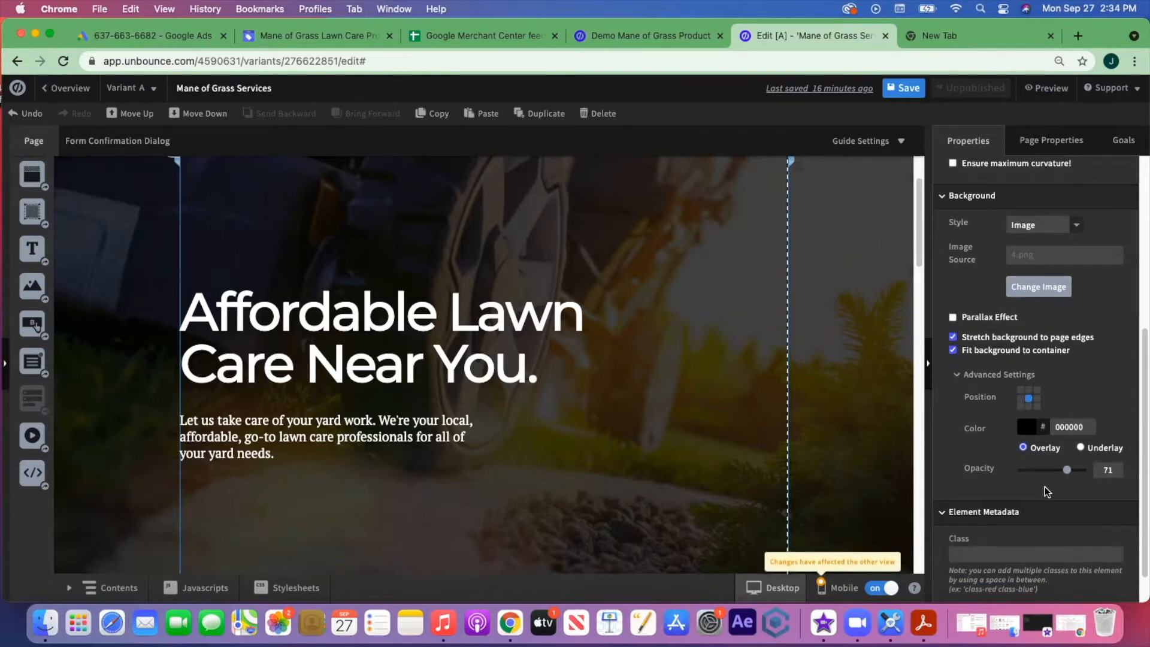
scroll(968, 397, up, 2)
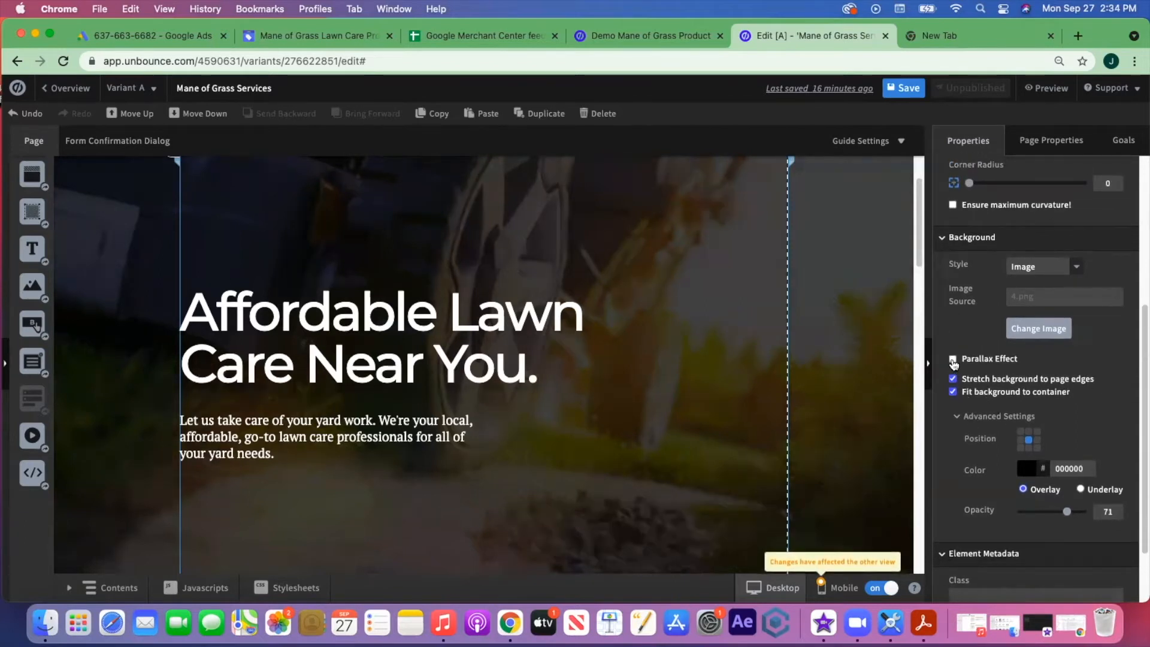
- Turn on Parallax Effect for the hero background, comparing it with parallax off
click(953, 360)
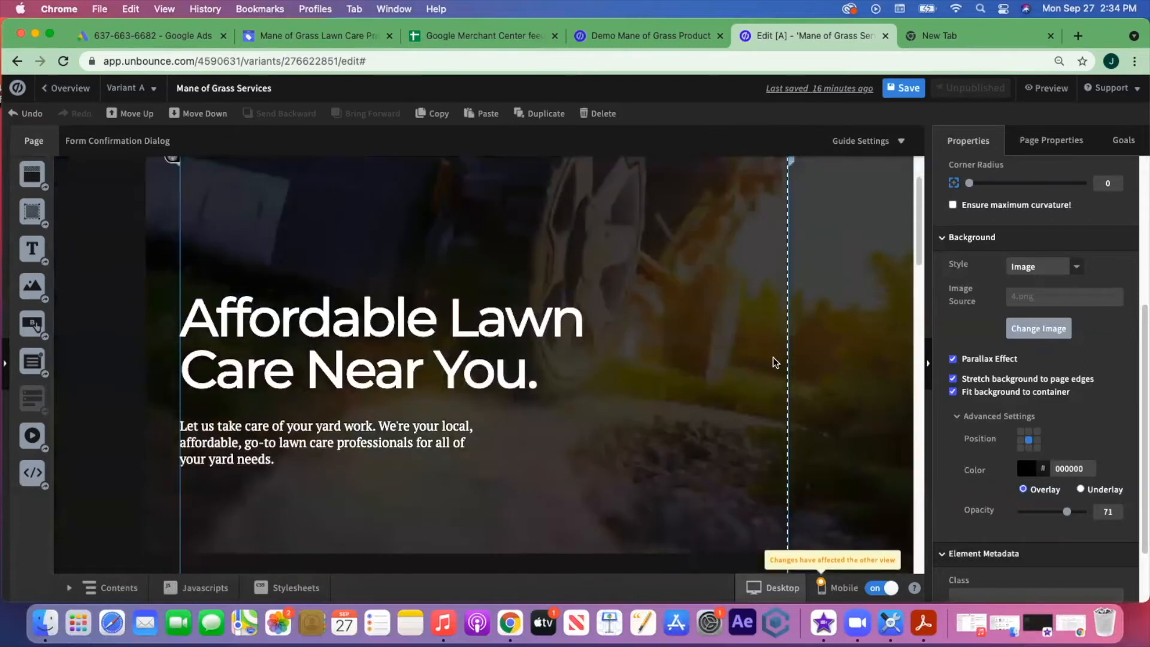
scroll(772, 357, up, 2)
scroll(771, 358, down, 10)
scroll(773, 363, up, 5)
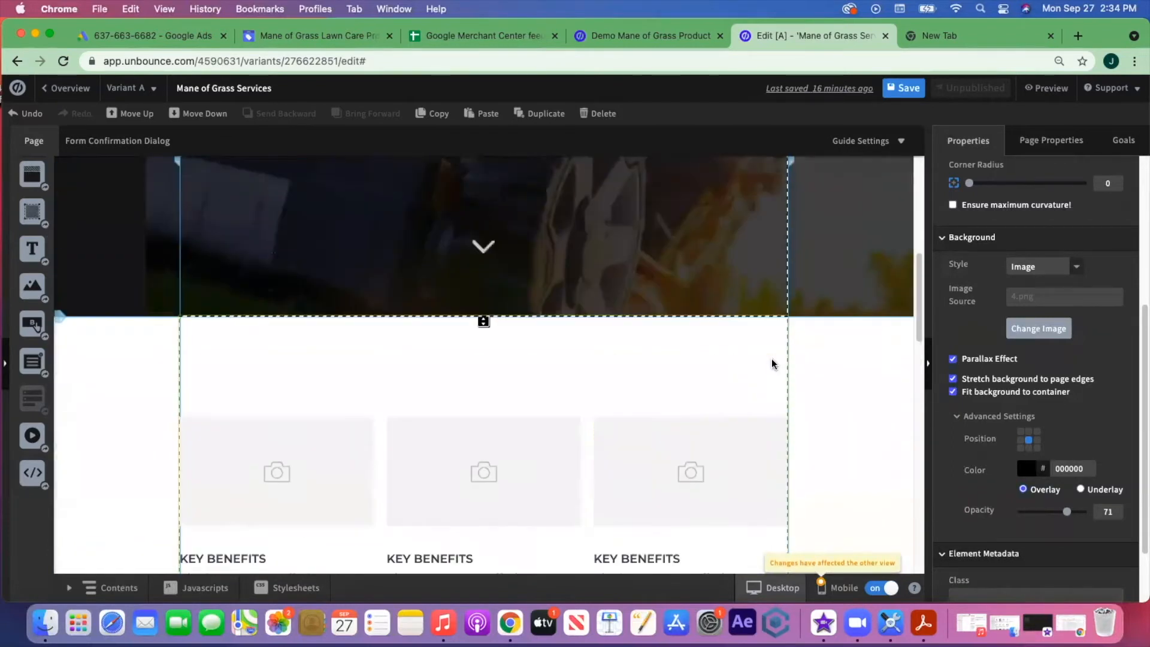
scroll(685, 320, up, 3)
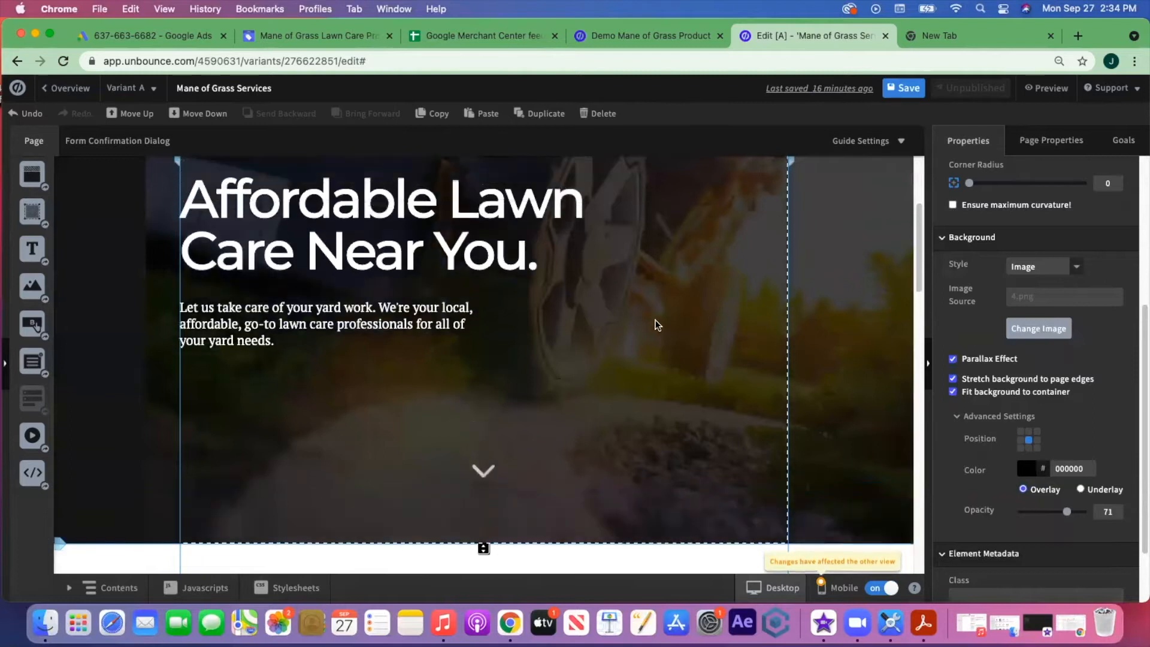
scroll(664, 346, up, 1)
scroll(750, 375, down, 8)
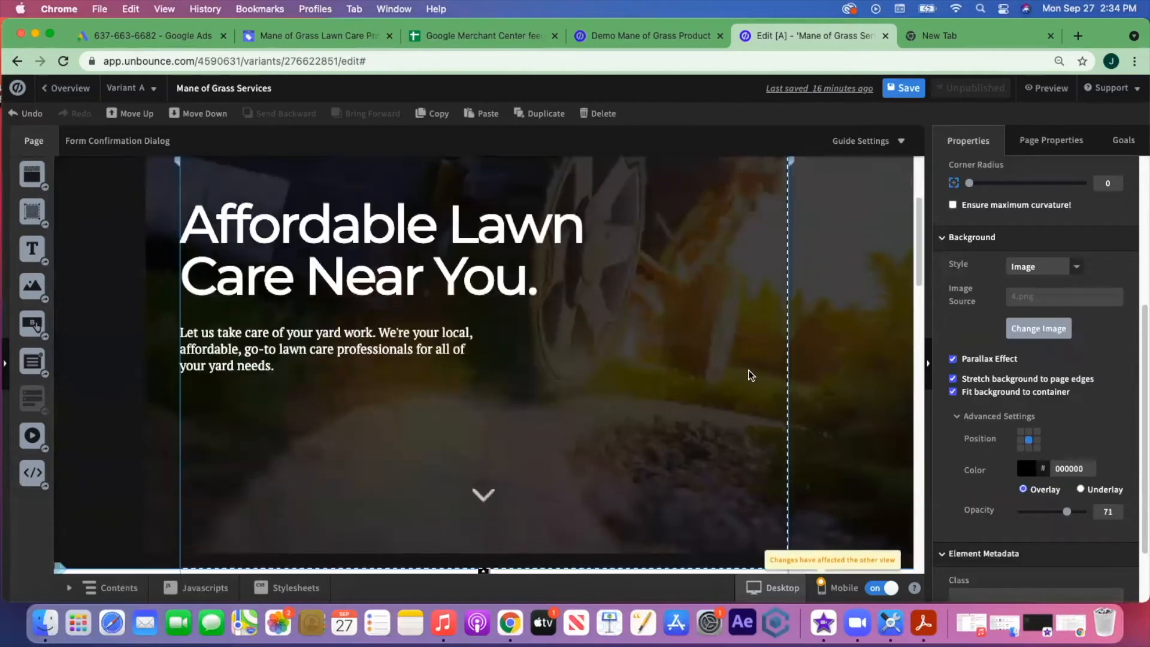
scroll(750, 375, up, 7)
scroll(751, 375, down, 3)
scroll(751, 375, down, 2)
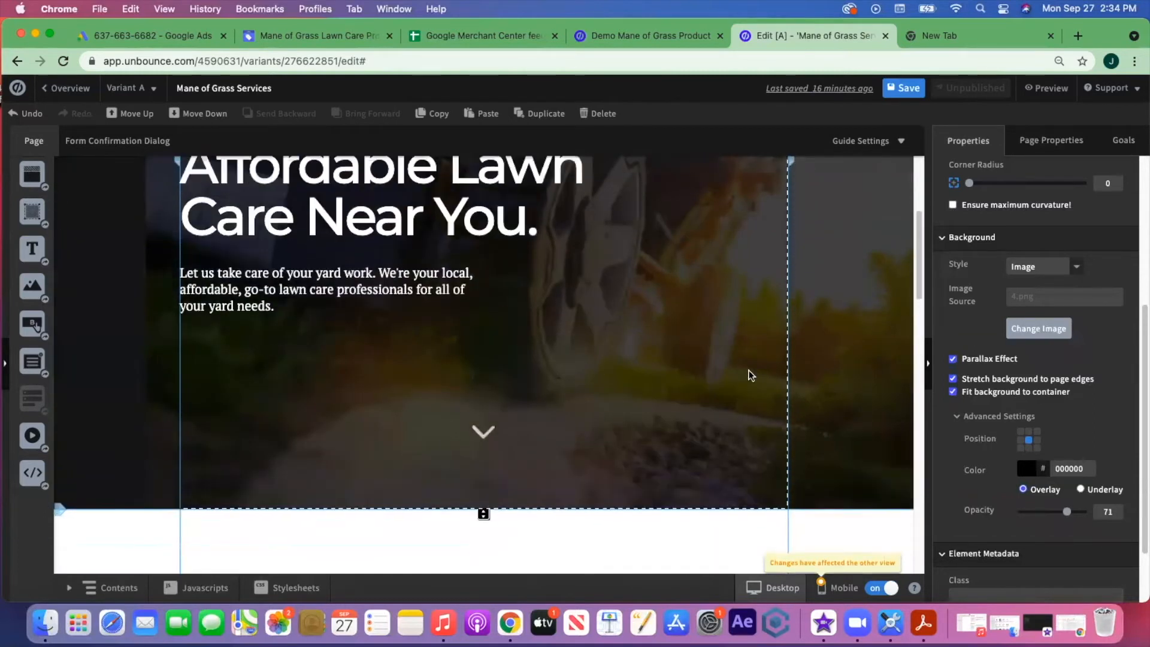
scroll(750, 375, up, 4)
scroll(750, 375, down, 2)
scroll(750, 375, up, 2)
scroll(751, 375, up, 1)
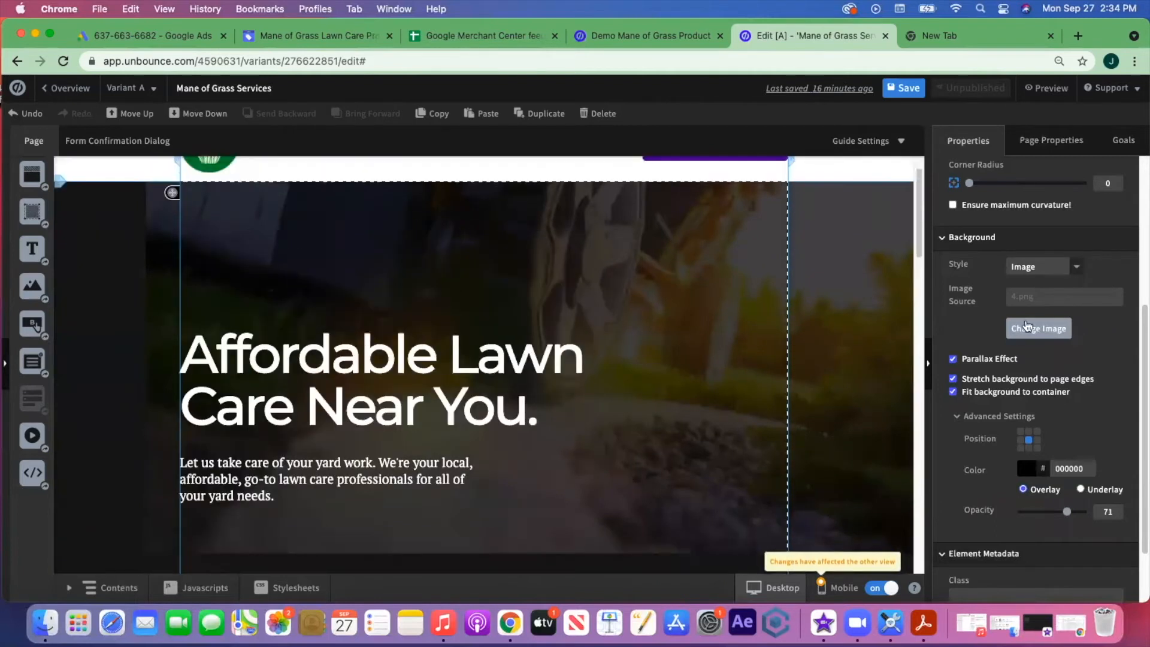
click(952, 359)
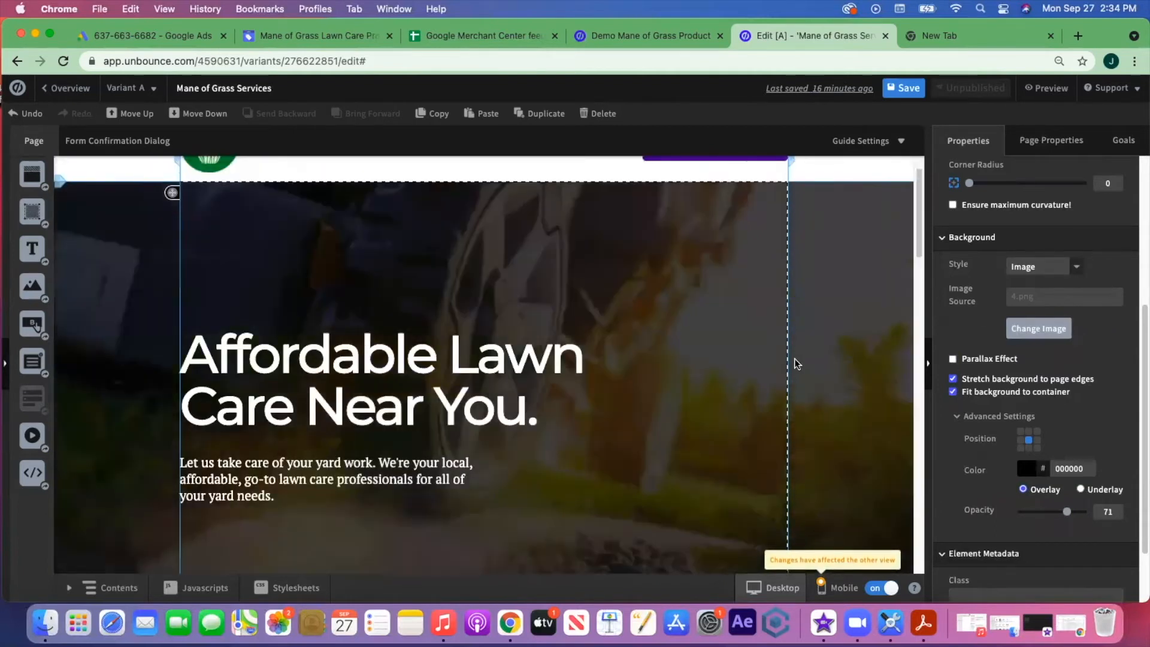
scroll(648, 357, down, 5)
scroll(665, 354, up, 6)
scroll(665, 354, down, 1)
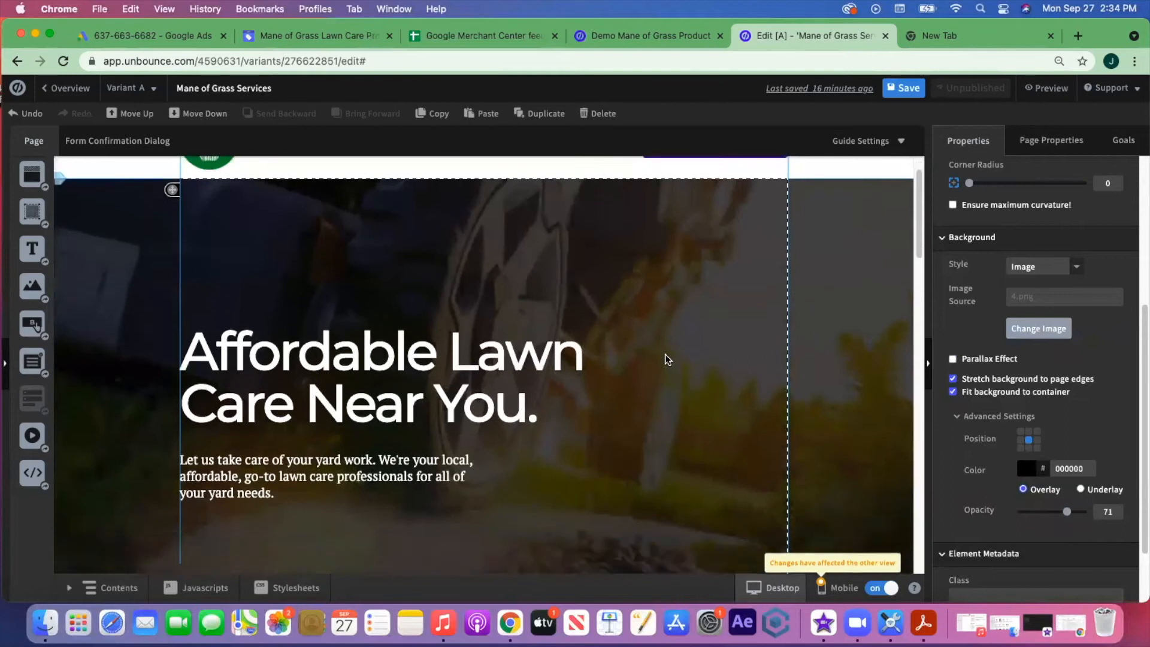
scroll(665, 354, down, 1)
click(952, 359)
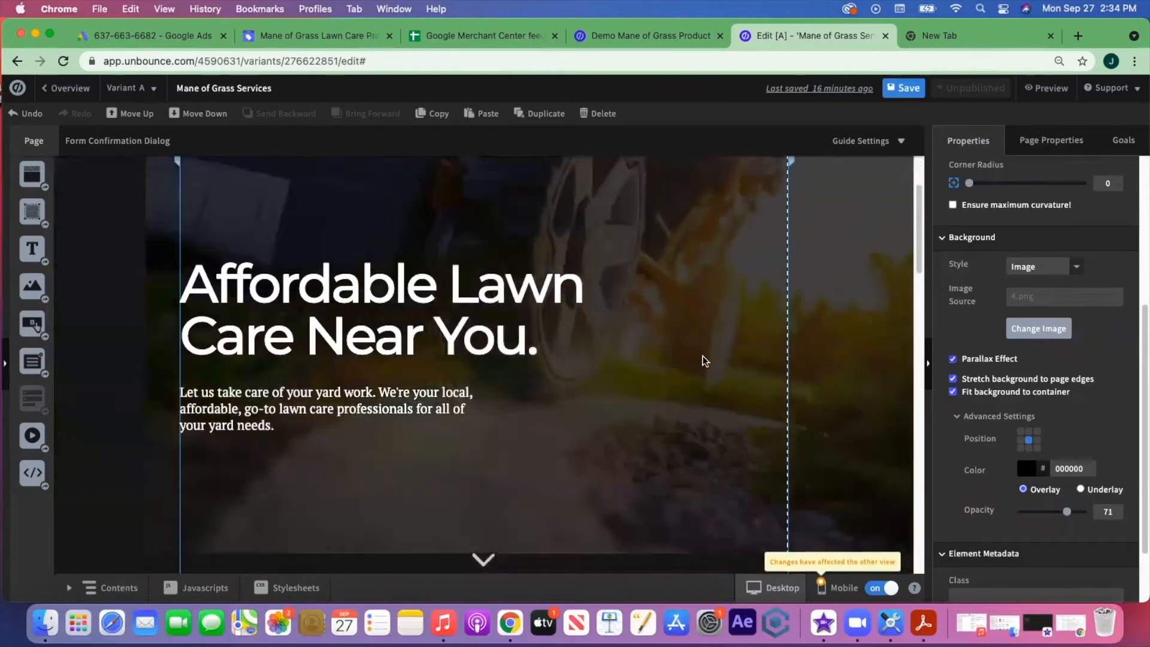
scroll(688, 354, up, 3)
scroll(689, 354, down, 10)
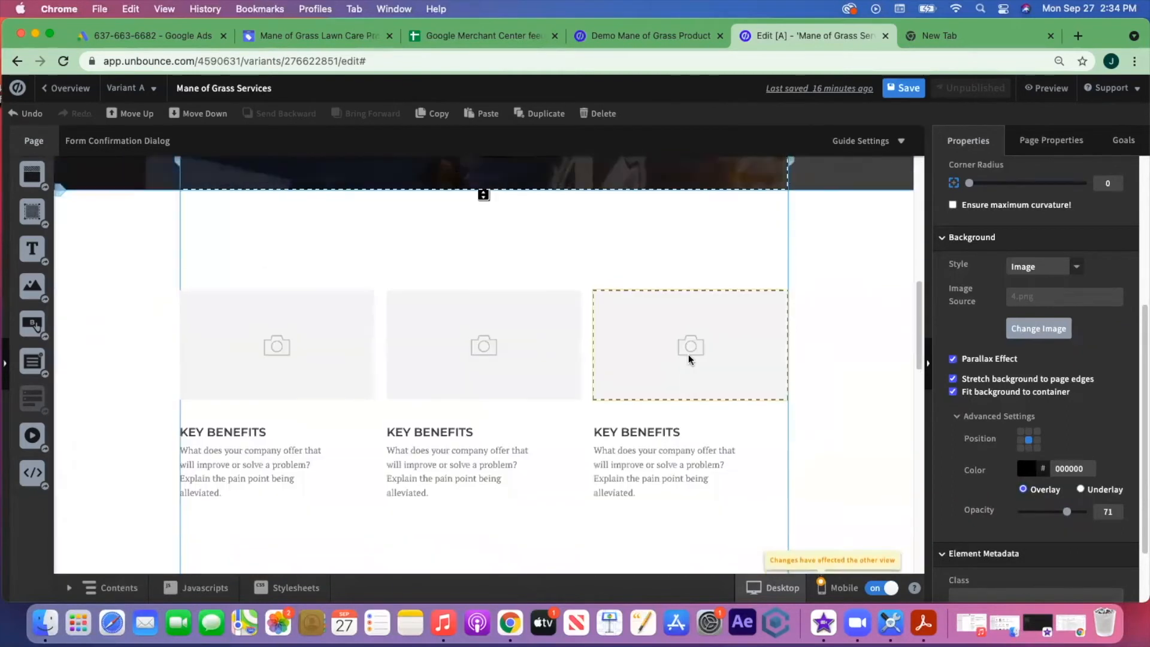
scroll(688, 354, up, 10)
scroll(688, 354, down, 5)
scroll(688, 354, up, 1)
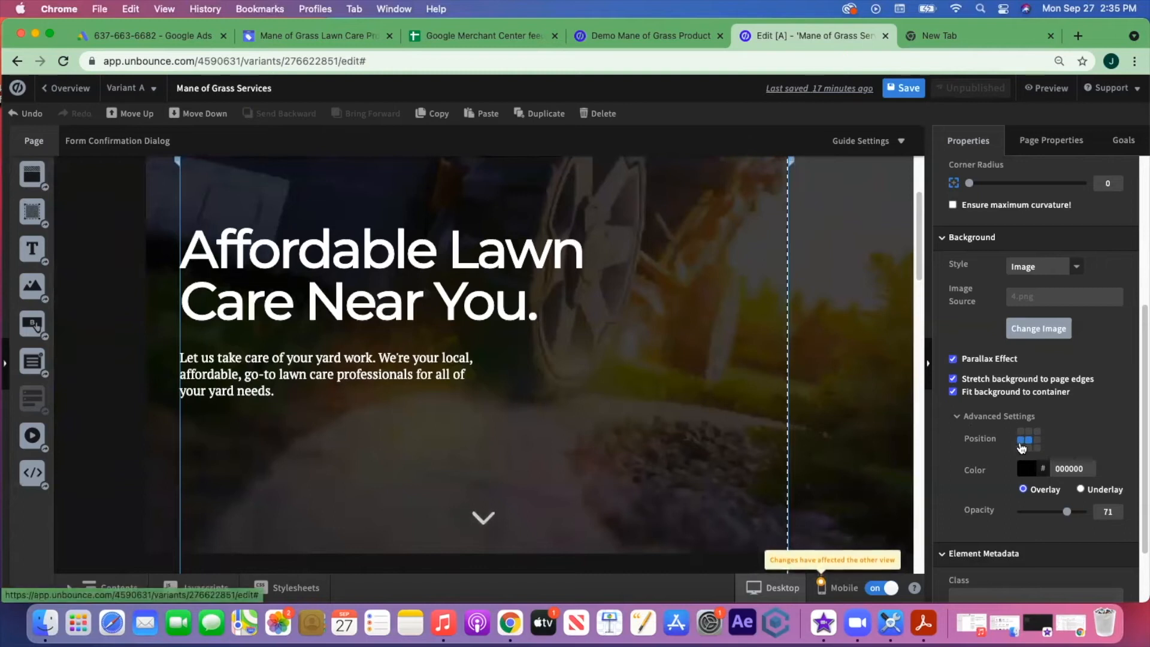
click(1020, 439)
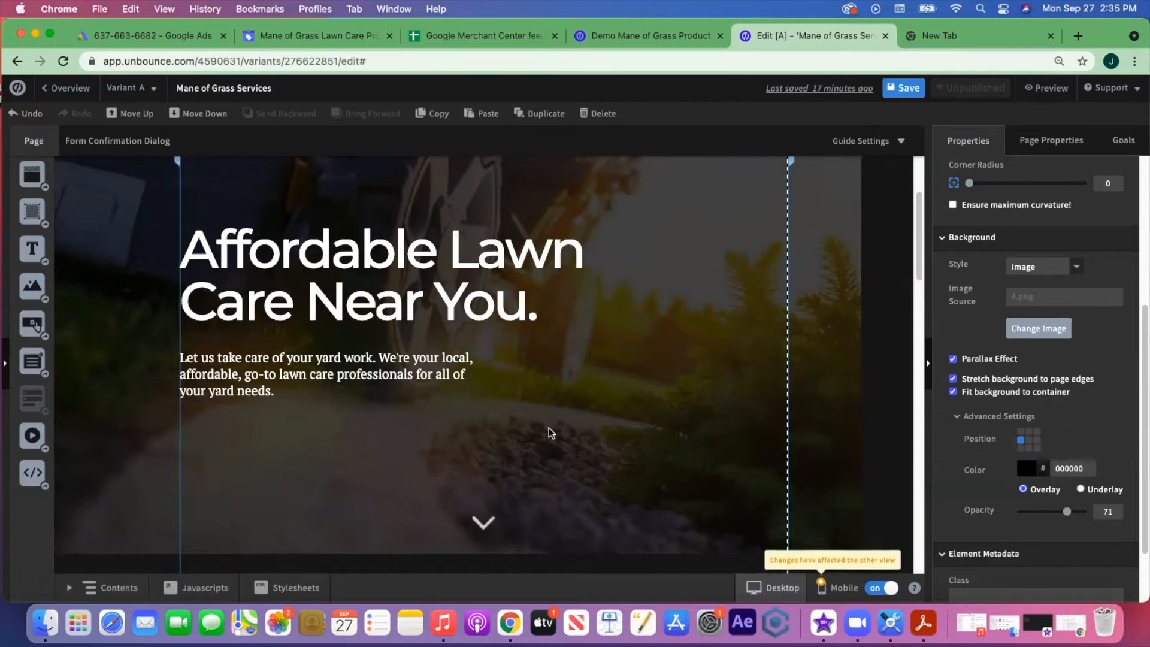
scroll(679, 412, up, 3)
scroll(680, 417, down, 9)
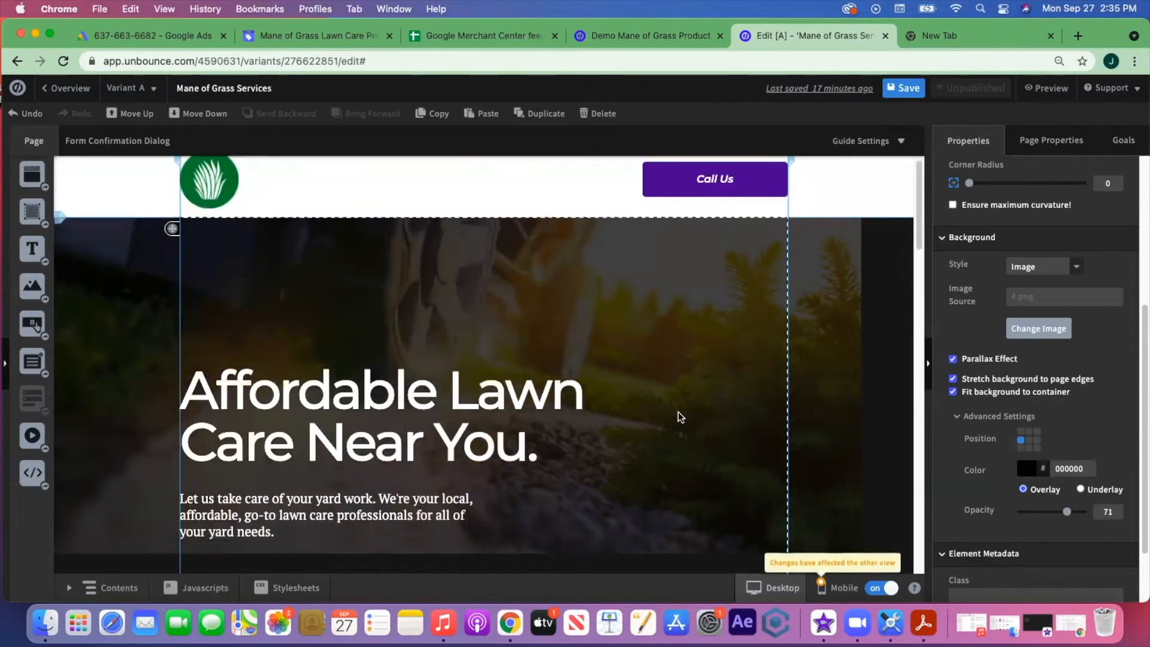
scroll(680, 417, up, 9)
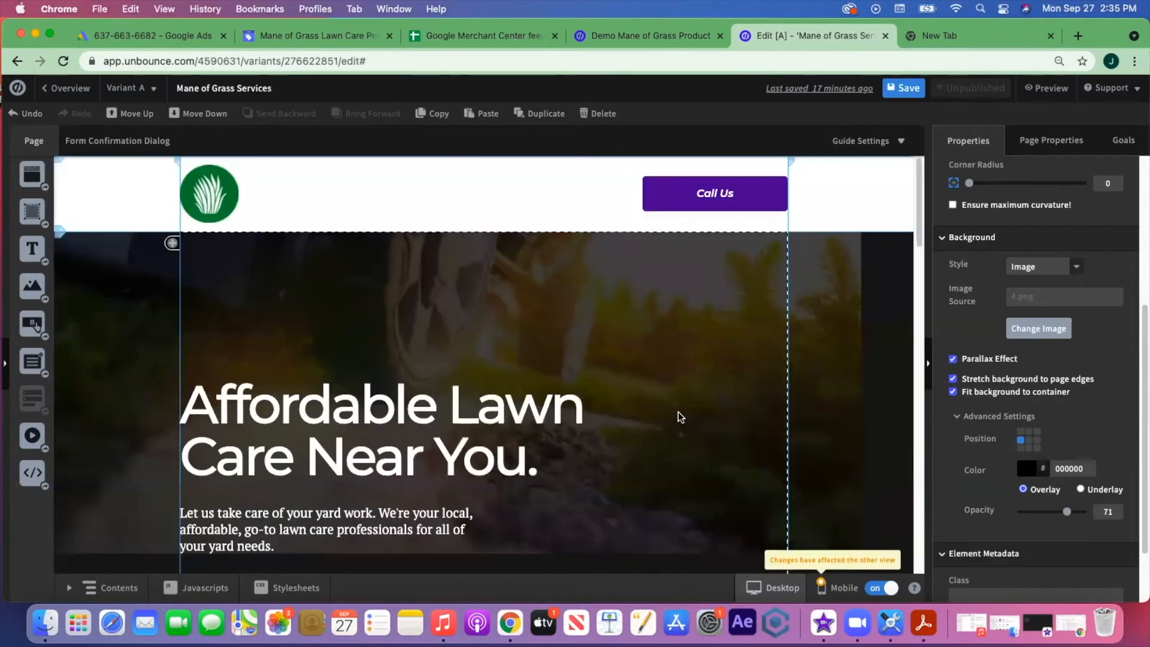
click(1021, 432)
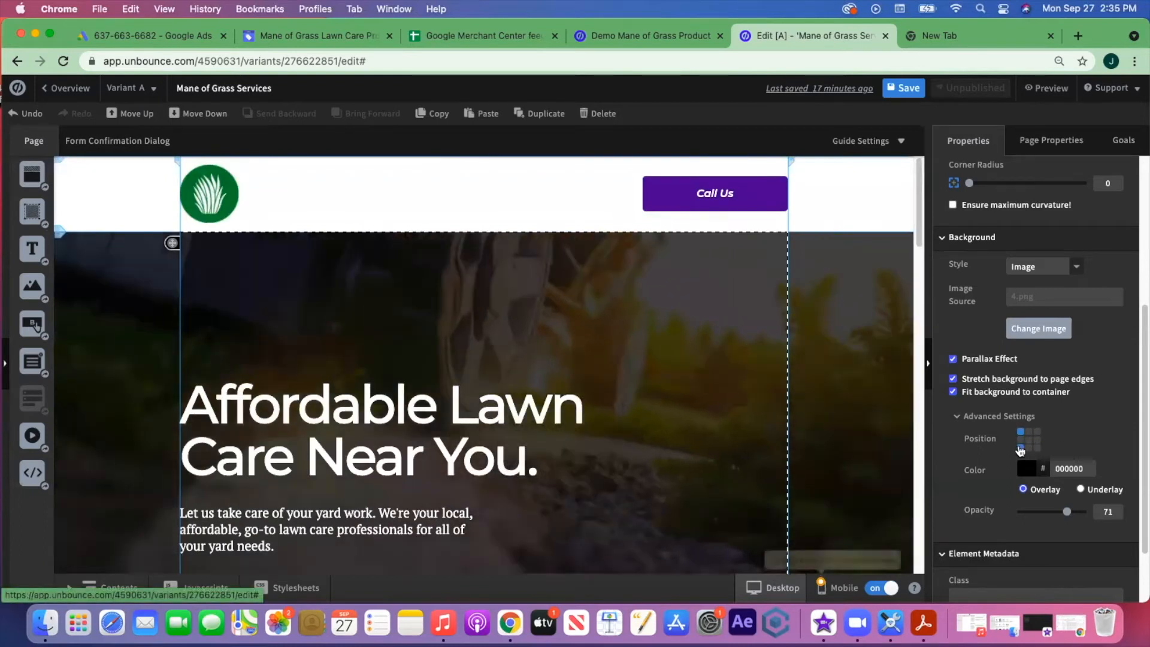
click(1021, 447)
scroll(643, 466, down, 4)
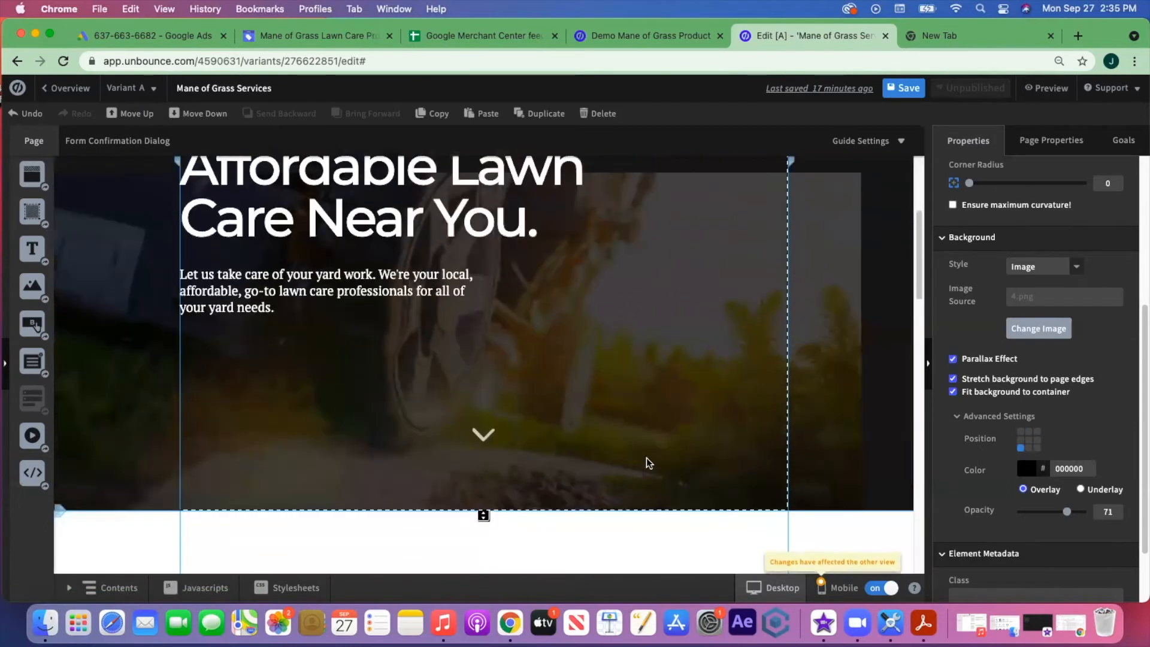
scroll(655, 435, up, 4)
scroll(655, 435, down, 10)
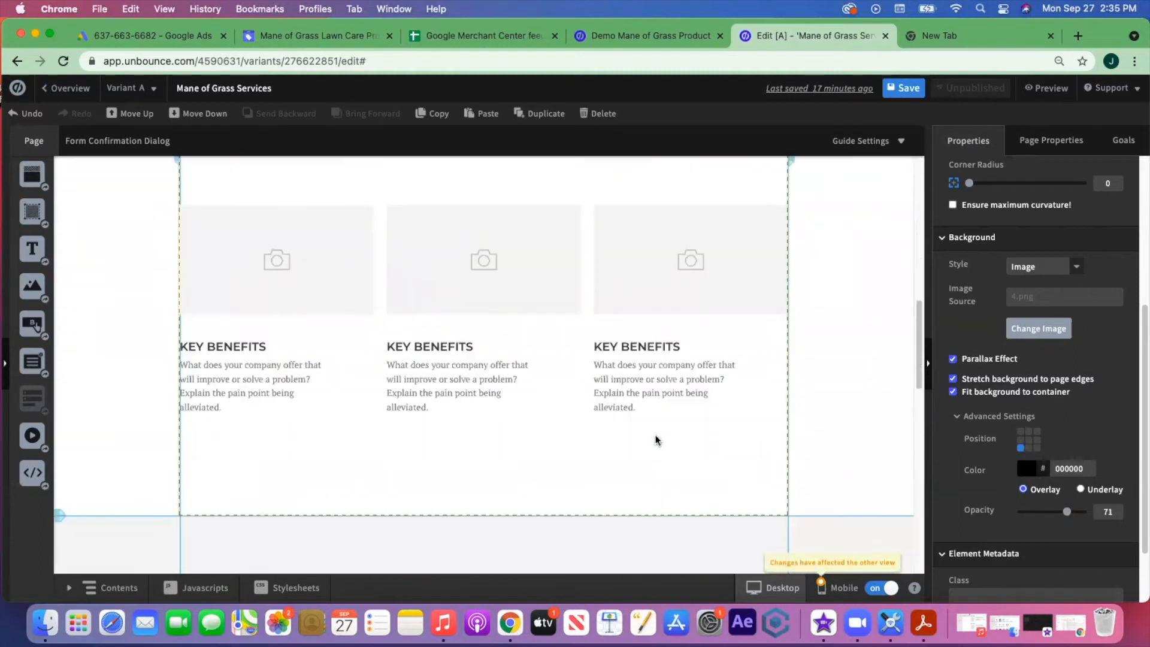
scroll(655, 436, up, 7)
scroll(657, 440, up, 4)
scroll(658, 441, down, 8)
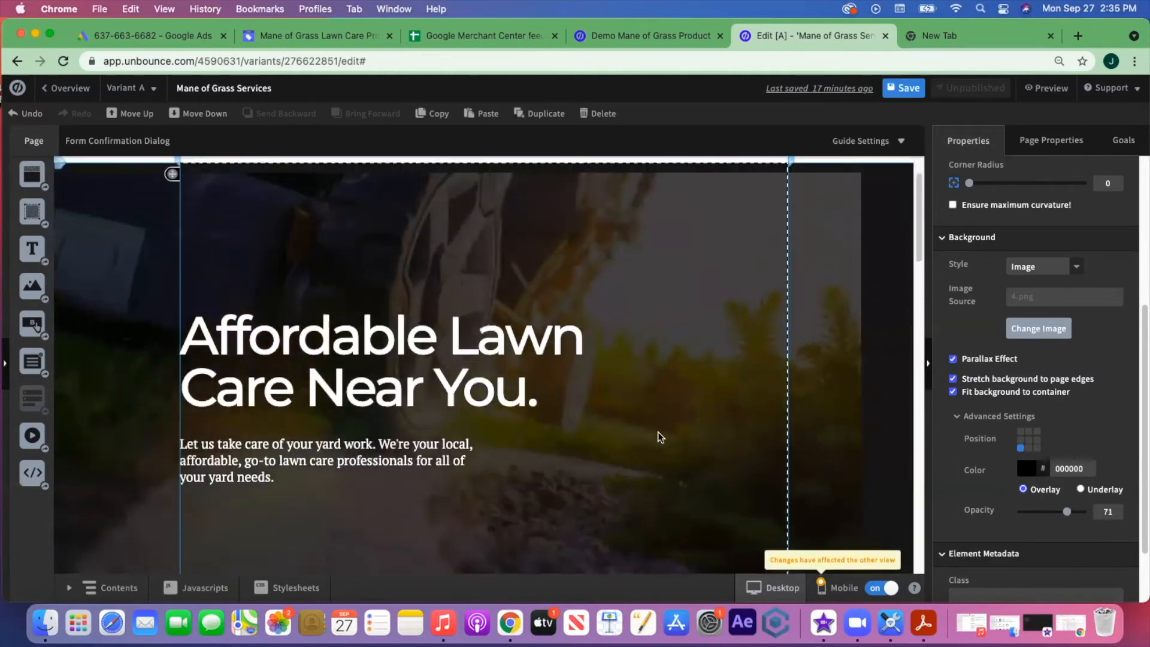
scroll(658, 436, down, 3)
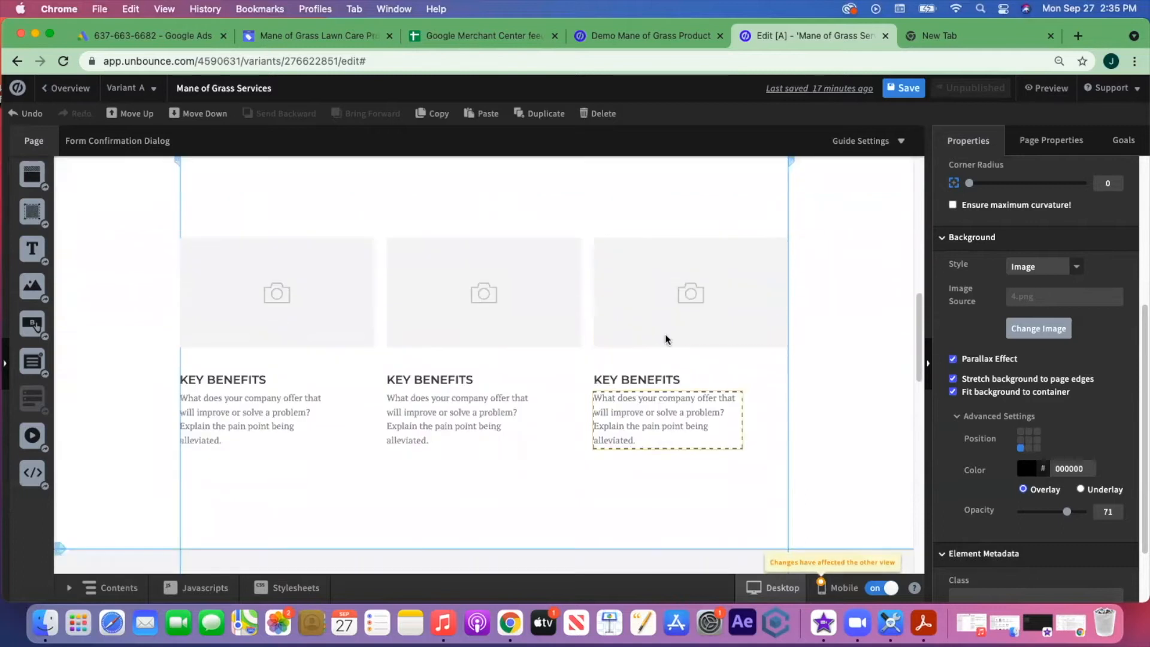
scroll(617, 483, up, 10)
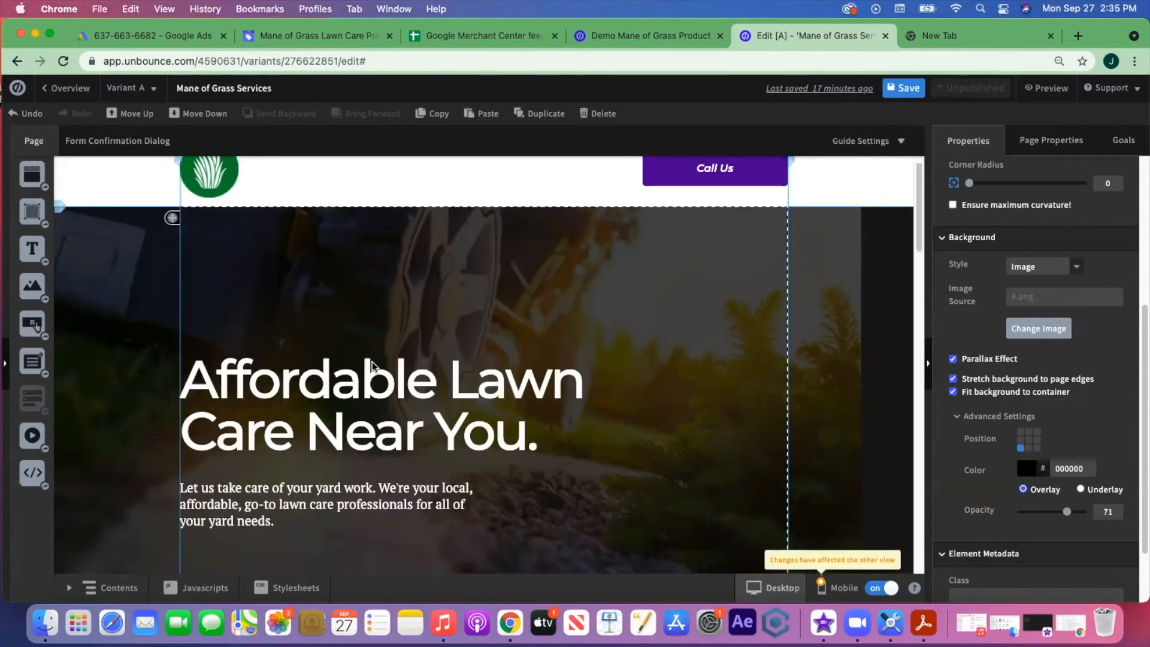
scroll(643, 333, down, 2)
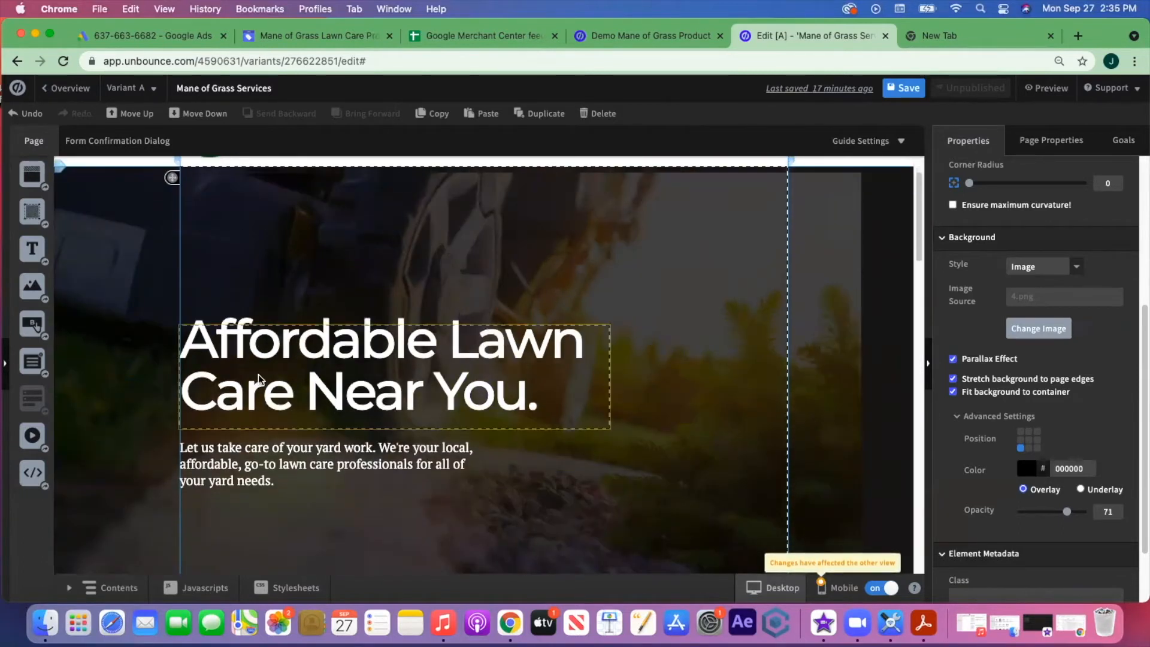
scroll(671, 457, down, 8)
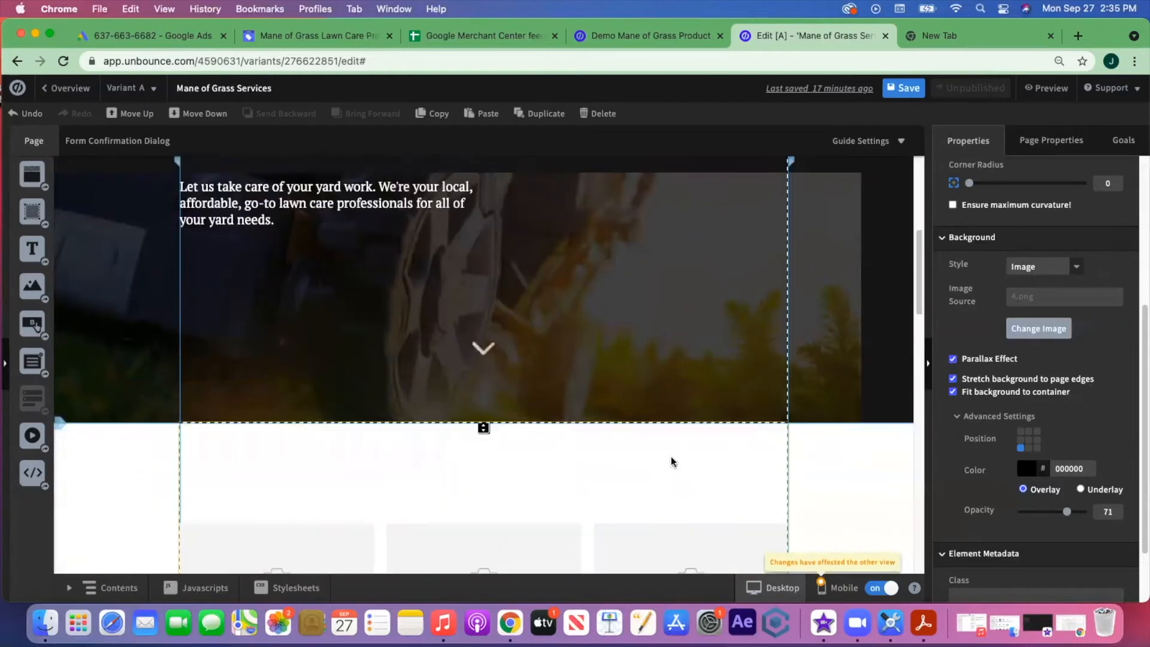
scroll(665, 452, down, 4)
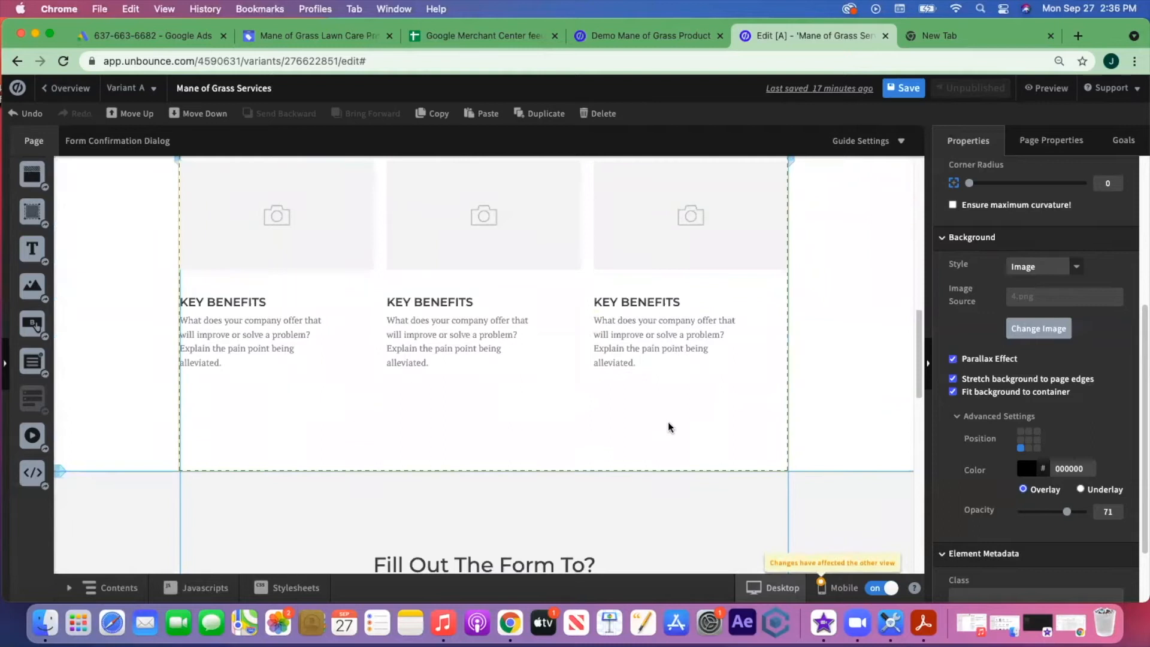
scroll(669, 426, up, 3)
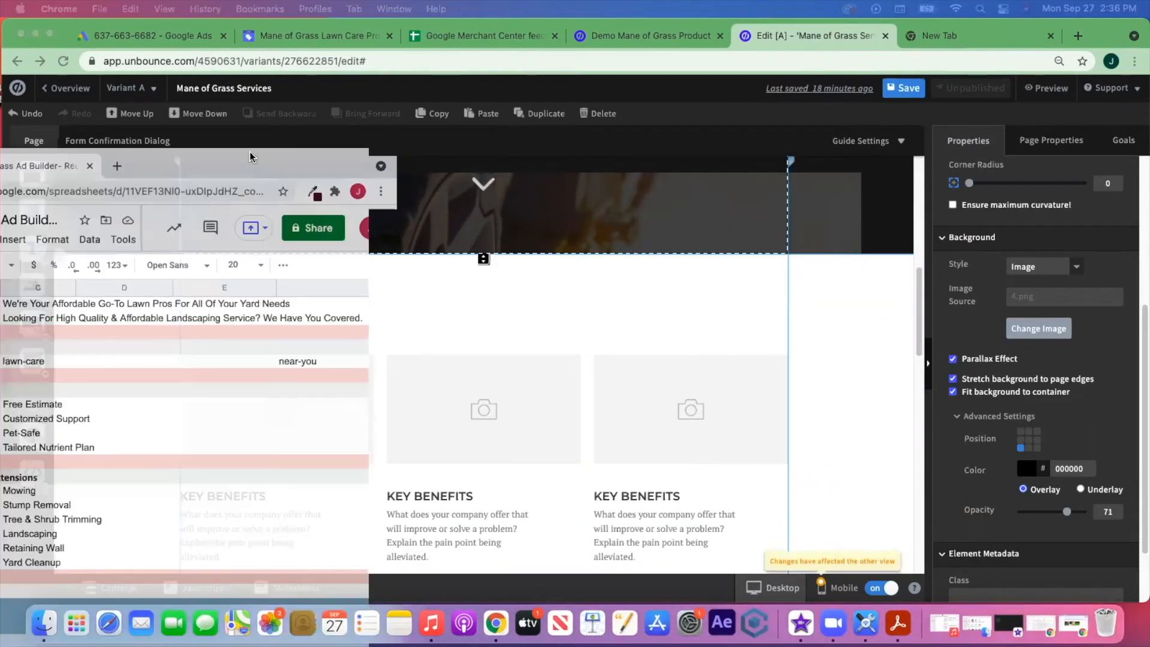
drag(161, 159, 865, 33)
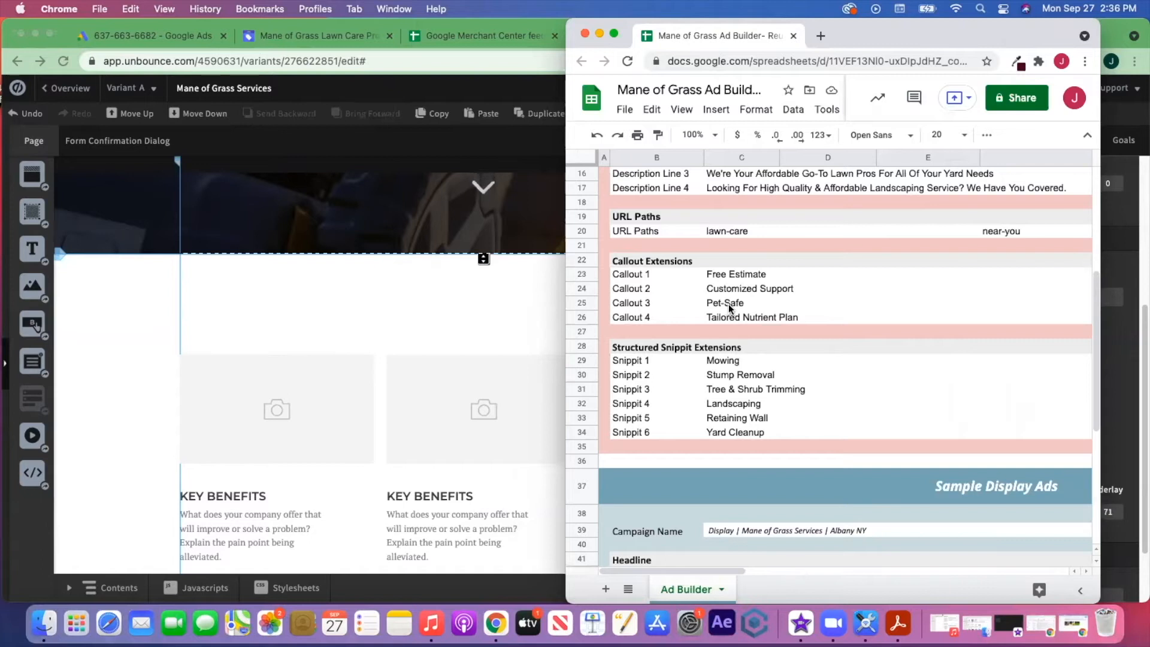
drag(873, 41, 948, 447)
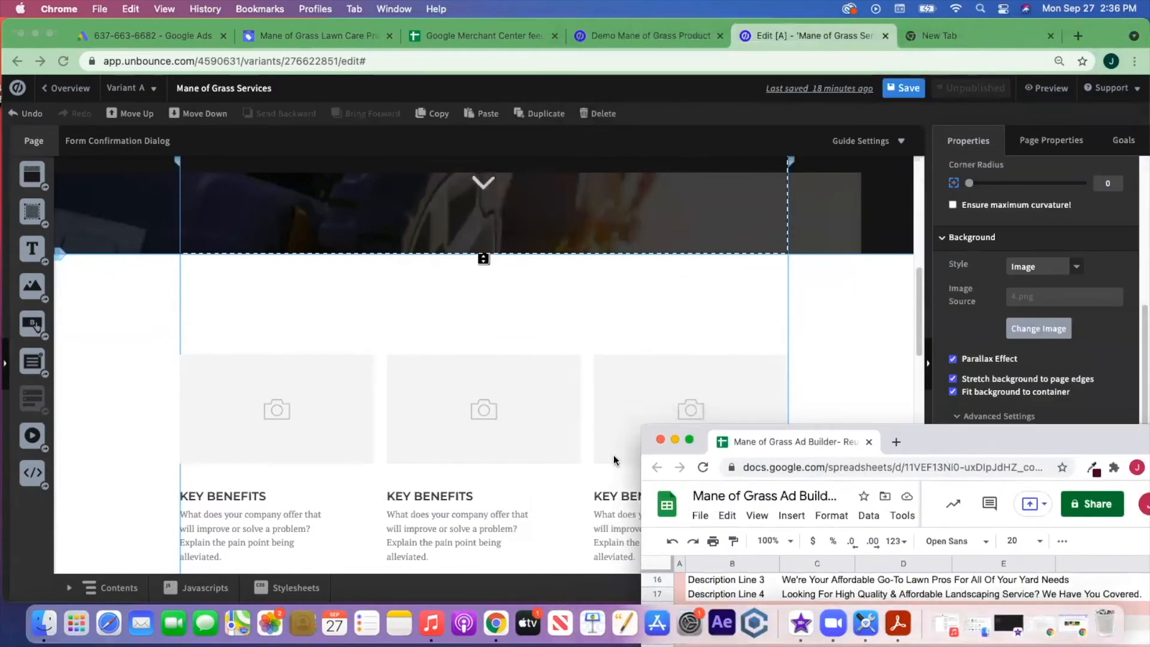
drag(1023, 443, 0, 120)
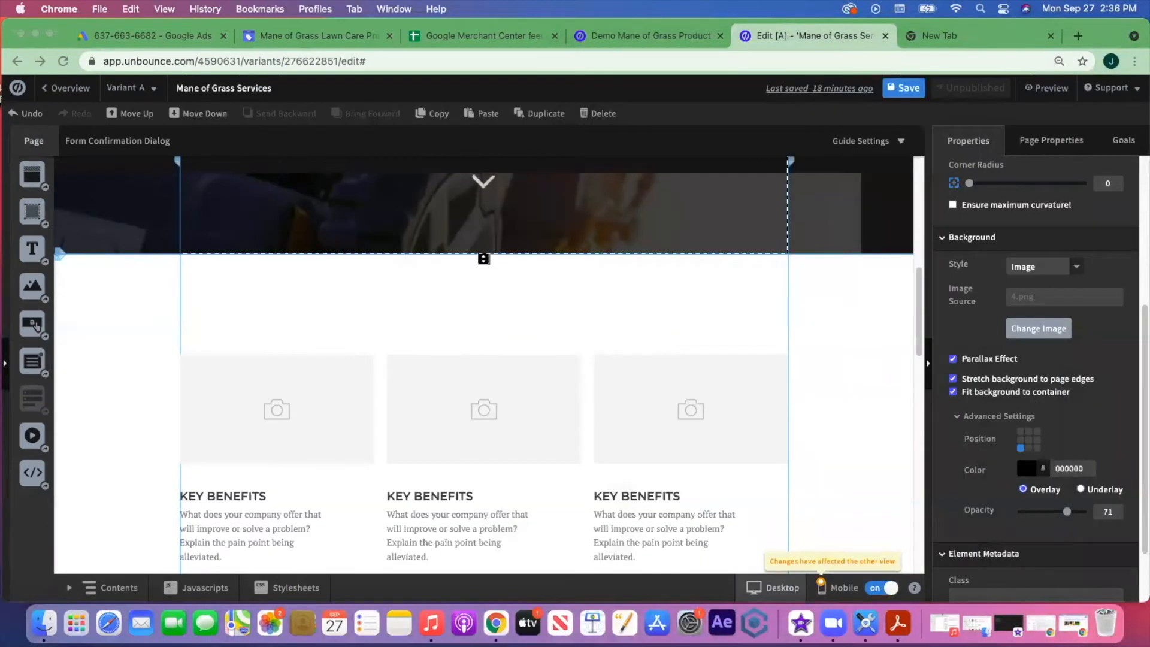
scroll(760, 343, down, 5)
- Clear the first column's KEY BENEFITS heading to make room for 'Free Estimate'
scroll(760, 344, up, 2)
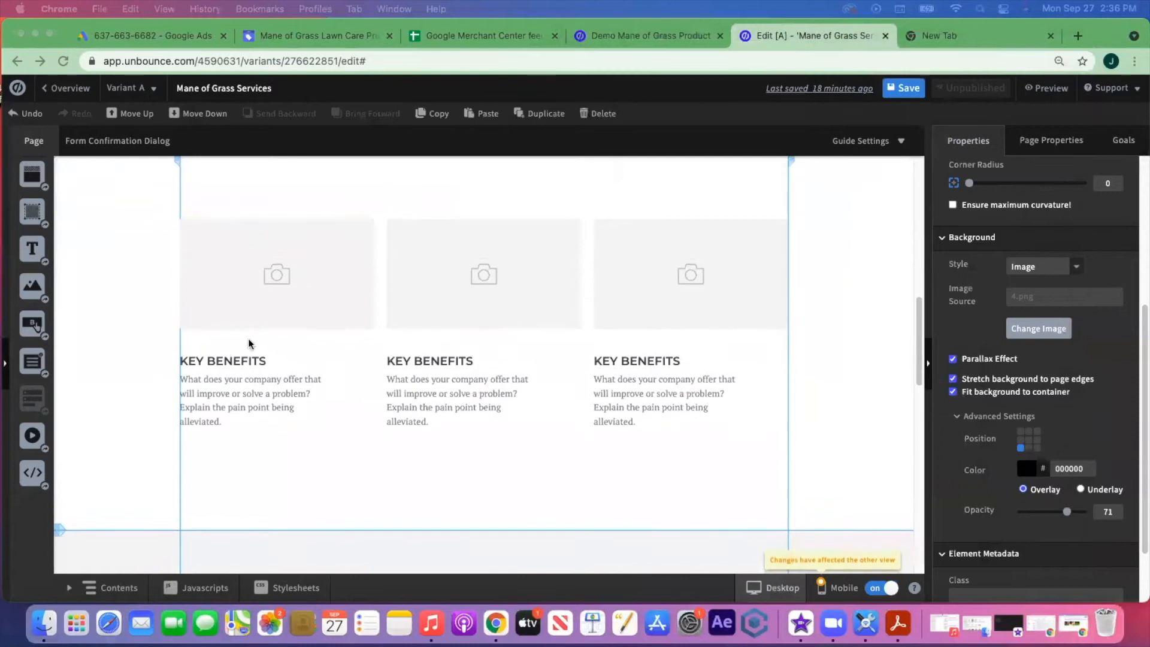
click(233, 360)
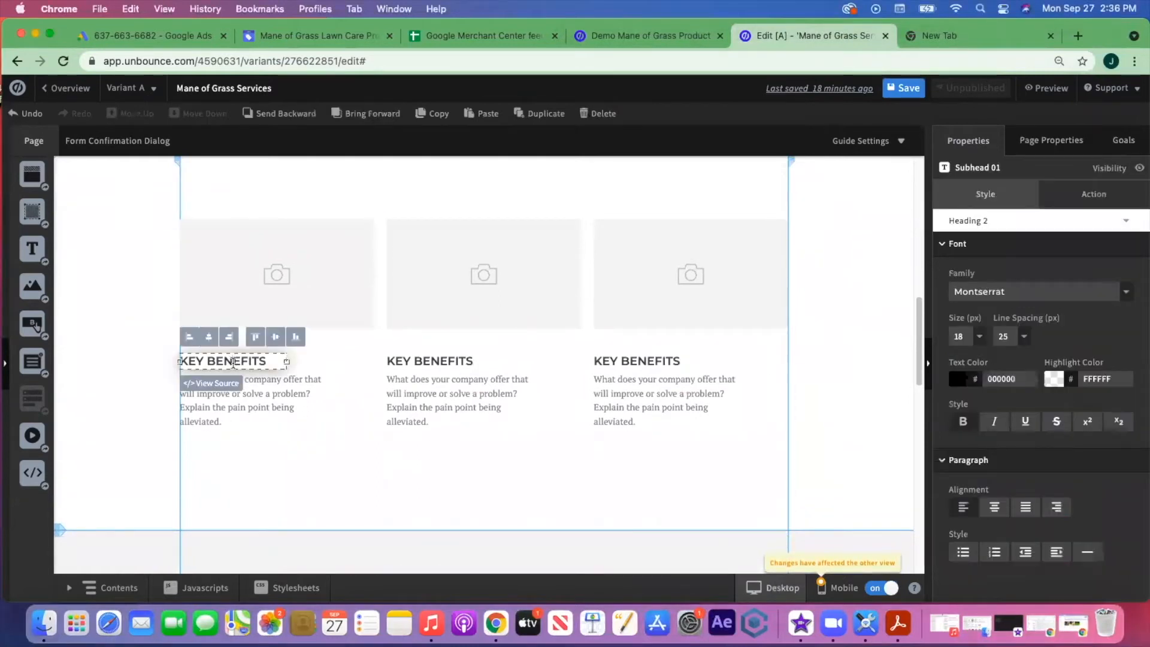
drag(272, 359, 212, 360)
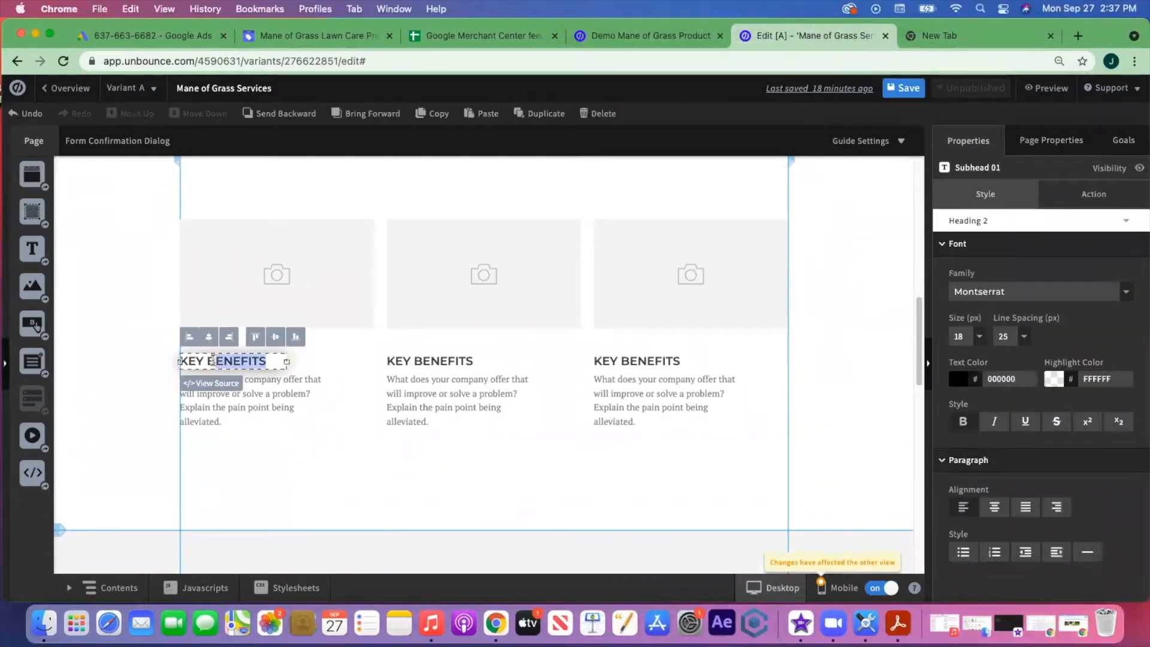
key(BackSpace)
key(BackSpace)
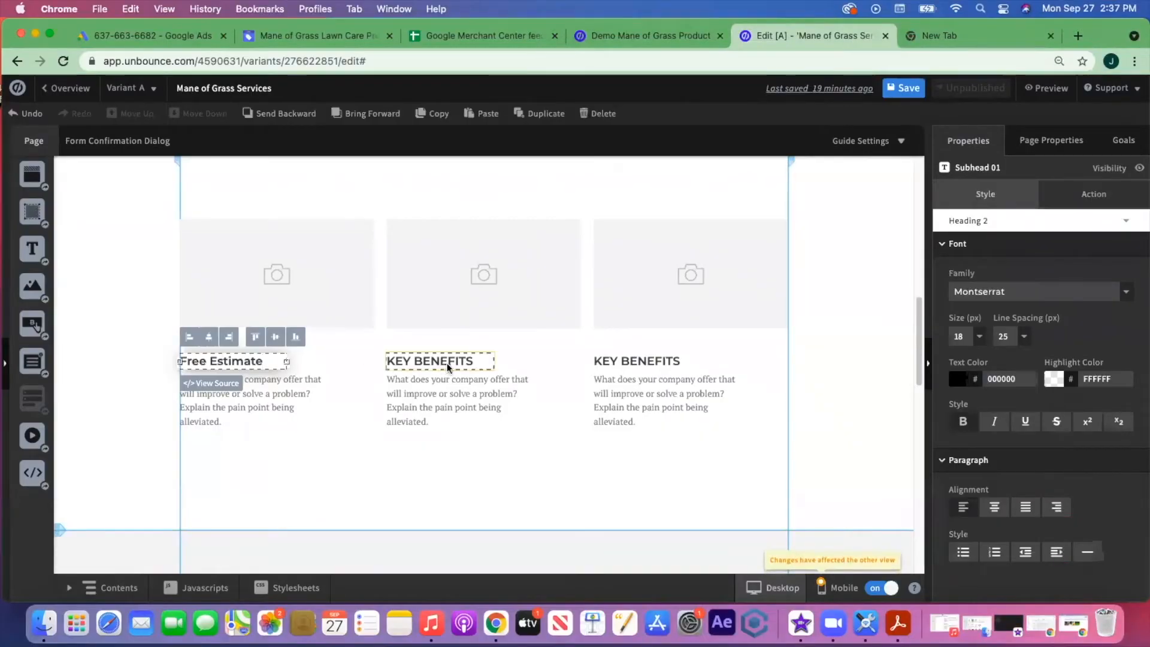
- Retitle the middle column 'Customized Support' and widen its heading to fit one line
double_click(473, 361)
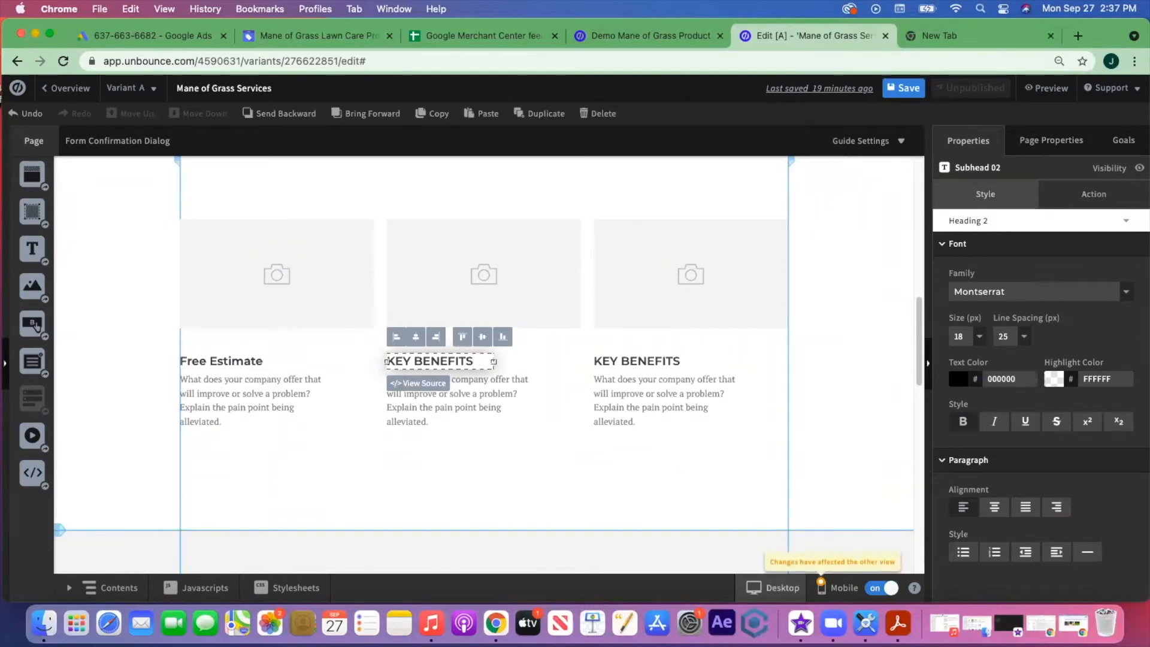
key(BackSpace)
key(BackSpace)
key(BackSpace)
key(BackSpace)
key(BackSpace)
key(BackSpace)
key(BackSpace)
key(BackSpace)
key(BackSpace)
key(BackSpace)
key(BackSpace)
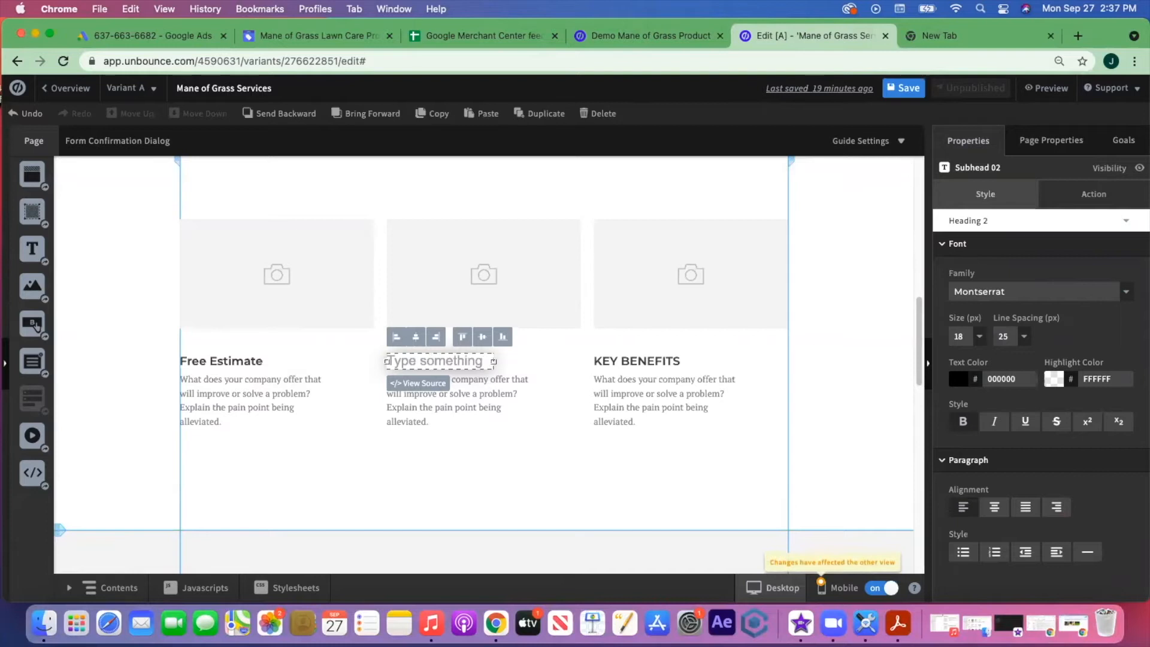
text(Customized)
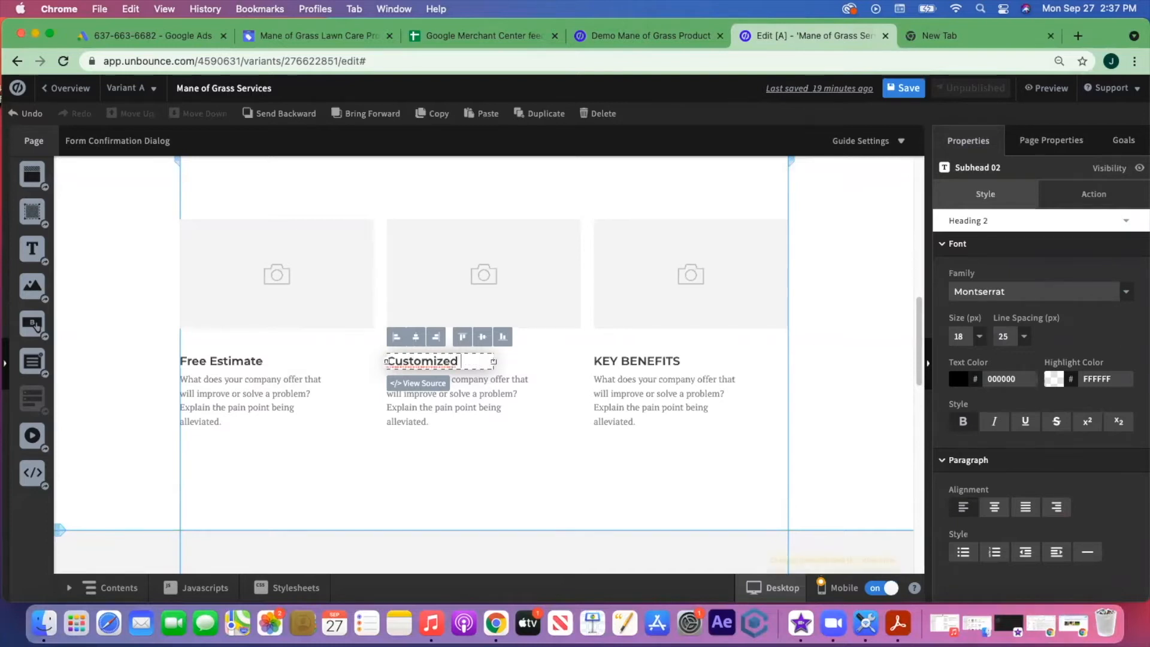
text( Support)
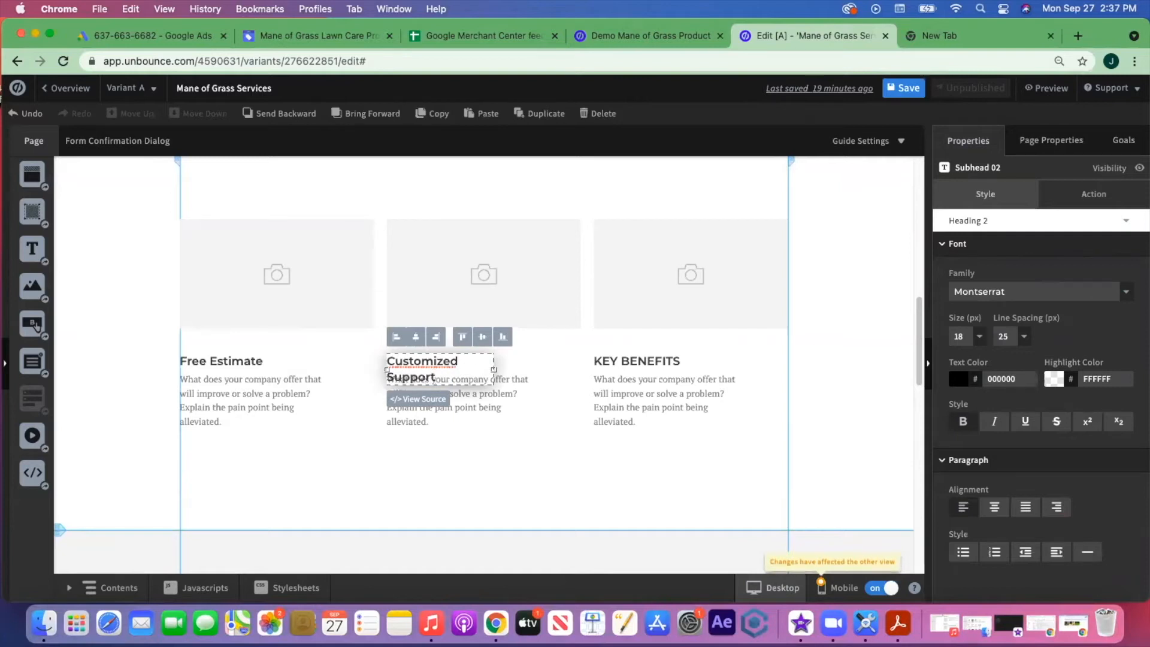
drag(494, 370, 514, 369)
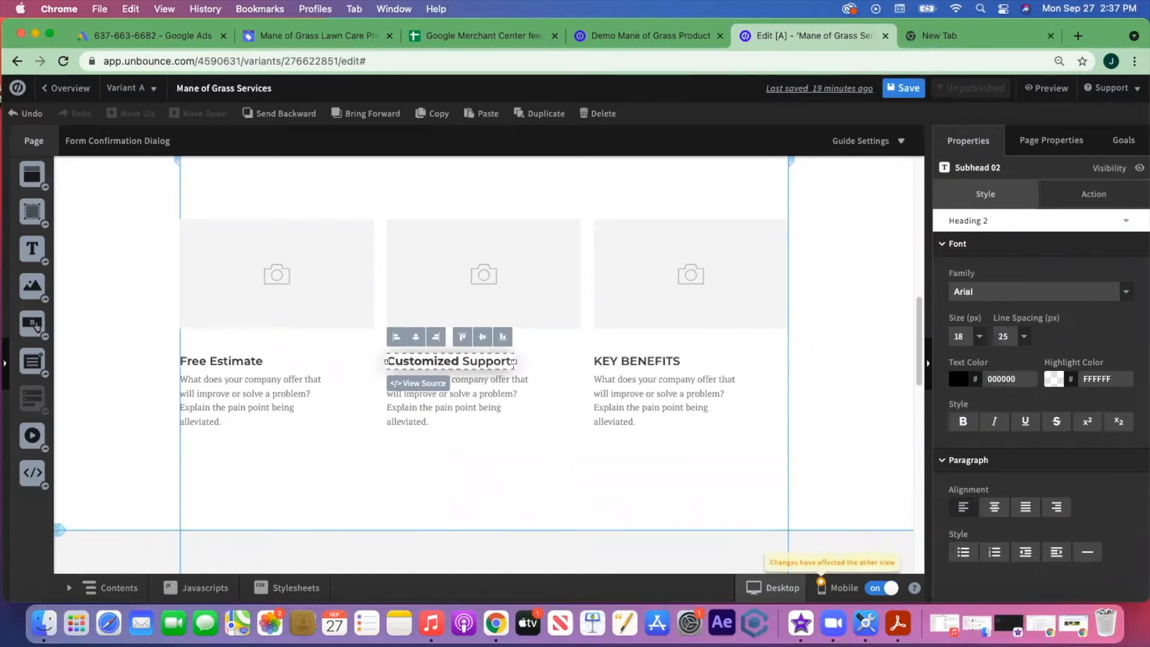
click(557, 426)
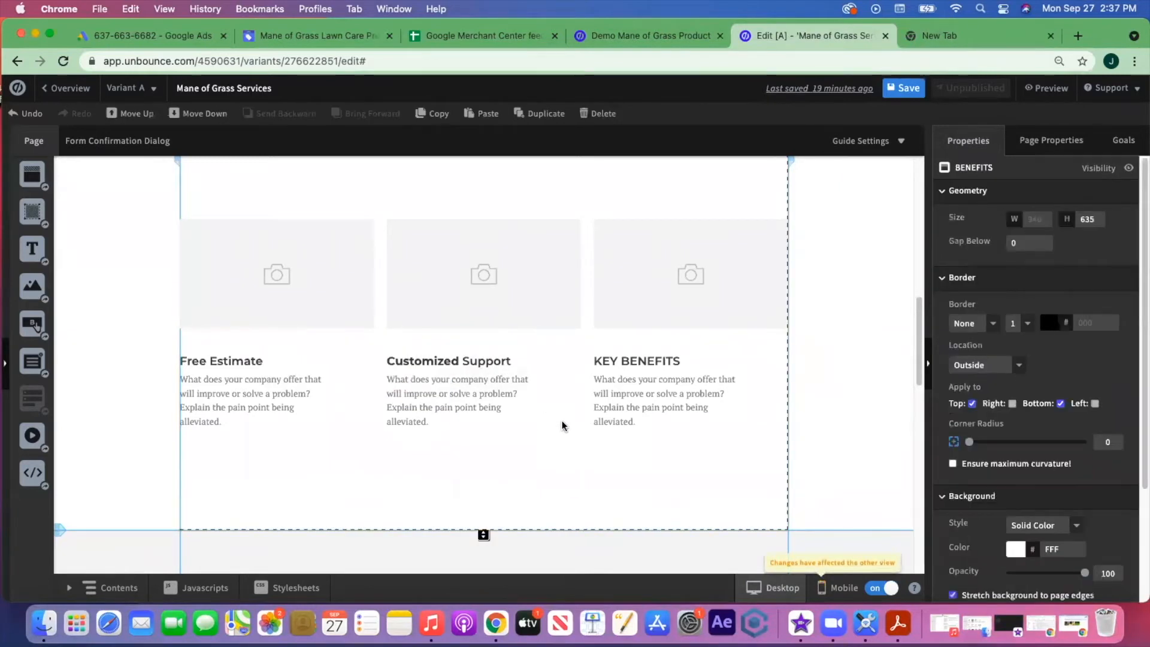
click(464, 367)
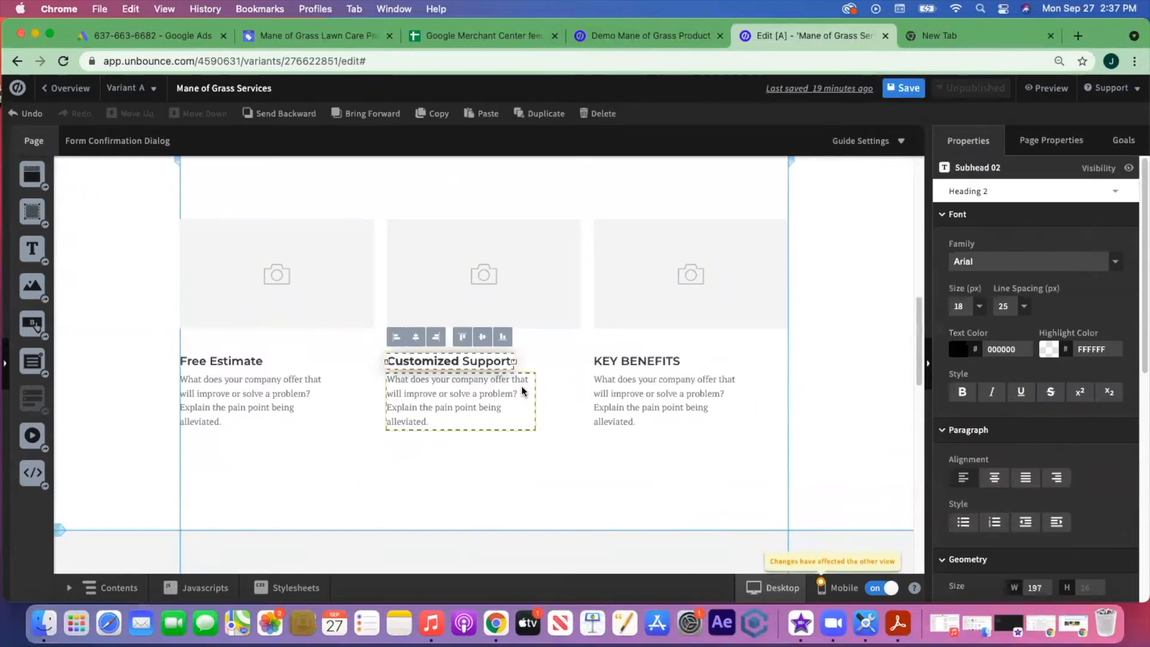
- Retitle the third column's heading 'Pet-Safe'
click(626, 364)
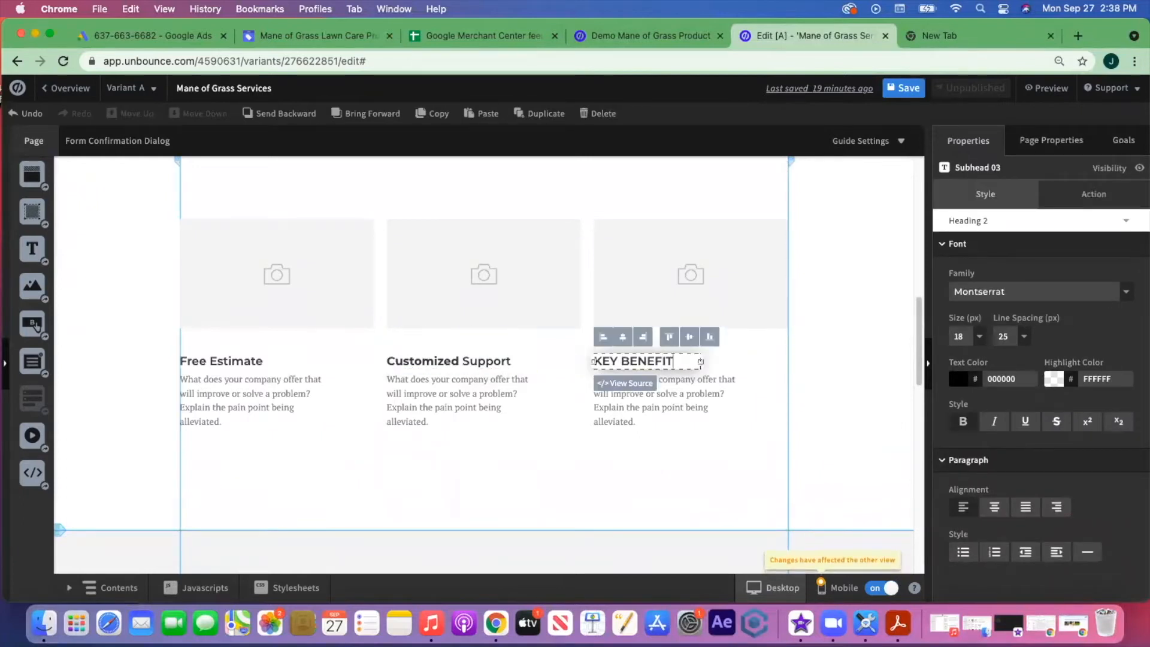
key(BackSpace)
key(BackSpace)
key(BackSpace)
key(BackSpace)
text(Pet-Saf)
click(501, 464)
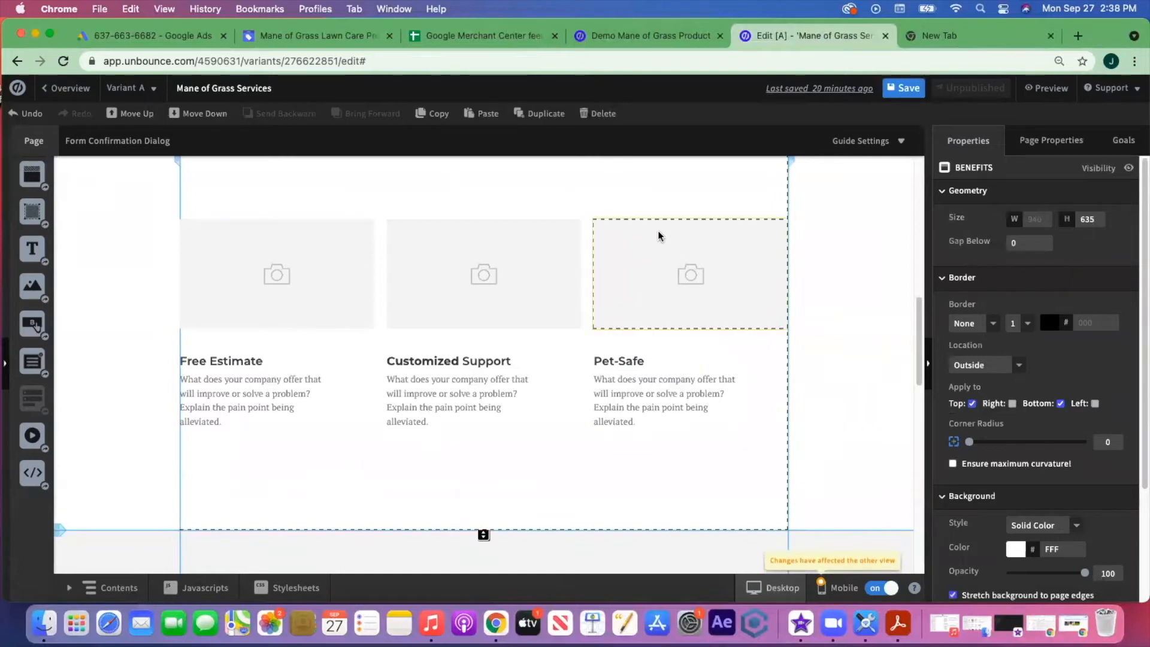
click(659, 253)
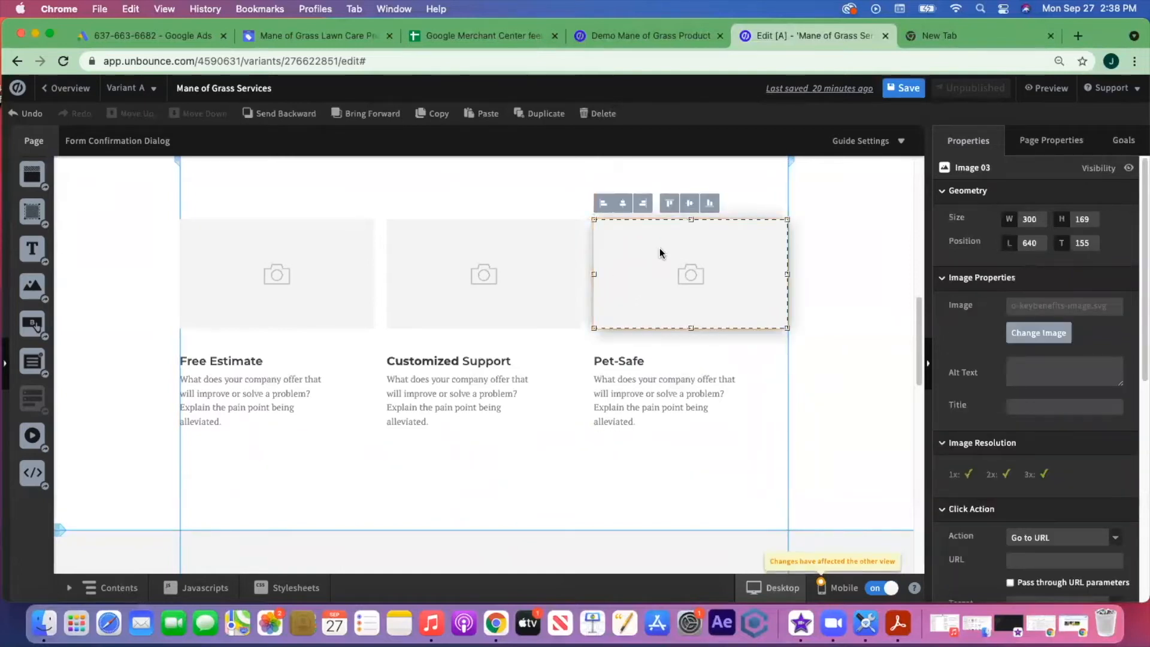
key(super+c)
key(super+v)
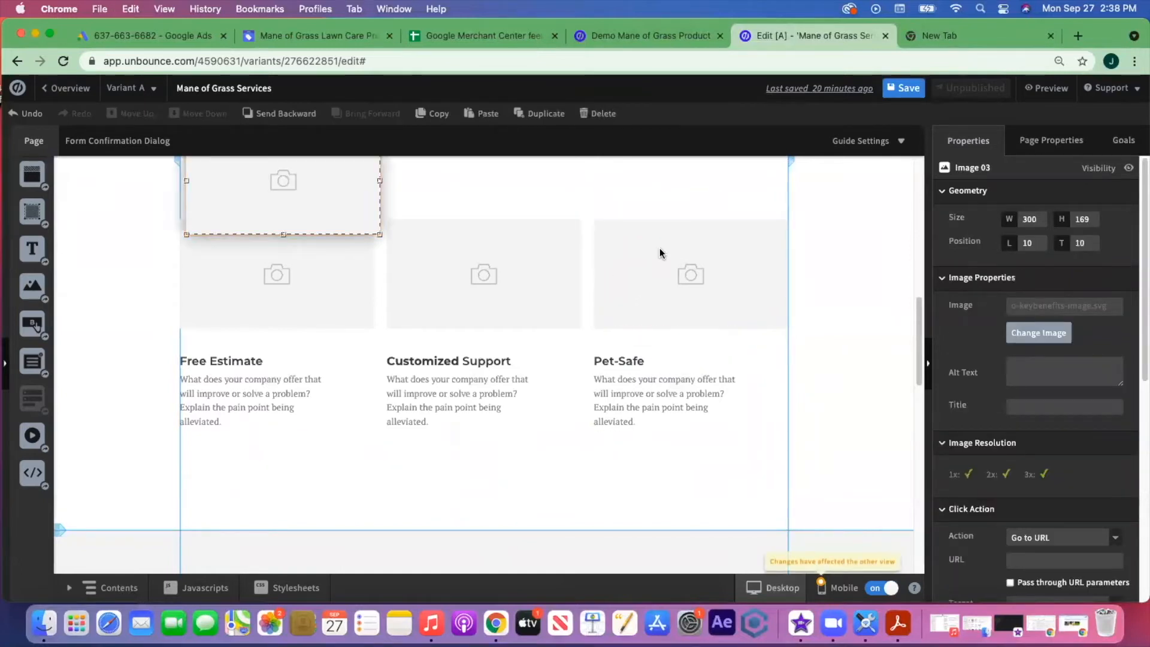
click(632, 361)
key(super+c)
key(super+v)
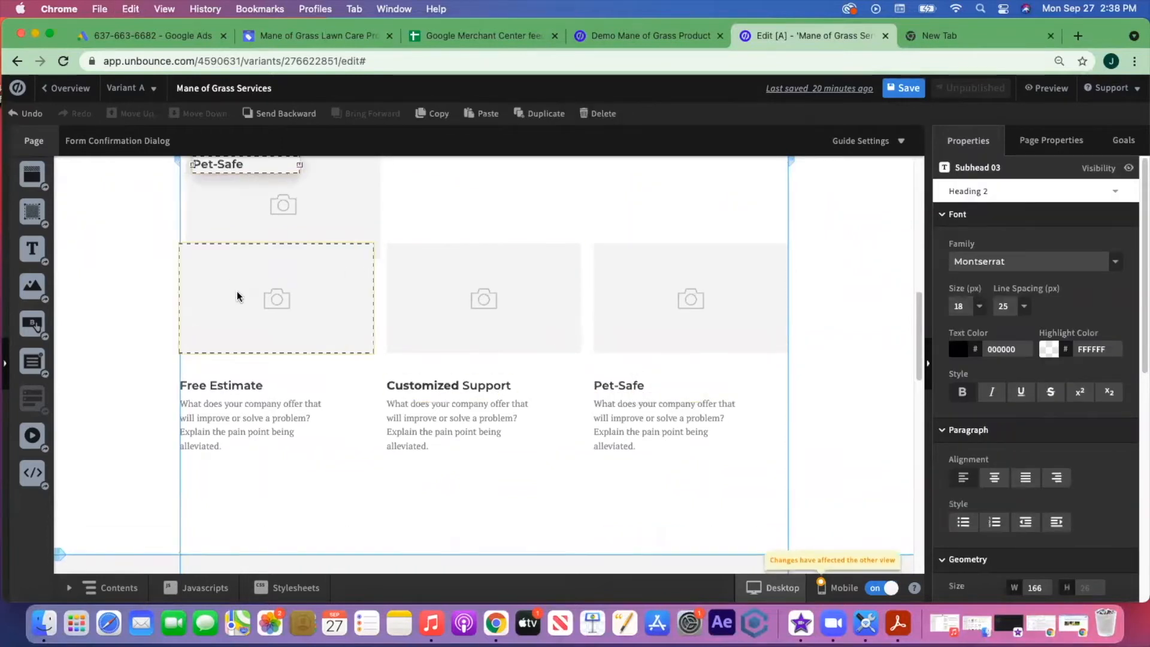
scroll(334, 251, up, 2)
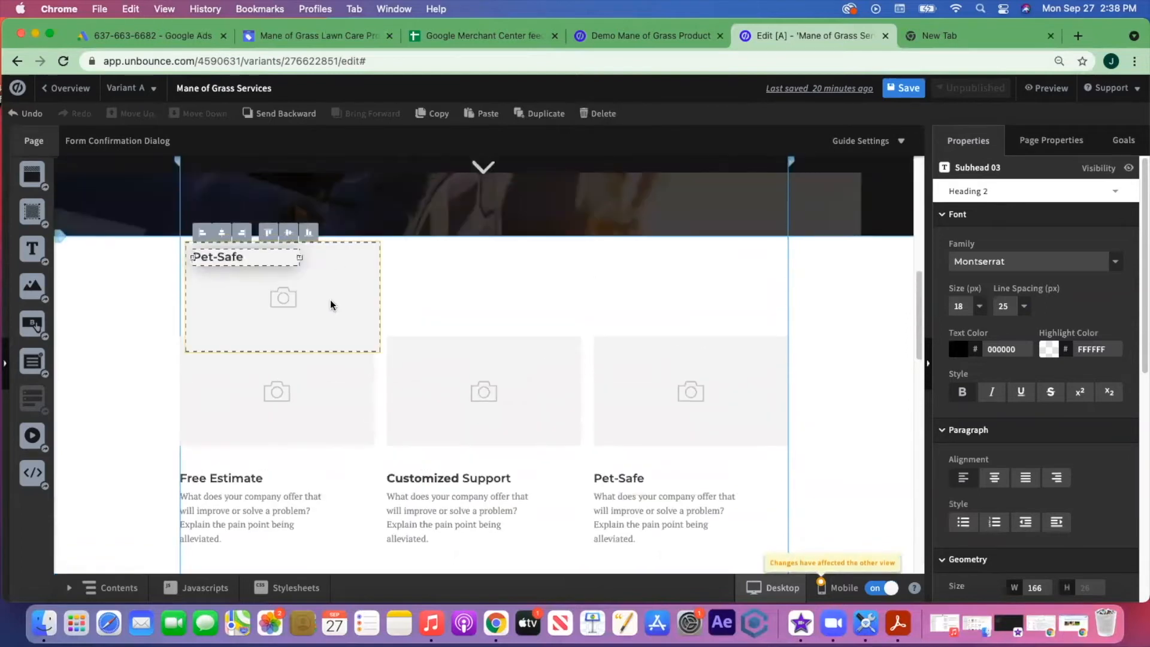
click(329, 300)
key(Delete)
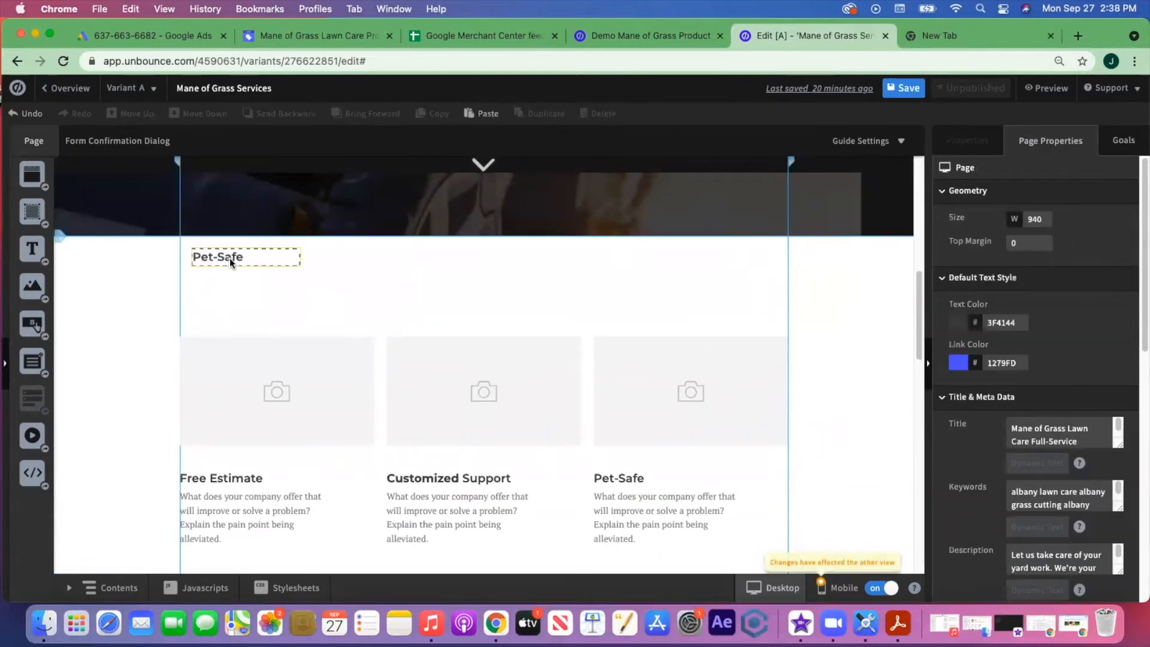
scroll(622, 380, down, 3)
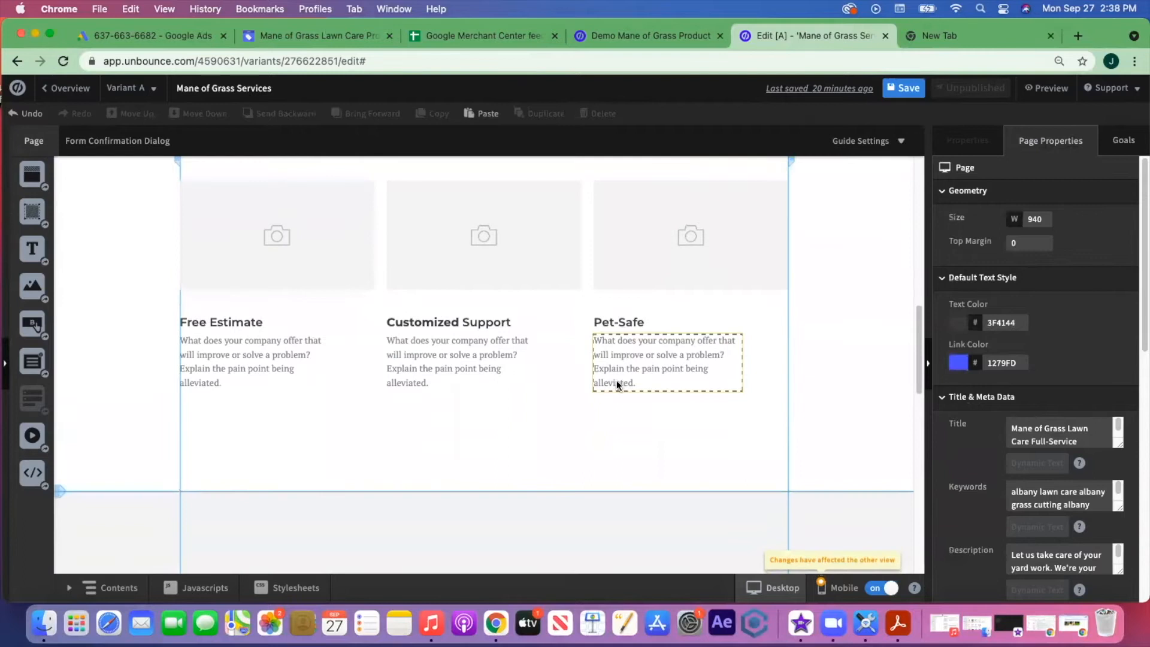
scroll(189, 327, up, 2)
click(358, 427)
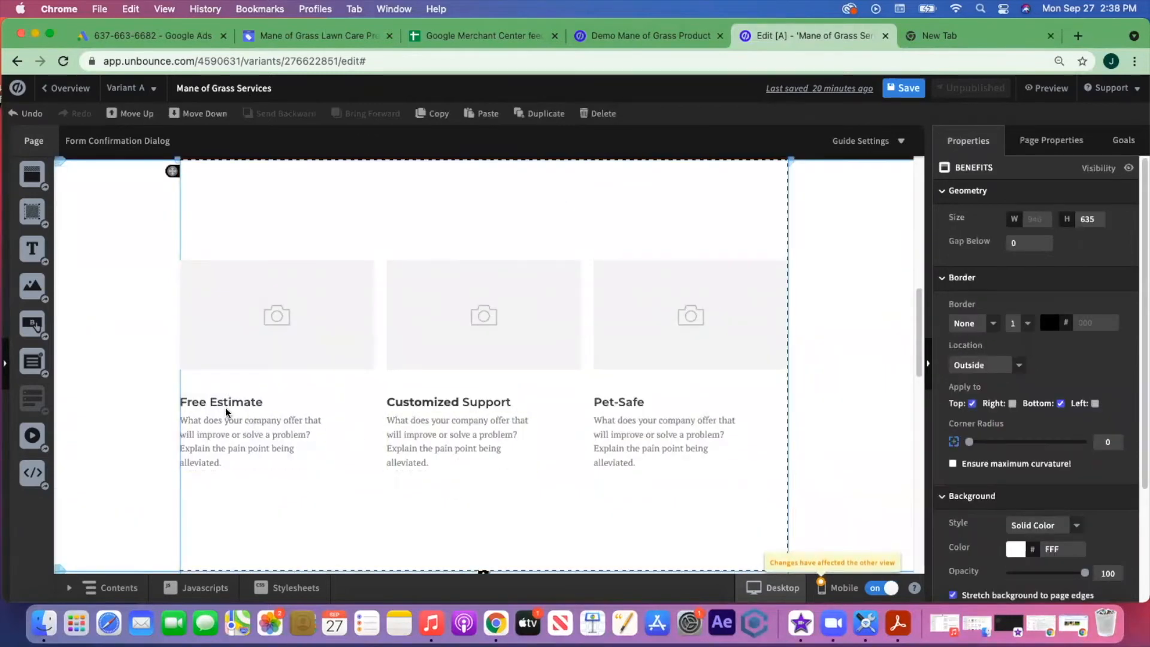
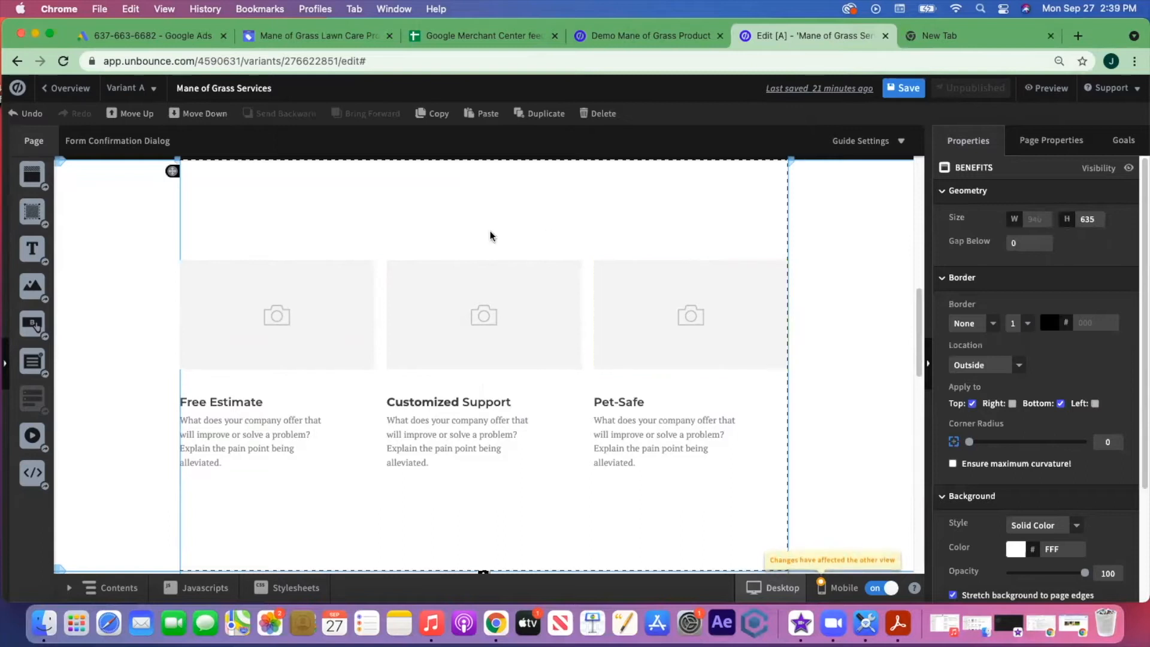
- Replace the left placeholder with checkmark-icon.png, unscaled and resized to 124, above Free Estimate
click(279, 308)
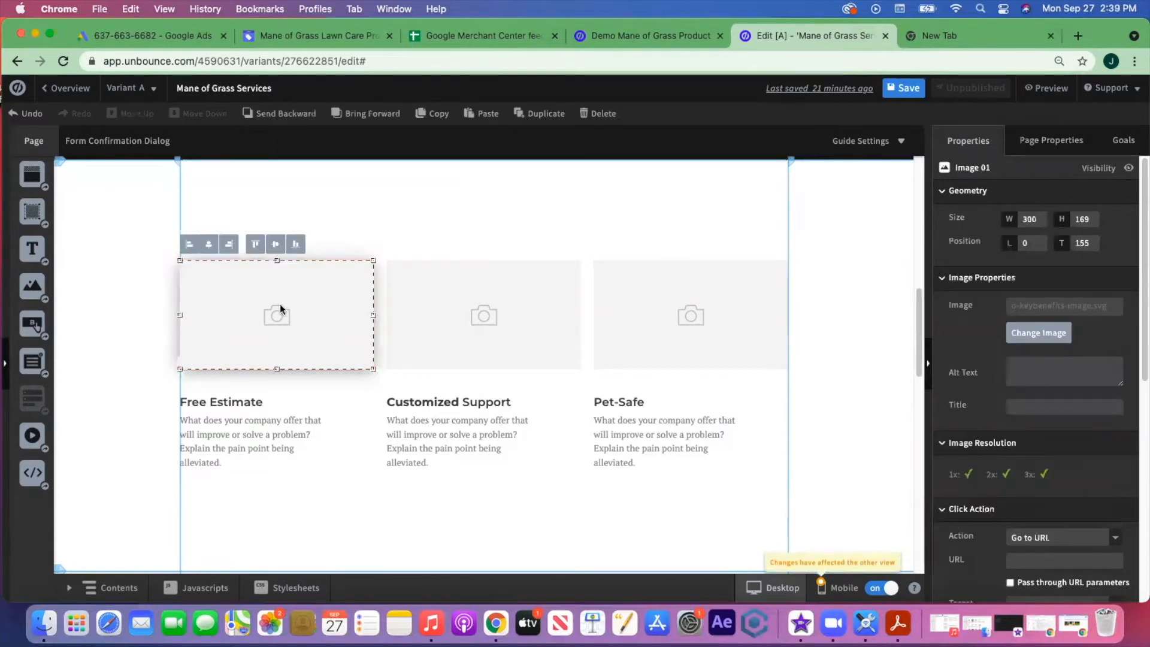
click(1038, 333)
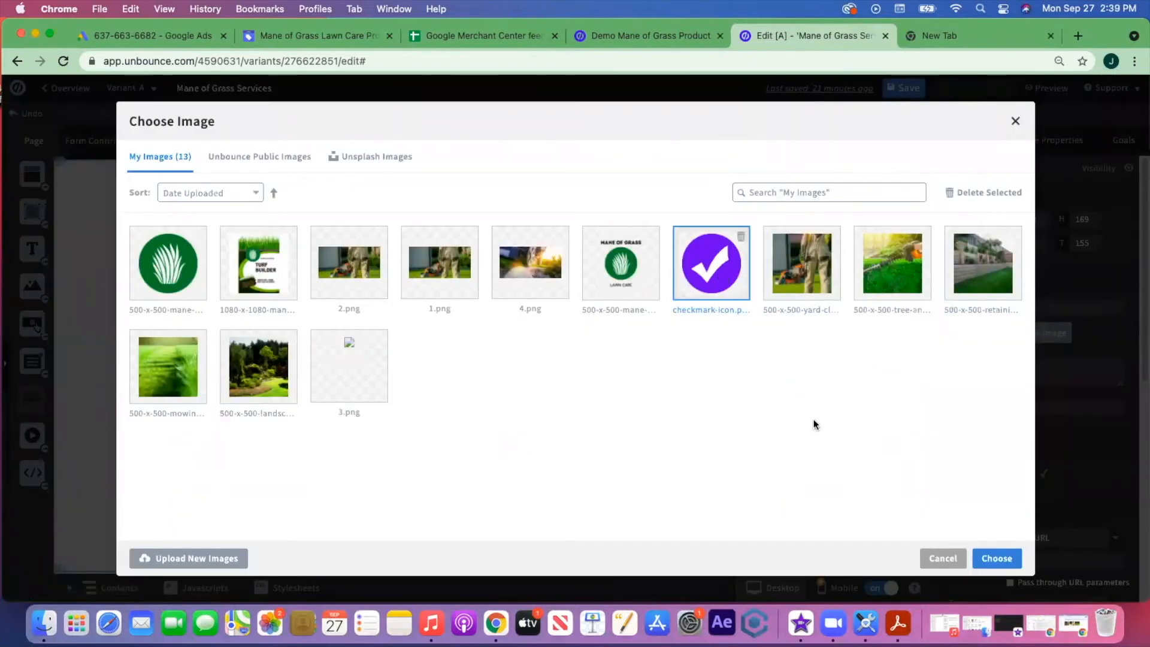
click(997, 558)
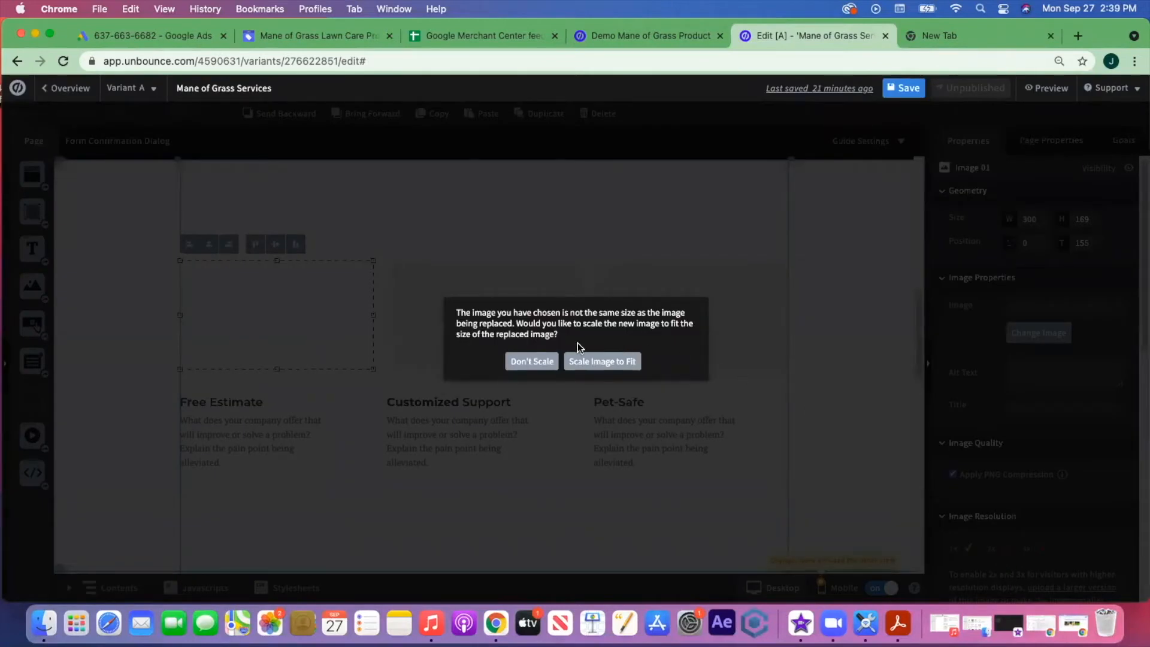
click(532, 362)
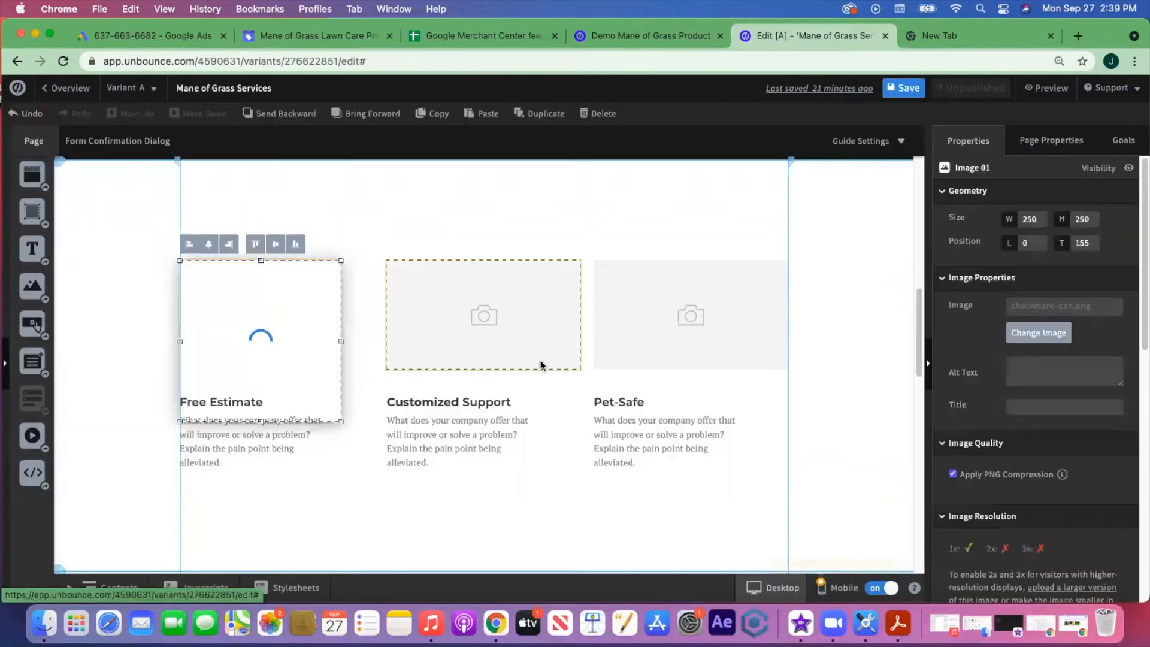
drag(344, 422, 254, 349)
drag(226, 305, 243, 336)
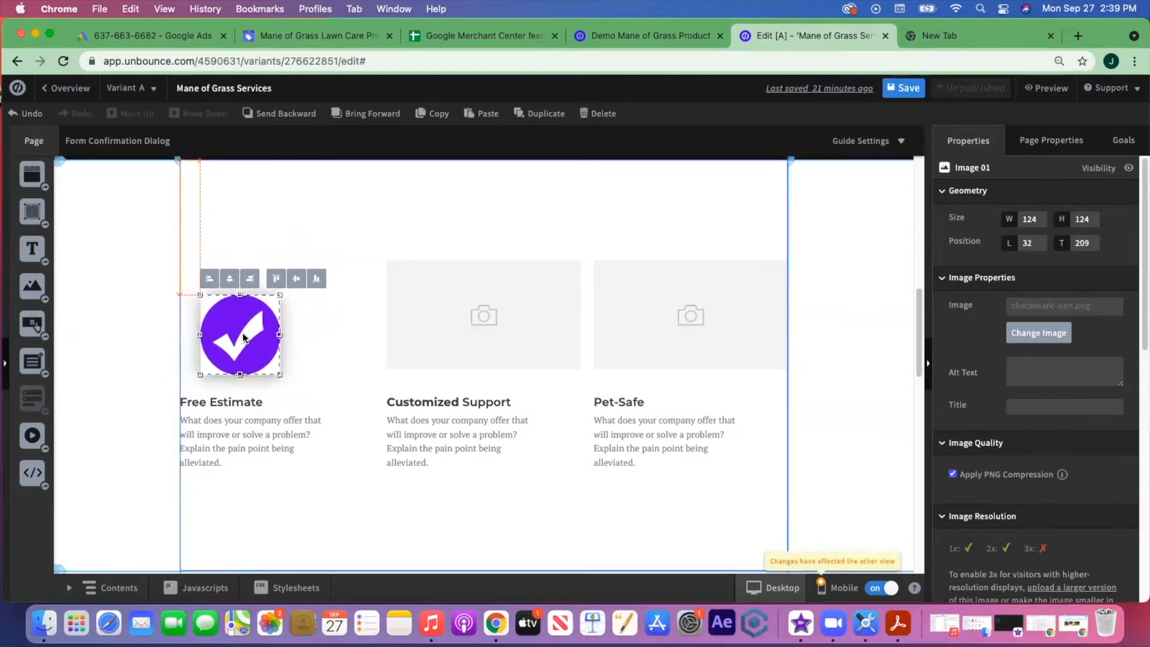
- Delete the middle and right grey placeholder images
click(459, 339)
key(Delete)
click(706, 316)
key(Delete)
- Copy the checkmark and paste copies above Customized Support and Pet-Safe
click(243, 340)
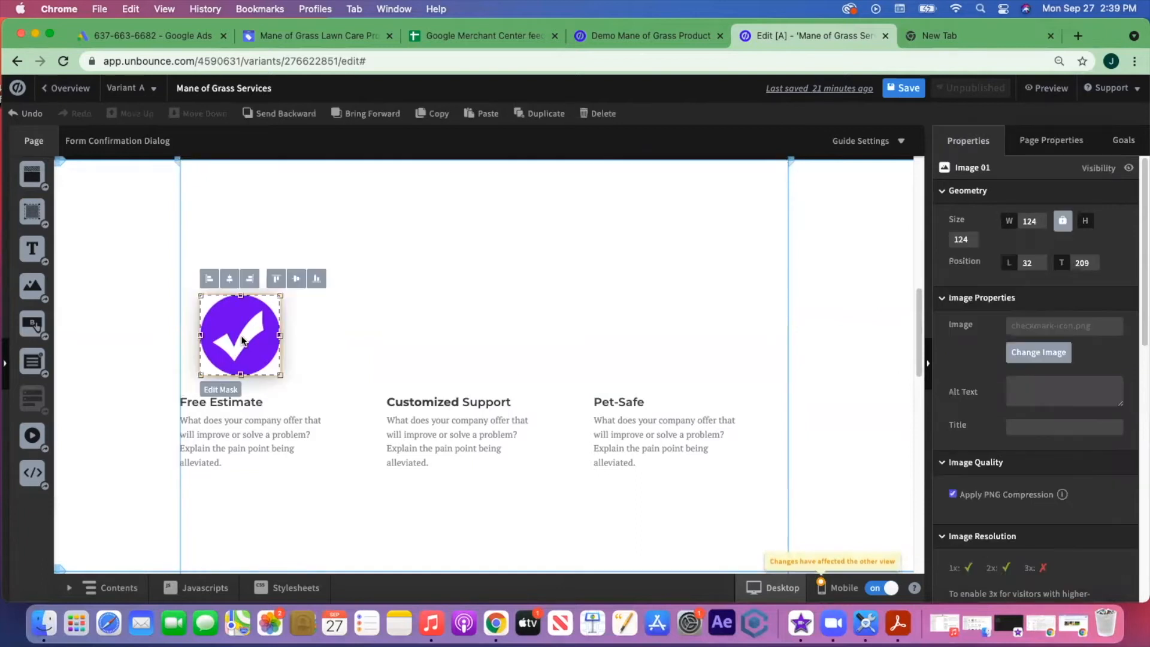
key(super+c)
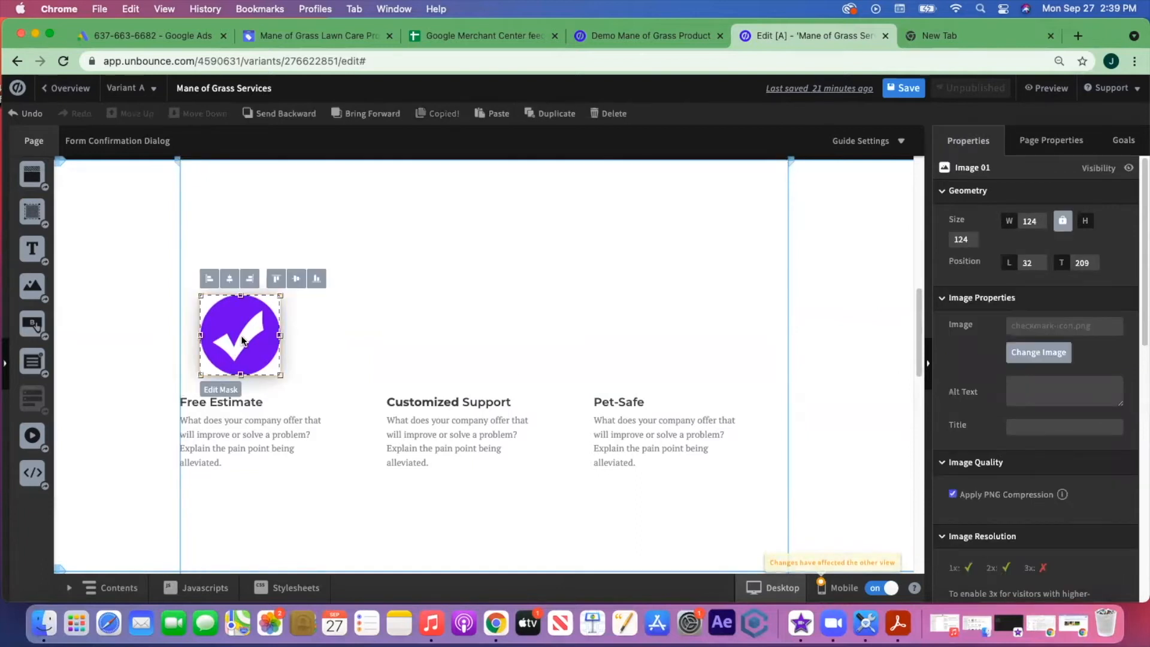
key(super+v)
drag(222, 212, 451, 341)
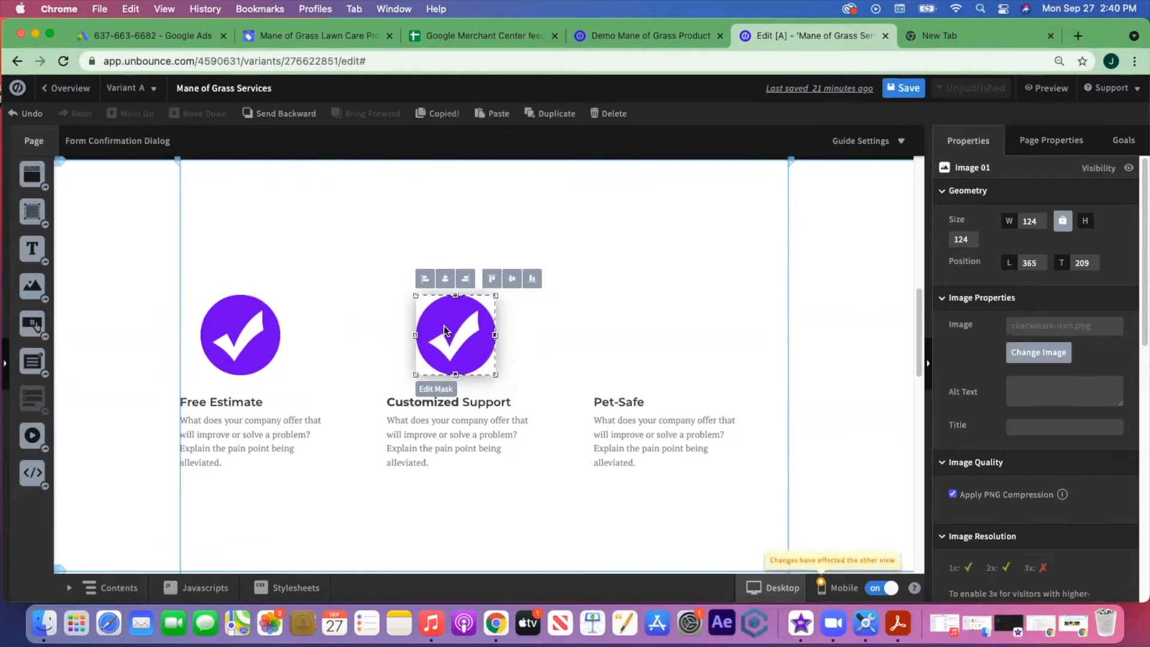
key(super+v)
drag(219, 198, 658, 330)
click(765, 511)
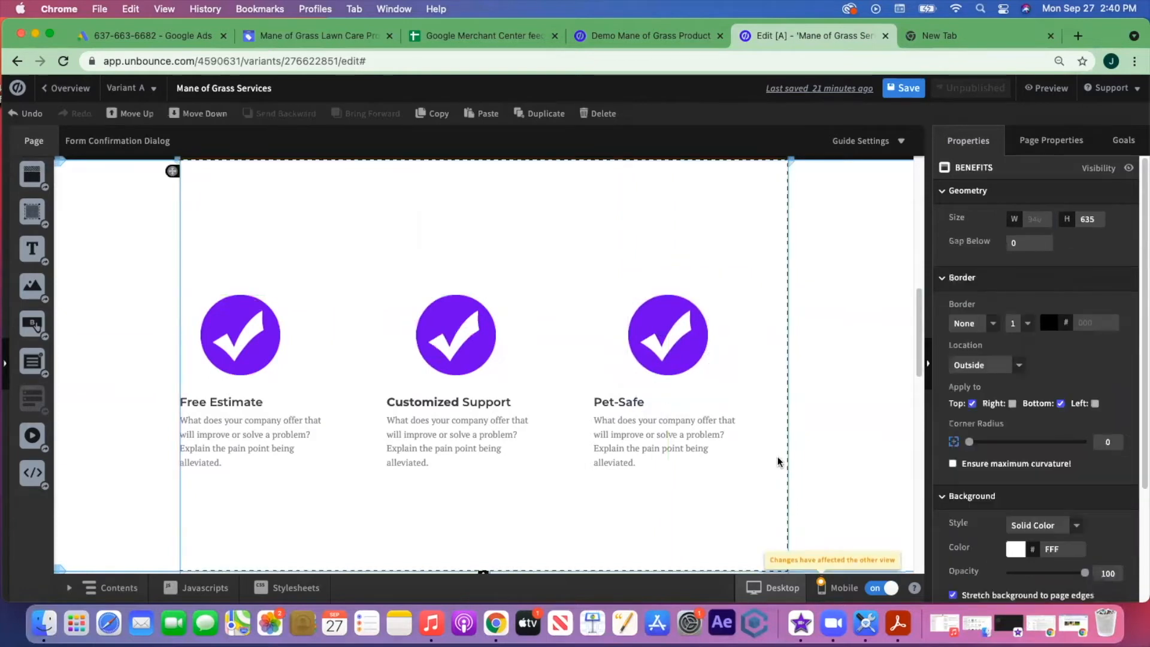
- Add a new box to the BENEFITS section, stretched to 940 wide and made taller
scroll(777, 461, up, 4)
scroll(778, 461, down, 6)
scroll(719, 299, up, 3)
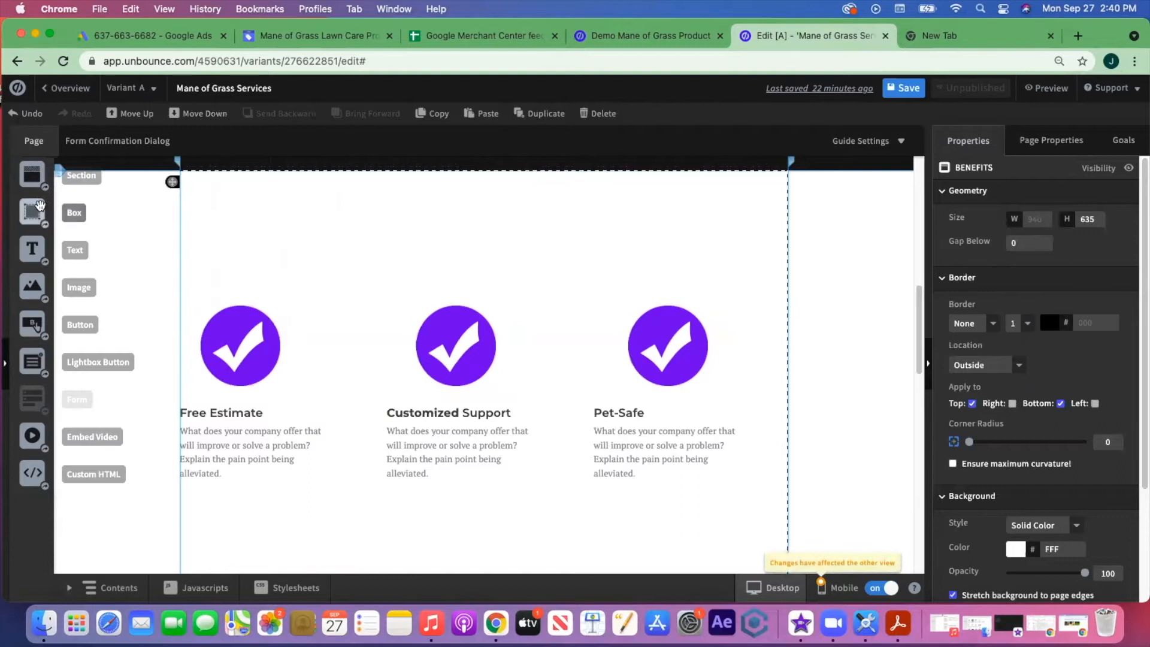
drag(33, 217, 179, 217)
drag(371, 227, 787, 222)
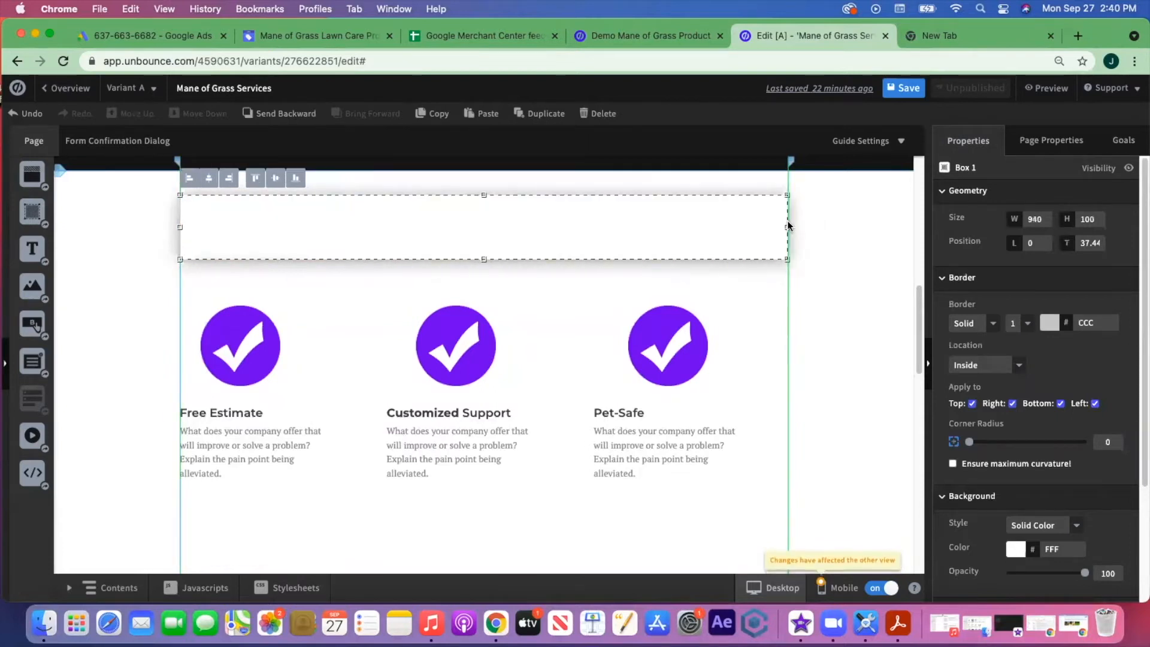
drag(484, 259, 490, 350)
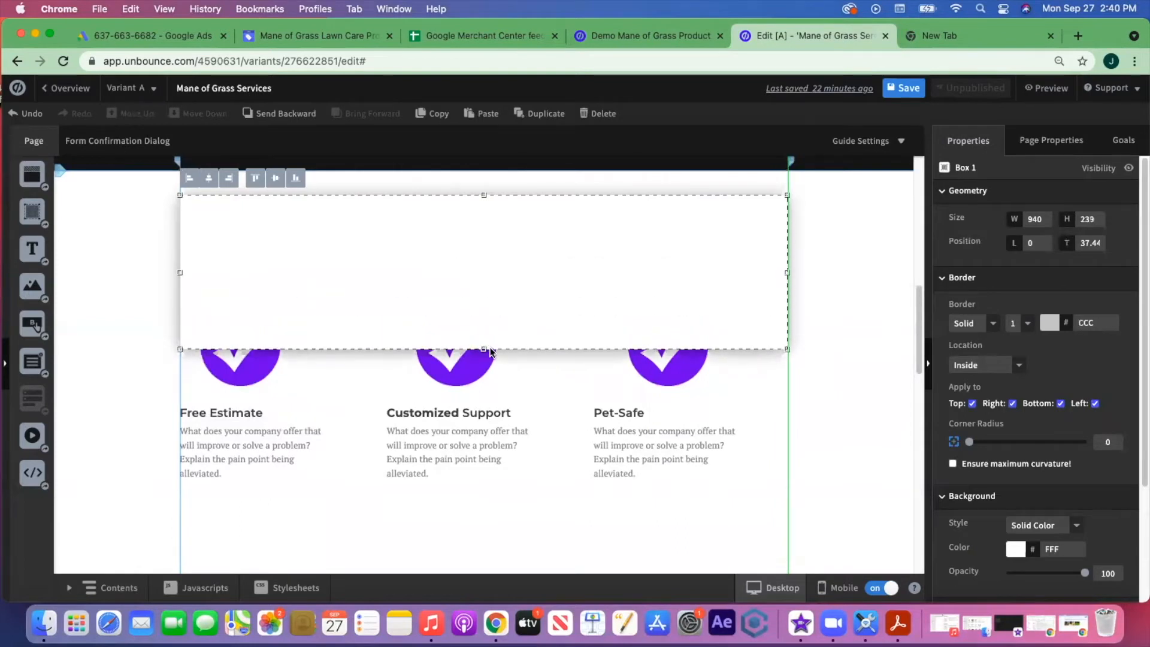
- Move the three checkmark icons into the box and enlarge it slightly
drag(247, 366, 255, 263)
drag(467, 376, 485, 273)
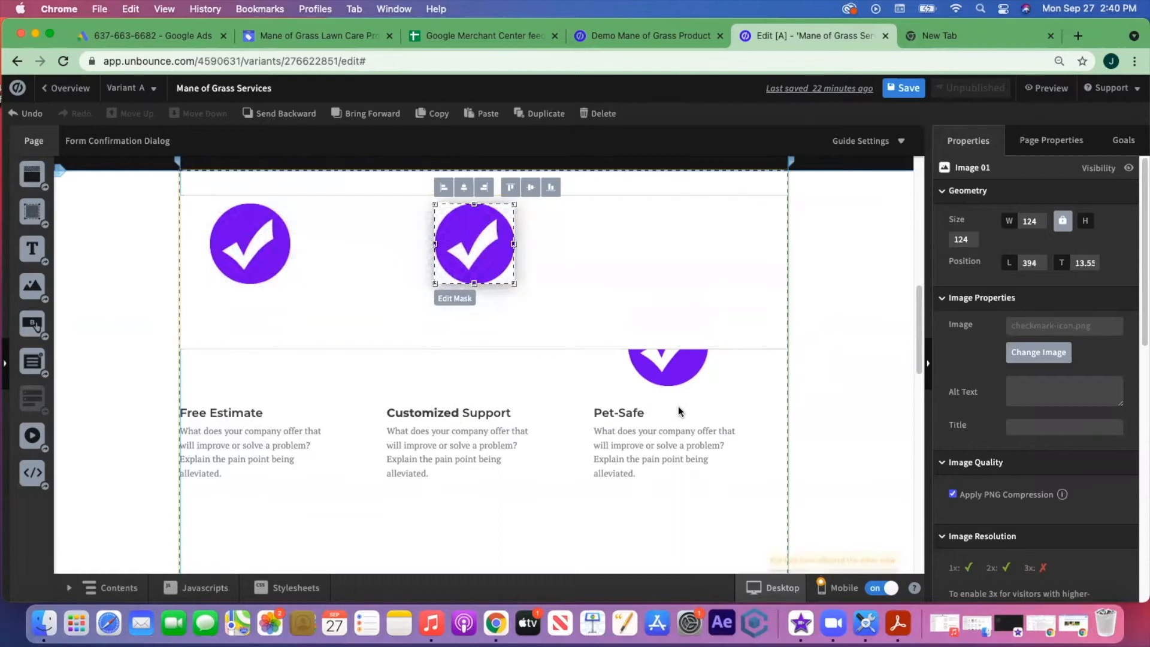
drag(670, 375, 715, 275)
click(494, 242)
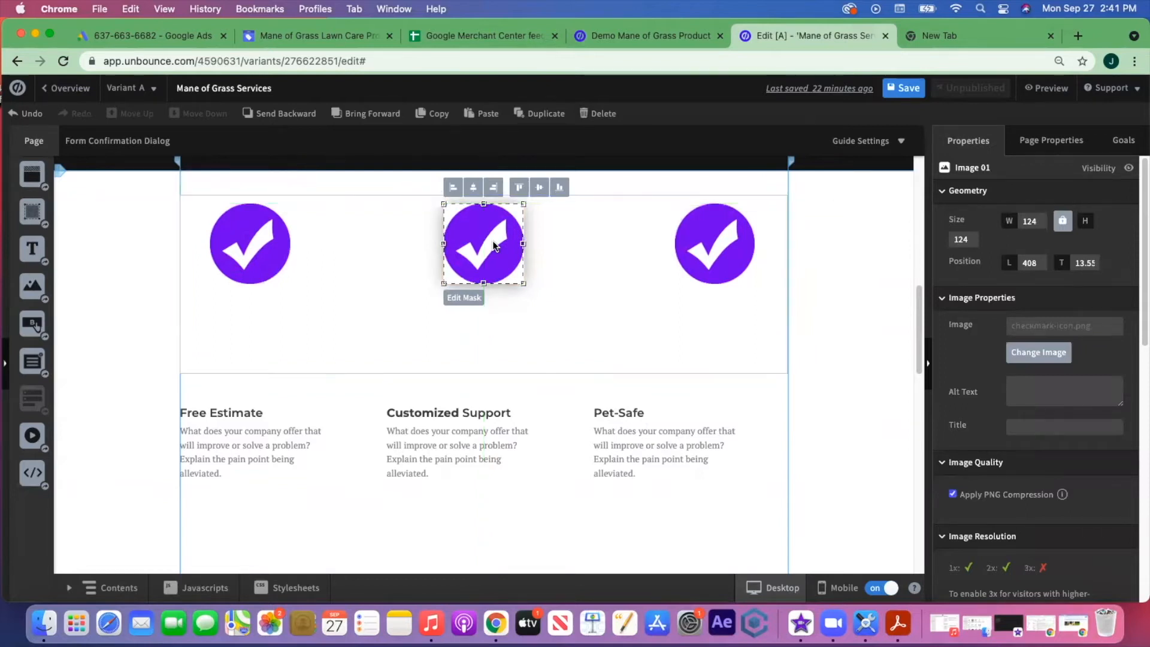
click(492, 371)
drag(484, 374, 485, 380)
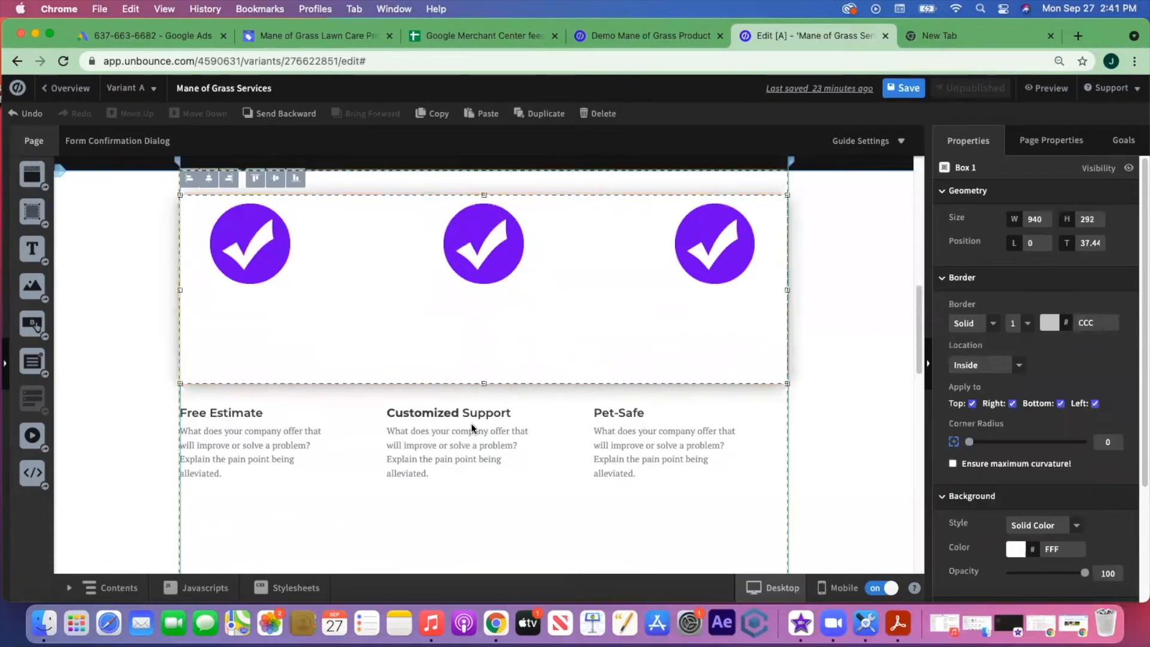
click(470, 435)
- Move the Free Estimate, Customized Support and Pet-Safe headings into the box under their checkmarks
click(542, 332)
drag(488, 409, 520, 307)
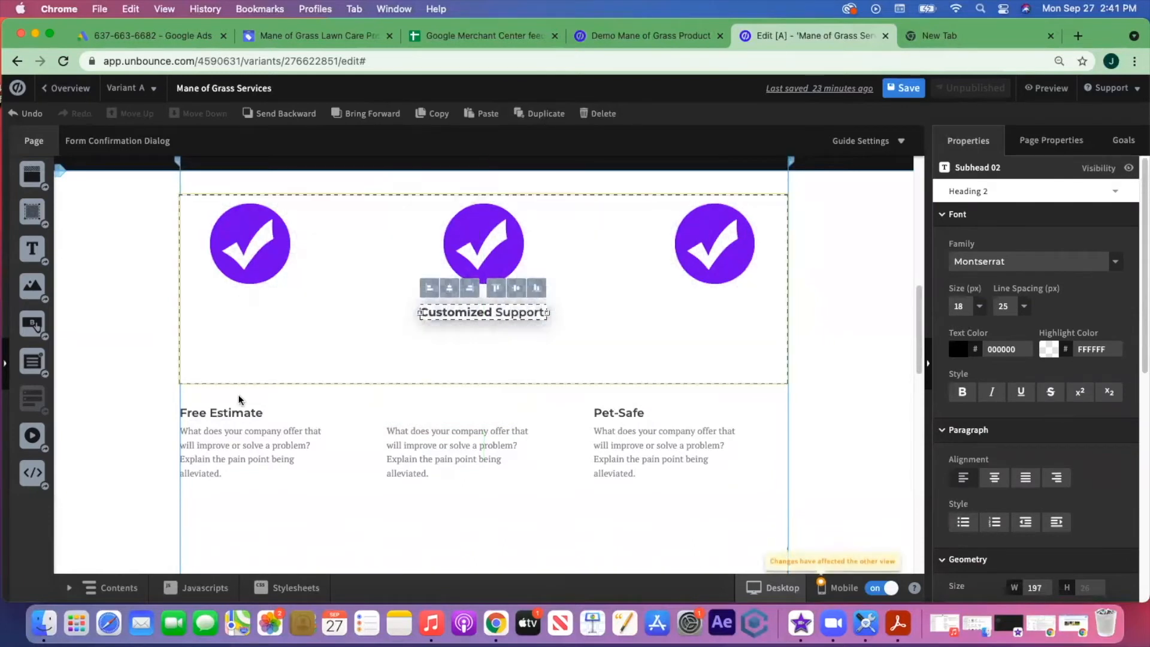
drag(237, 414, 251, 313)
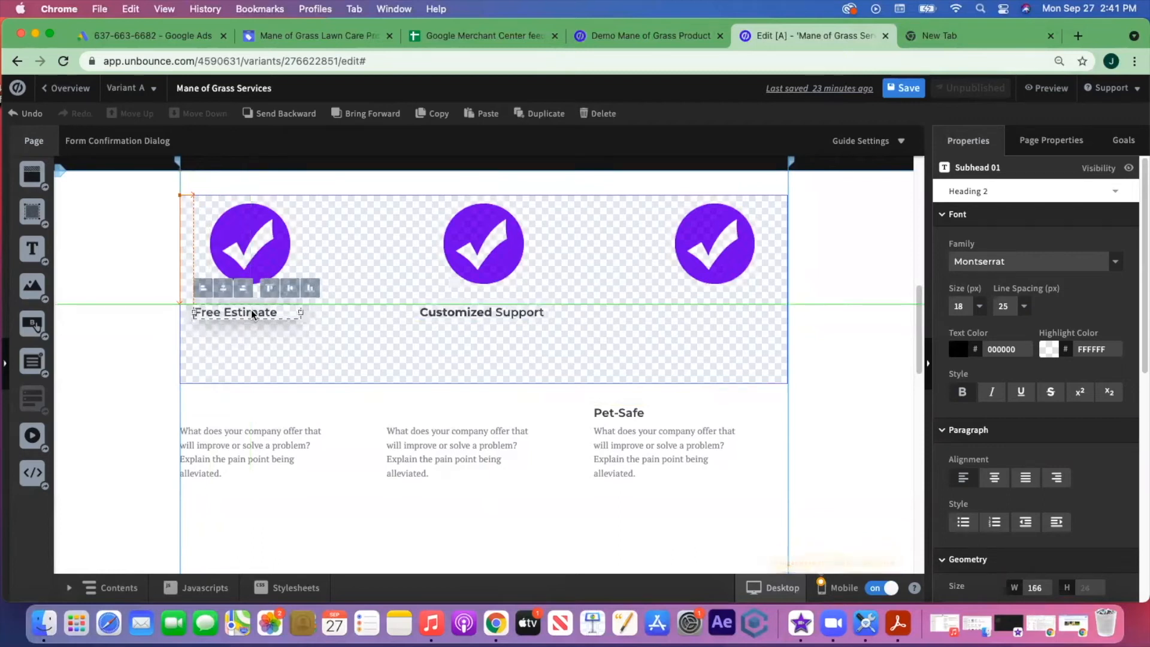
drag(623, 413, 704, 313)
- Make the box 319 tall and place each description paragraph under its heading
drag(436, 444, 459, 342)
click(566, 354)
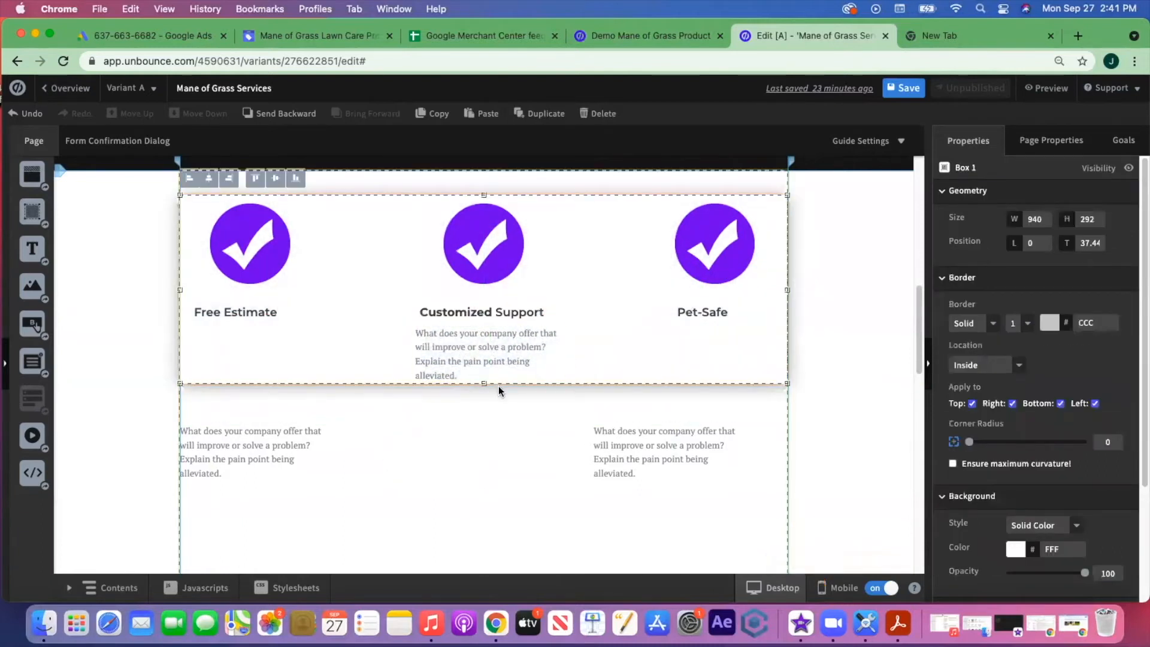
drag(484, 384, 485, 401)
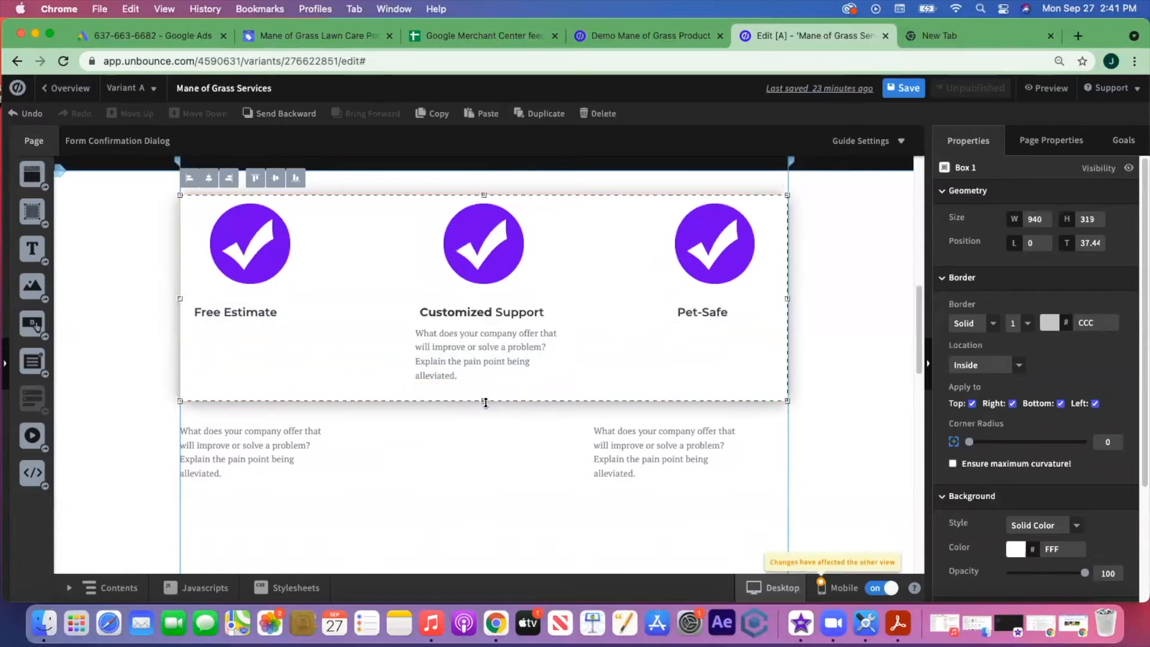
click(299, 446)
drag(298, 447, 304, 357)
drag(466, 362, 485, 366)
drag(620, 462, 667, 368)
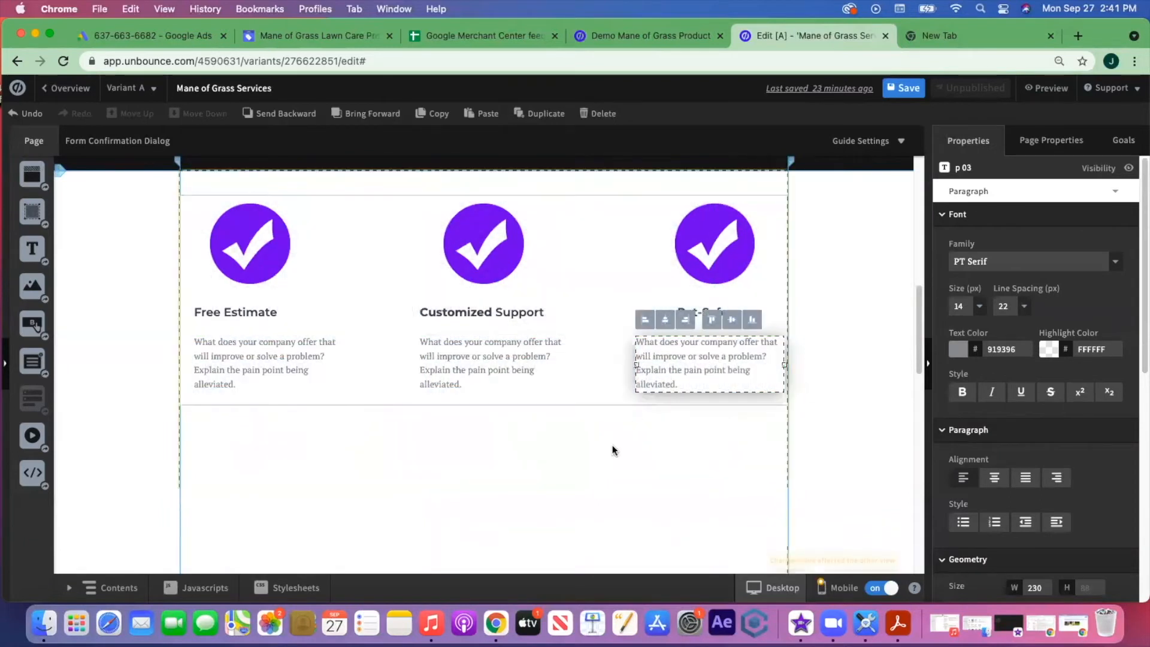
click(602, 457)
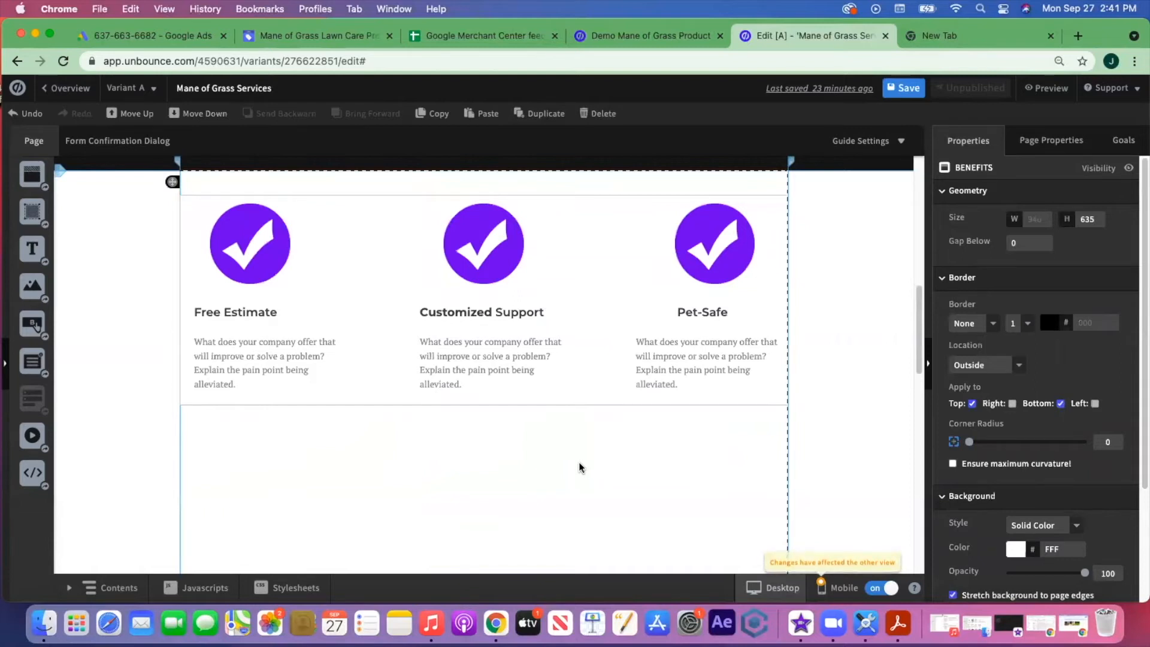
- Shift the benefits box slightly lower and remove its border
scroll(579, 462, up, 2)
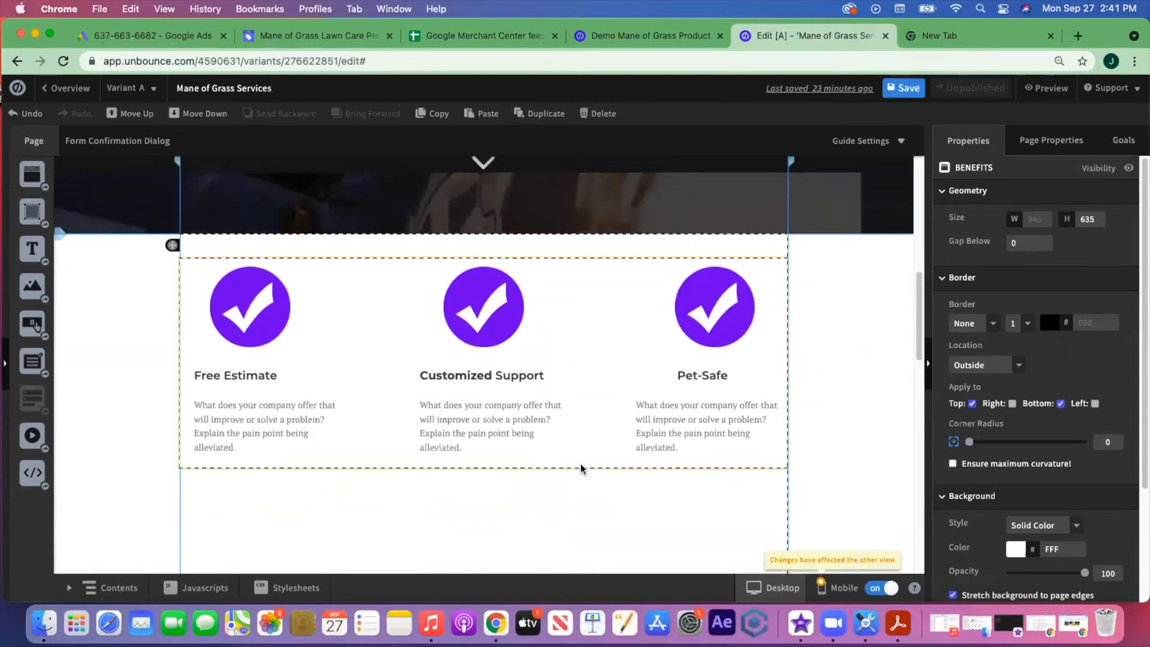
click(586, 464)
drag(585, 462, 588, 472)
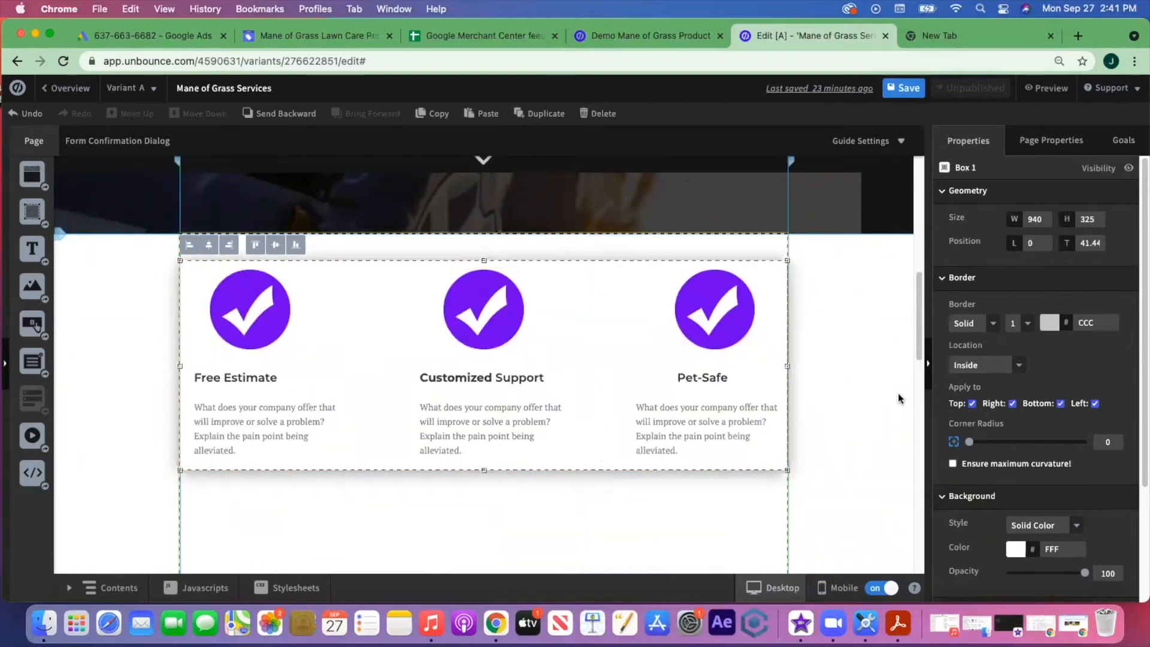
scroll(969, 285, down, 1)
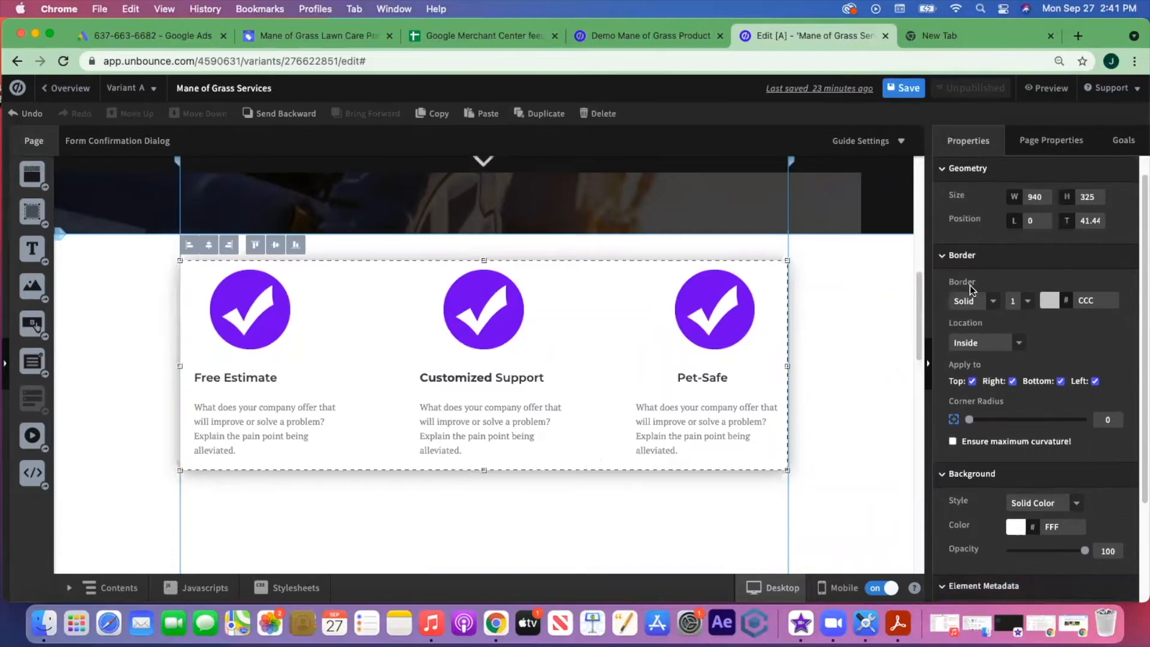
click(994, 301)
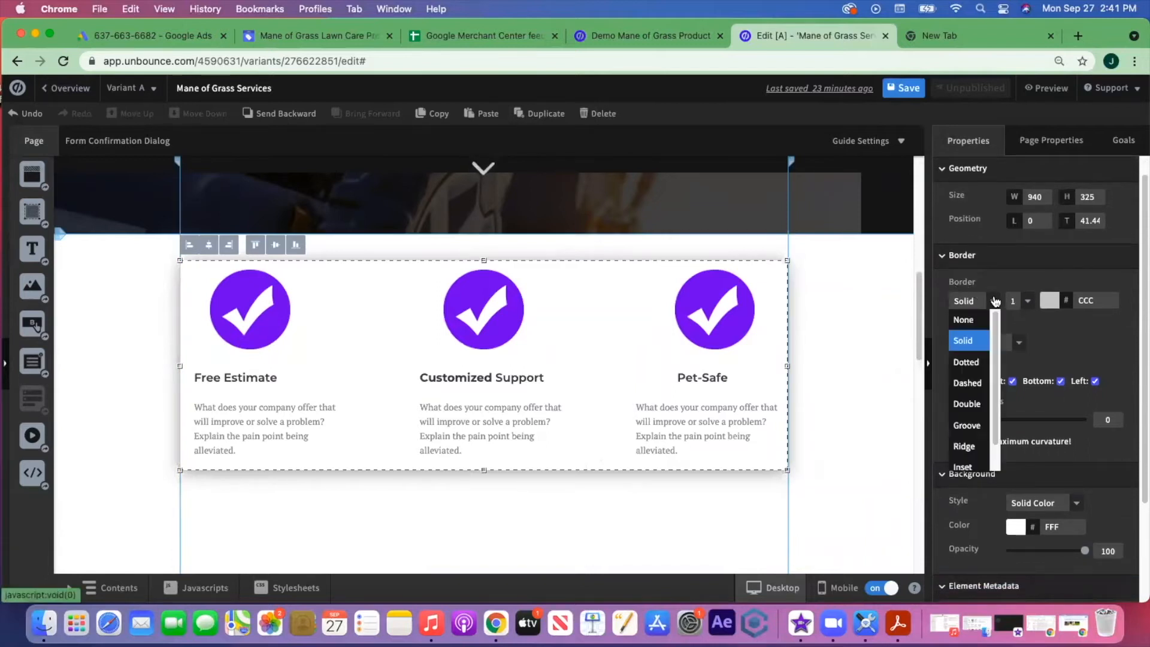
click(970, 321)
- Shorten the features section to close the gap and lower the checkmark row slightly
click(624, 507)
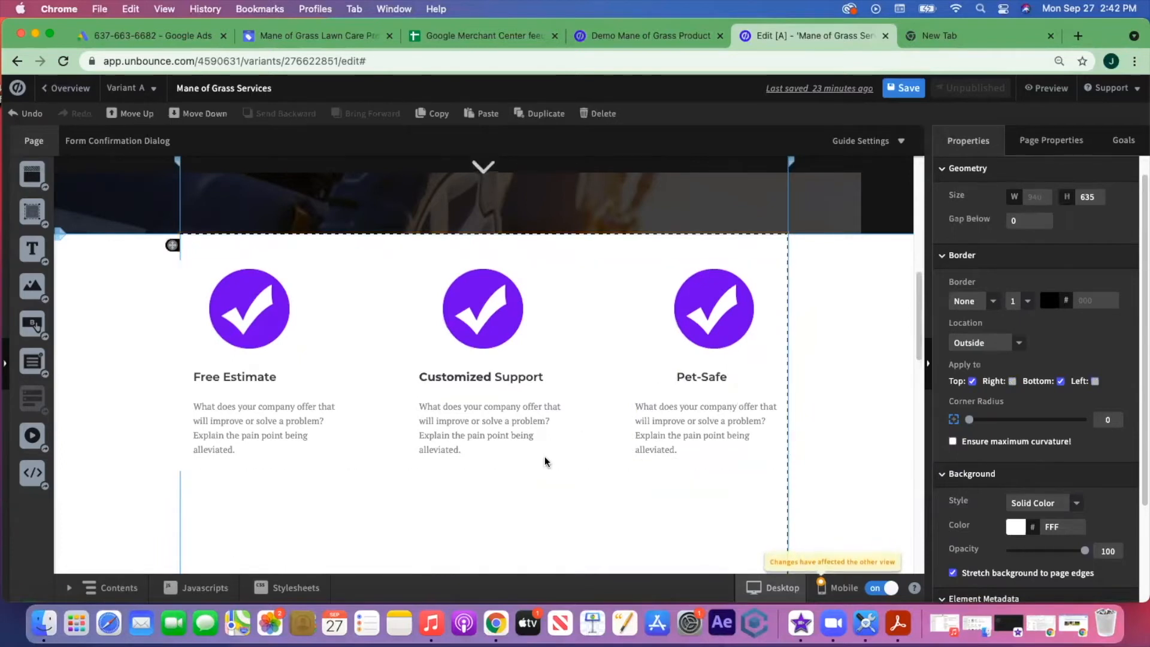
mouse_move(583, 452)
mouse_down()
mouse_move(583, 469)
mouse_move(584, 435)
mouse_up()
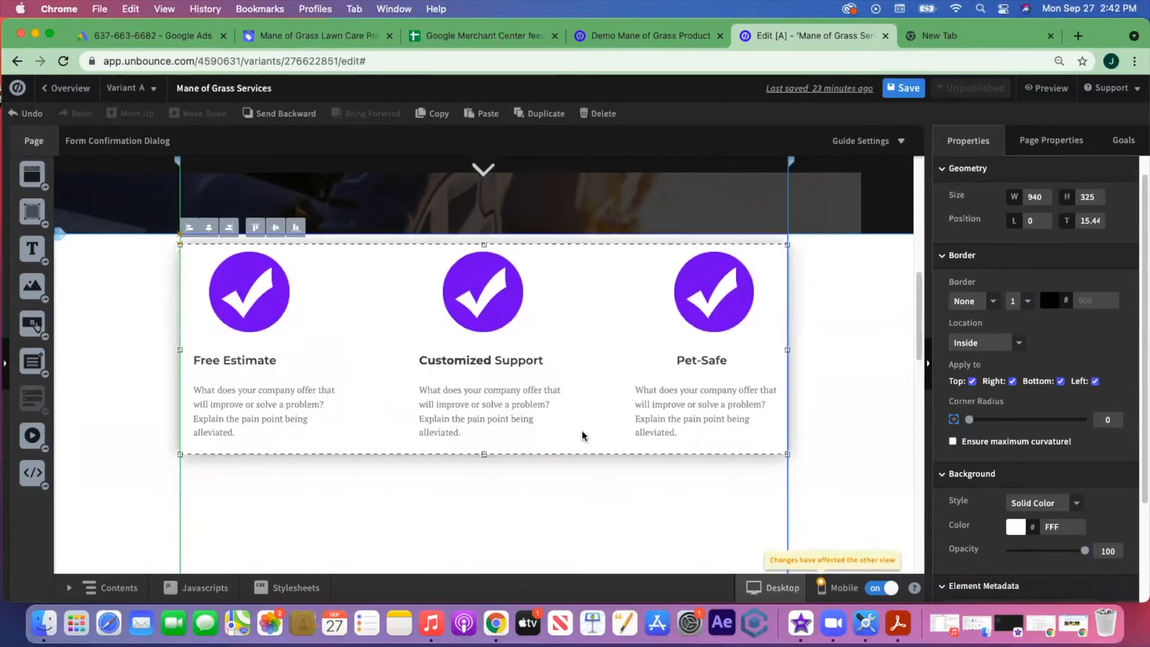
scroll(596, 468, down, 5)
click(488, 537)
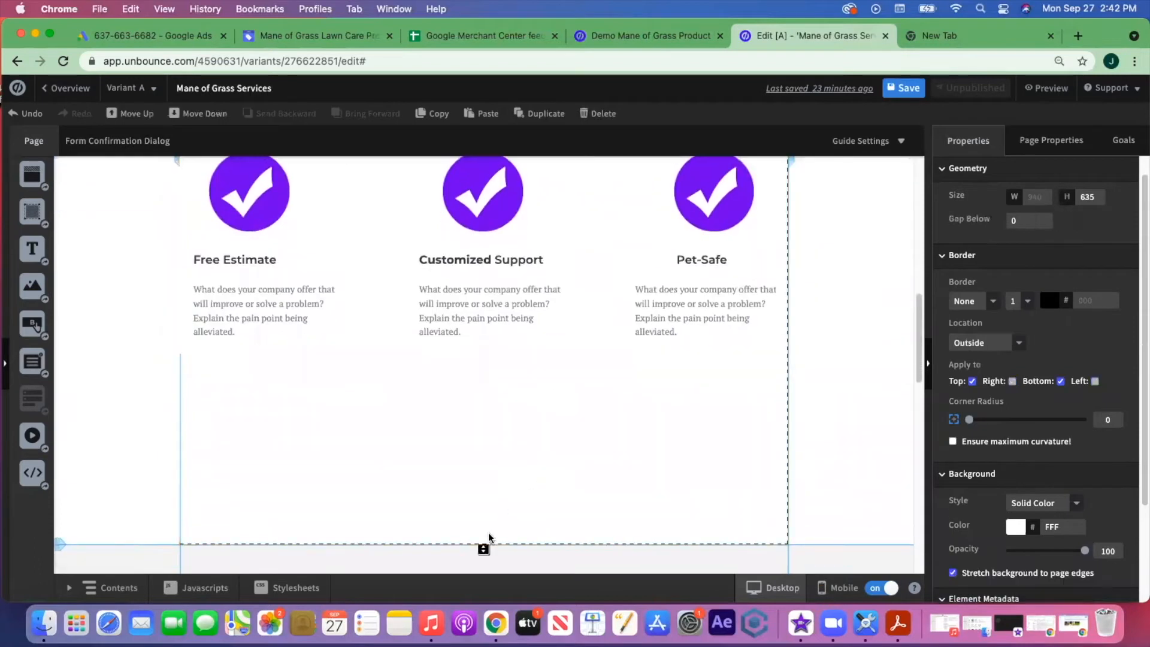
drag(486, 534, 494, 375)
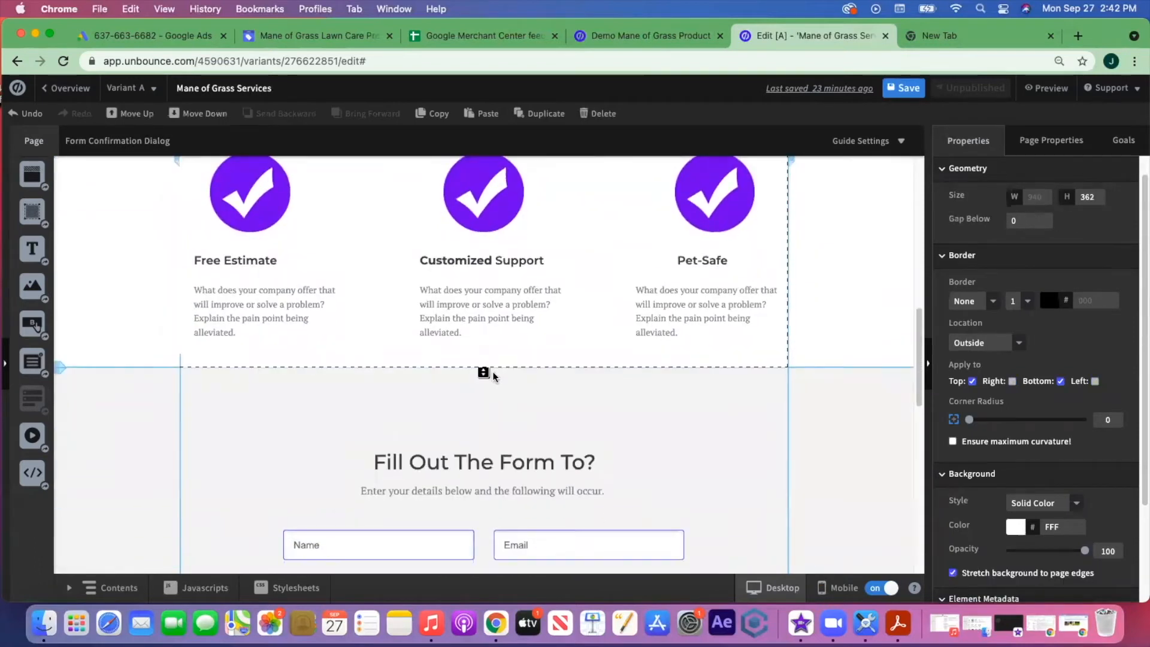
scroll(493, 376, up, 5)
drag(485, 505, 486, 528)
drag(590, 354, 591, 367)
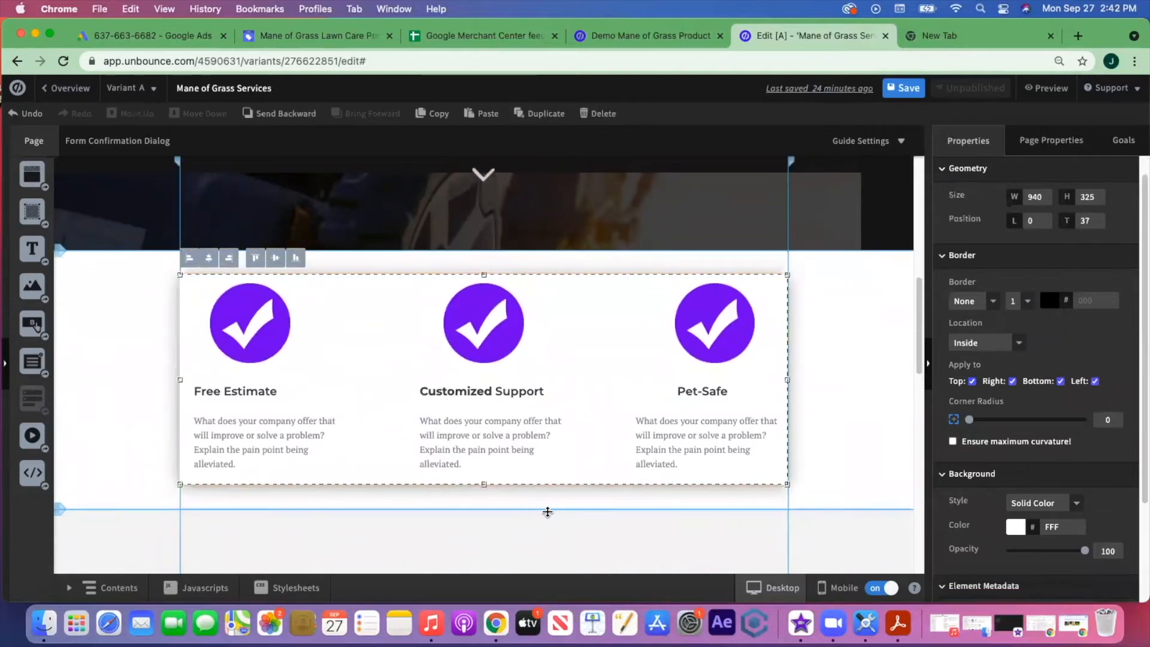
scroll(547, 511, up, 15)
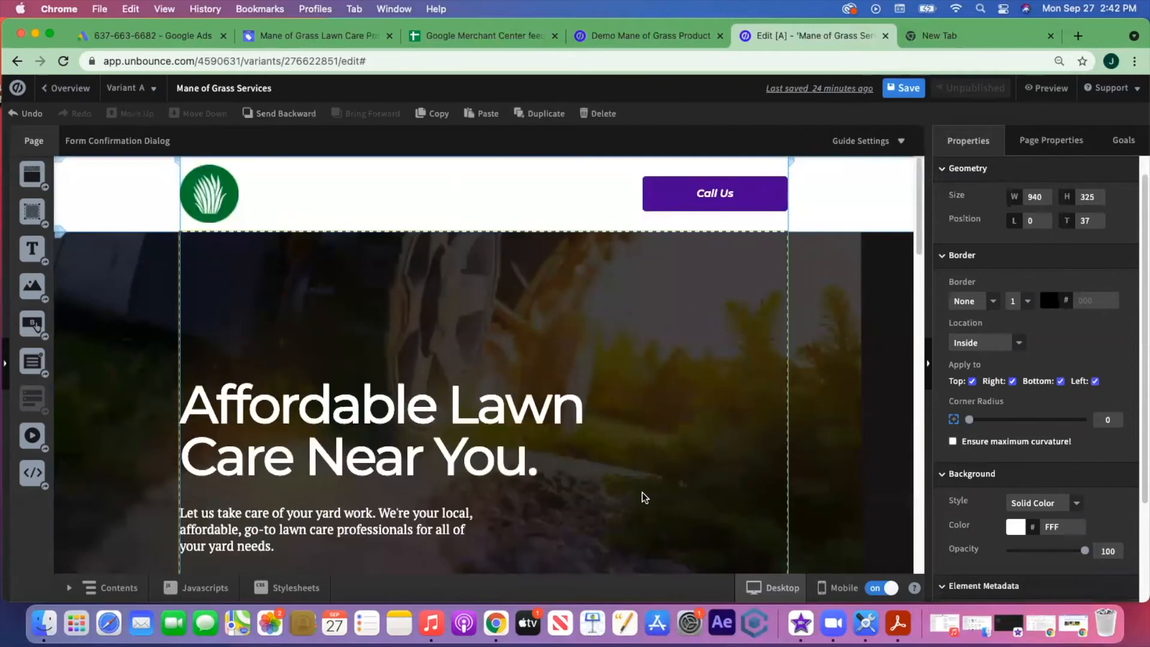
scroll(644, 497, down, 20)
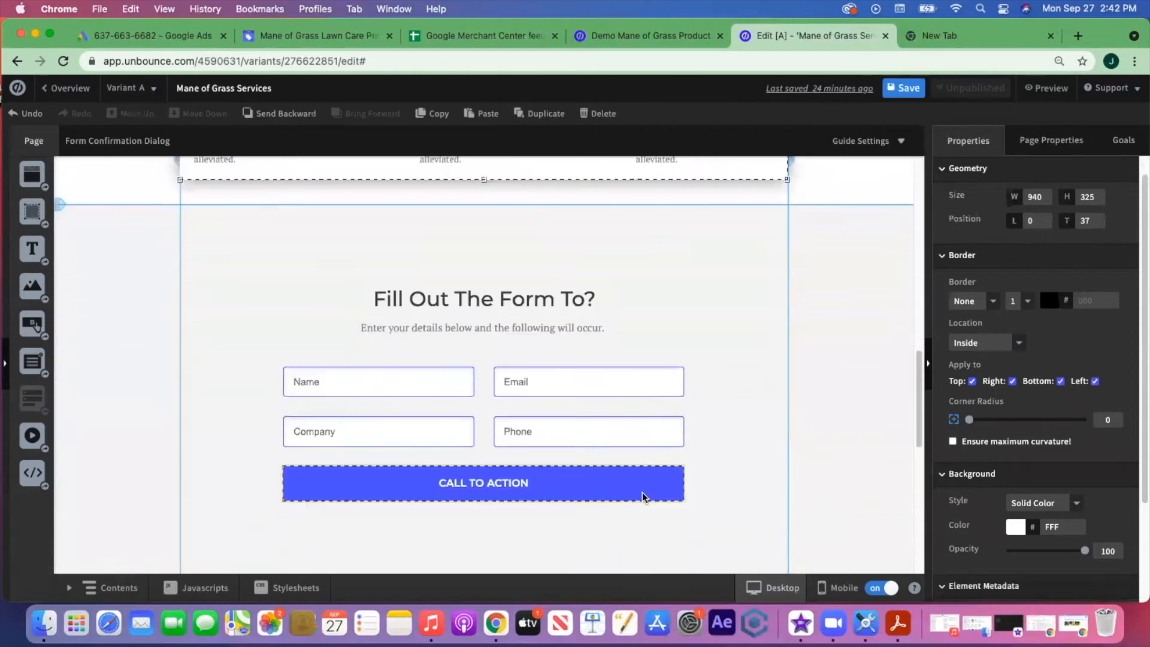
scroll(641, 498, up, 5)
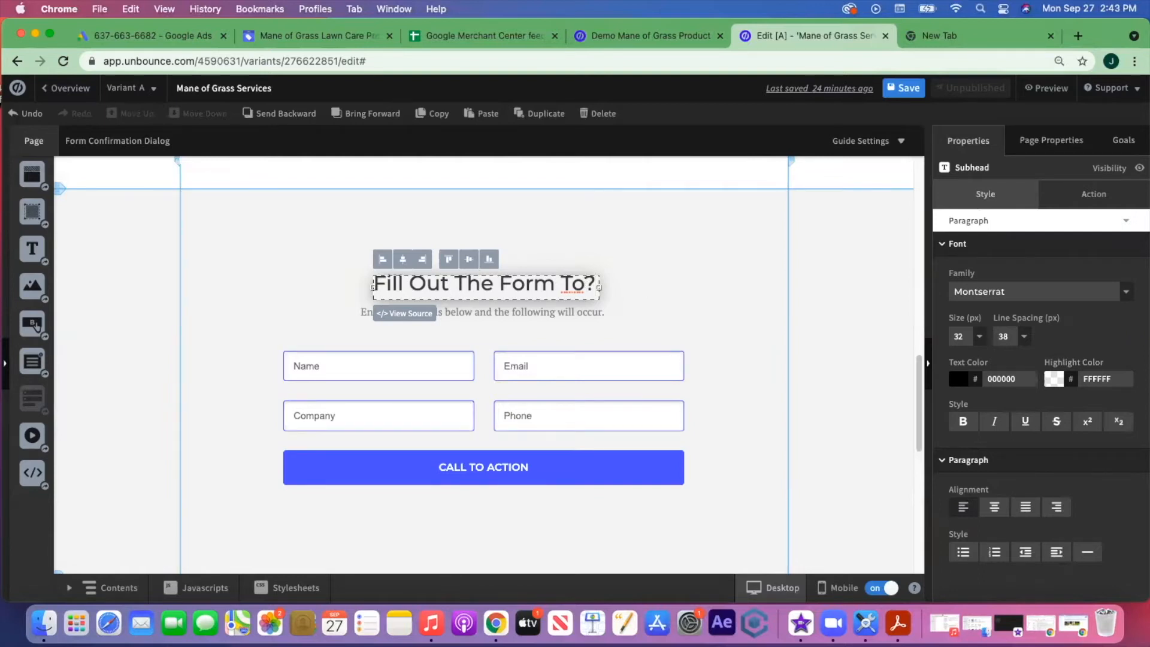
- Retype the form heading as 'Fill Out for Free Estimate' and widen it to one line
key(BackSpace)
key(BackSpace)
key(BackSpace)
key(BackSpace)
key(BackSpace)
key(BackSpace)
key(BackSpace)
key(BackSpace)
key(BackSpace)
key(BackSpace)
key(BackSpace)
key(BackSpace)
key(BackSpace)
key(BackSpace)
key(BackSpace)
key(BackSpace)
key(BackSpace)
key(BackSpace)
key(BackSpace)
key(BackSpace)
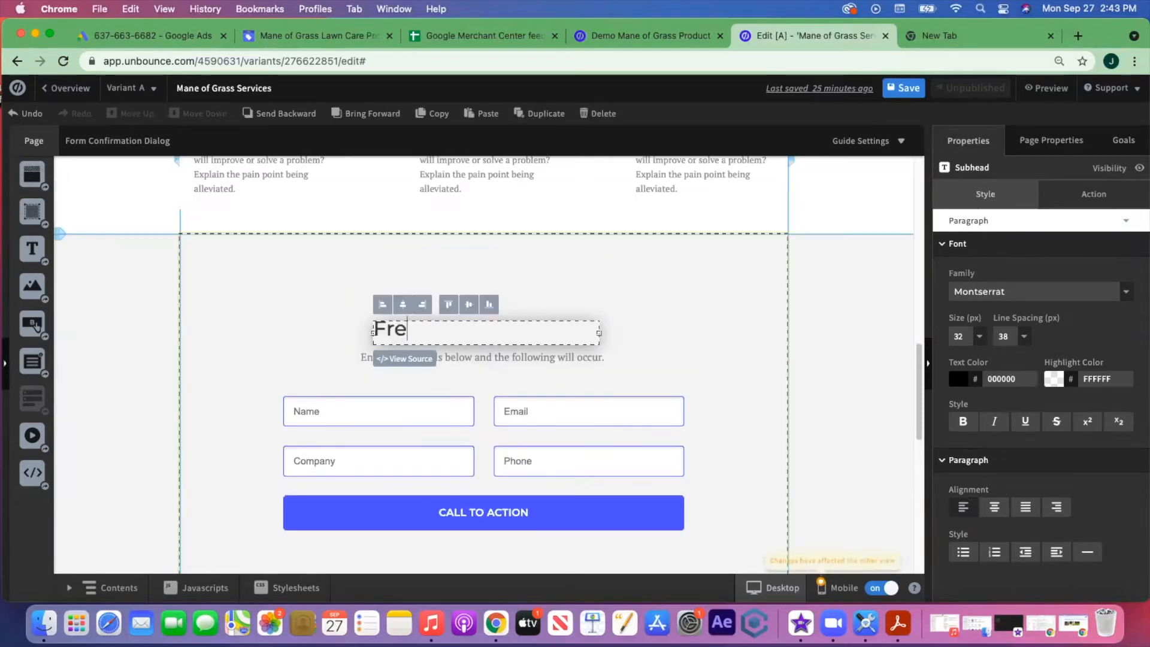
text(ill O)
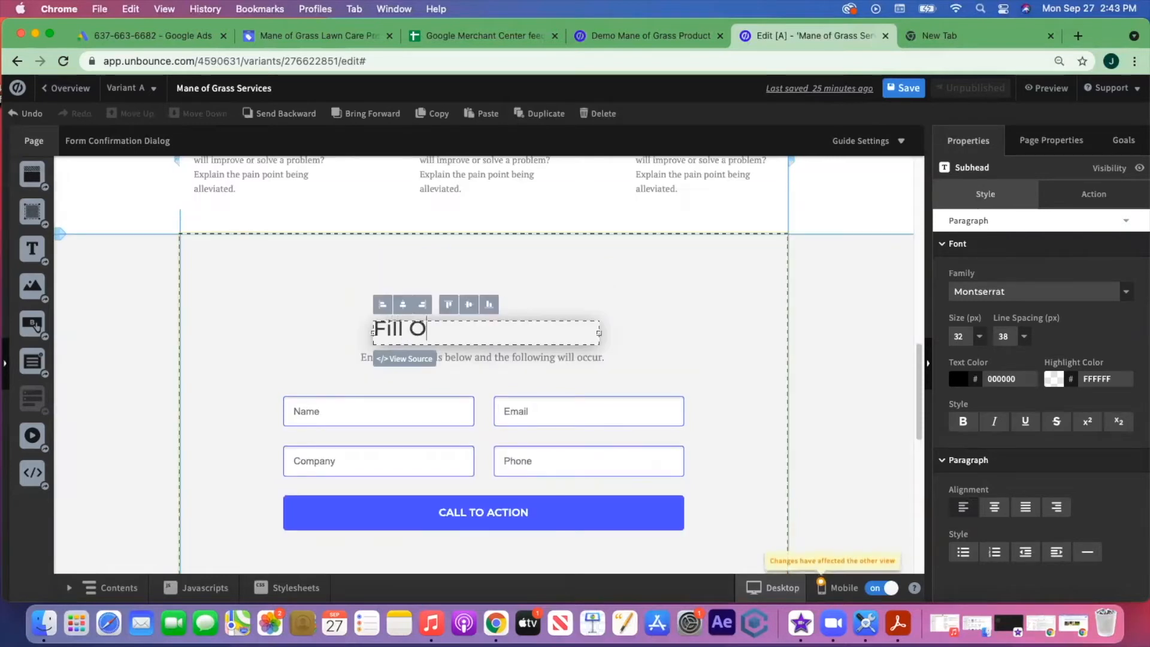
text(ut fo)
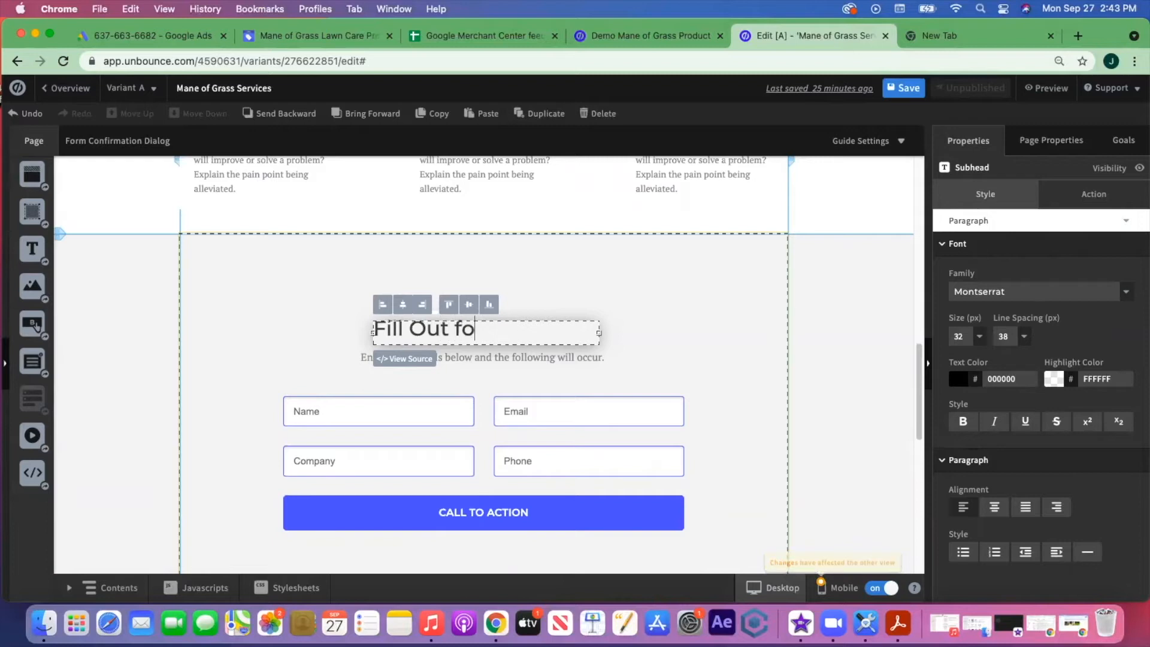
text(r Free Estimate)
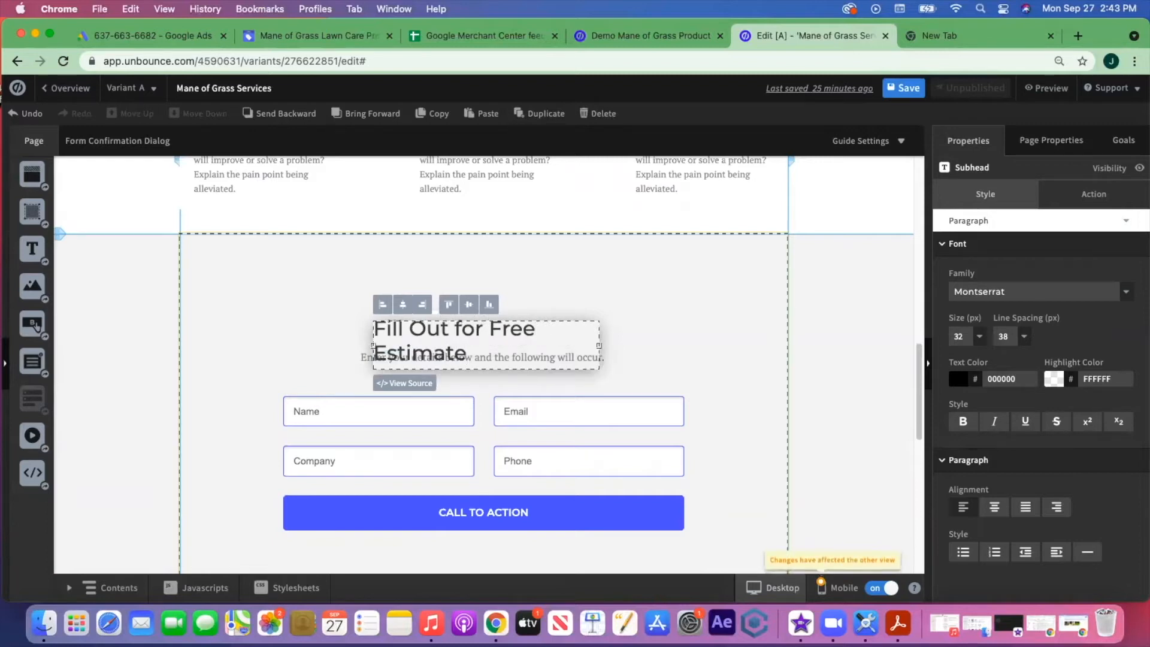
drag(373, 347, 341, 346)
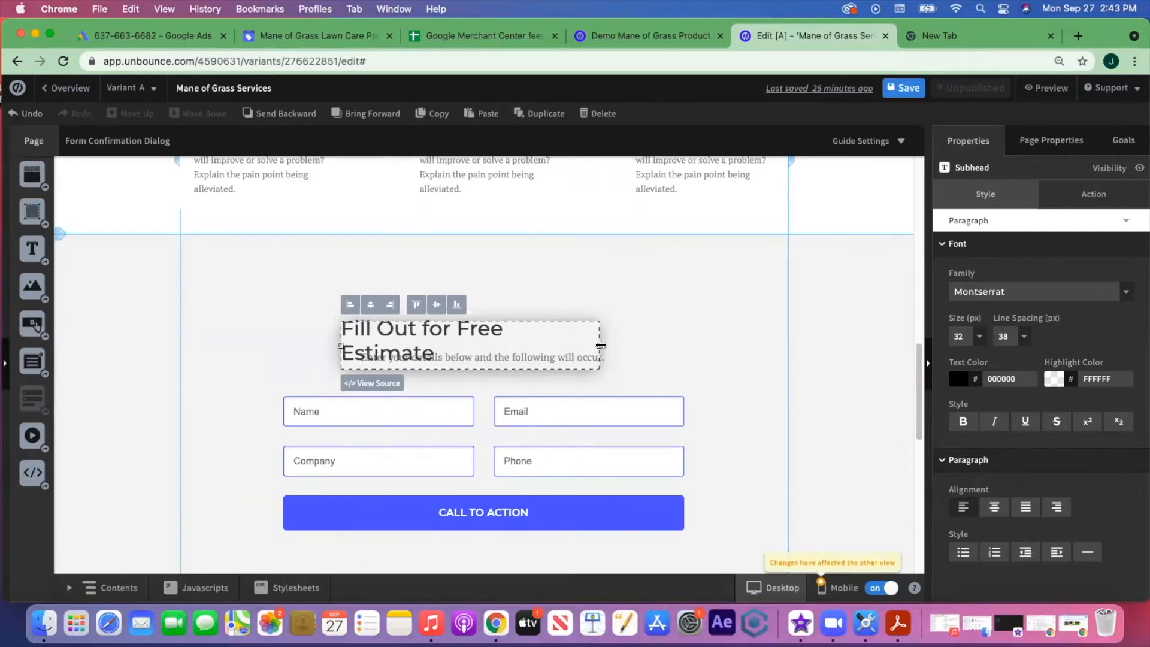
drag(600, 345, 643, 345)
- Stretch the heading to the full 940 section width and centre its text
click(538, 328)
mouse_move(538, 327)
mouse_down()
mouse_move(548, 328)
mouse_move(530, 322)
mouse_up()
drag(333, 326, 180, 327)
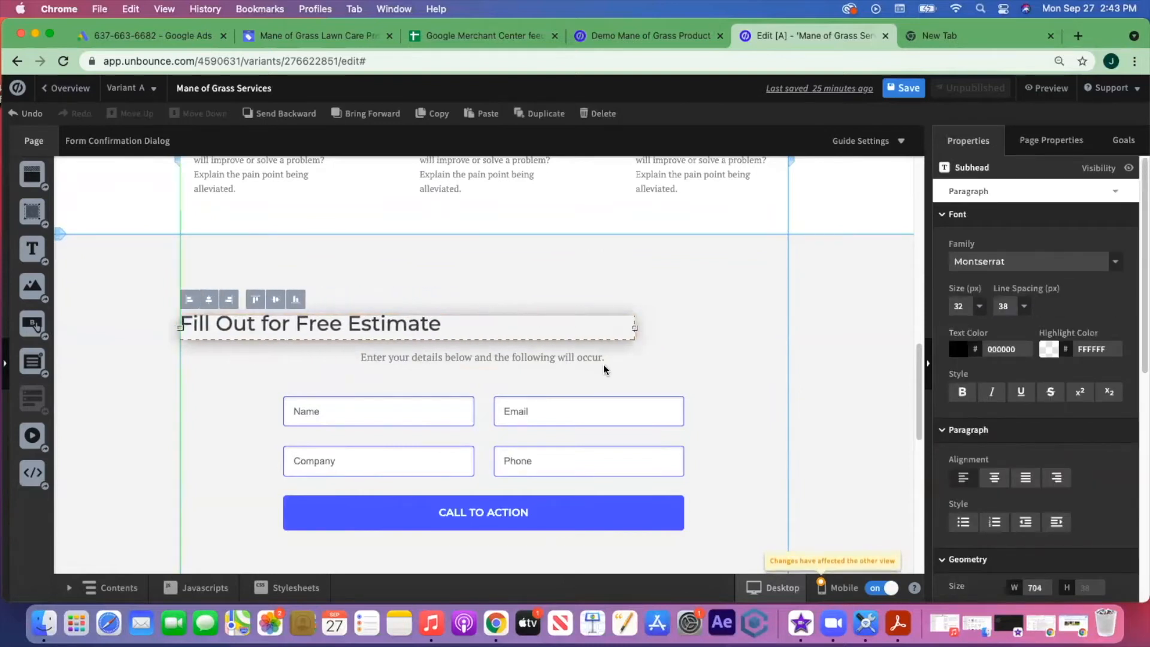
drag(635, 328, 789, 327)
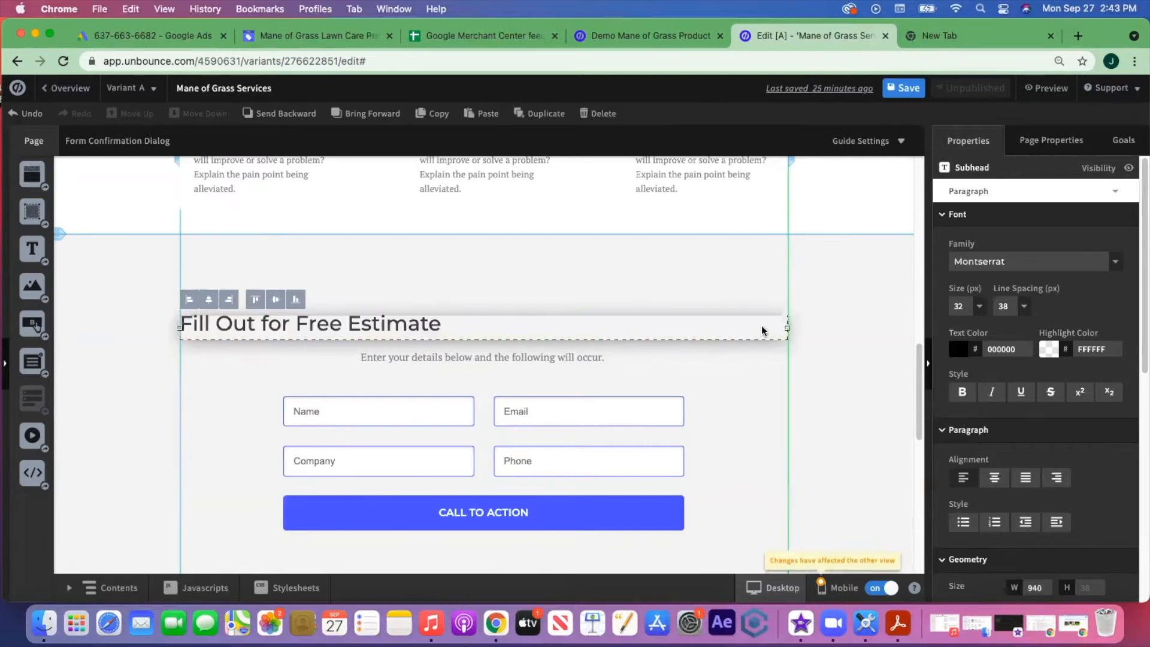
click(995, 477)
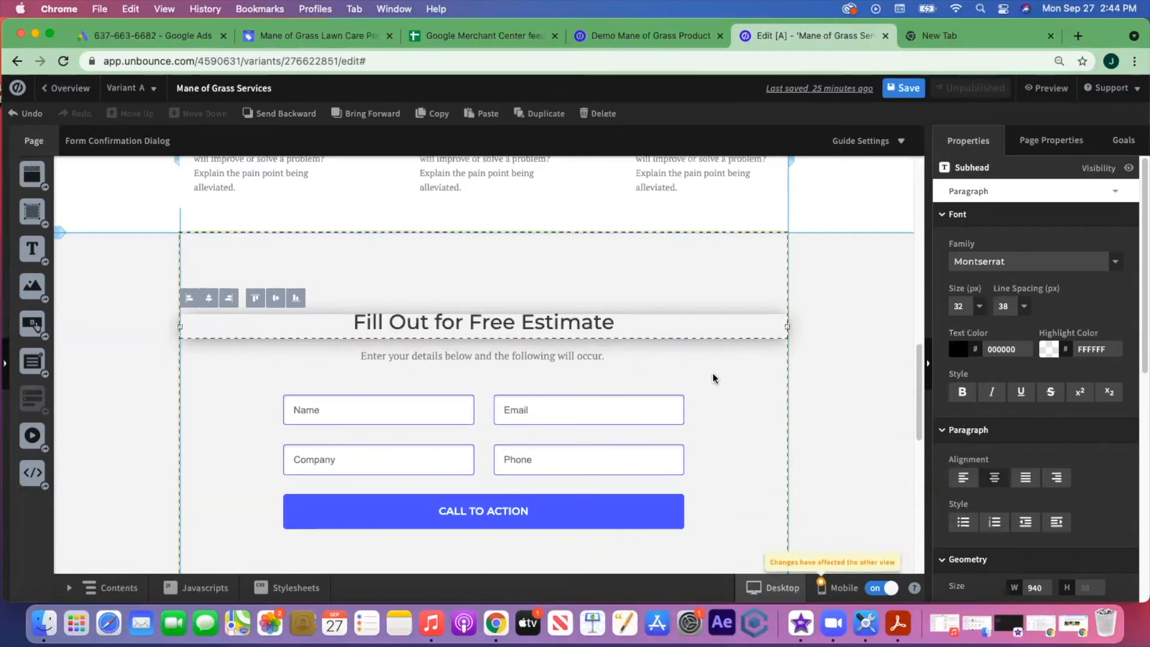
scroll(707, 374, down, 2)
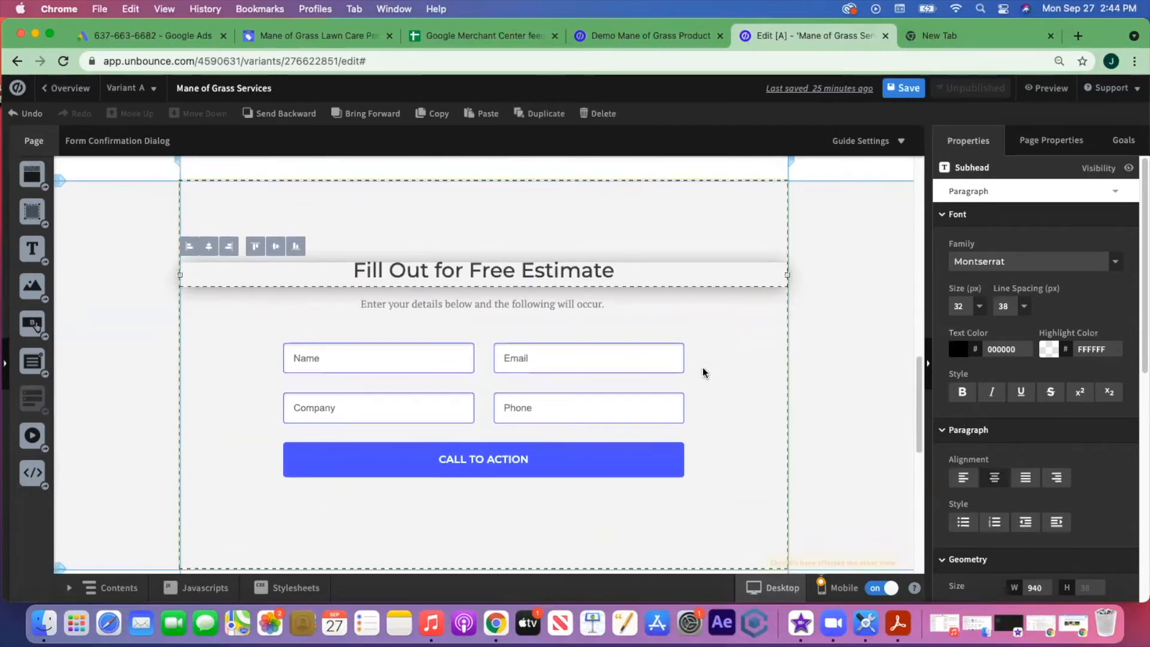
- Change the subheading to 'Fill out the form below to get started with your free estimate.'
double_click(473, 306)
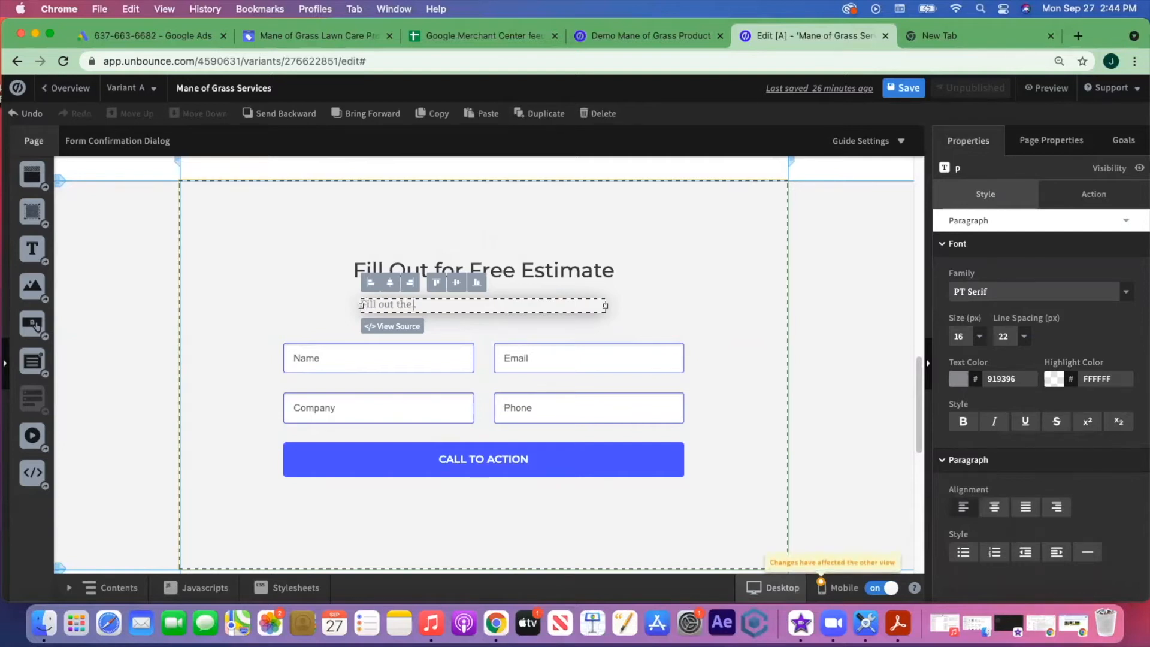
text(Fill out the form below to get started with your free estimate)
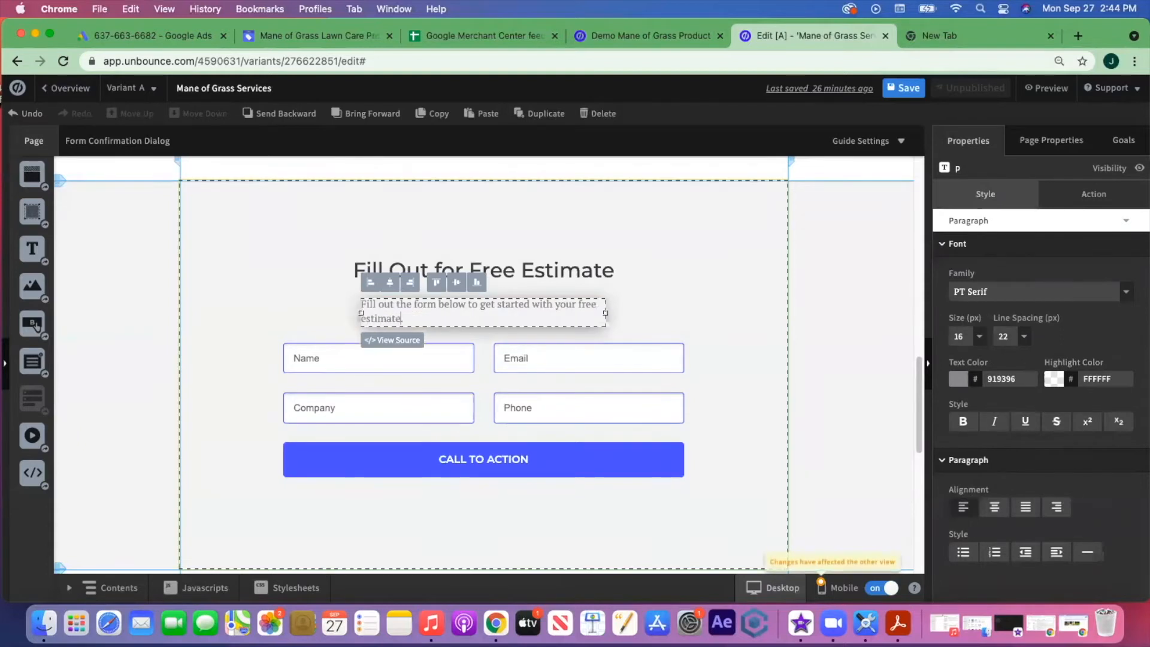
drag(470, 288, 462, 282)
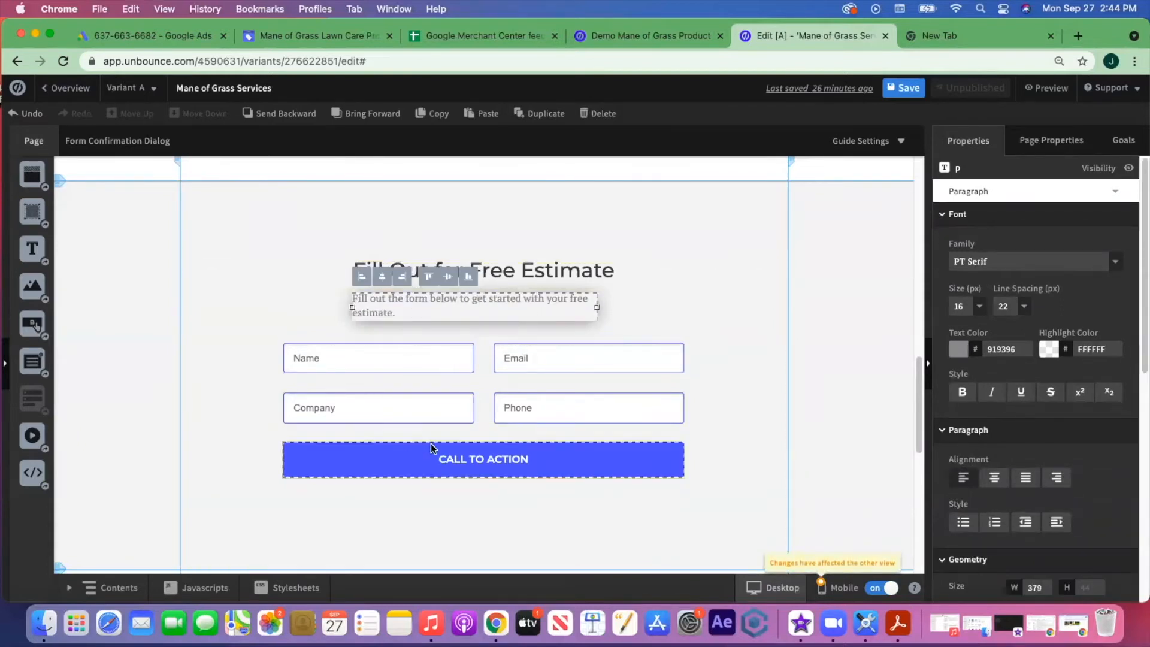
scroll(708, 303, down, 3)
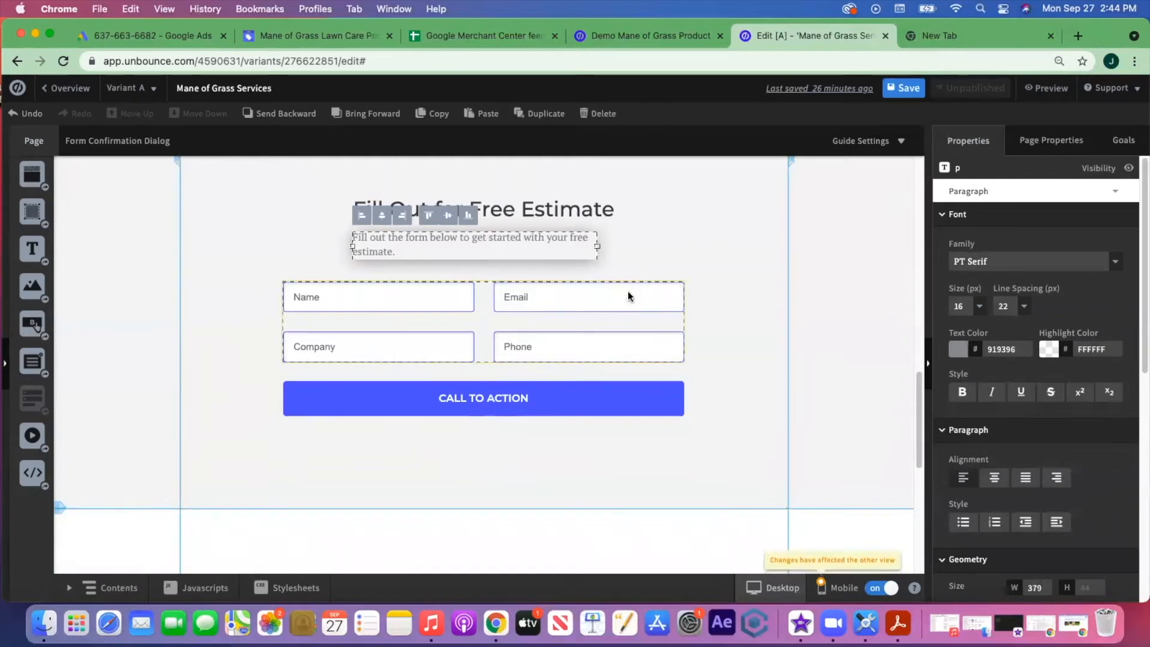
click(513, 324)
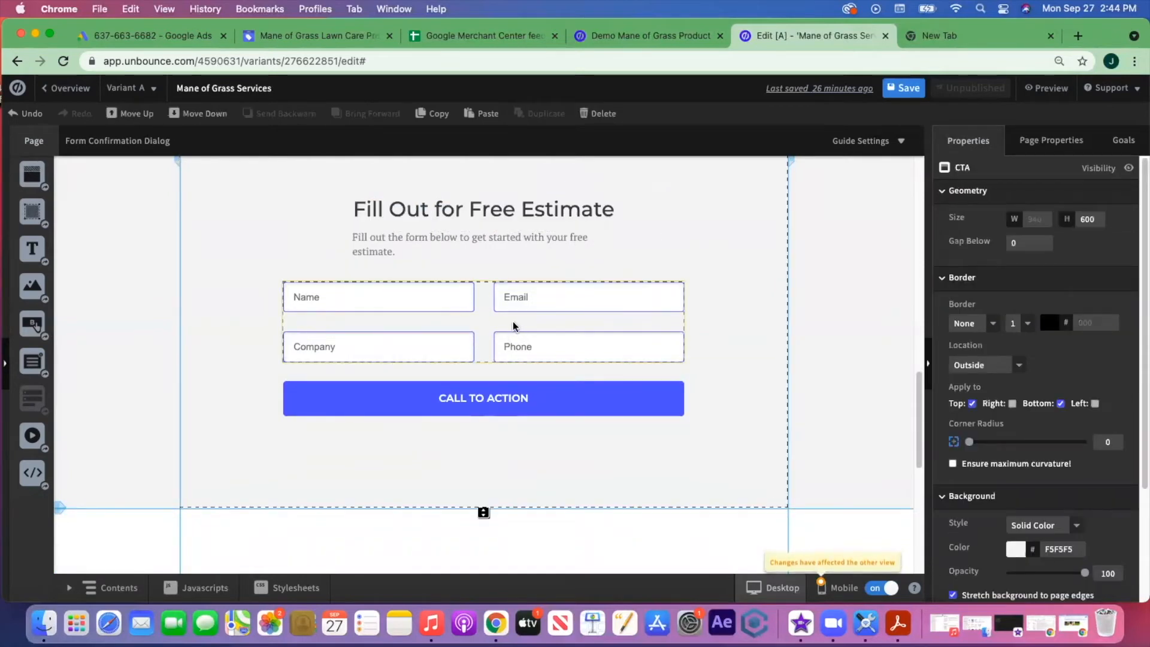
- Open Edit Form Fields for the form showing Name, Email, Company and Phone
click(513, 323)
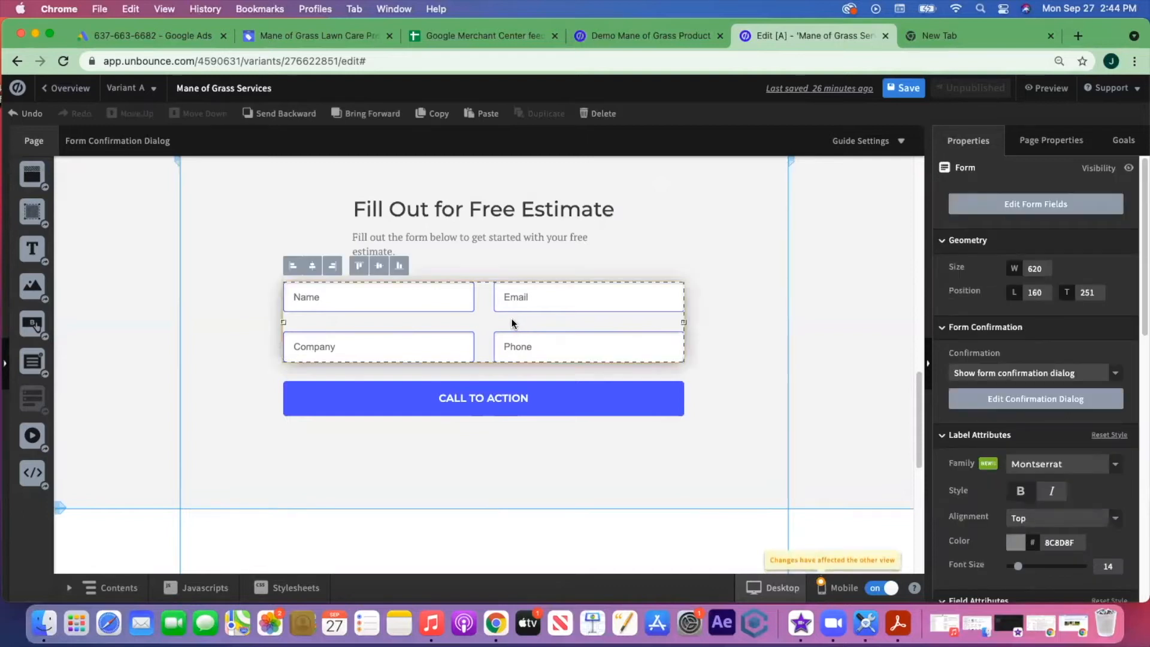
click(1008, 211)
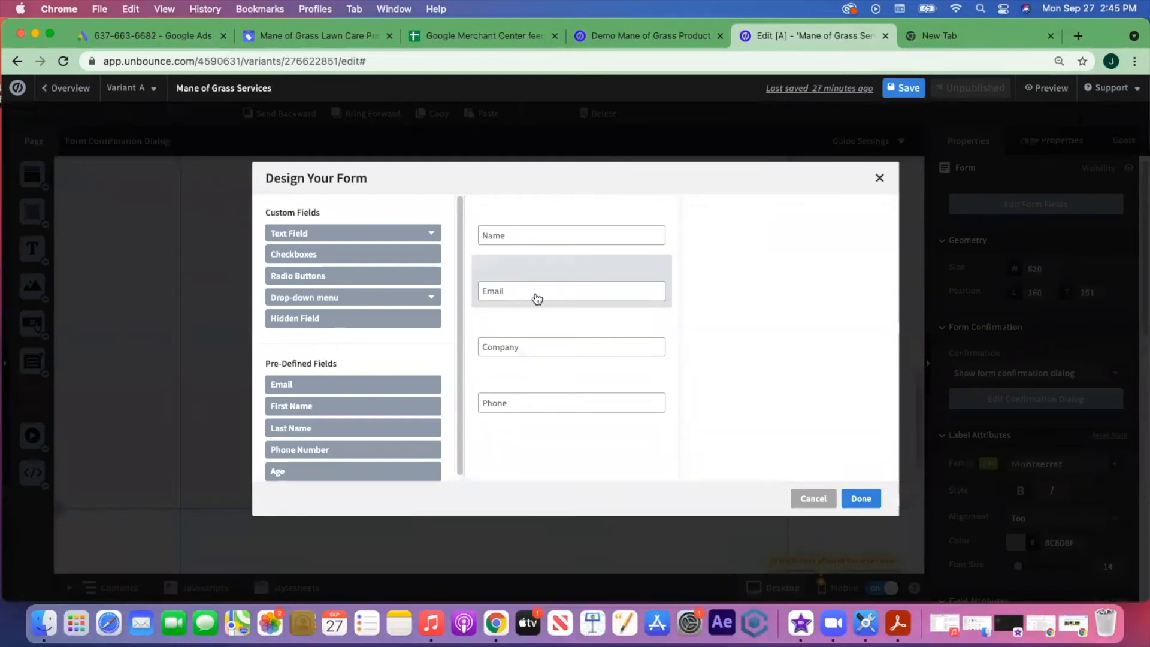
- Add a Multi Line Text Field labelled 'Tell us more about your lawn care needs'
click(307, 233)
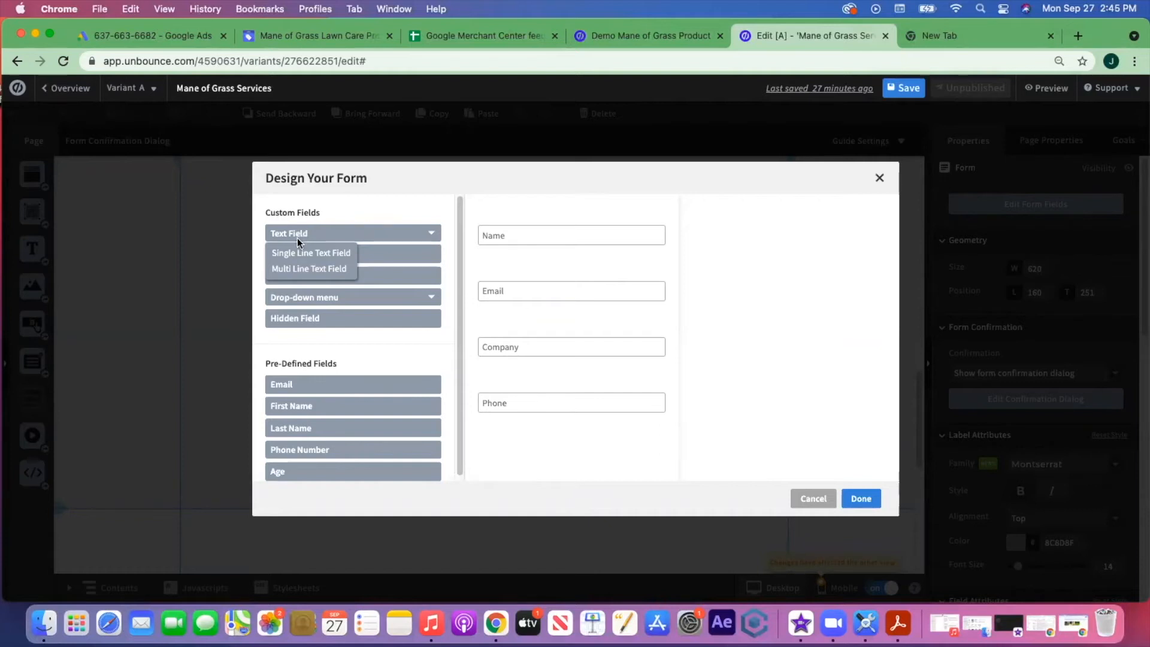
click(299, 273)
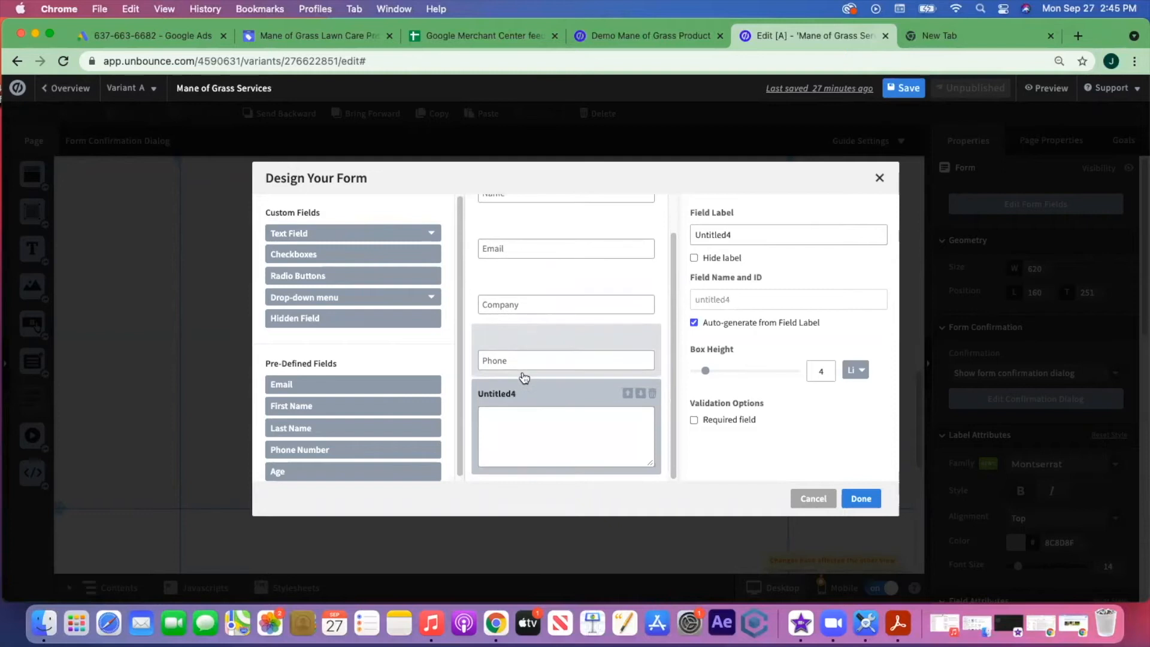
click(762, 235)
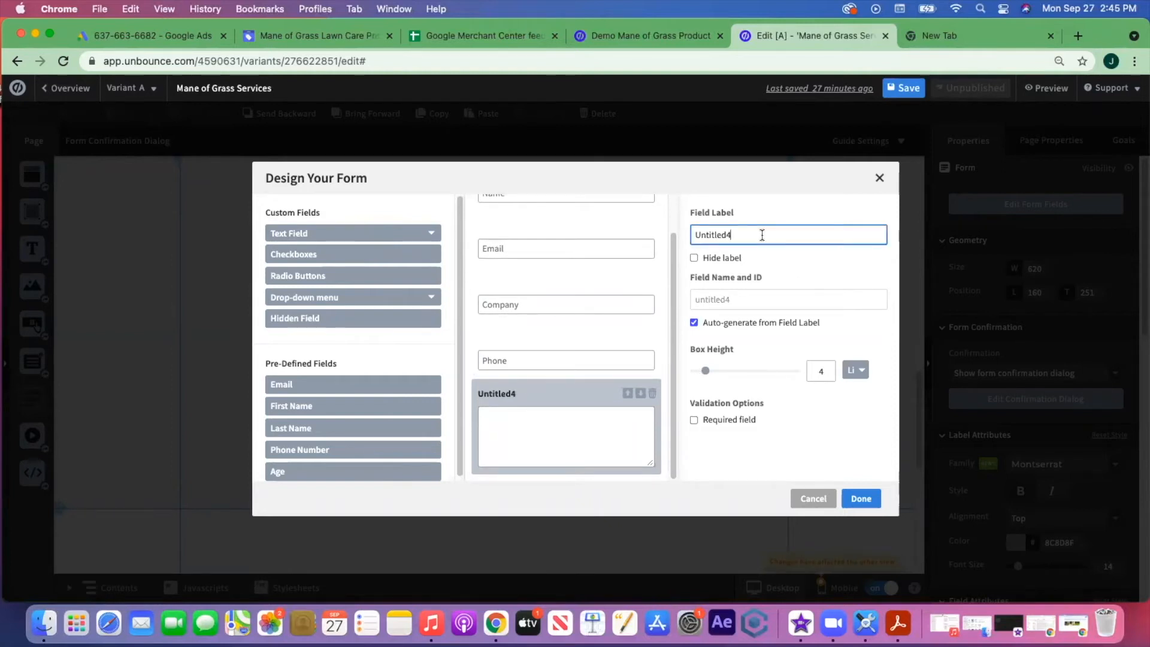
key(BackSpace)
key(BackSpace)
key(BackSpace)
key(BackSpace)
text(Tell us more)
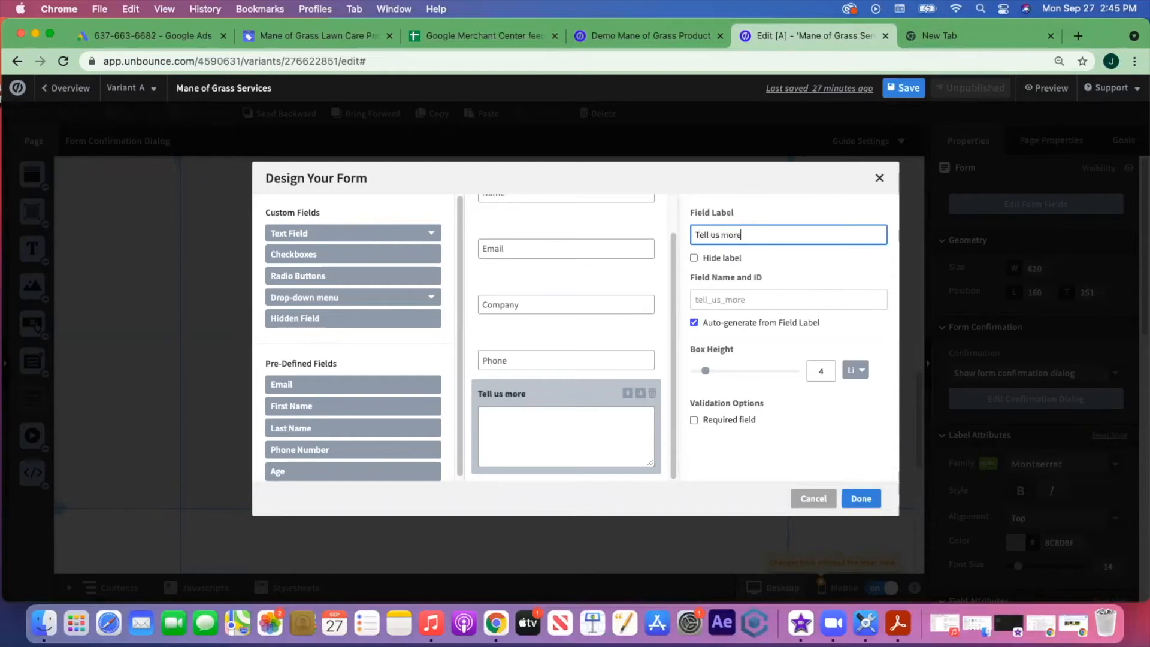
text( about your)
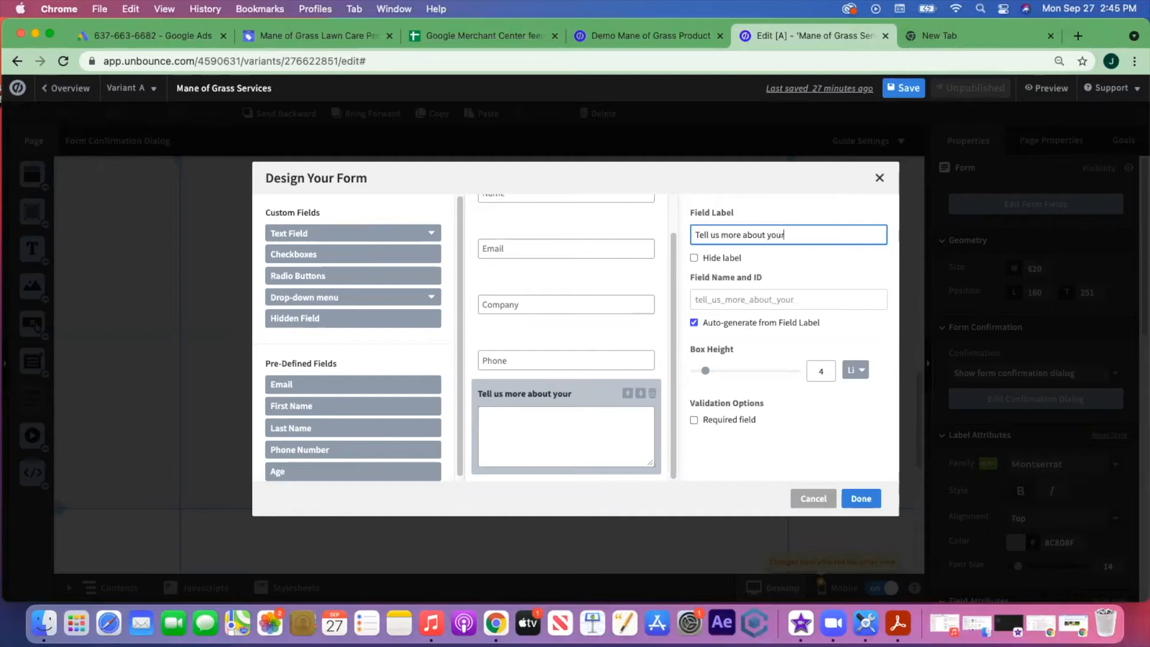
text( lawn care needs)
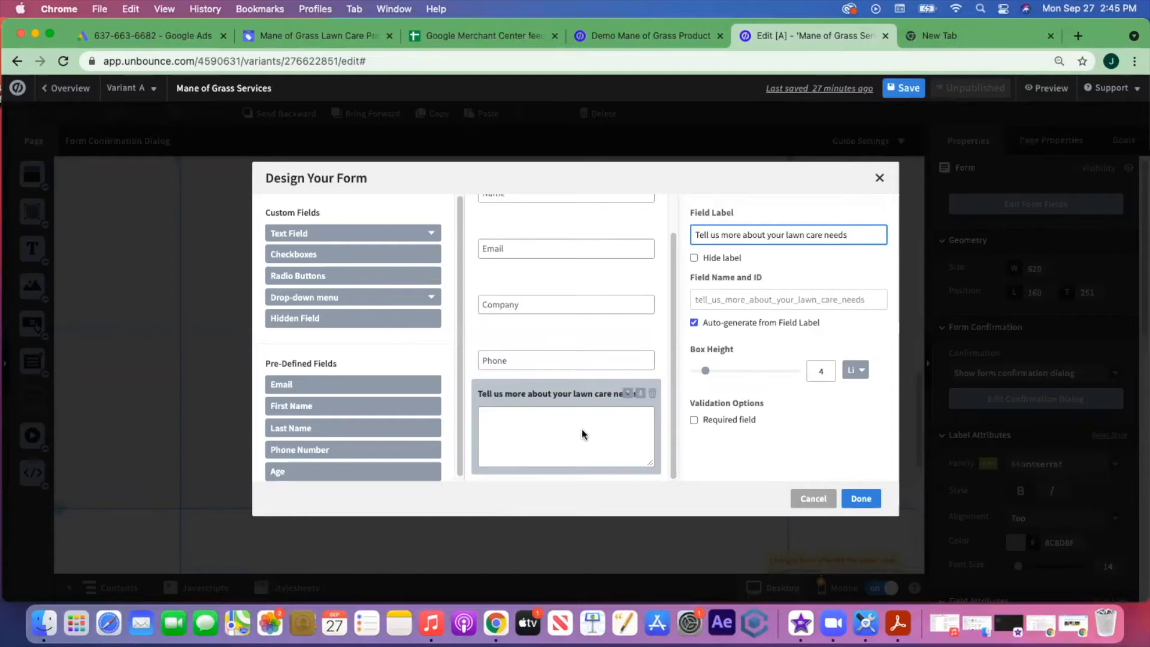
scroll(623, 301, up, 2)
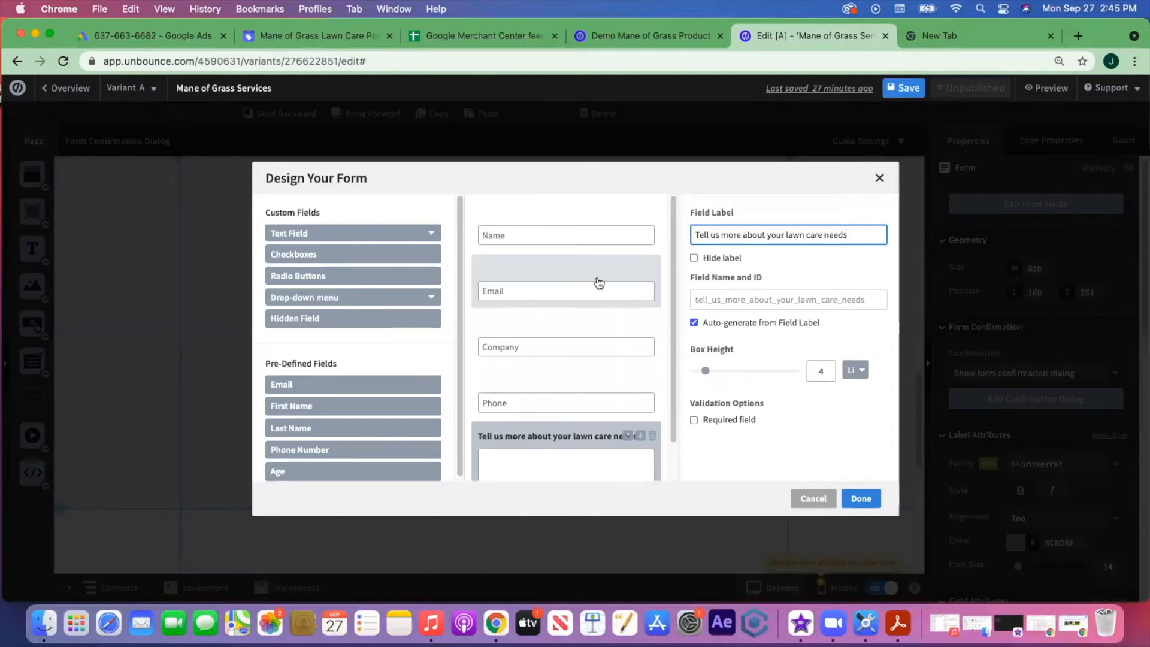
- Review the Name, Email, Phone and lawn care fields, deleting the Company field
click(532, 235)
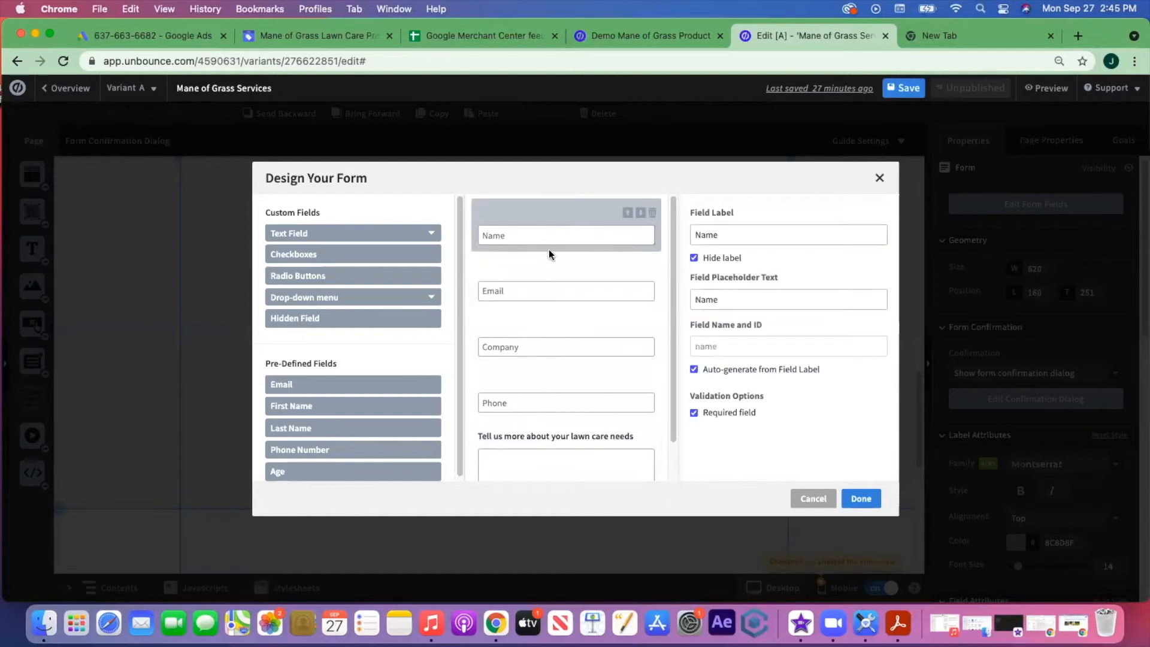
click(595, 292)
scroll(585, 359, down, 1)
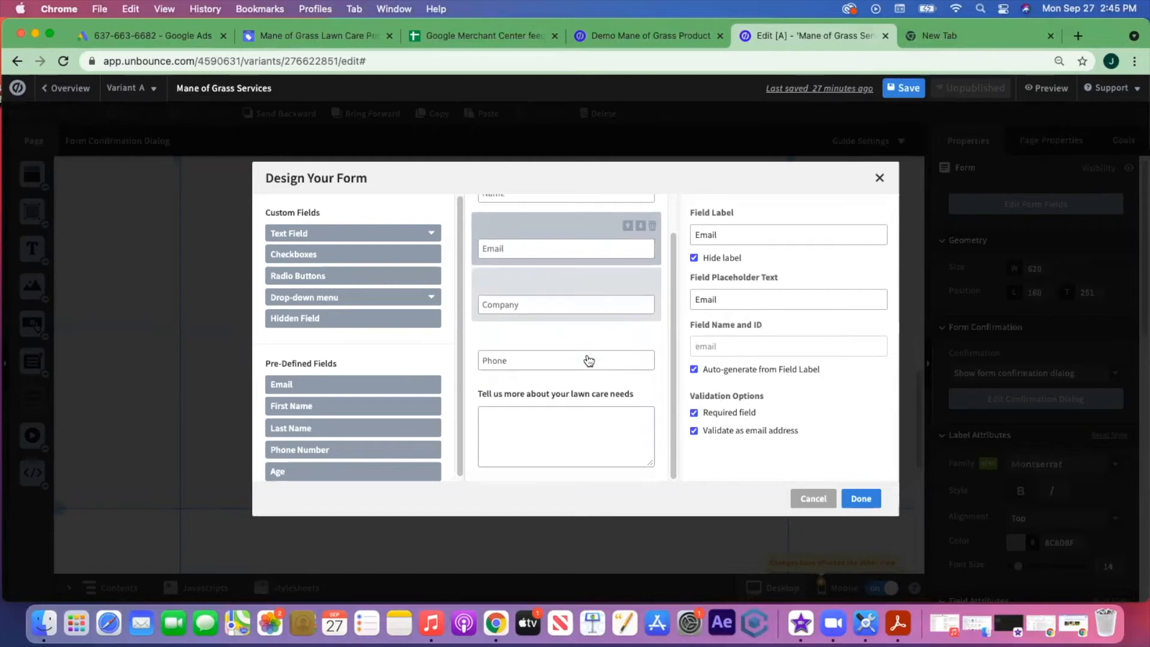
scroll(552, 300, up, 1)
click(534, 234)
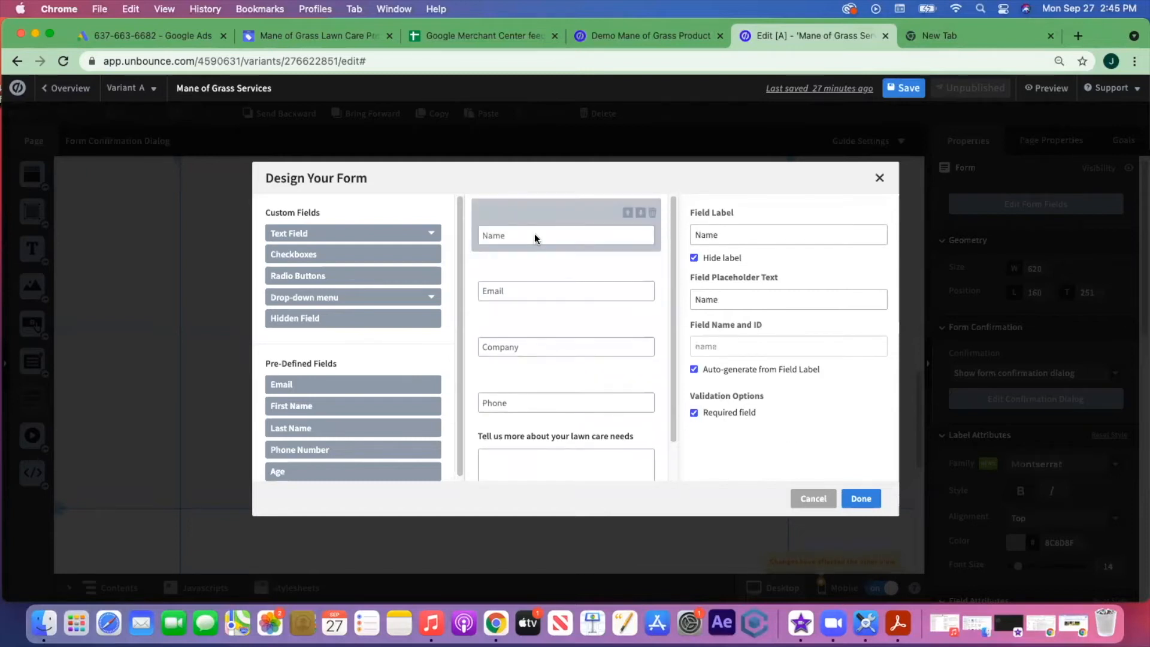
click(543, 287)
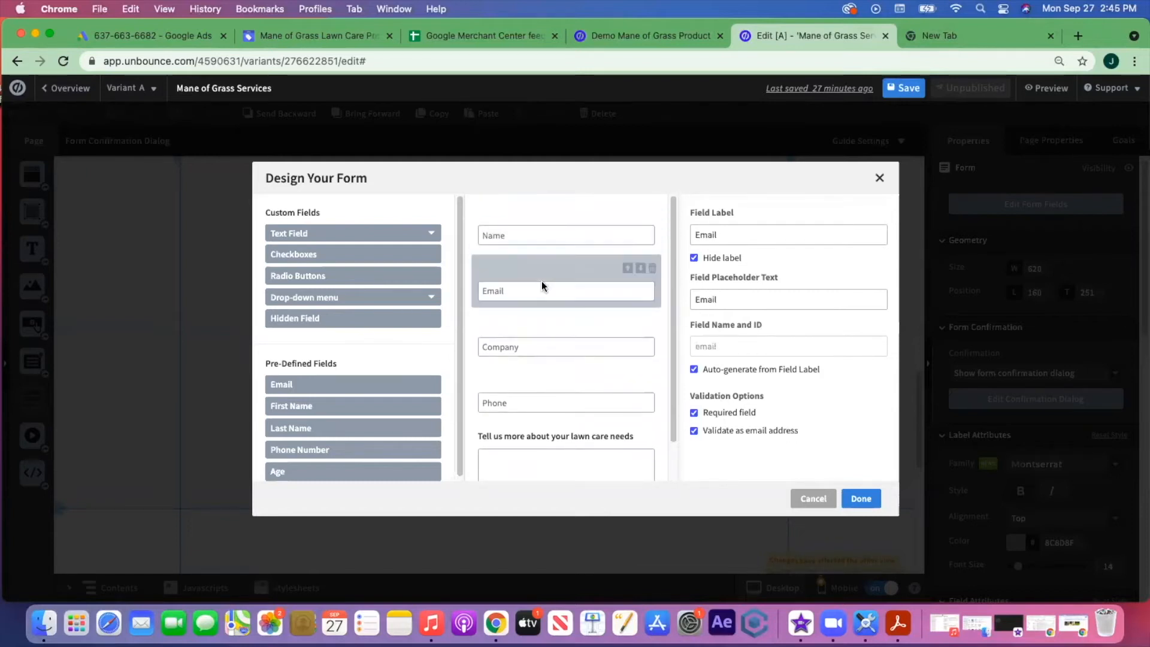
click(544, 348)
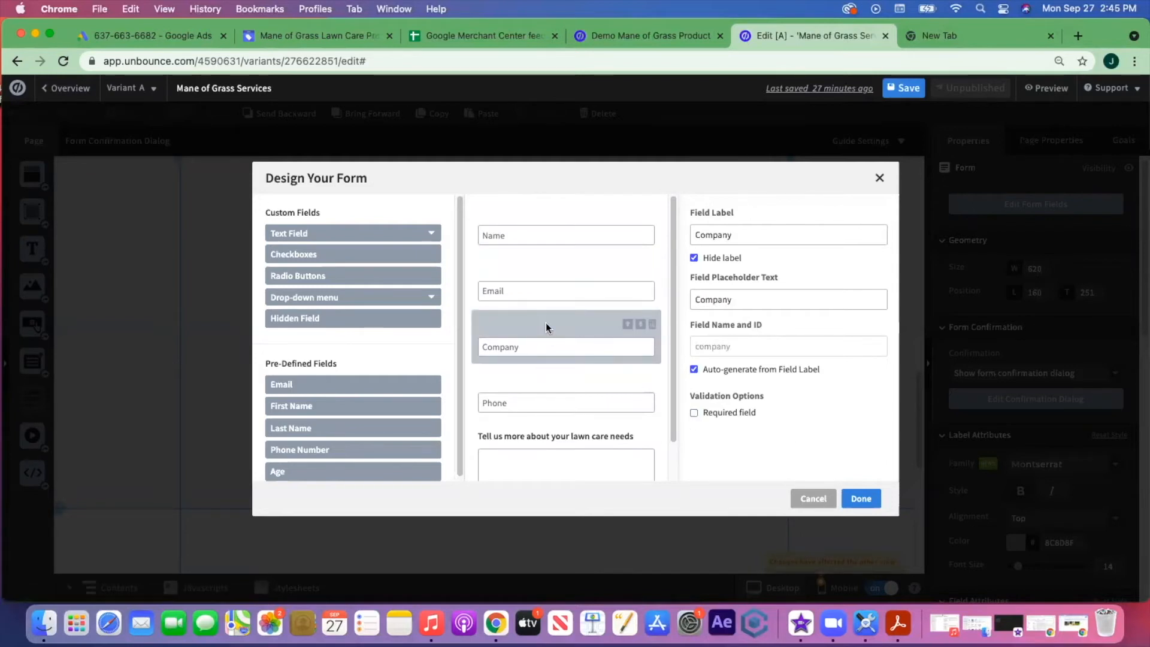
click(653, 326)
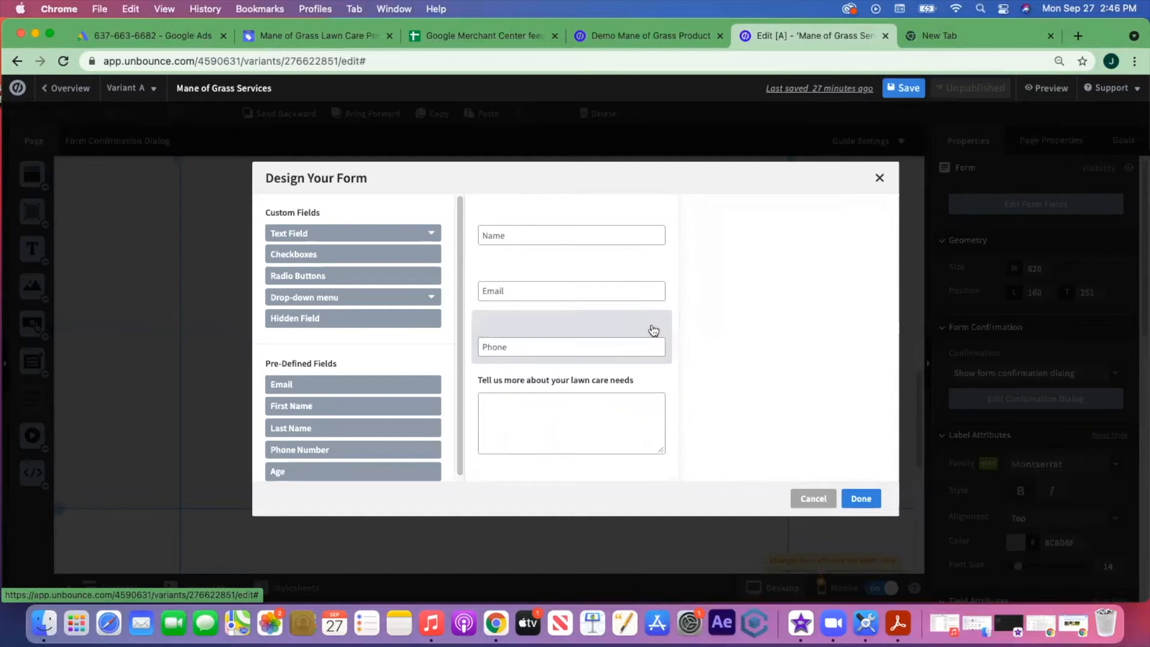
click(584, 347)
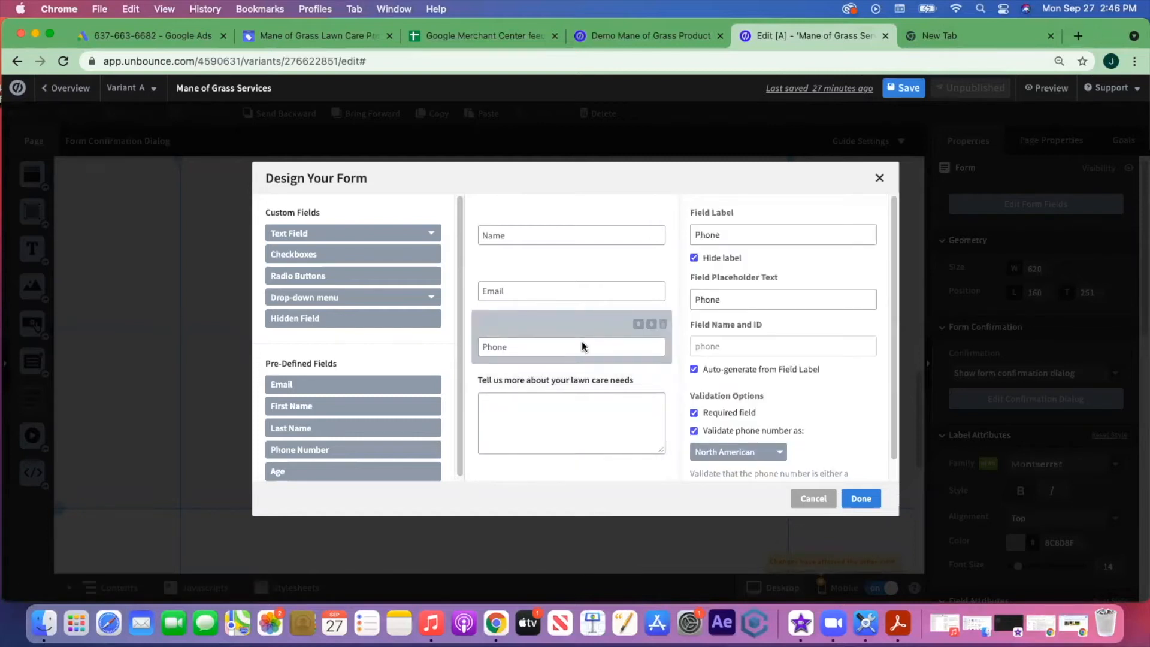
click(595, 394)
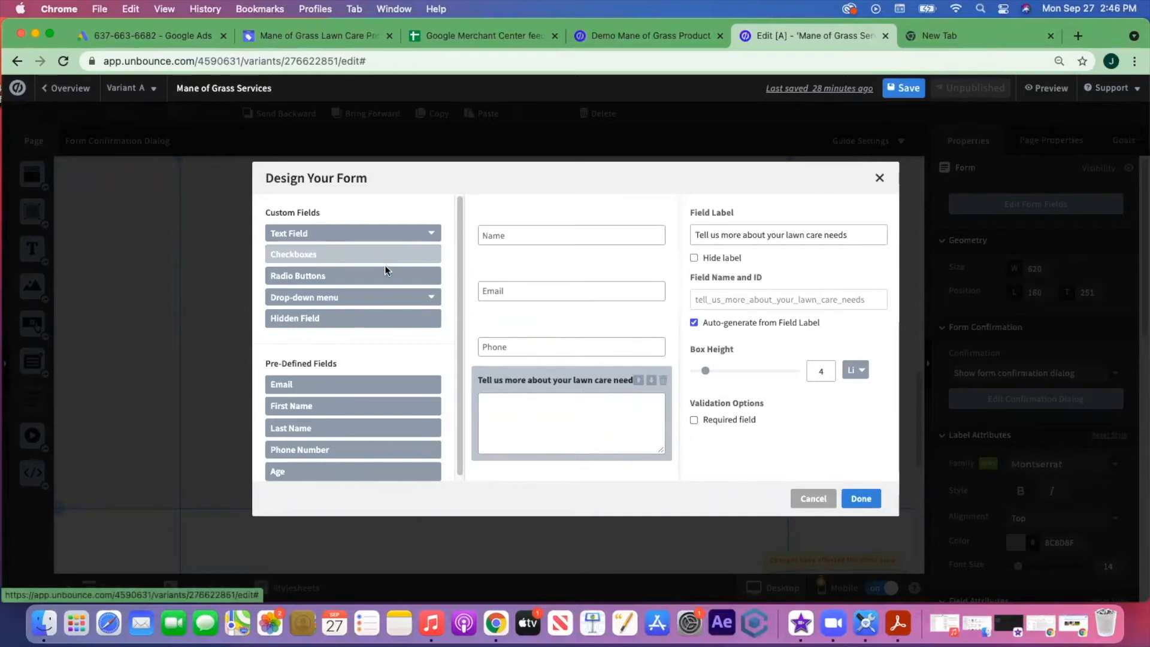
- Add a Custom Drop-down Menu 'What services are you interested in?' with first choice 'Choose One'
click(357, 300)
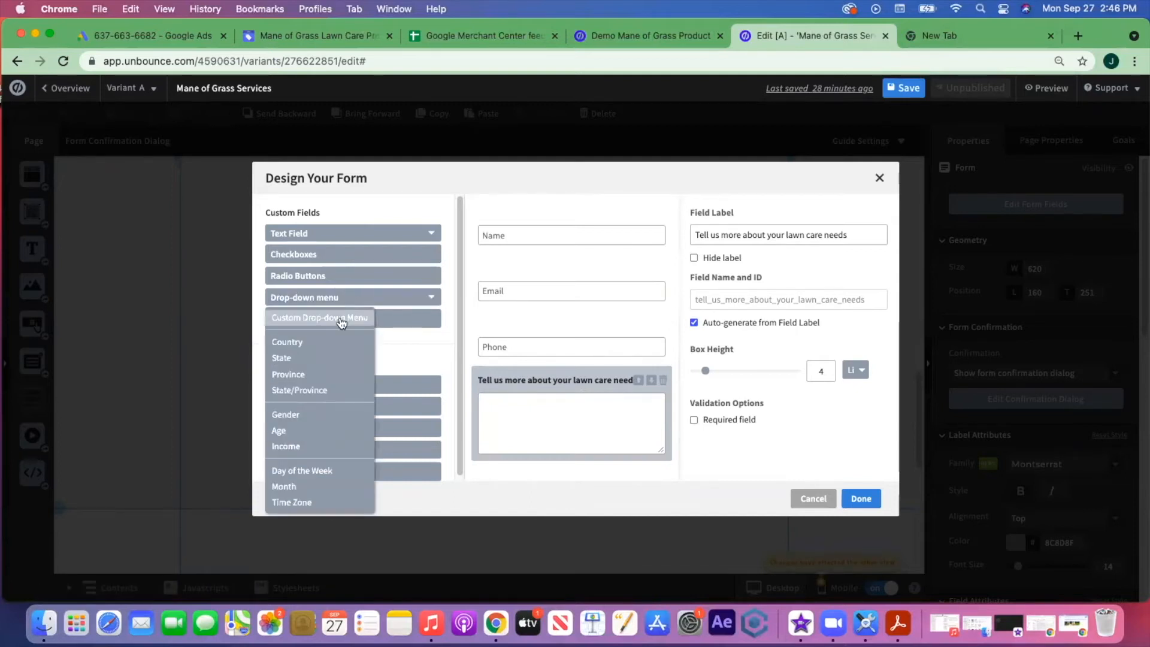
click(341, 323)
scroll(623, 371, down, 2)
drag(753, 234, 669, 239)
key(BackSpace)
text(Wha)
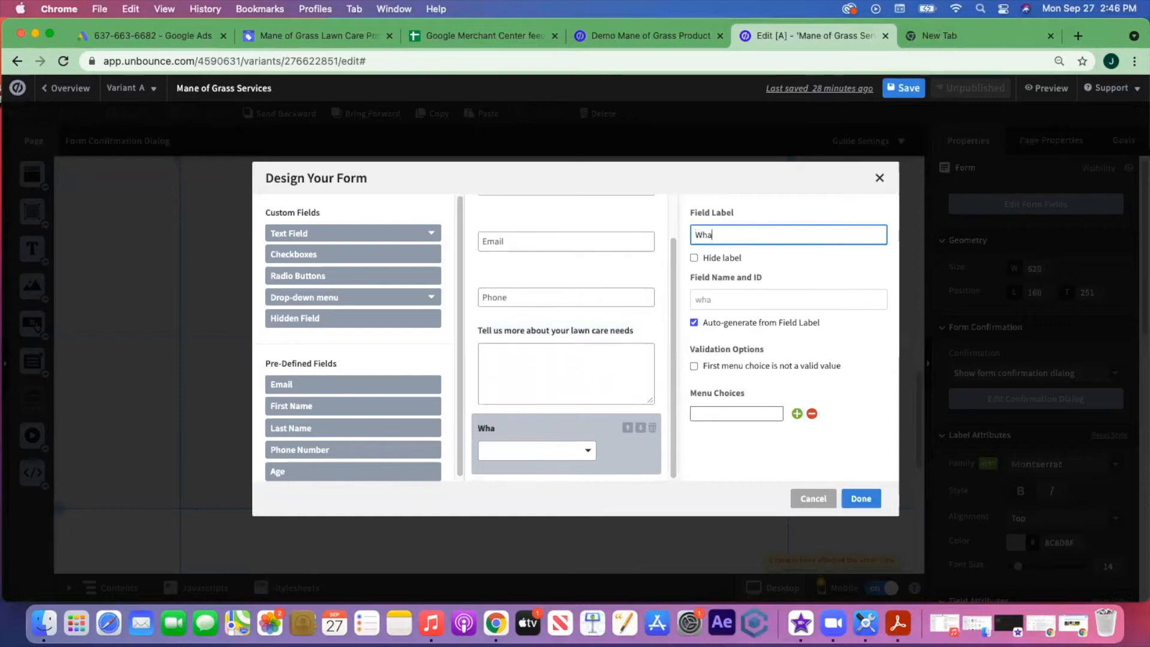
text(t services are you interested in?)
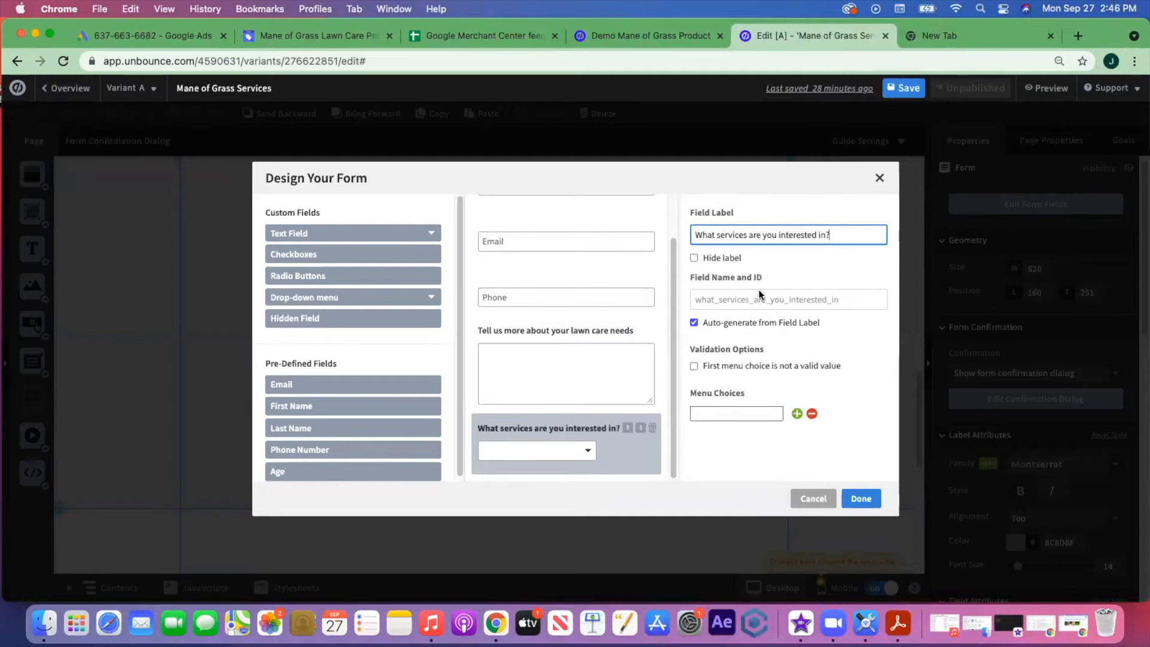
click(735, 414)
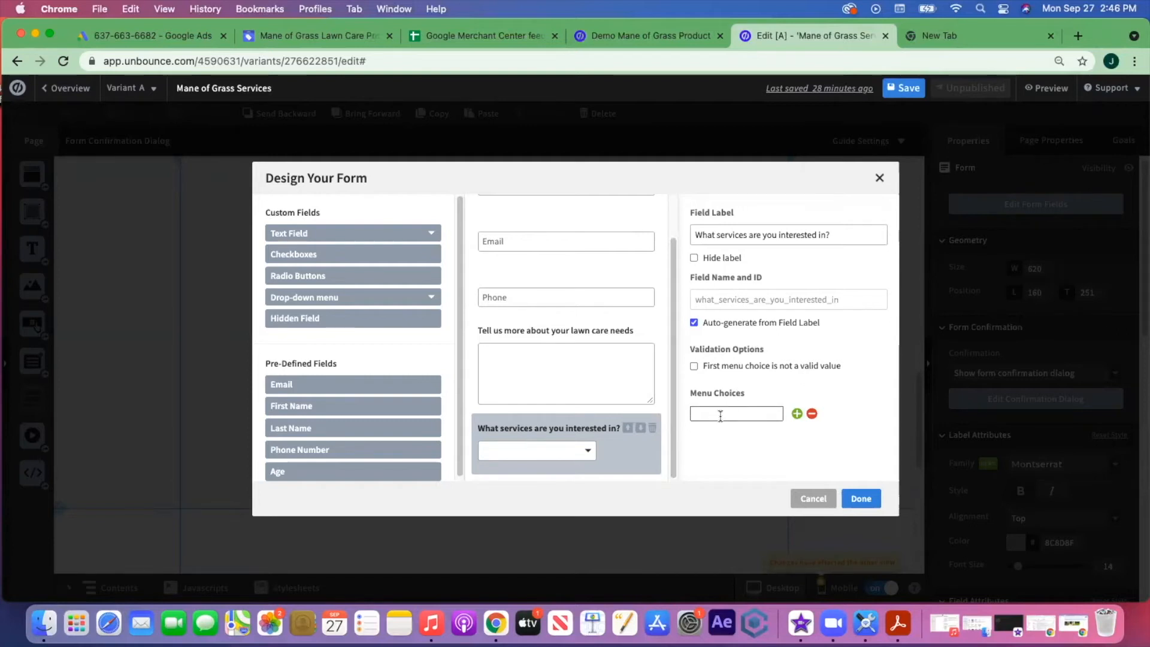
text(Choose One)
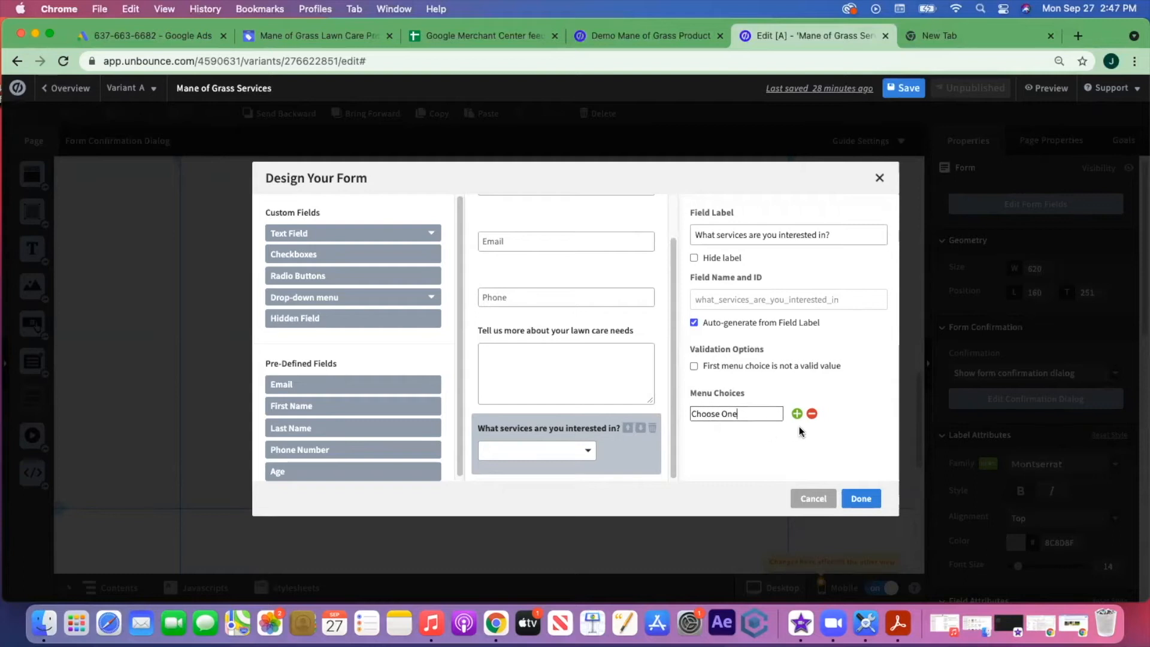
- Add menu choice rows and enter 'Edging and Trimming' as a service option
click(797, 414)
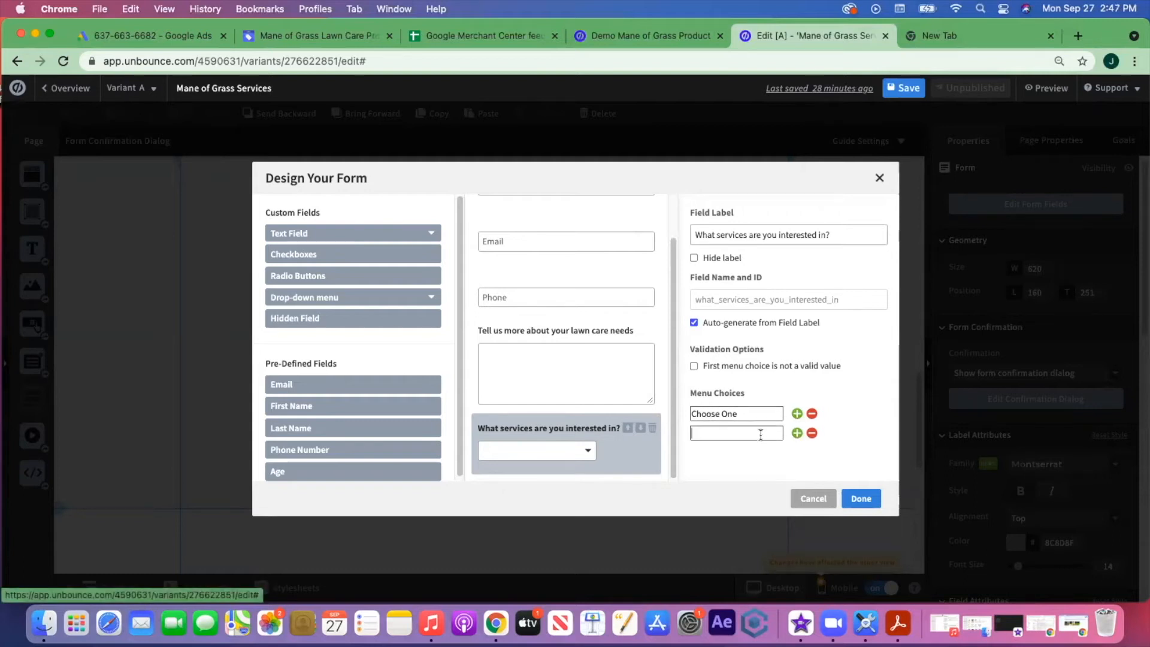
click(797, 433)
click(797, 452)
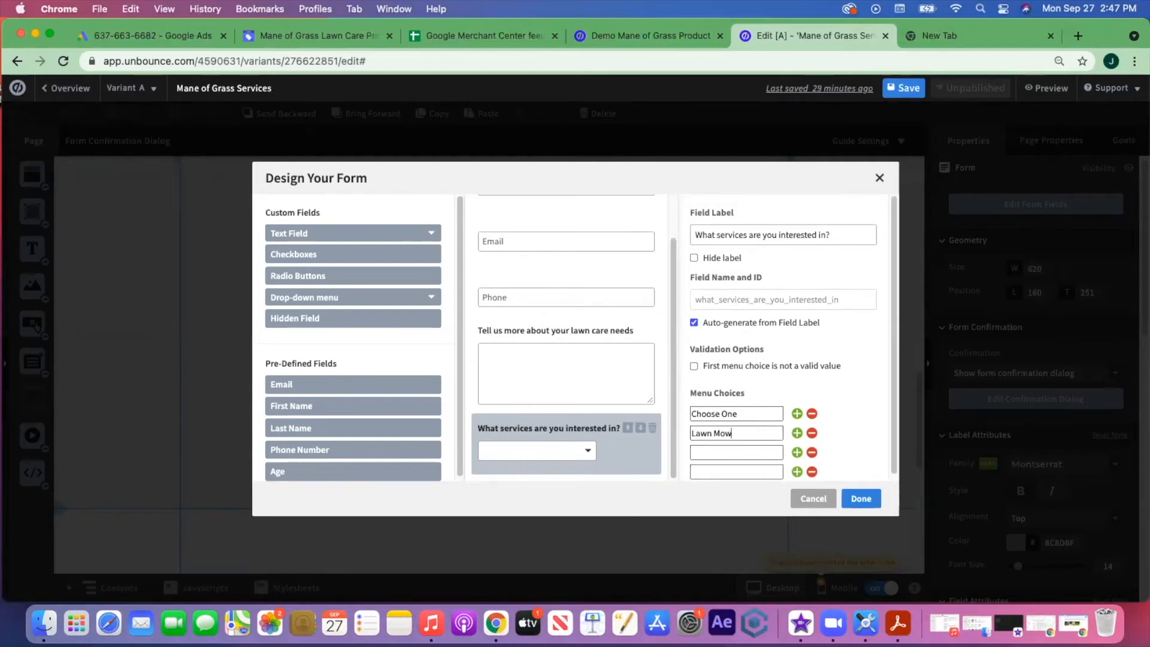
click(766, 452)
text(Edging and Trimming)
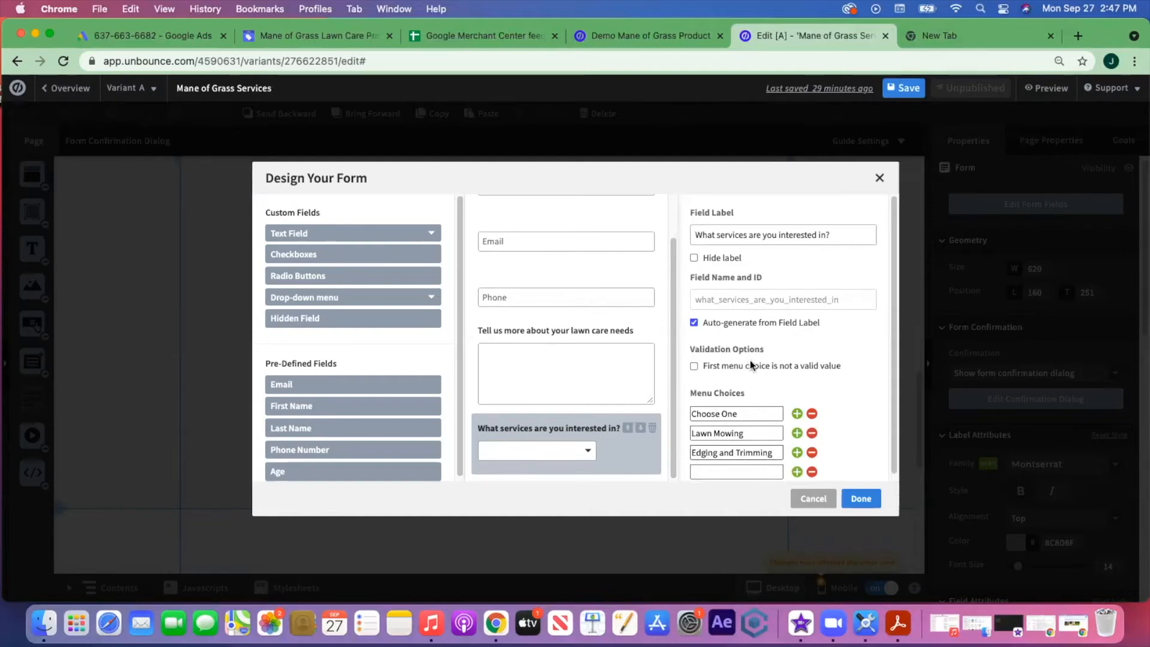
scroll(752, 420, down, 1)
click(756, 468)
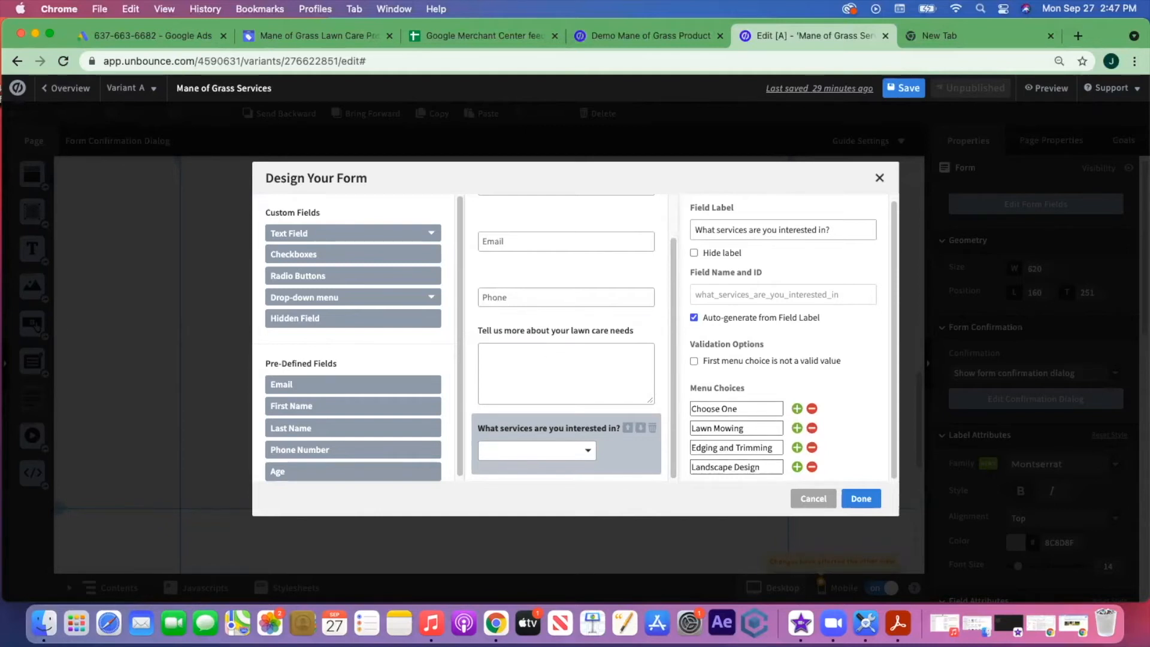
- Add Stump Removal and Yard Cleanup choices, checking the ad builder spreadsheet for reference
drag(0, 78, 314, 55)
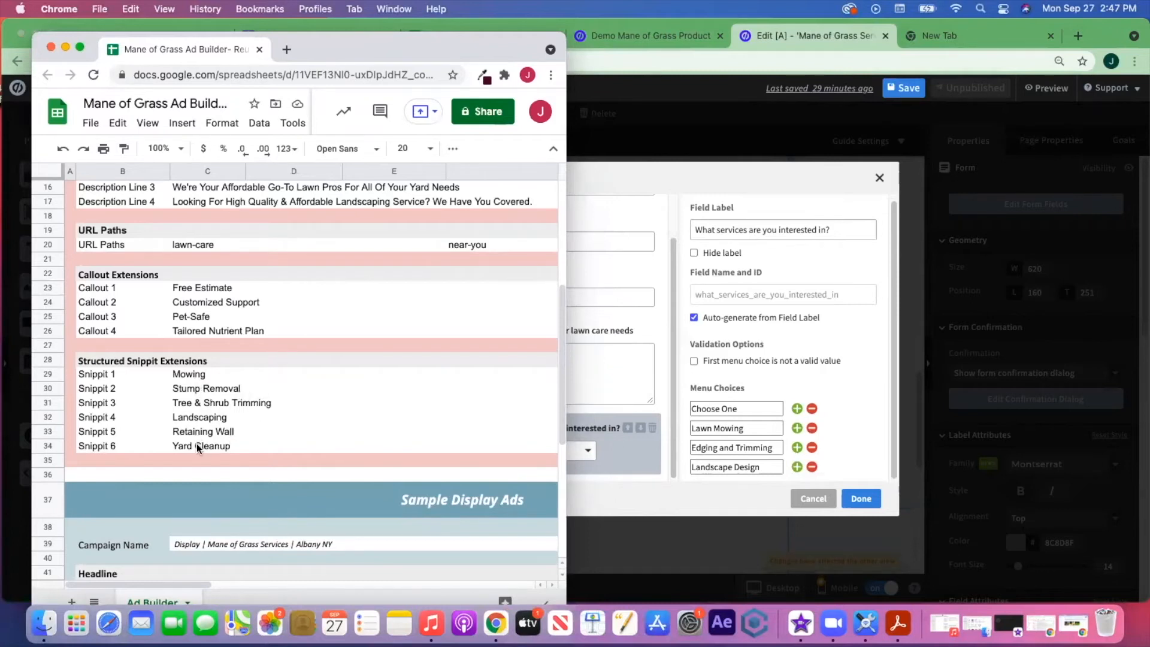
drag(318, 50, 0, 144)
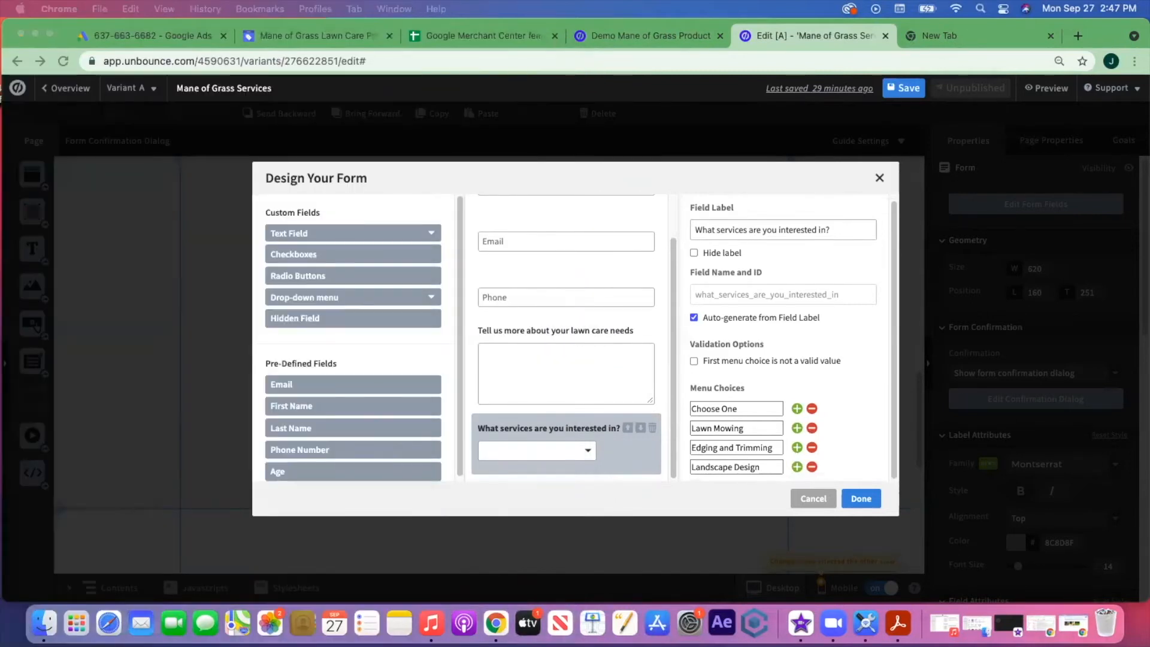
click(776, 467)
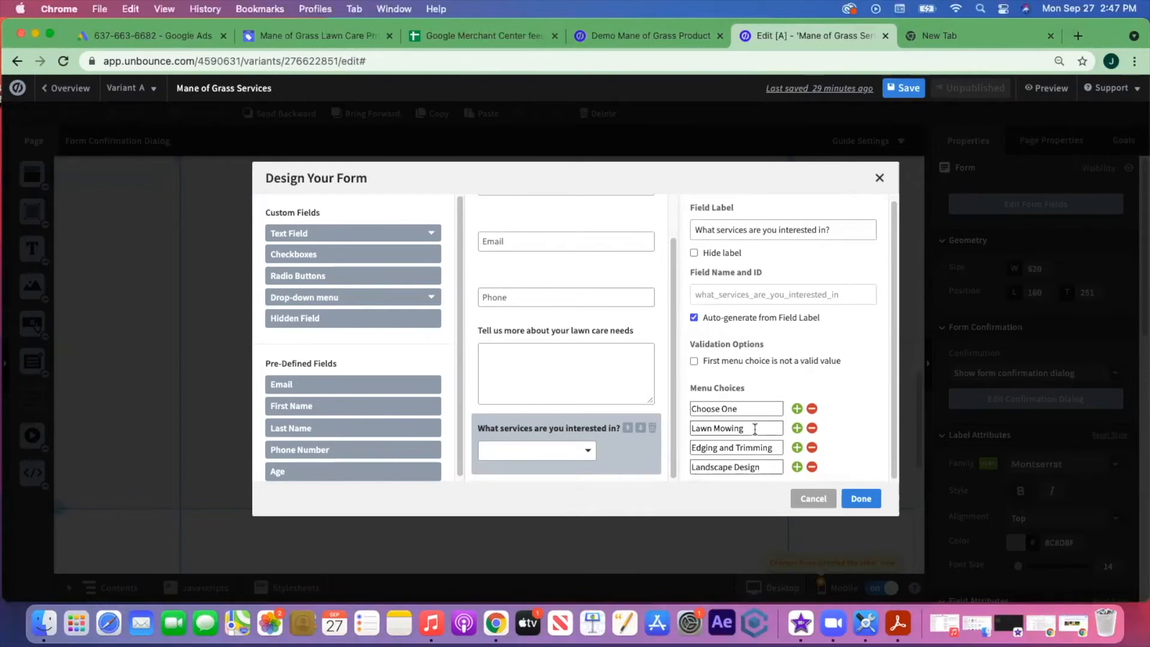
click(796, 468)
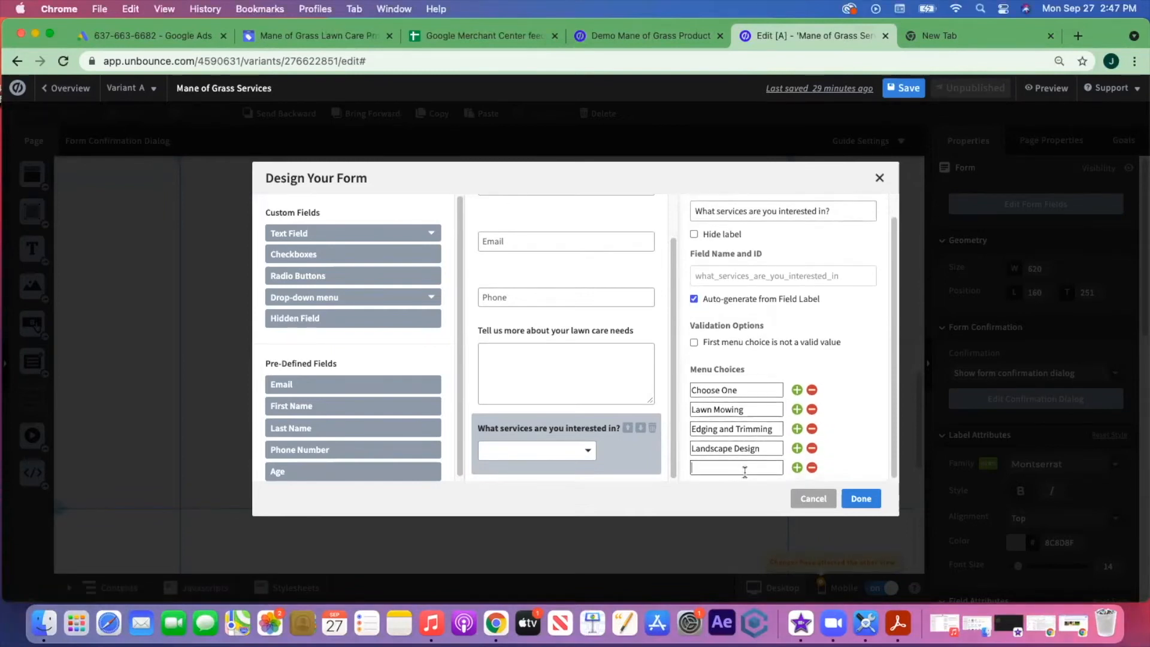
click(797, 468)
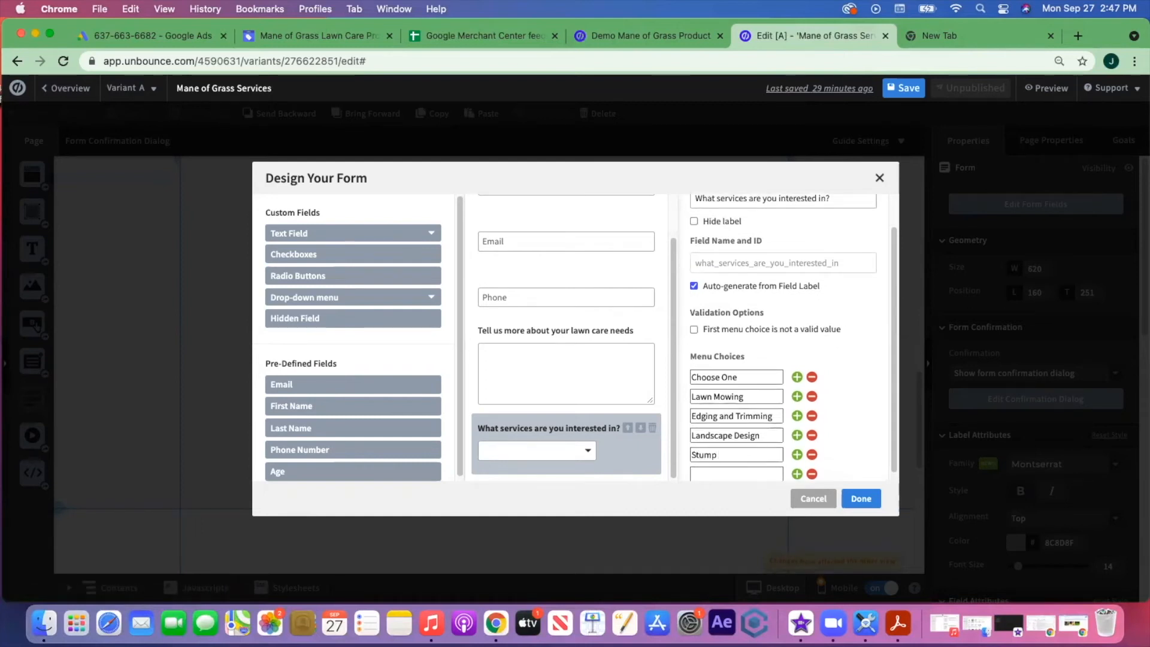
text(oval)
click(729, 470)
text(Yard Cl)
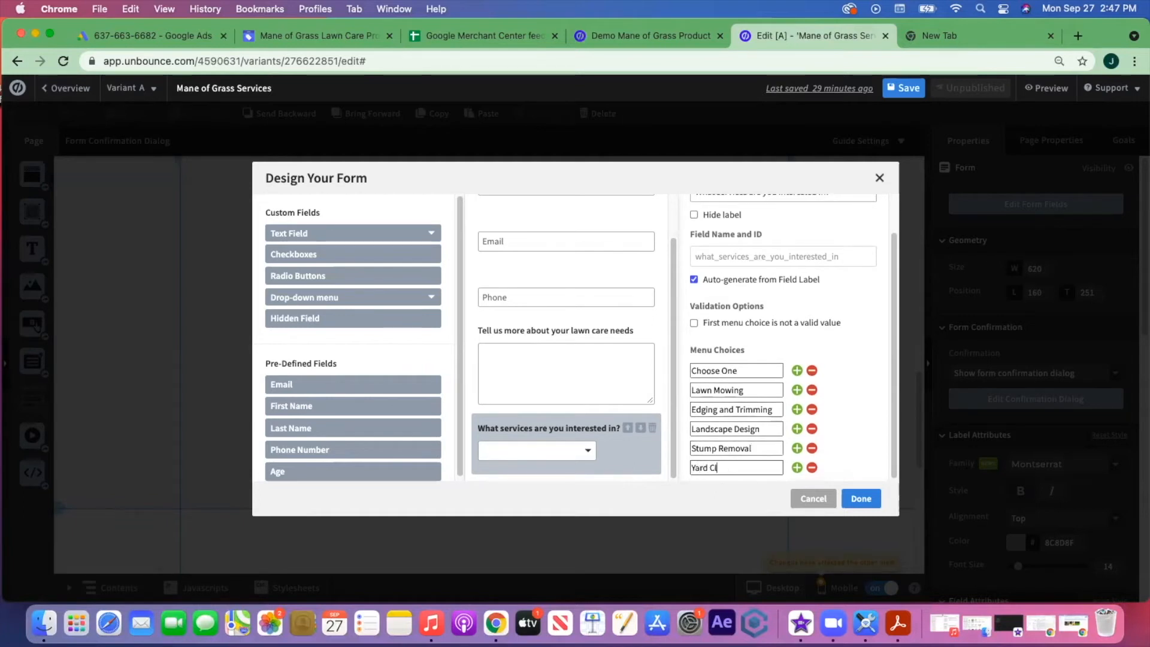
text(eanup)
click(797, 469)
click(753, 470)
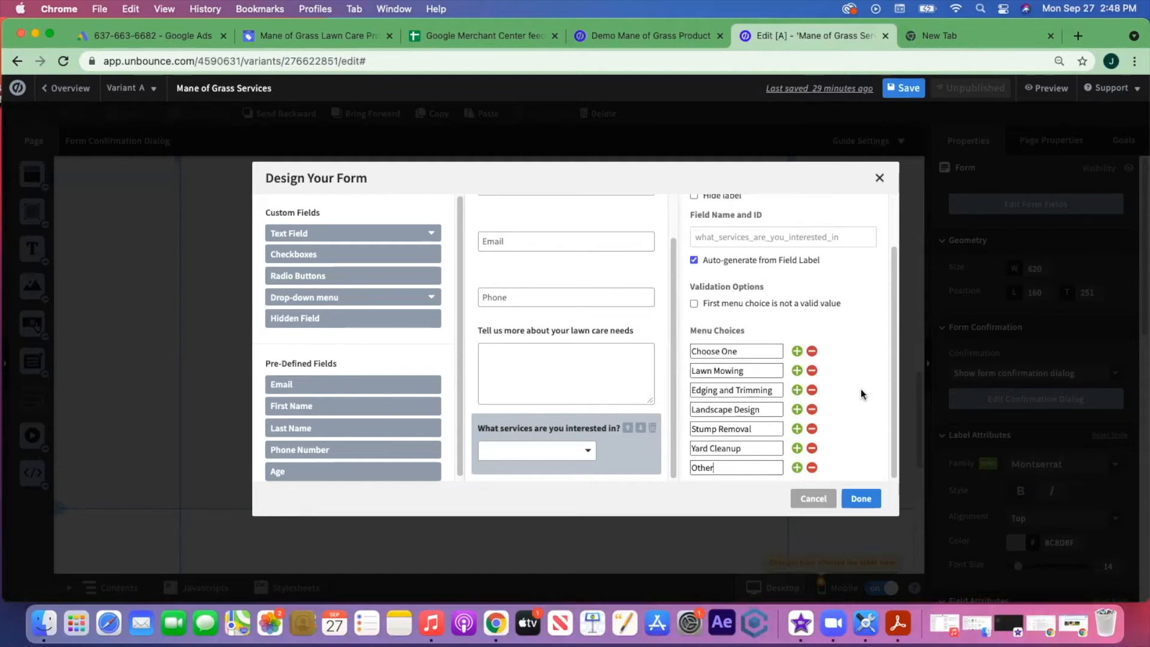
- Apply the drop-down choices, stretch the CTA section to 690 tall, and reopen the form fields
click(863, 497)
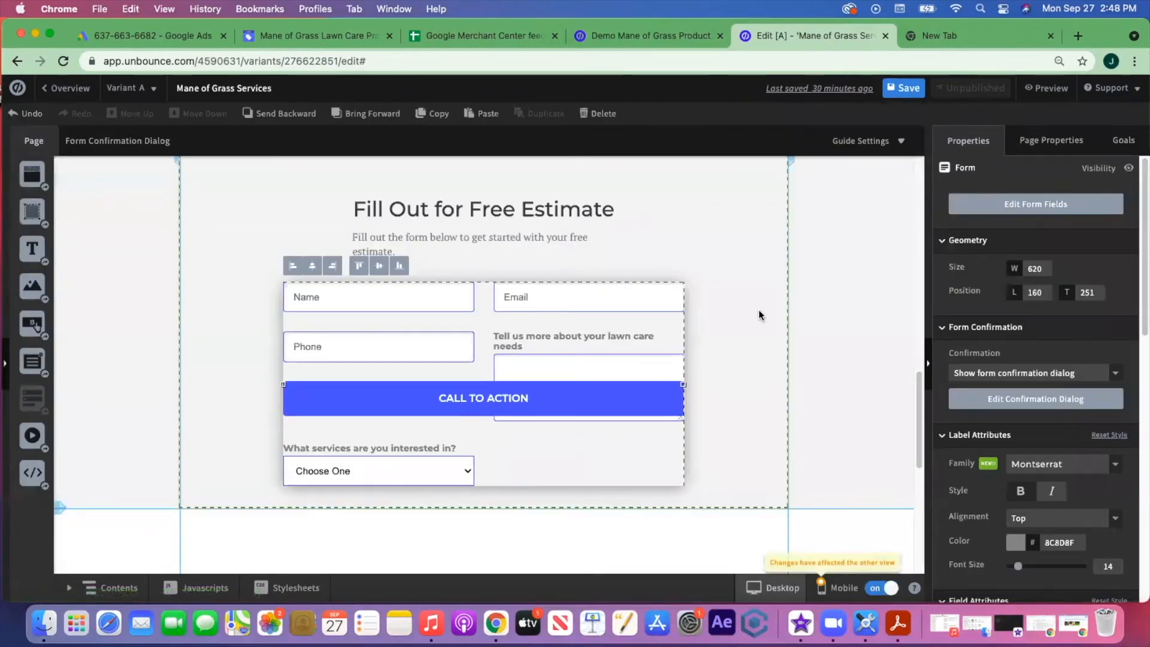
click(747, 385)
drag(483, 513, 485, 563)
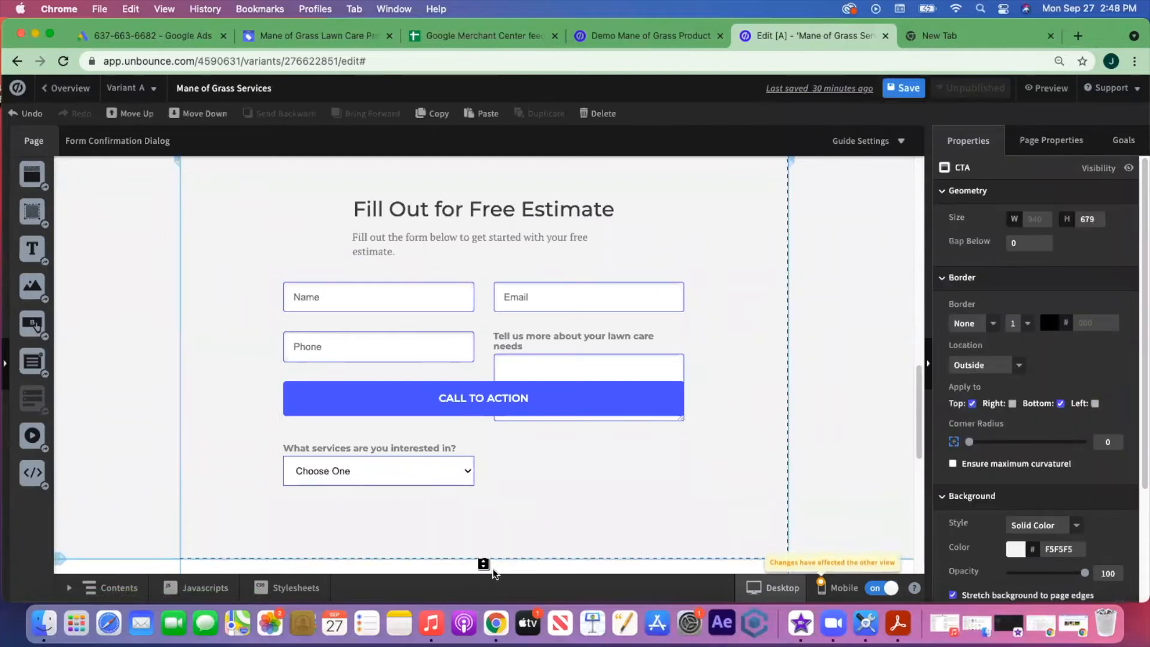
scroll(724, 449, down, 2)
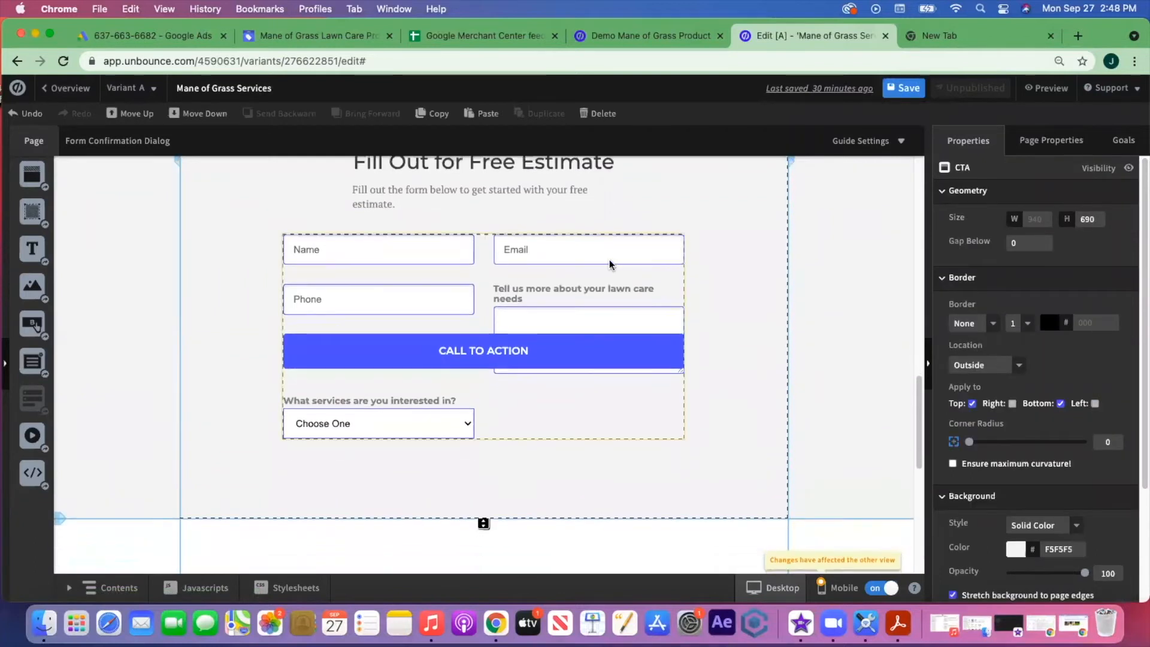
click(612, 266)
click(992, 206)
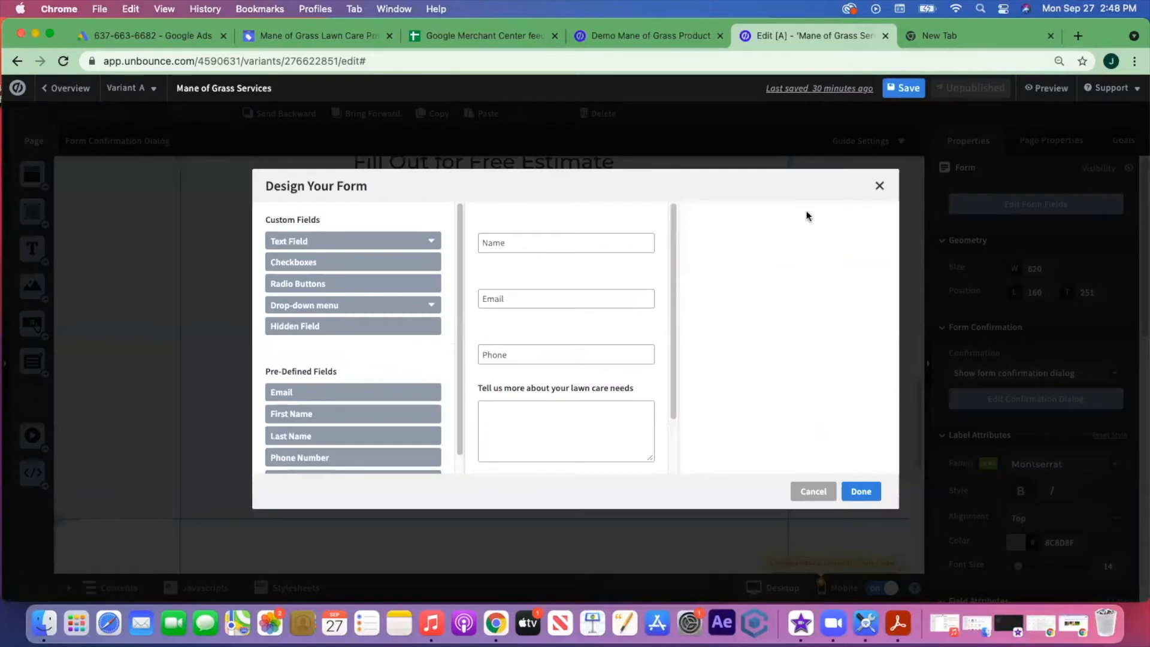
- Move the 'What services' drop-down above the lawn care checkbox
scroll(569, 396, down, 2)
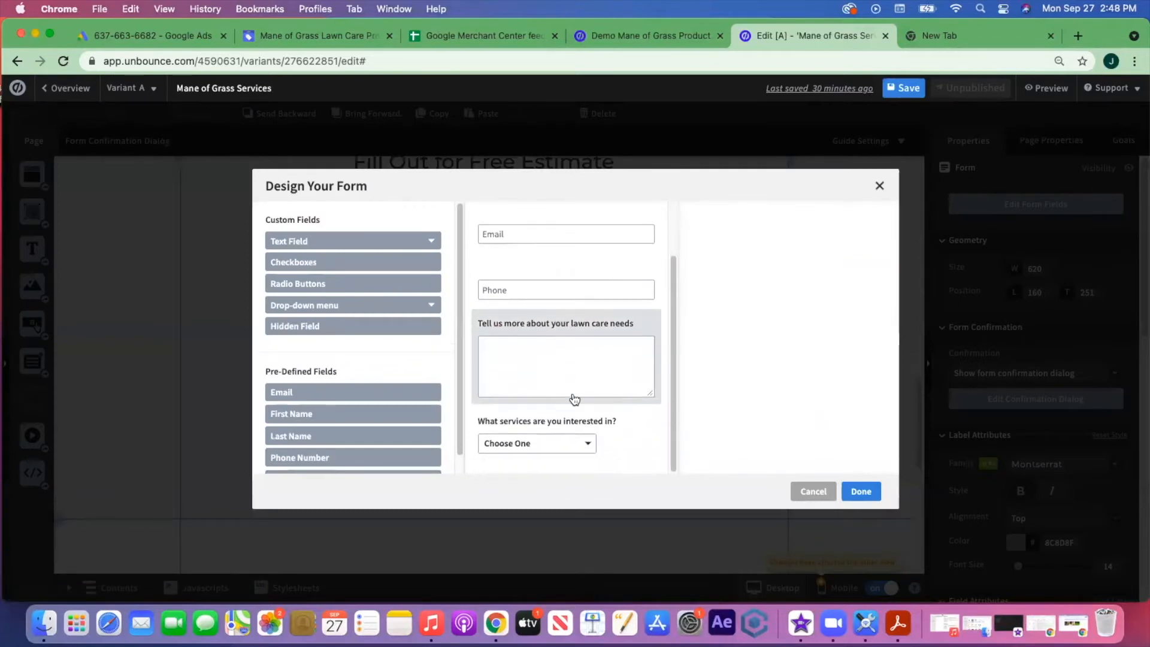
click(614, 426)
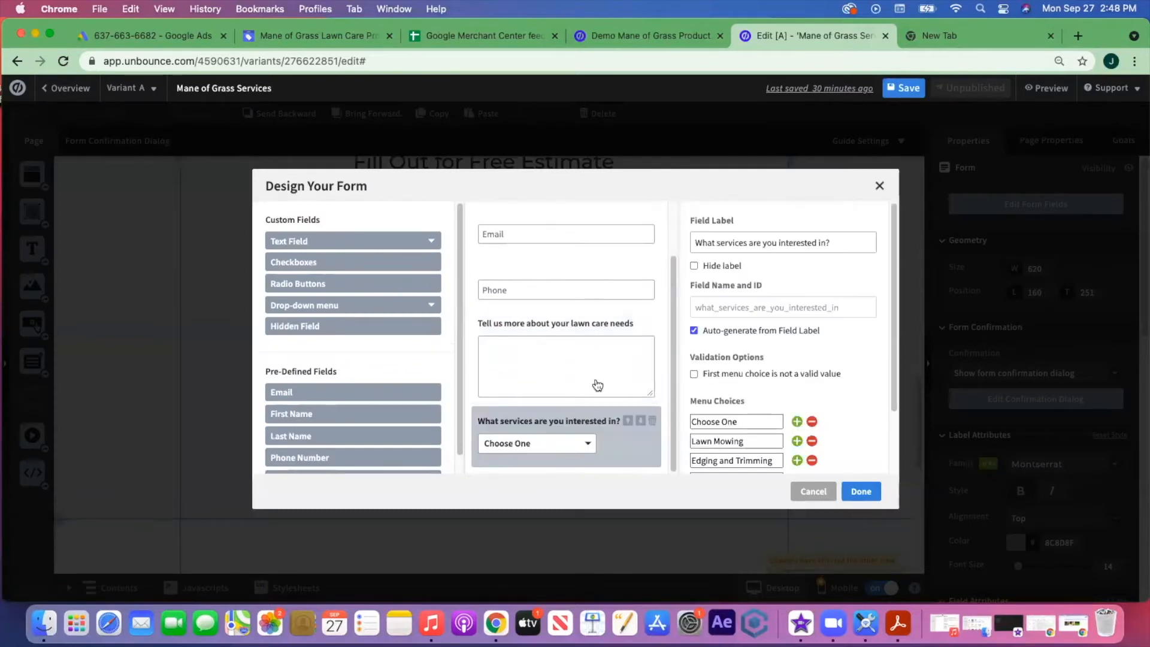
click(627, 422)
scroll(566, 311, up, 2)
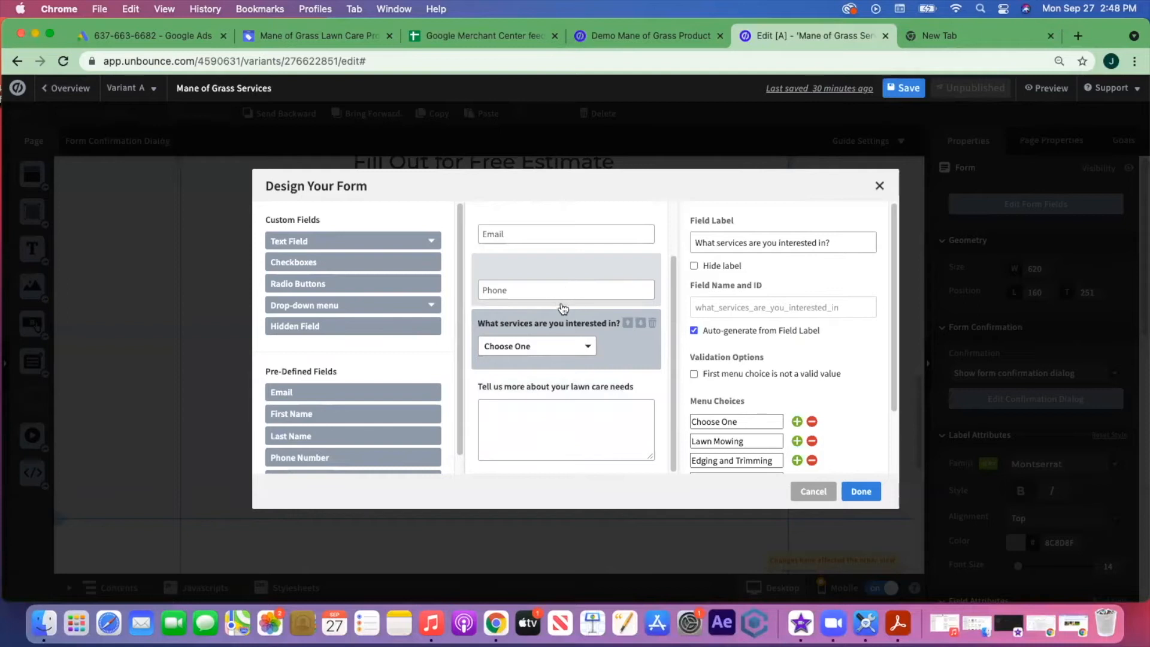
scroll(590, 410, down, 2)
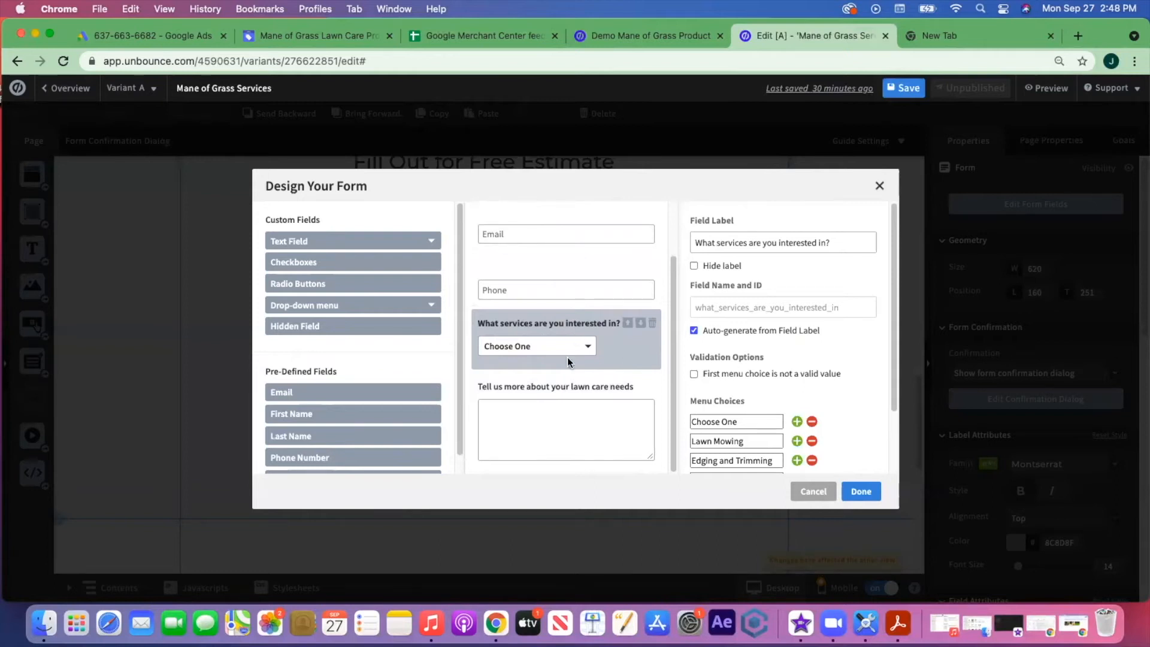
scroll(392, 349, down, 1)
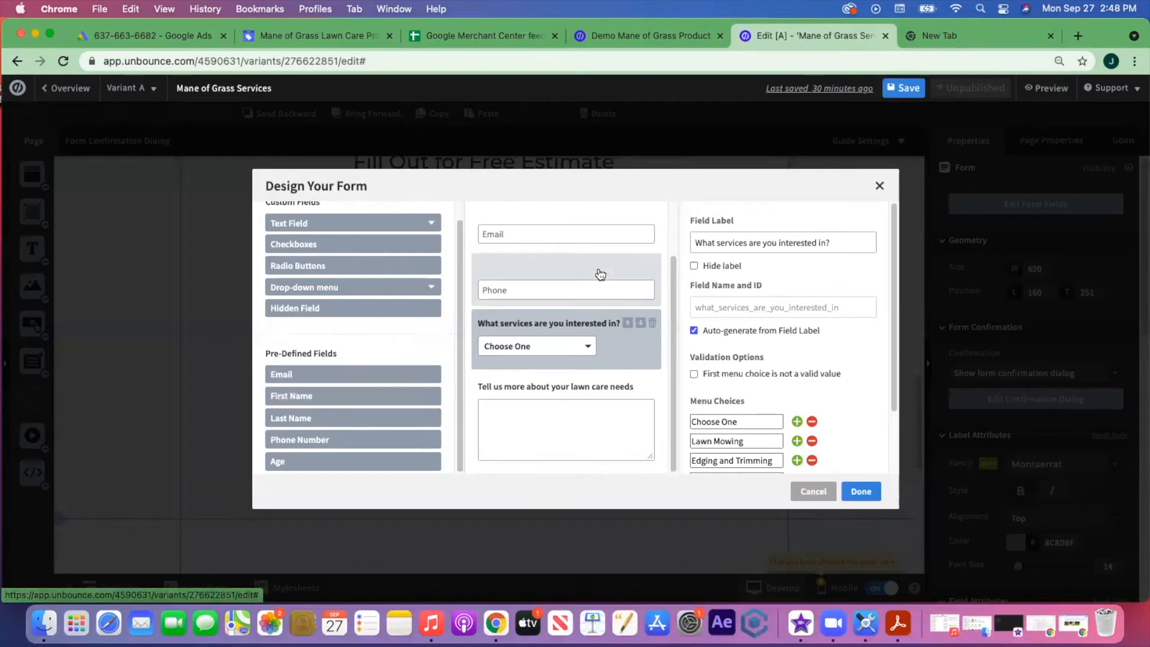
scroll(600, 275, up, 2)
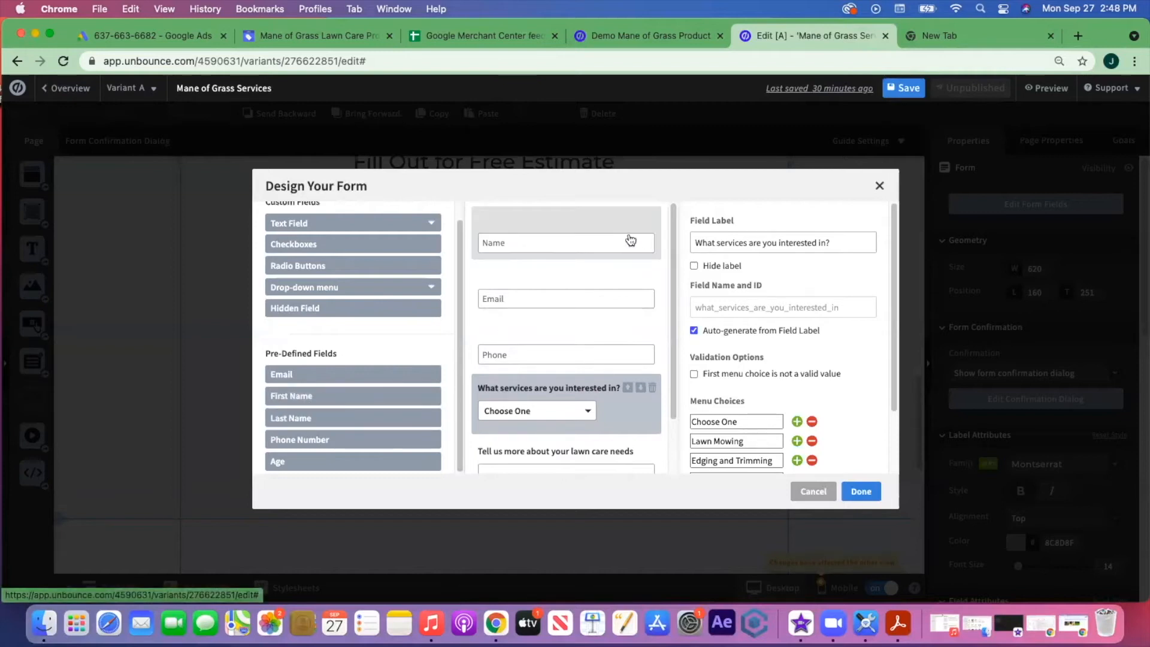
- Replace the Name field with First Name and Last Name fields, removing the duplicate Email
click(584, 228)
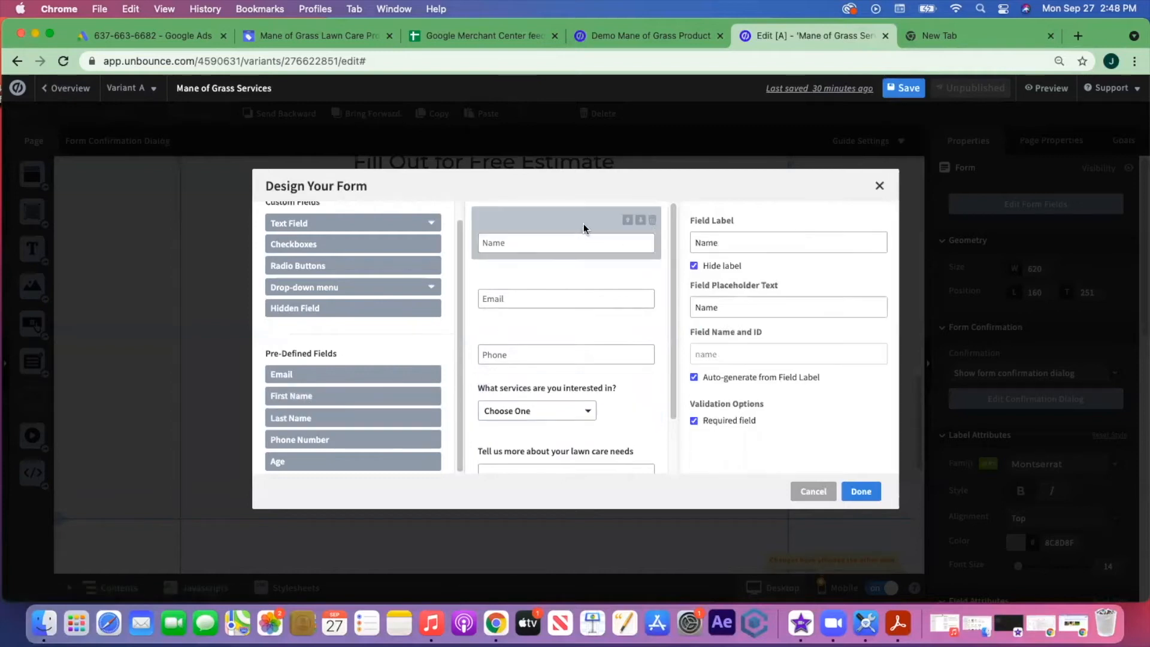
click(651, 220)
click(323, 395)
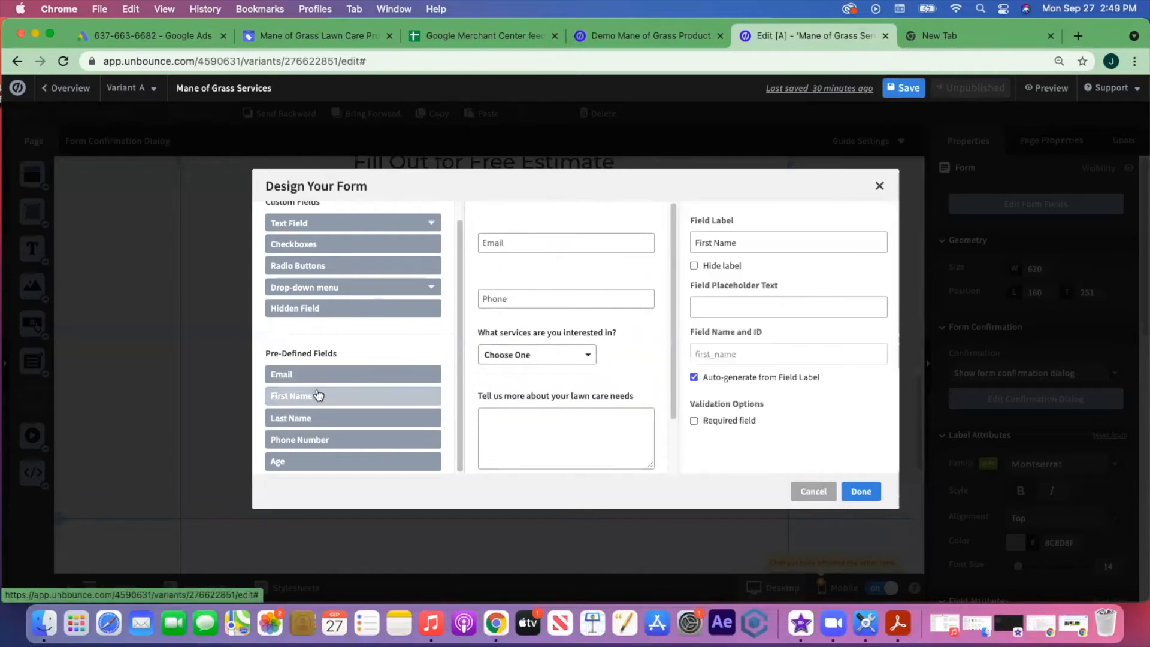
click(312, 423)
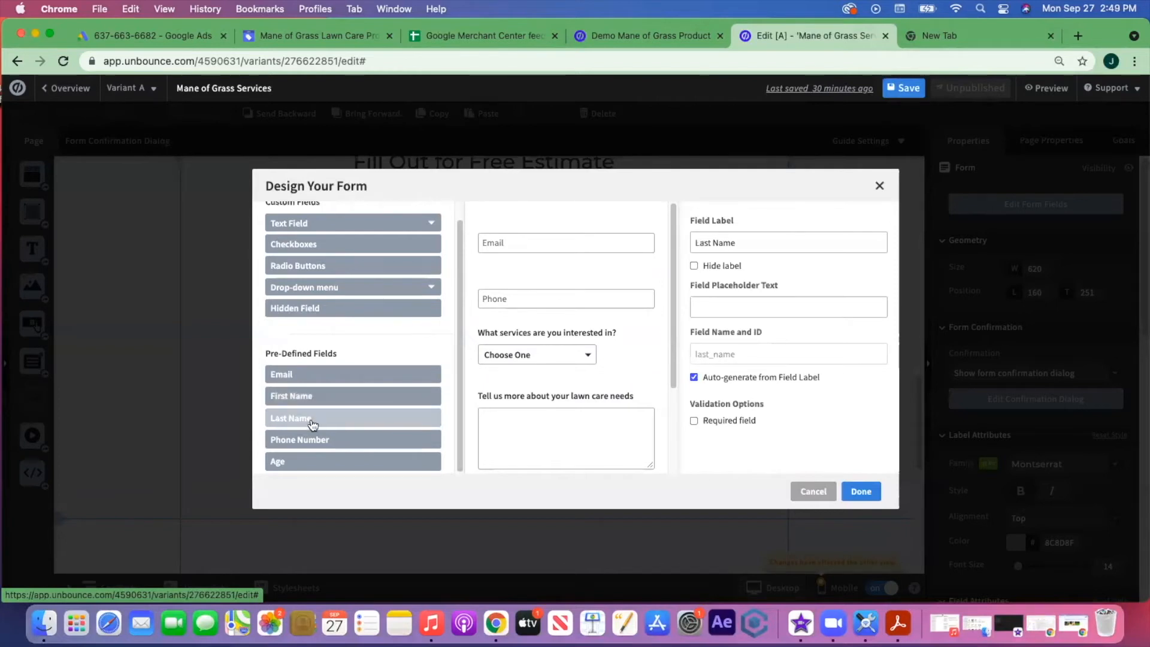
click(858, 490)
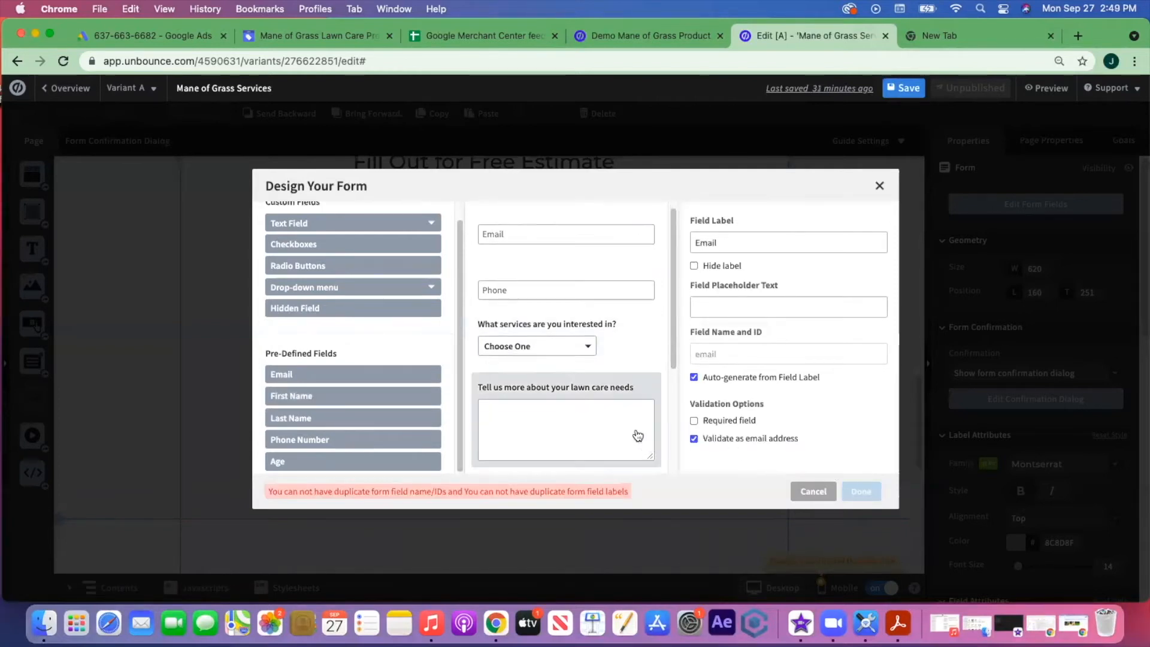
scroll(638, 436, down, 3)
click(651, 429)
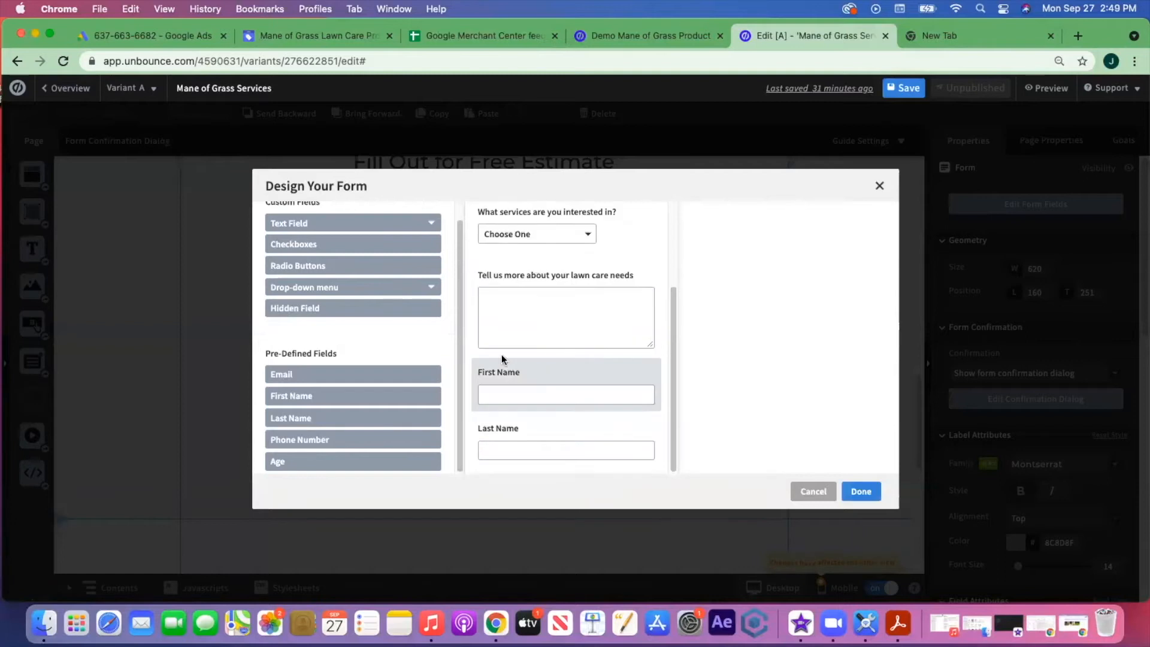
- Move First Name to the top of the form, above Email
click(591, 374)
click(625, 373)
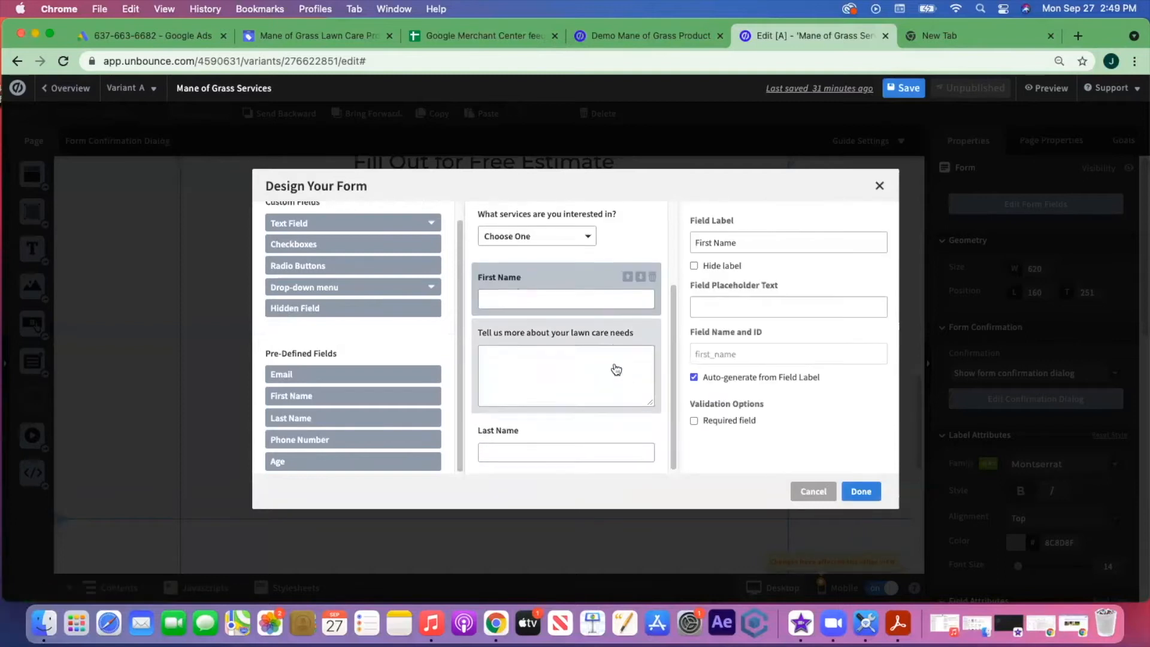
scroll(623, 383, up, 2)
click(629, 394)
click(626, 332)
click(627, 277)
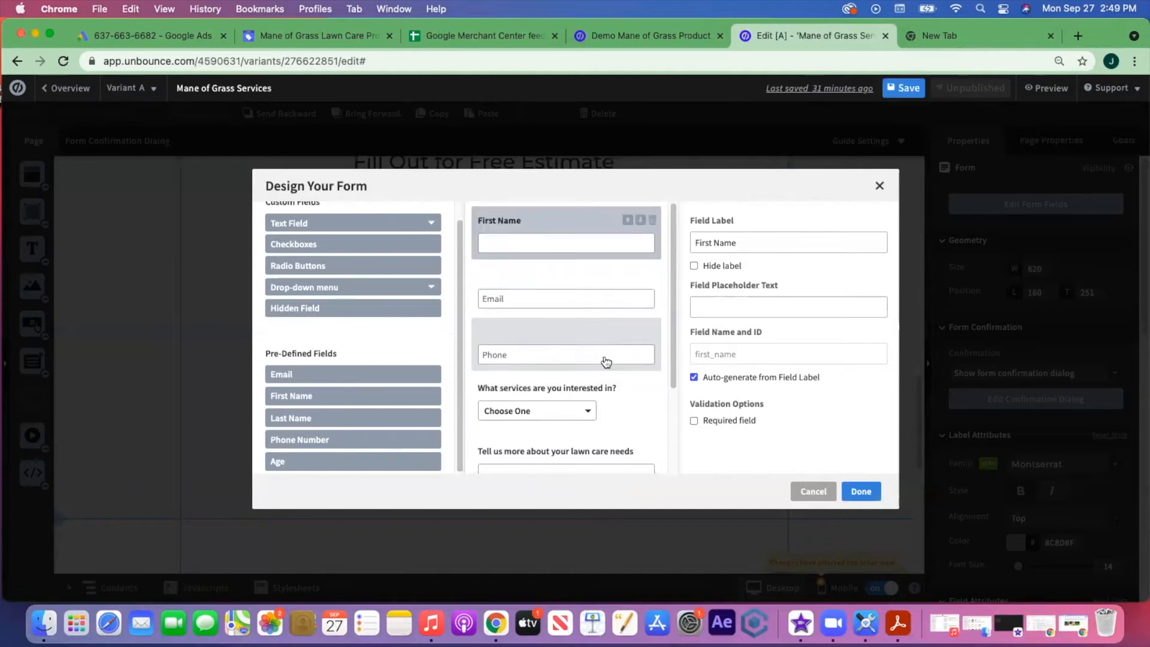
scroll(602, 359, down, 4)
- Move Last Name up directly under First Name, above Email
click(603, 427)
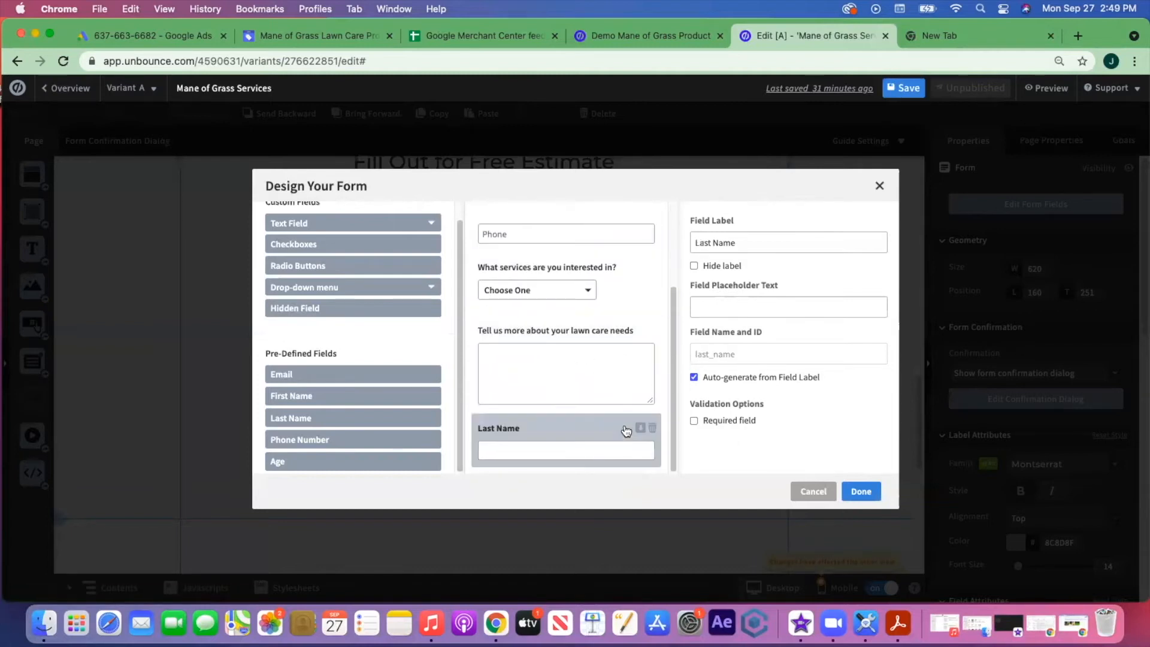
click(627, 428)
click(628, 330)
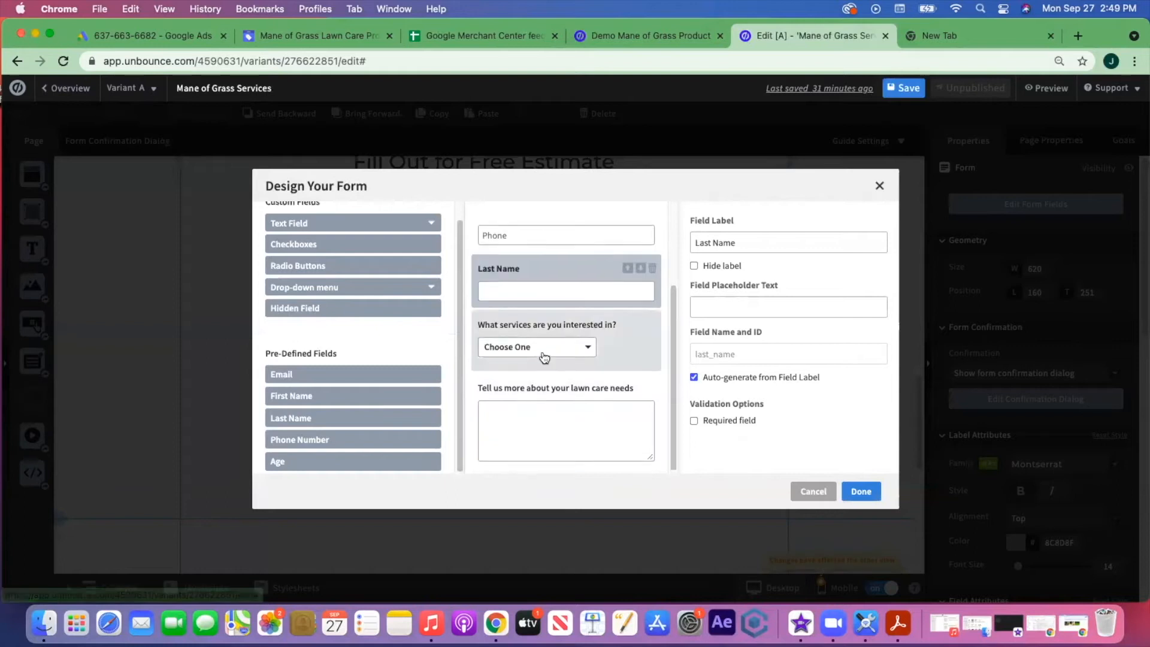
scroll(641, 372, up, 3)
click(628, 386)
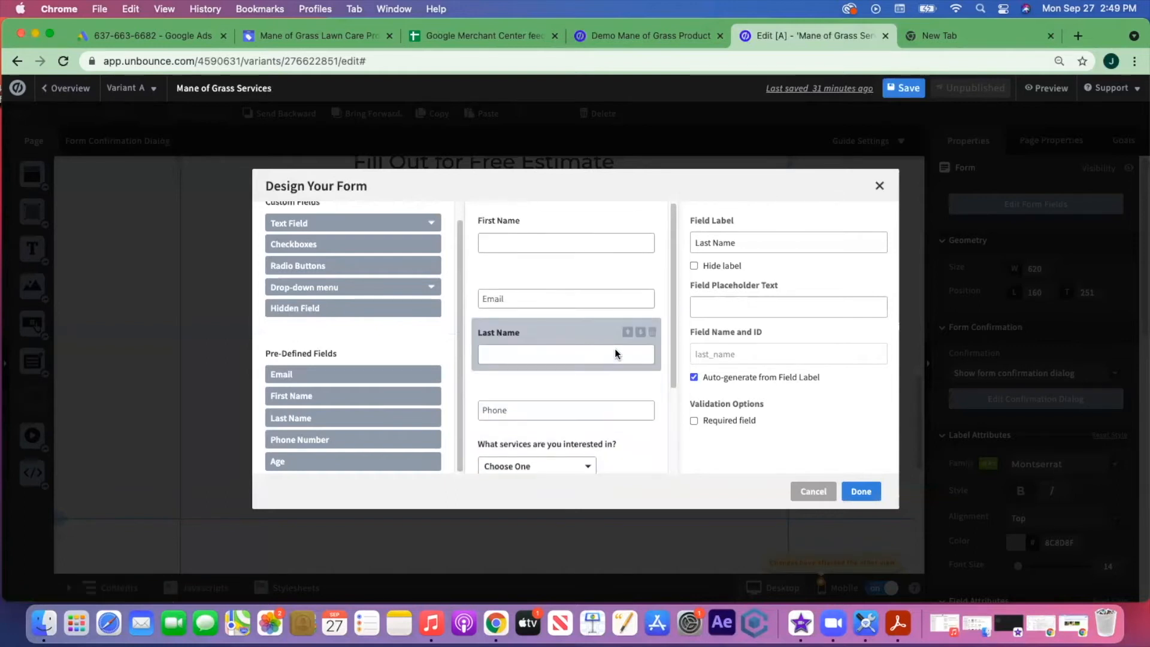
click(627, 332)
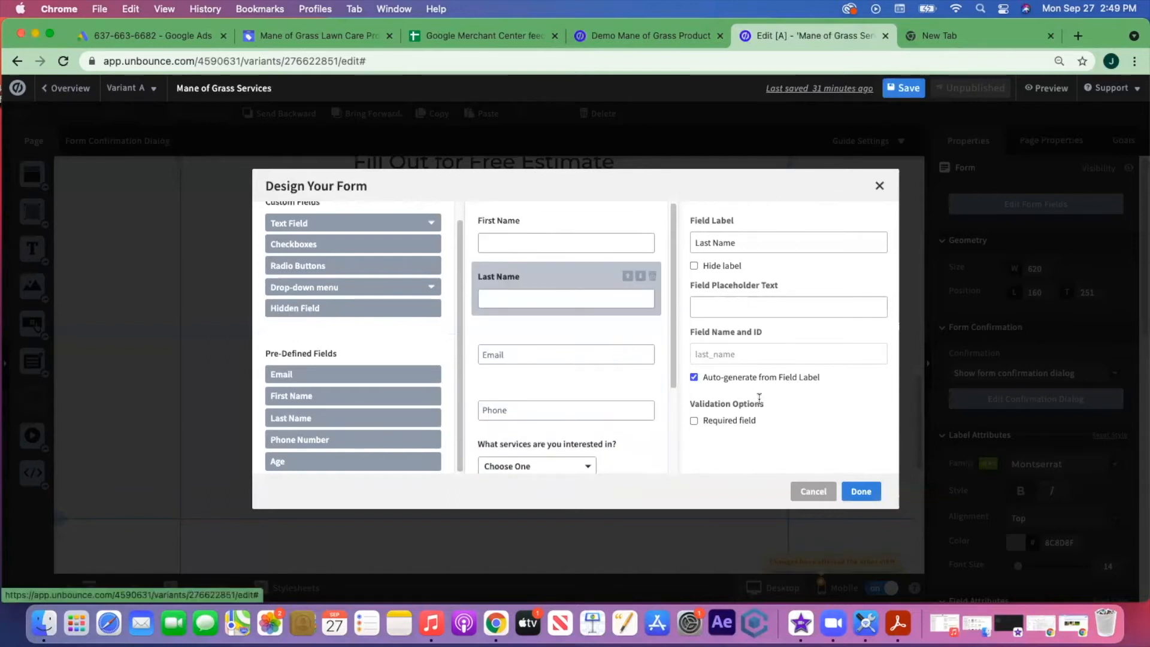
scroll(497, 359, down, 3)
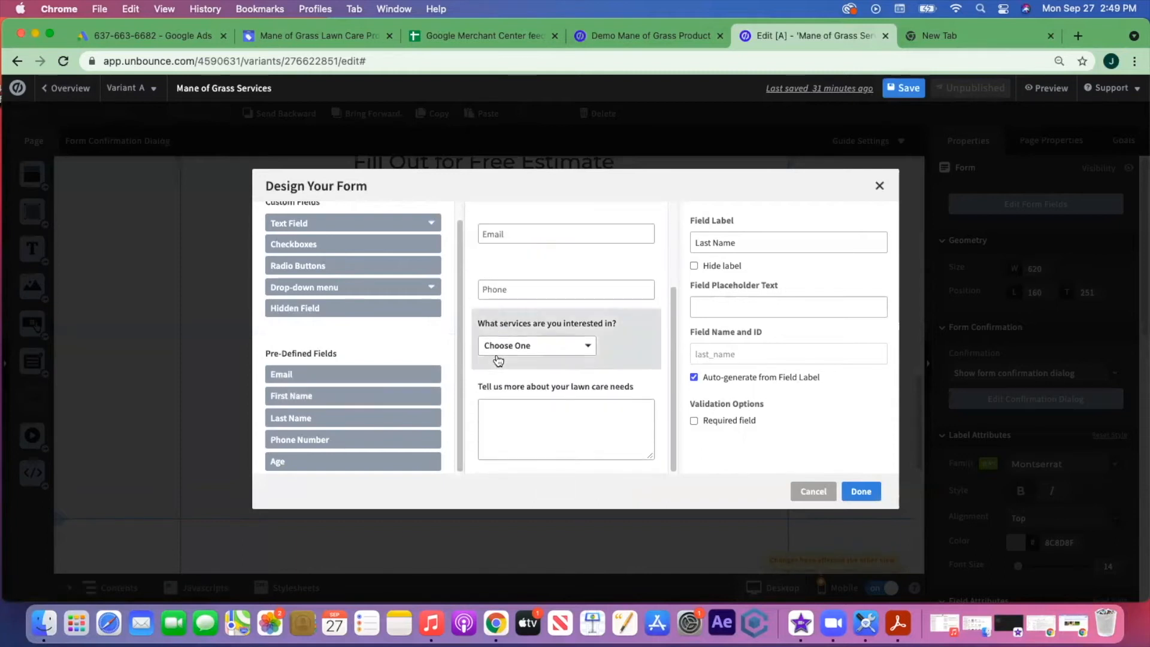
scroll(340, 346, up, 1)
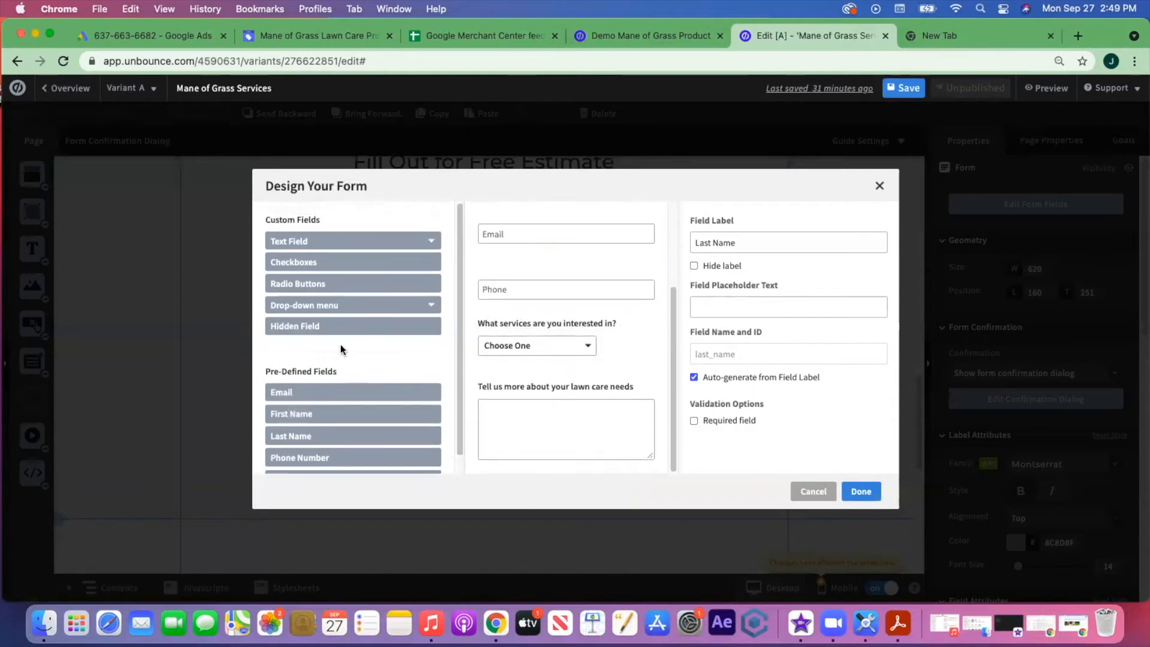
click(288, 306)
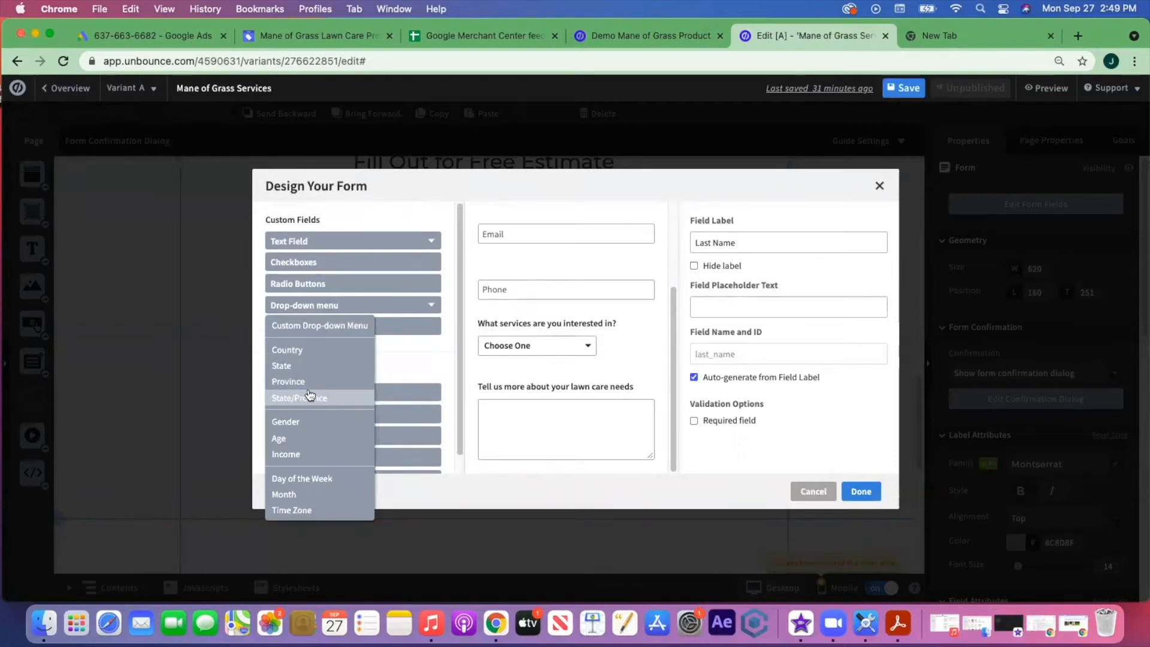
- Try a State drop-down field, delete it again, and close the form designer
click(327, 366)
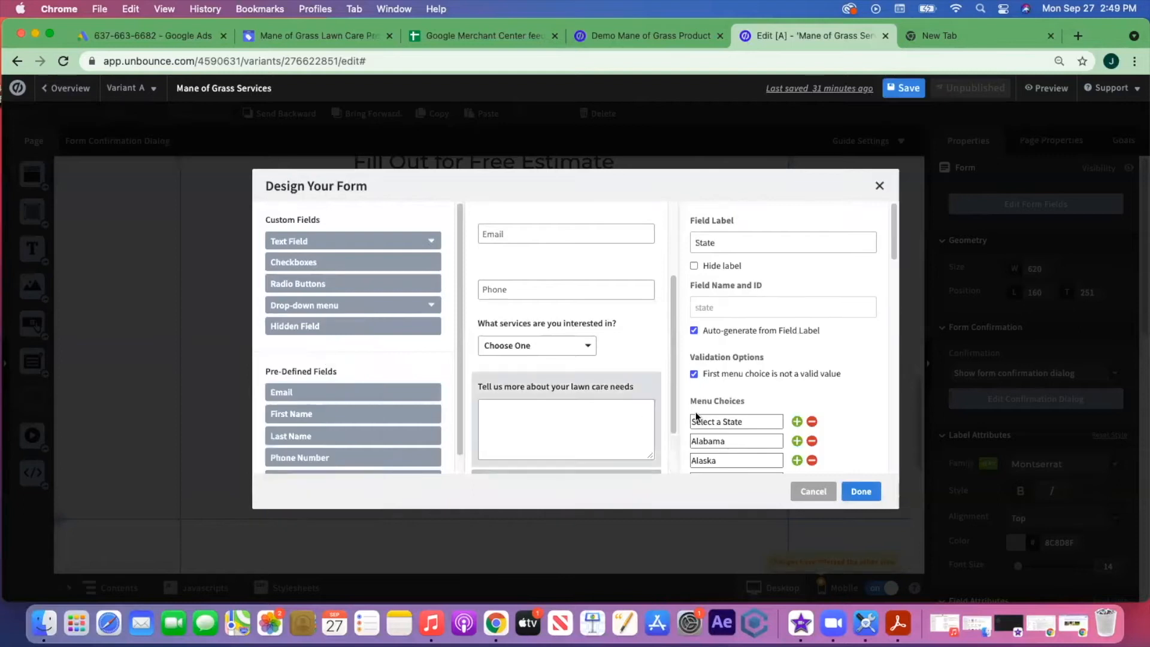
scroll(785, 348, down, 5)
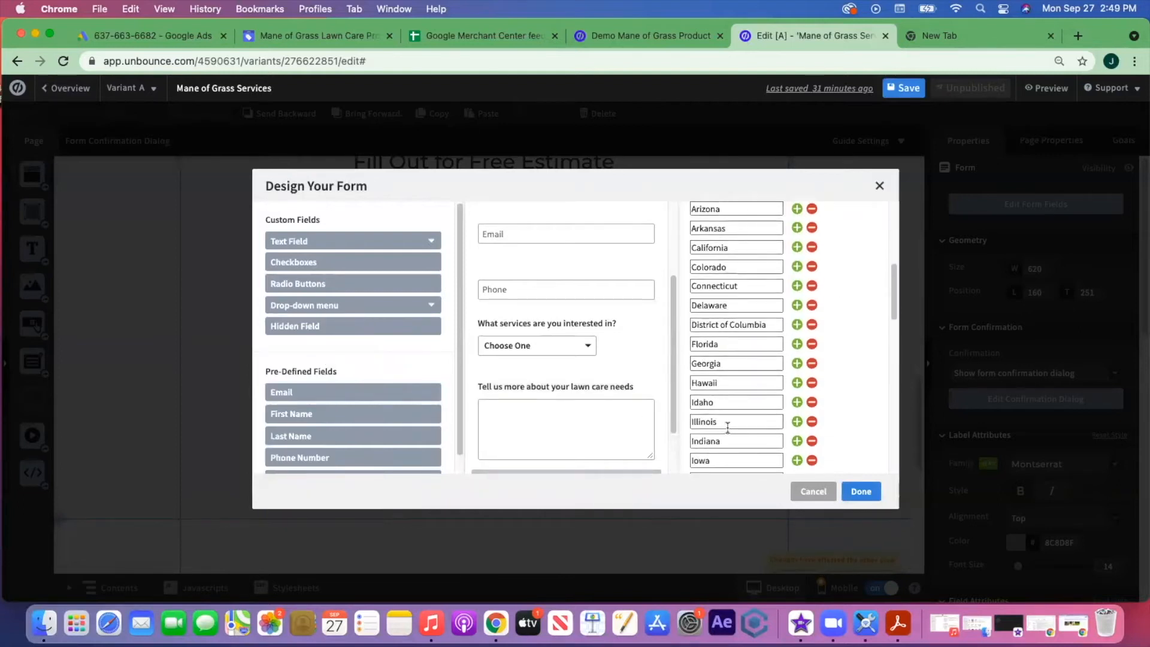
scroll(727, 426, down, 6)
scroll(595, 419, down, 2)
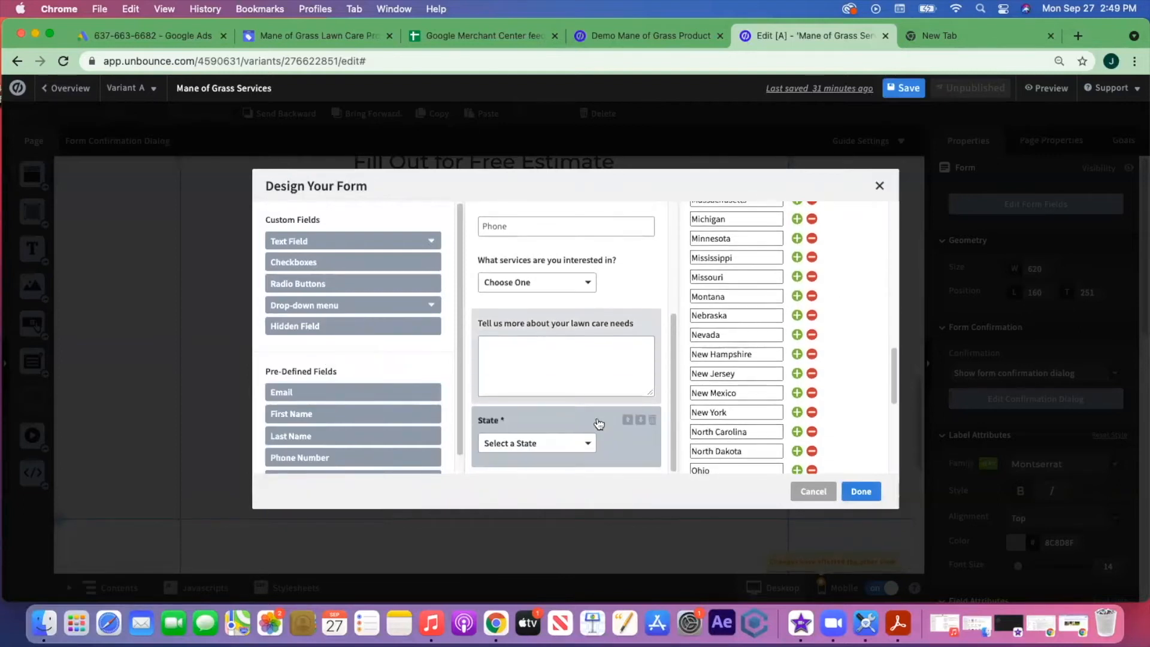
click(628, 420)
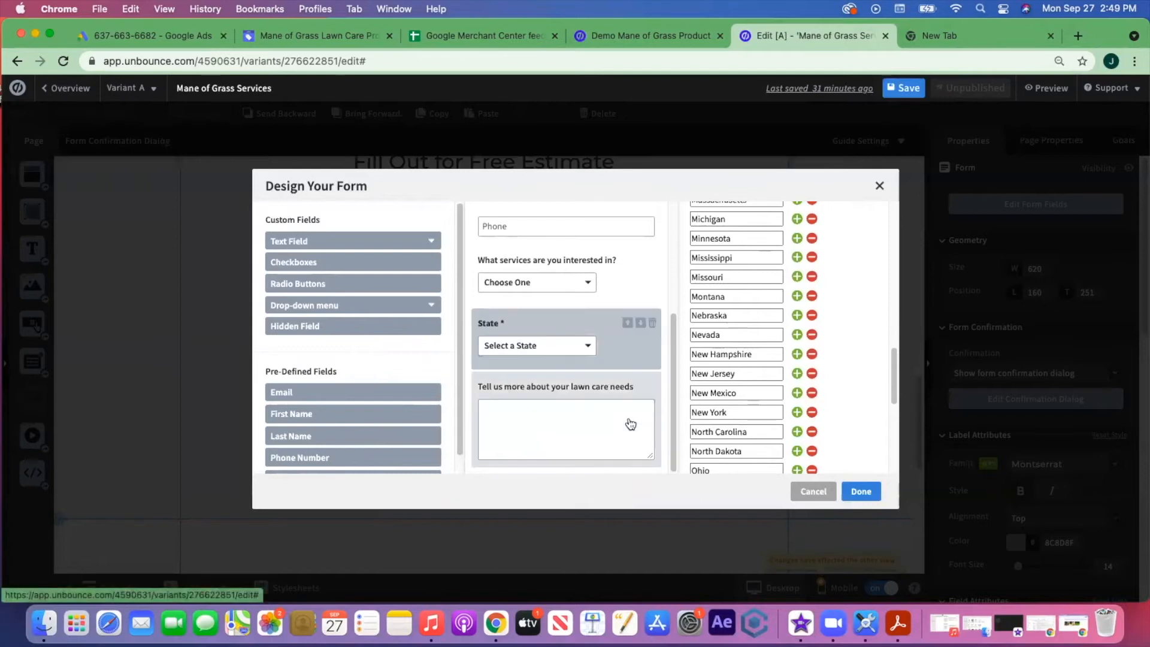
click(628, 324)
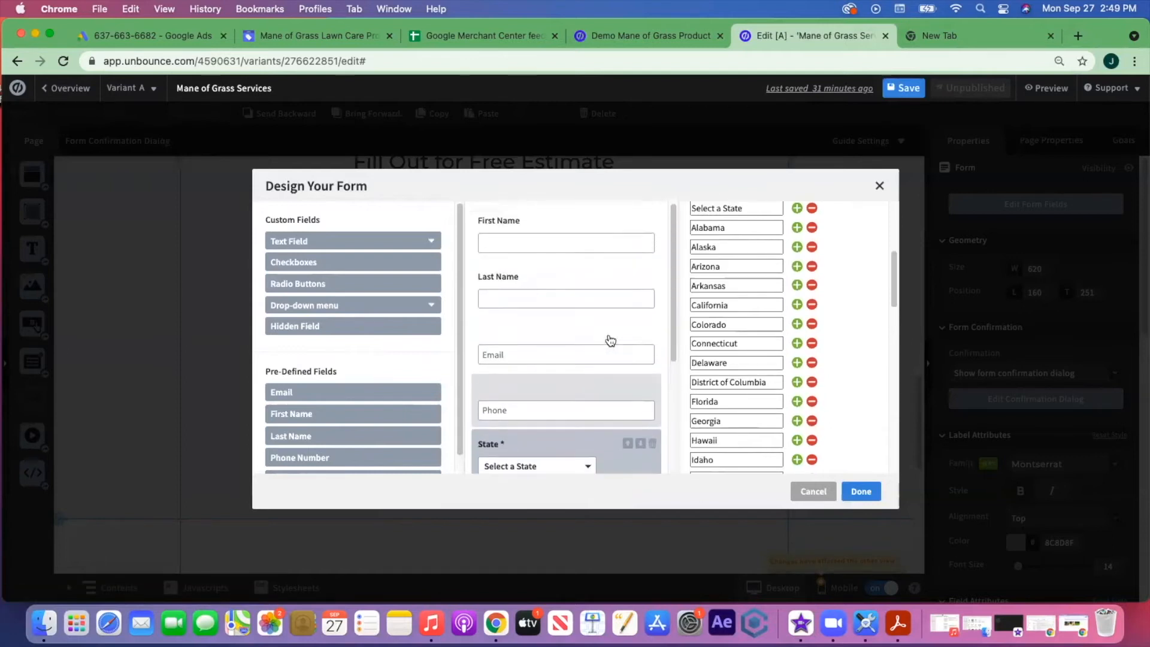
scroll(610, 341, down, 3)
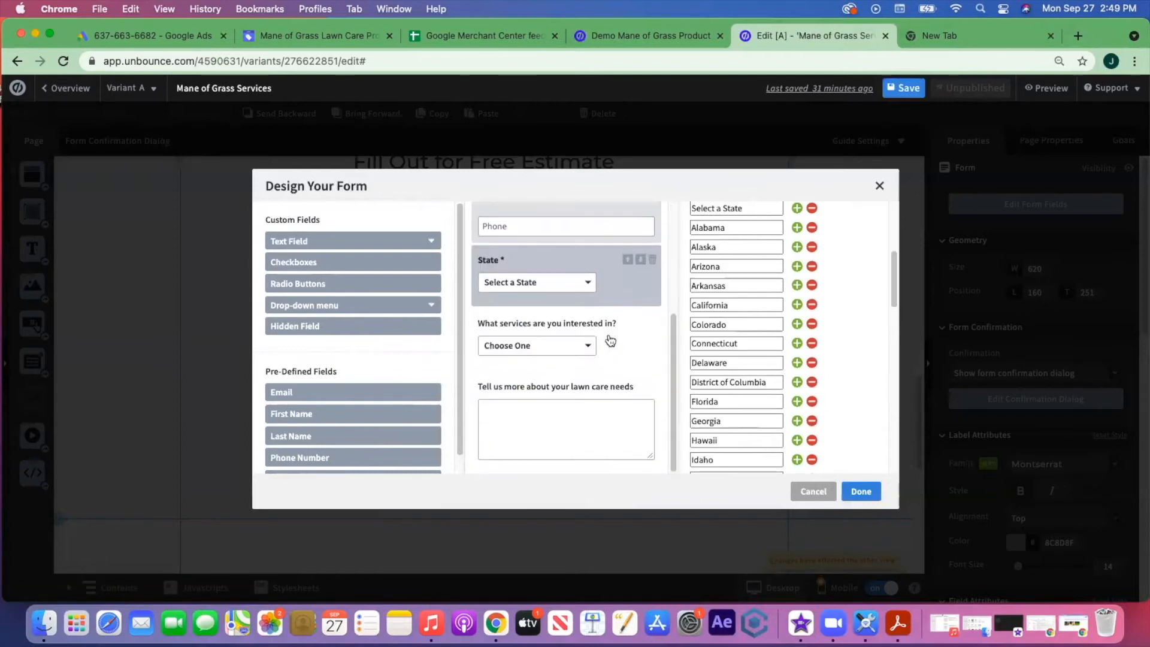
click(652, 262)
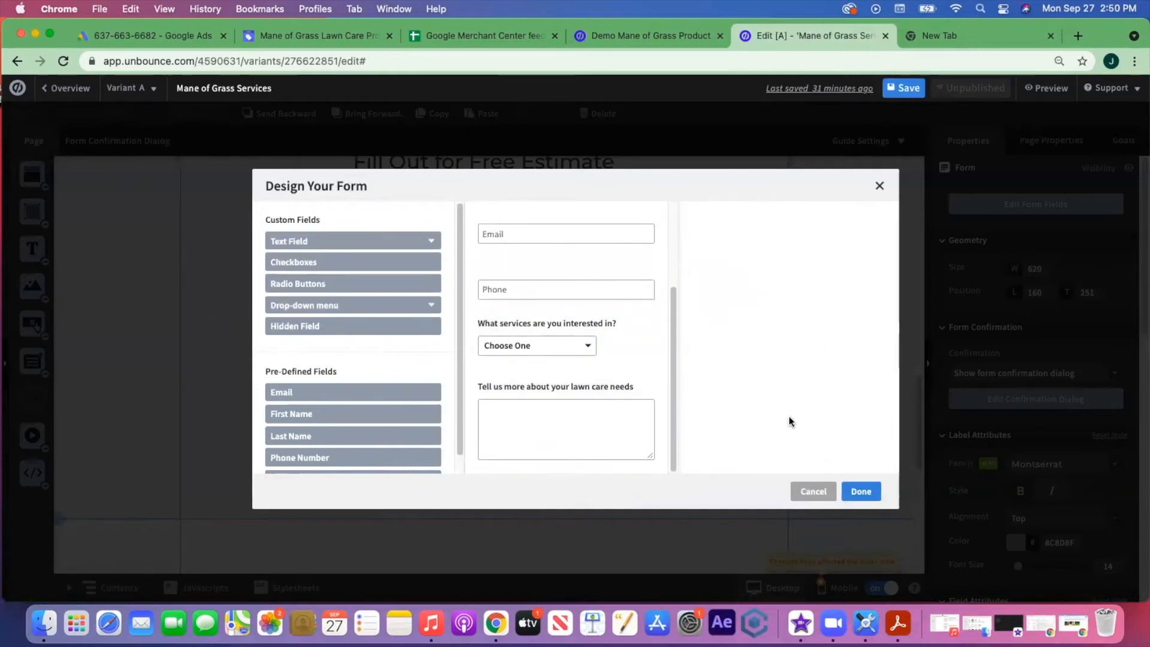
click(860, 490)
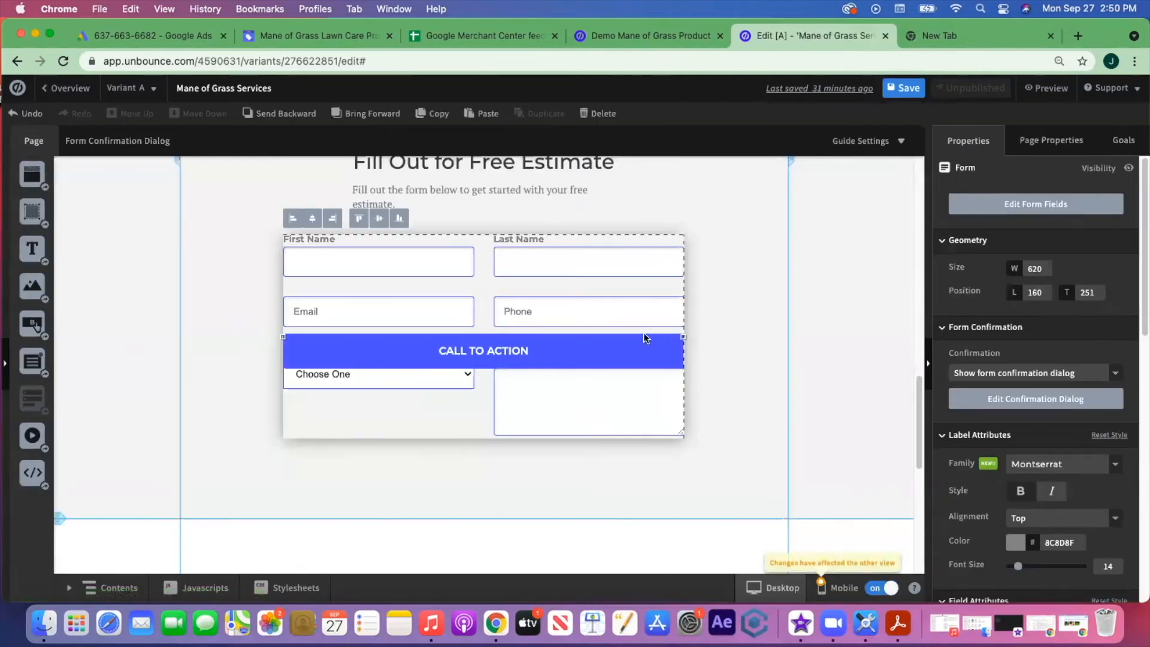
- Move the call-to-action button below the fields, enlarge the form section to 725, and save
scroll(717, 361, down, 2)
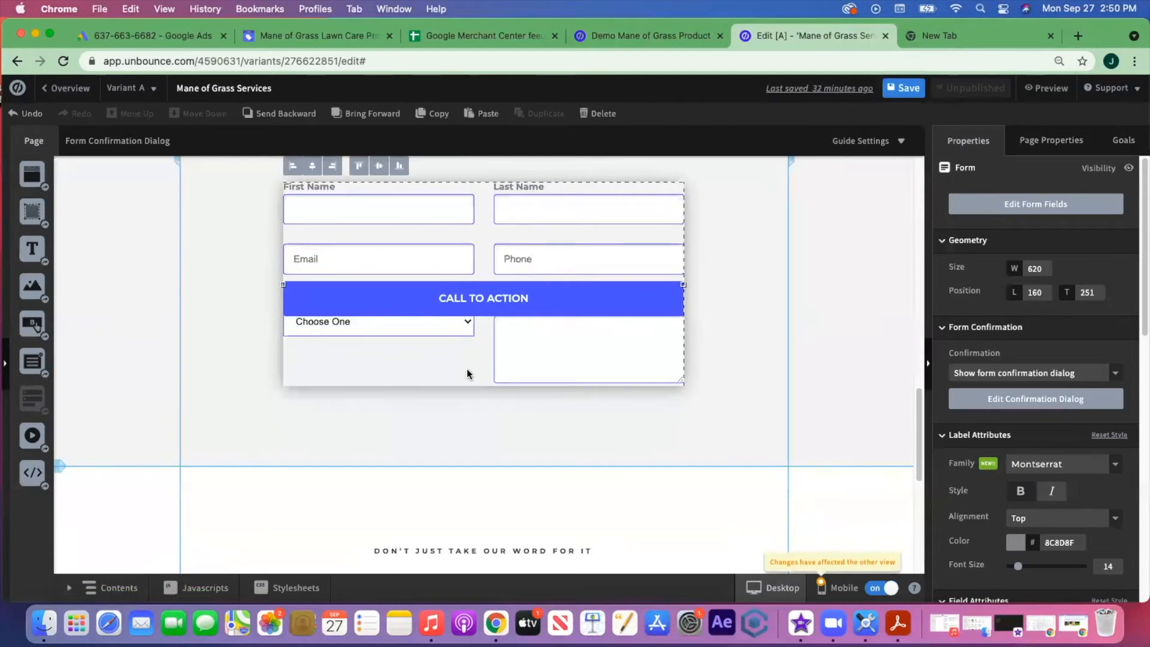
drag(488, 311, 492, 422)
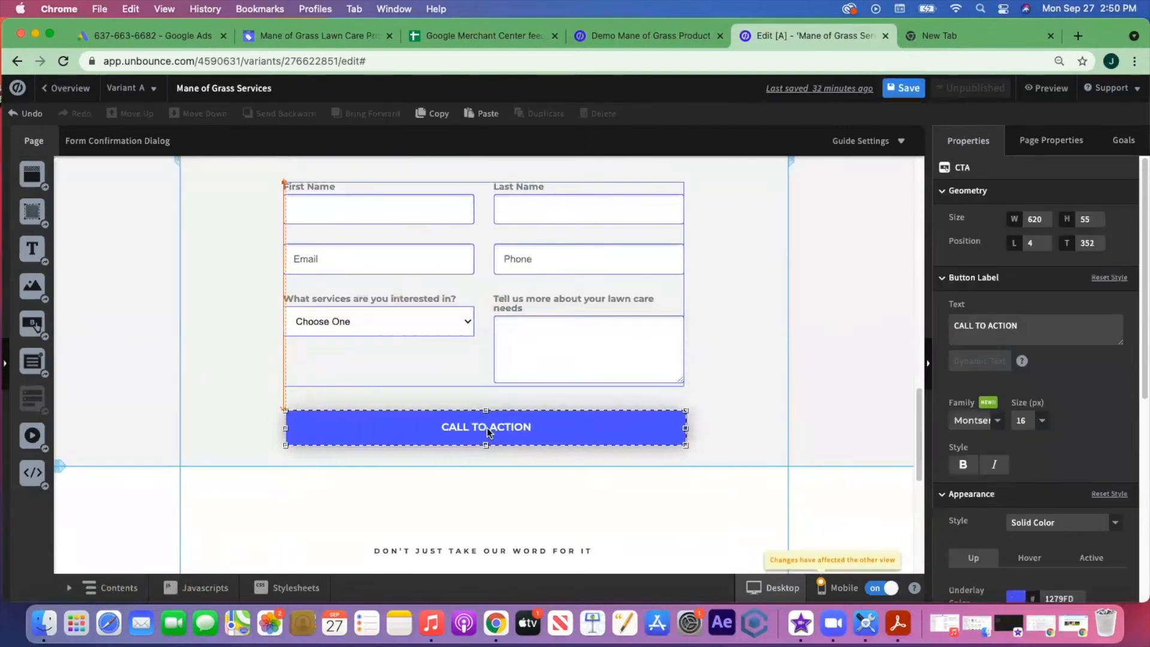
click(736, 359)
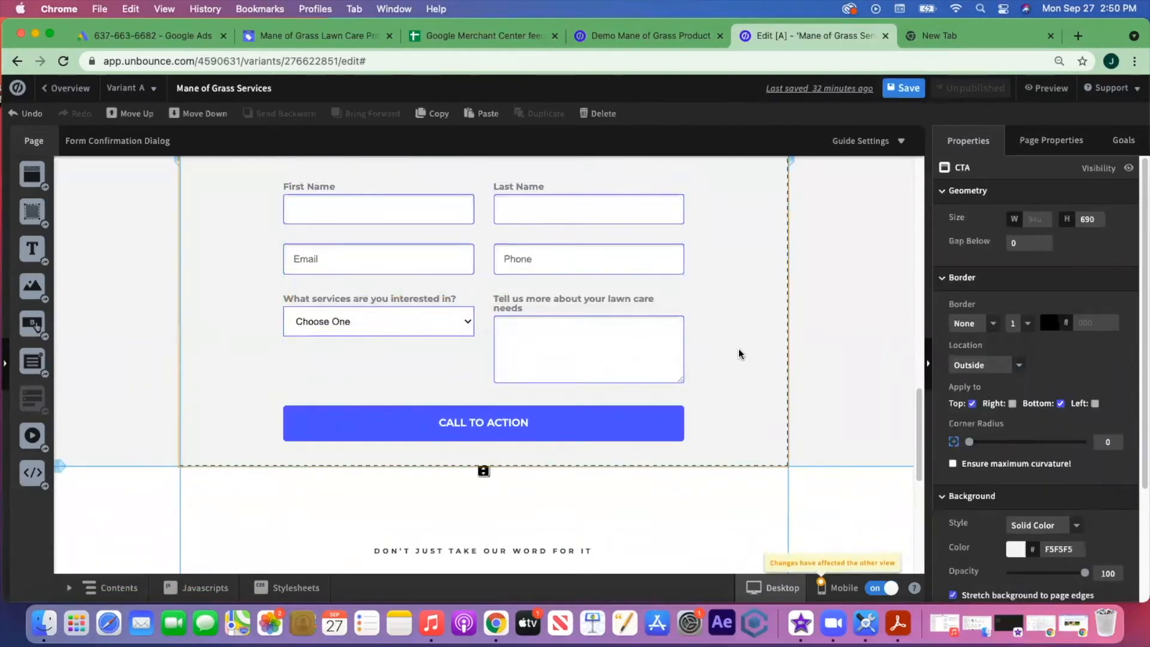
scroll(740, 353, up, 4)
scroll(743, 352, down, 3)
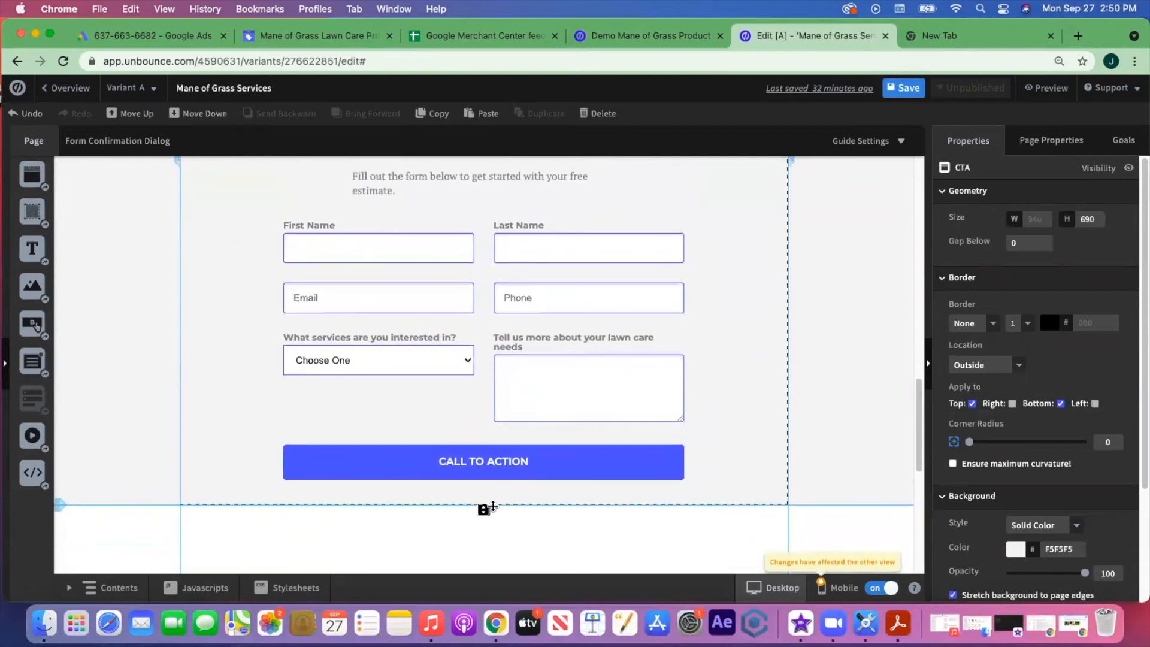
drag(483, 509, 483, 530)
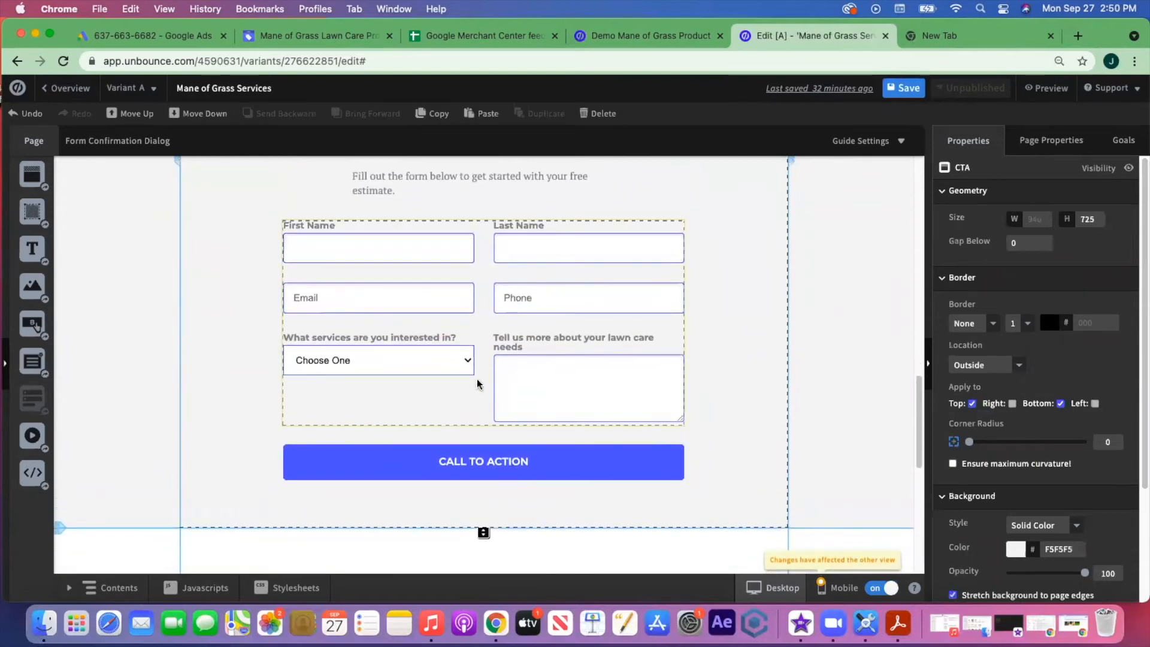
click(467, 361)
click(762, 308)
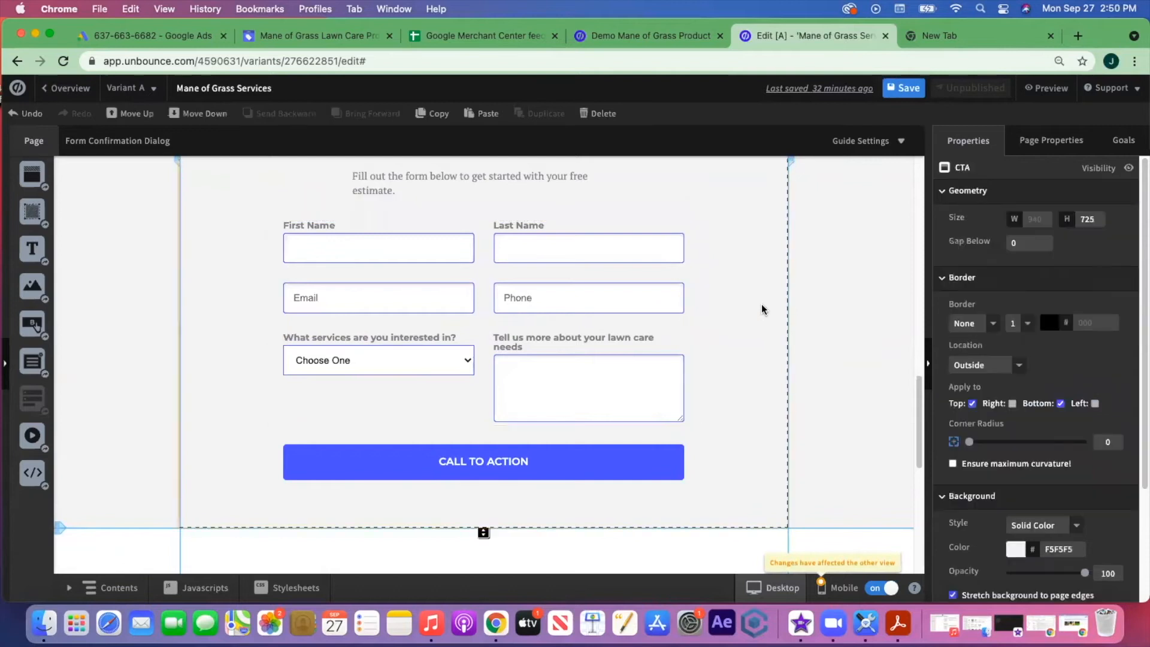
scroll(761, 309, up, 3)
scroll(761, 308, up, 1)
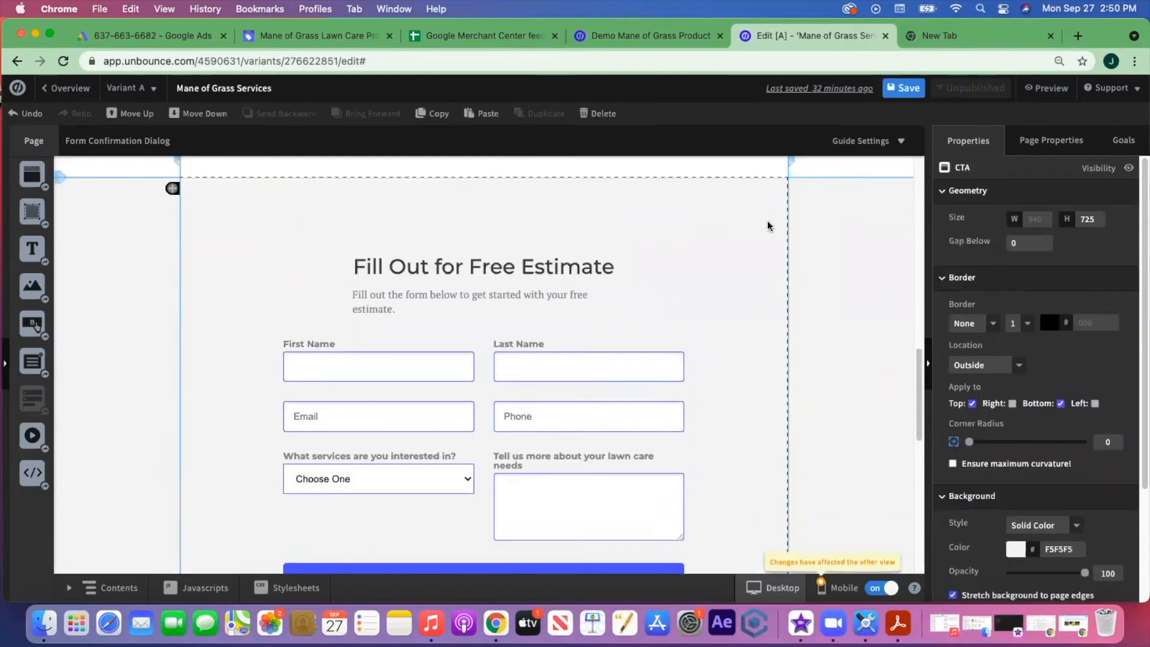
scroll(748, 263, up, 5)
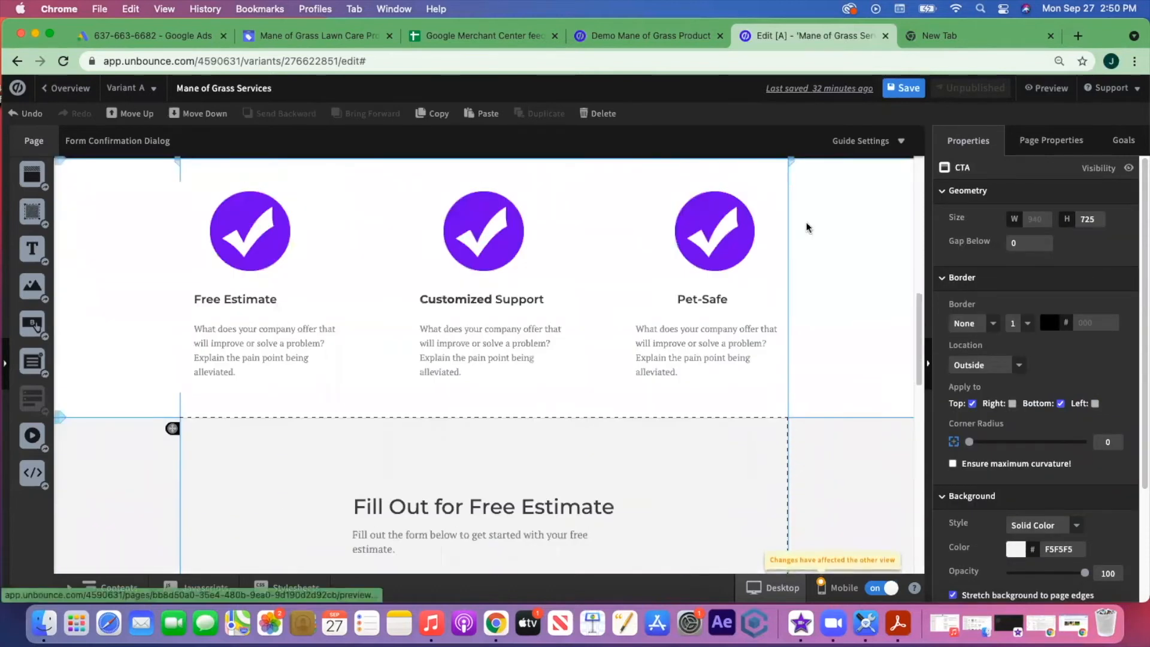
click(898, 94)
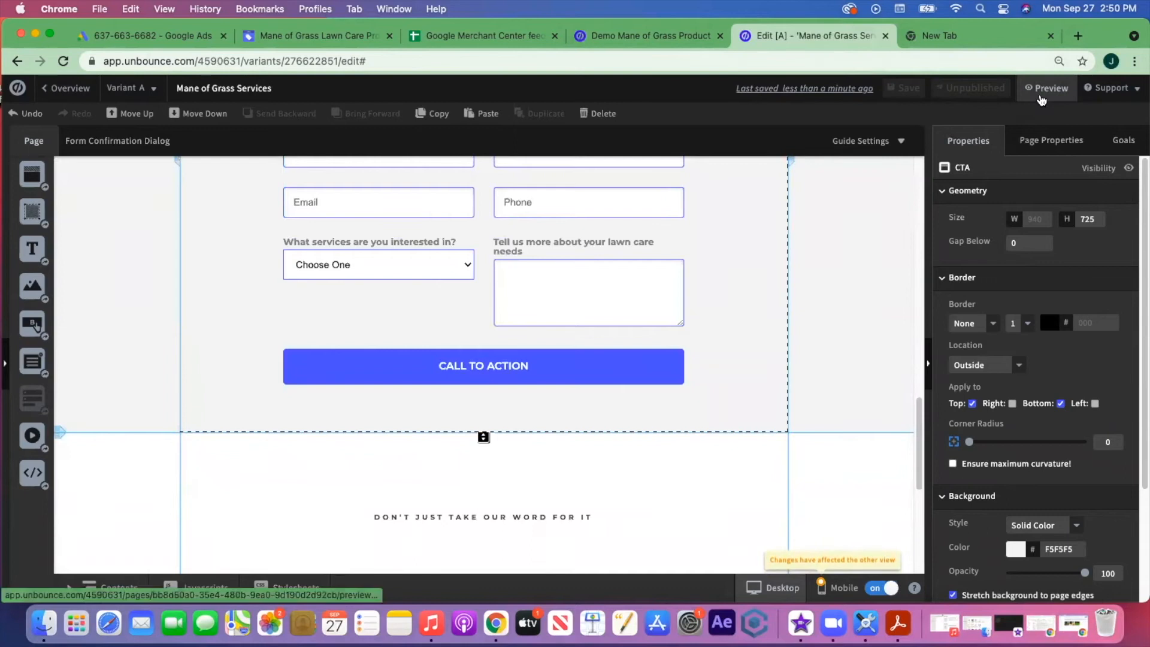
- Preview the page on desktop and check the services drop-down options
click(1047, 90)
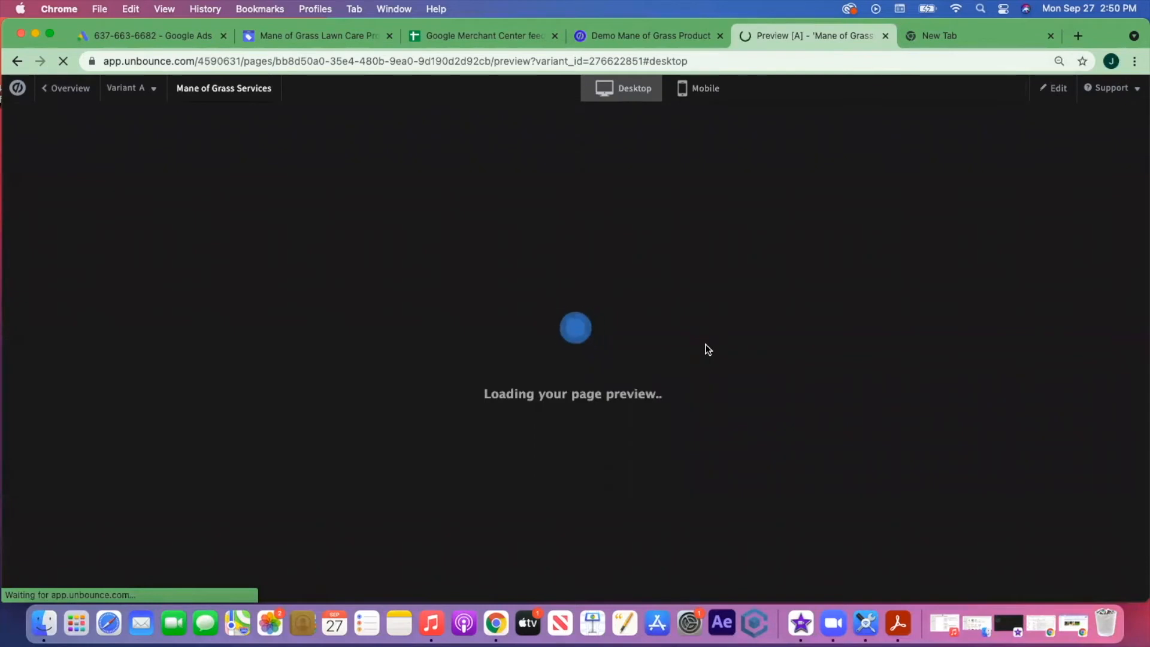
scroll(765, 337, down, 10)
scroll(848, 326, up, 15)
scroll(850, 329, down, 6)
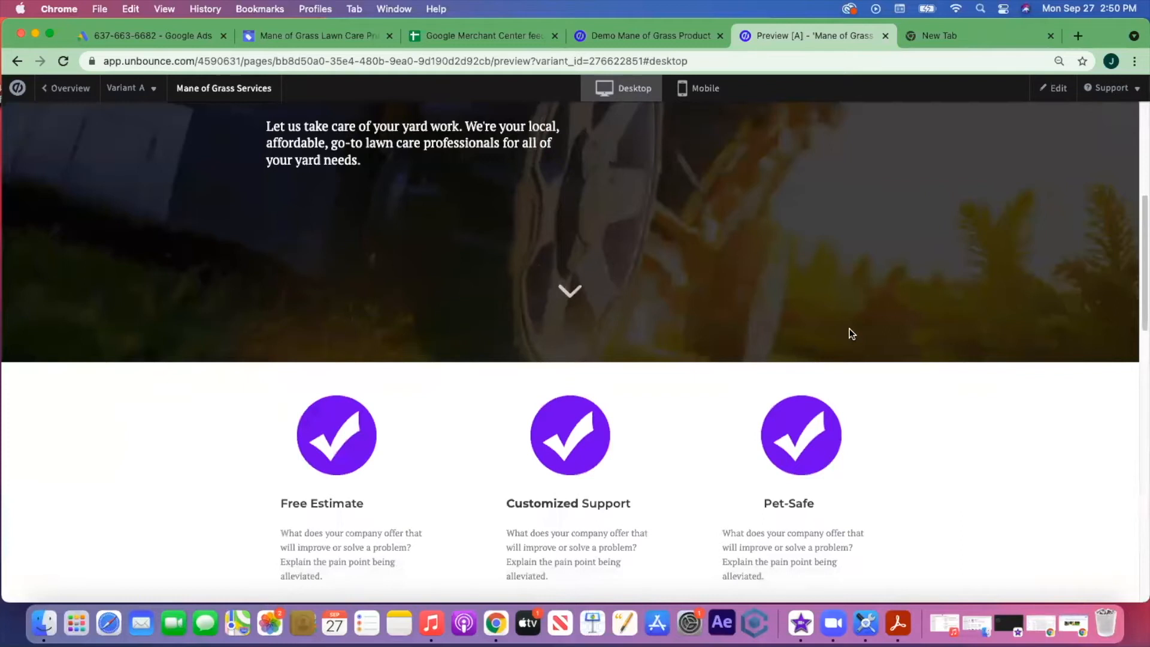
scroll(852, 334, down, 4)
scroll(885, 276, down, 7)
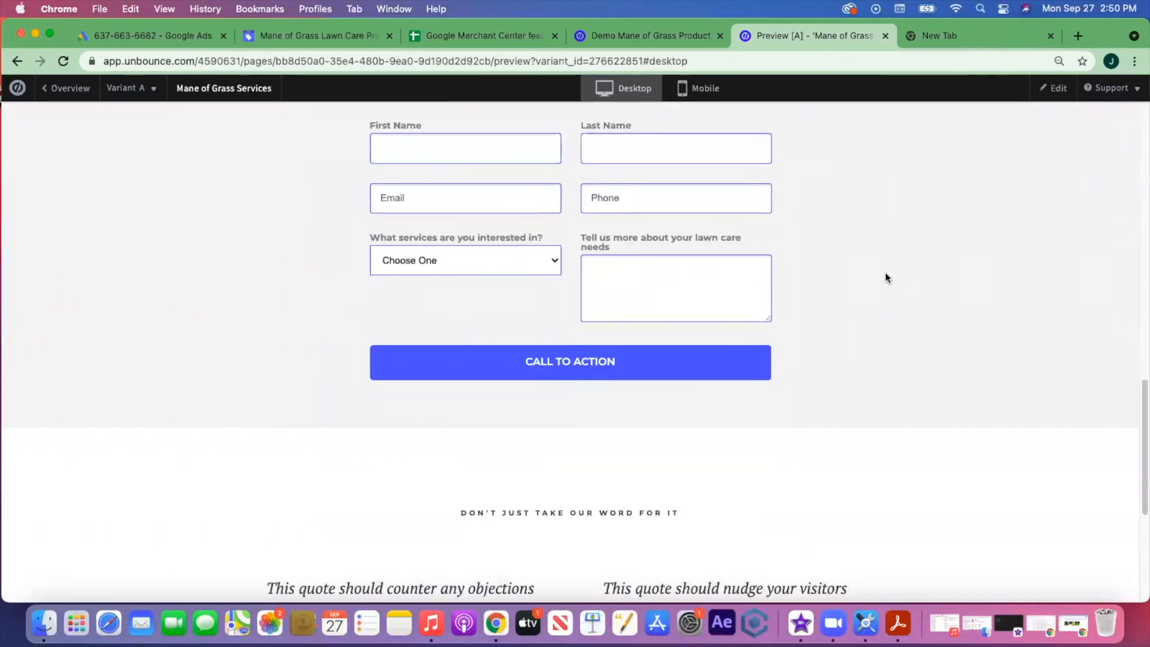
scroll(884, 268, up, 2)
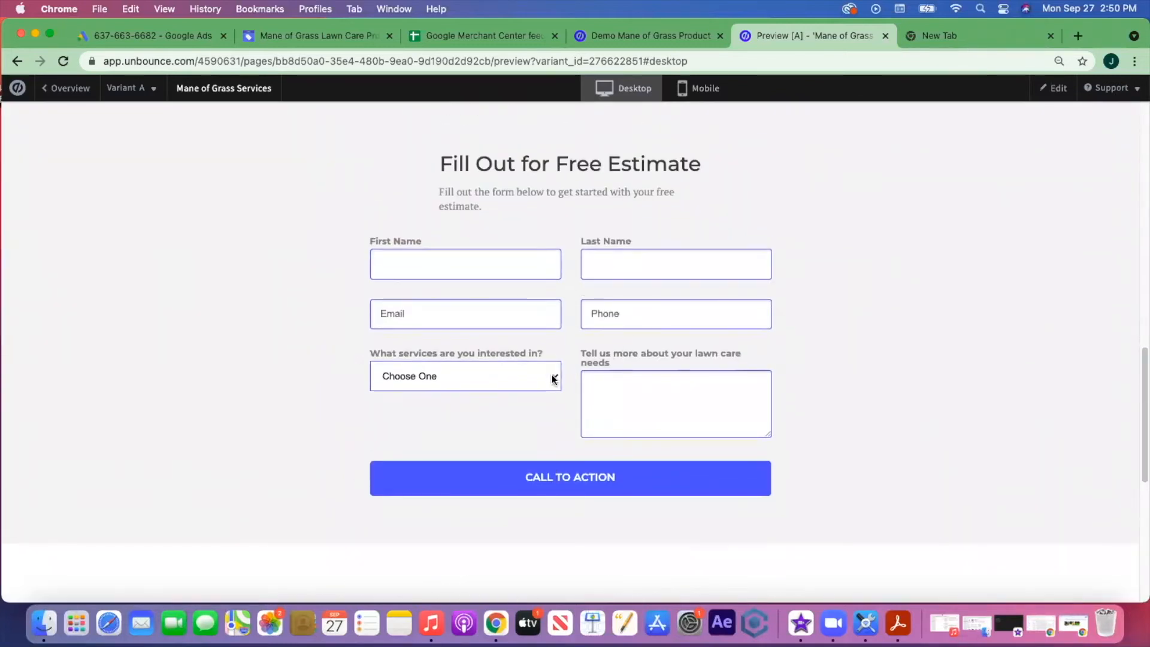
click(553, 378)
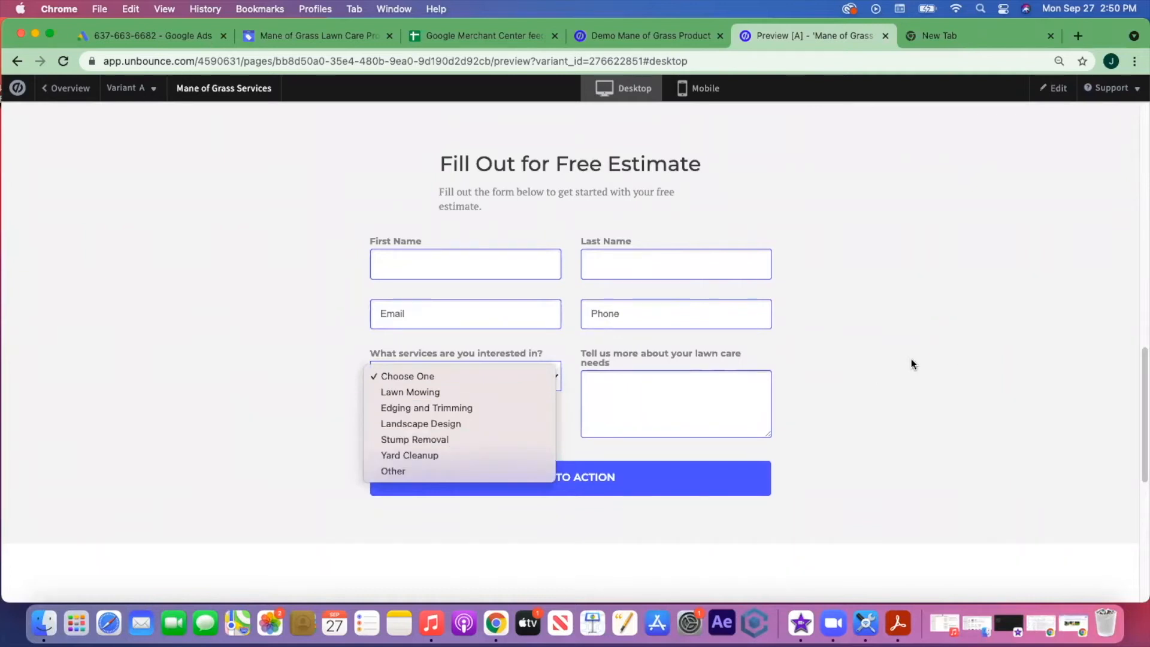
click(937, 269)
scroll(936, 267, down, 10)
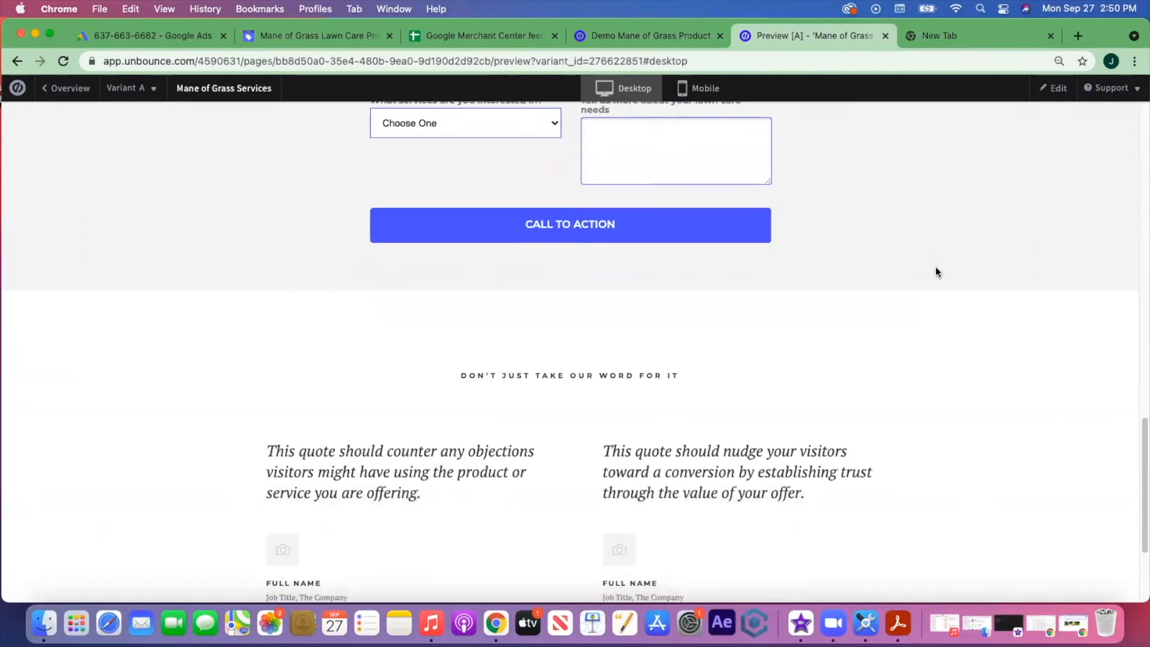
scroll(936, 268, up, 15)
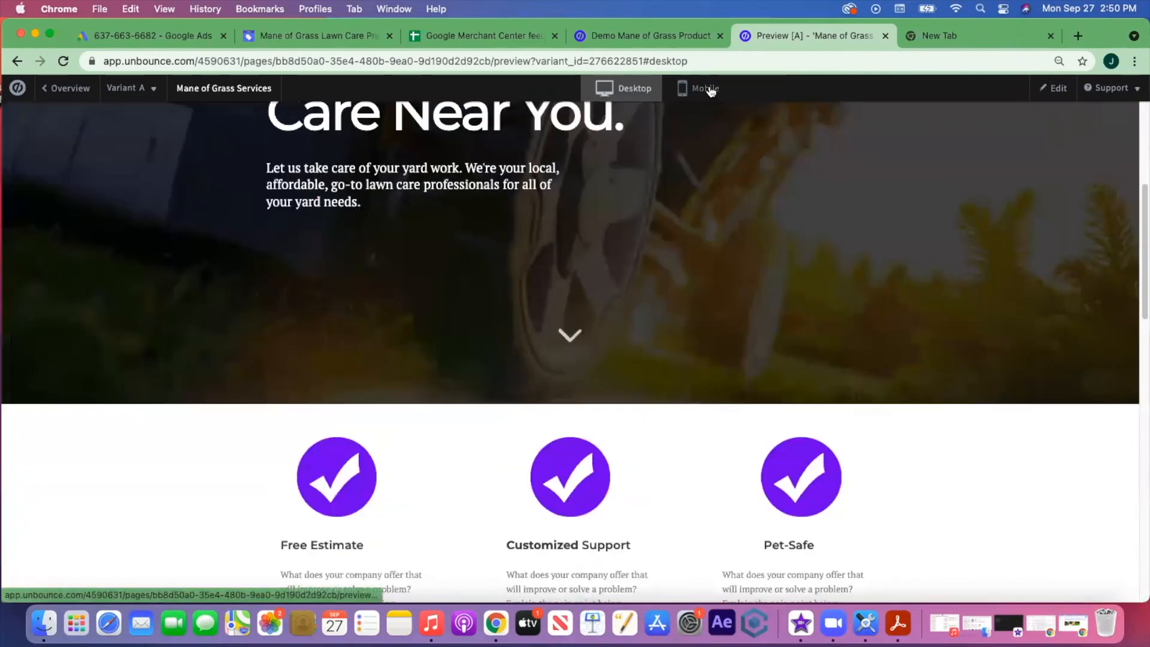
- Switch the preview to mobile and scroll through the phone layout back to the hero
click(707, 89)
scroll(639, 239, up, 5)
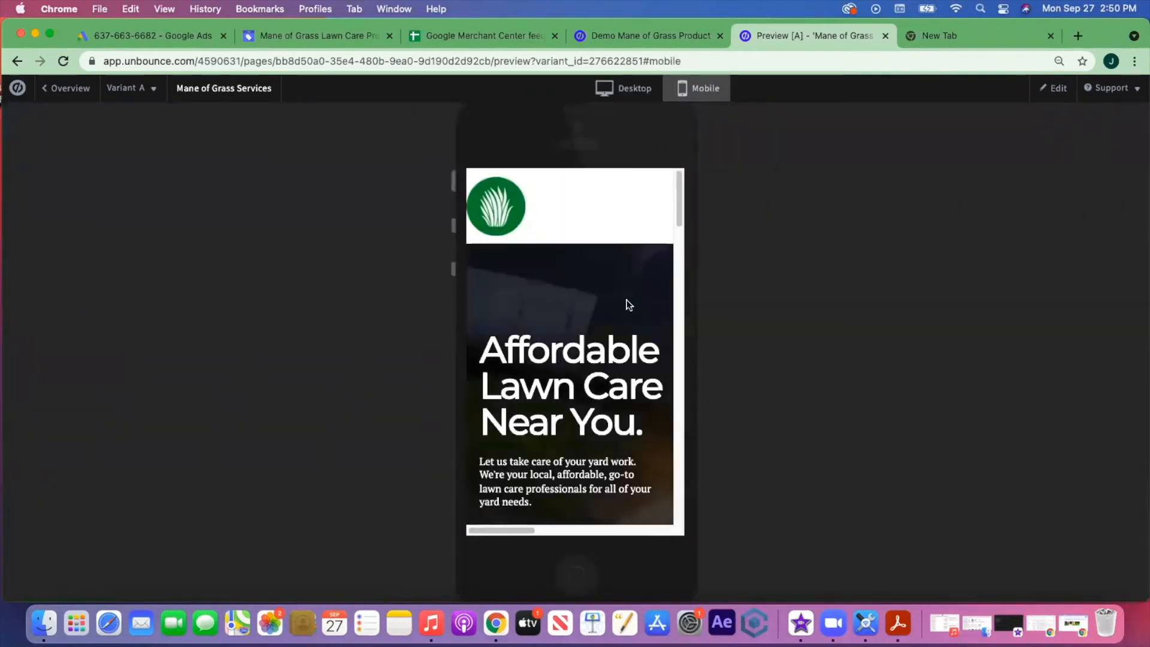
scroll(628, 304, down, 5)
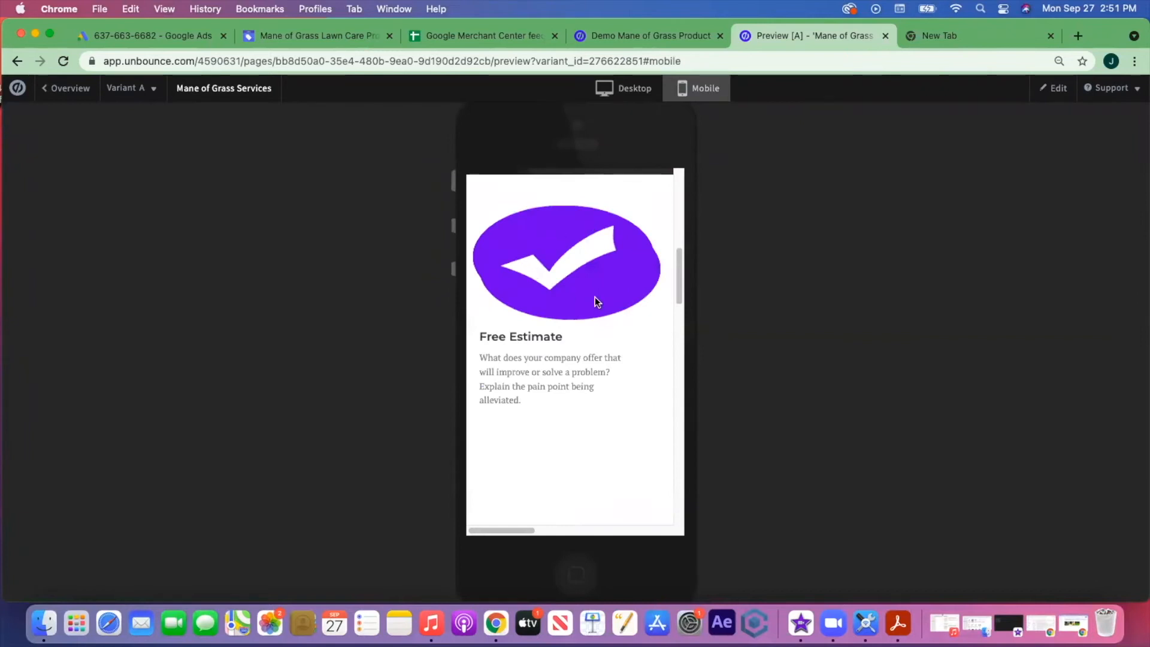
scroll(595, 296, down, 10)
scroll(595, 297, down, 5)
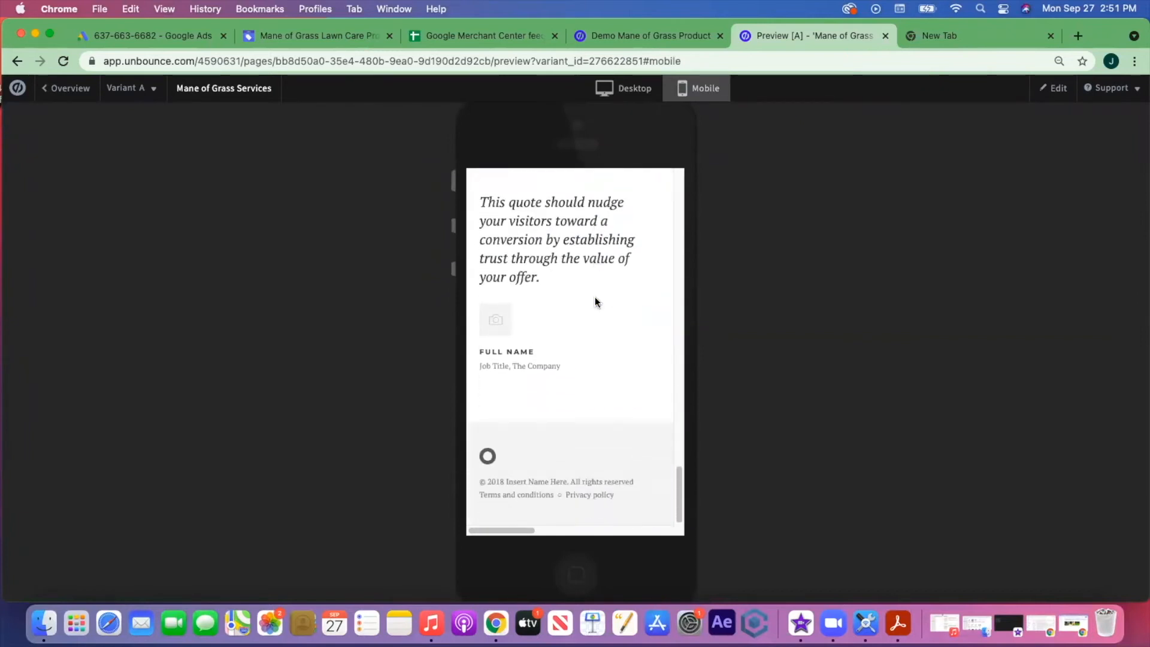
scroll(595, 294, up, 10)
scroll(596, 293, up, 10)
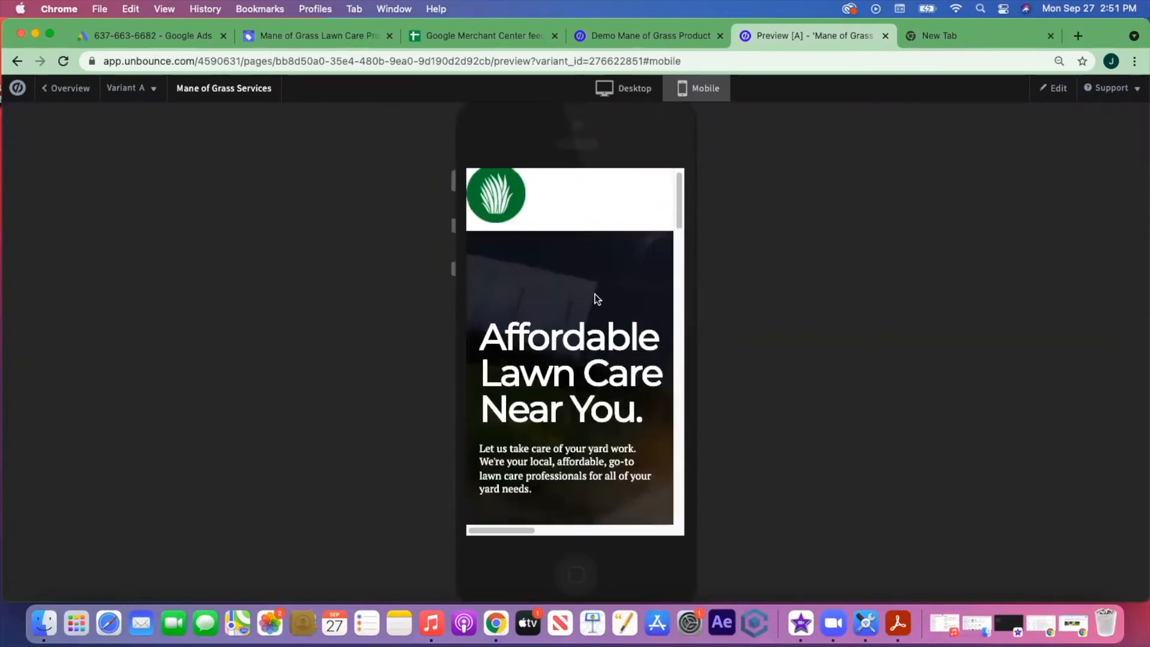
- Close the preview and its empty tab, returning to the editor's testimonials section
click(885, 36)
key(super+w)
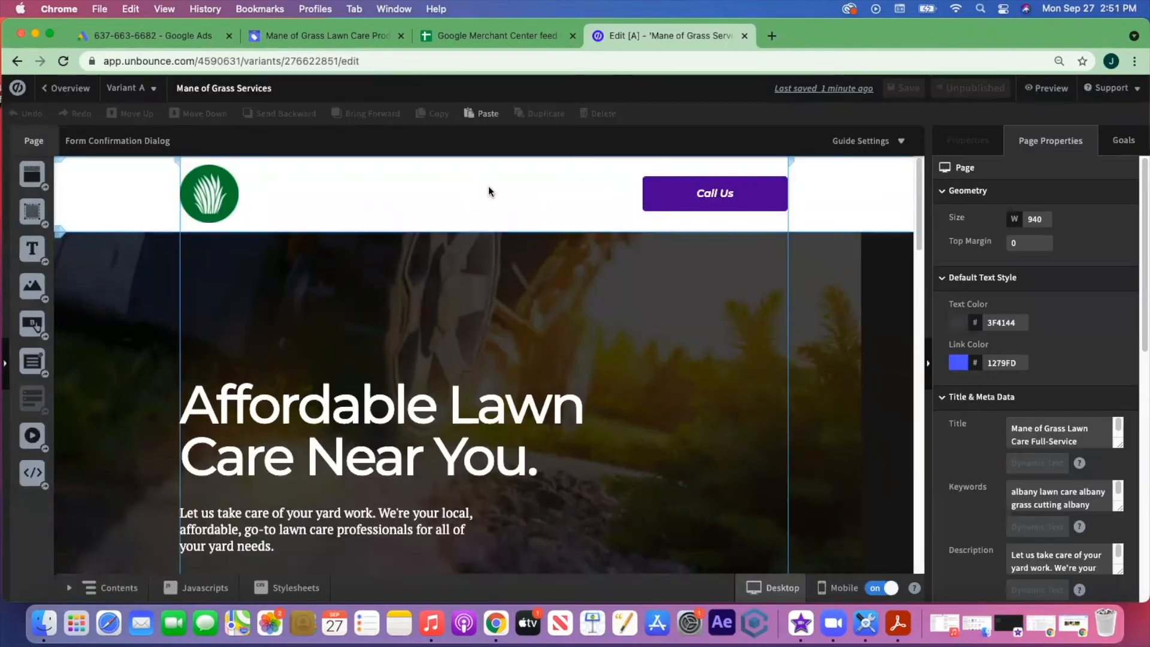
scroll(617, 306, down, 5)
scroll(649, 328, down, 15)
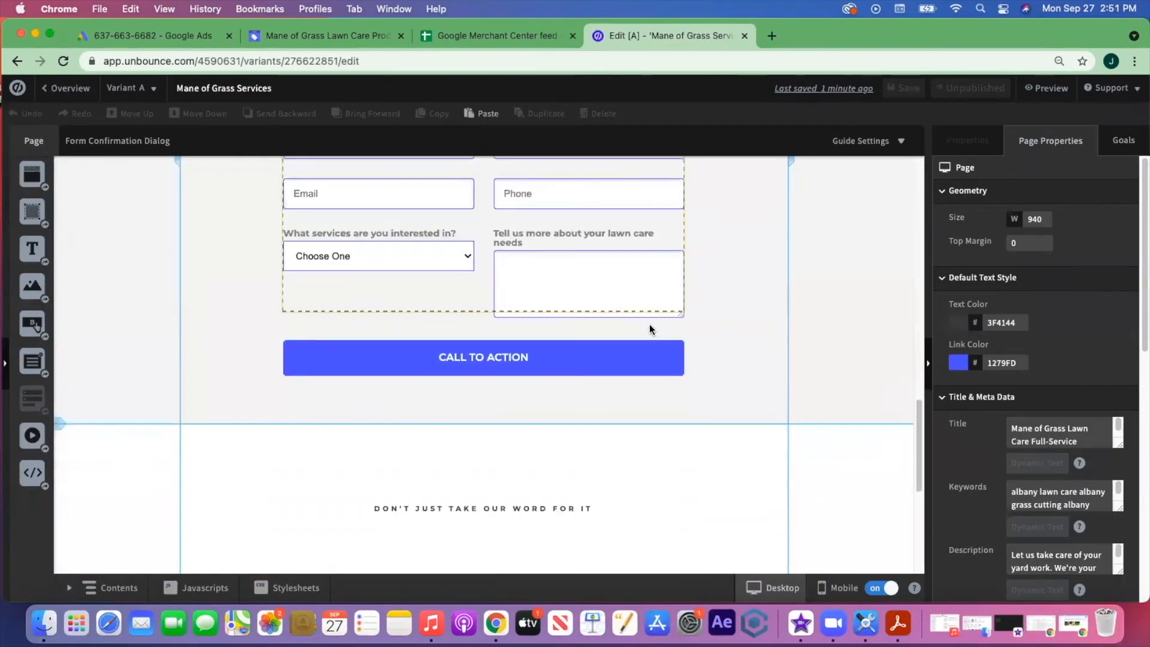
scroll(650, 324, up, 5)
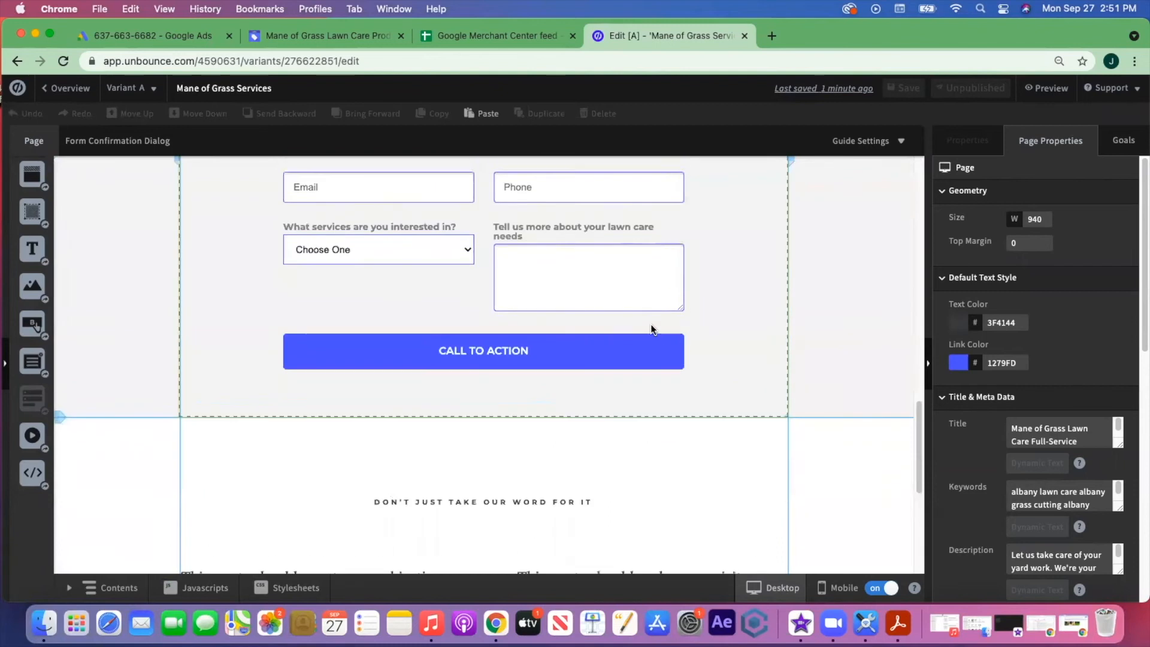
scroll(651, 324, down, 4)
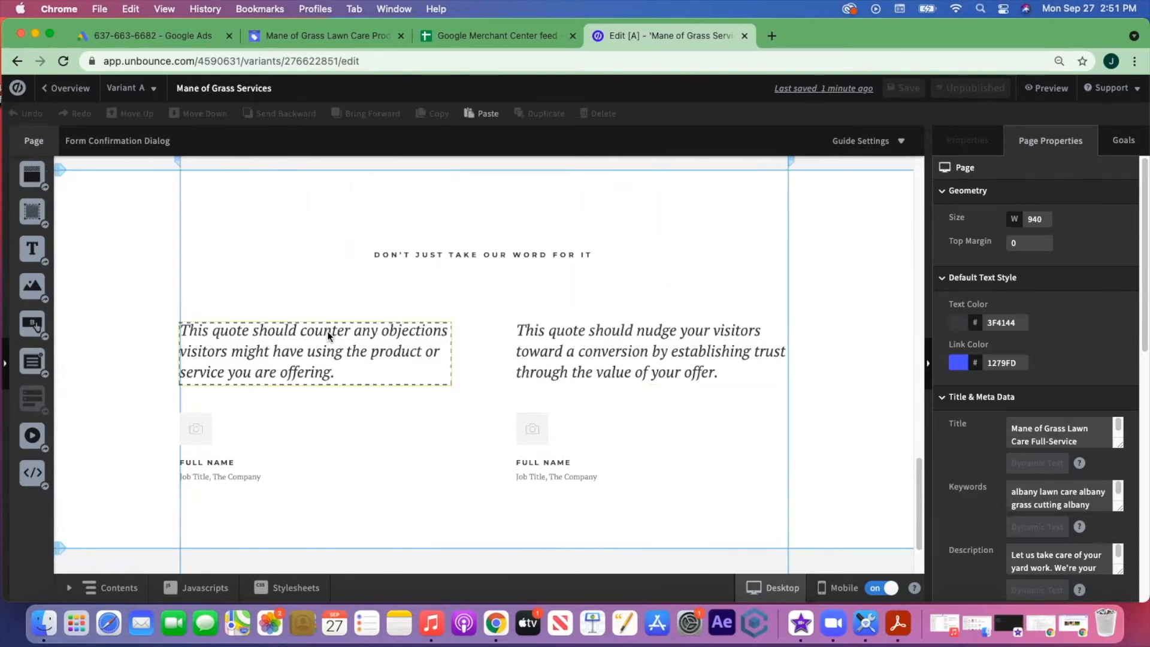
- Delete the right-hand testimonial's quote, job title and FULL NAME text
click(637, 354)
key(Delete)
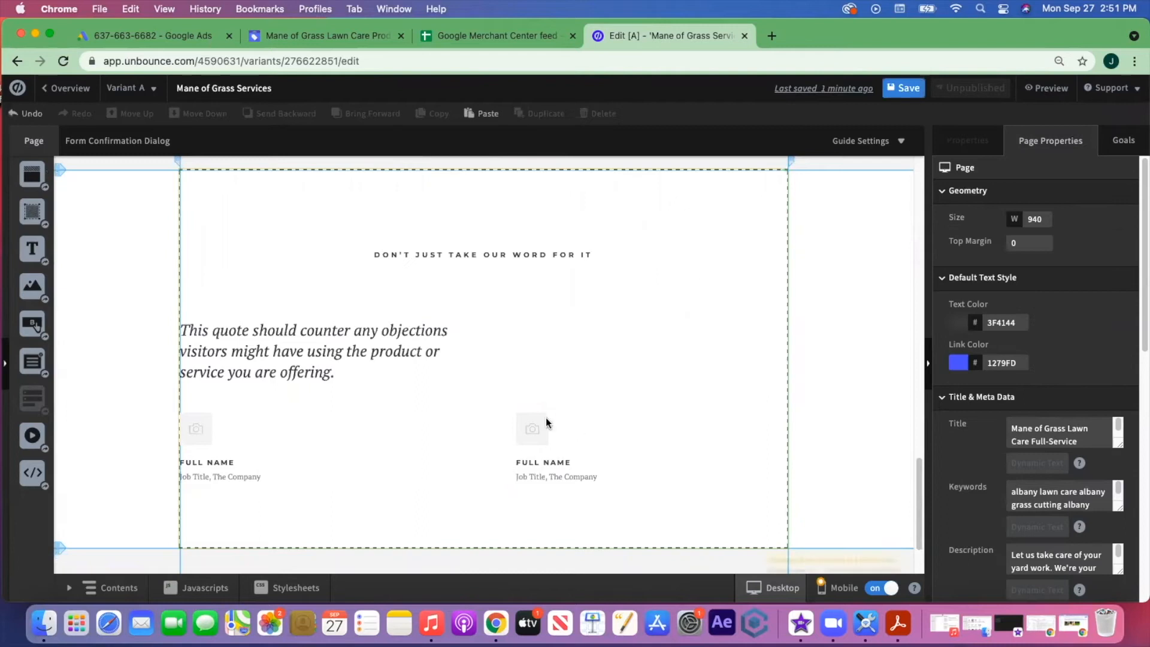
click(563, 450)
click(584, 476)
key(Delete)
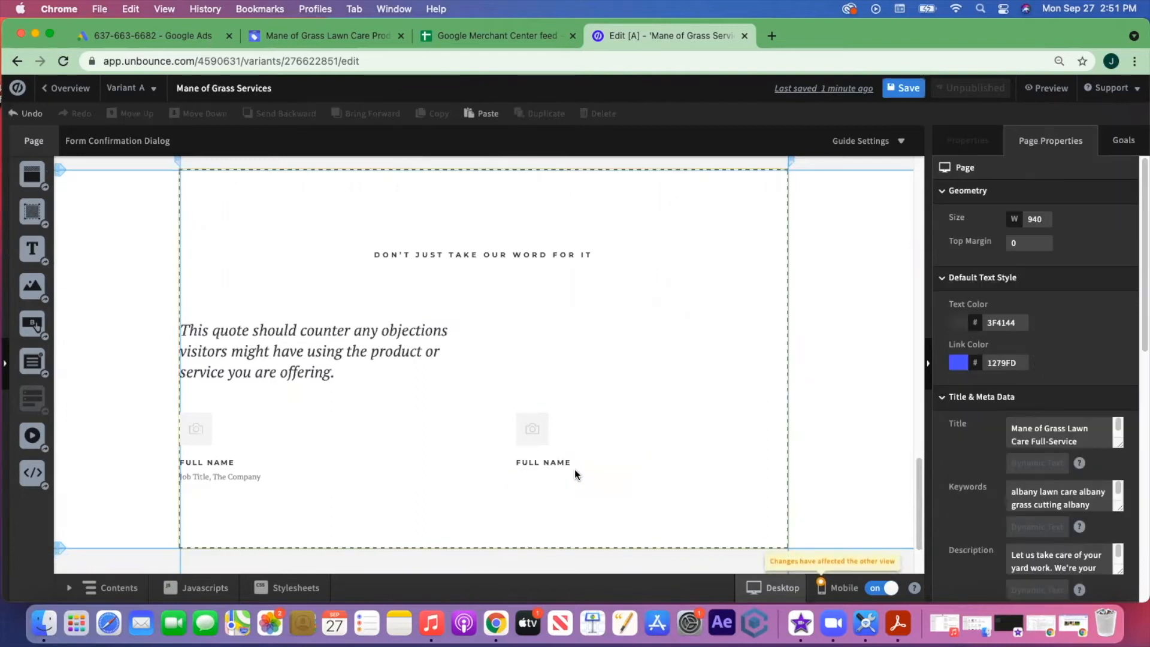
click(566, 462)
key(Delete)
- Centre the remaining quote, photo placeholder and FULL NAME text in the section
drag(390, 367, 546, 333)
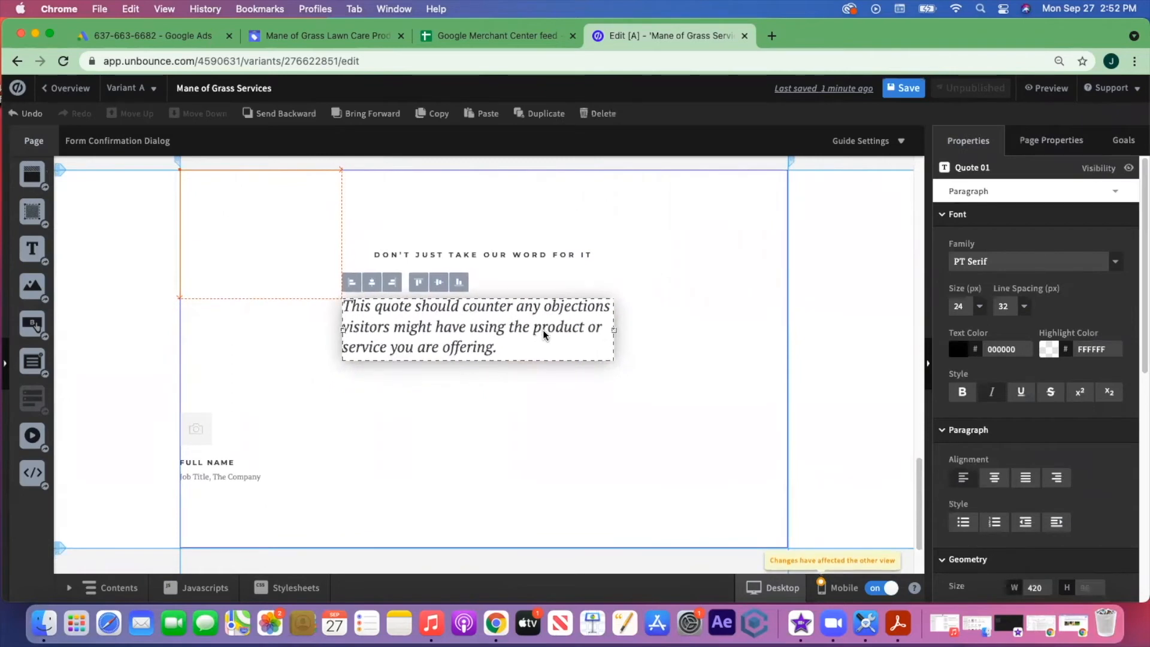
drag(204, 430, 452, 406)
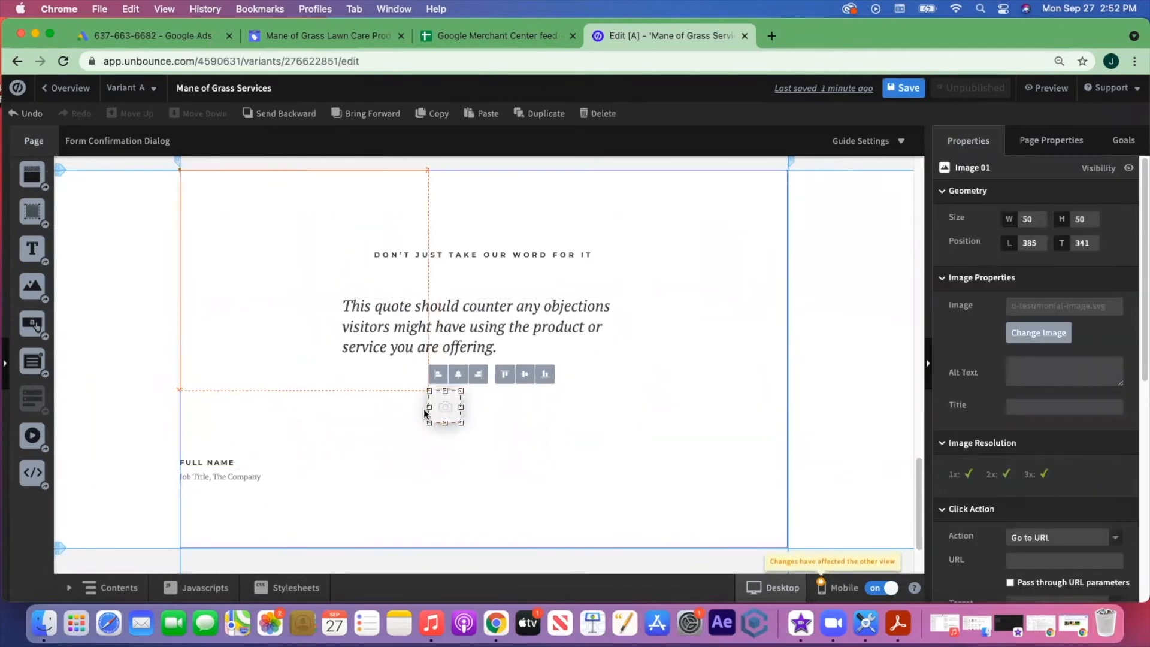
drag(210, 461, 402, 462)
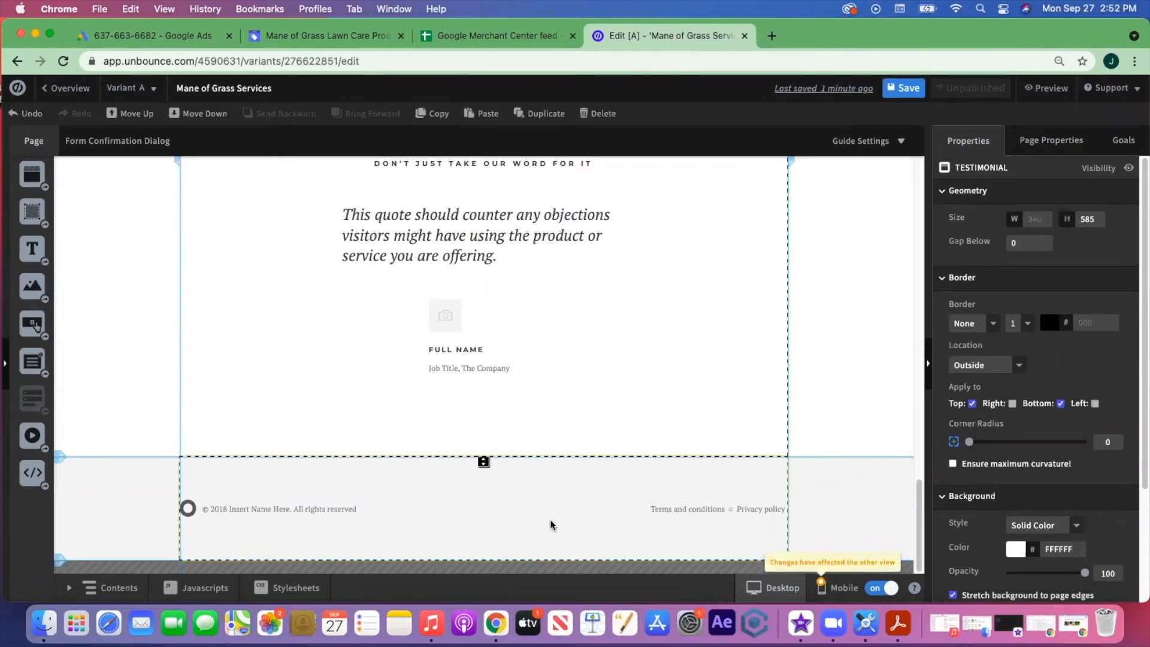
- Copy the header's green grass logo and paste it into the footer
click(303, 508)
click(188, 508)
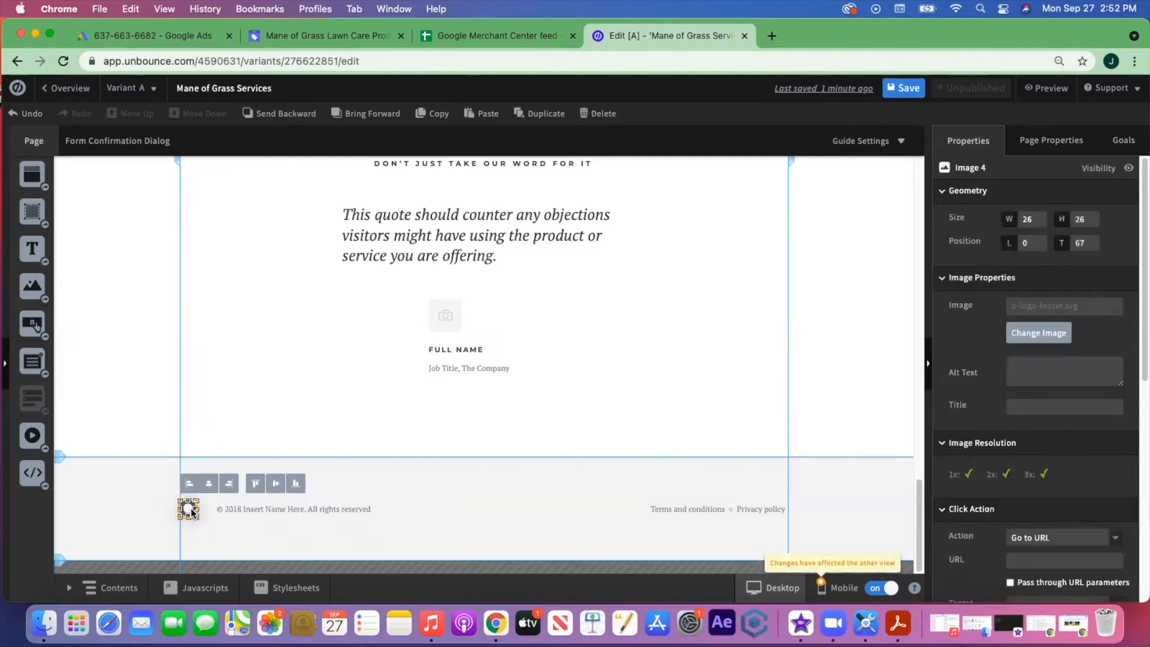
key(Escape)
scroll(287, 505, up, 20)
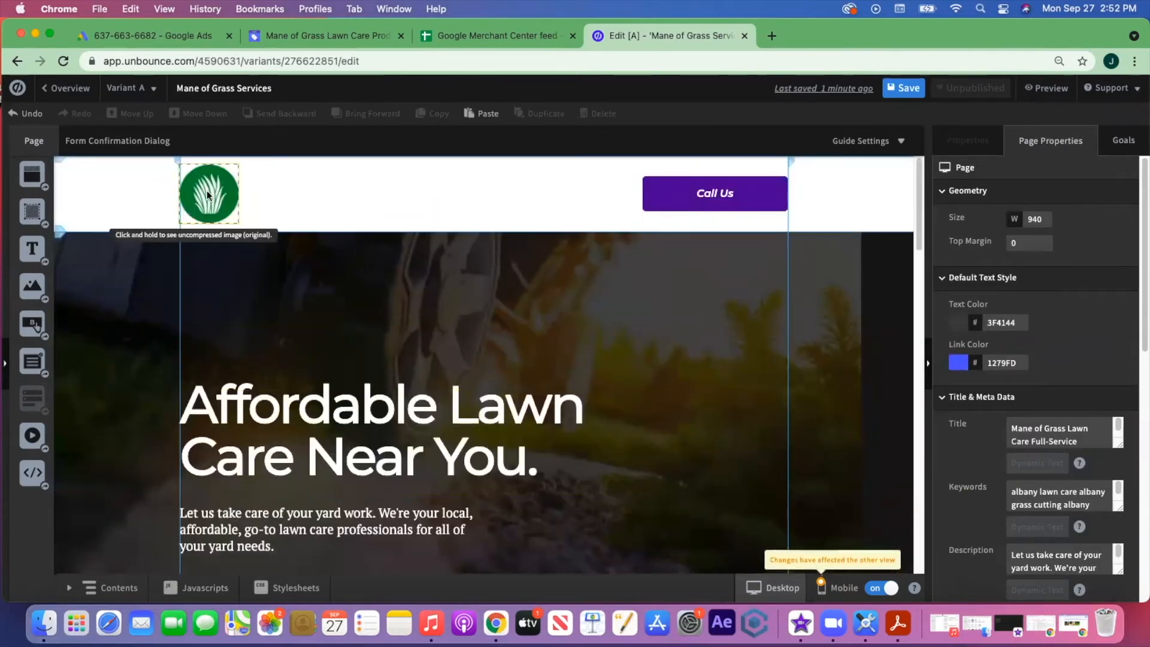
click(208, 195)
key(super+c)
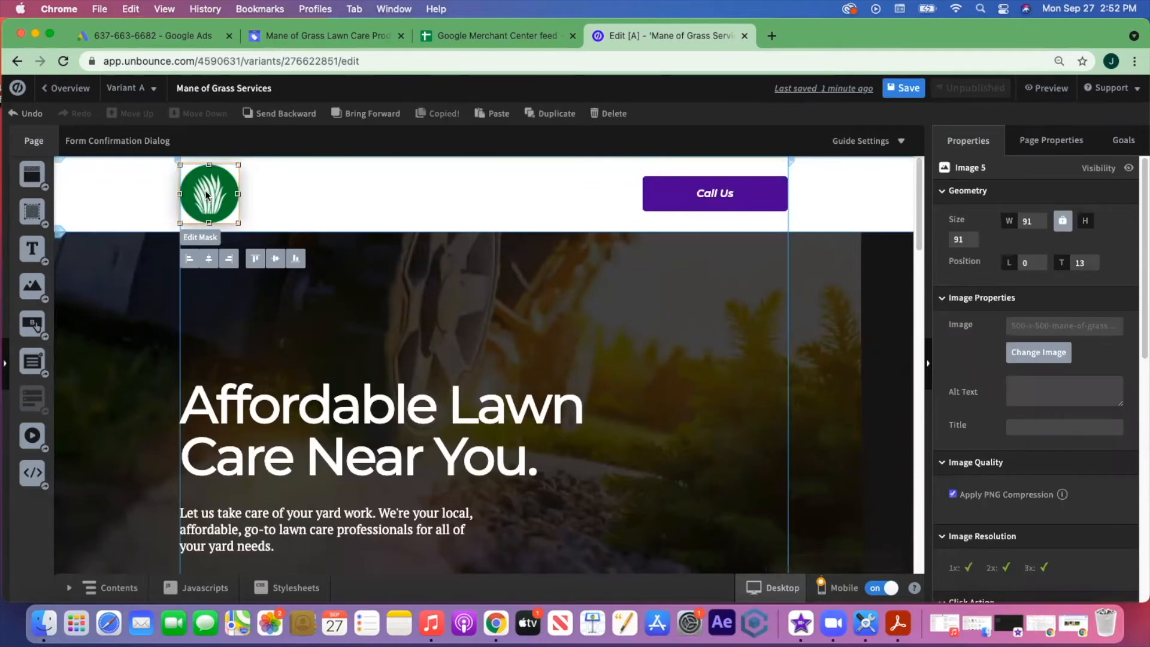
scroll(538, 281, down, 20)
scroll(537, 281, down, 5)
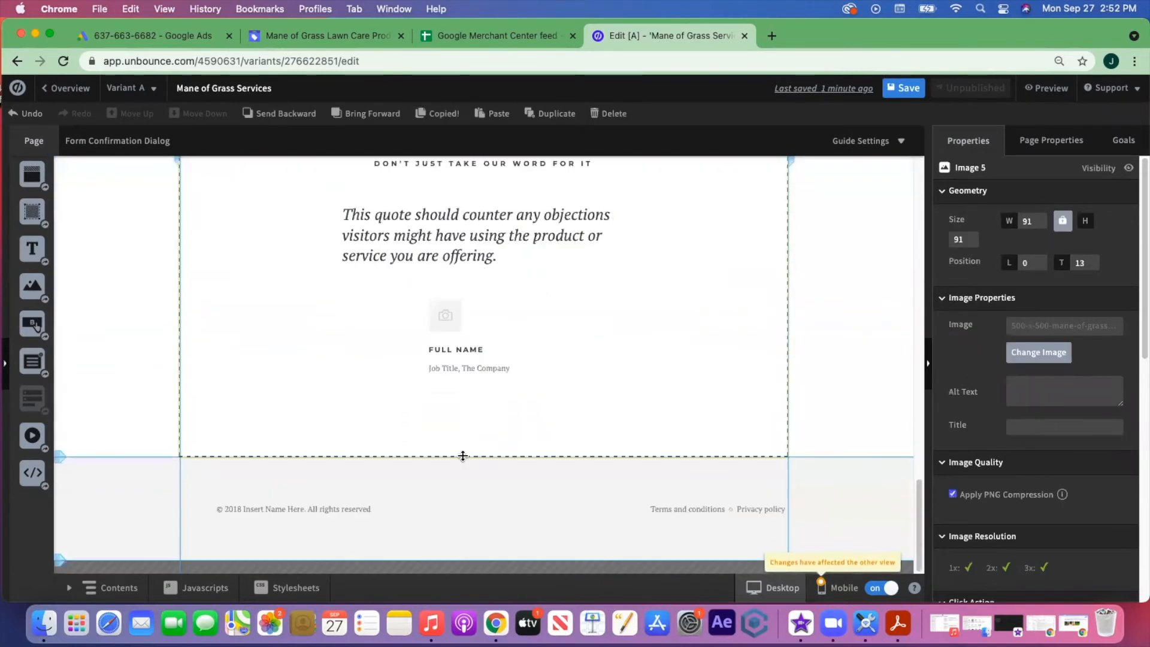
click(458, 486)
key(super+v)
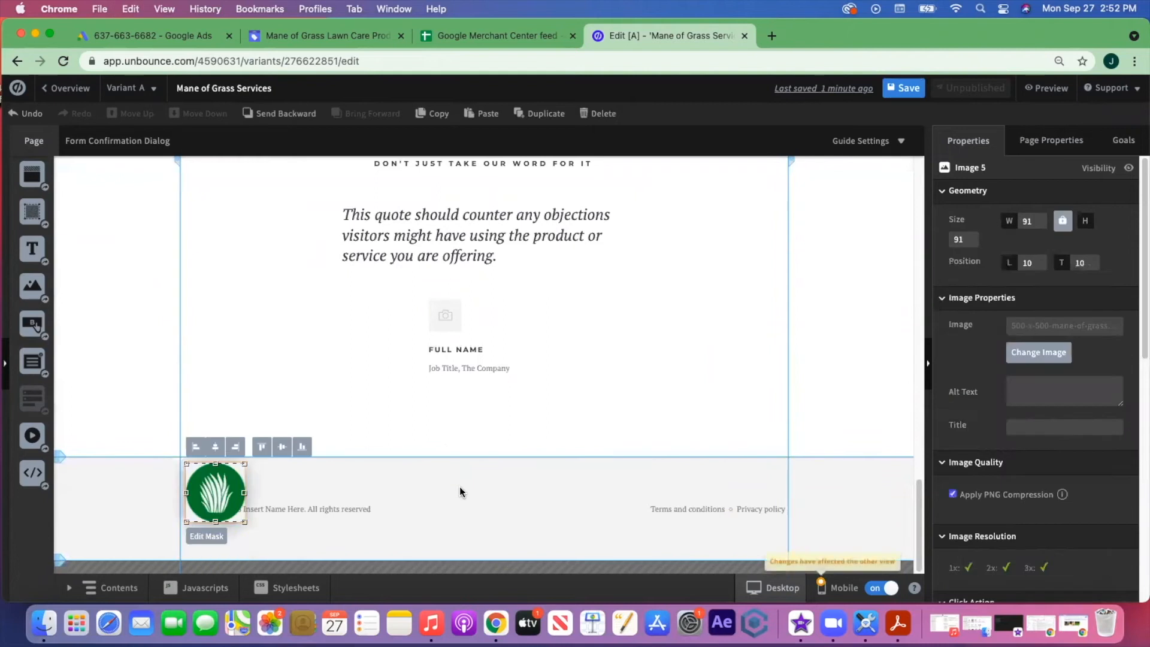
- Place the copyright line beside the logo and change it to '© 2021 Mane of Grass Lawn Care'
click(305, 495)
drag(298, 505, 339, 493)
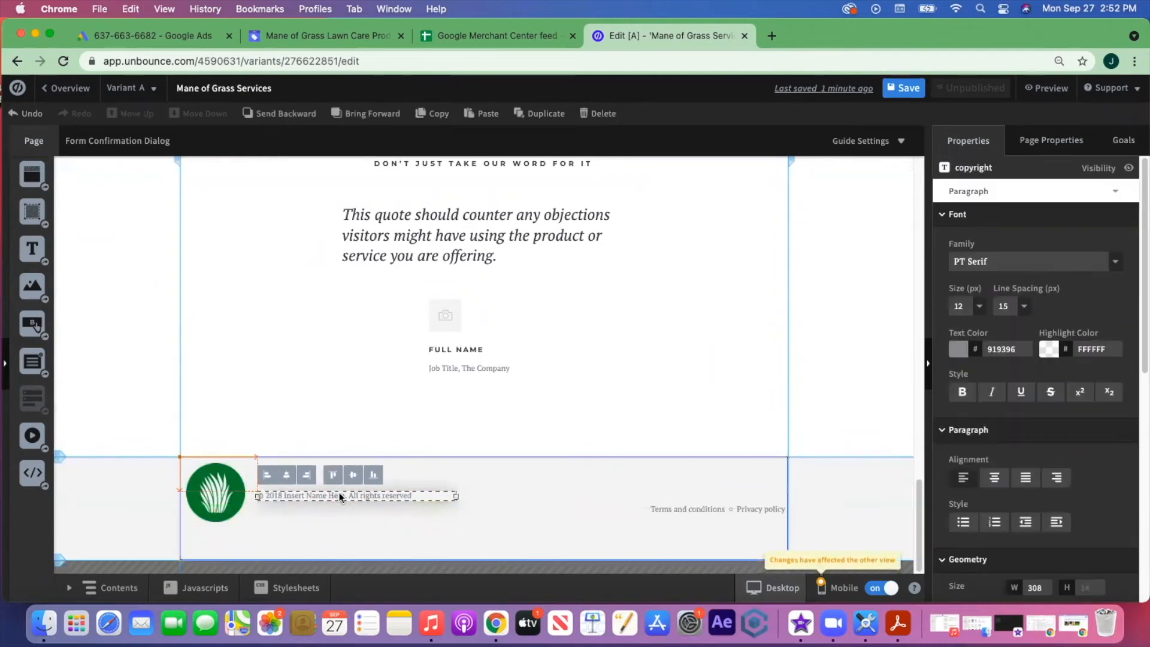
click(229, 497)
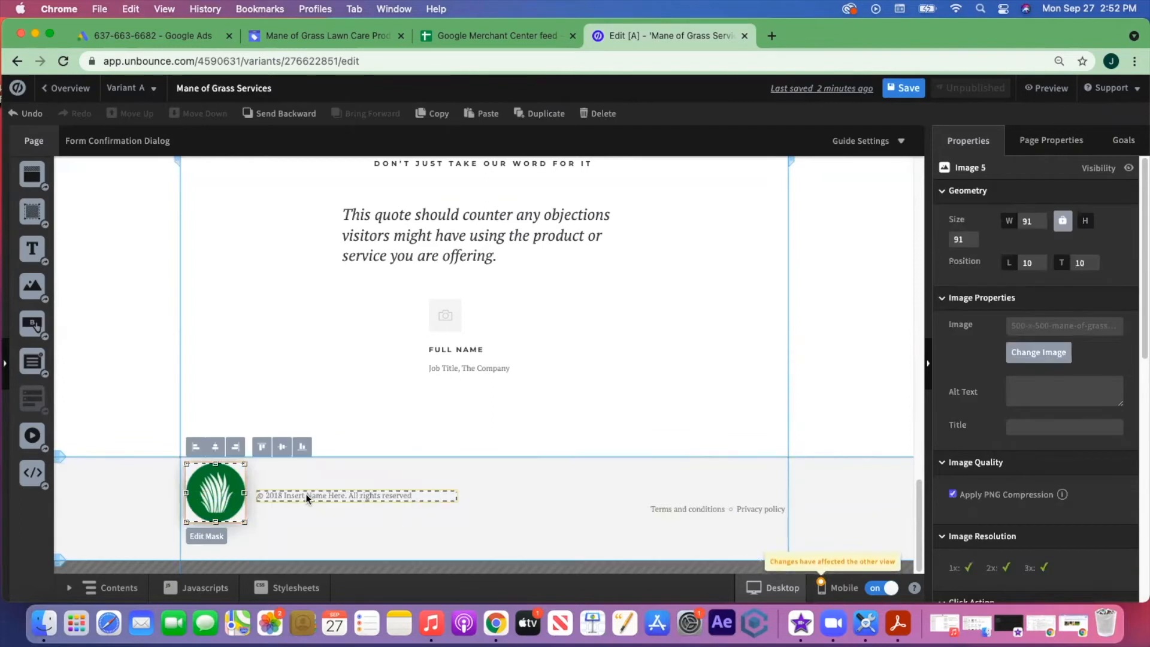
double_click(330, 496)
click(346, 495)
key(BackSpace)
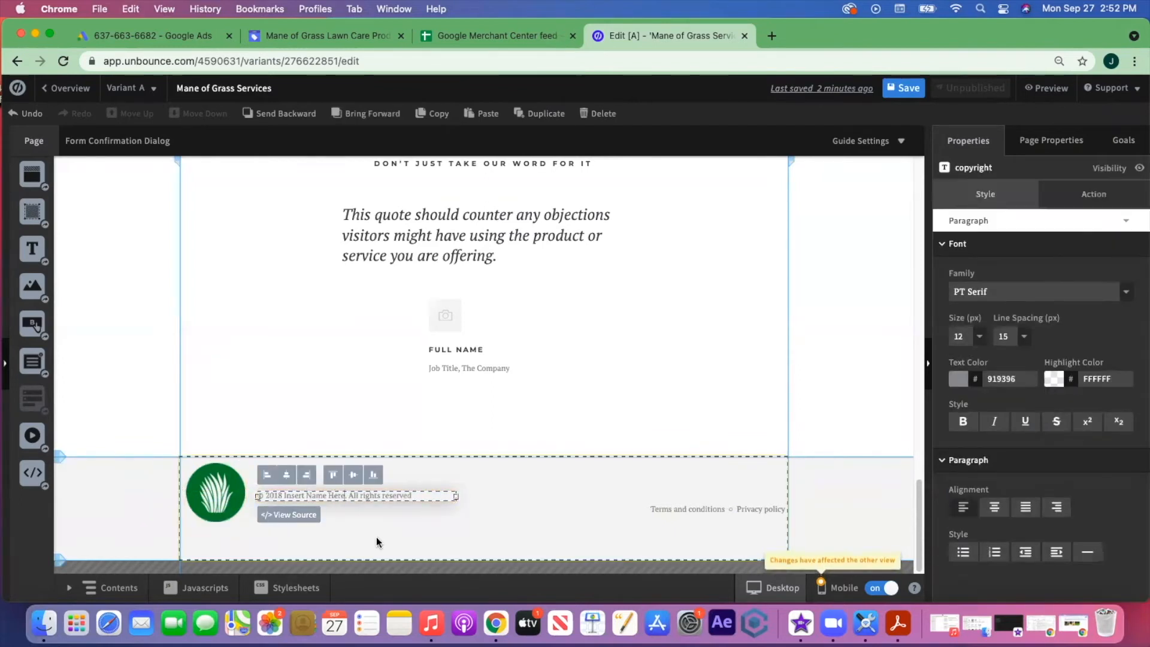
key(BackSpace)
key(BackSpace)
key(BackSpace)
key(BackSpace)
key(BackSpace)
key(BackSpace)
key(BackSpace)
key(BackSpace)
key(BackSpace)
key(BackSpace)
key(BackSpace)
key(BackSpace)
key(BackSpace)
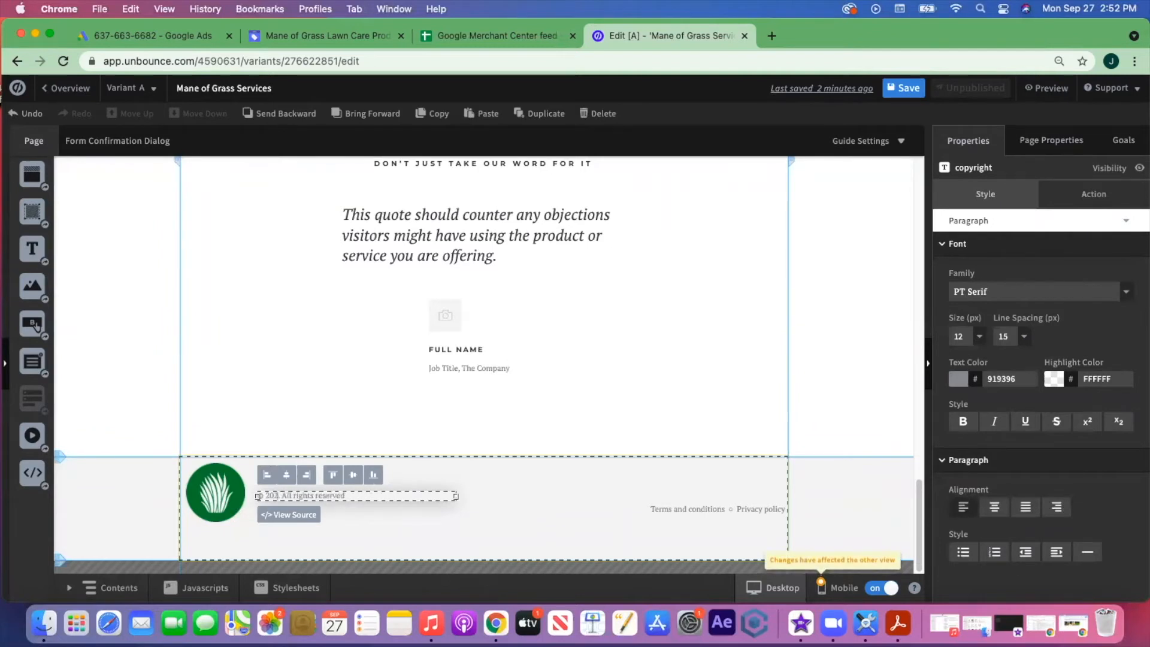
text(21 Mane of Gr)
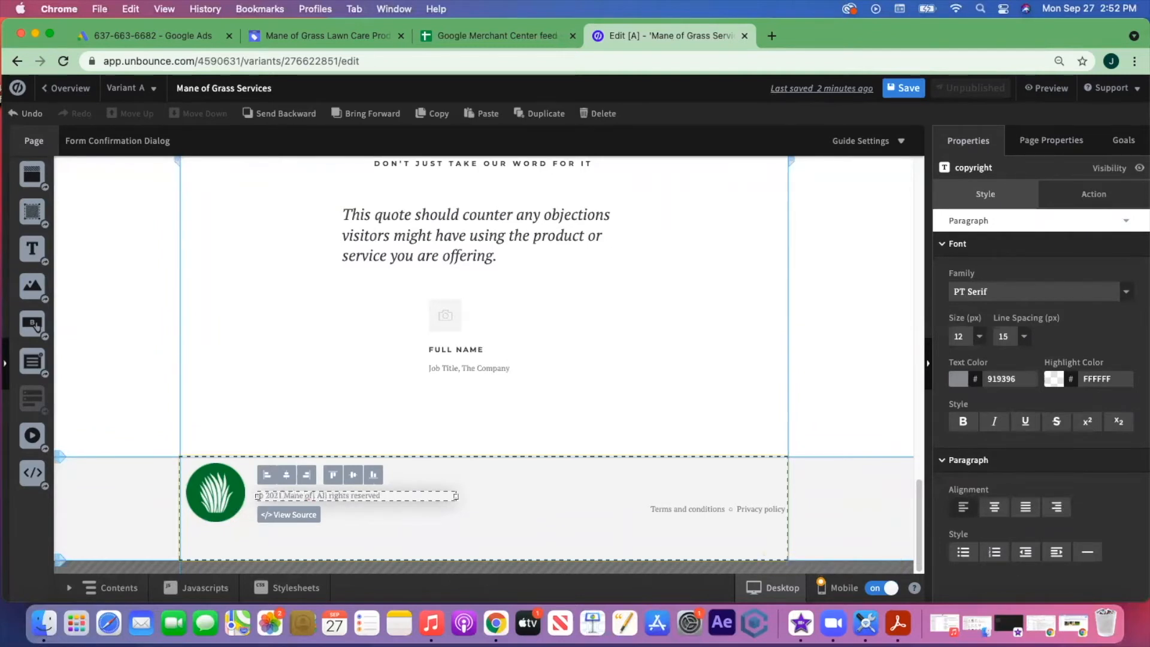
text(ass Lawn Care)
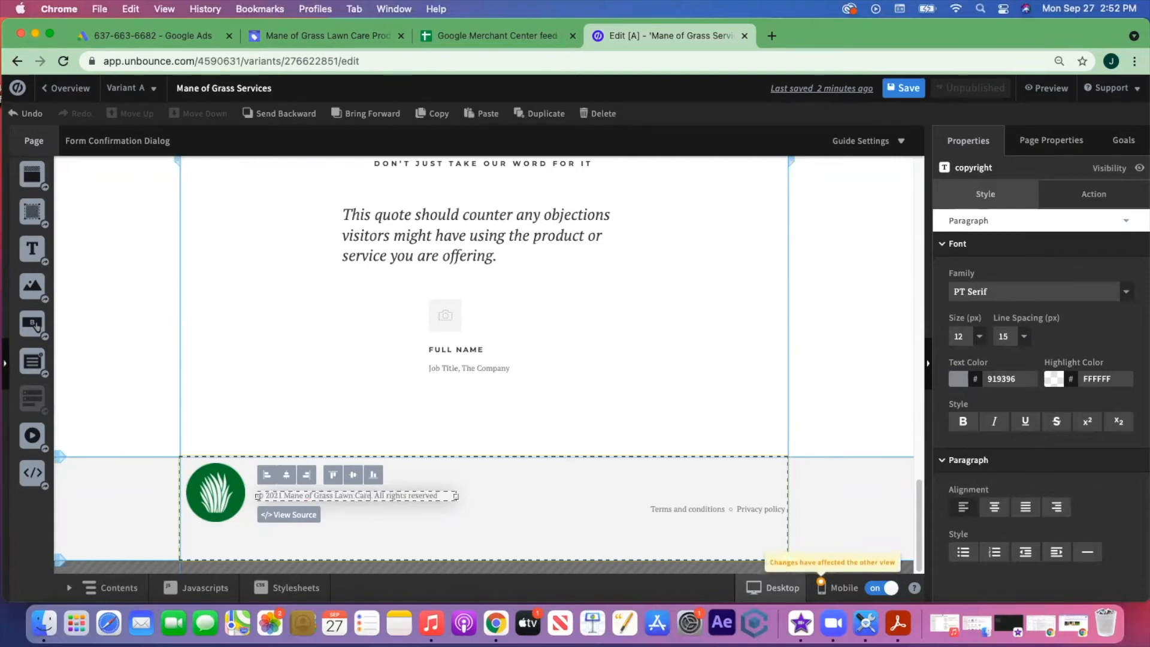
click(678, 497)
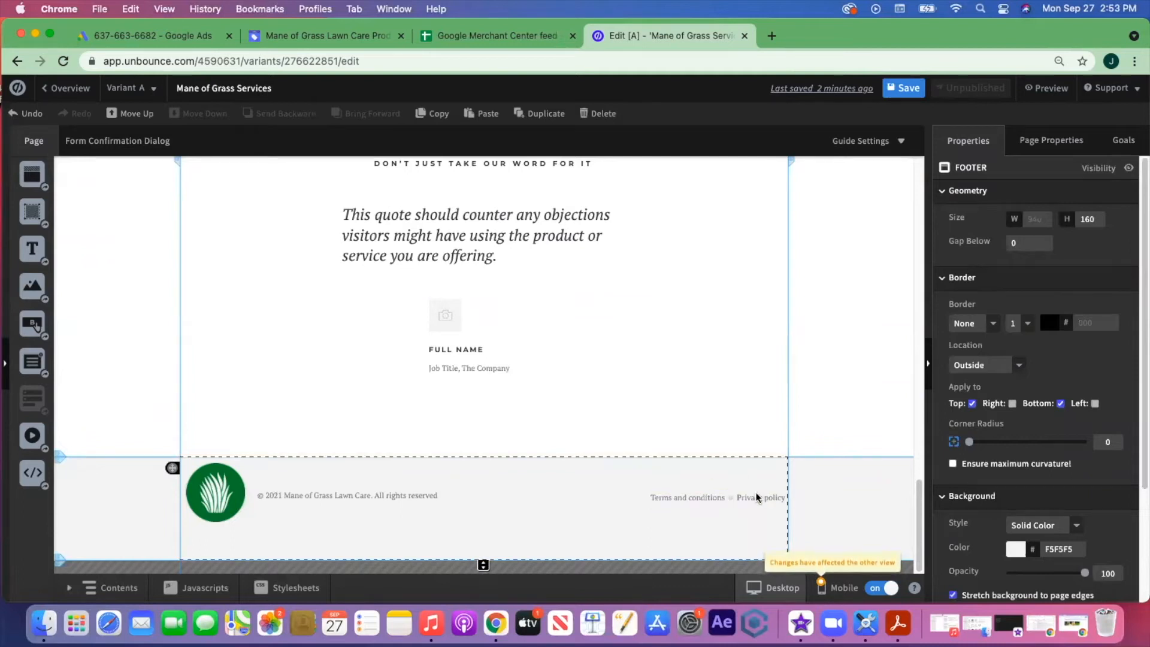
- Set the footer's Terms and conditions link action to Go to URL
click(694, 496)
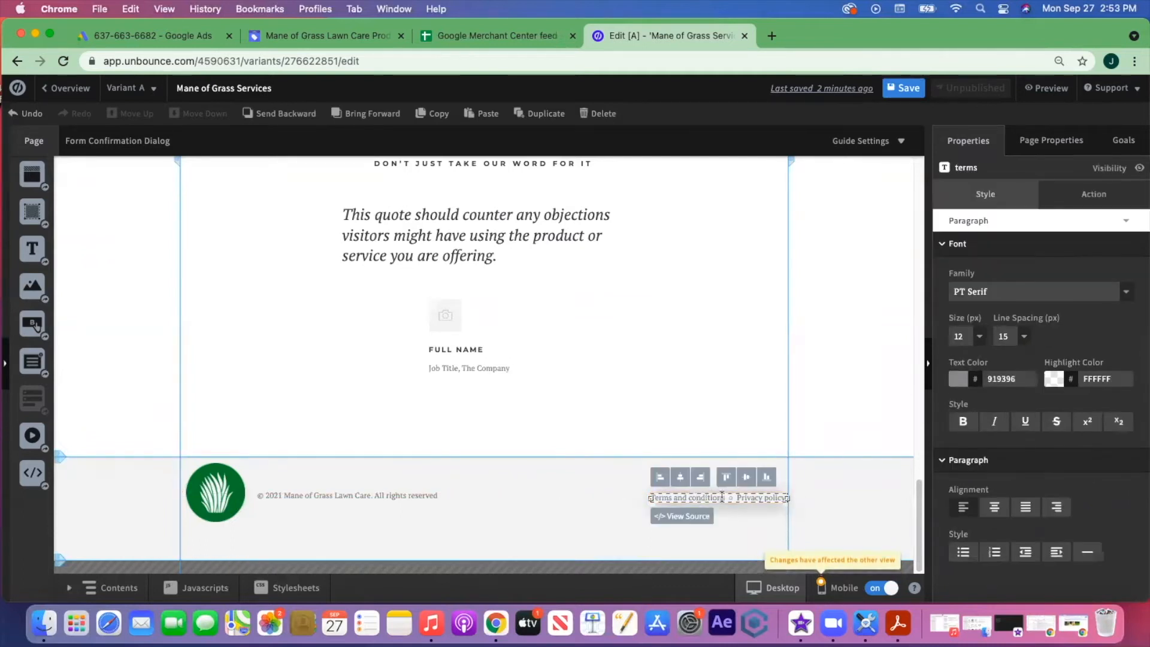
drag(728, 497, 648, 498)
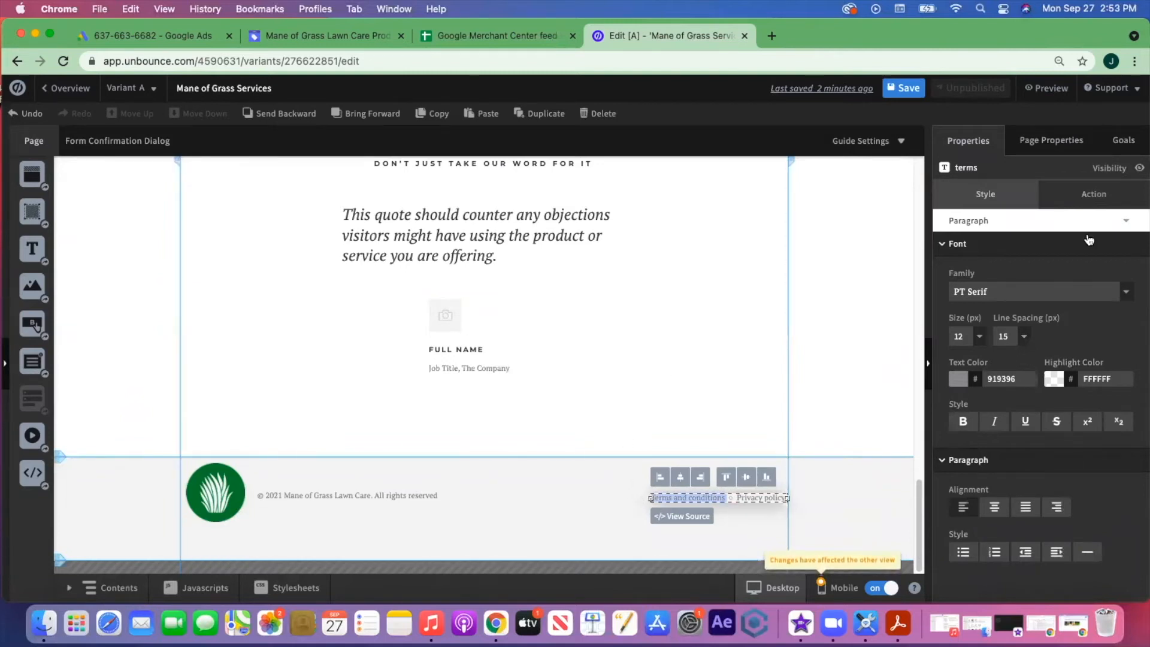
click(1084, 206)
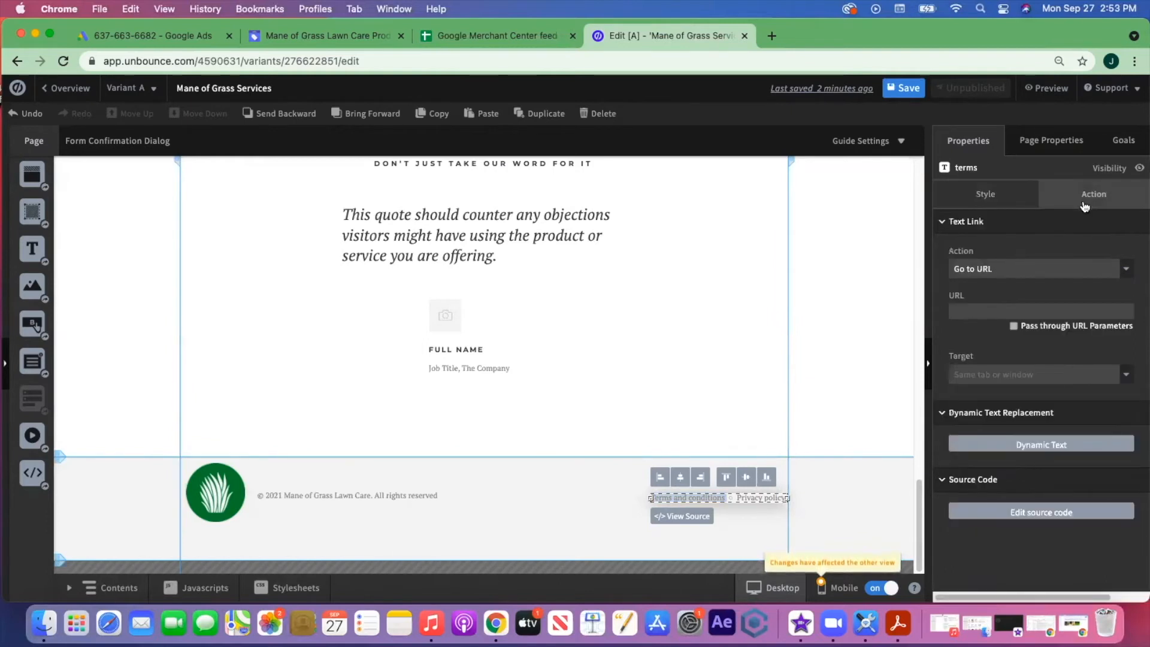
click(1128, 271)
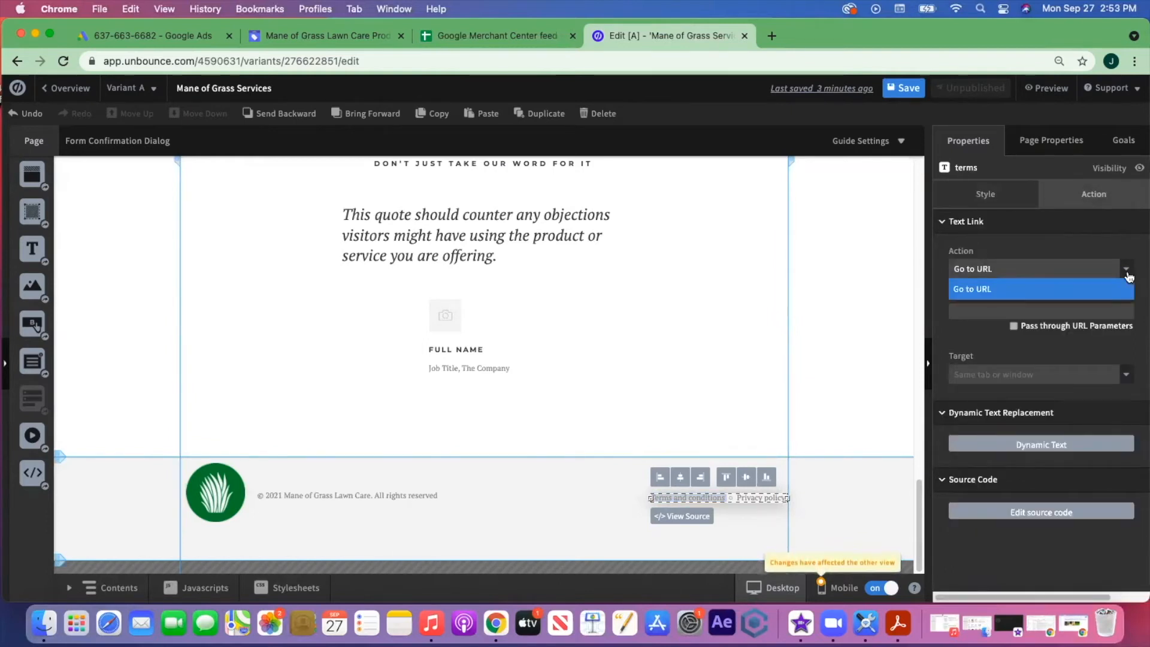
click(1107, 290)
click(993, 312)
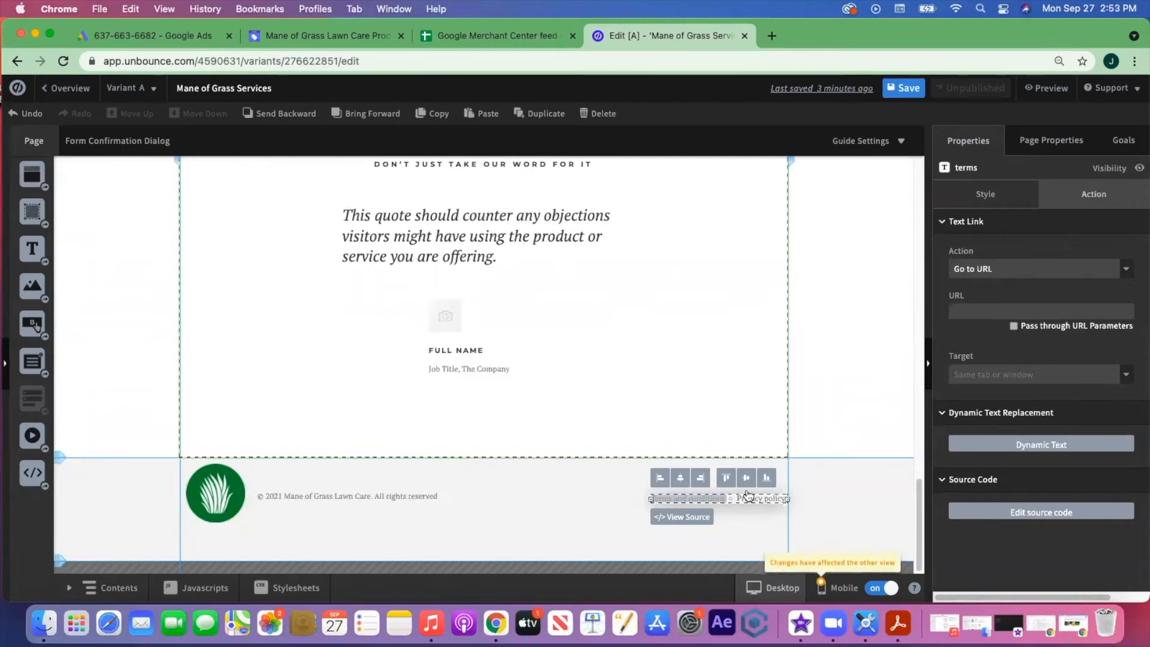
click(588, 498)
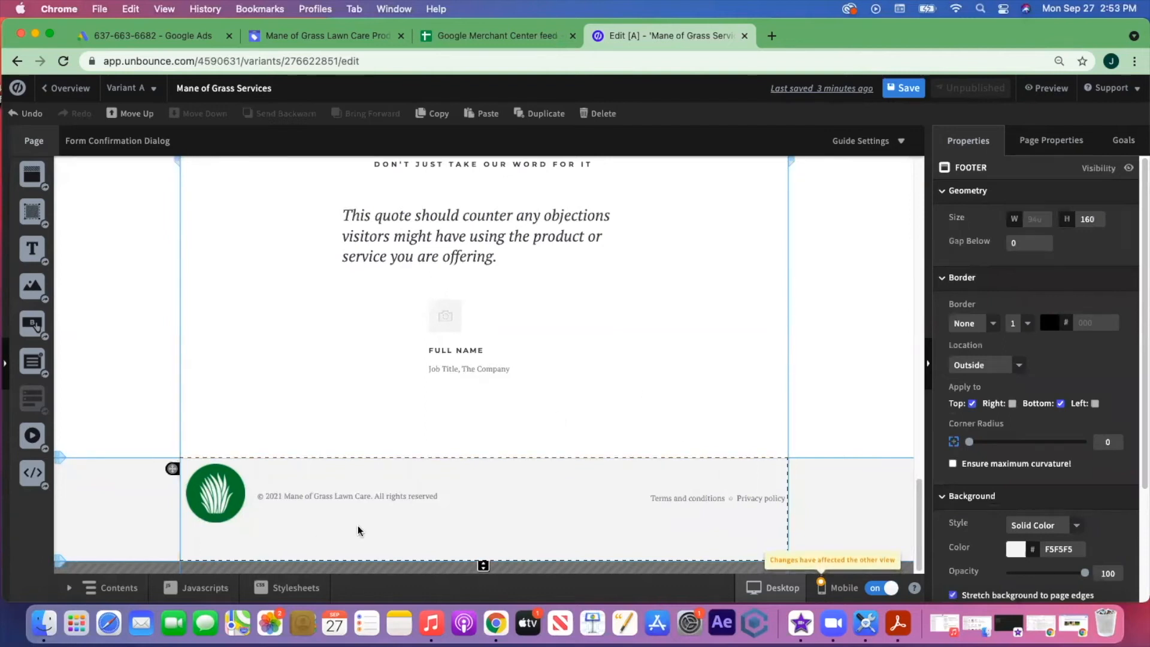
- Add a Visit Website button at the footer's right edge below the links
scroll(629, 441, up, 2)
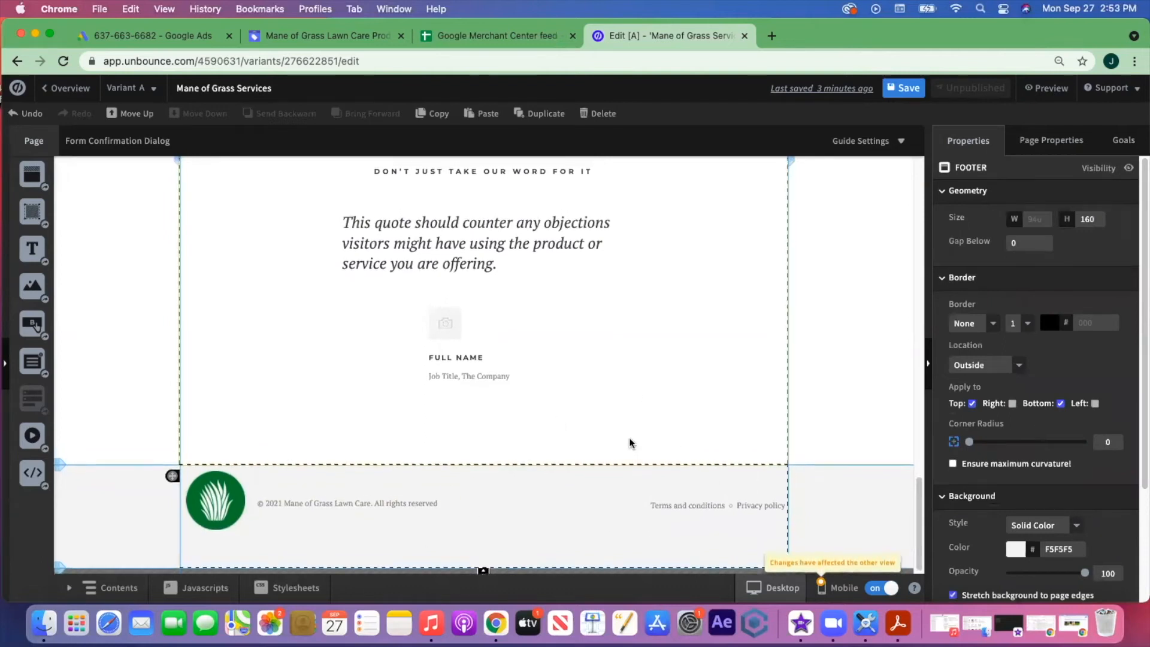
scroll(629, 443, down, 2)
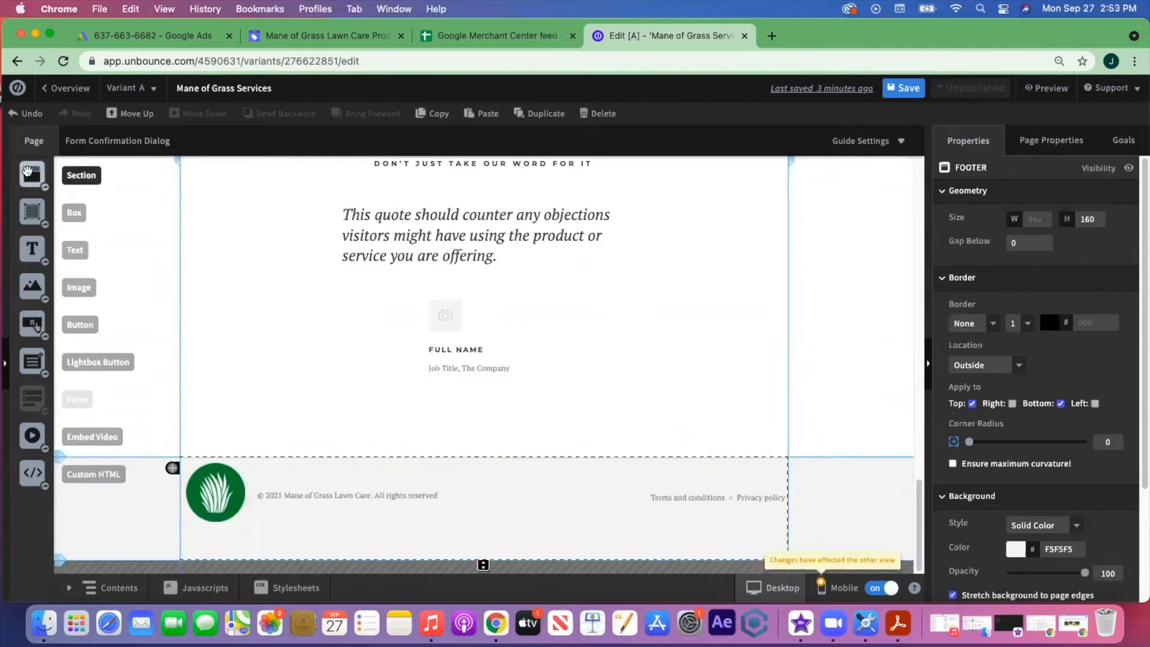
drag(33, 323, 261, 539)
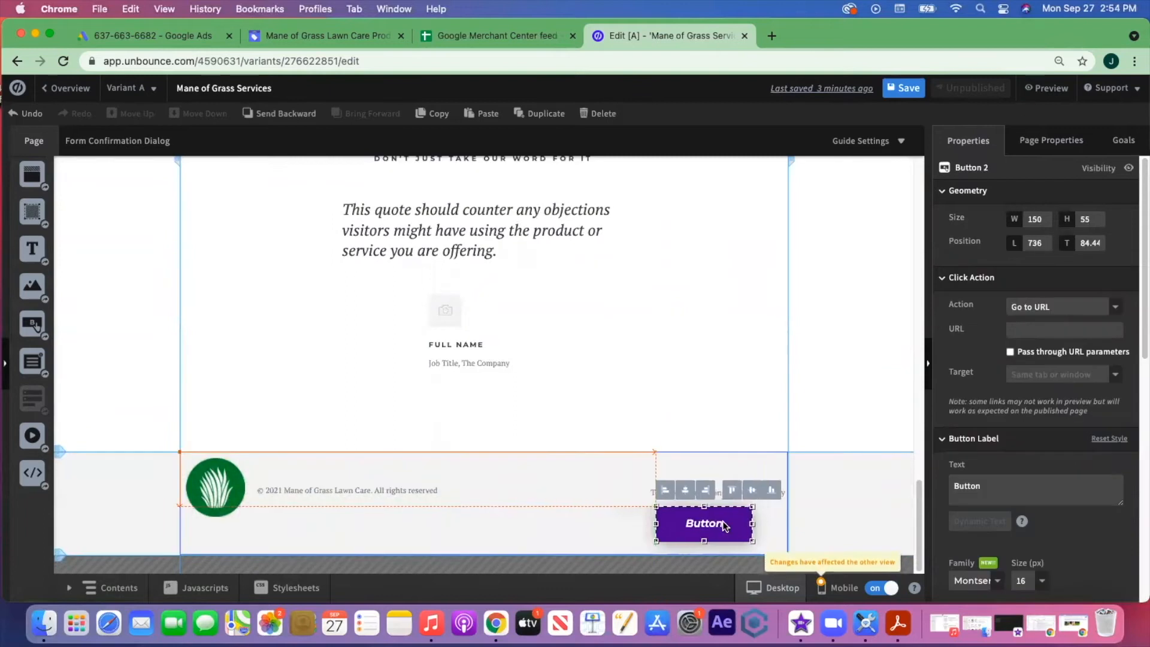
drag(722, 524, 751, 523)
drag(1008, 494, 922, 479)
text(V)
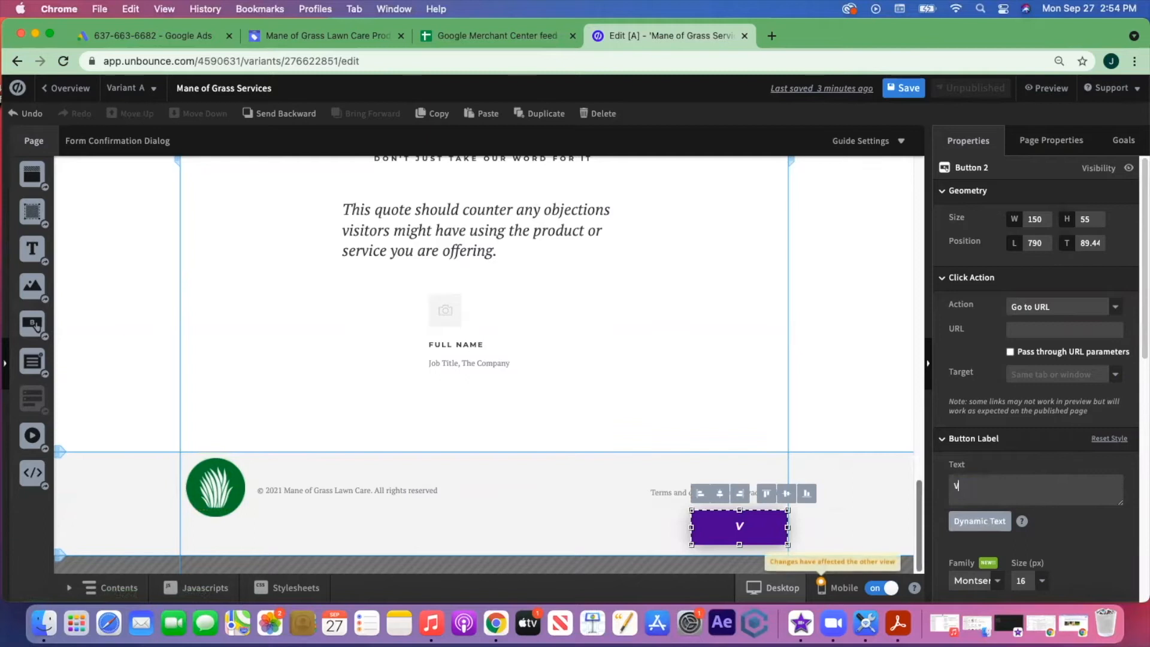
text(isit Website)
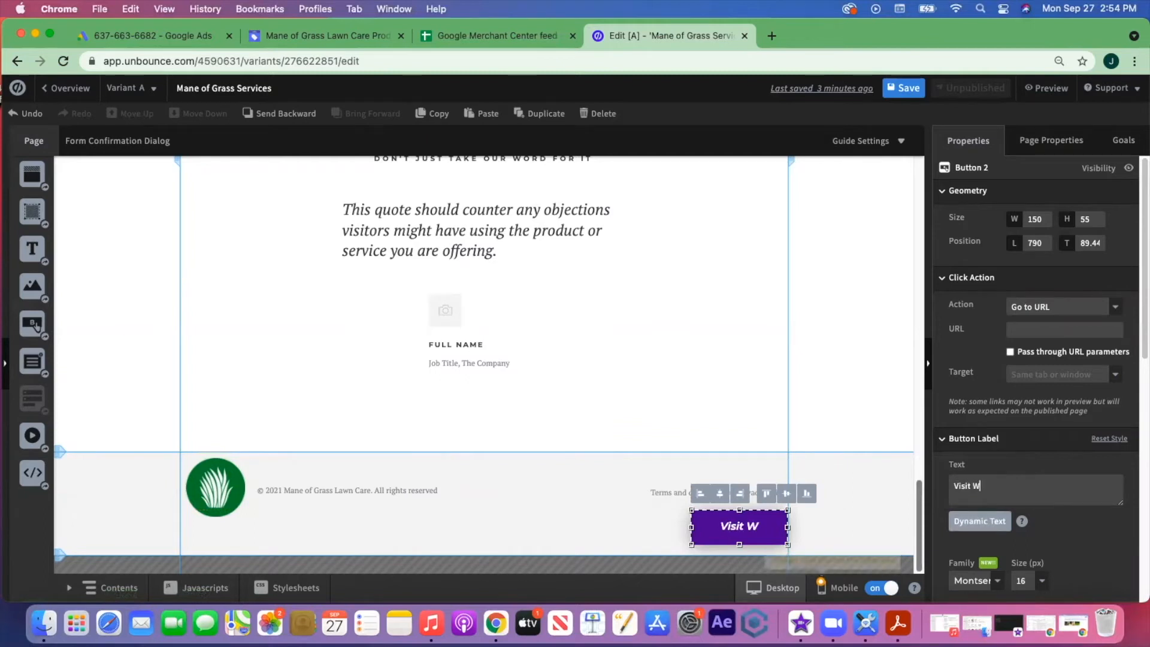
click(671, 502)
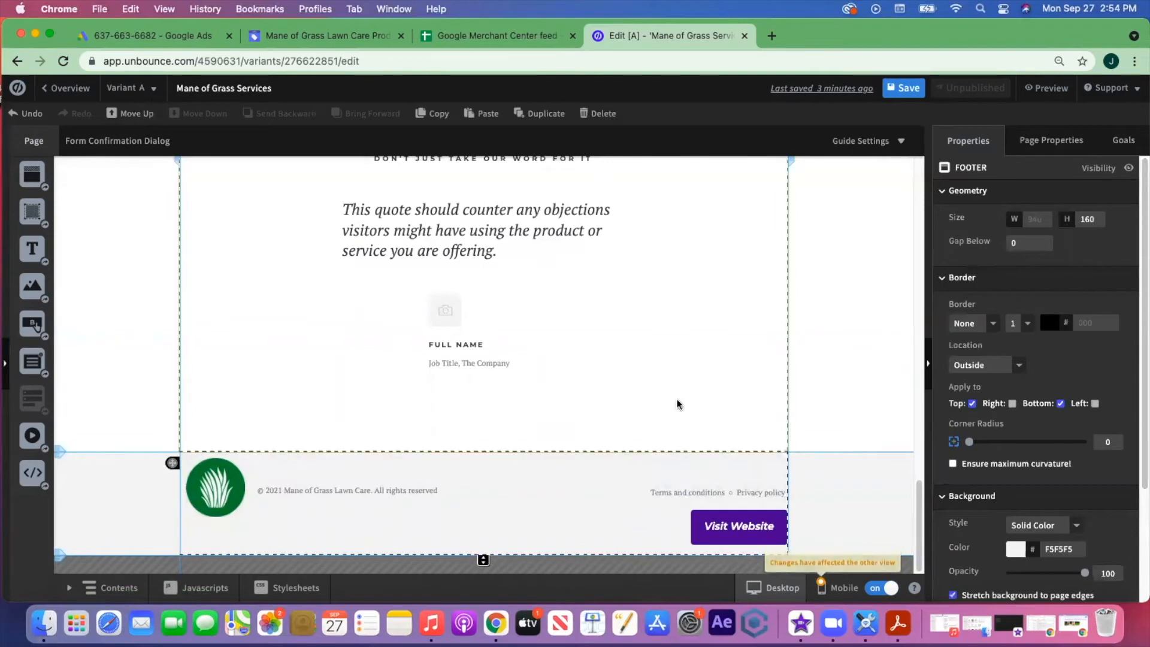
scroll(681, 411, up, 10)
- Replace the form button's CALL TO ACTION label with the Get Started text
scroll(599, 420, down, 3)
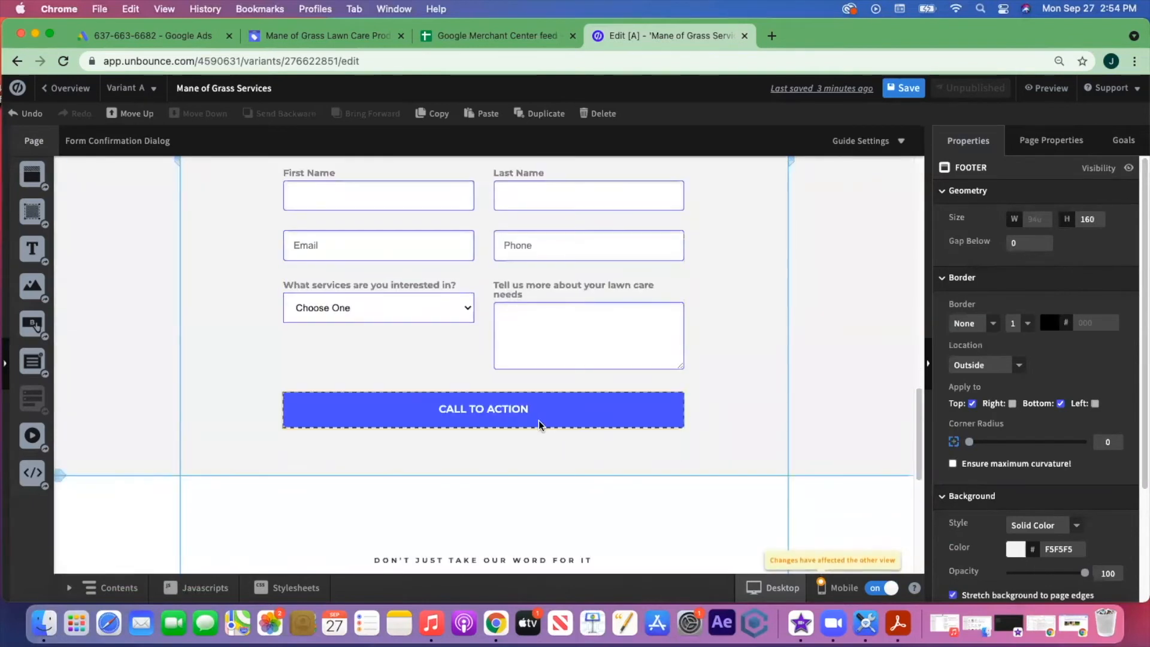
click(539, 419)
scroll(1056, 476, down, 5)
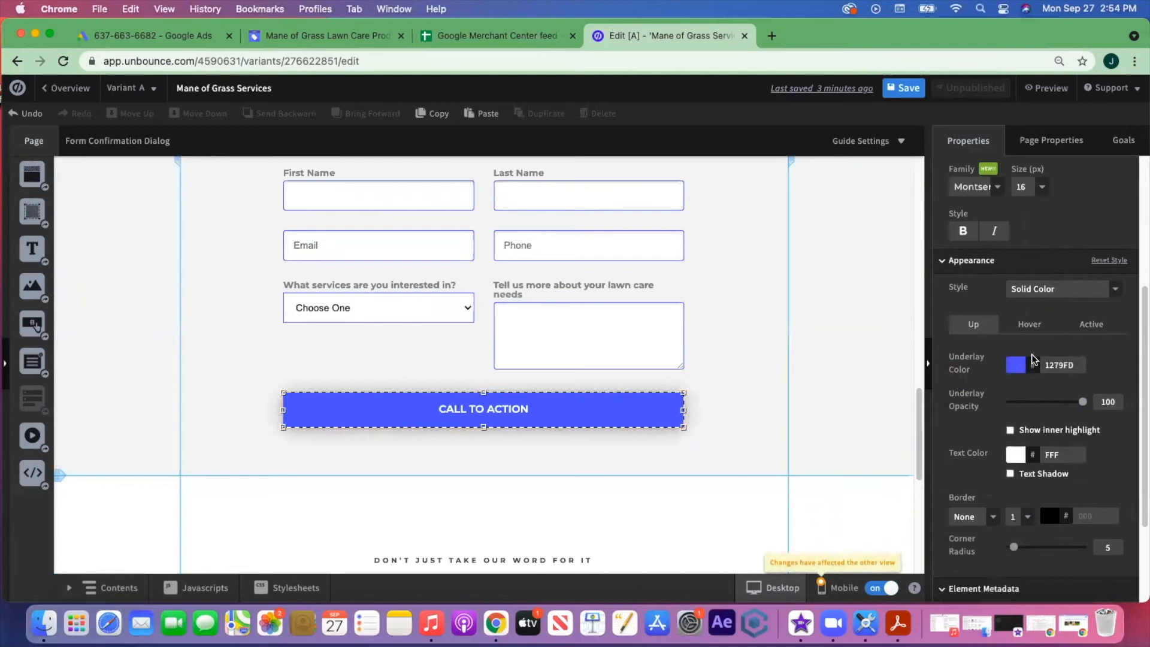
scroll(1033, 240, up, 3)
click(1033, 203)
key(super+a)
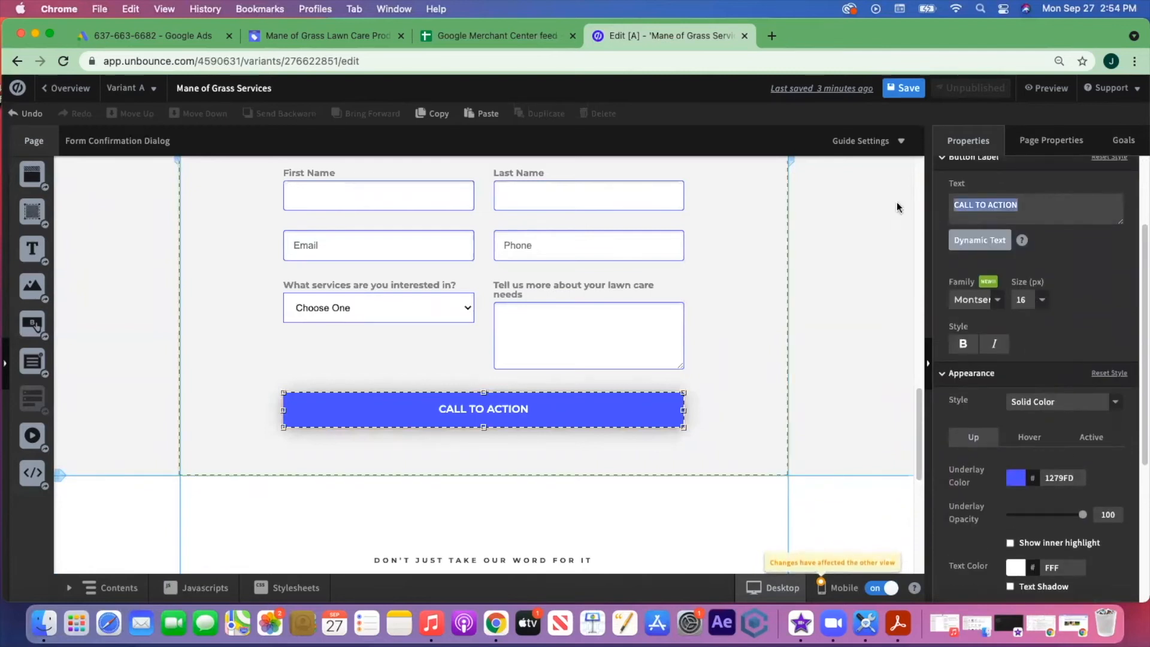
key(BackSpace)
text(Su)
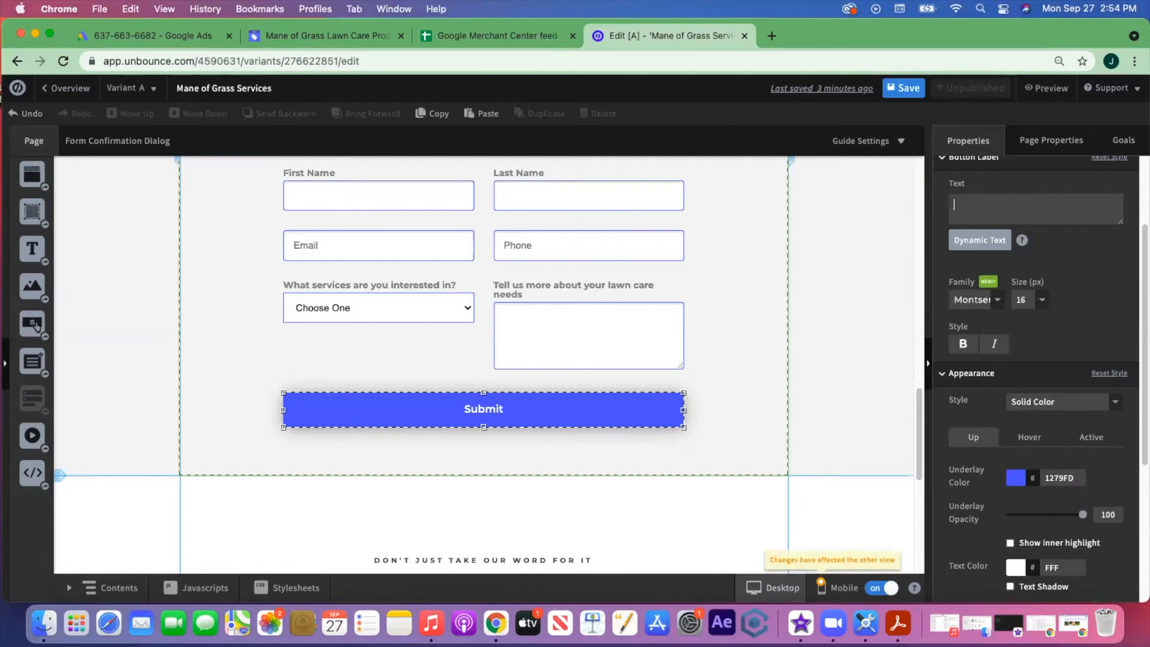
text(t Started!)
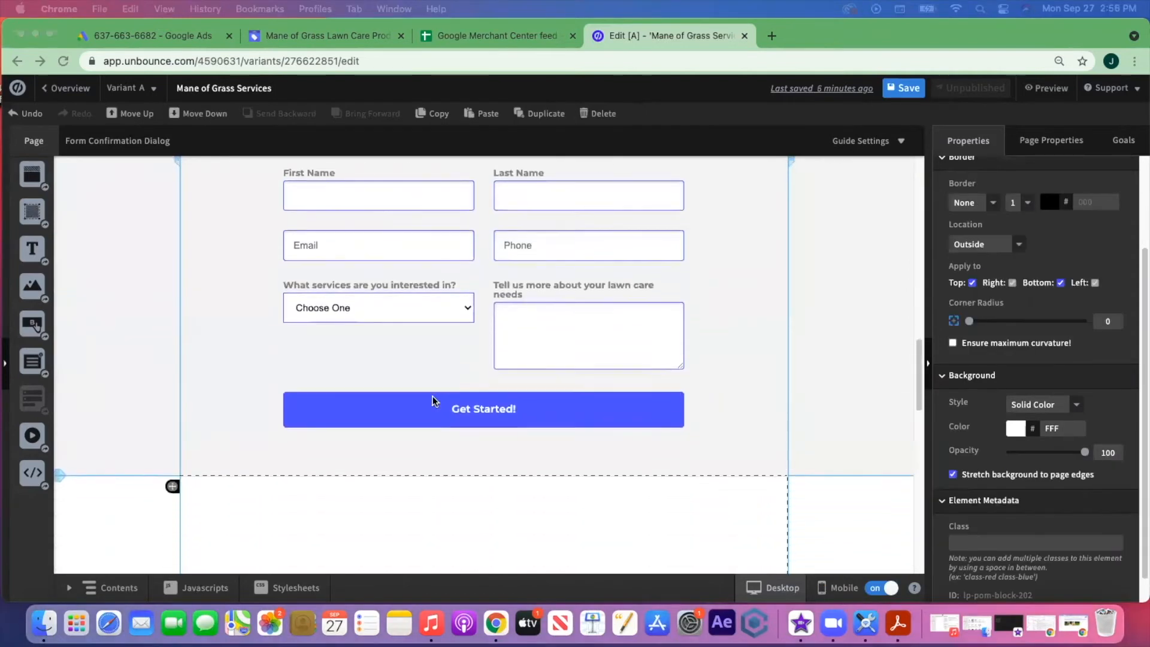
- Copy the Call Us button's purple hex colour 44299A
scroll(429, 411, up, 1)
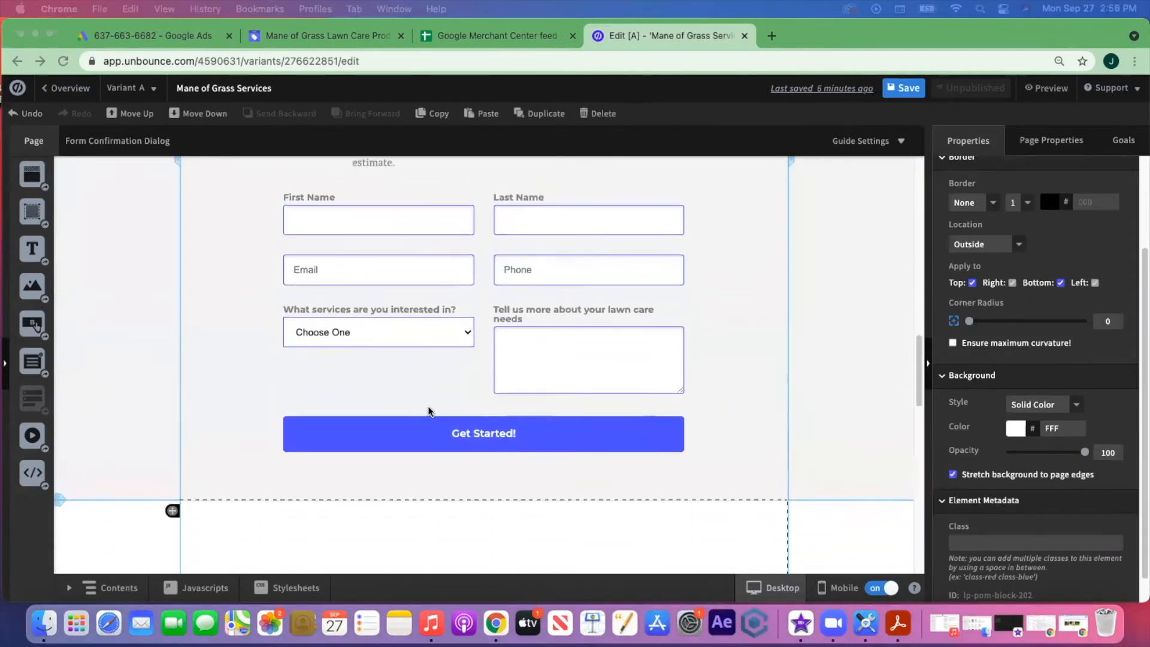
click(422, 434)
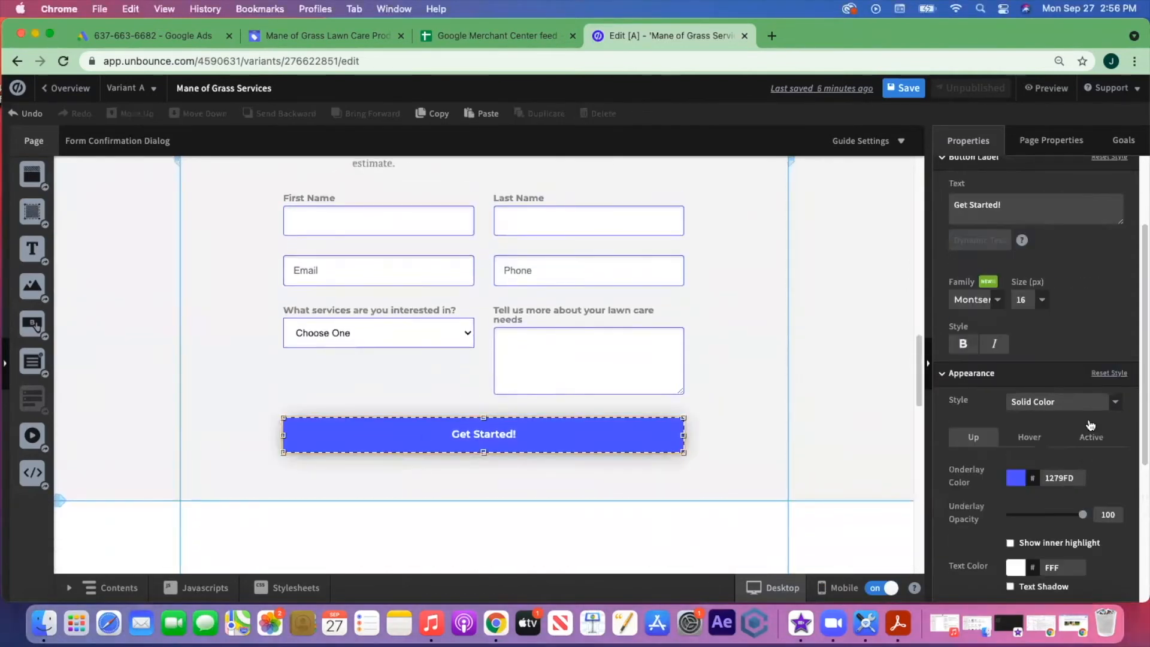
click(1018, 477)
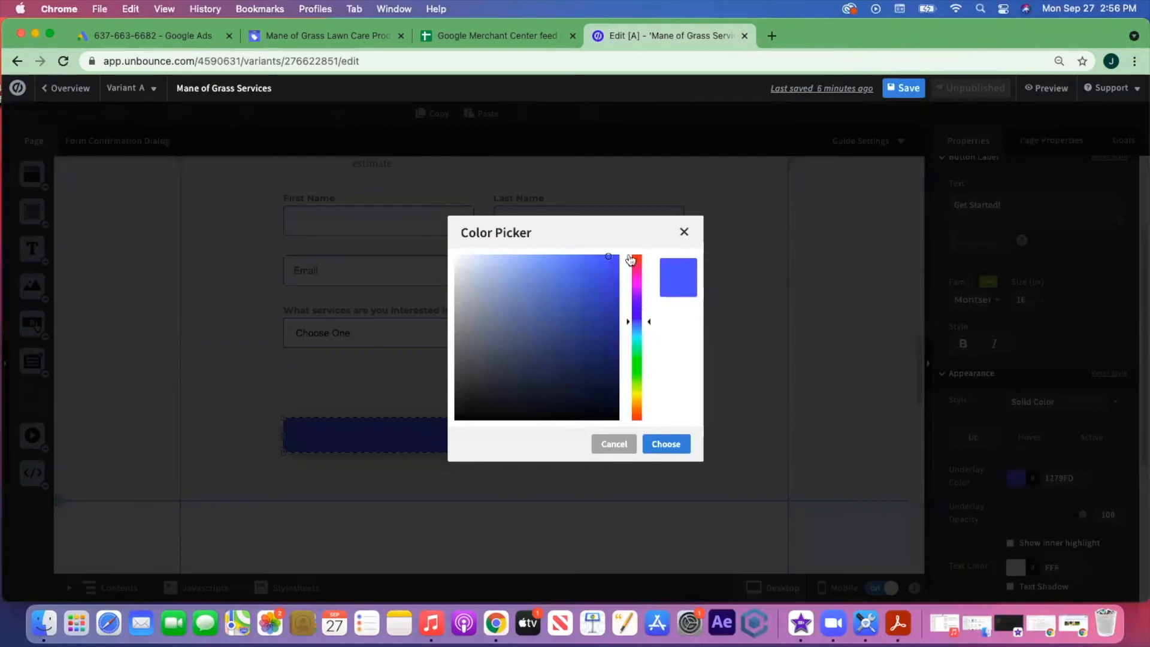
click(753, 282)
scroll(753, 282, up, 15)
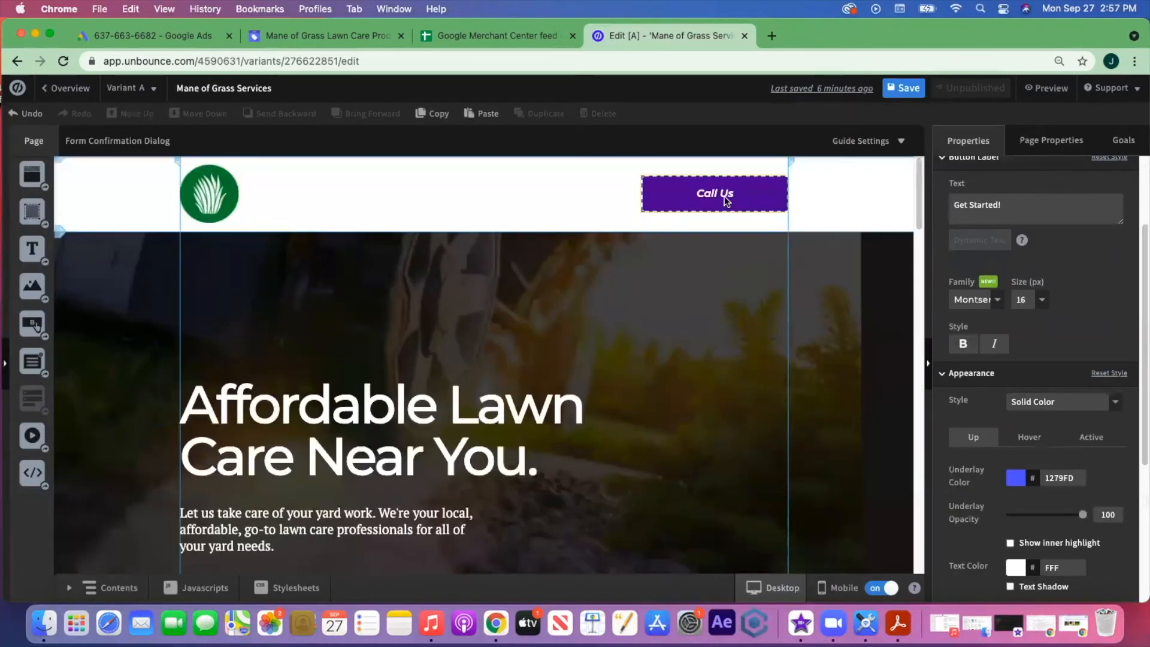
click(726, 200)
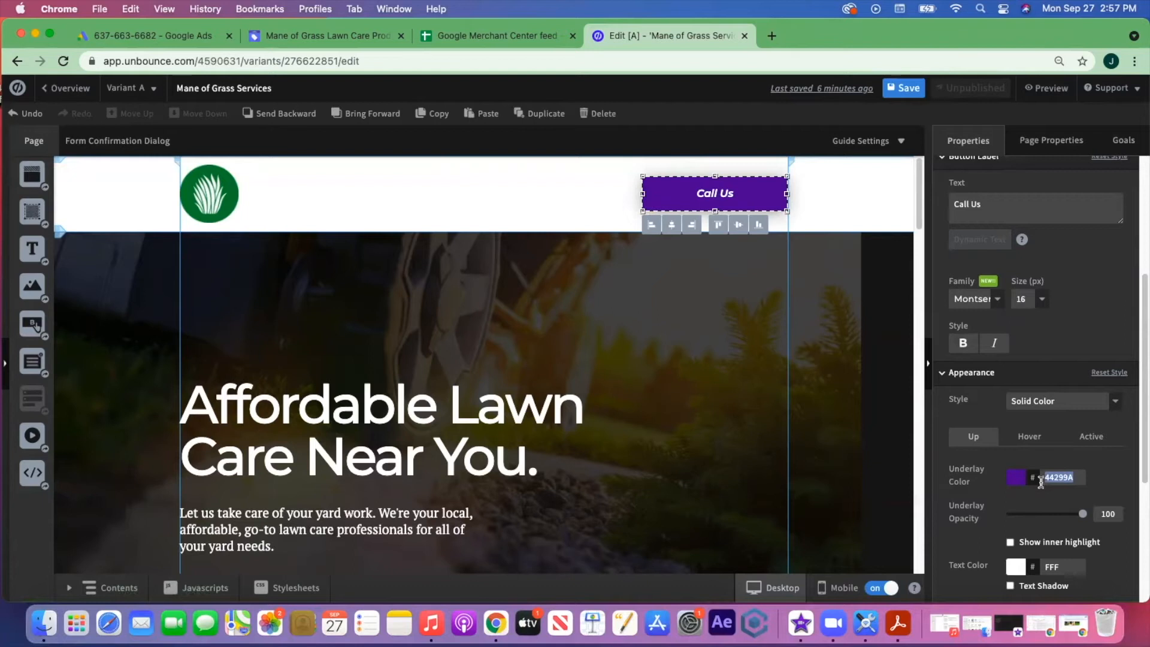
key(super+c)
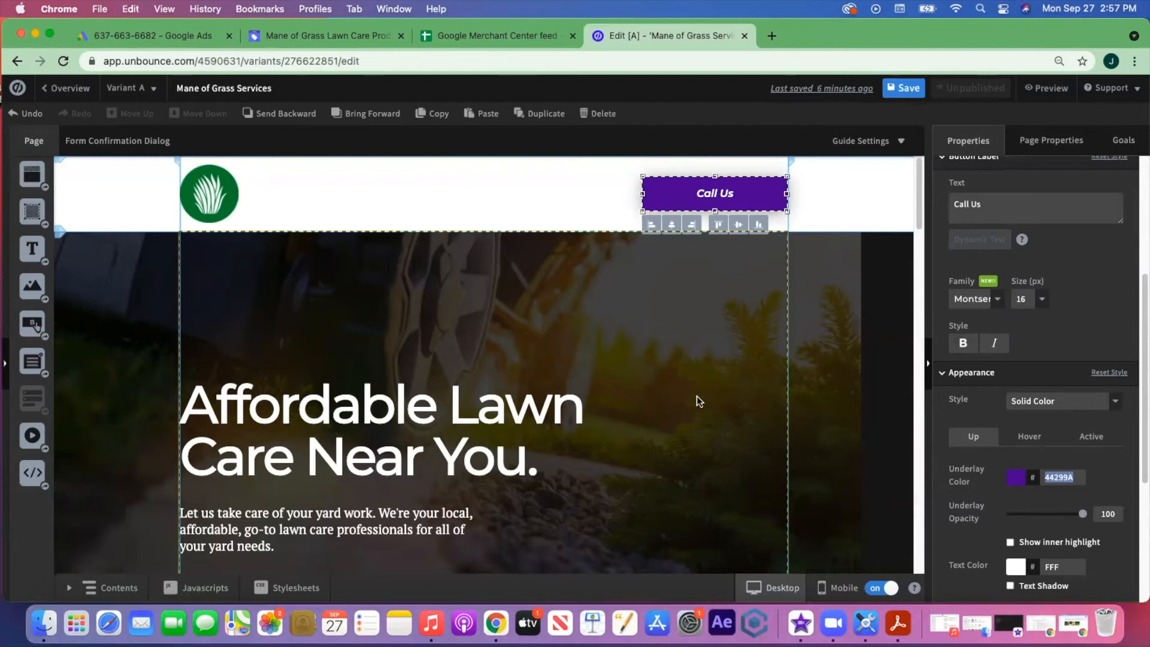
- Paste 44299A into the Get Started! button's underlay colour and save the page
scroll(698, 400, down, 10)
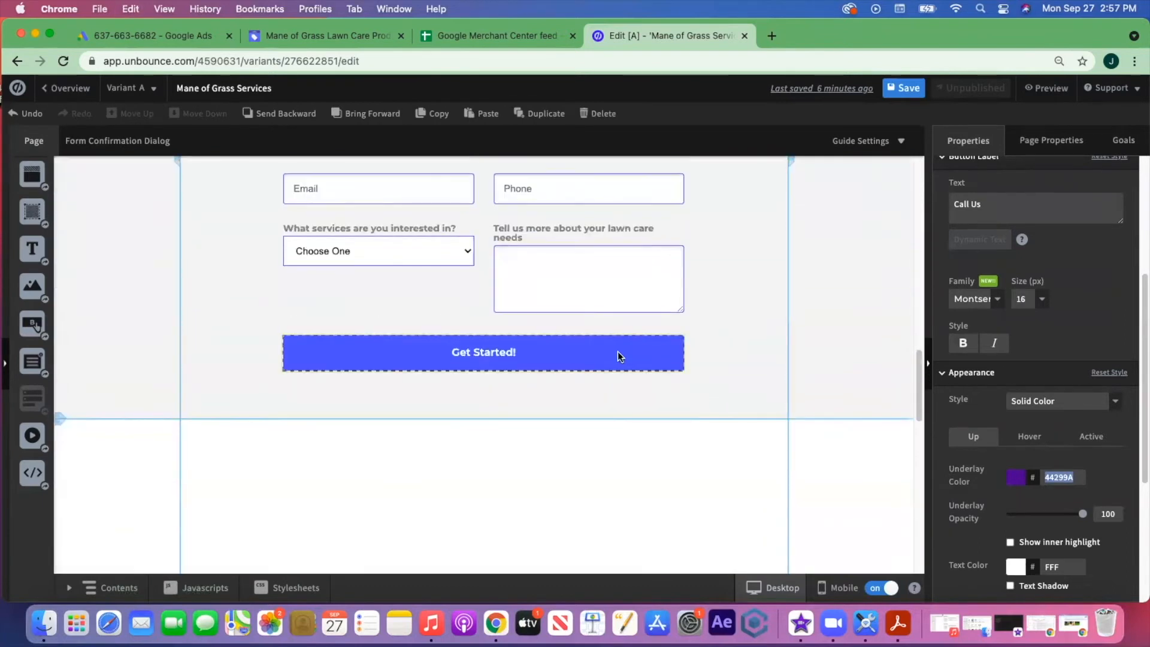
click(617, 351)
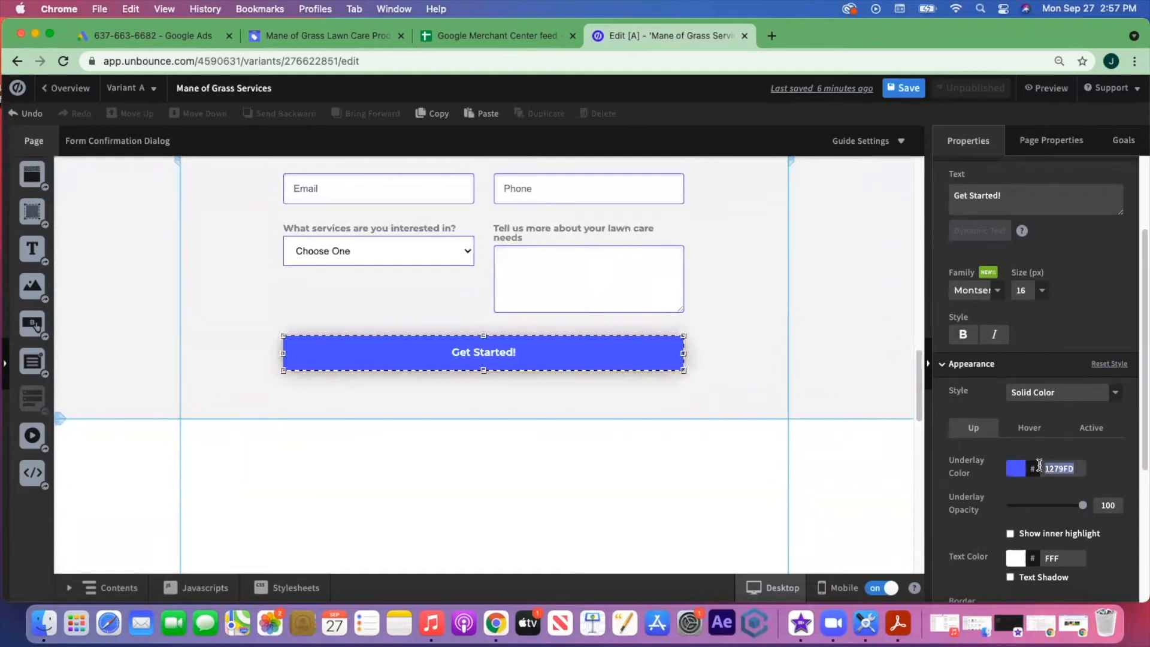
key(BackSpace)
key(super+v)
click(1119, 468)
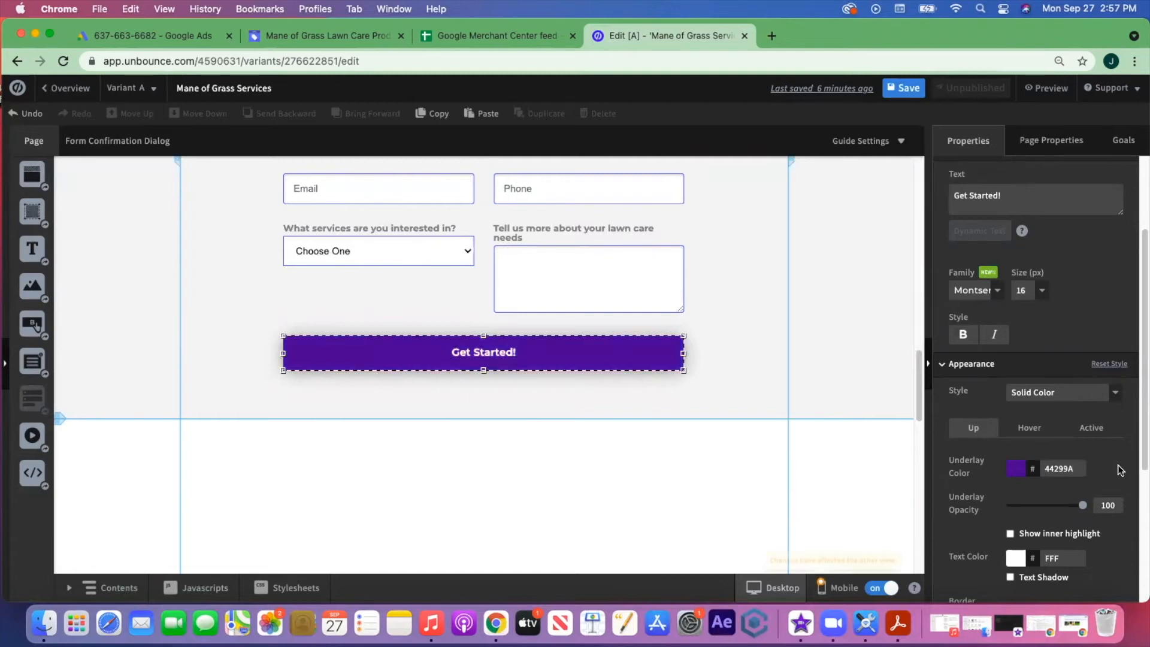
click(739, 368)
scroll(746, 373, down, 2)
click(903, 90)
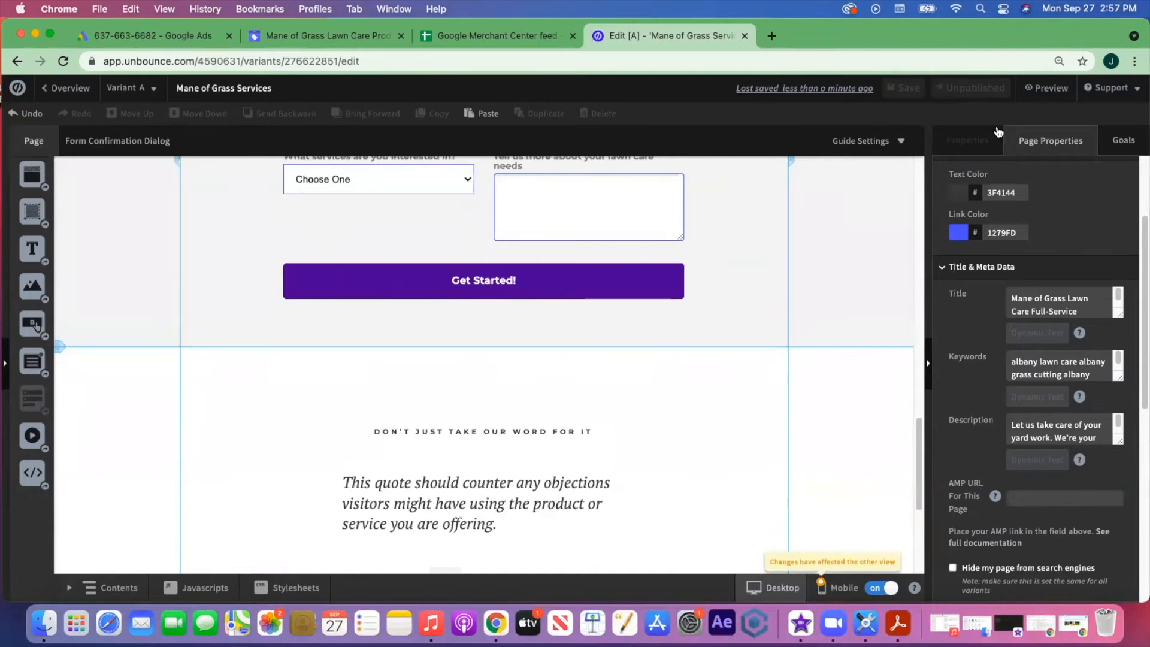
click(1037, 93)
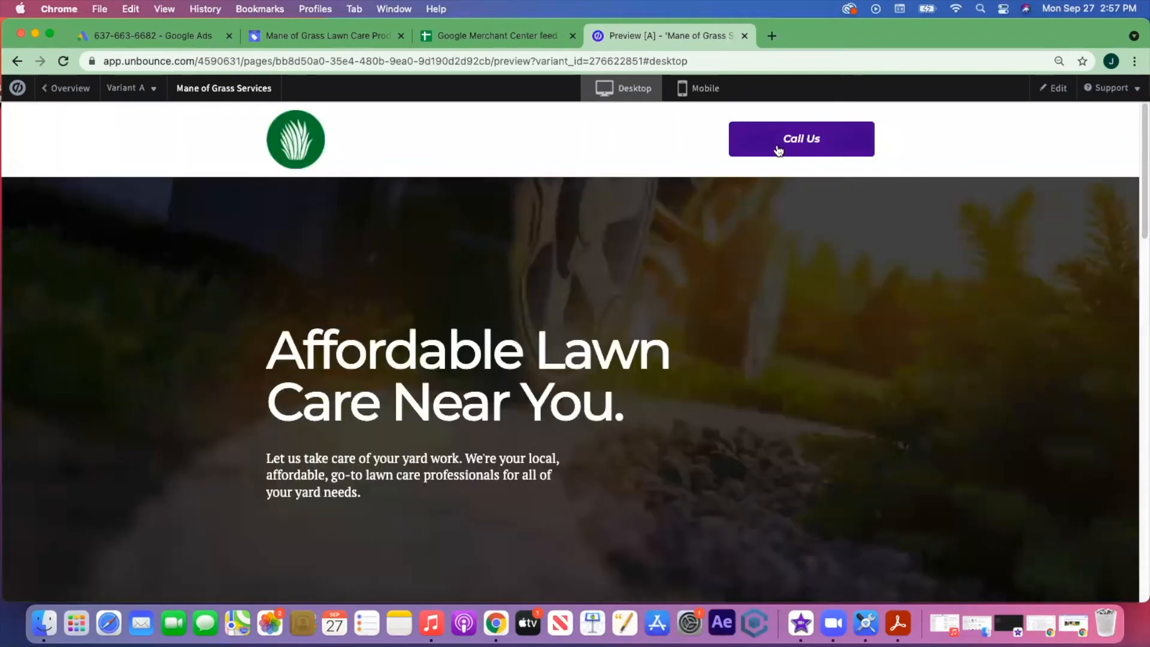
scroll(786, 206, down, 5)
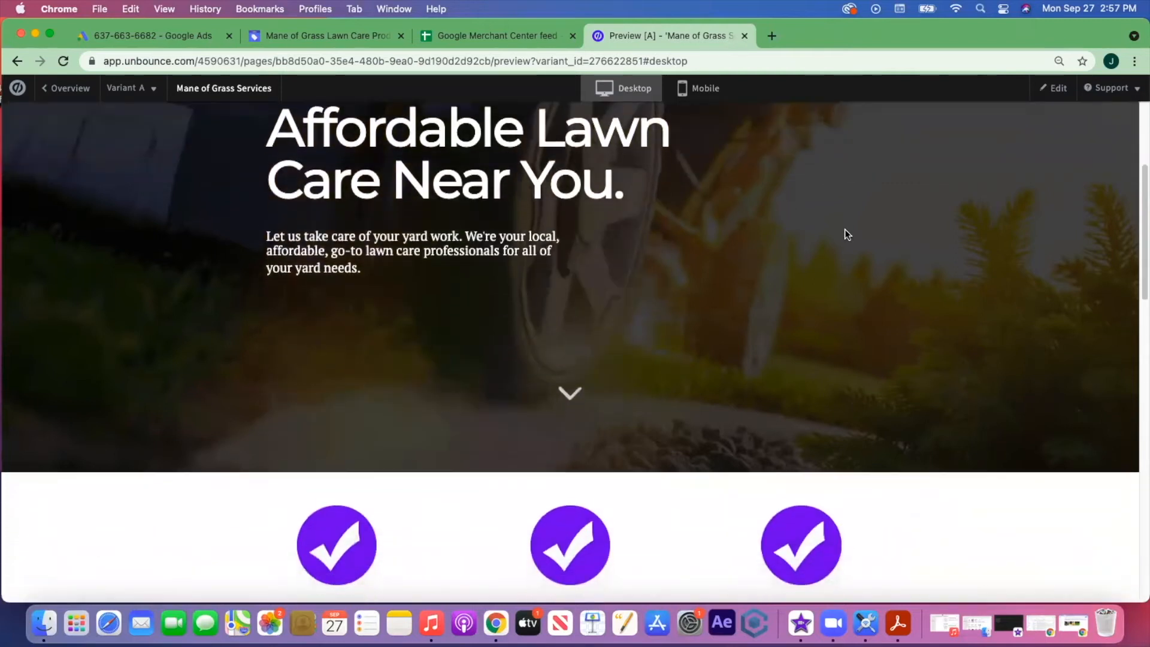
scroll(847, 231, down, 5)
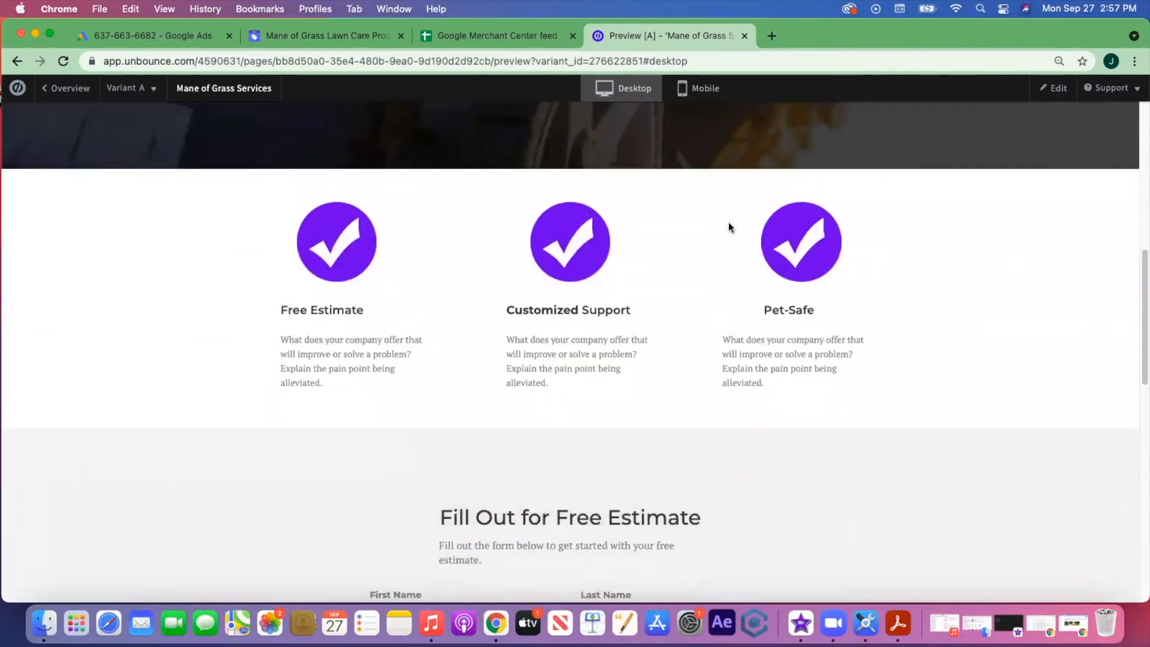
scroll(916, 311, down, 5)
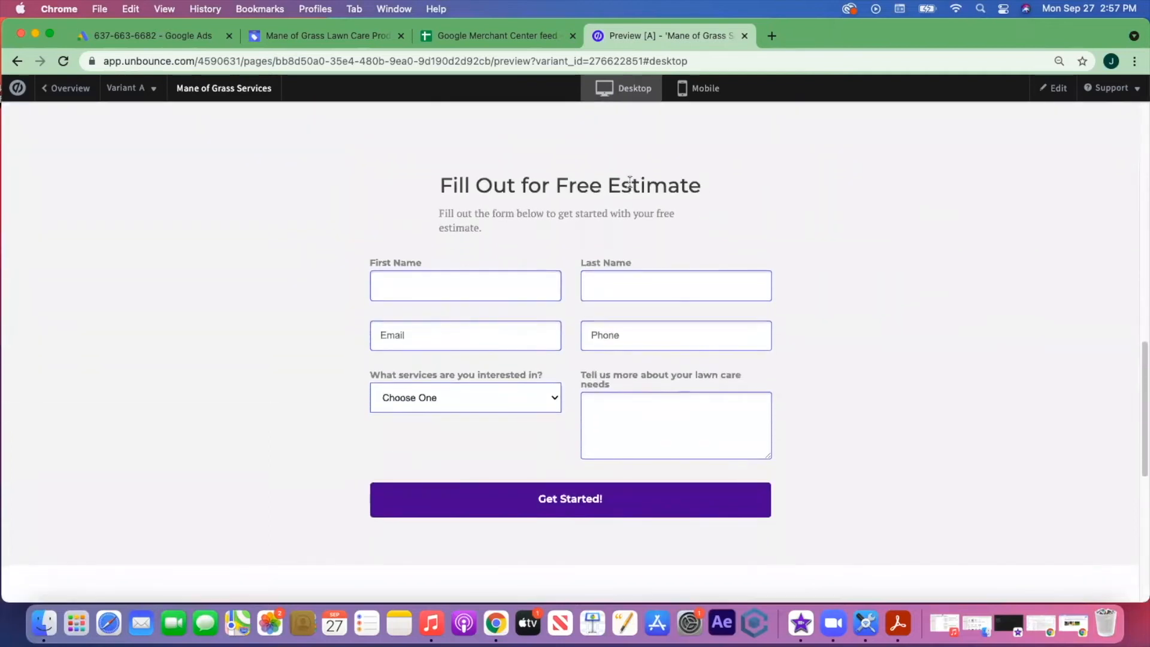
scroll(904, 359, down, 2)
scroll(917, 350, down, 5)
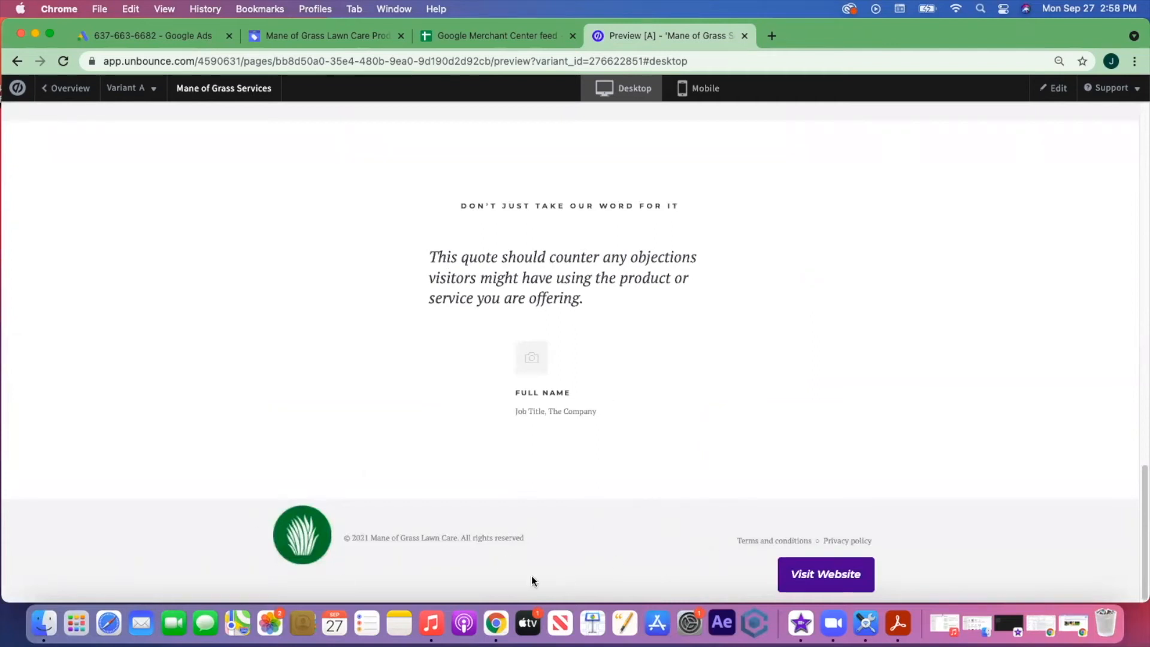
scroll(607, 534, up, 6)
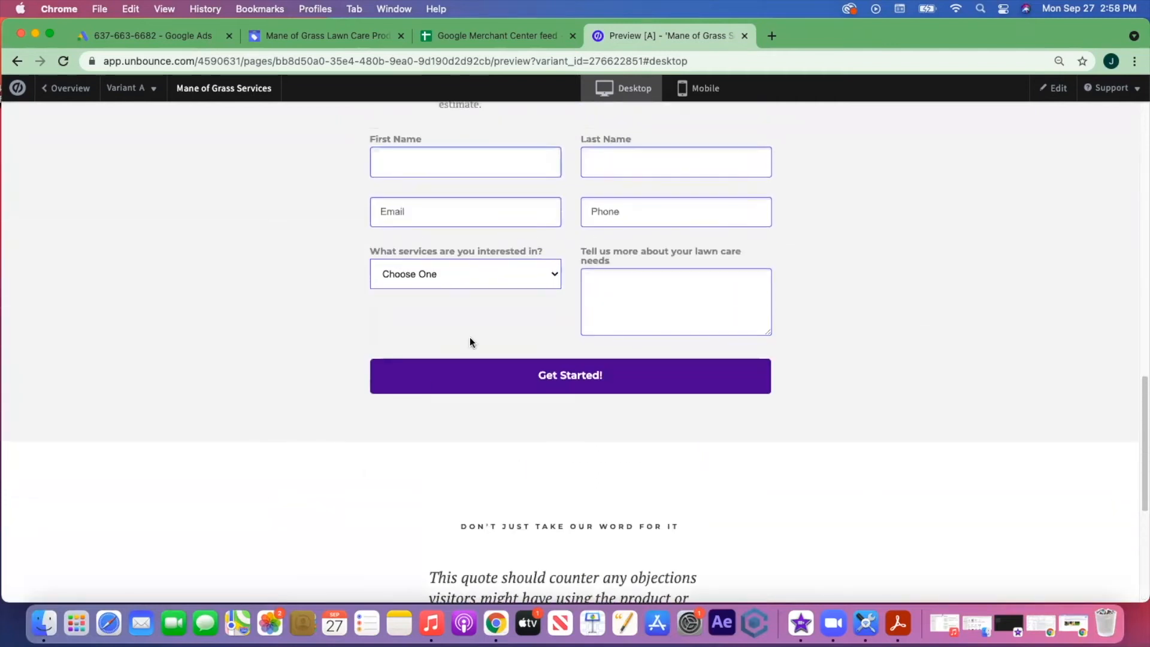
scroll(823, 440, up, 5)
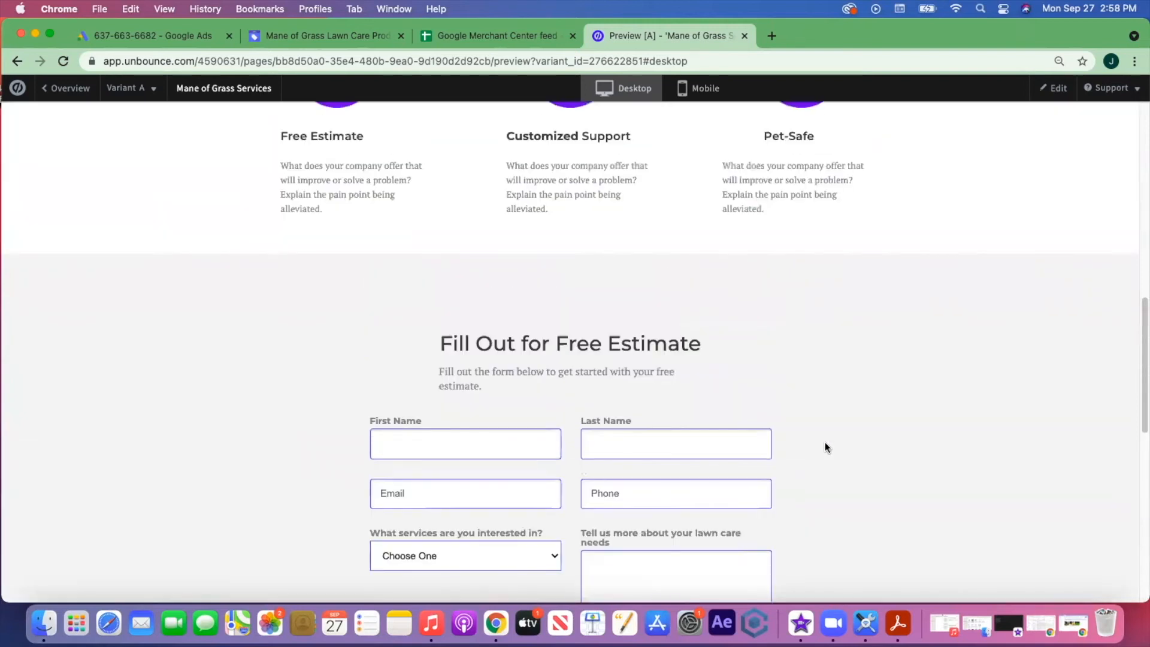
scroll(824, 442, up, 5)
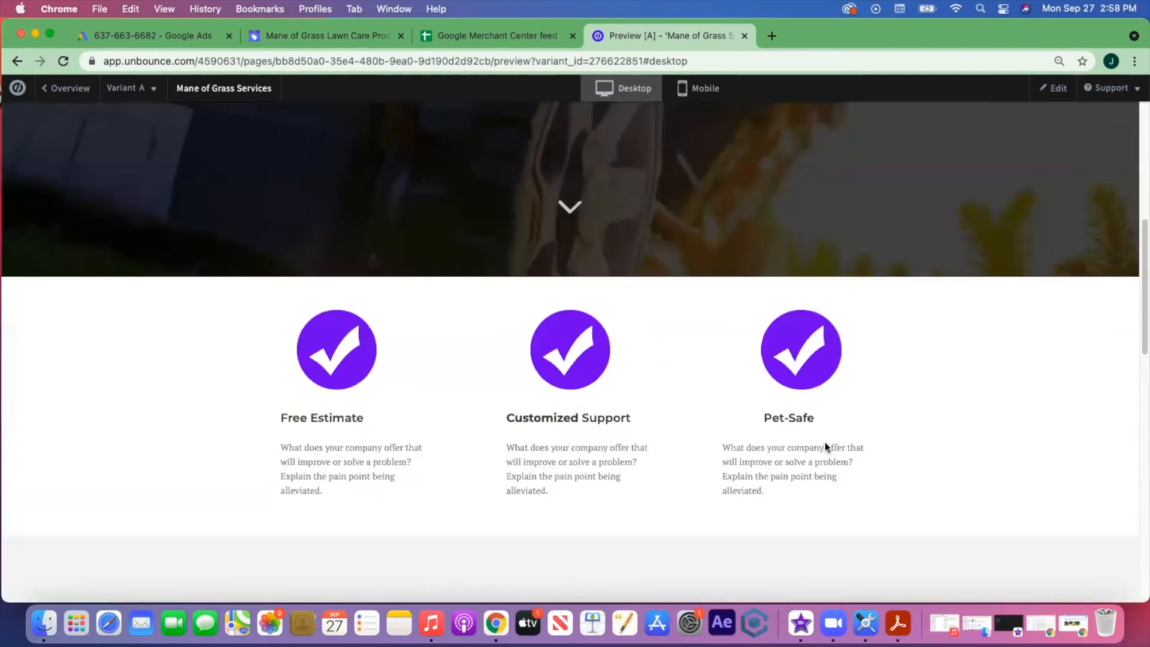
scroll(824, 442, up, 8)
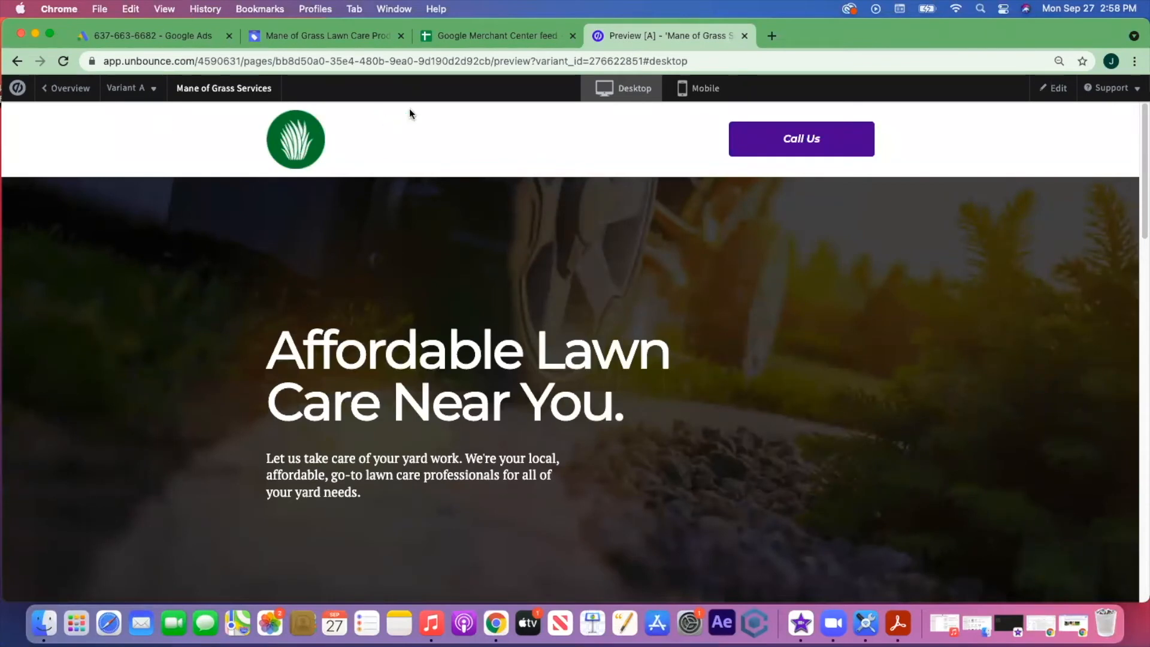
click(1052, 88)
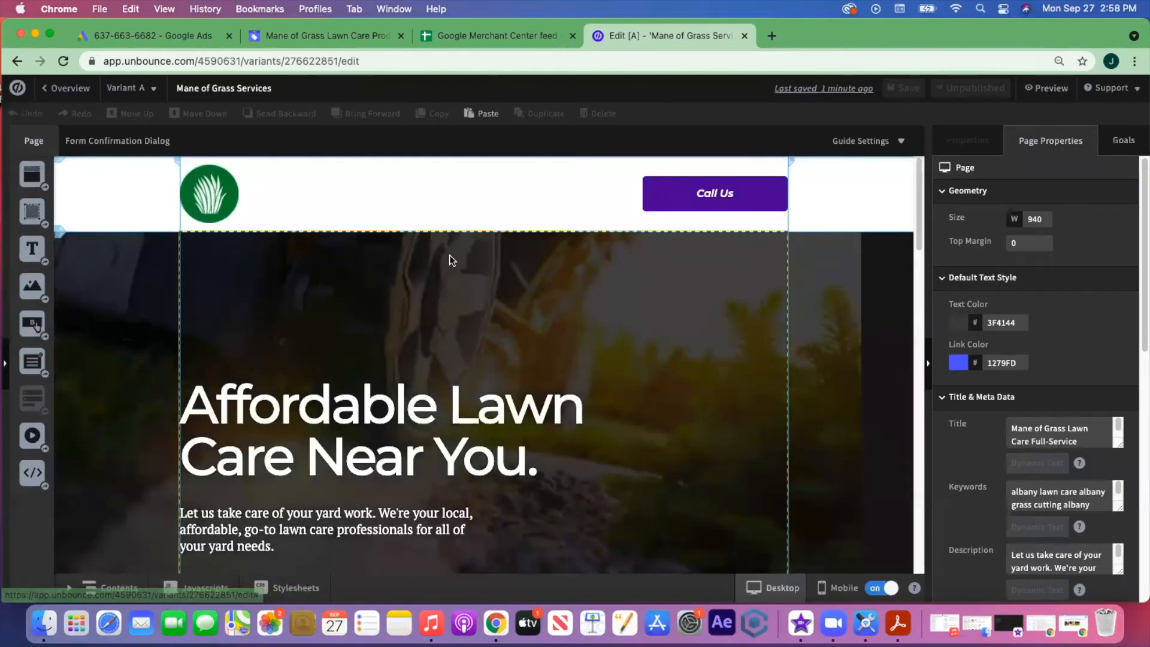
- Add a tall new section below the testimonial and drop a Text element into it
scroll(451, 259, down, 10)
scroll(451, 259, down, 7)
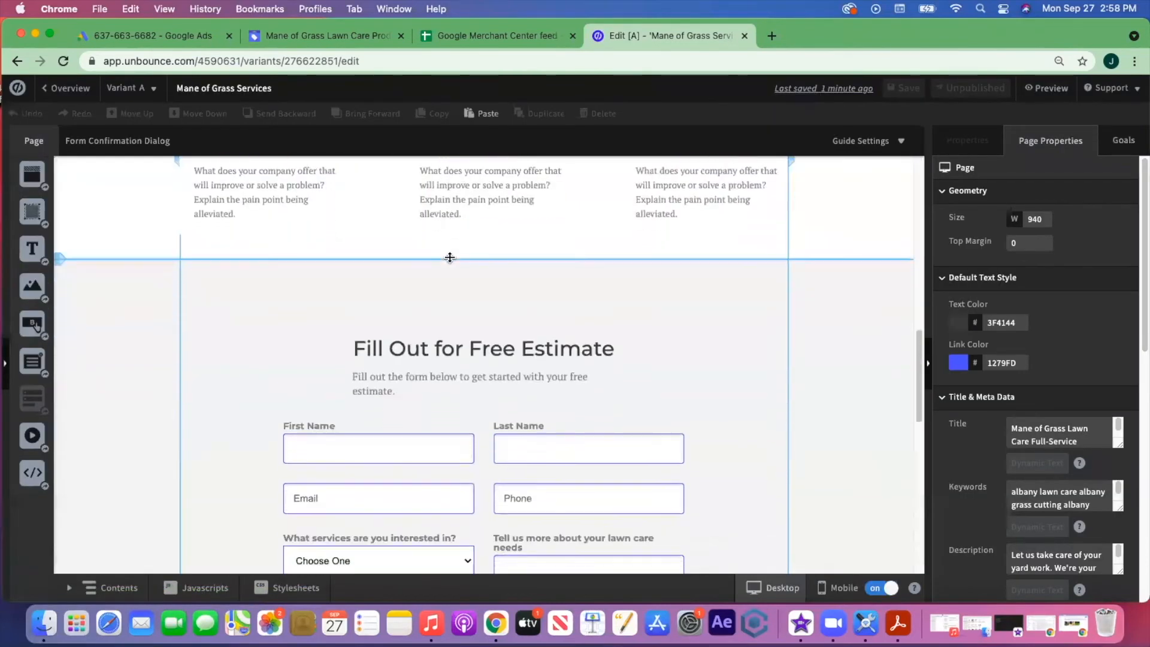
scroll(451, 261, down, 3)
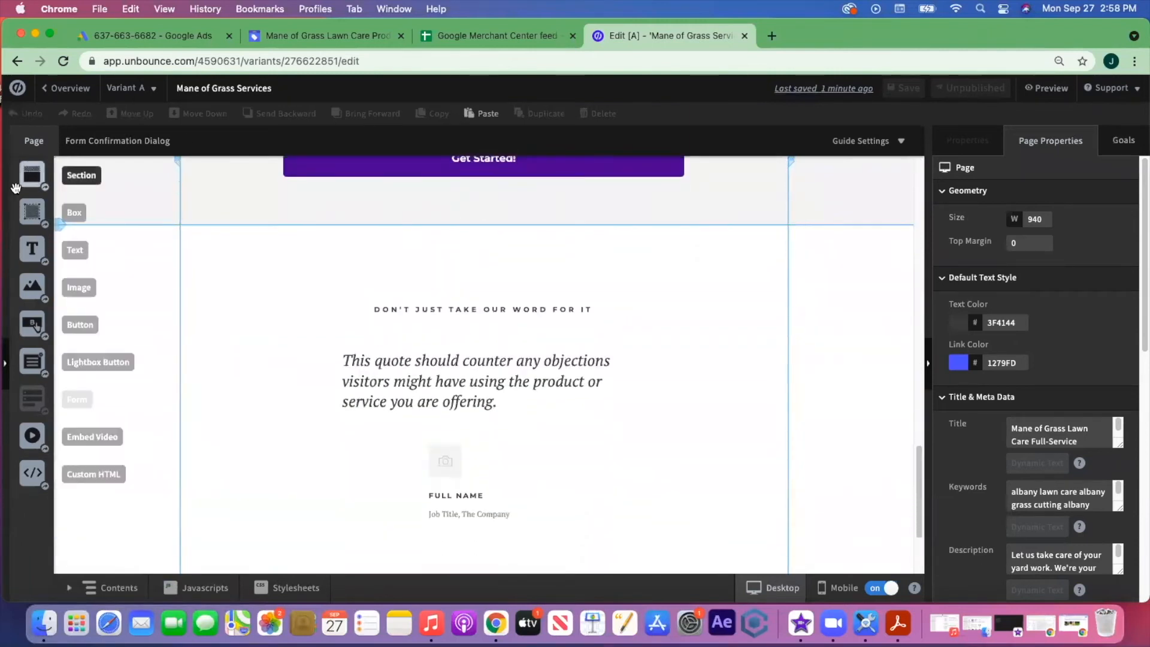
drag(26, 210, 305, 282)
scroll(482, 306, down, 3)
drag(483, 299, 503, 541)
scroll(523, 383, down, 5)
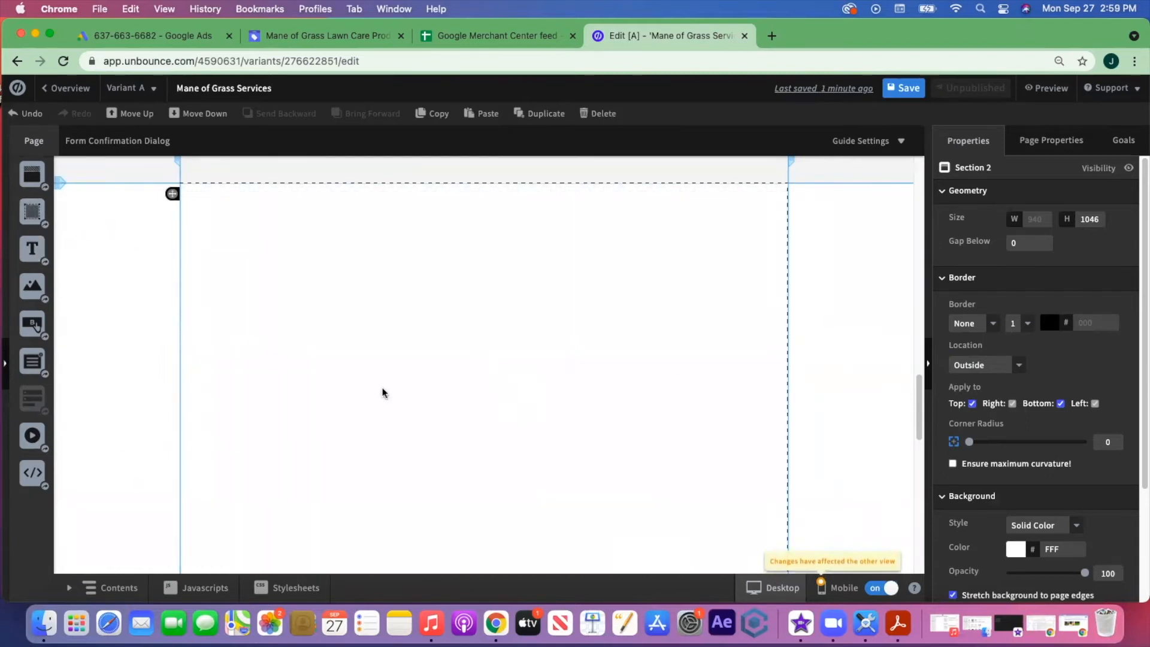
drag(28, 256, 322, 233)
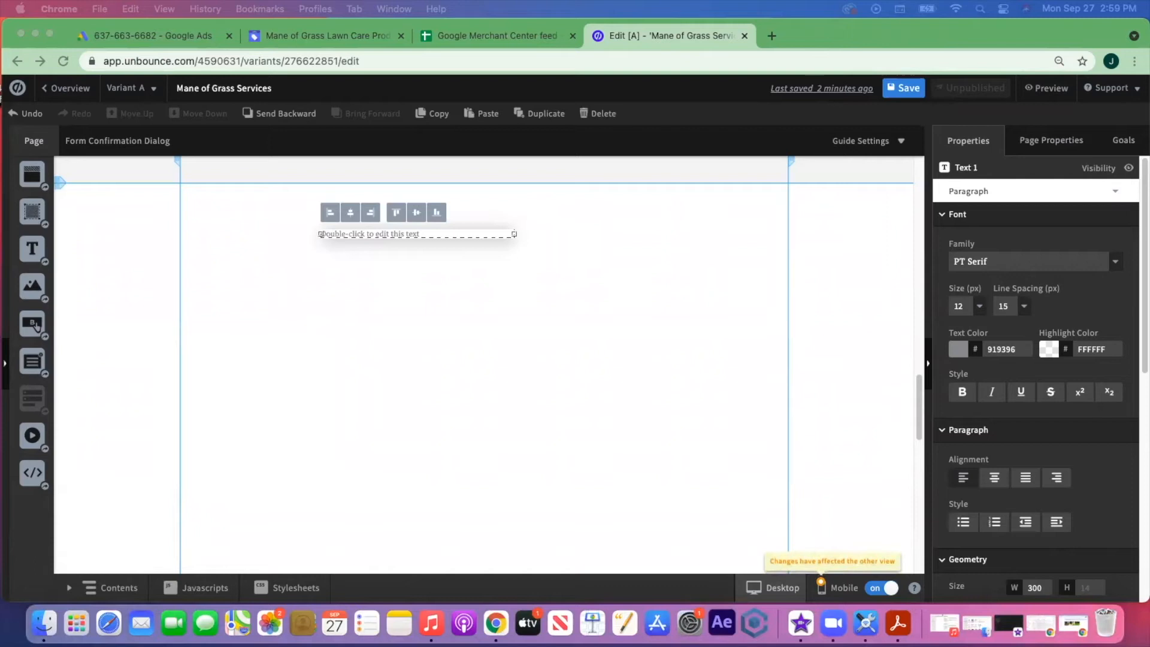
- Paste the 'Affordable Lawn Care Near You' copy into the text box and widen it across the section
click(427, 234)
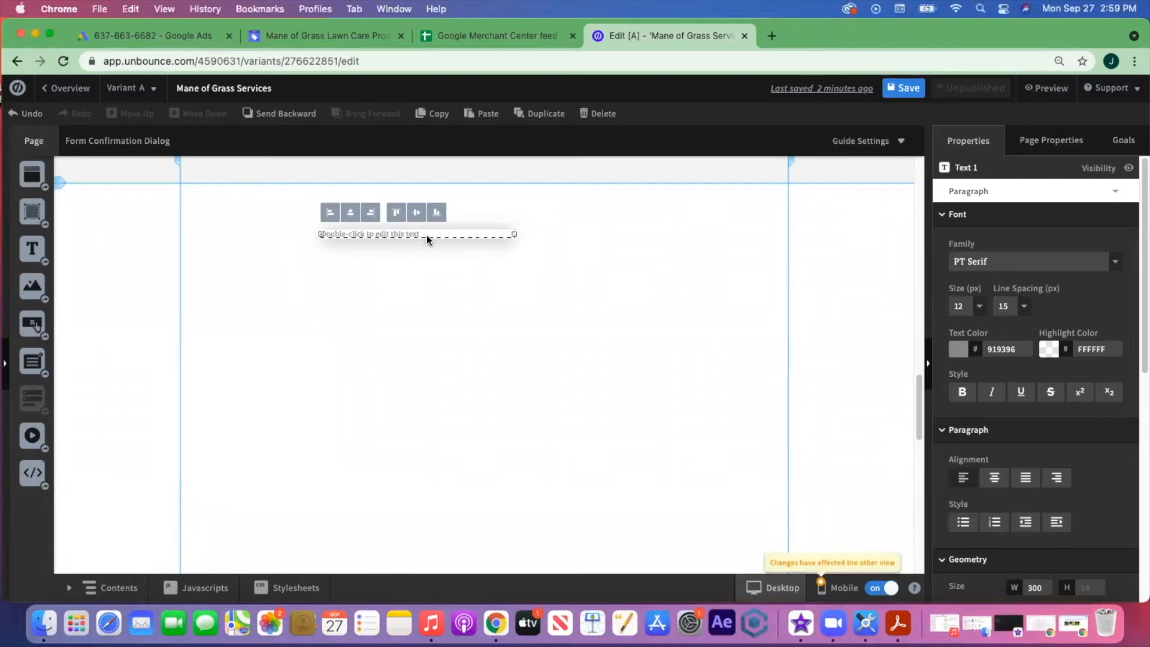
click(415, 263)
double_click(422, 233)
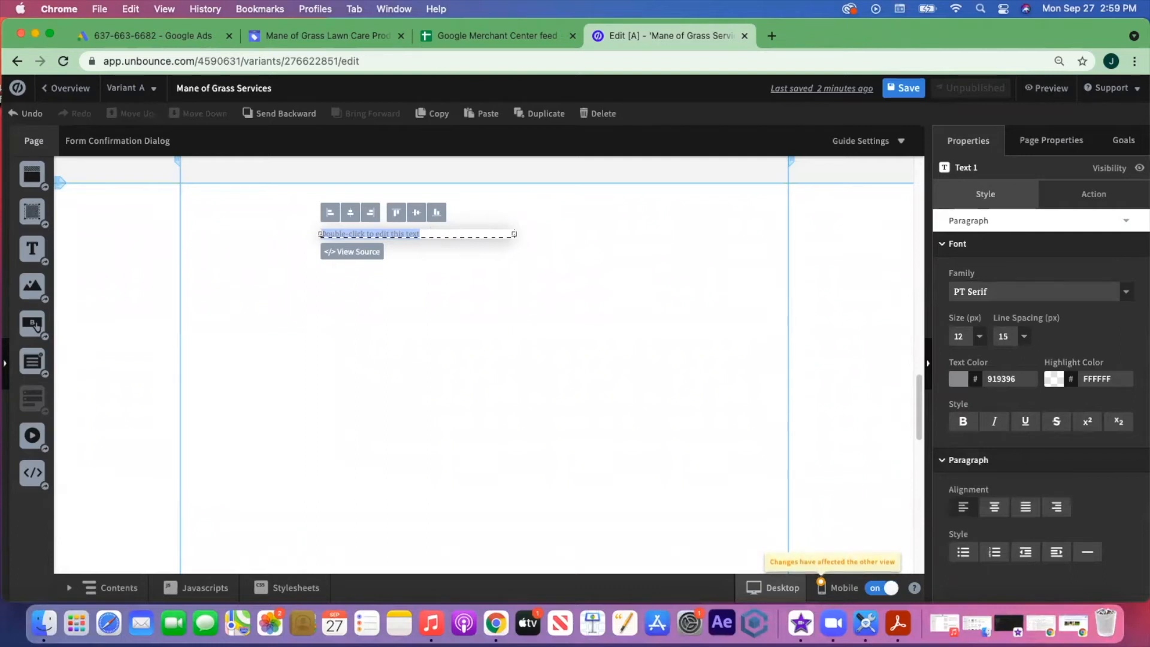
text(Affordable Lawn Care Near You We bring over a decade of experience in lawn care, including landscape design, lawn and garden care and property maintenance to residential and commercial customers, home owners associations and property management companies. Centrally located in Albany, NY, we provide expert landscaping services to Albany NY, Slingerlands NY, Niskayuna NY, Latham NY, Clifton Park NY, Ballston Spa NY, Ballston Lake NY, Saratoga NY and everywhere in between.)
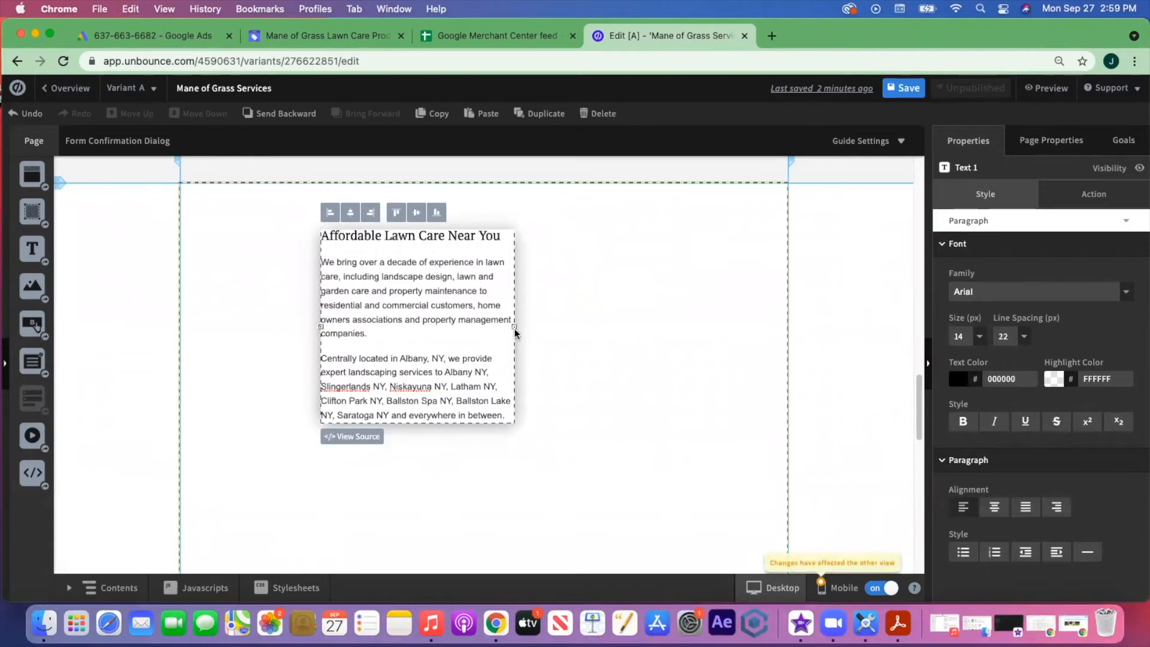
drag(533, 325, 733, 335)
drag(547, 328, 483, 310)
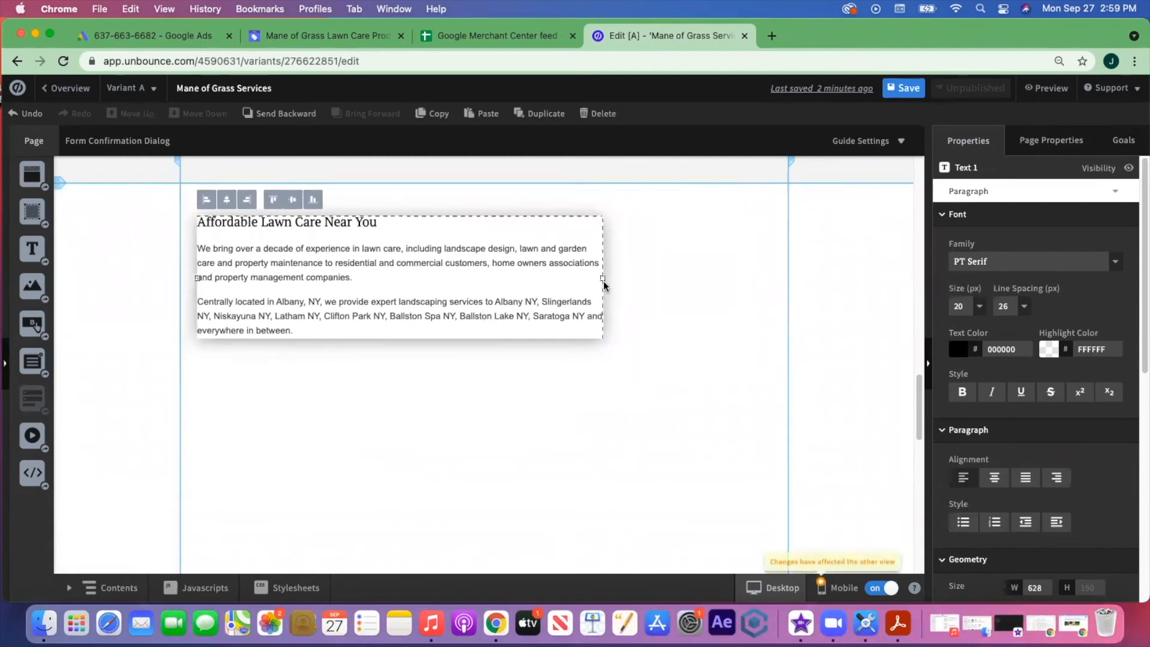
drag(603, 279, 753, 277)
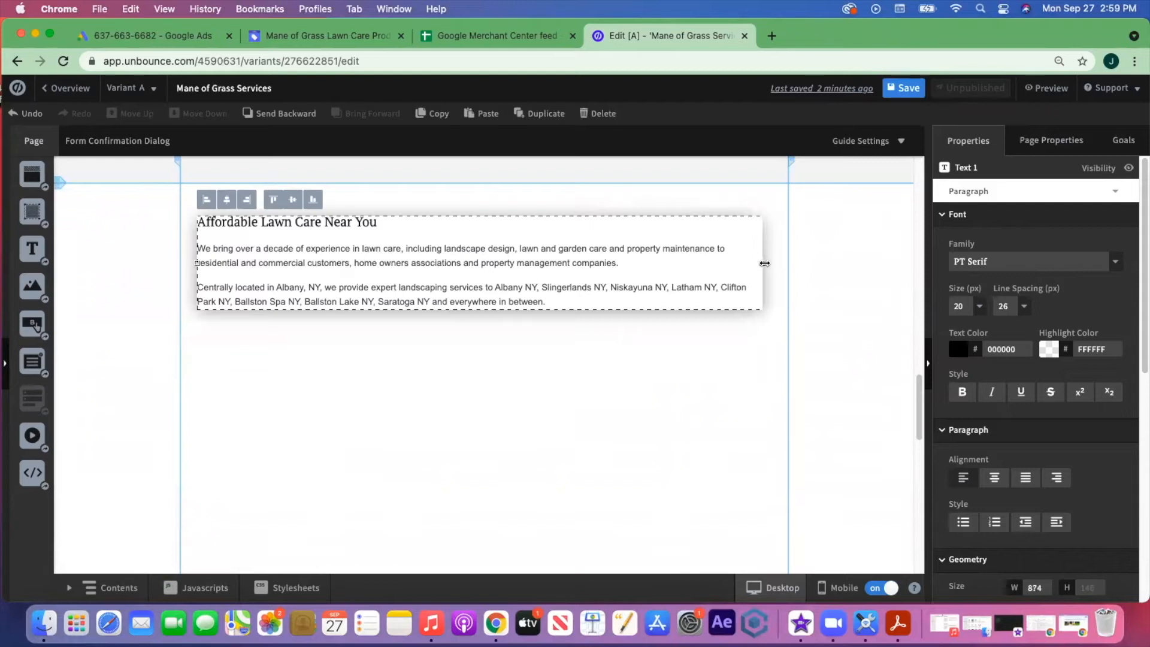
click(668, 381)
scroll(661, 411, down, 2)
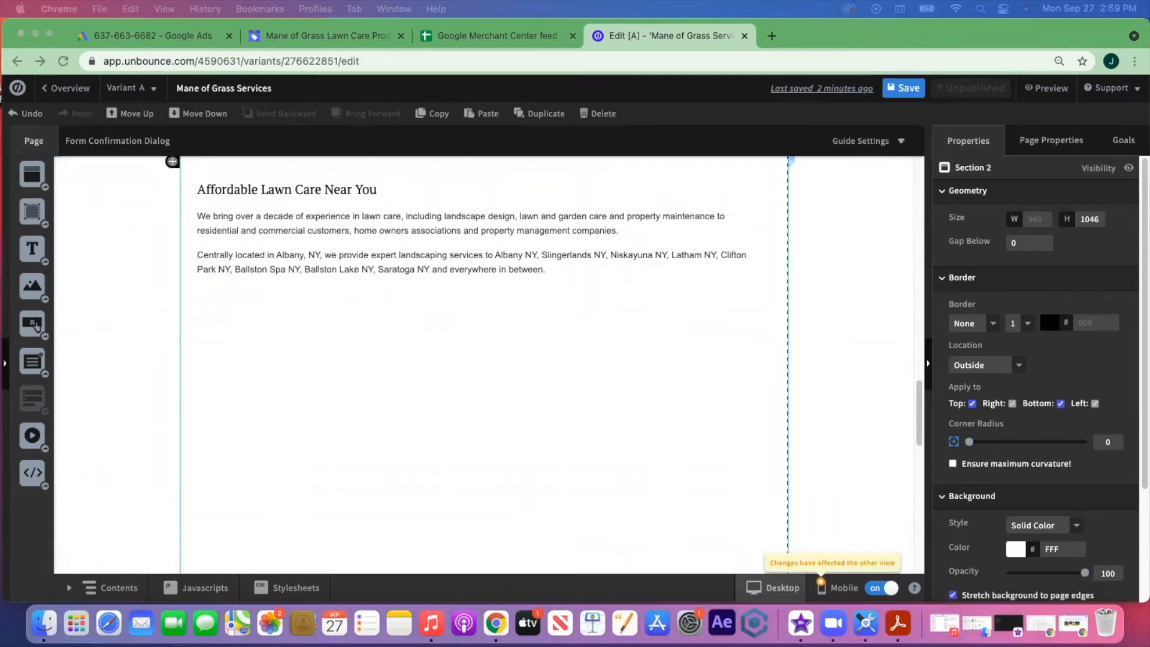
- Append the long Our Lawn Services copy below the last paragraph
click(565, 270)
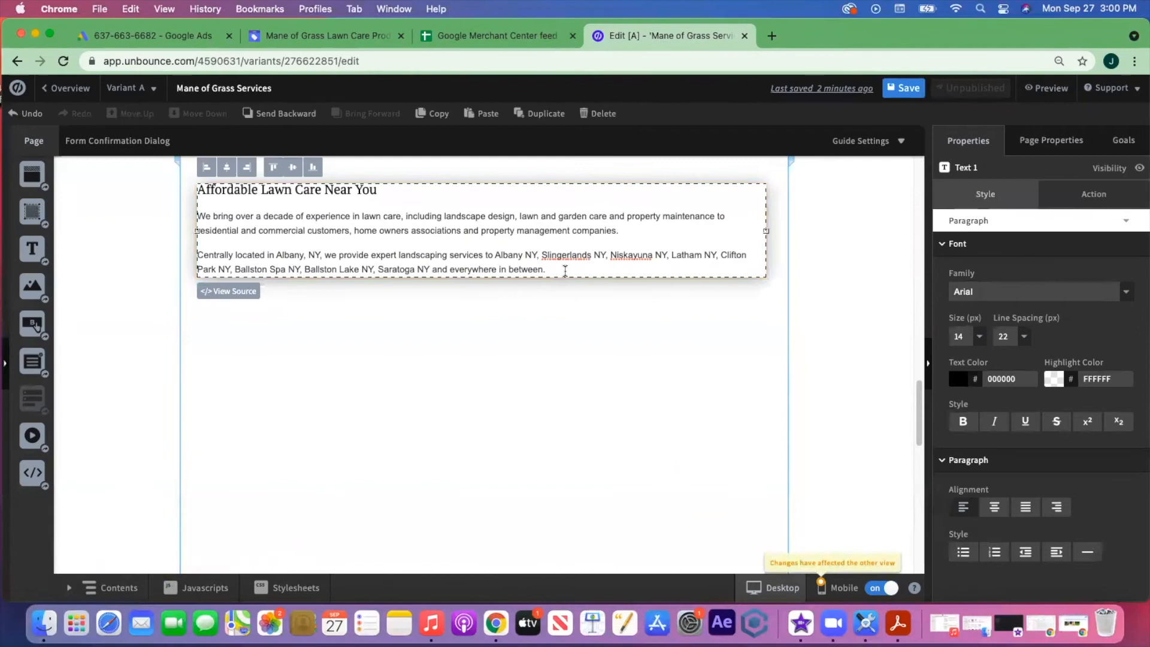
key(Return)
key(Return)
key(super+v)
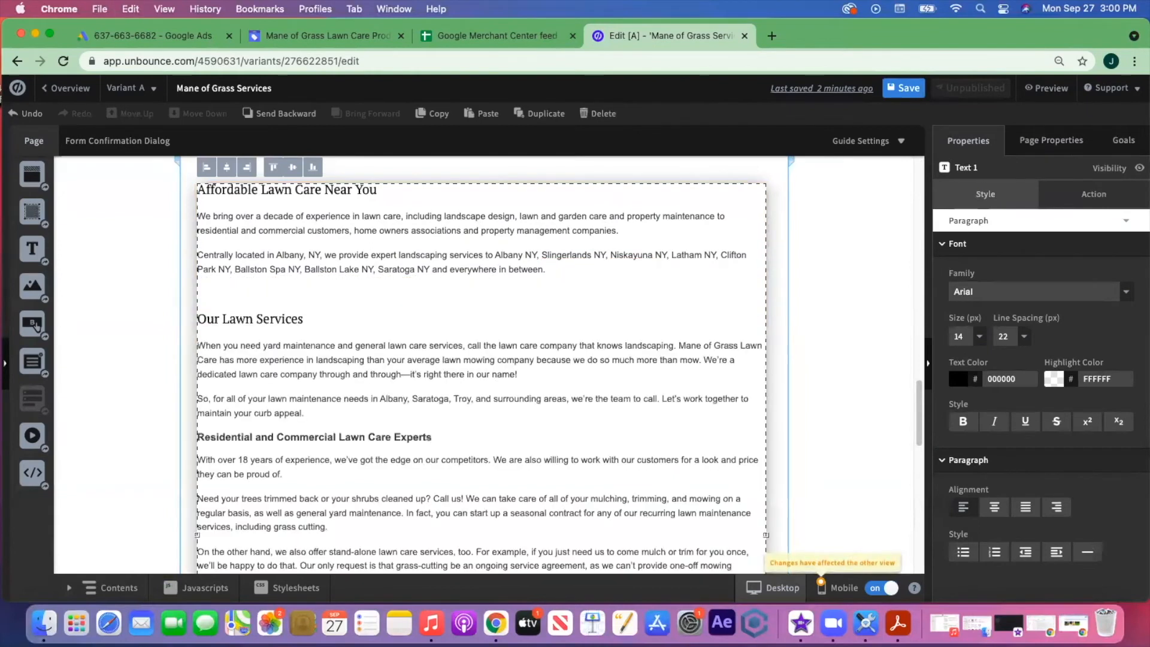
scroll(485, 251, down, 3)
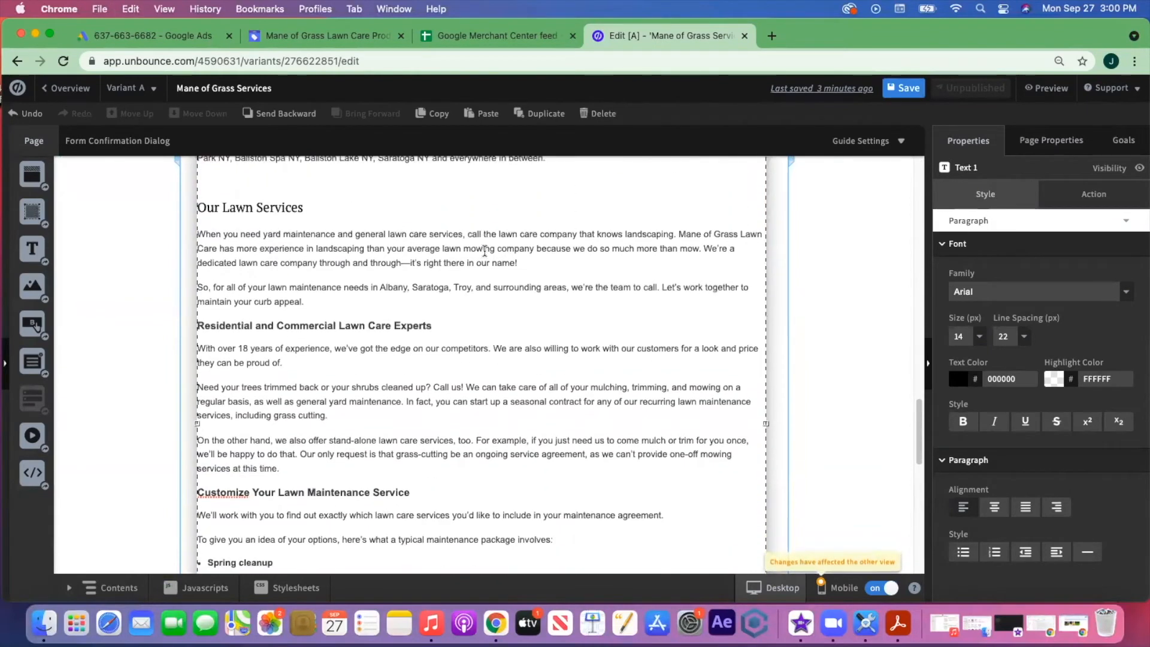
scroll(484, 252, down, 4)
scroll(352, 368, down, 2)
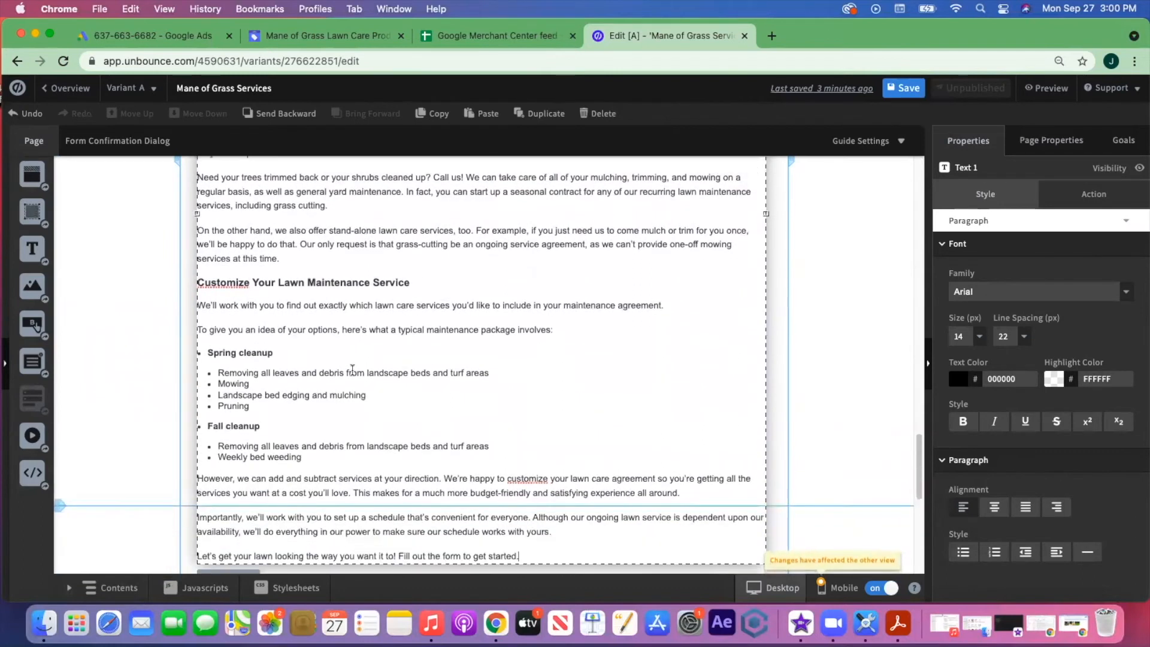
- Stretch the SEO text section to 1238 px tall
click(187, 442)
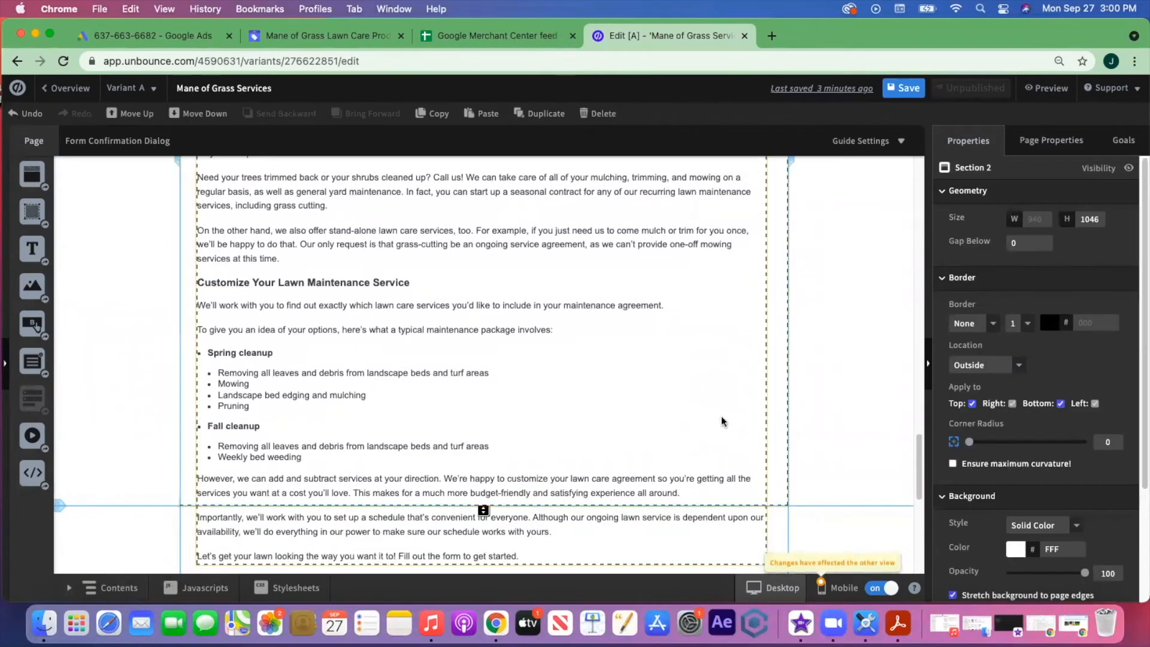
scroll(580, 390, down, 3)
drag(484, 412, 516, 548)
click(627, 272)
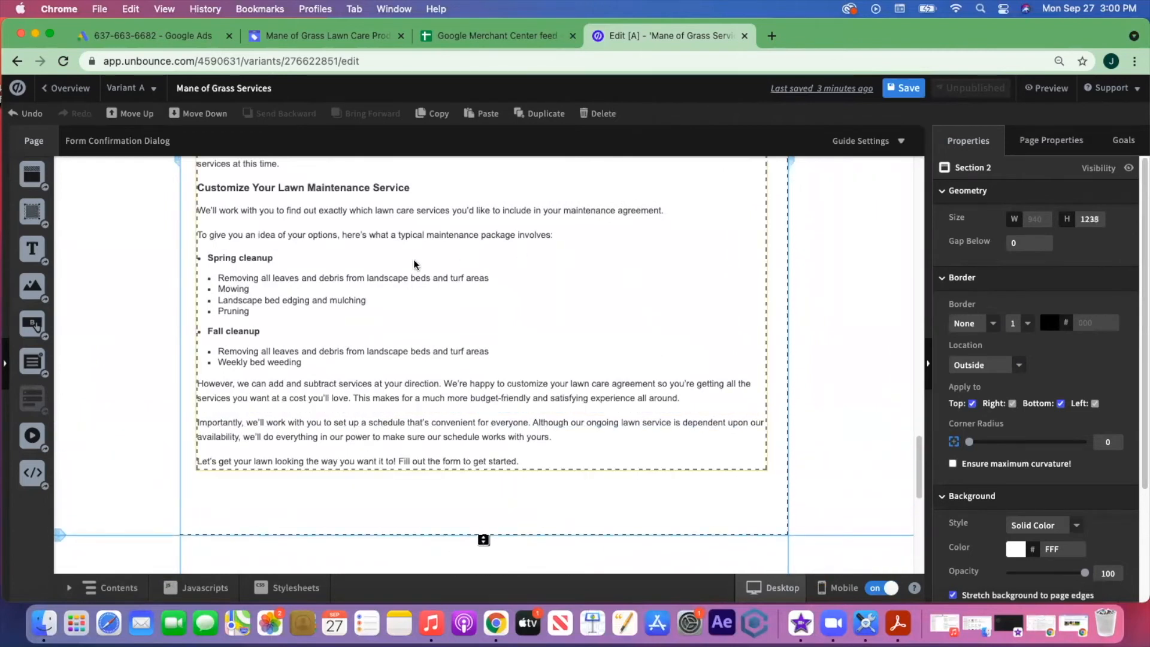
scroll(499, 329, up, 10)
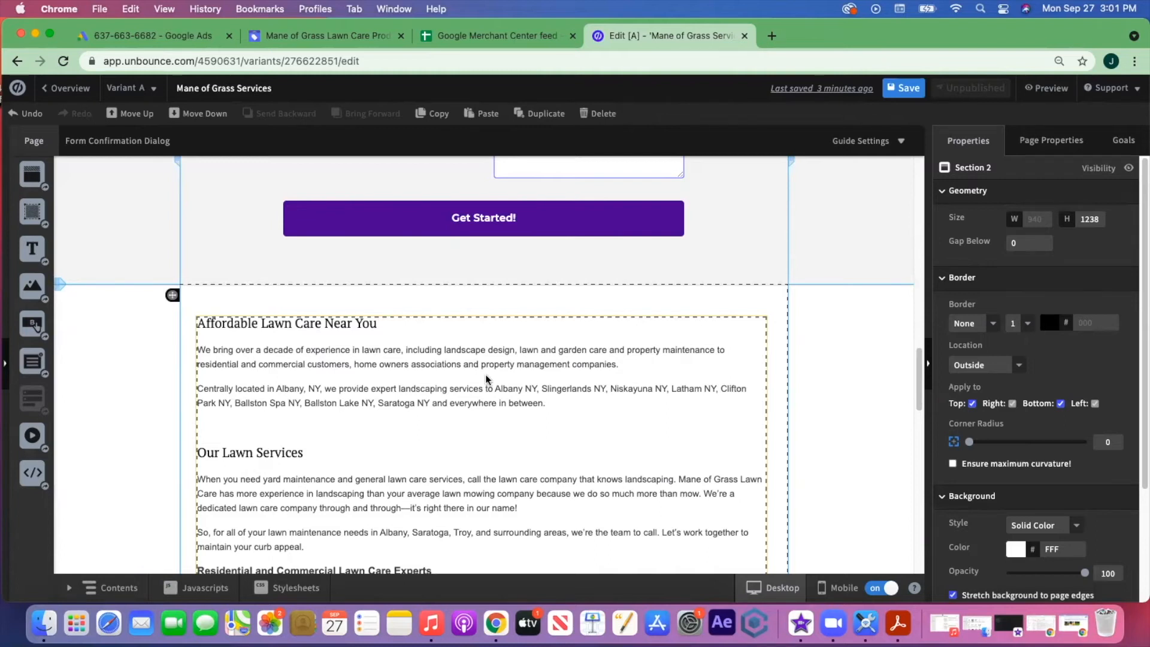
scroll(487, 379, down, 4)
scroll(486, 378, down, 5)
scroll(442, 465, down, 4)
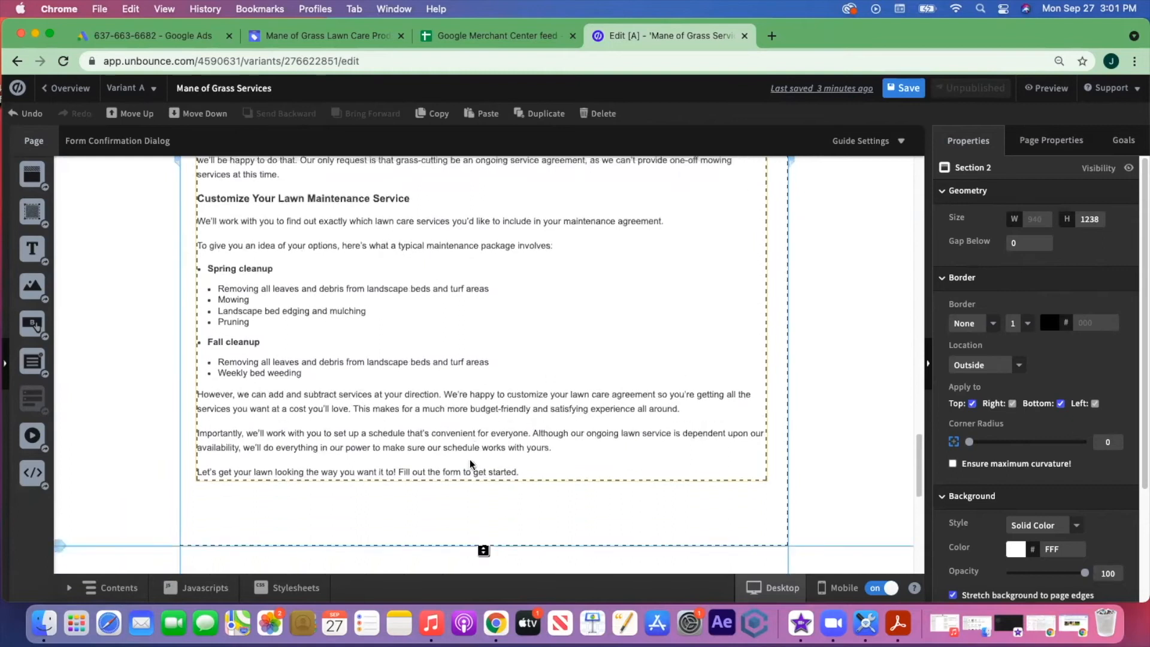
scroll(531, 385, up, 12)
scroll(531, 384, up, 15)
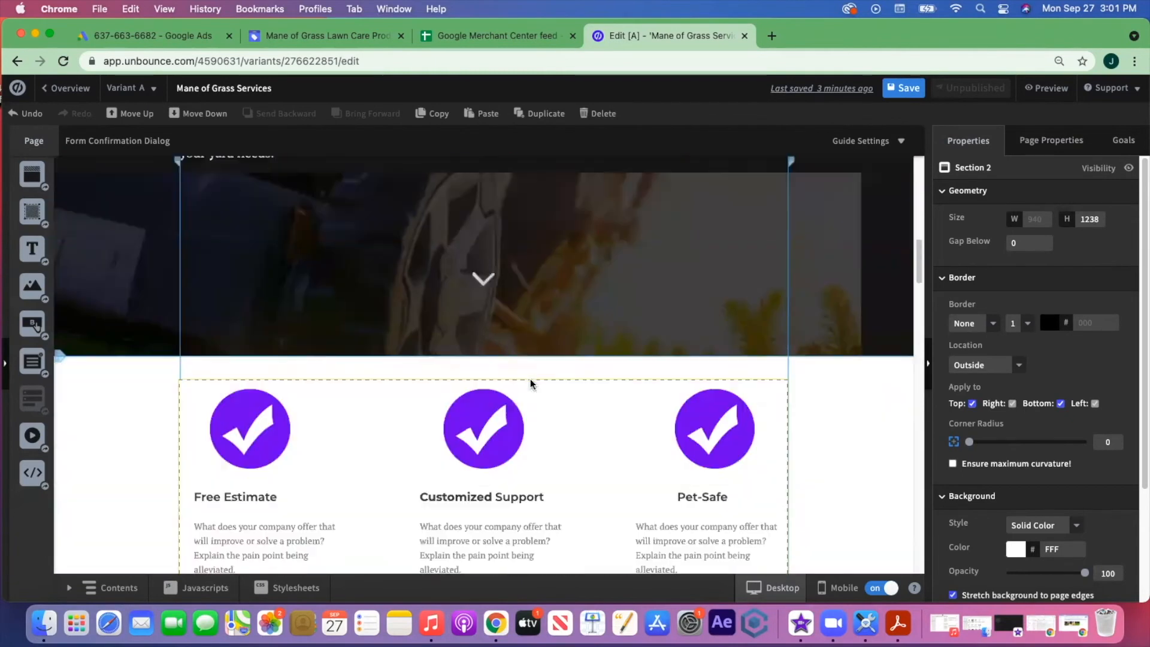
- Copy the header grass logo and paste it into the lawn-care text section
click(221, 201)
key(super+c)
scroll(735, 358, down, 6)
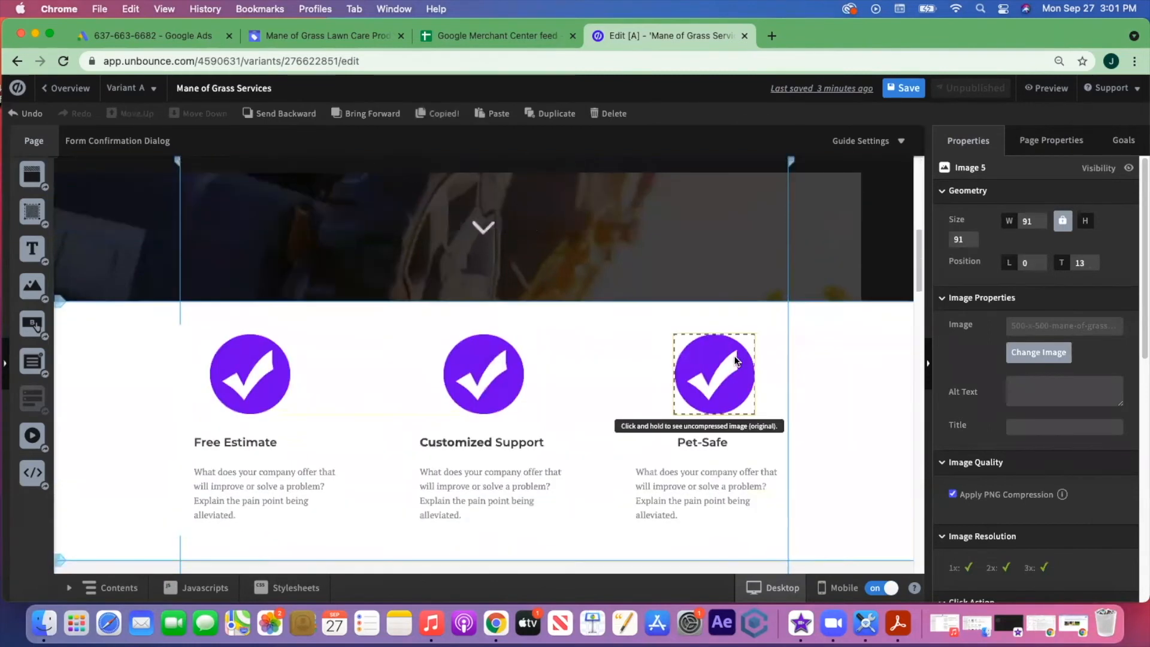
scroll(735, 360, down, 15)
scroll(735, 360, down, 4)
click(676, 417)
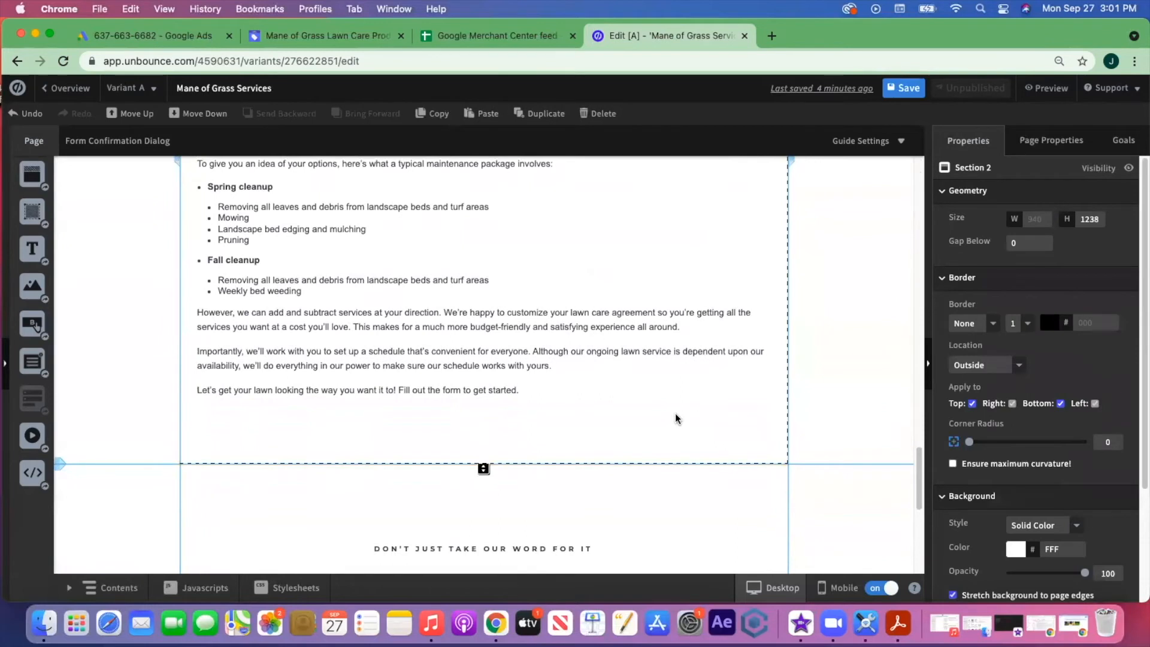
key(super+v)
drag(212, 182, 579, 455)
- Place the 91×91 logo at the lower right below the text and save the page
scroll(451, 456, down, 8)
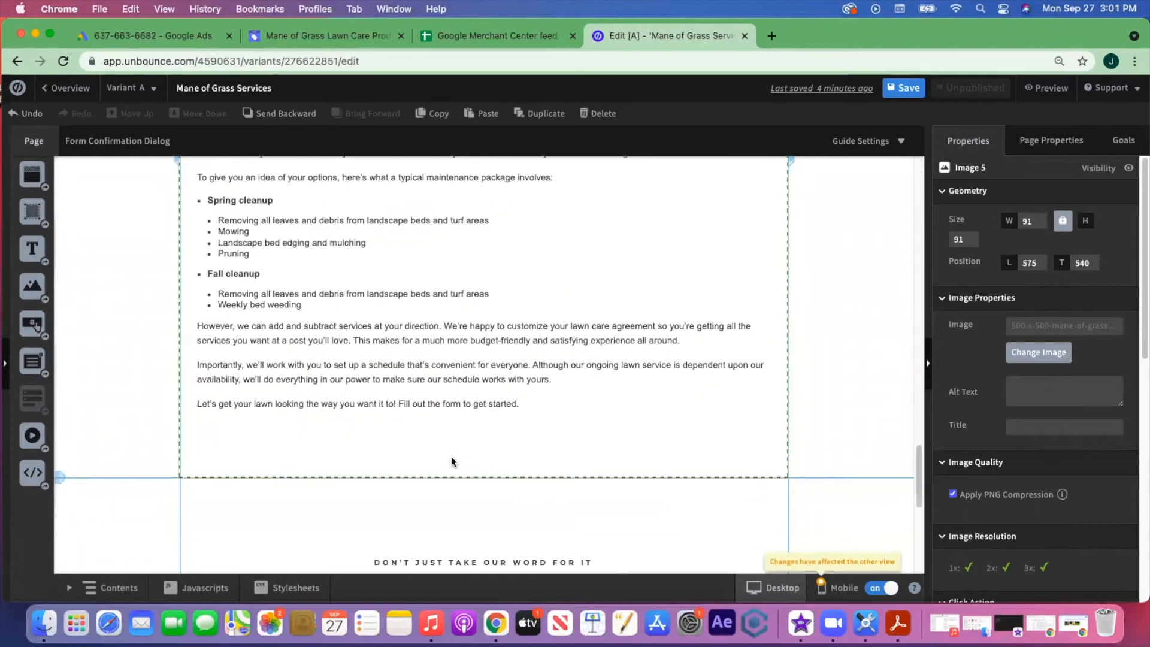
click(499, 474)
drag(484, 483, 487, 525)
scroll(572, 452, up, 3)
drag(577, 191, 655, 516)
scroll(655, 516, down, 3)
drag(655, 400, 743, 474)
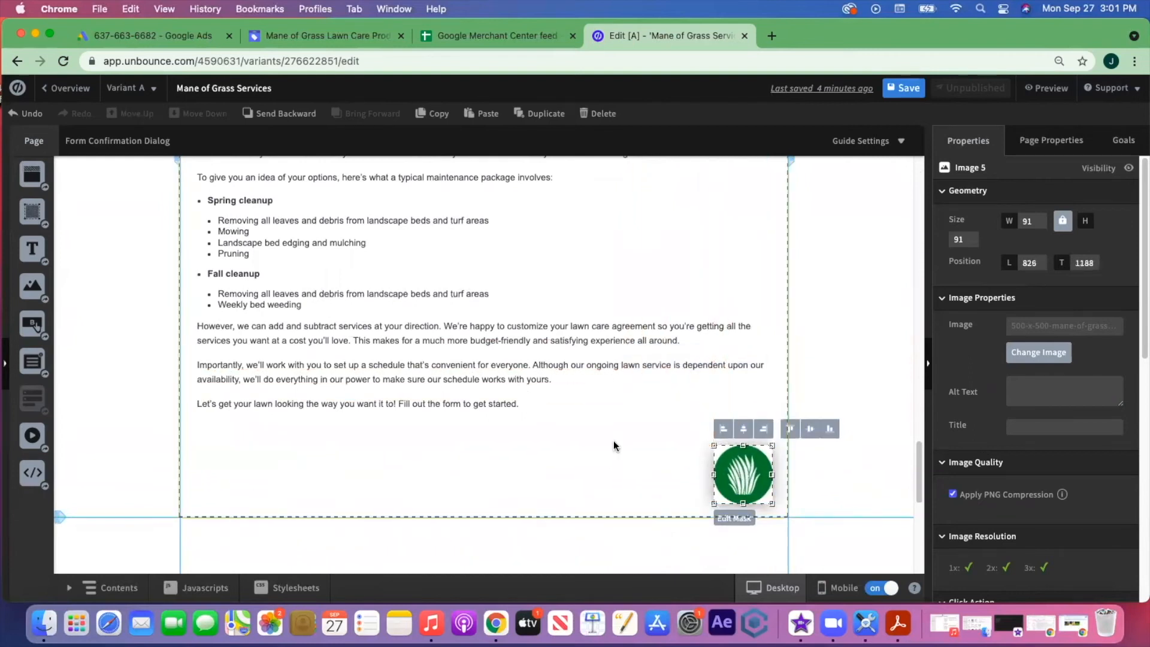
scroll(614, 445, down, 10)
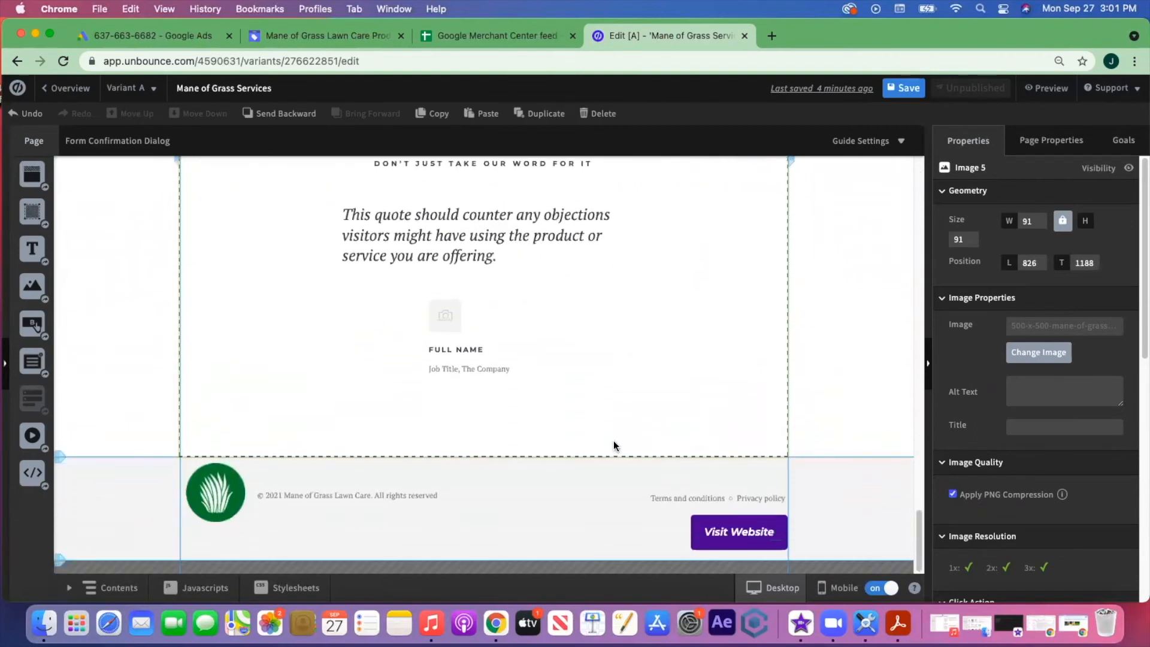
scroll(614, 445, up, 15)
scroll(613, 442, up, 15)
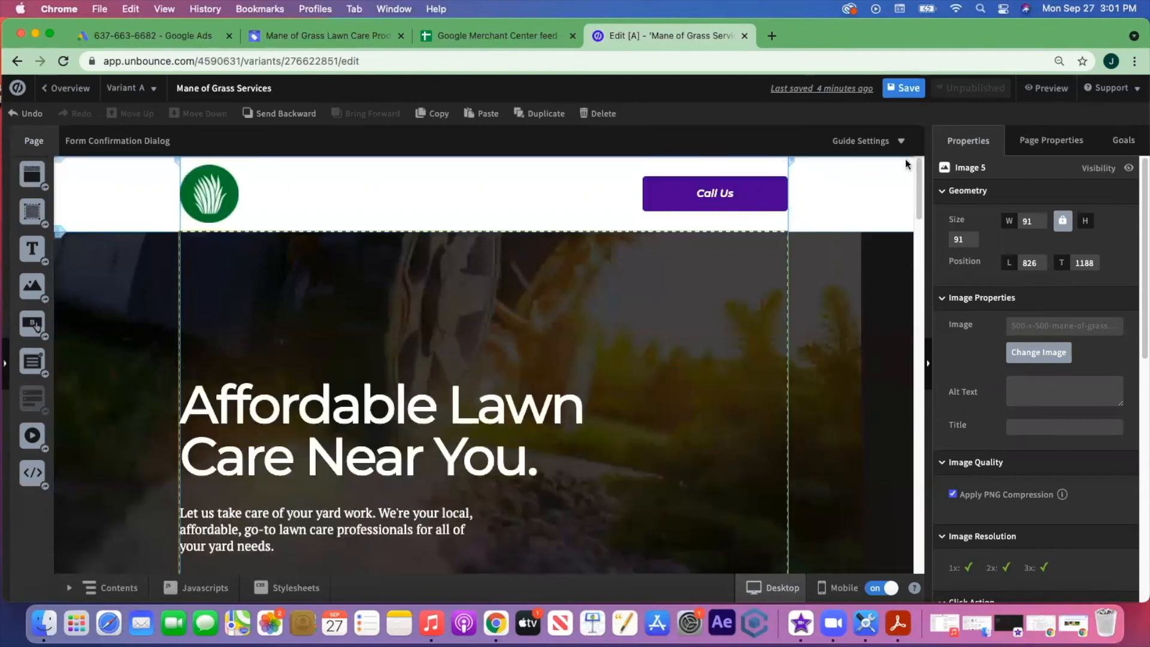
click(907, 87)
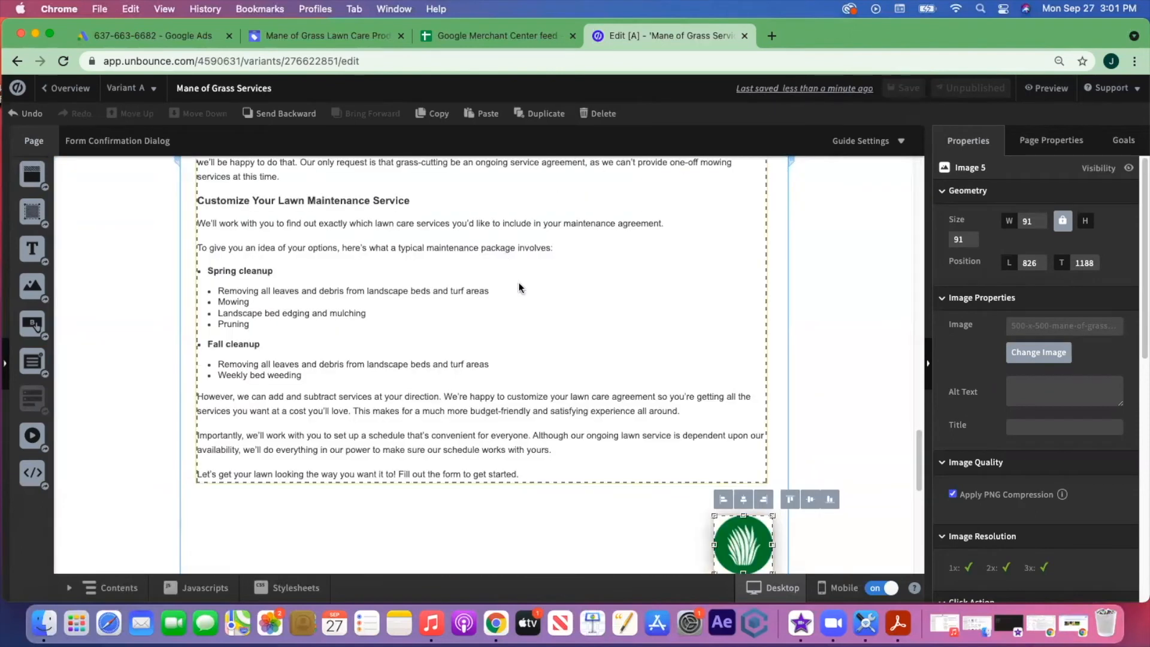
scroll(624, 311, up, 20)
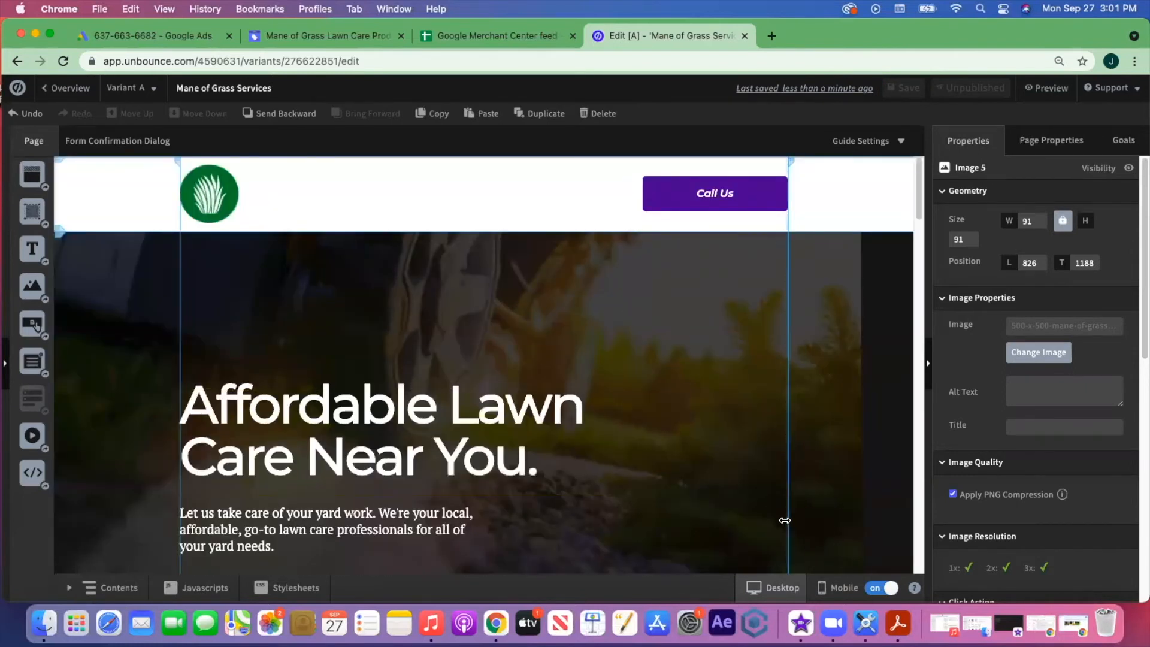
- Switch to the mobile layout and dismiss the responsive-page introduction
click(829, 587)
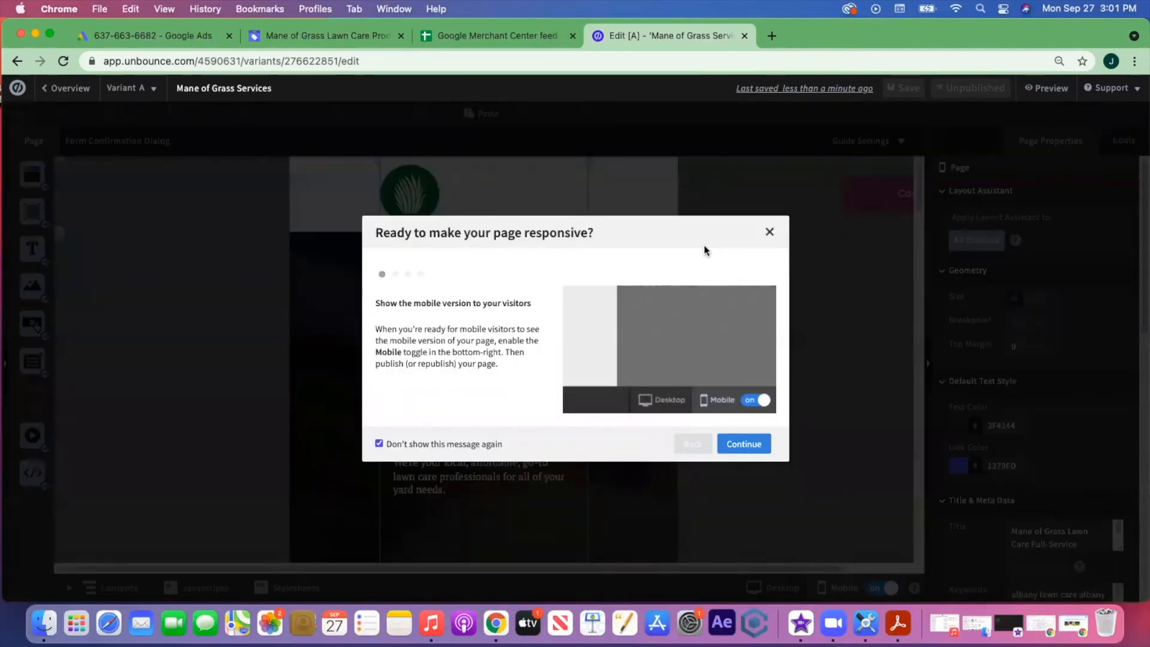
click(758, 445)
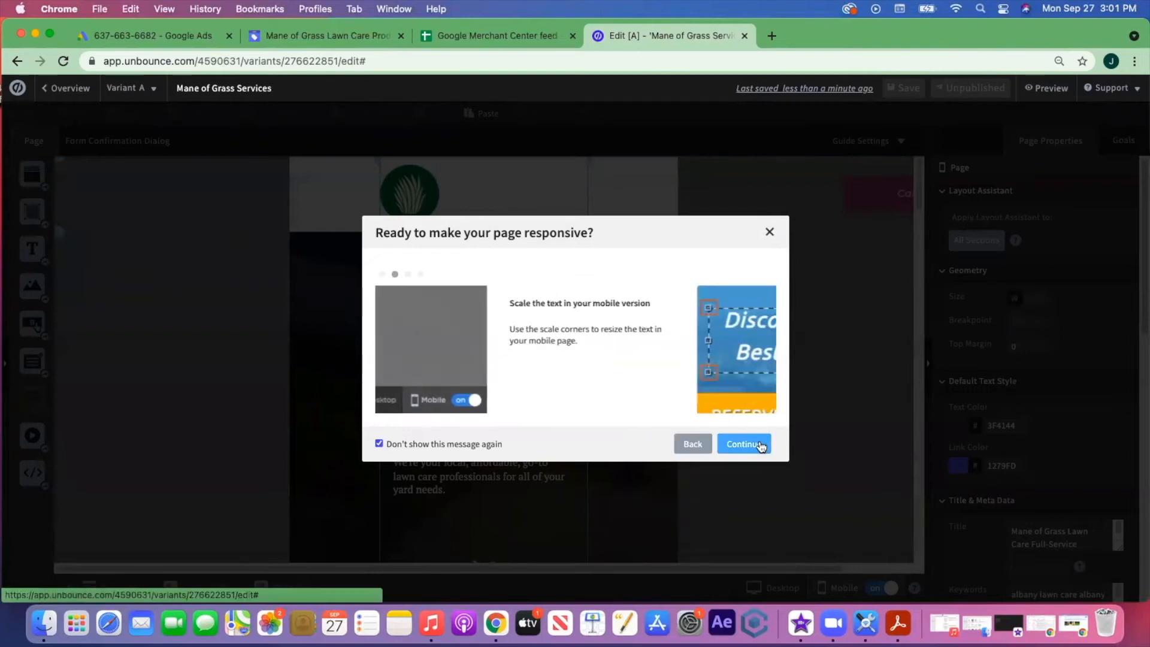
click(761, 446)
click(761, 447)
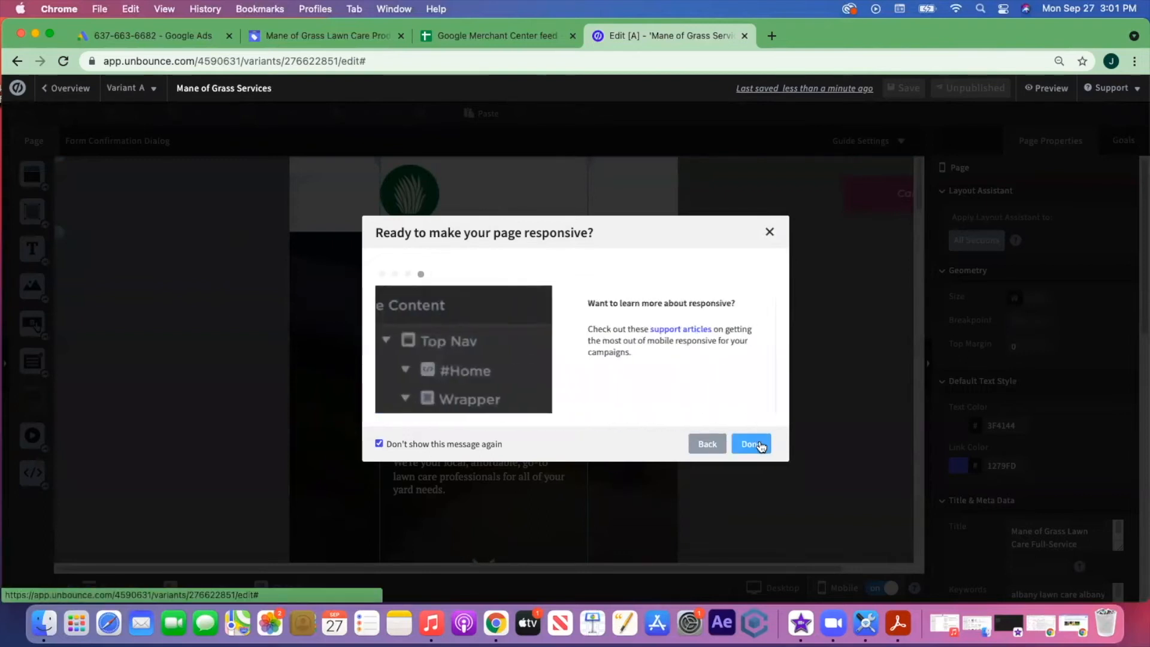
click(760, 446)
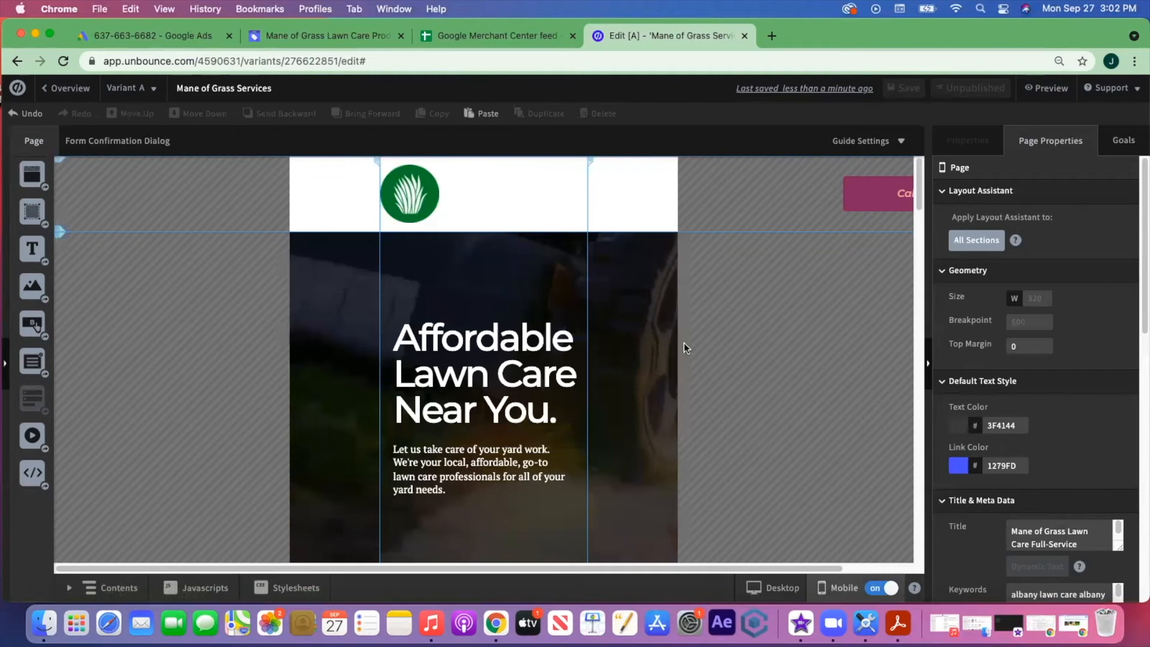
- Centre the logo in the mobile header with Call Us below it, resizing the header
click(474, 196)
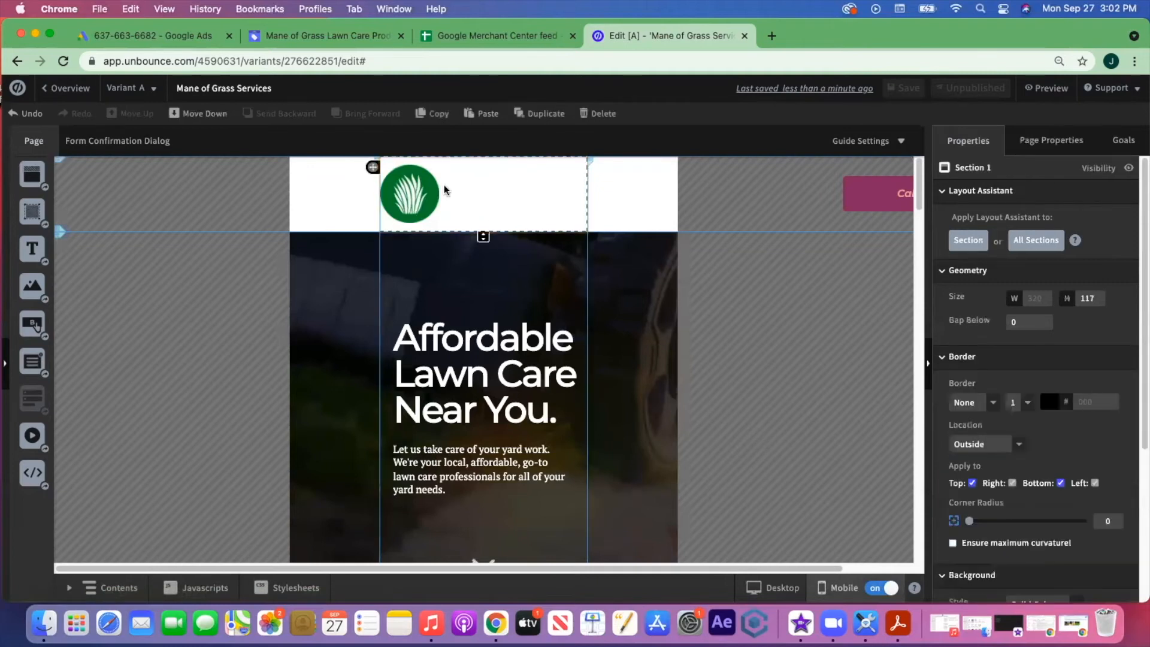
drag(418, 191, 423, 193)
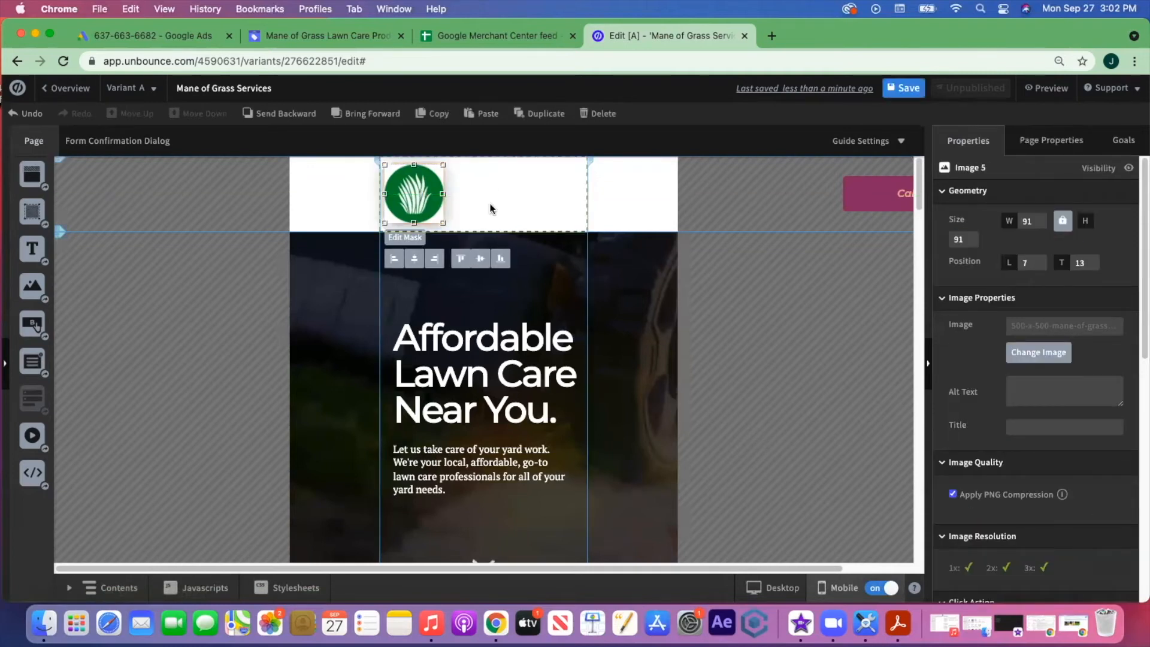
click(490, 208)
drag(483, 232, 485, 310)
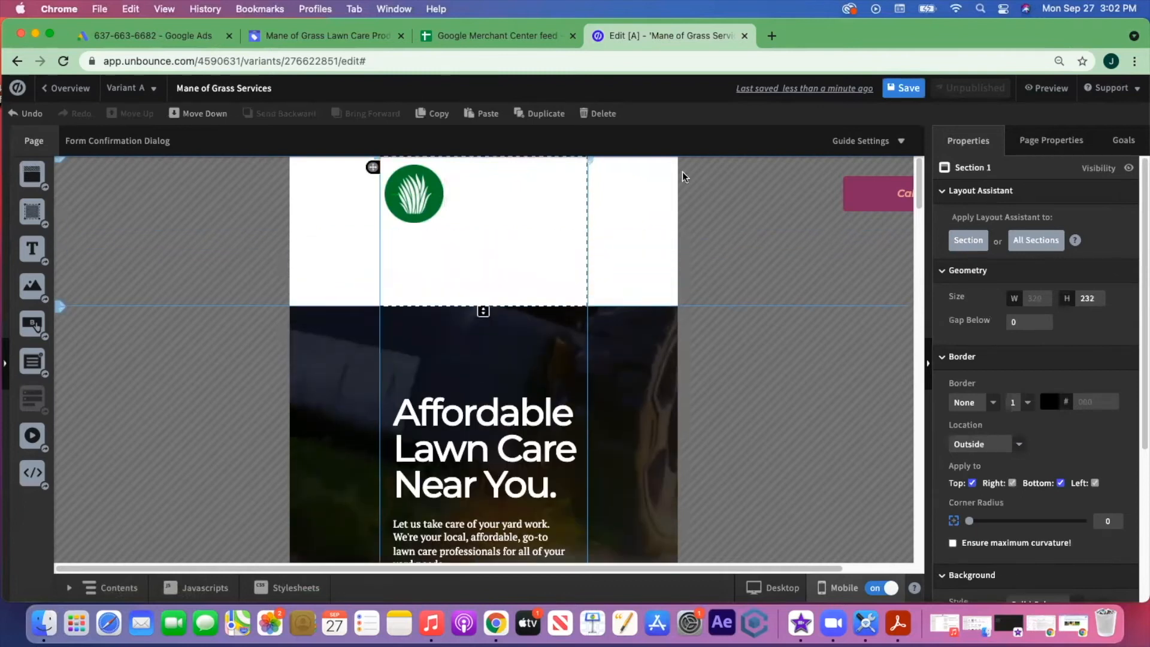
drag(875, 194, 441, 264)
drag(427, 195, 494, 195)
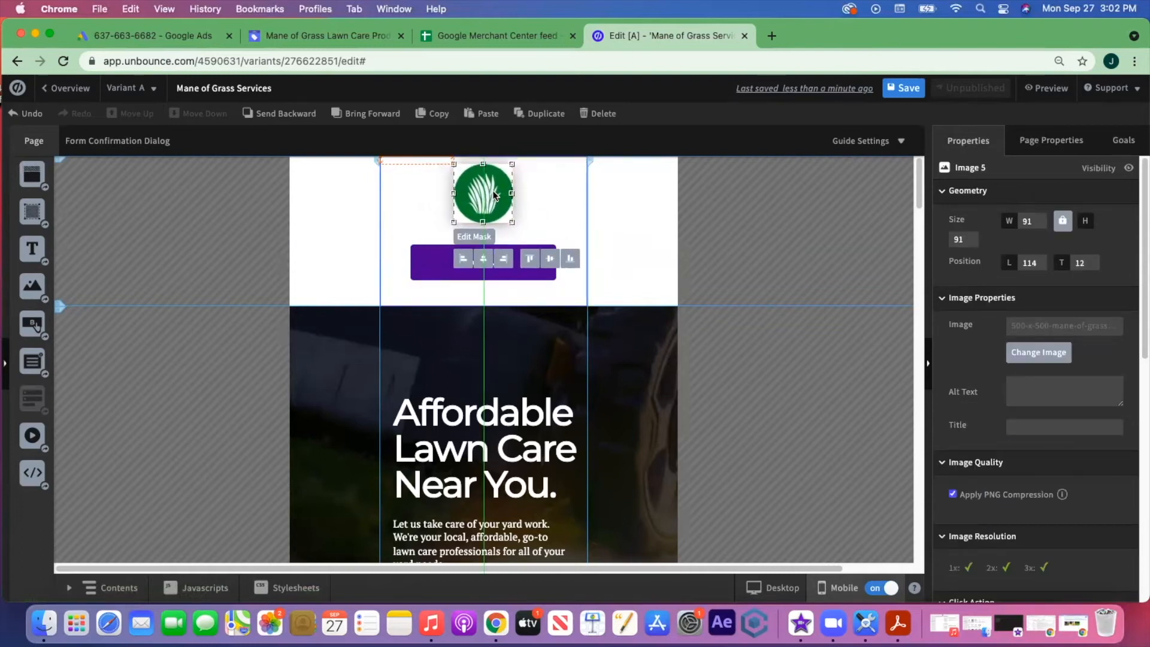
click(545, 204)
drag(532, 251, 532, 240)
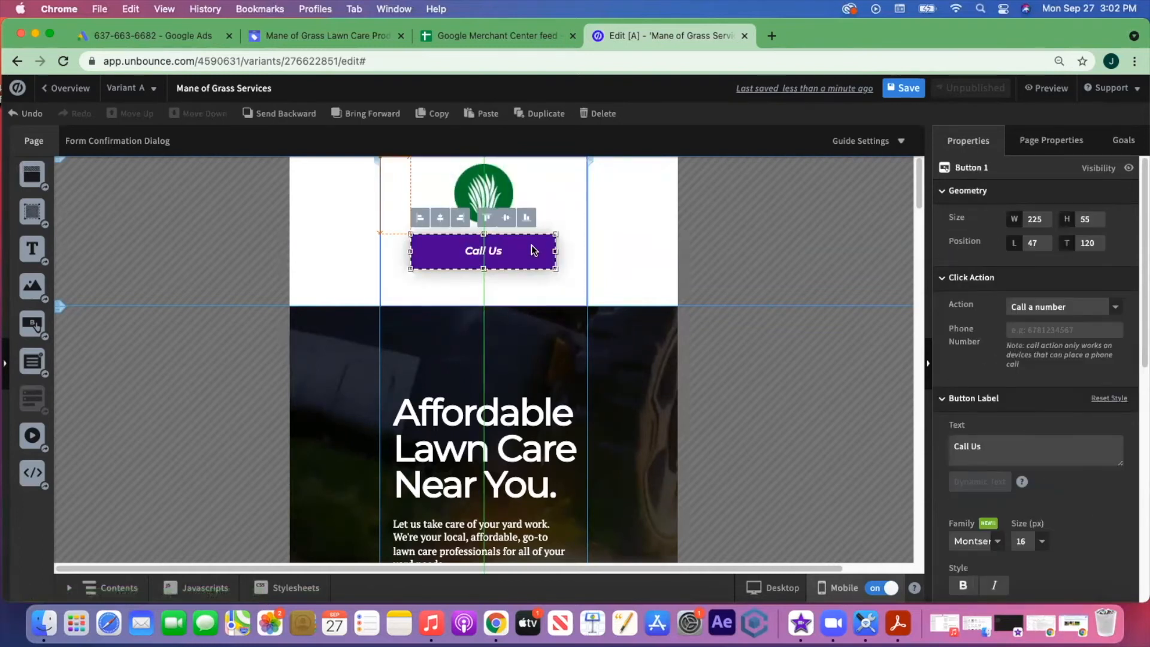
click(577, 280)
drag(484, 307, 483, 290)
- Fine-tune the mobile header height and return to the desktop layout
scroll(524, 310, down, 5)
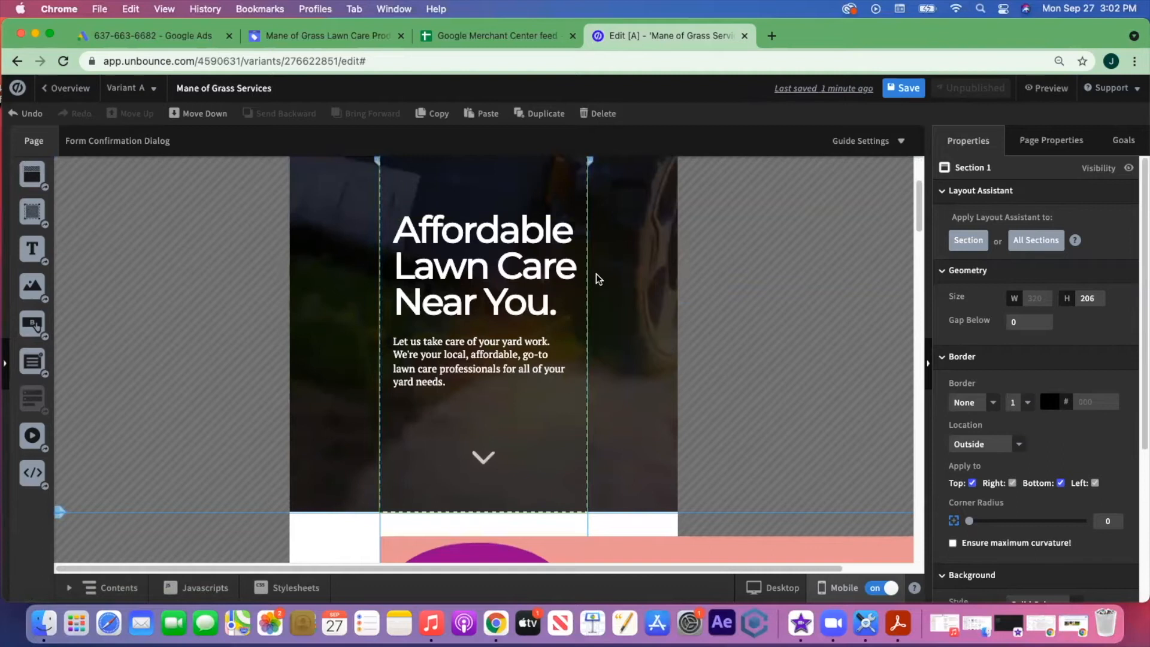
scroll(599, 279, up, 1)
drag(530, 304, 530, 295)
scroll(554, 380, down, 10)
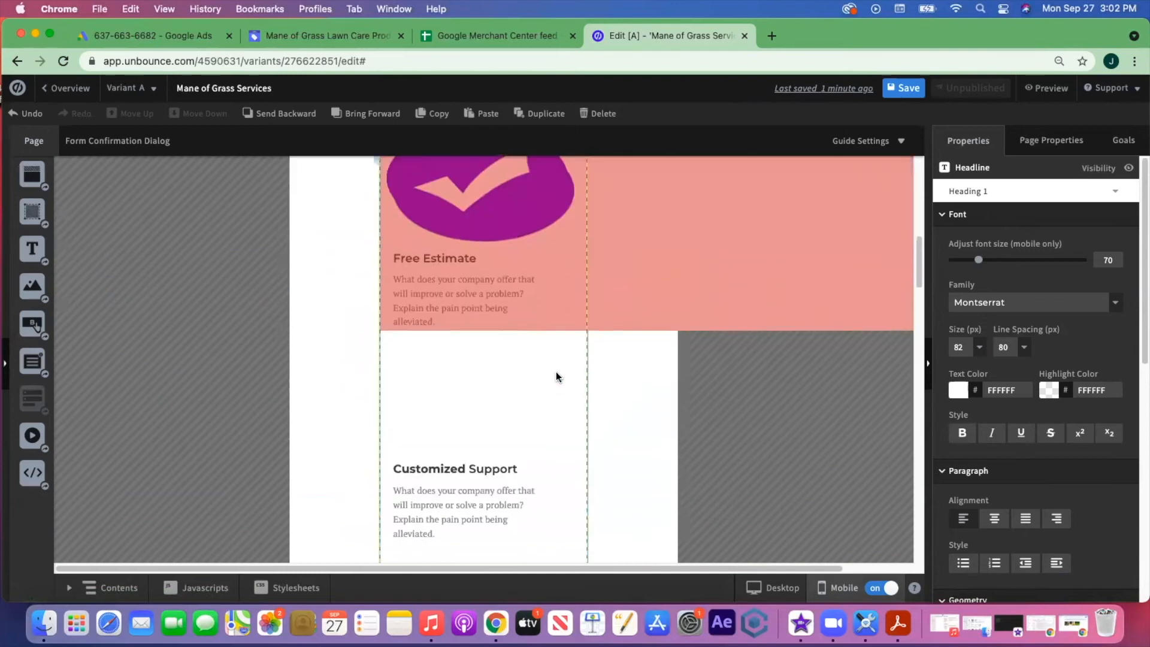
scroll(554, 384, down, 10)
scroll(556, 376, up, 18)
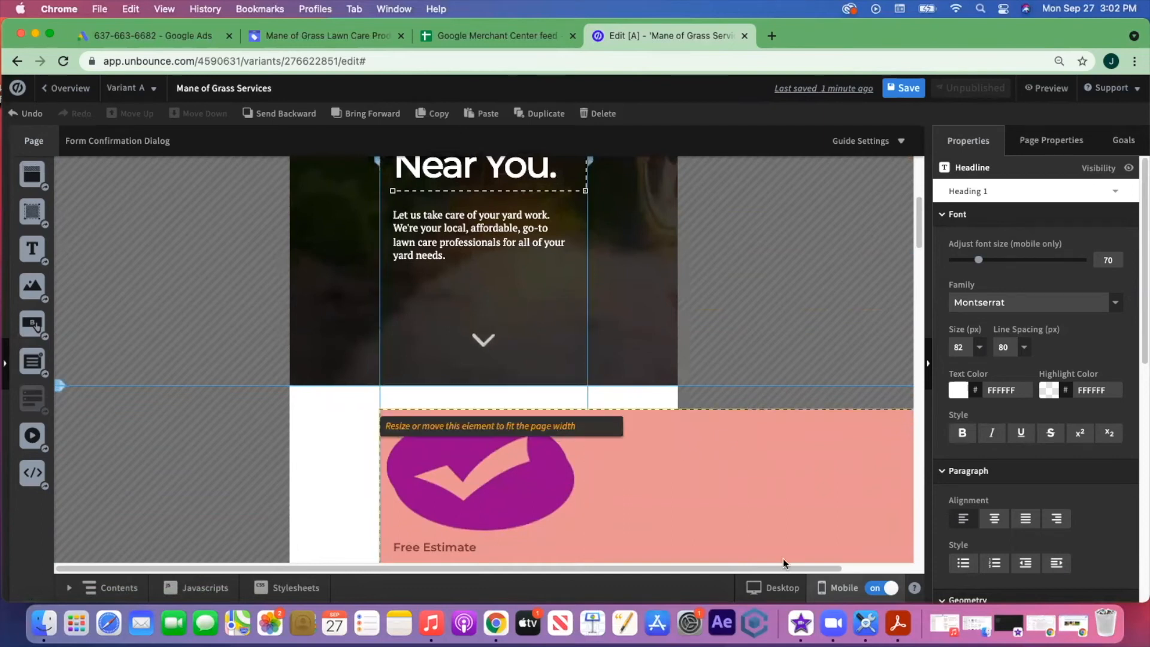
click(778, 588)
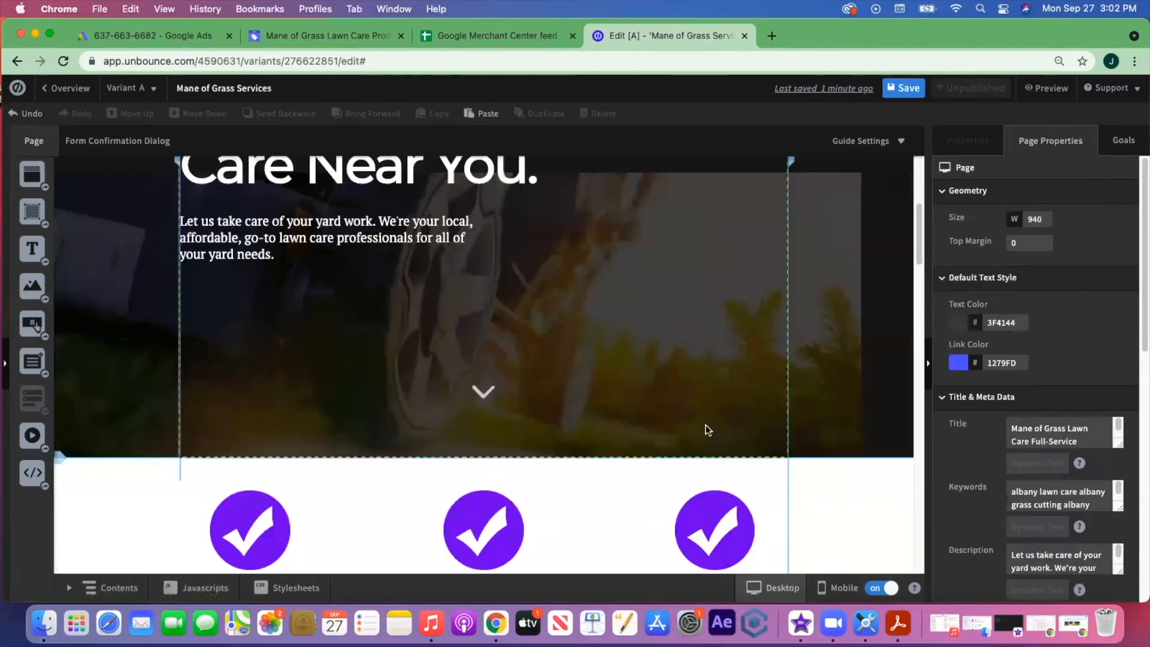
scroll(599, 342, down, 3)
click(594, 334)
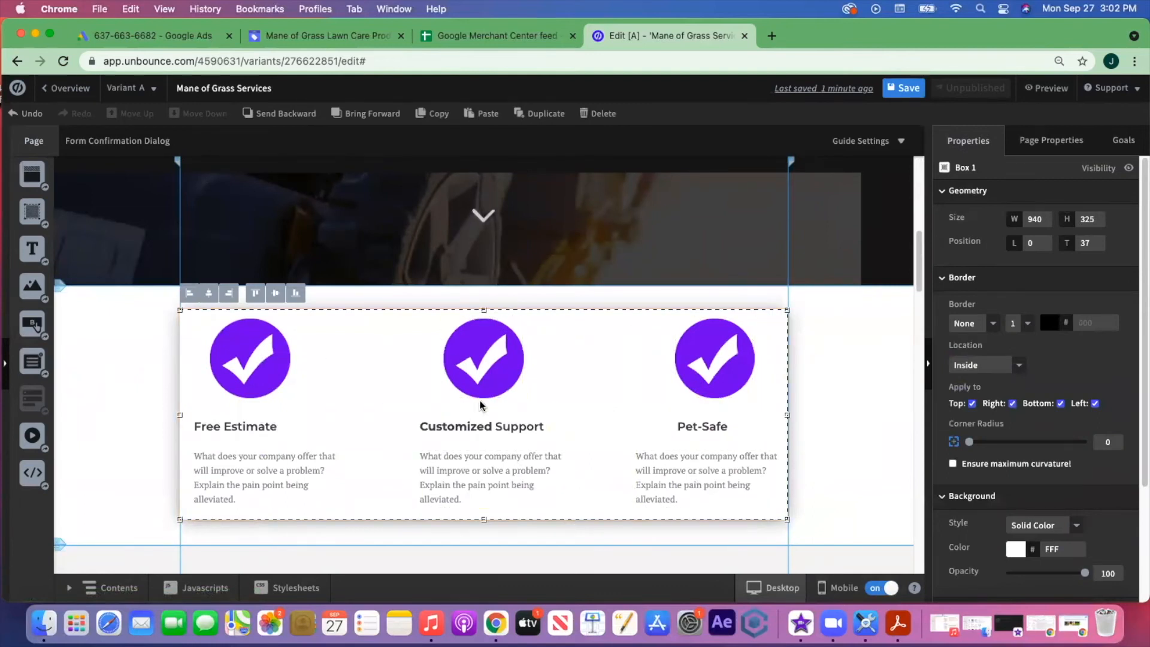
click(631, 304)
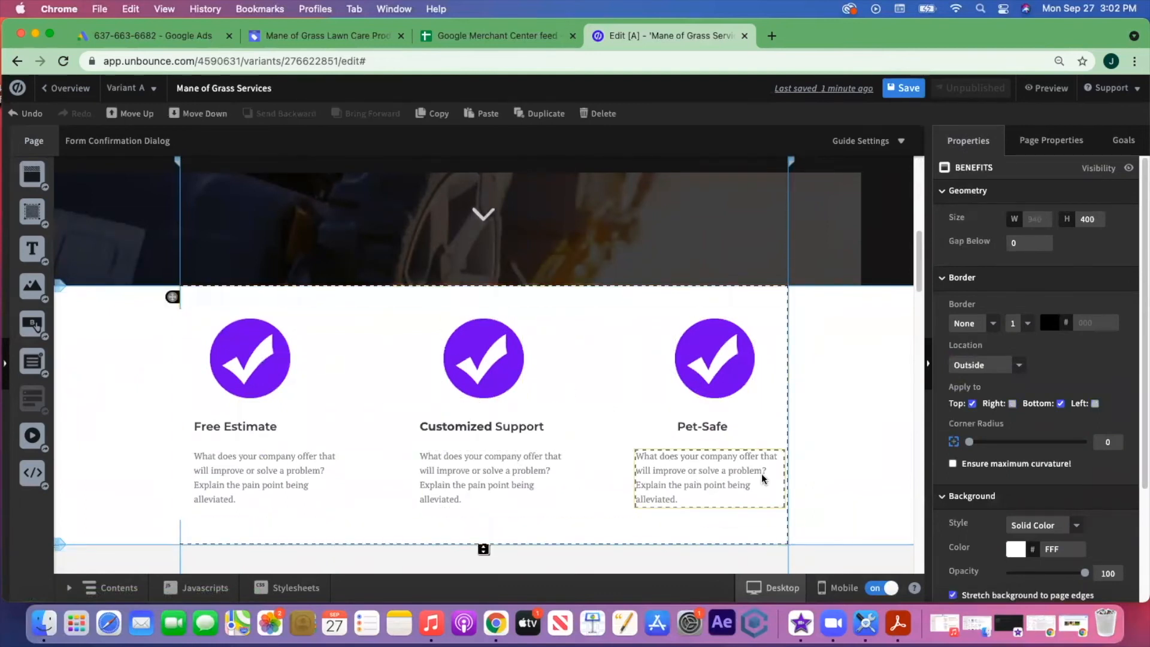
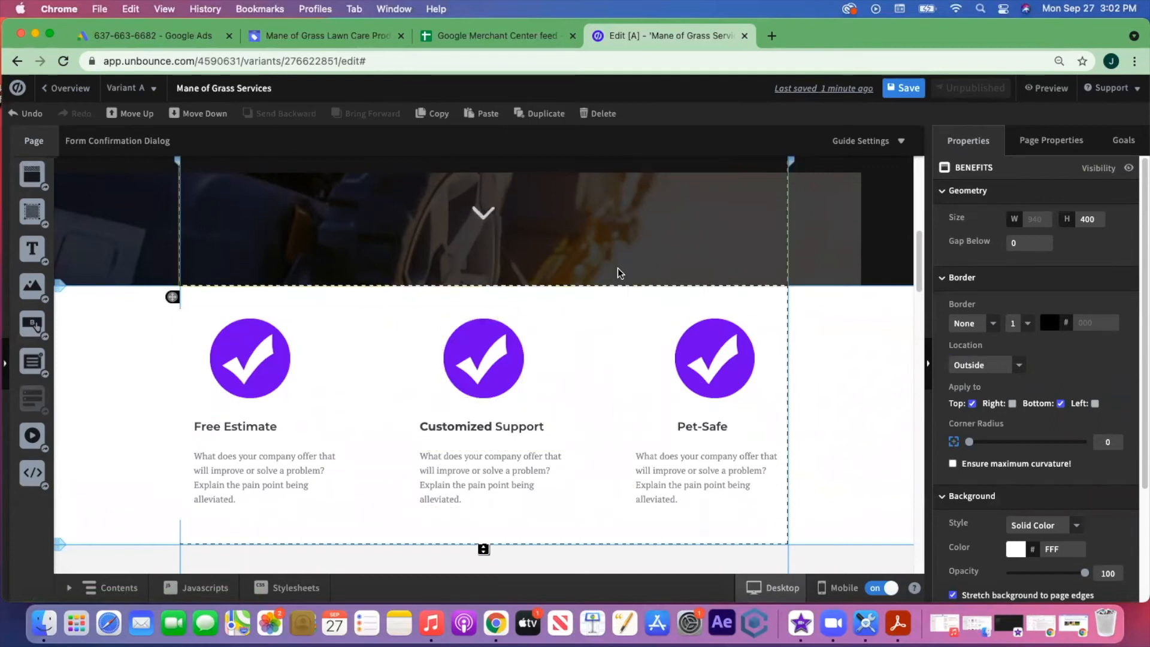
- In the mobile layout, select BENEFITS and show the Contents list of COVER, BENEFITS, CTA and Form
click(838, 593)
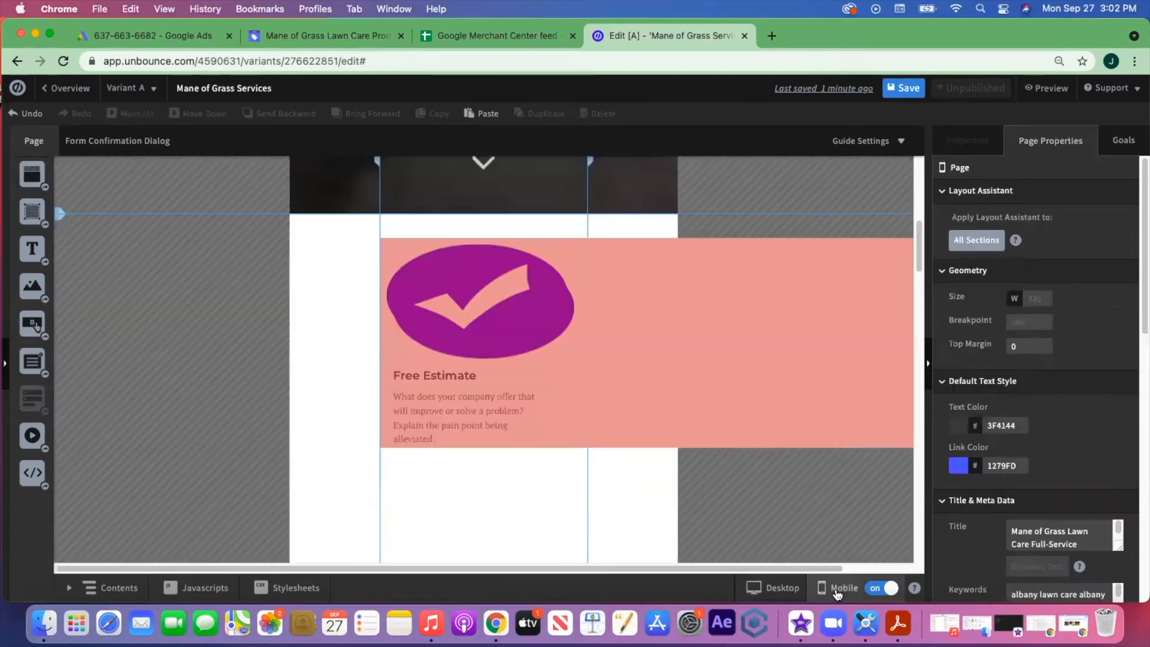
scroll(662, 485, down, 3)
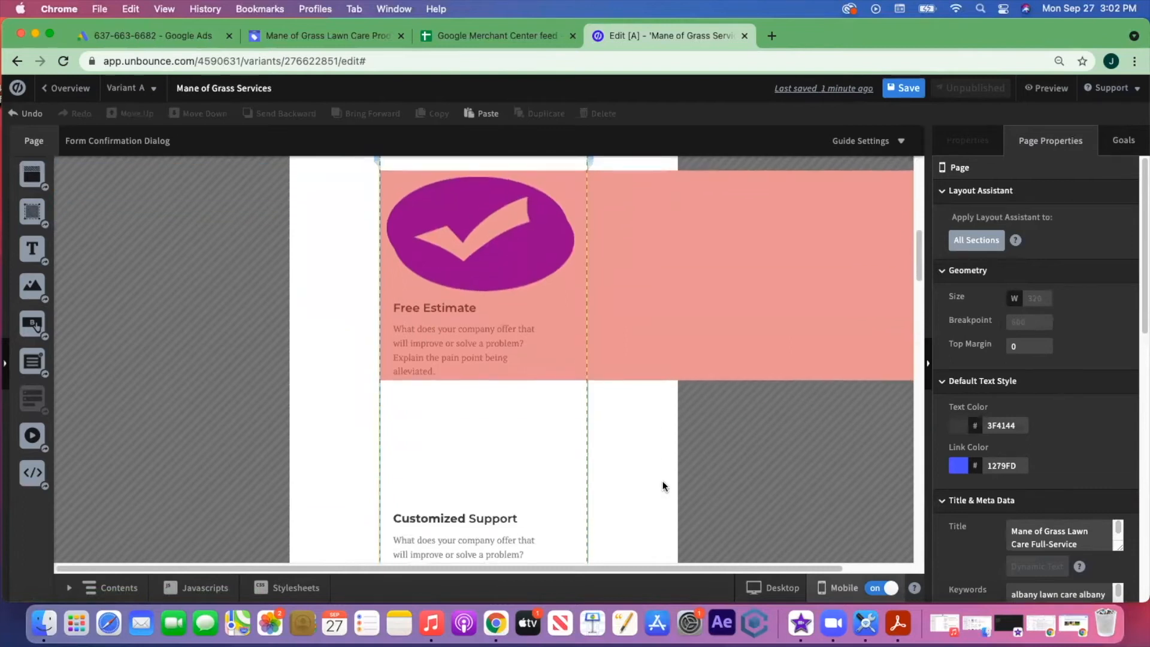
scroll(663, 485, up, 4)
scroll(663, 485, down, 3)
scroll(663, 484, up, 3)
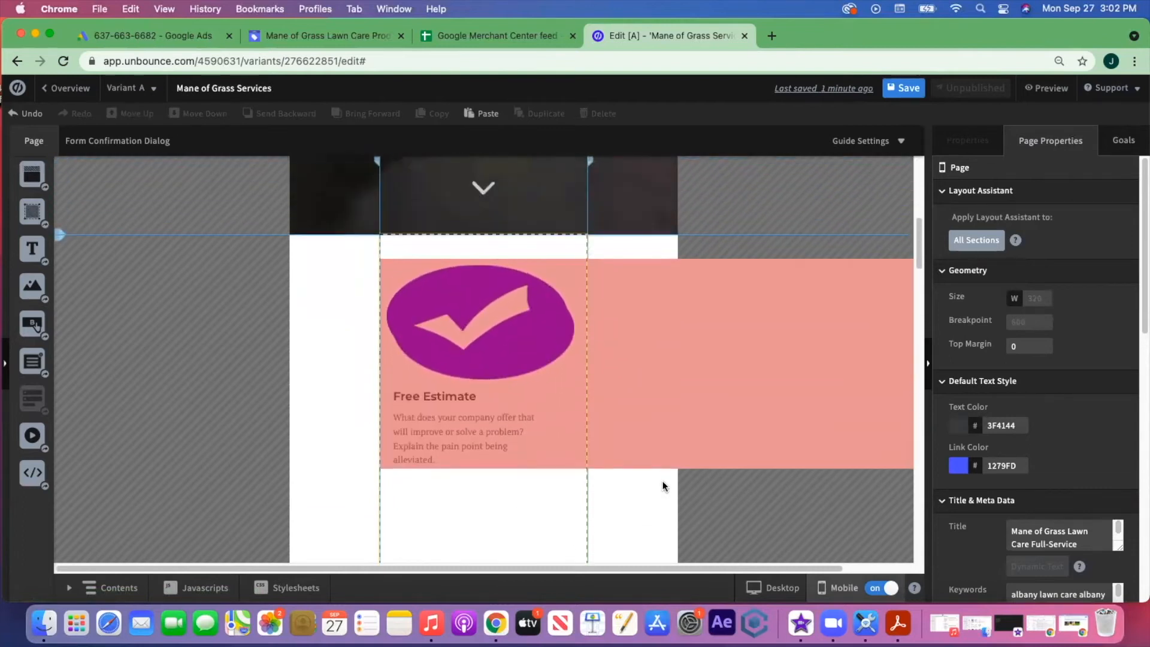
click(552, 246)
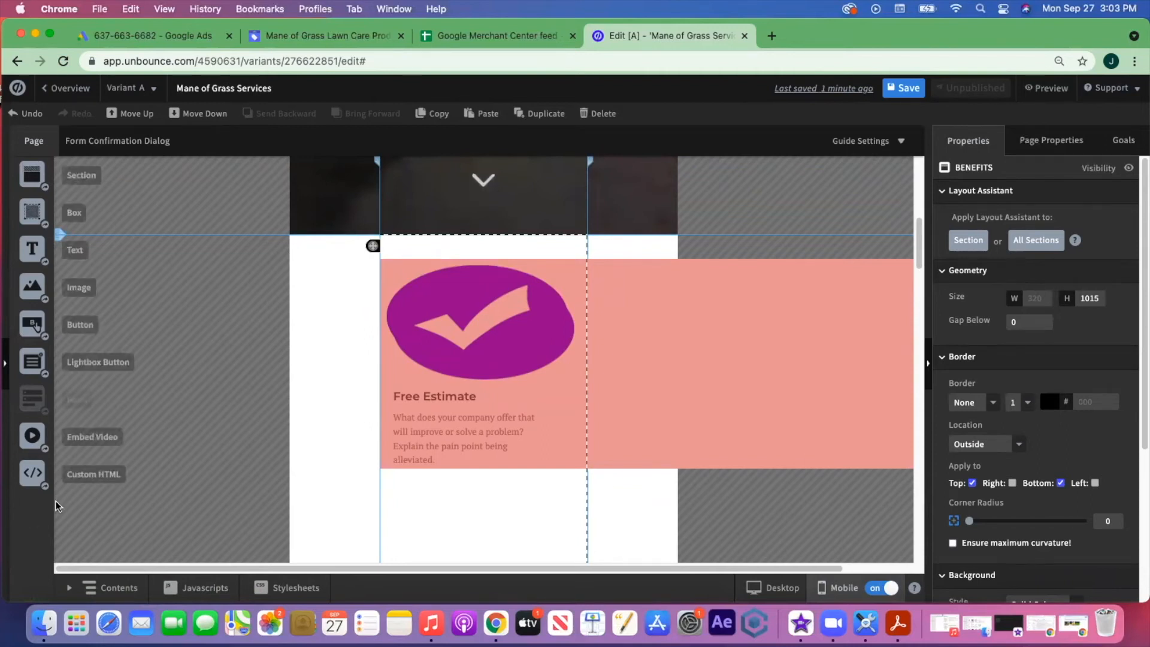
scroll(199, 546, down, 1)
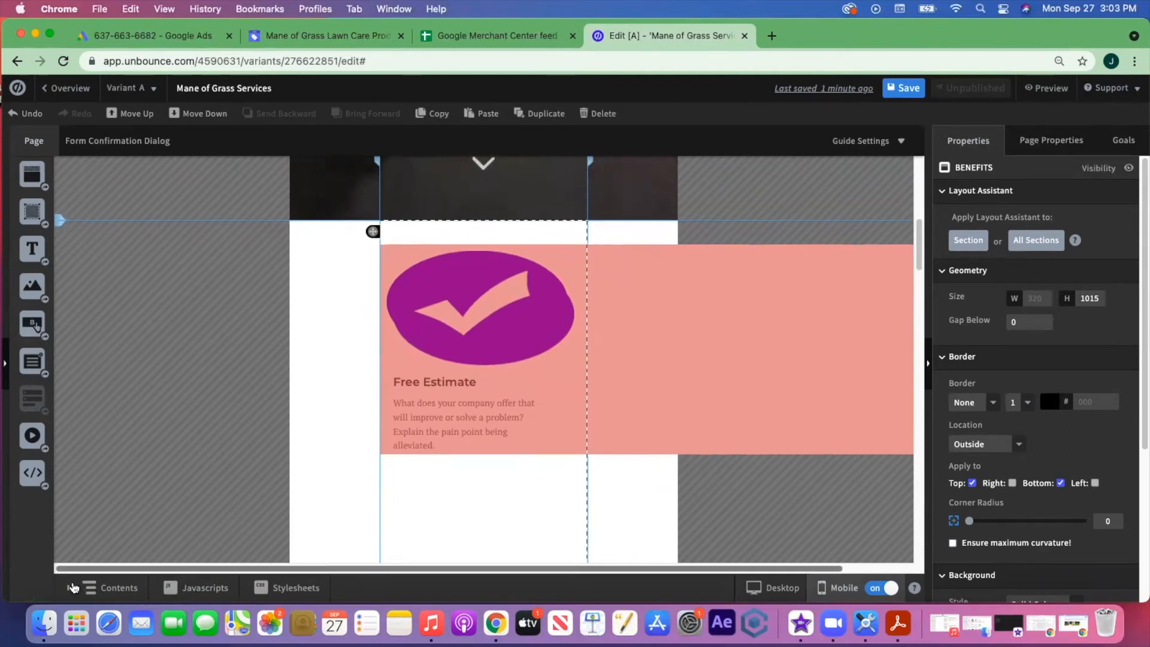
click(69, 587)
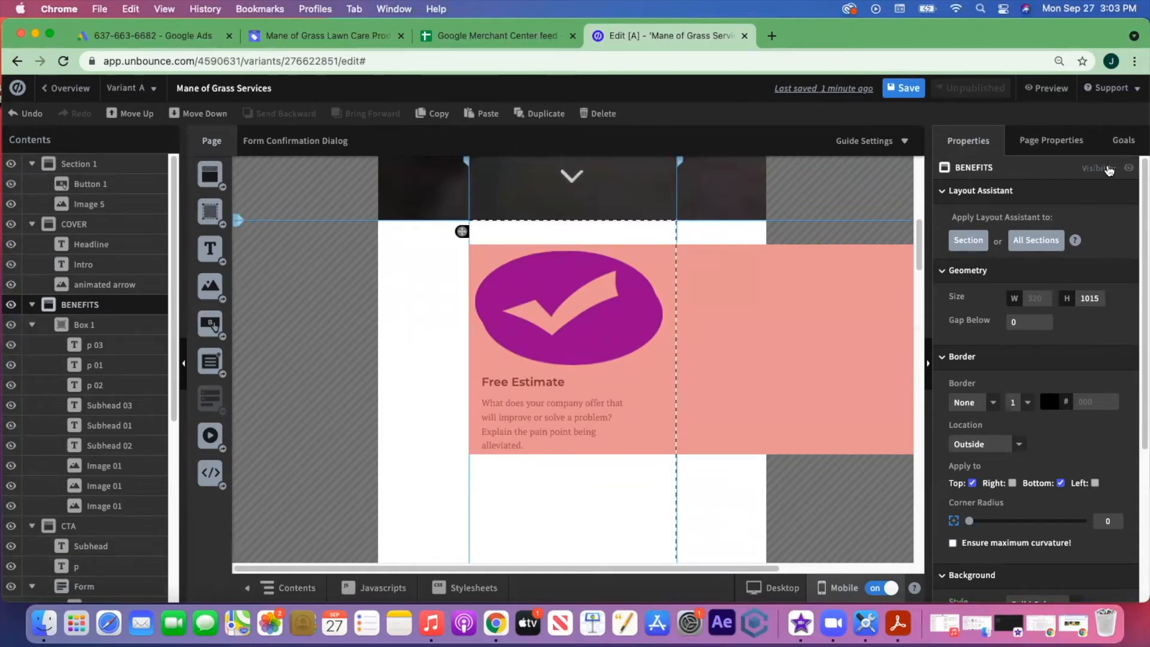
- Hide the BENEFITS section on mobile and add a new section above the estimate form
click(1110, 170)
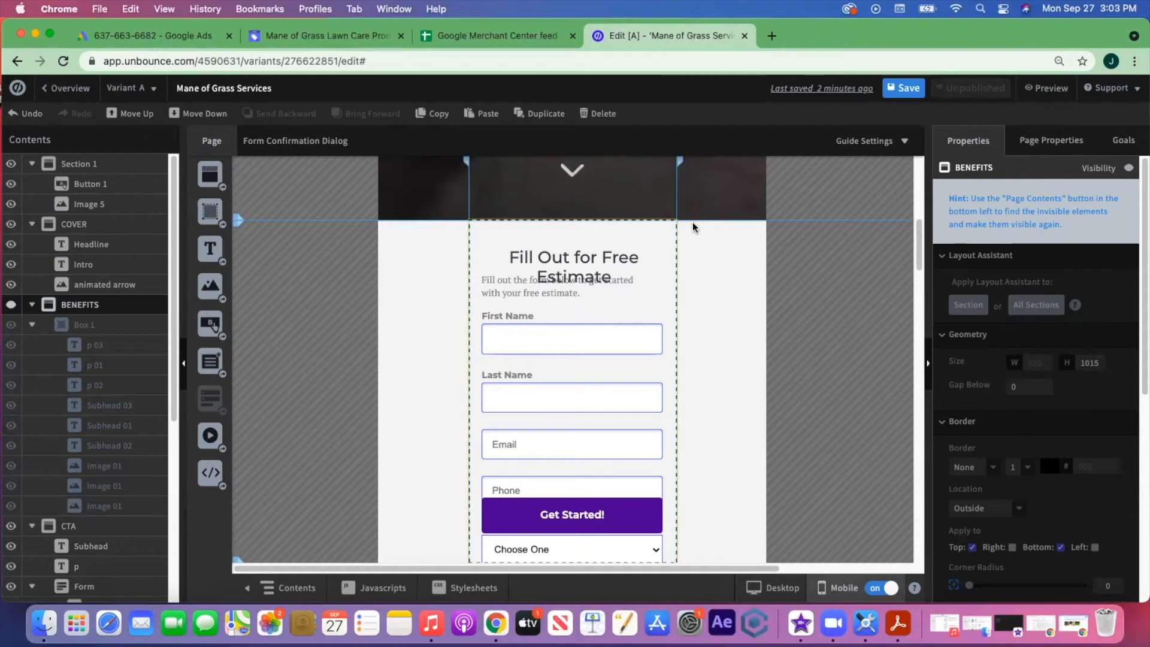
drag(209, 173, 530, 403)
scroll(660, 406, down, 4)
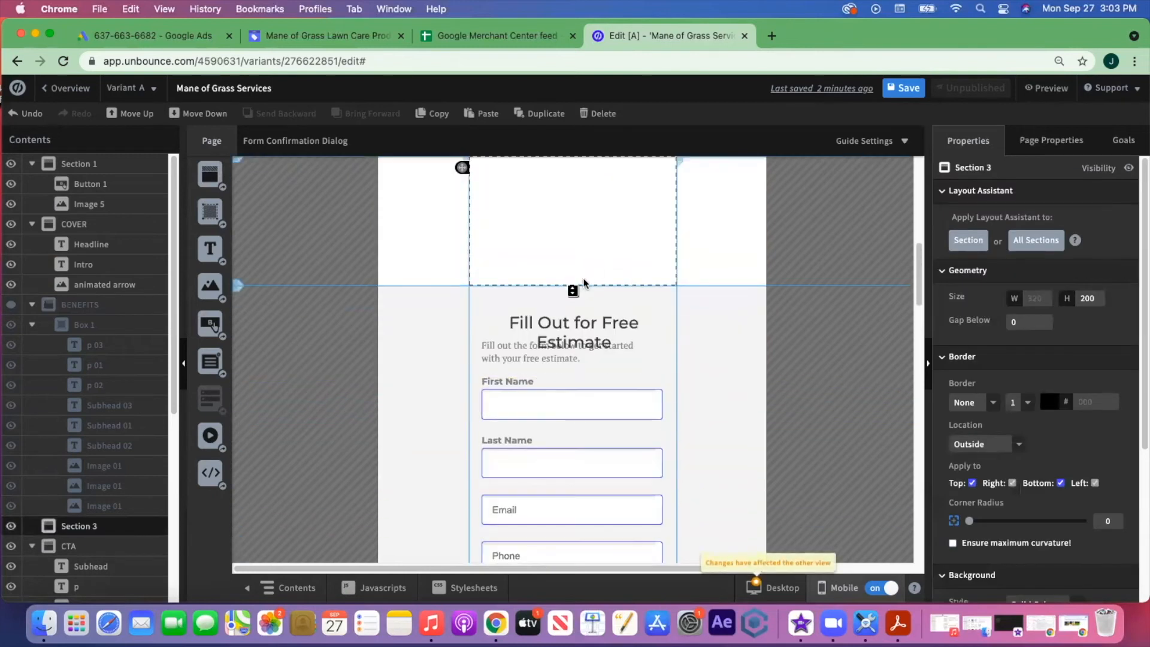
drag(573, 290, 593, 465)
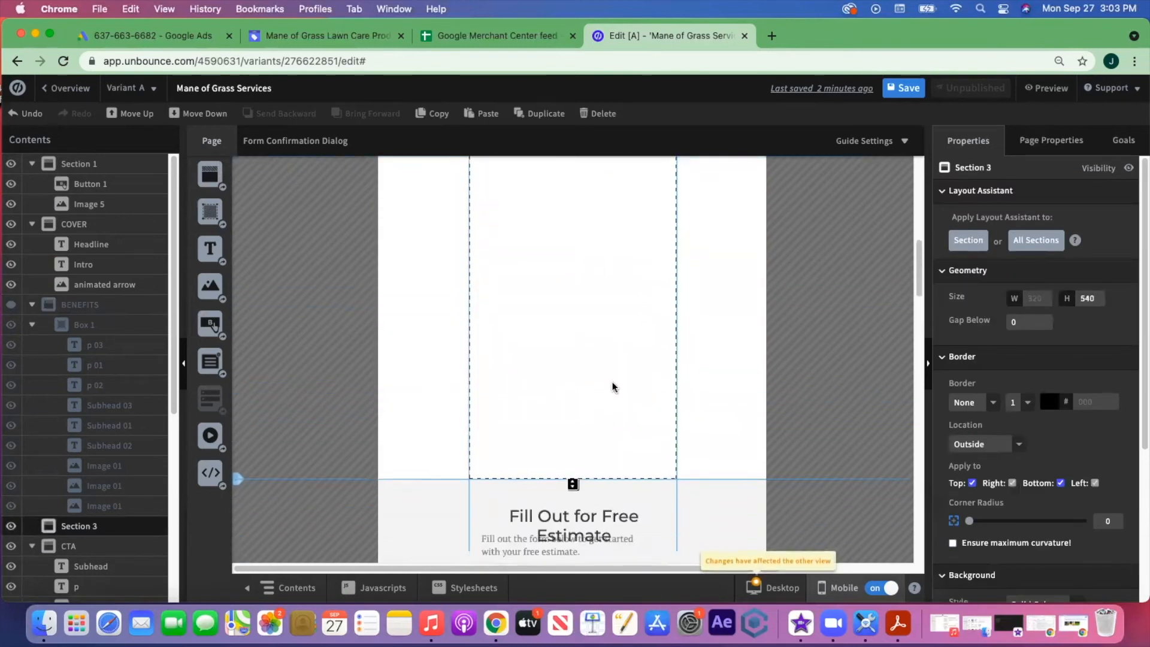
scroll(599, 311, down, 4)
- Stretch the new Section 3 from 662 to 758 px tall and collapse Contents
drag(574, 267, 589, 346)
scroll(601, 284, down, 1)
scroll(602, 287, up, 4)
scroll(602, 286, down, 3)
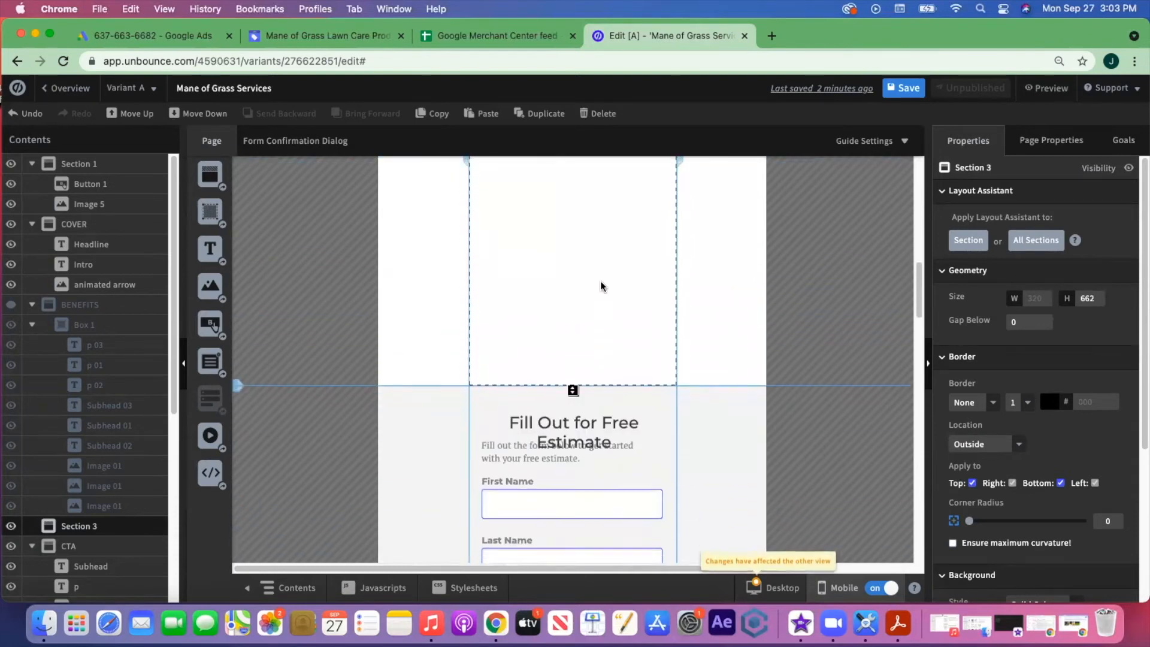
scroll(602, 286, down, 4)
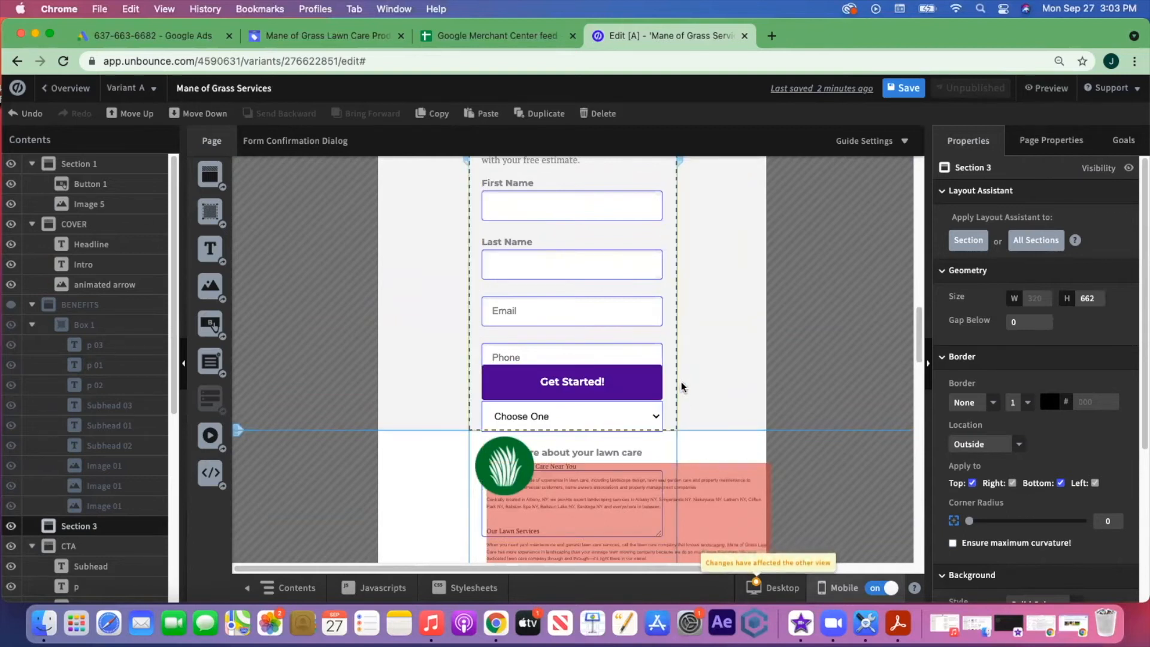
scroll(741, 362, up, 5)
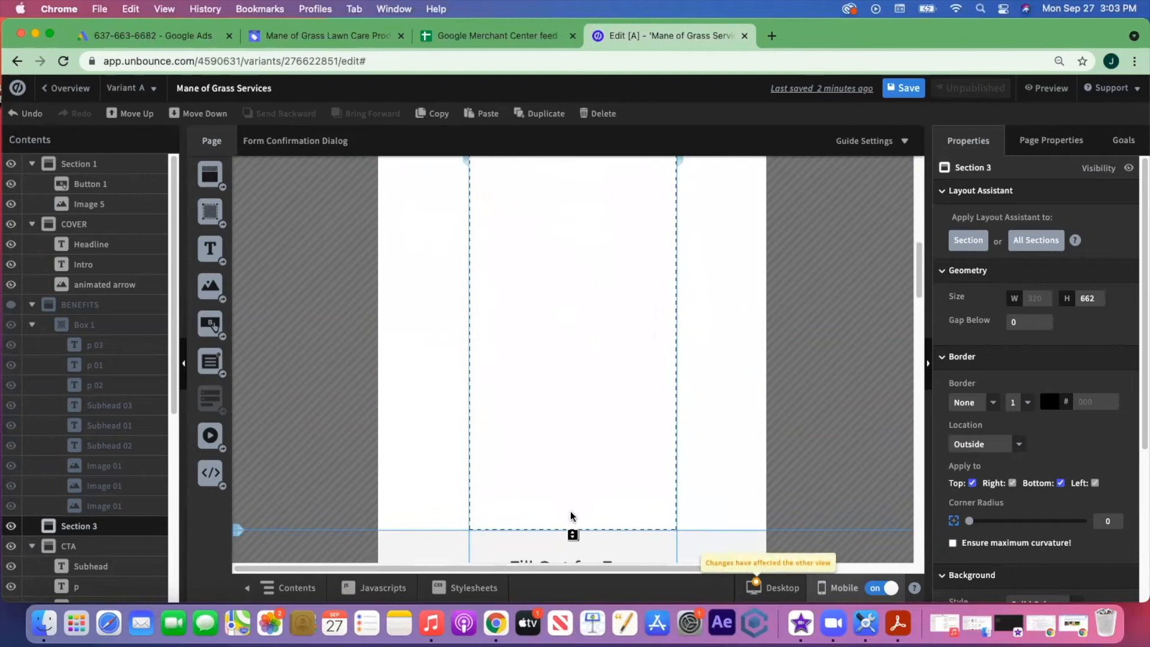
drag(573, 536, 583, 583)
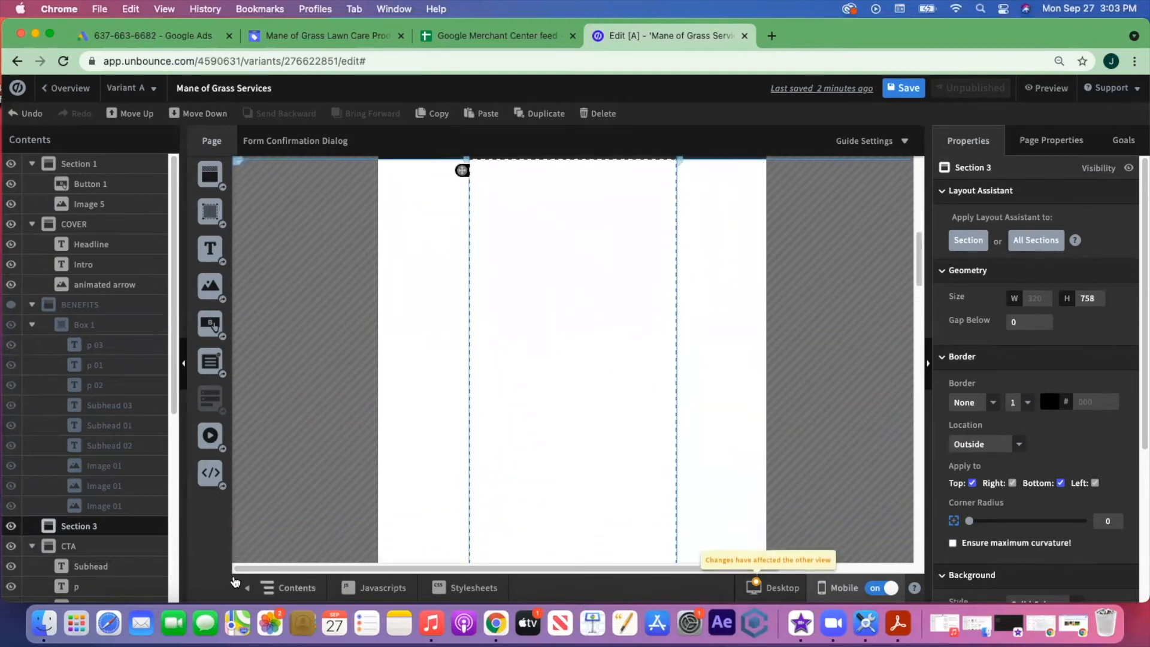
click(249, 589)
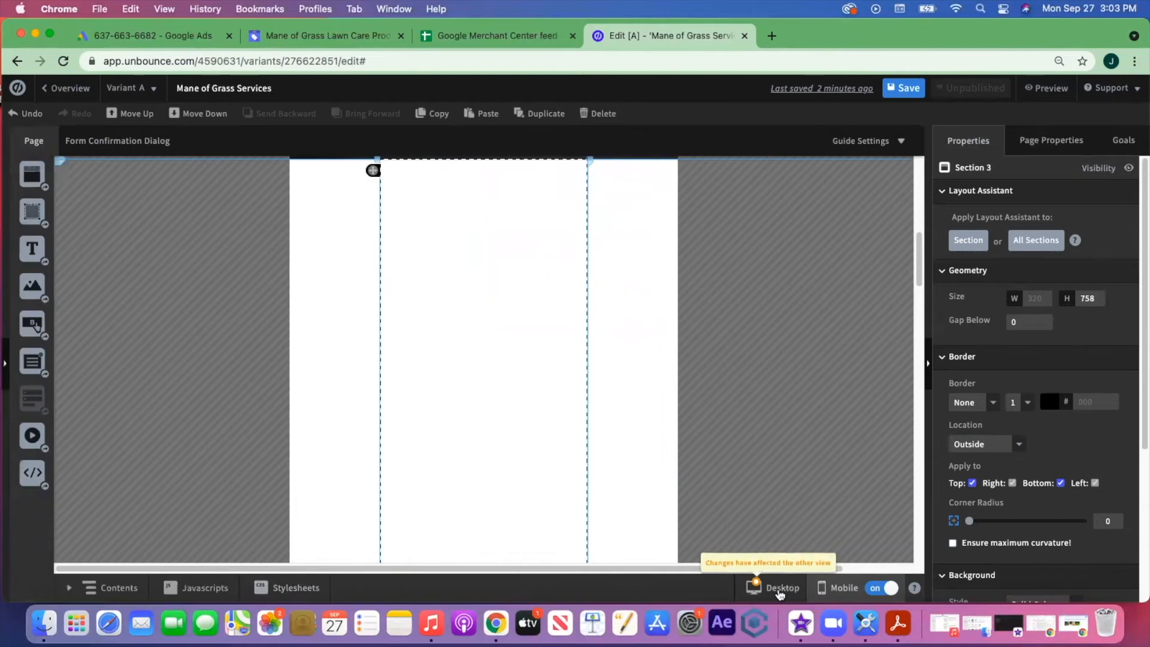
- Try pasting the desktop checkmark icon into mobile Section 3, then delete it
click(780, 590)
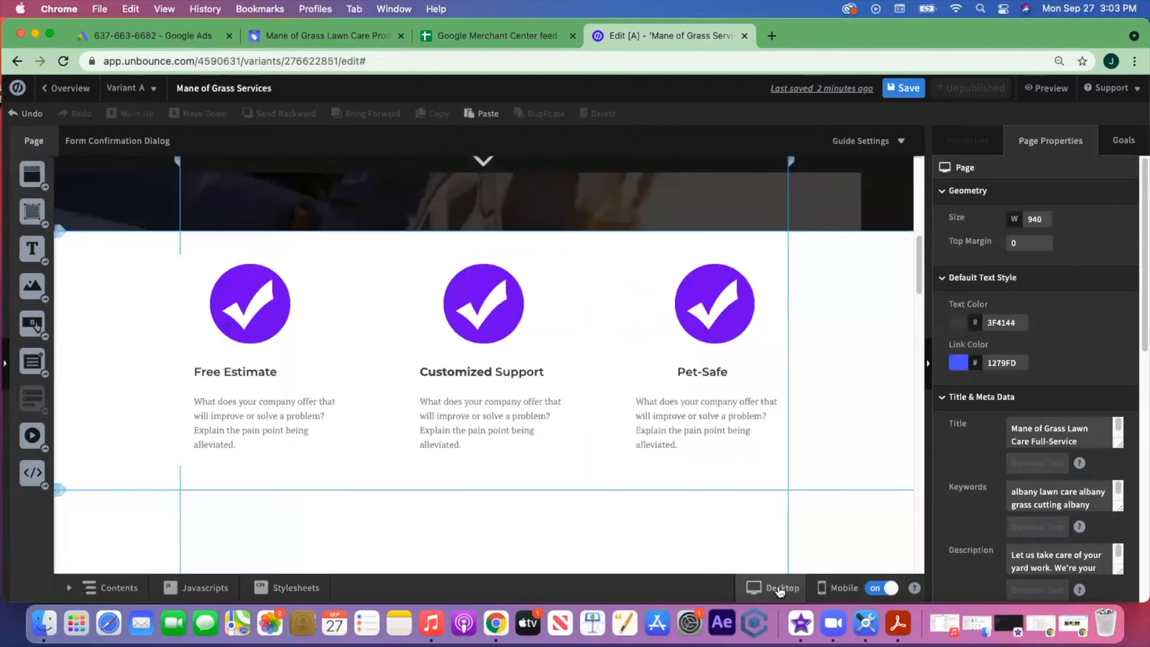
click(248, 376)
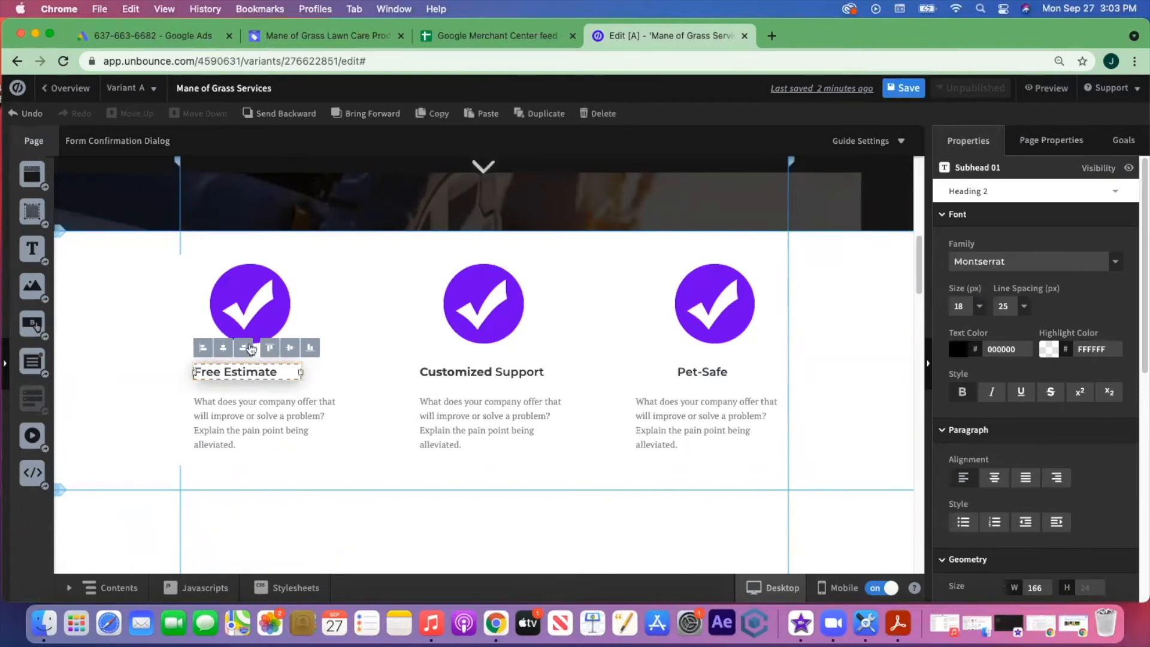
click(258, 301)
key(cmd+c)
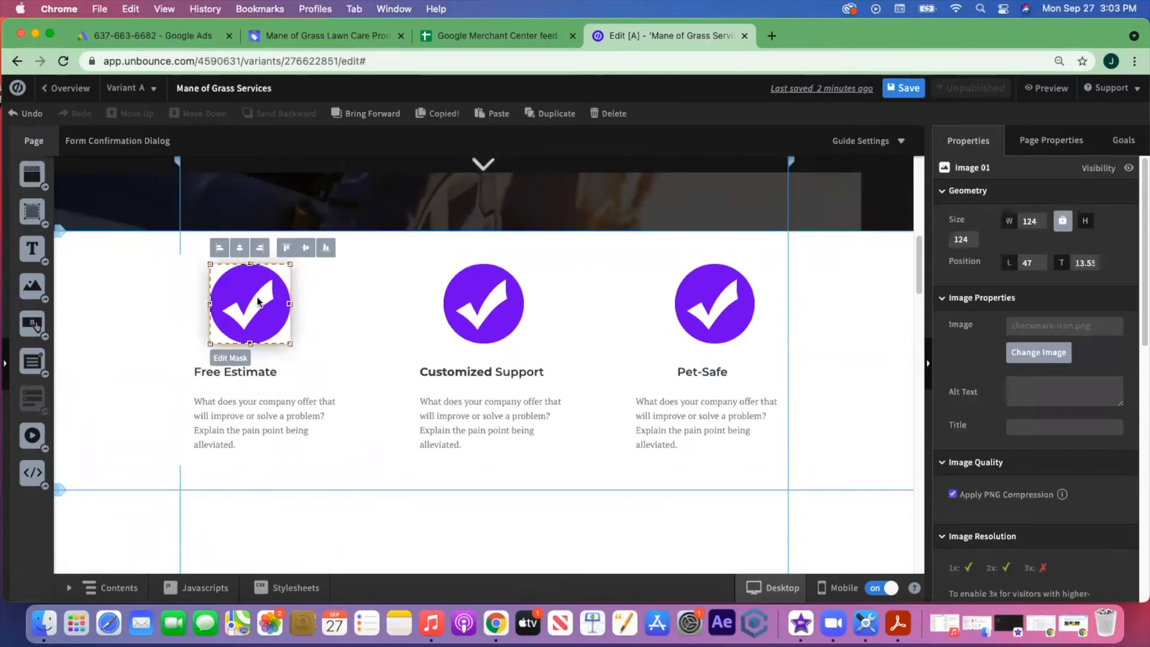
click(841, 586)
click(568, 334)
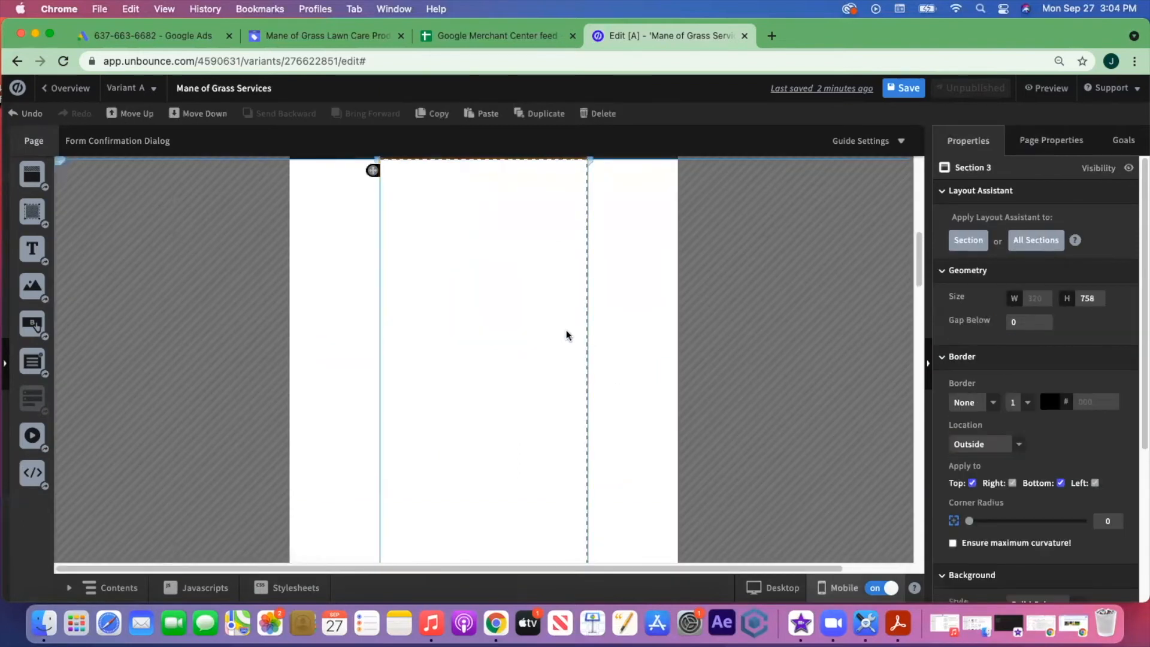
key(super+v)
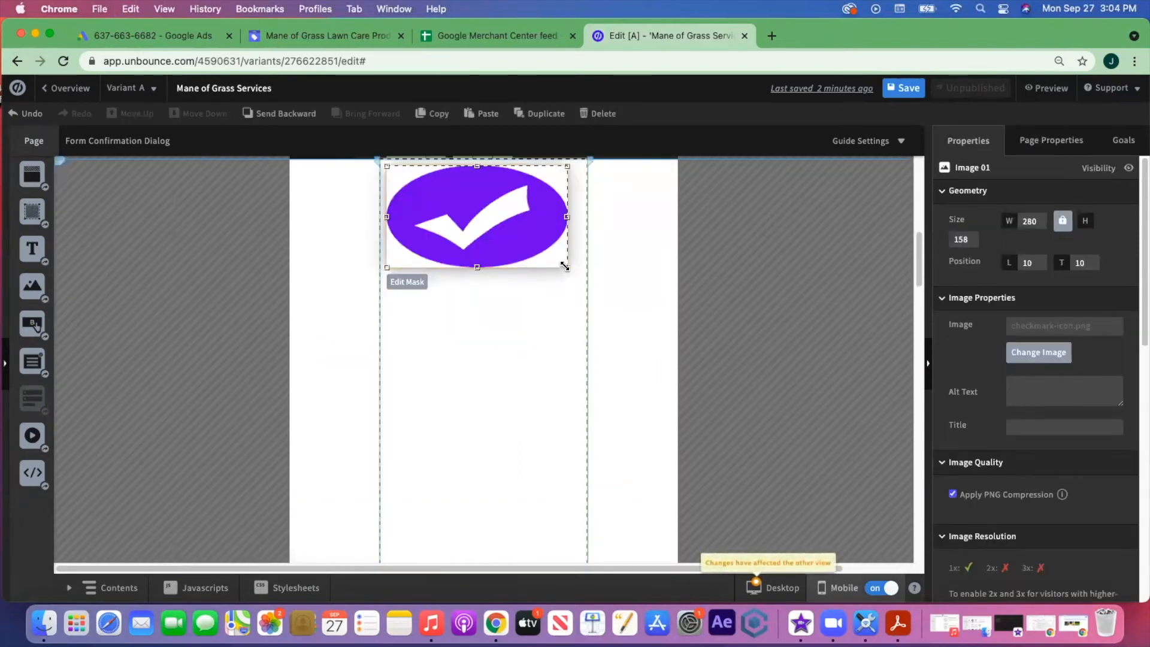
drag(565, 266, 466, 289)
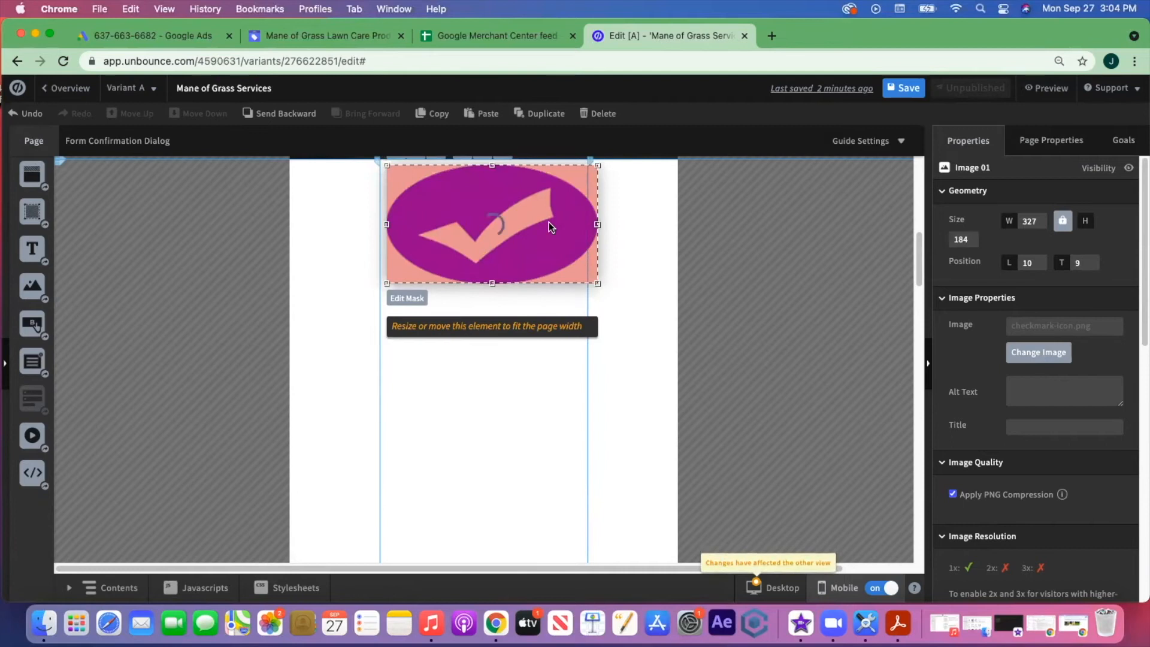
key(Delete)
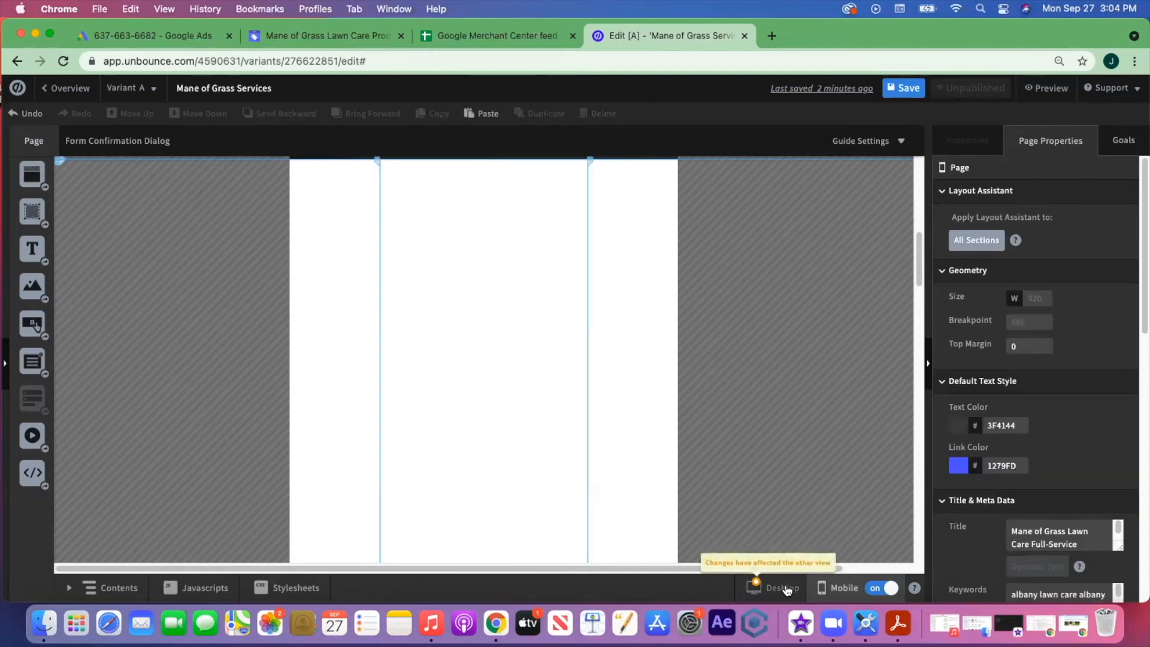
- Add a checkmark-icon.png image to Section 3, sized 114 × 114 px and centred near the top
click(782, 588)
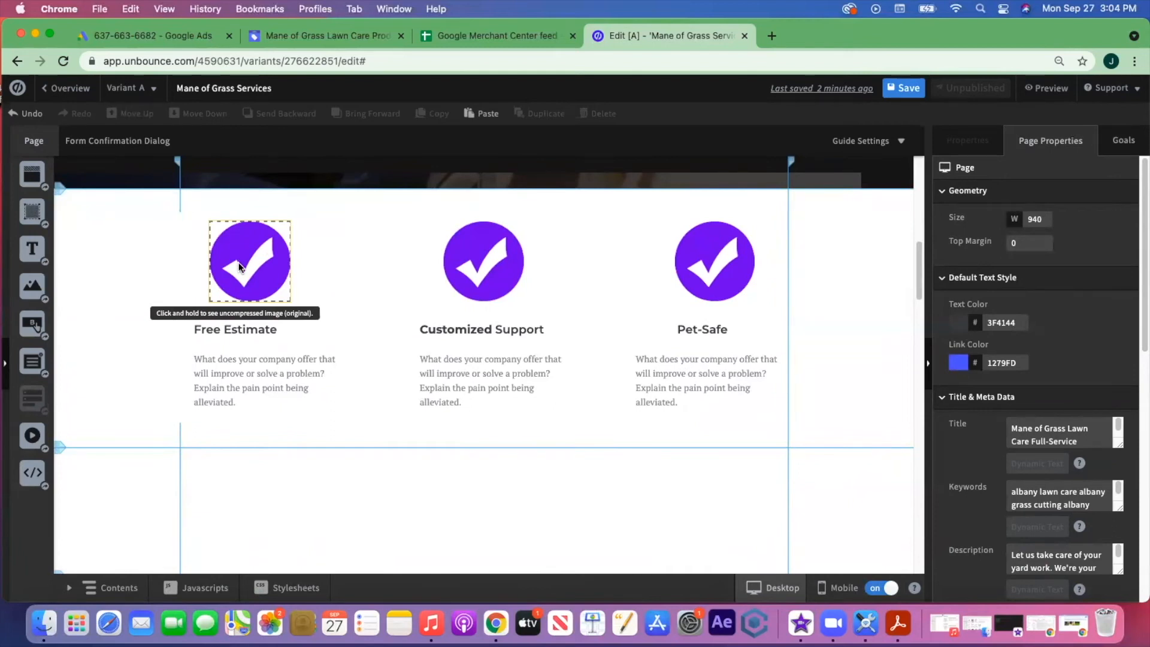
click(837, 590)
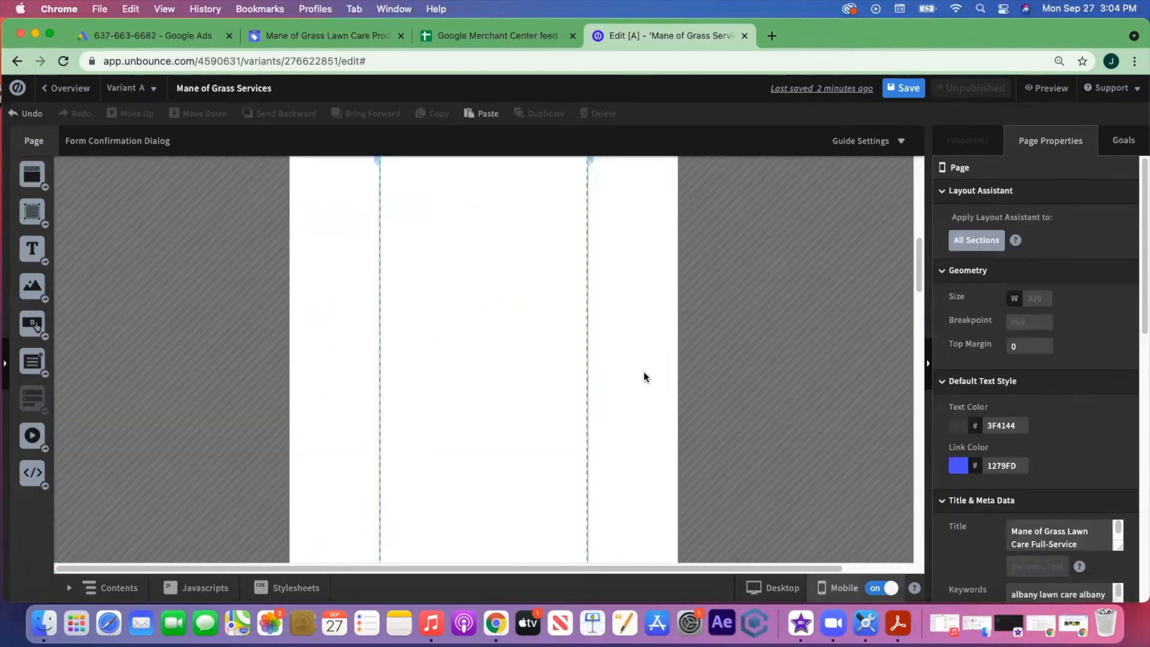
click(401, 289)
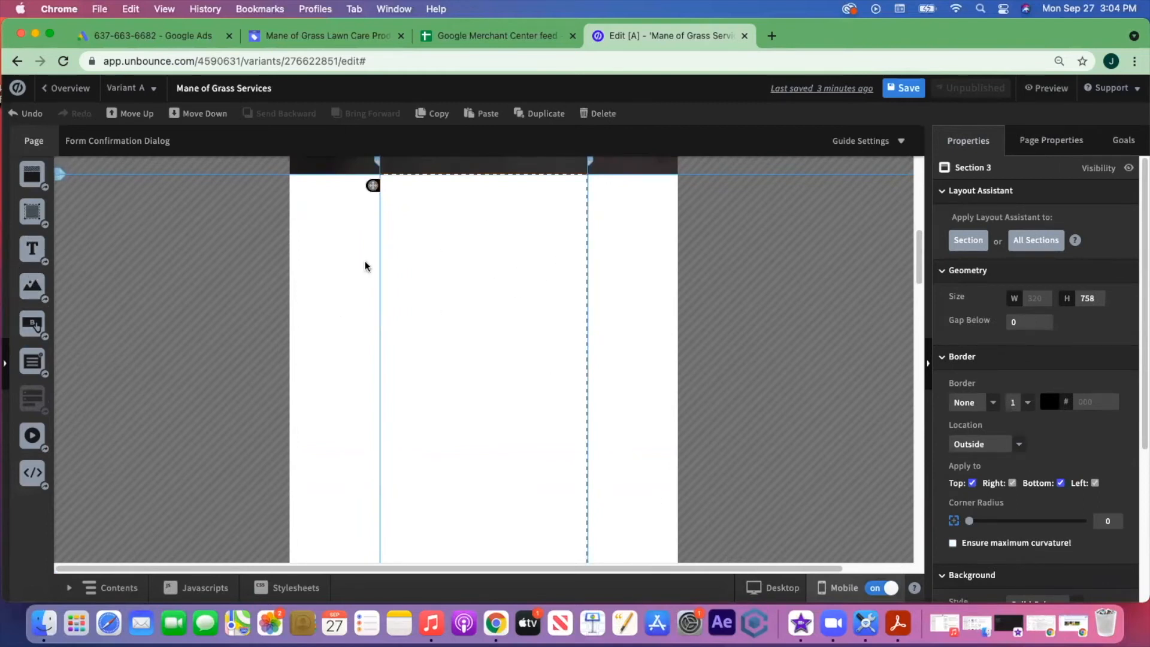
drag(34, 286, 461, 256)
click(621, 263)
click(995, 558)
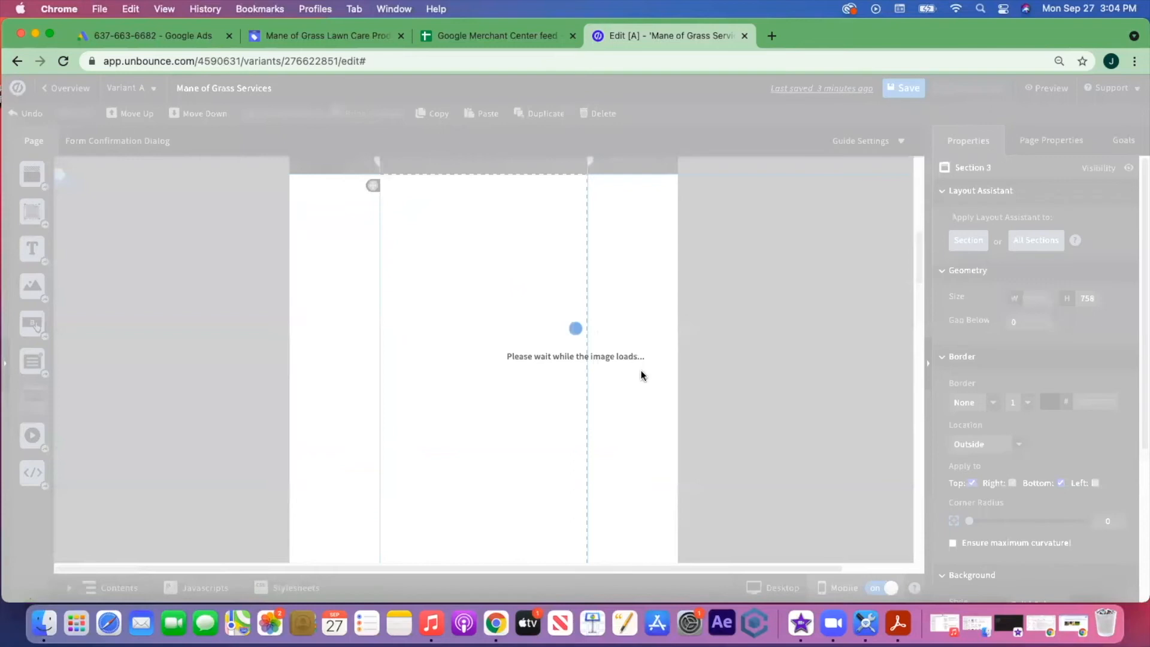
drag(484, 273, 511, 302)
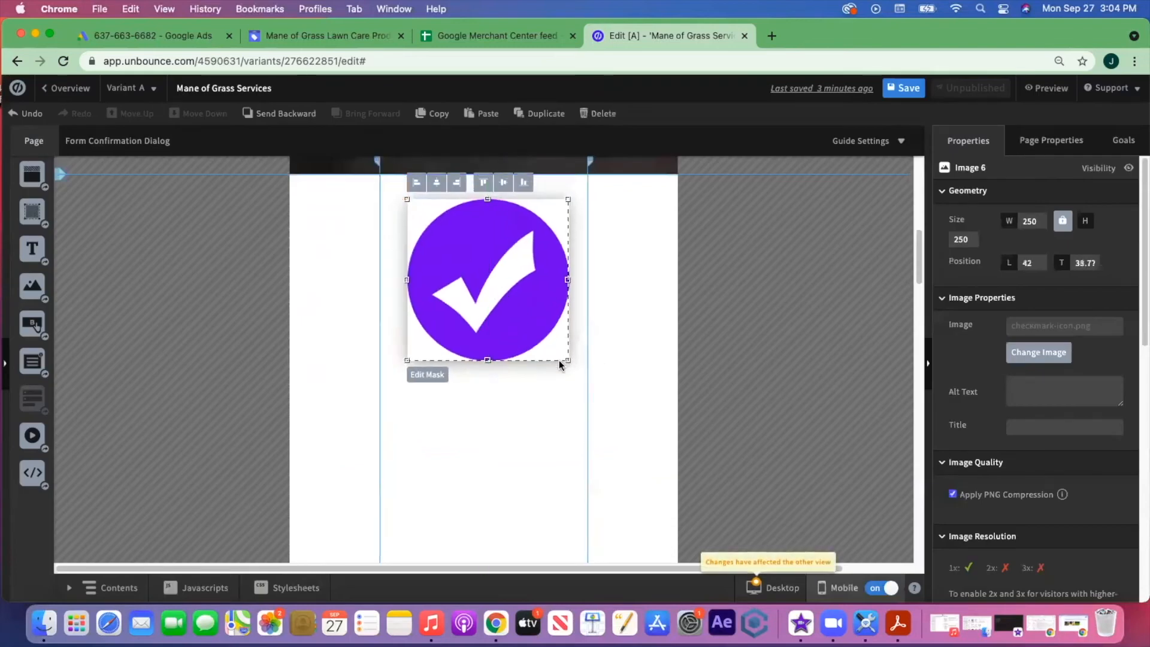
drag(567, 360, 438, 288)
drag(494, 248, 498, 244)
- Copy the checkmark icon and paste two more copies into Section 3
click(519, 327)
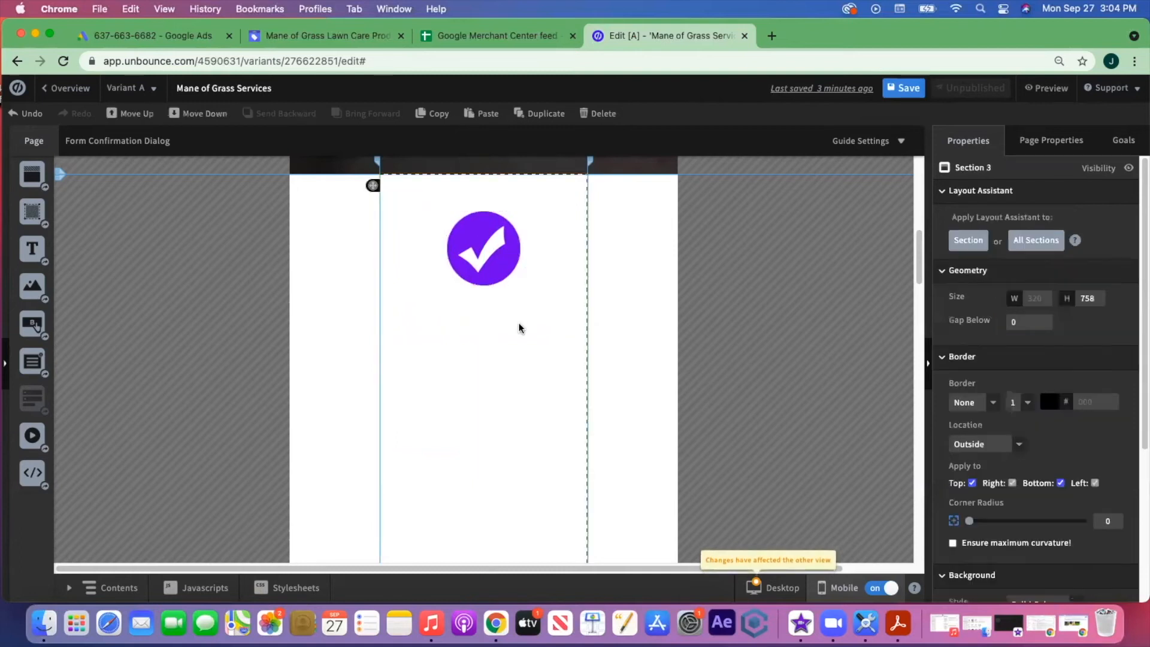
click(491, 253)
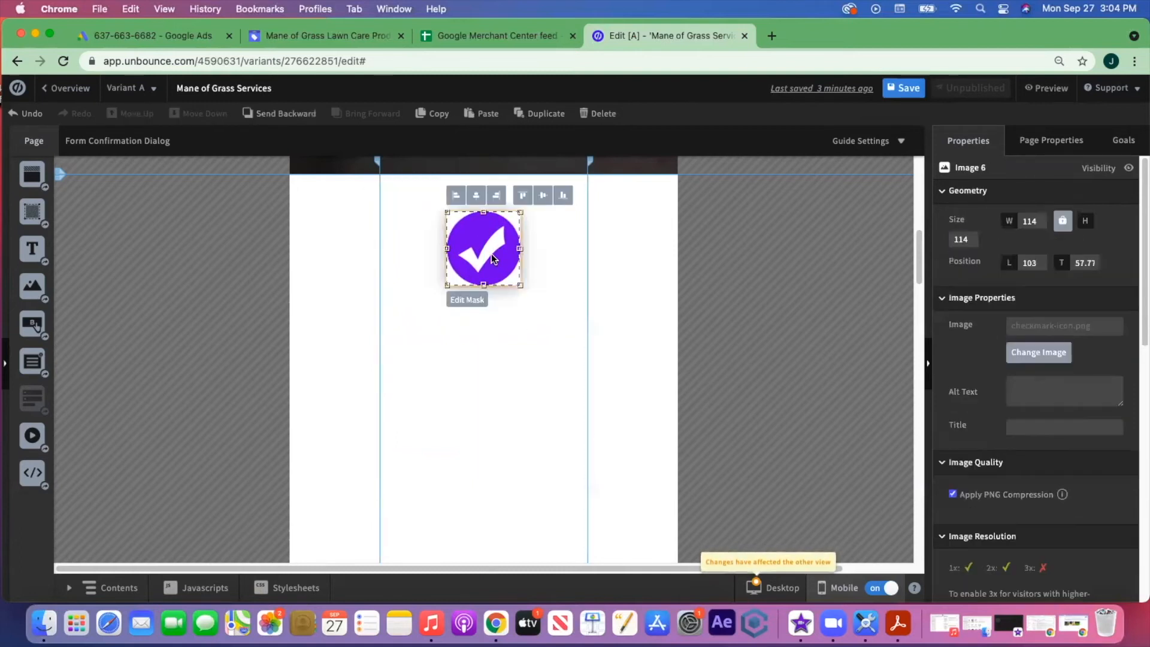
key(super+c)
key(super+v)
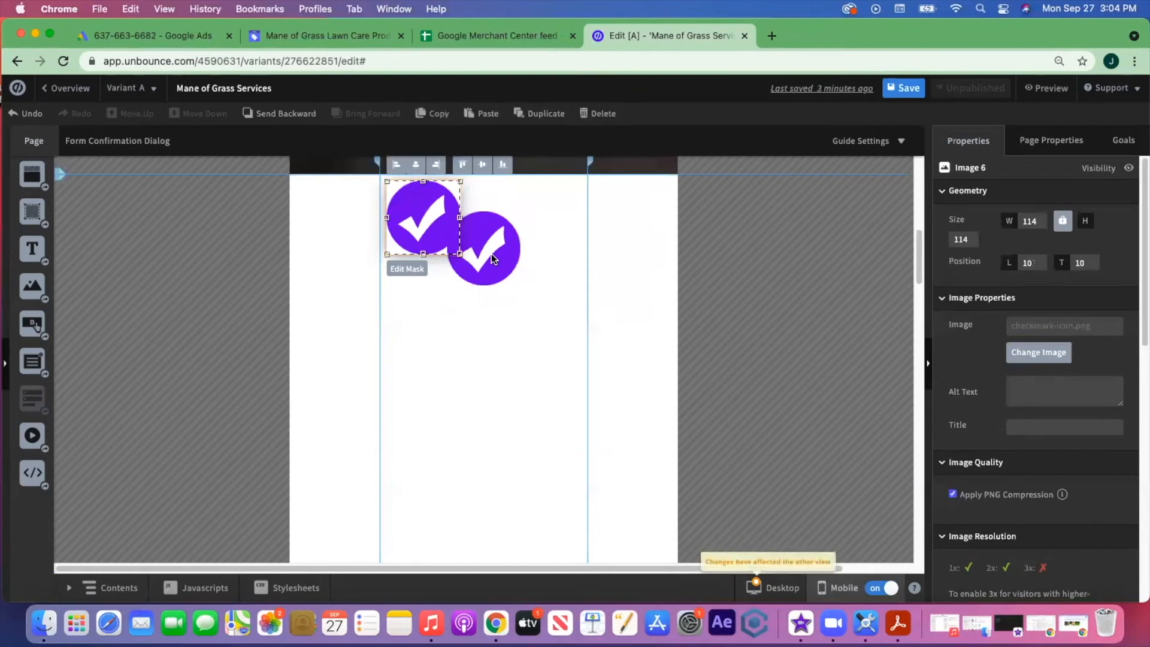
key(super+v)
- Stack the three checkmarks vertically, extending Section 3 downward to fit them
drag(436, 215, 490, 454)
scroll(546, 311, down, 1)
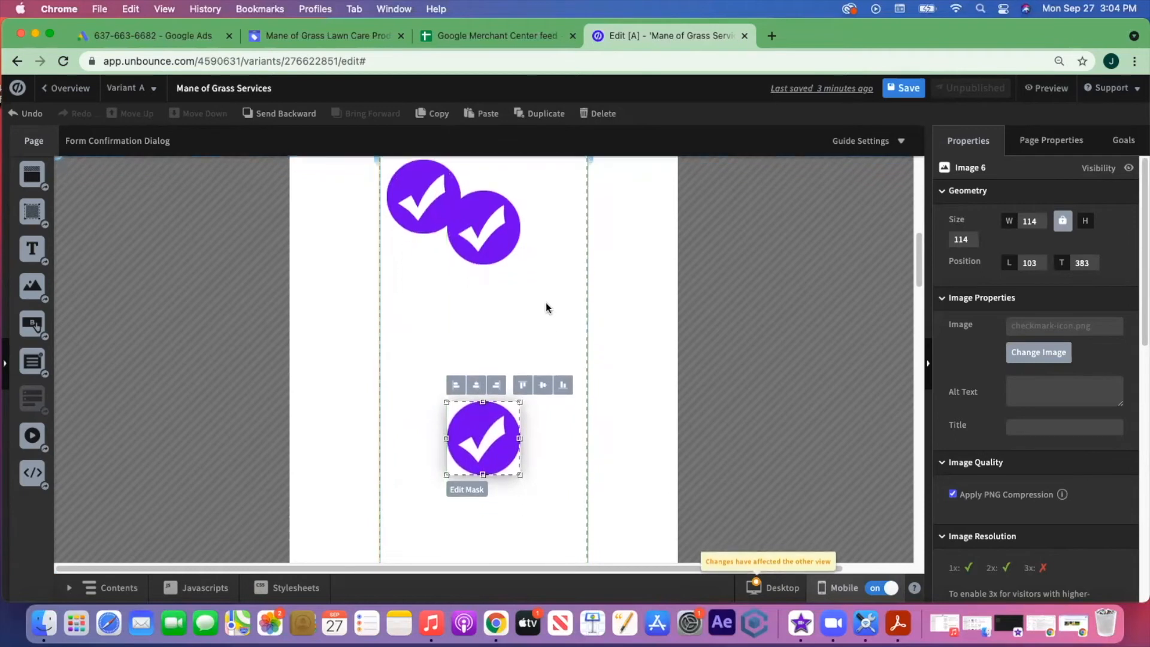
drag(423, 203, 455, 503)
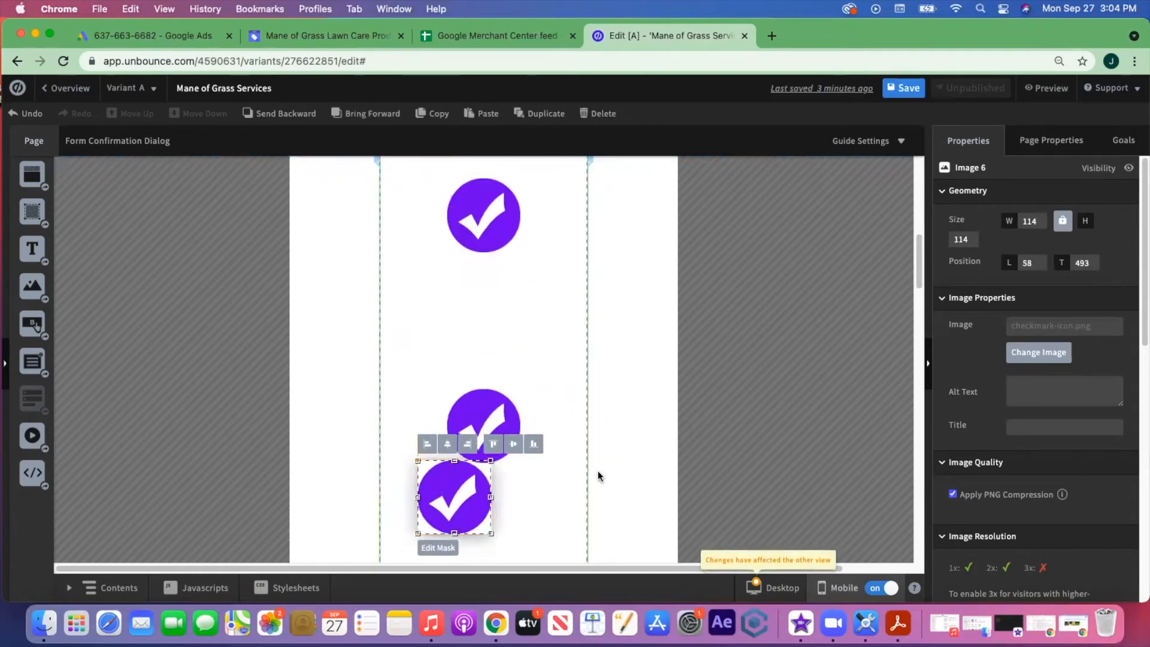
scroll(593, 467, down, 5)
click(505, 311)
drag(484, 350, 484, 489)
drag(465, 242, 487, 358)
scroll(554, 374, up, 1)
scroll(552, 369, up, 3)
scroll(552, 369, down, 2)
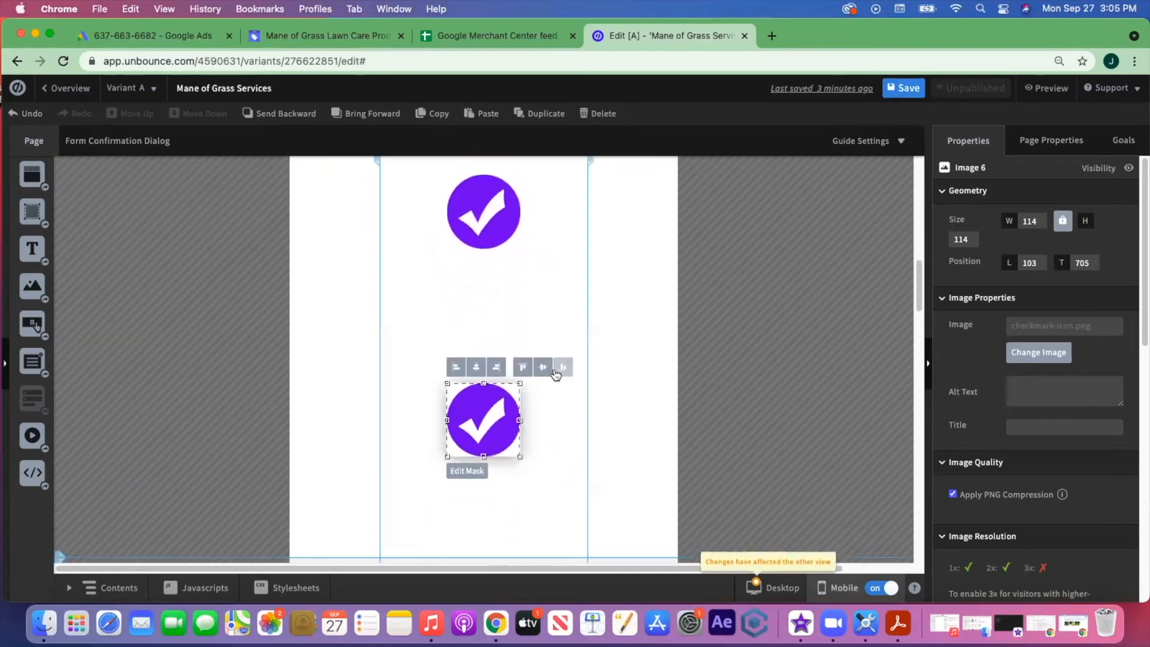
click(774, 589)
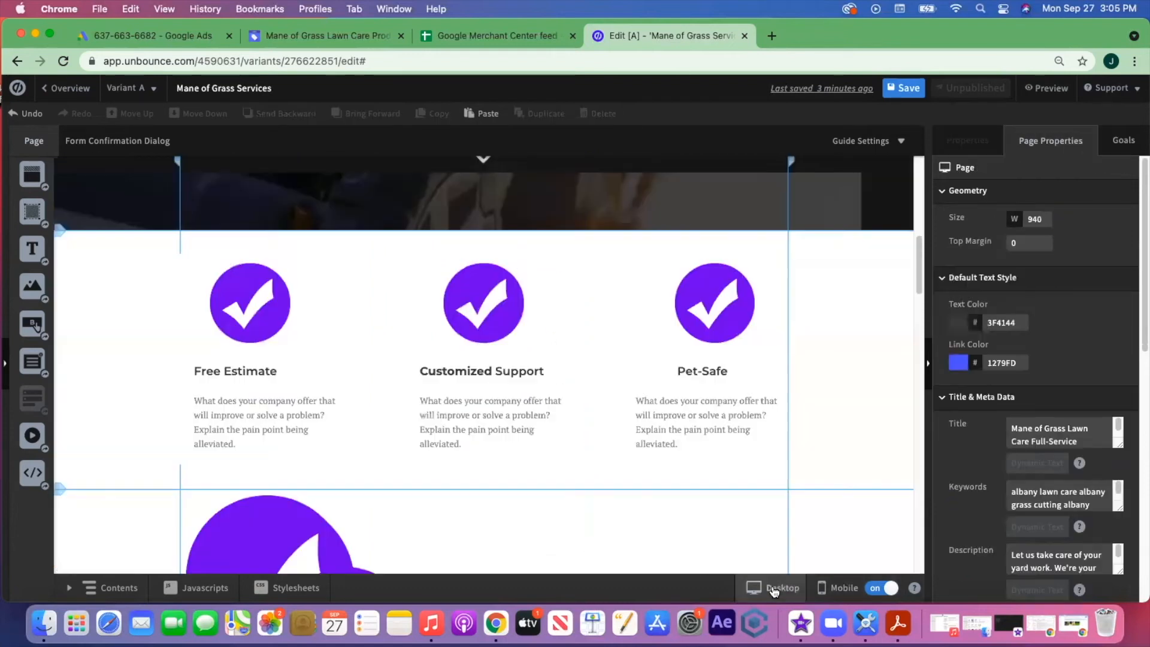
- Copy the Free Estimate heading and paragraph into mobile Section 3 under the first checkmark
click(251, 378)
key(super+c)
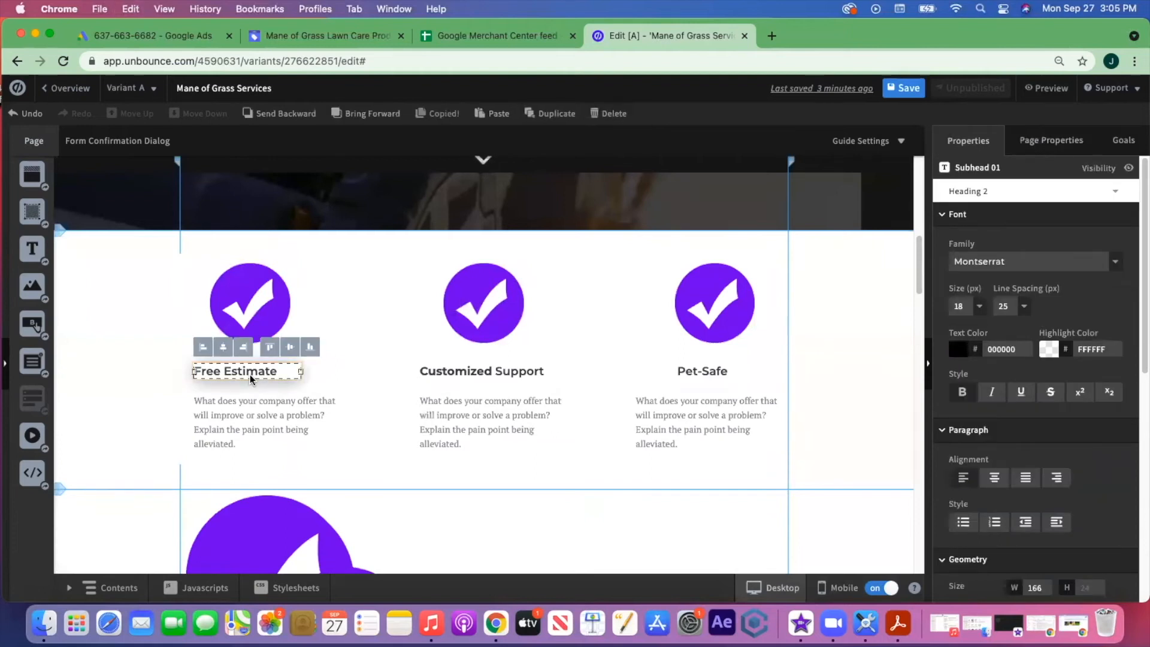
click(833, 589)
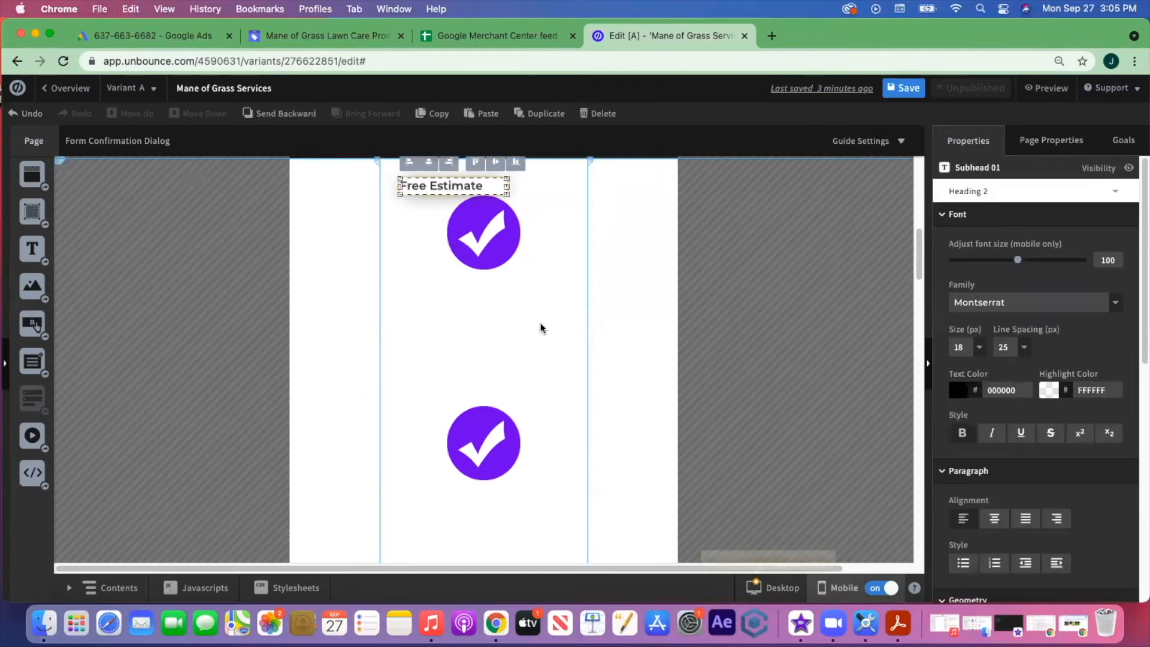
drag(440, 189, 469, 293)
click(789, 586)
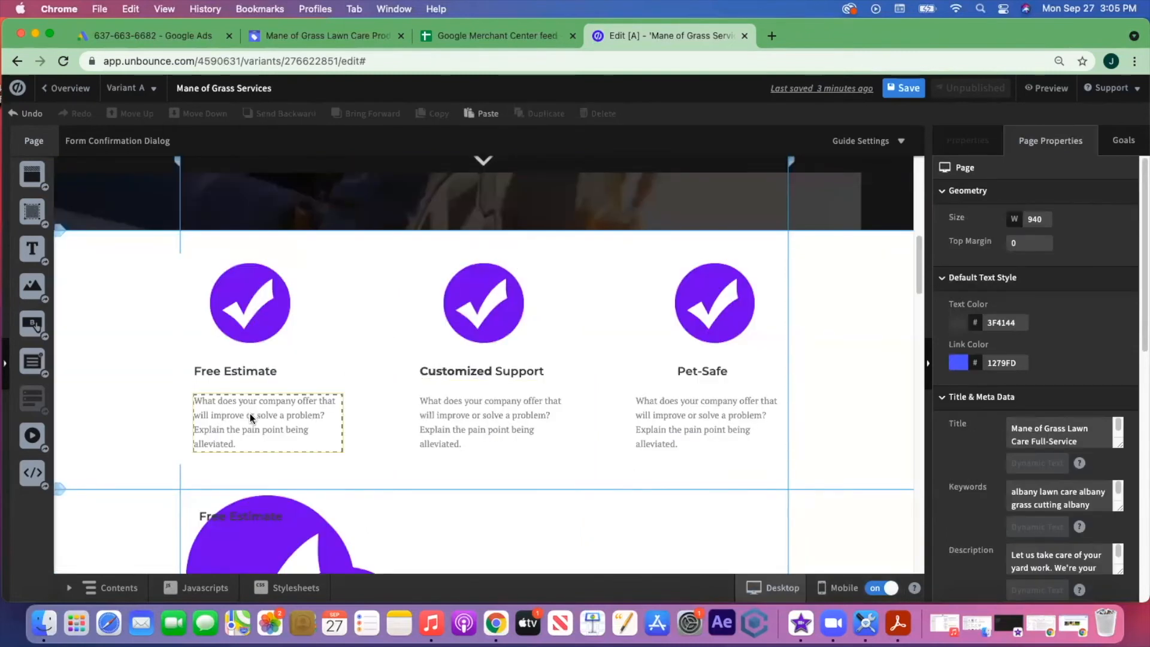
click(250, 418)
key(super+c)
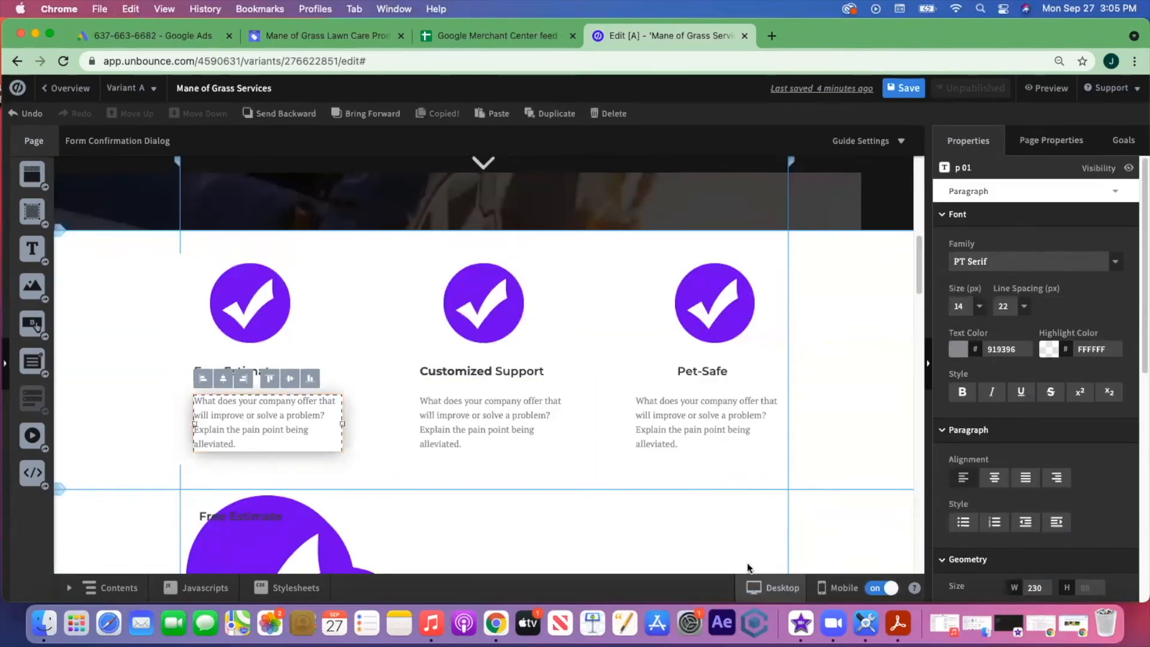
click(843, 590)
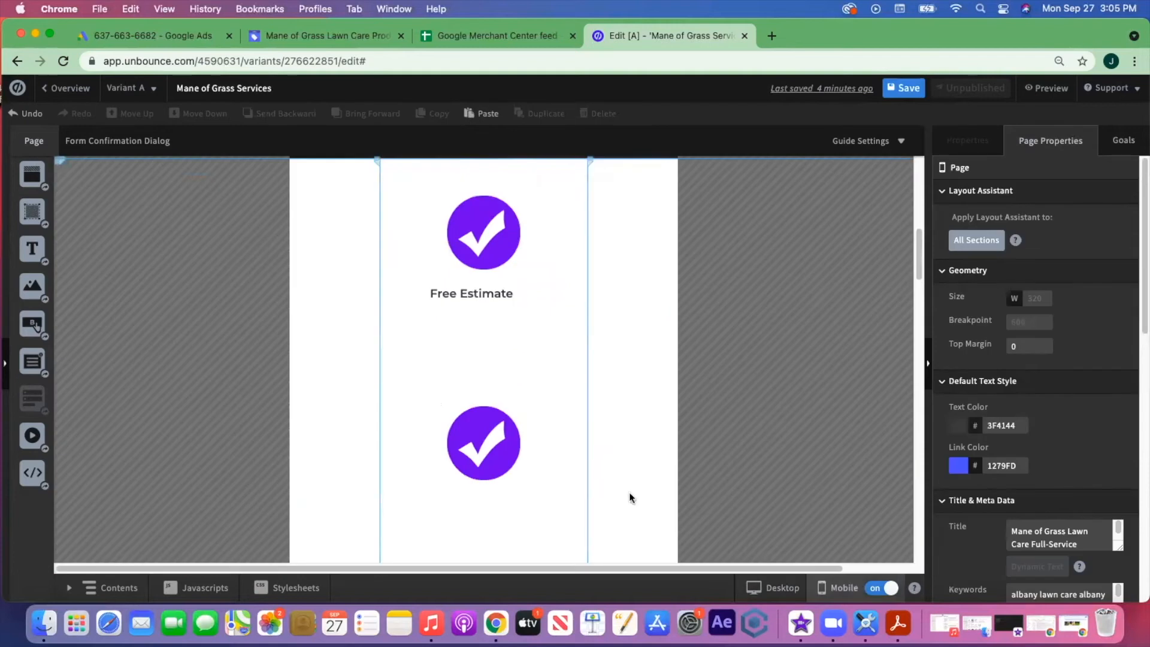
click(455, 352)
key(super+v)
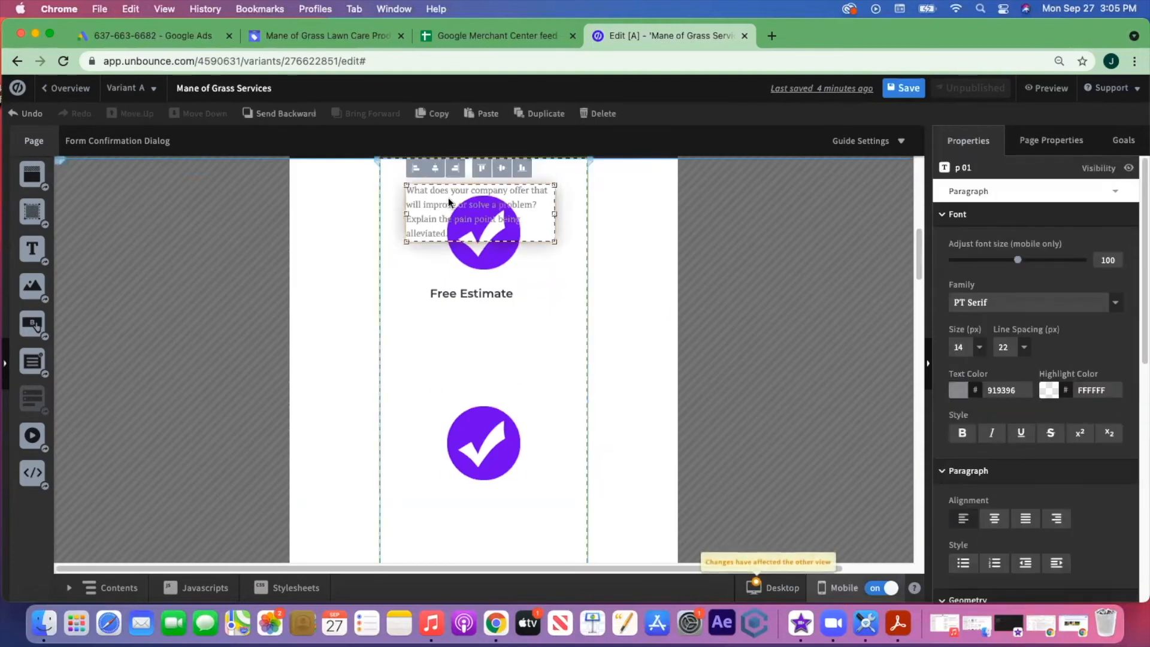
drag(424, 210, 423, 315)
scroll(552, 385, down, 3)
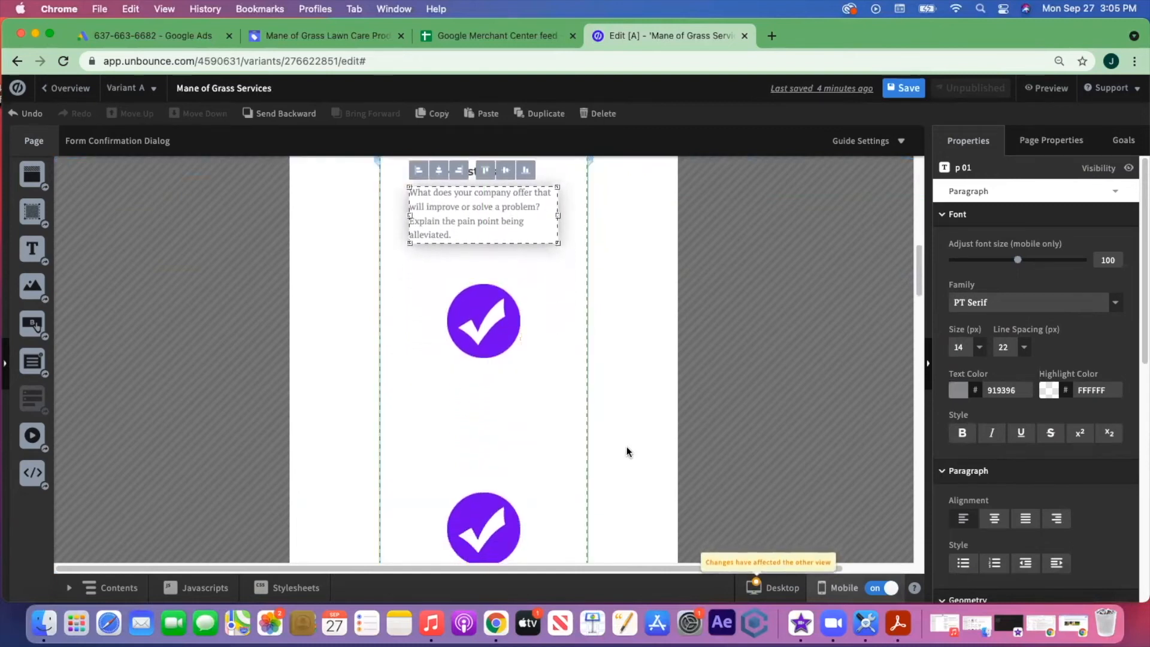
- Add the Customized Support heading and a description paragraph under the second checkmark
click(766, 589)
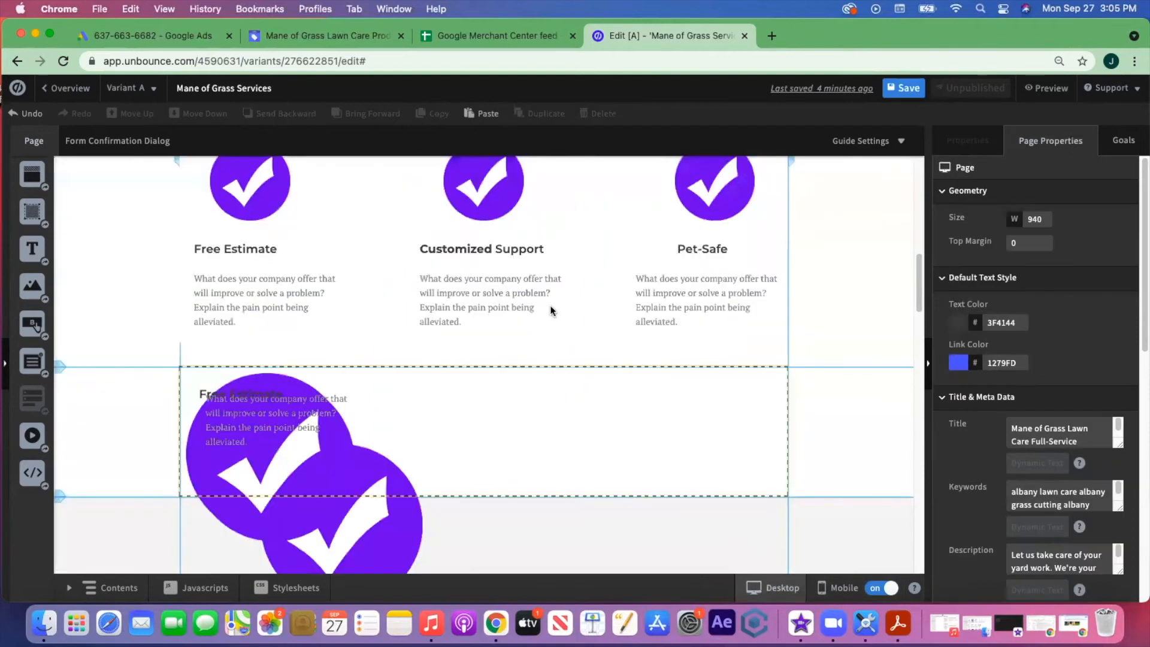
click(491, 255)
key(super+c)
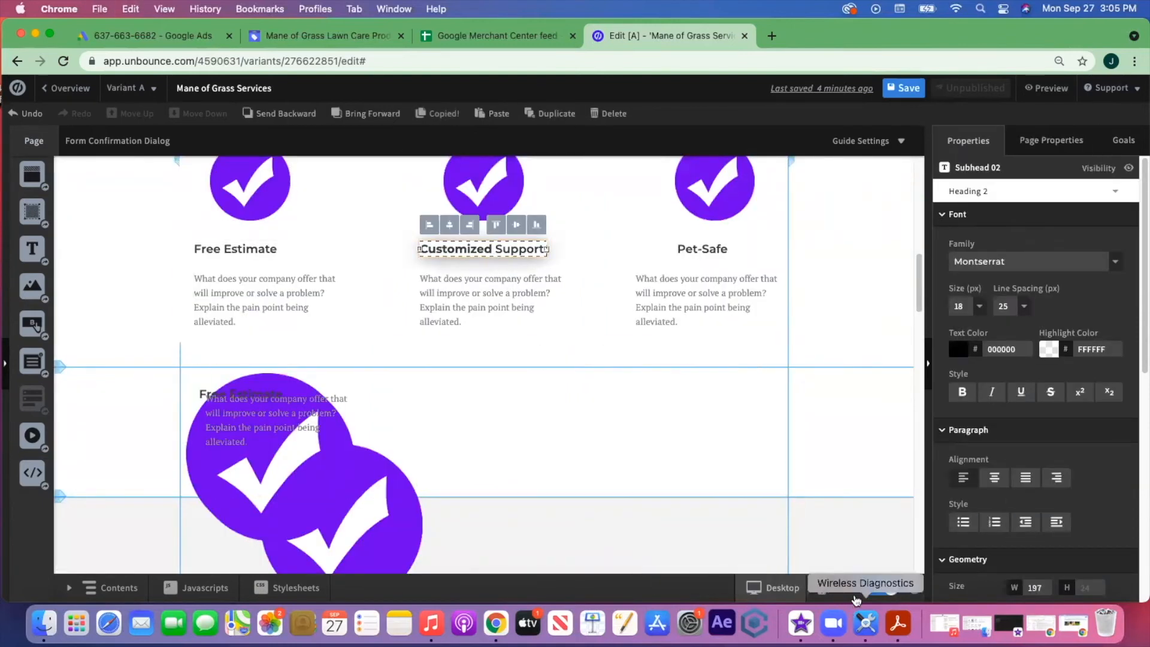
click(843, 590)
click(480, 471)
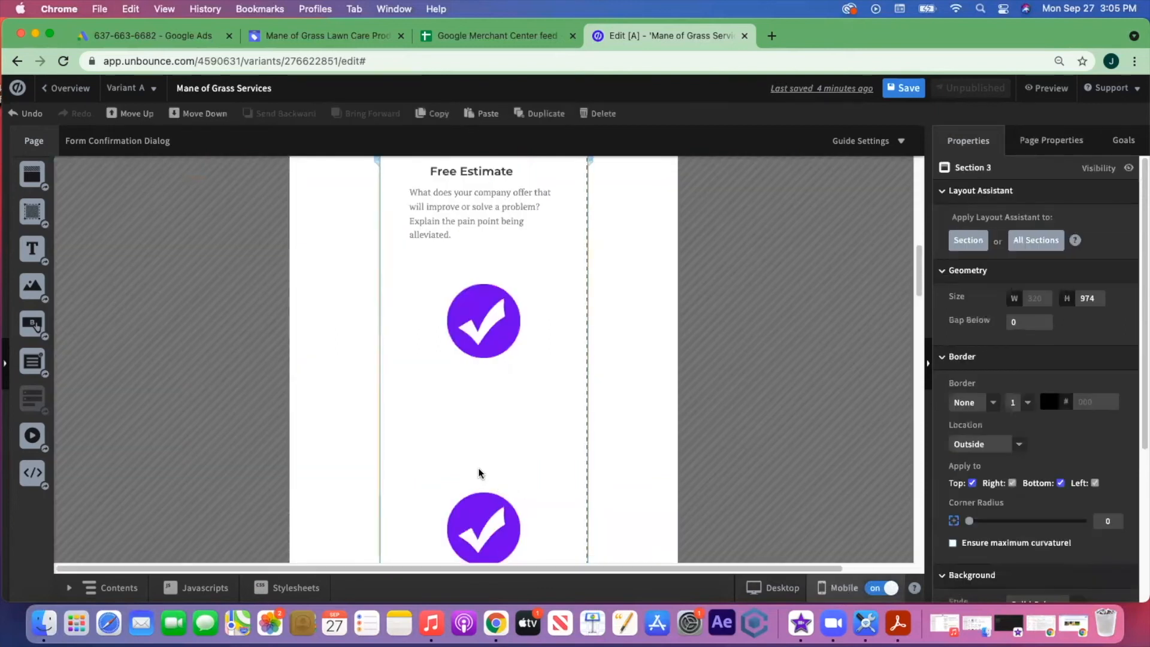
key(super+v)
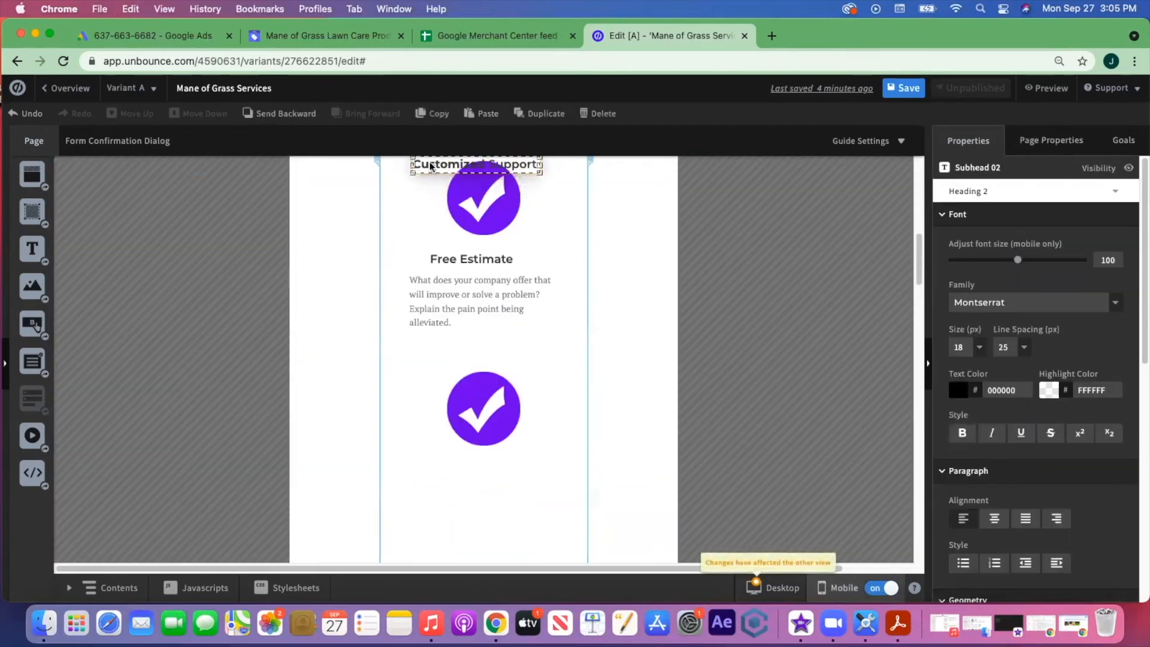
drag(448, 303, 449, 472)
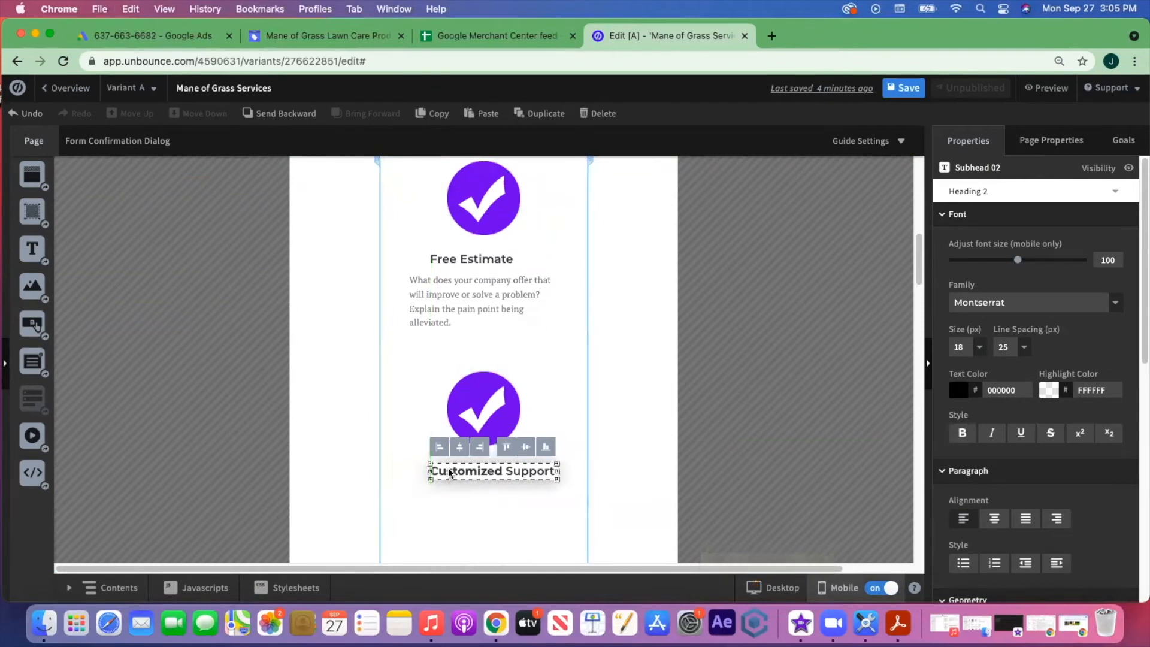
click(458, 309)
key(super+v)
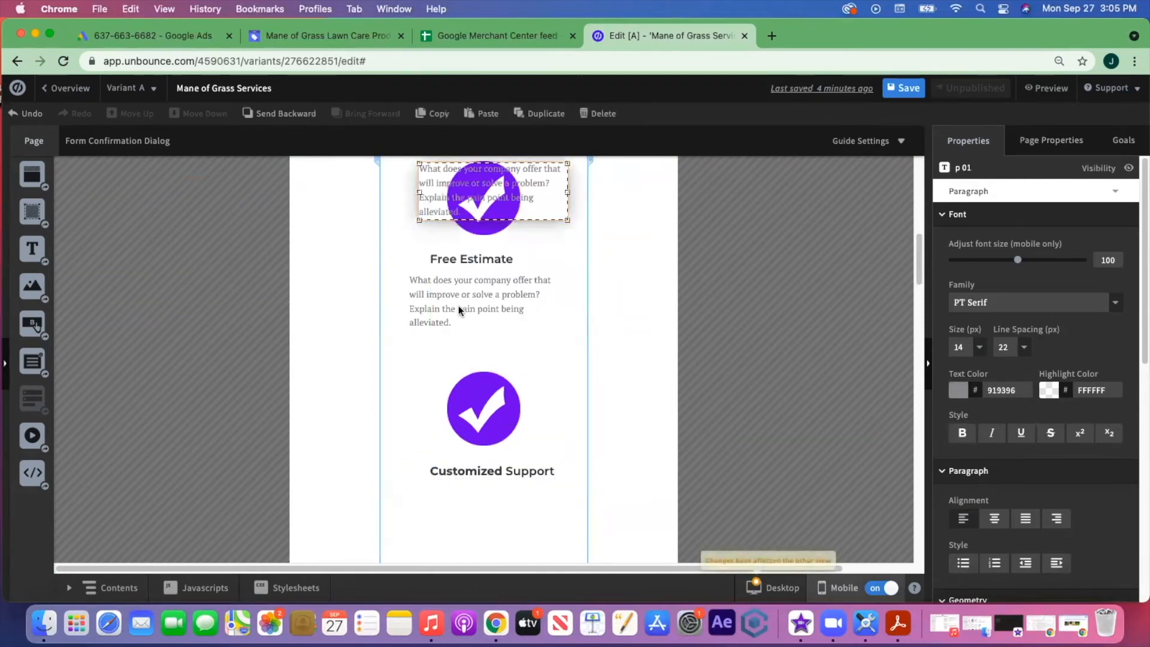
drag(434, 179, 422, 499)
scroll(542, 489, down, 5)
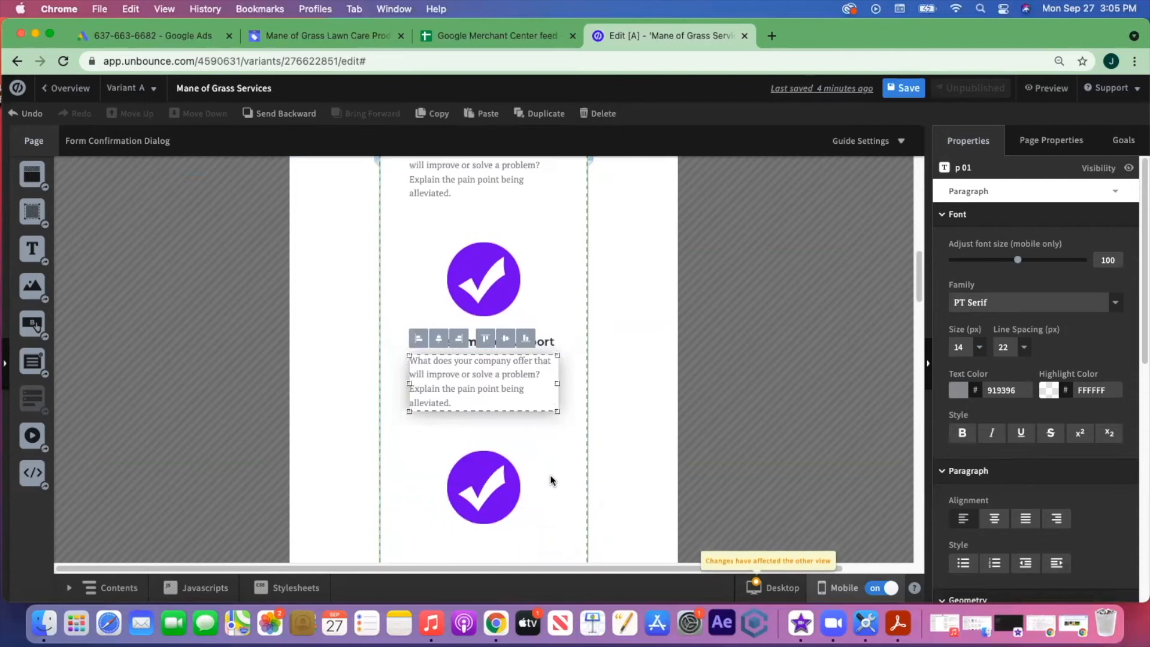
- Lengthen Section 3 to 1058 px to fit the stacked content
click(486, 471)
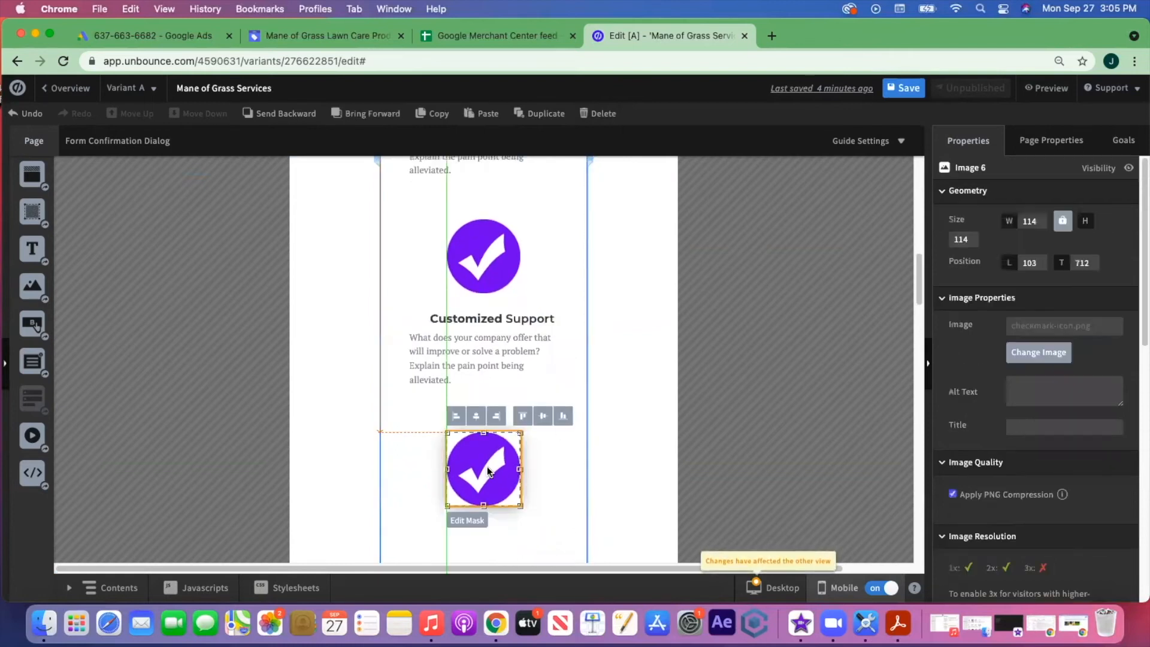
scroll(581, 451, up, 3)
scroll(582, 451, down, 6)
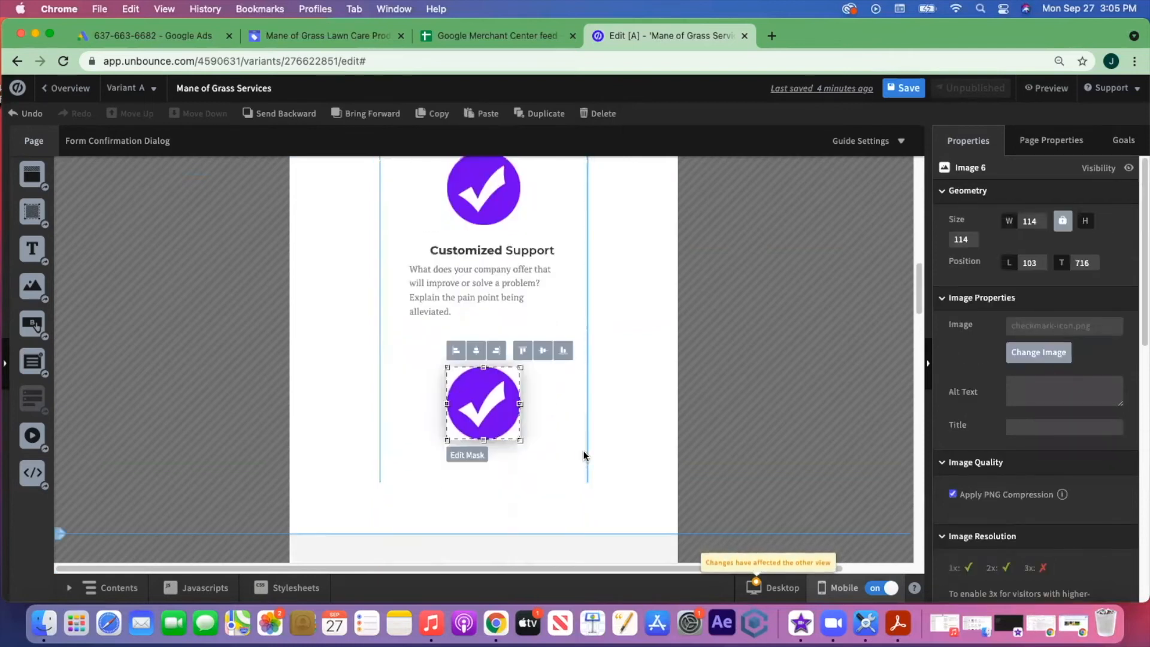
click(491, 496)
drag(483, 496, 484, 549)
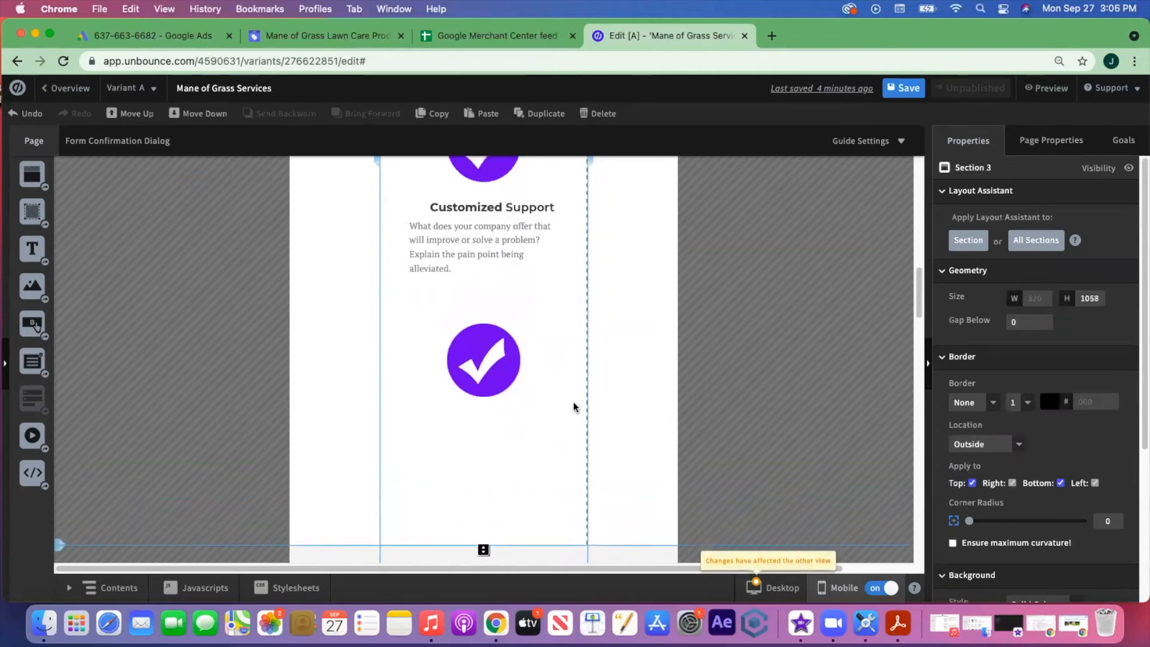
scroll(577, 404, down, 2)
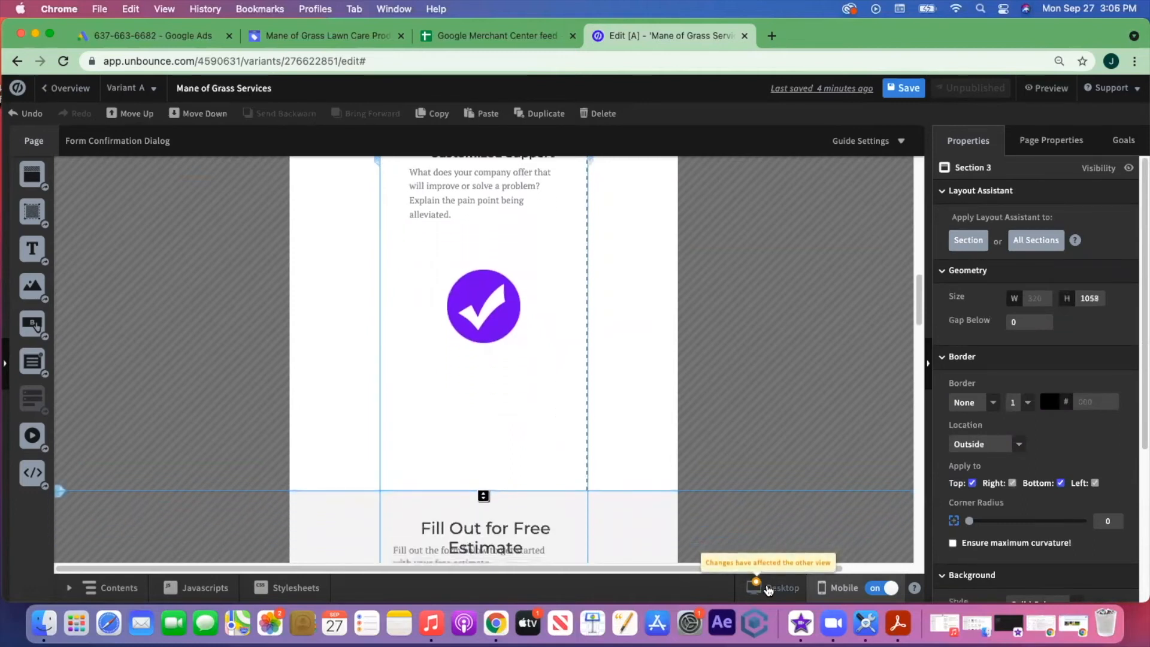
click(768, 589)
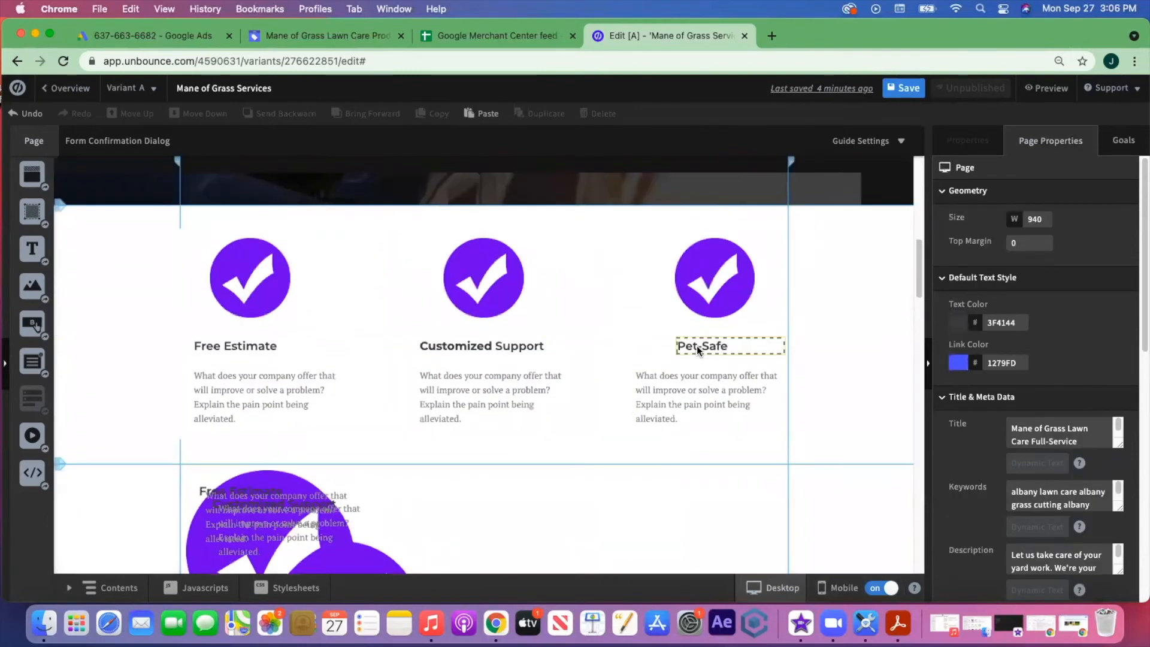
- Paste the Pet-Safe heading into mobile Section 3 beneath the third checkmark
click(697, 347)
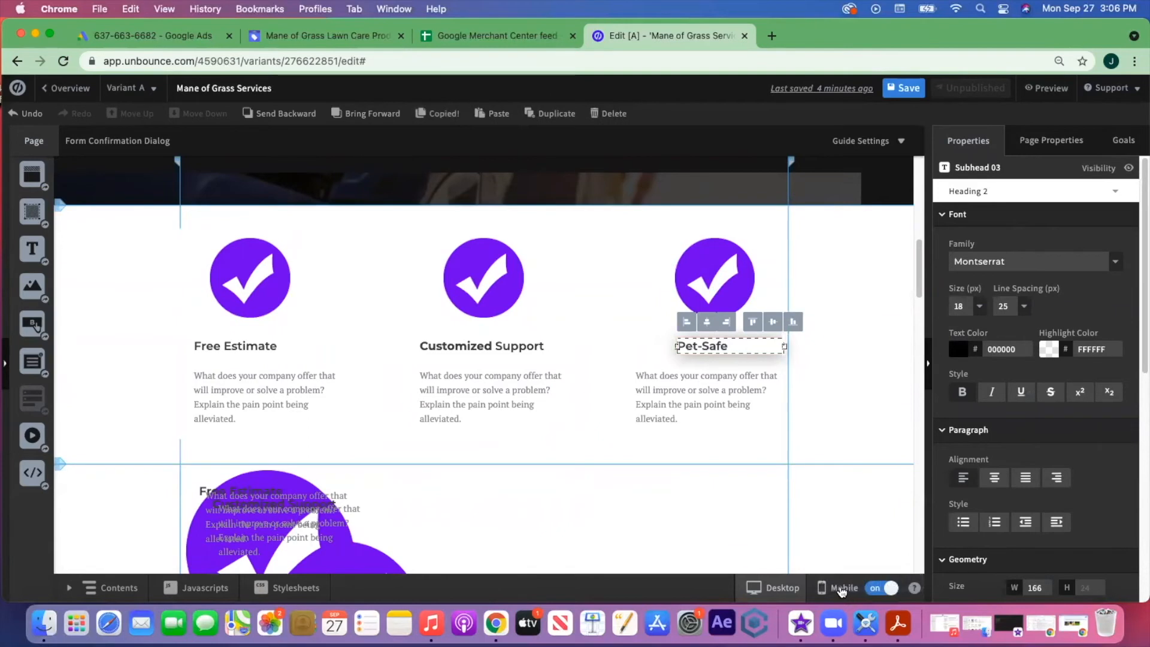
click(812, 581)
scroll(516, 436, down, 5)
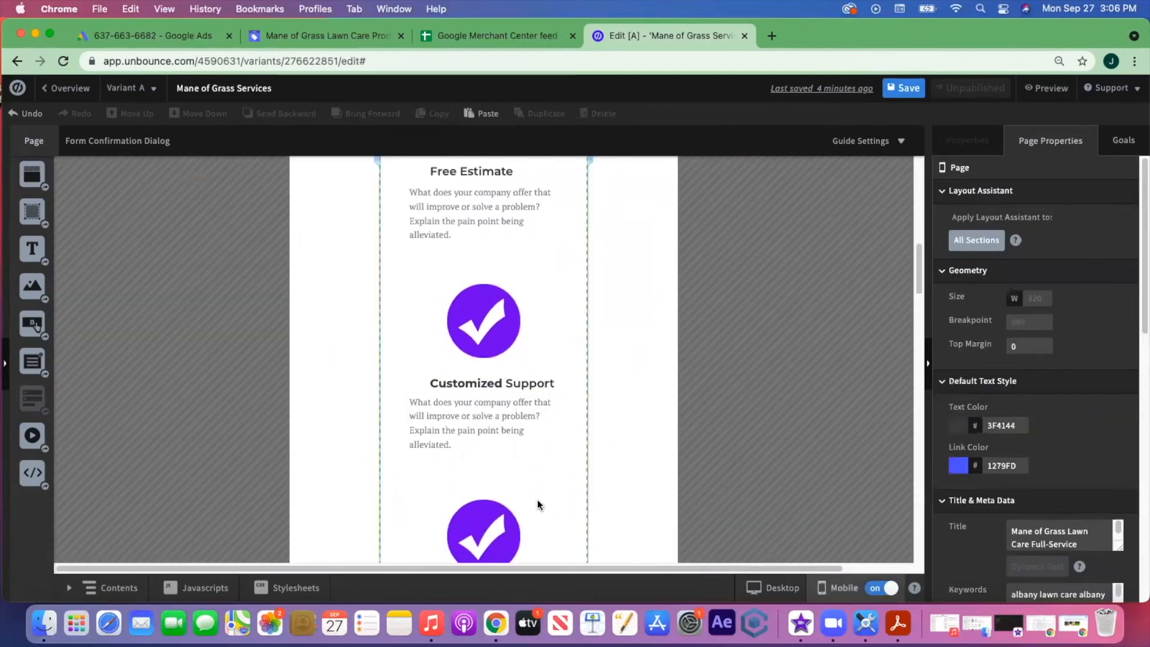
click(538, 500)
key(super+v)
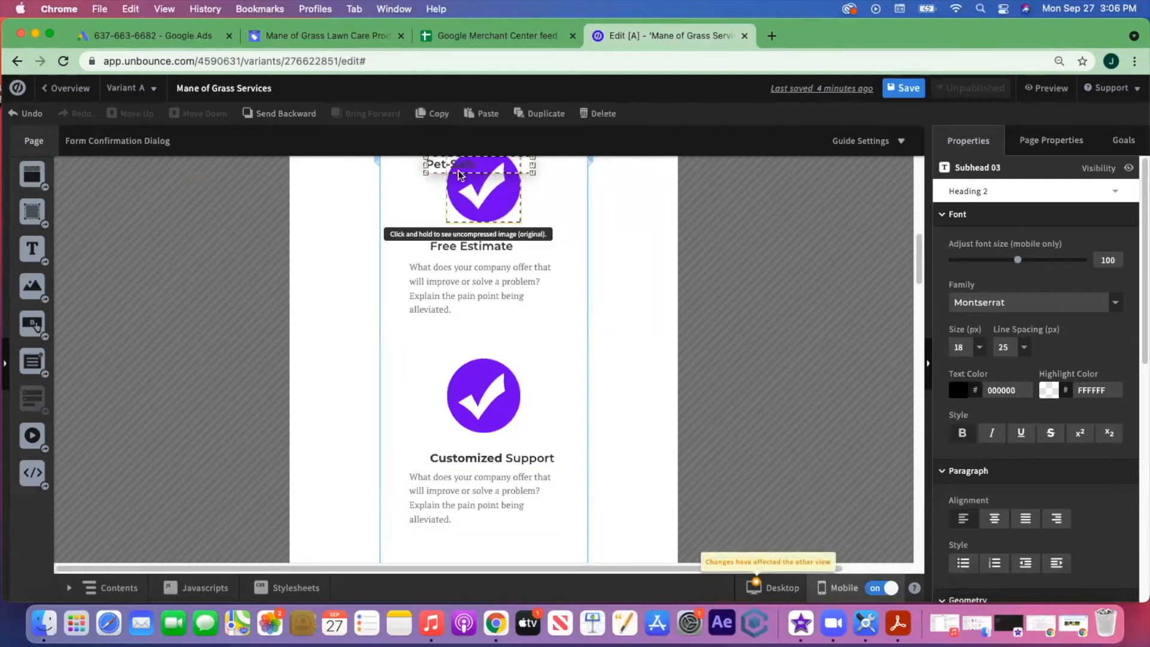
drag(445, 166, 451, 482)
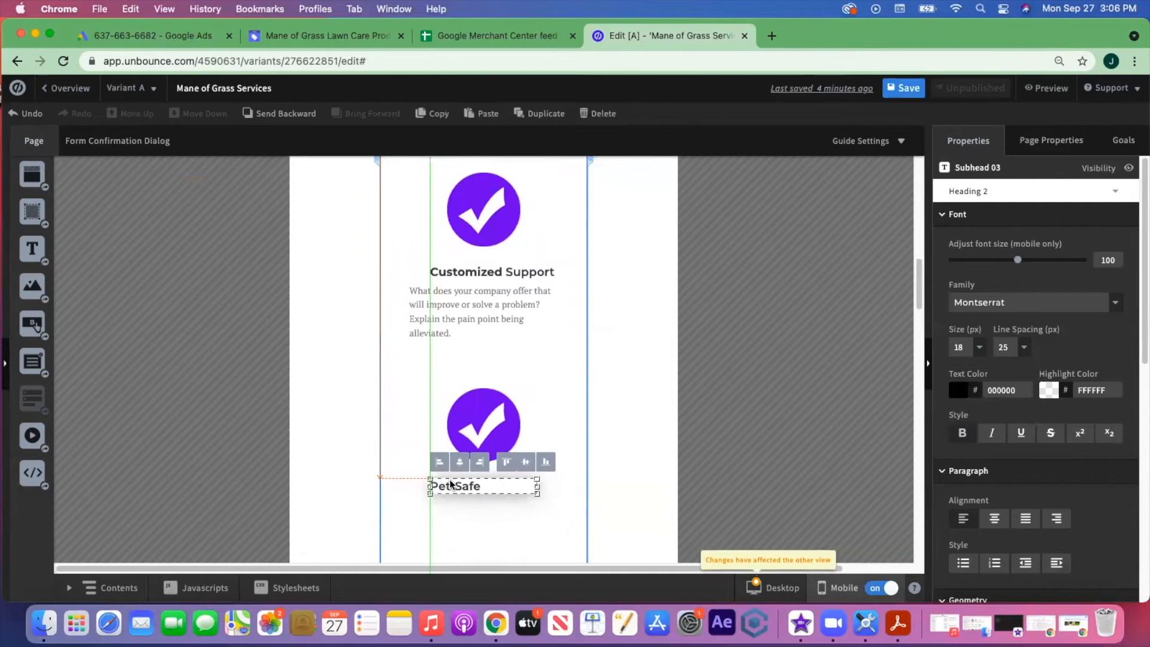
click(532, 520)
- Centre the Free Estimate and Customized Support headings under their checkmarks
scroll(561, 490, up, 4)
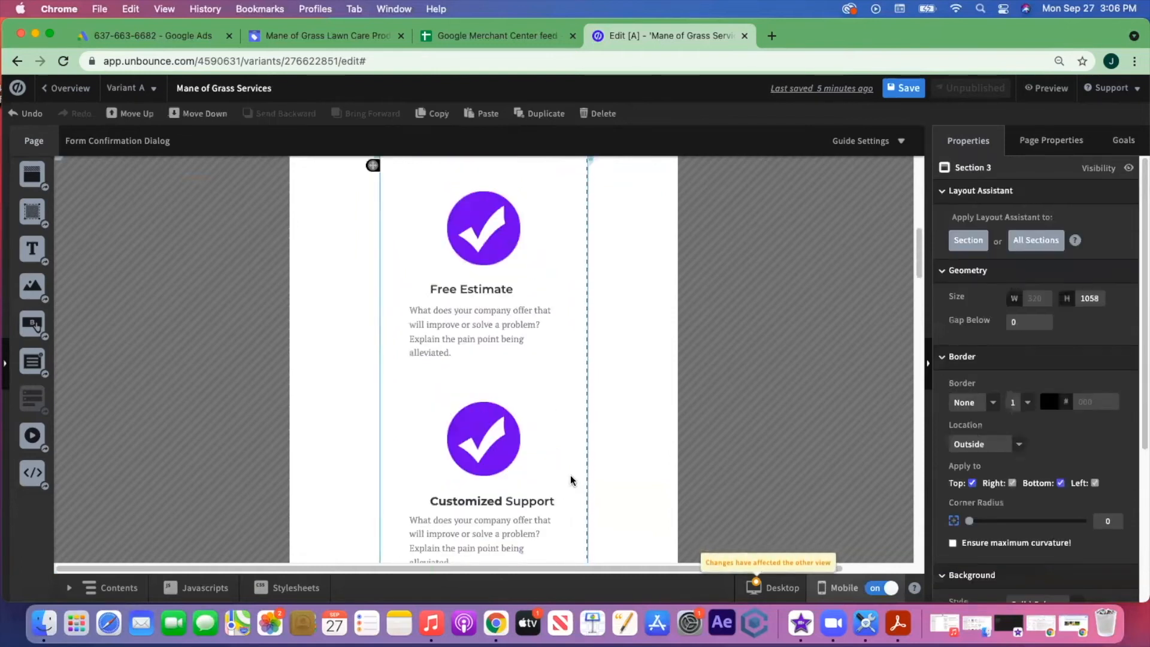
click(494, 275)
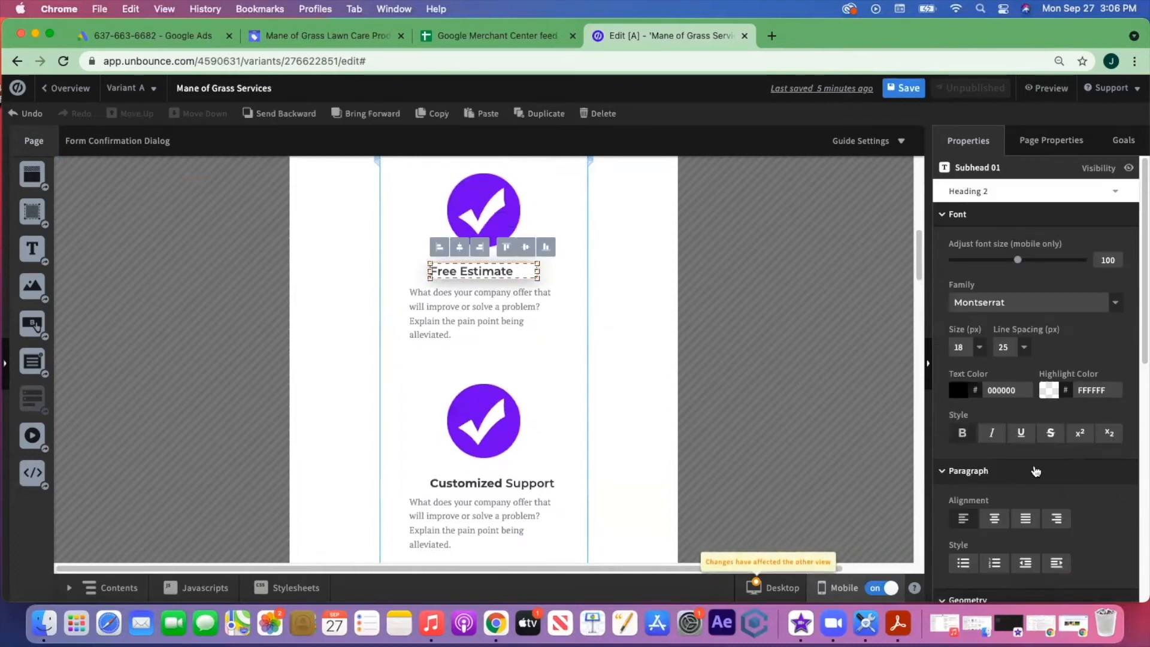
scroll(566, 379, down, 3)
click(553, 369)
scroll(567, 379, up, 1)
drag(537, 386, 525, 384)
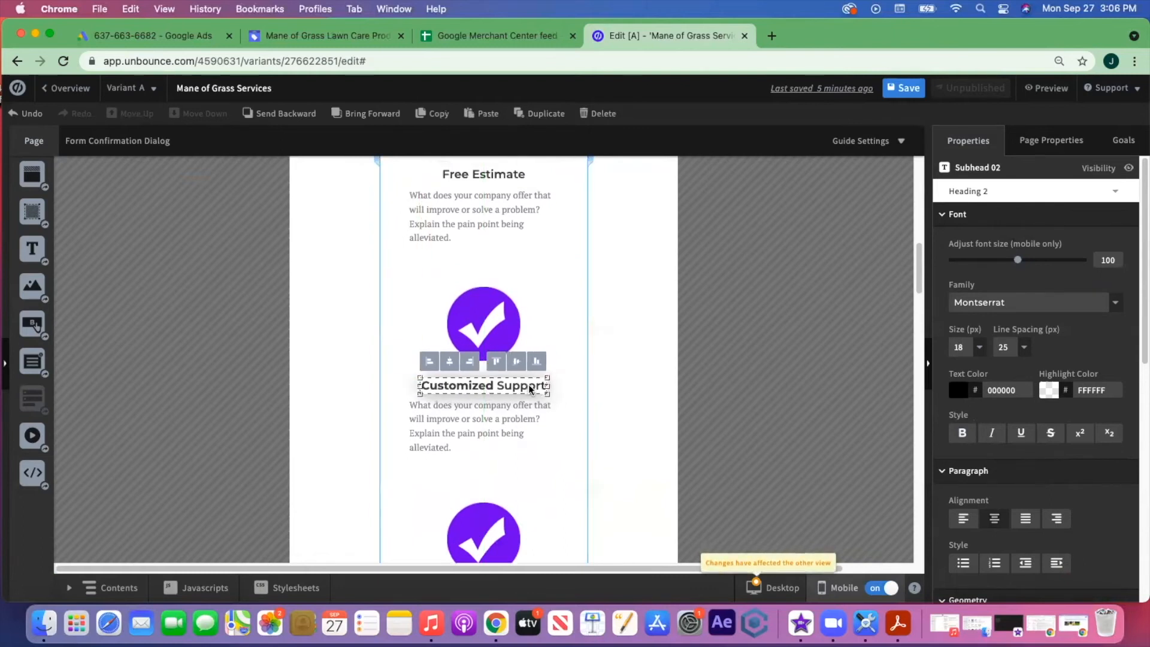
scroll(528, 383, up, 3)
mouse_move(485, 288)
mouse_down()
mouse_move(471, 287)
mouse_move(485, 288)
mouse_up()
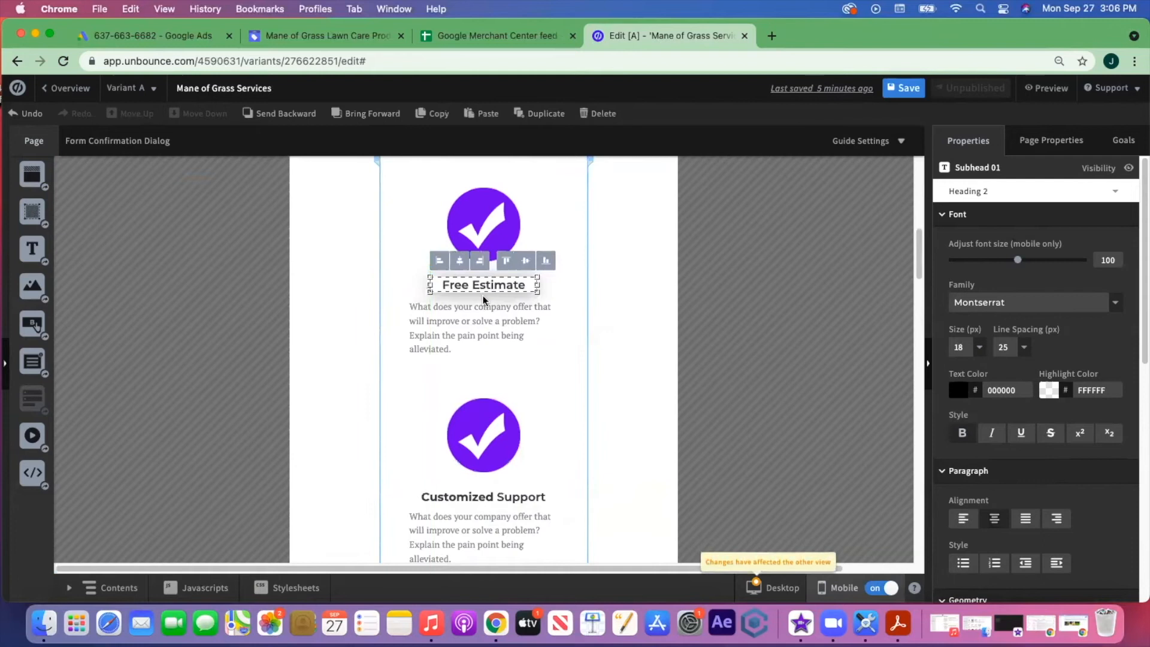
click(564, 388)
scroll(562, 390, down, 10)
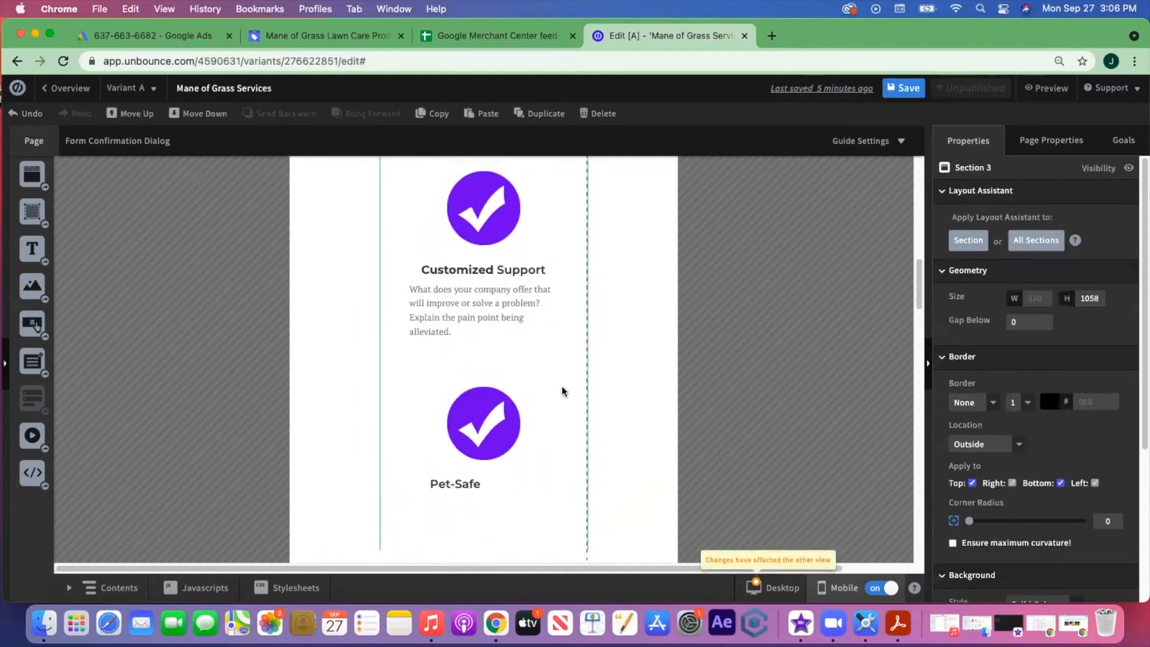
scroll(539, 377, down, 2)
click(490, 358)
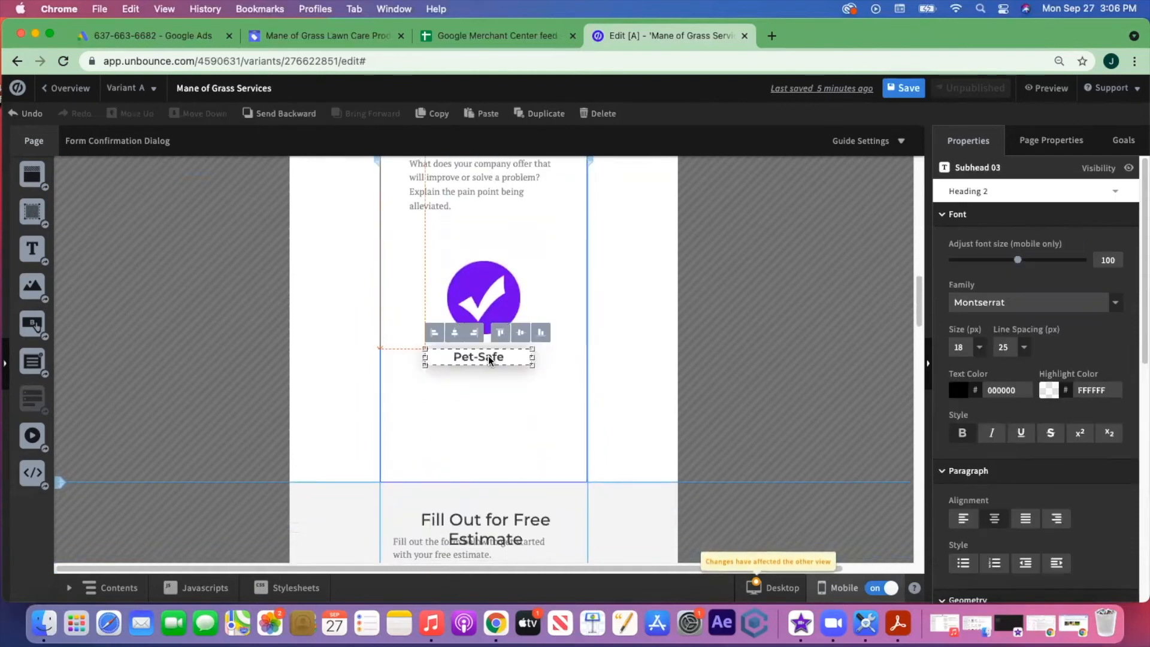
- Duplicate the Customized Support paragraph and place the copy under the Pet-Safe heading
scroll(548, 251, up, 4)
click(478, 289)
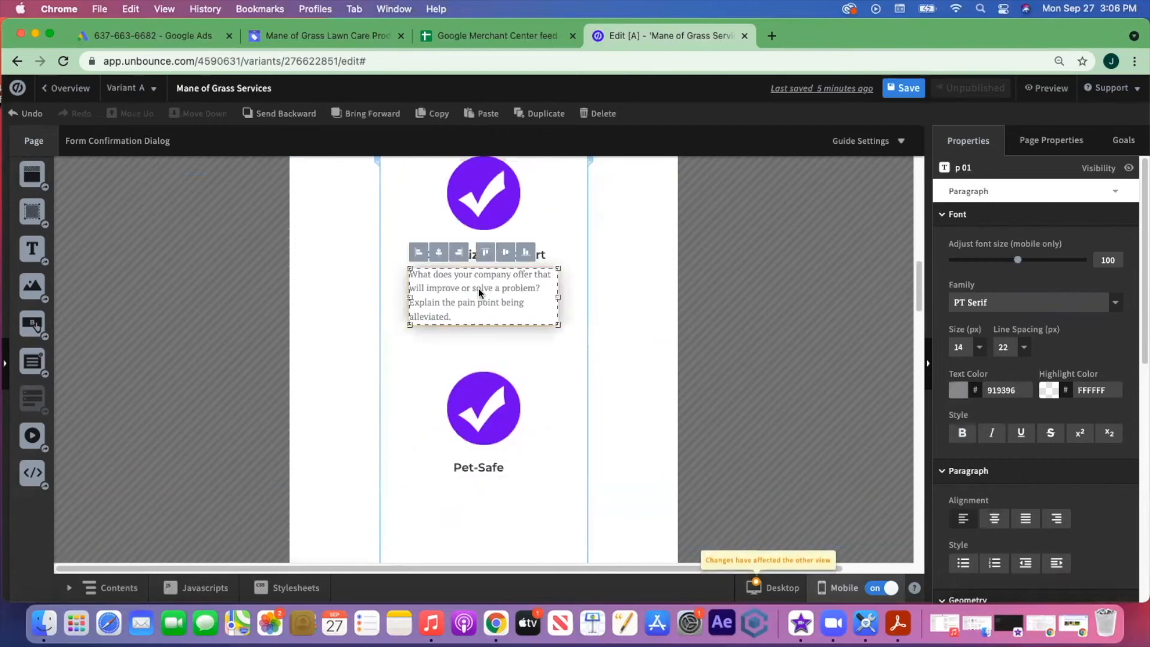
key(super+c)
key(super+v)
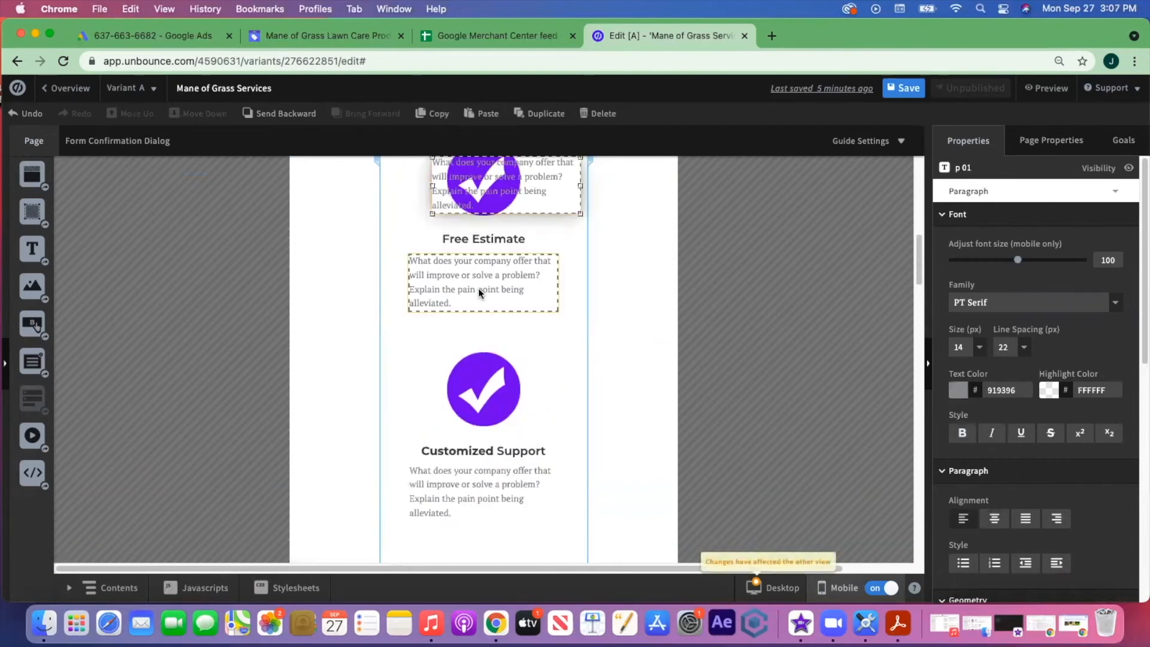
drag(545, 198, 509, 482)
scroll(509, 484, down, 8)
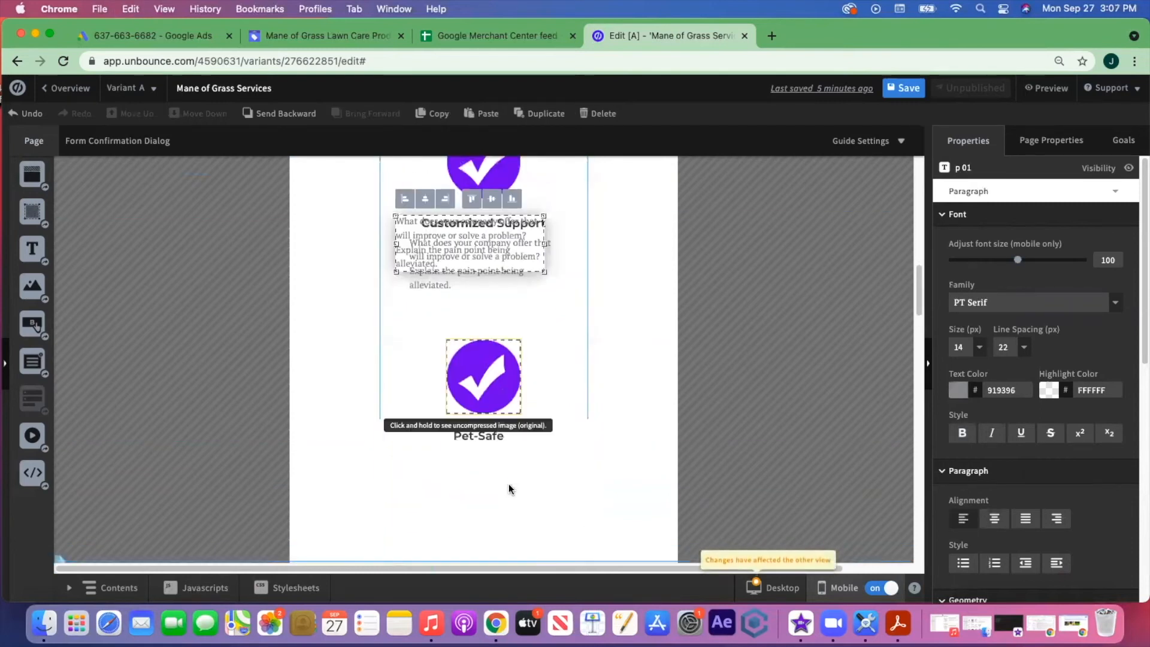
drag(484, 255, 498, 493)
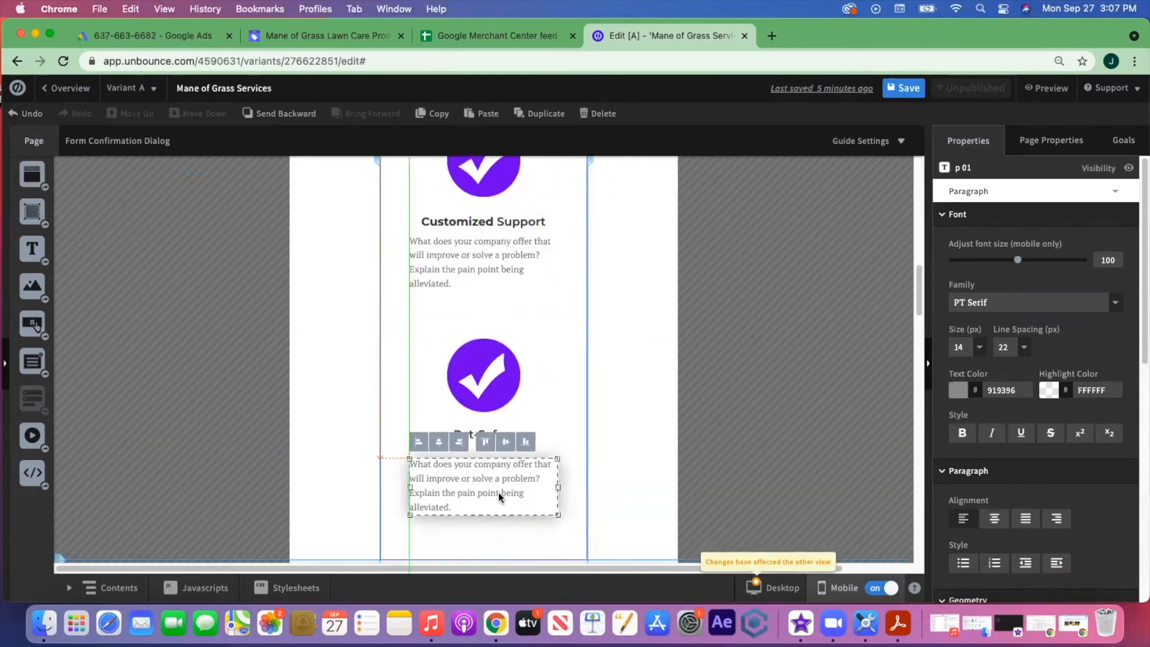
scroll(568, 391, up, 9)
scroll(568, 390, down, 8)
scroll(552, 379, down, 4)
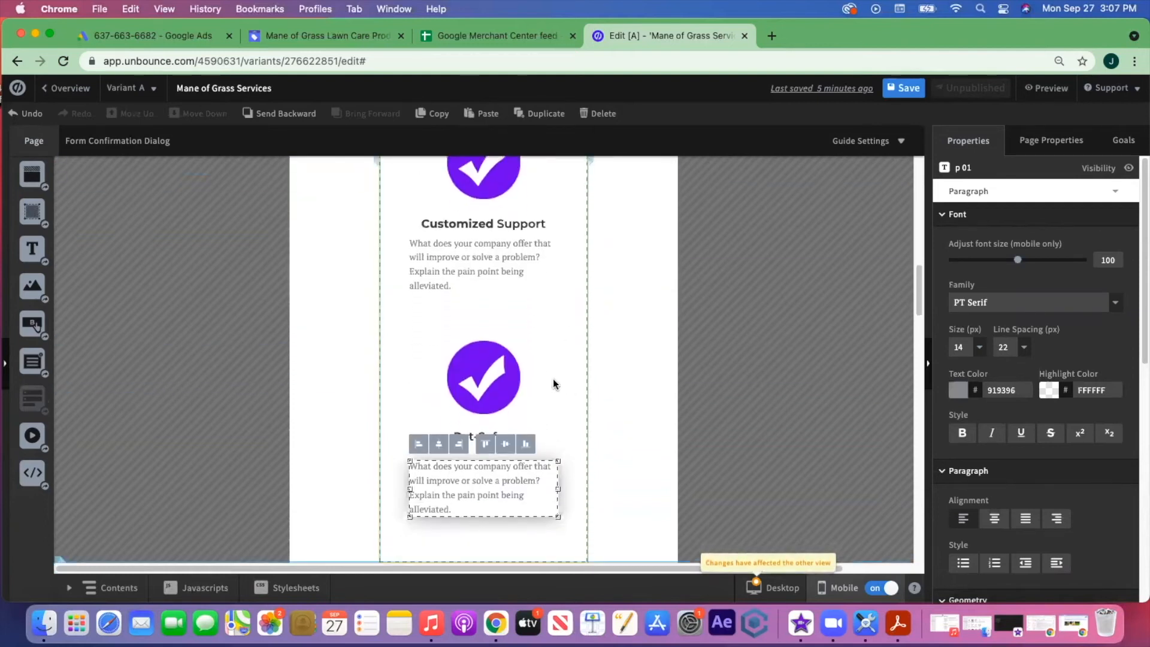
scroll(552, 379, up, 3)
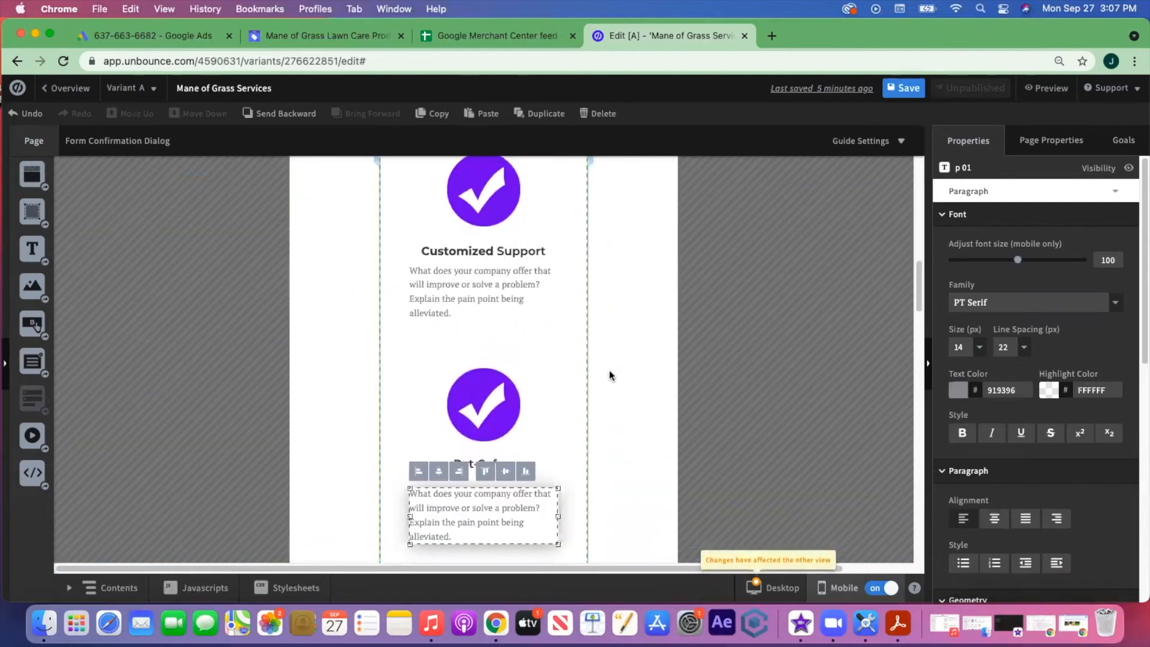
- Nudge the Pet-Safe description up slightly and check its alignment
click(569, 386)
scroll(569, 386, up, 15)
scroll(570, 386, down, 20)
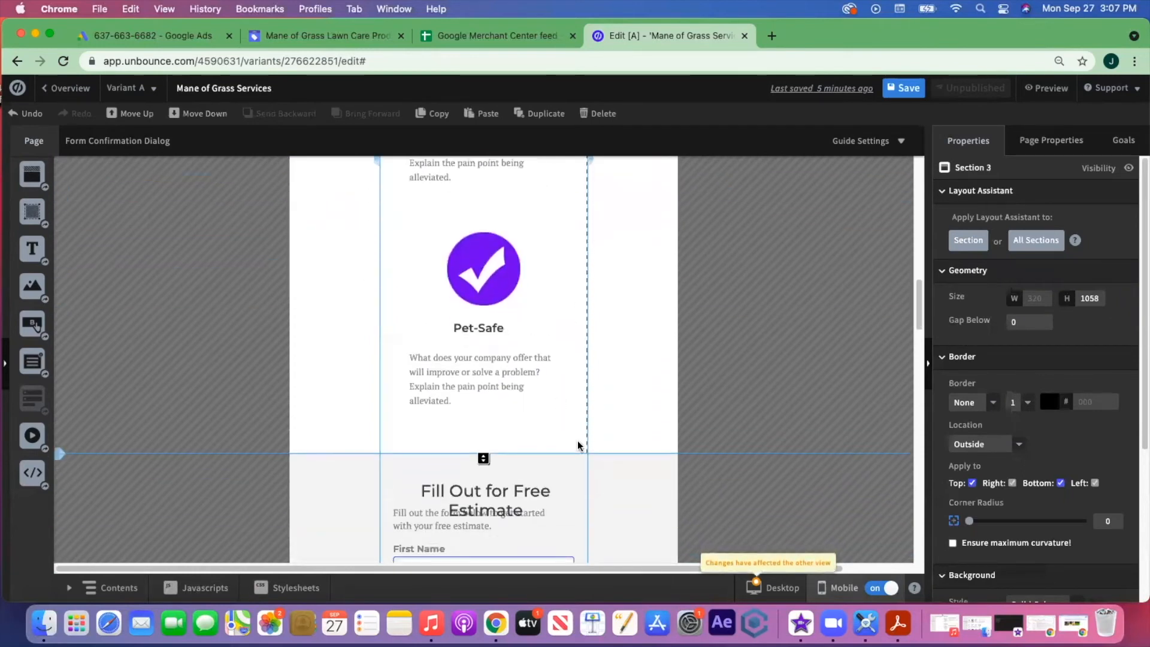
scroll(575, 430, up, 4)
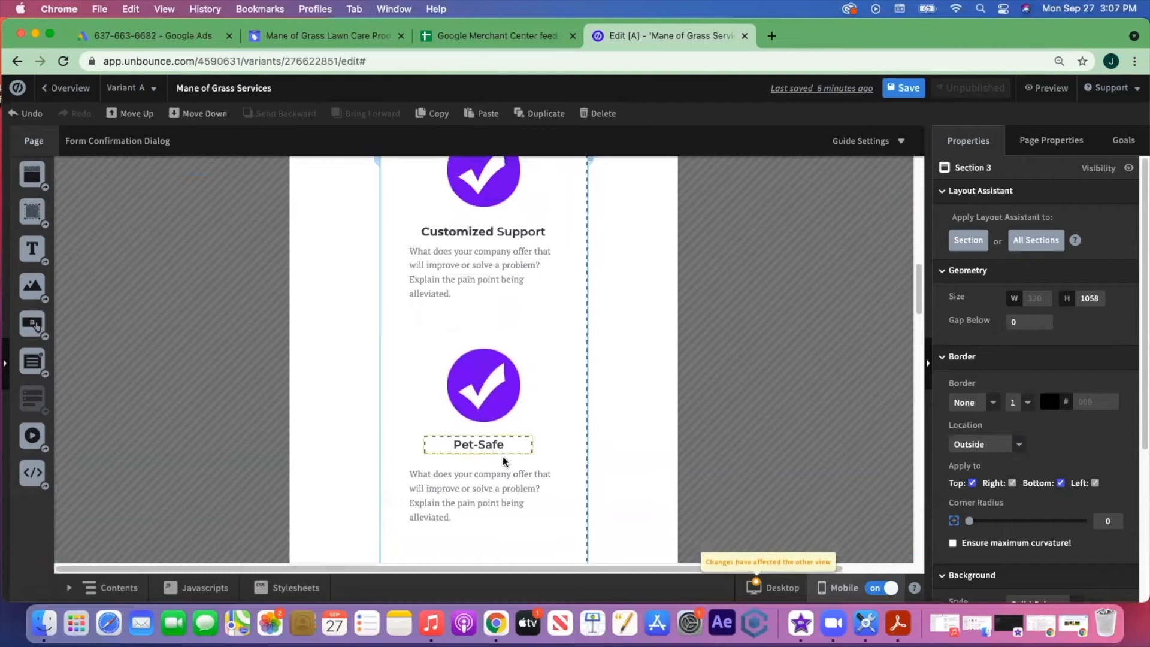
drag(501, 483, 502, 476)
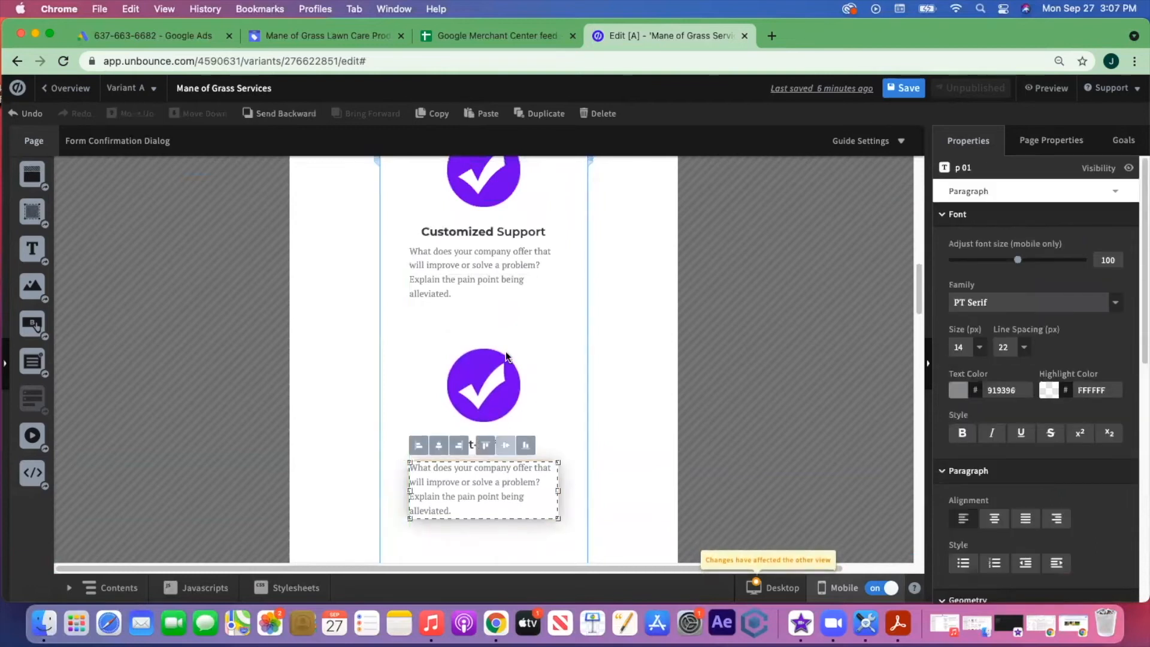
scroll(559, 365, up, 5)
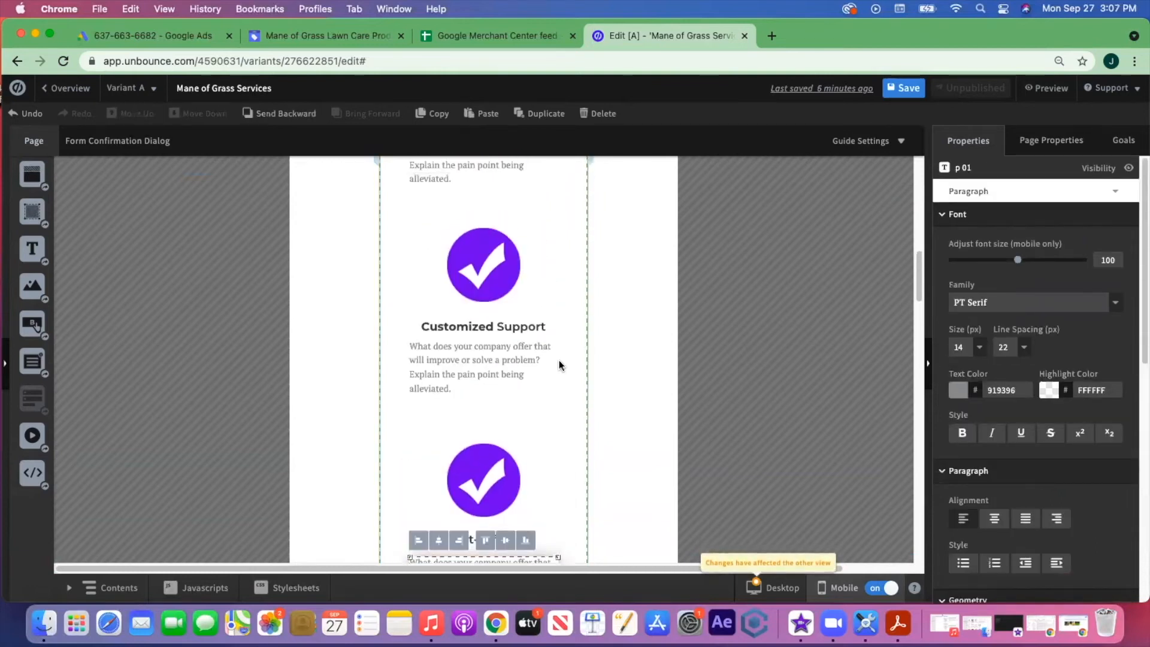
click(562, 259)
scroll(562, 260, down, 4)
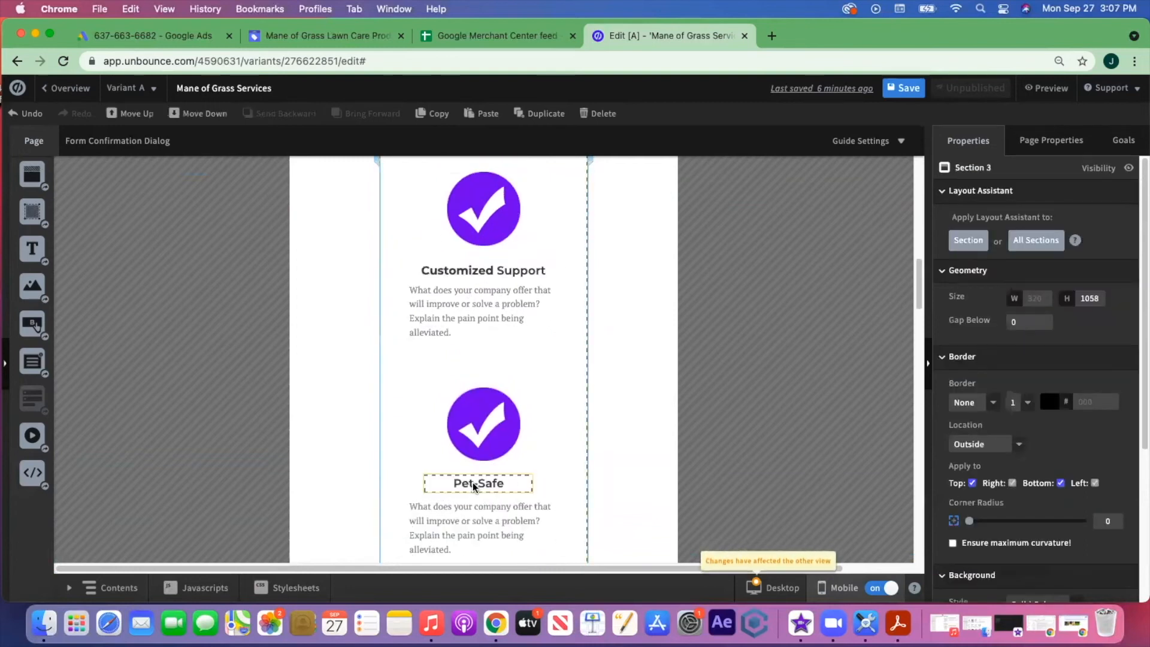
click(492, 517)
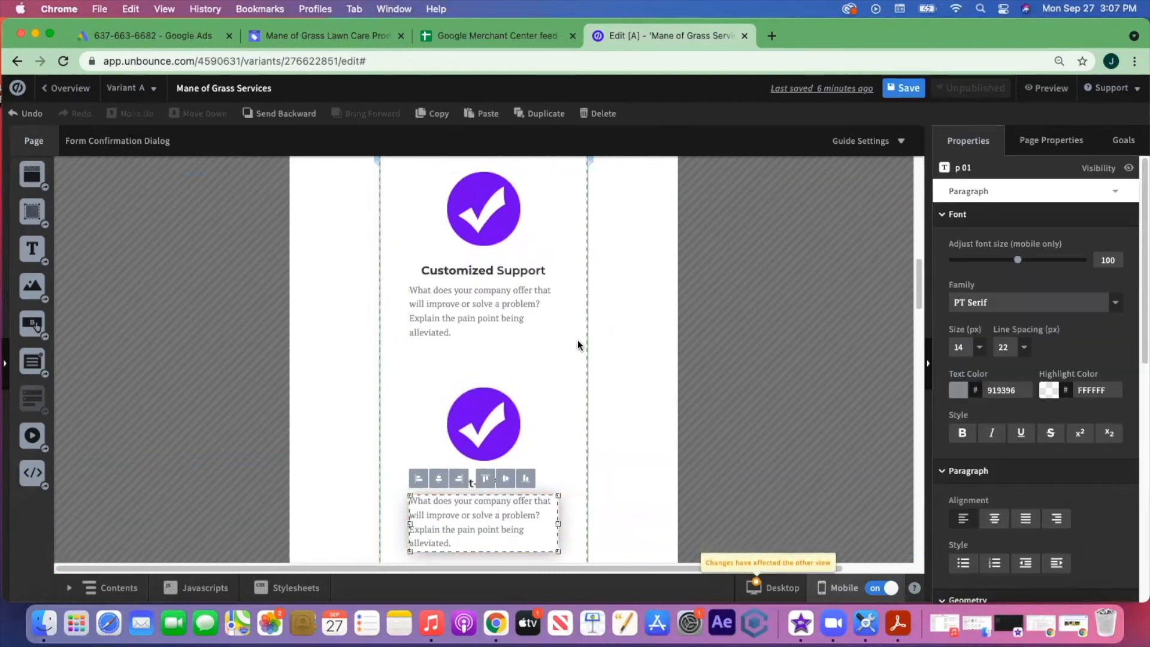
scroll(680, 456, down, 5)
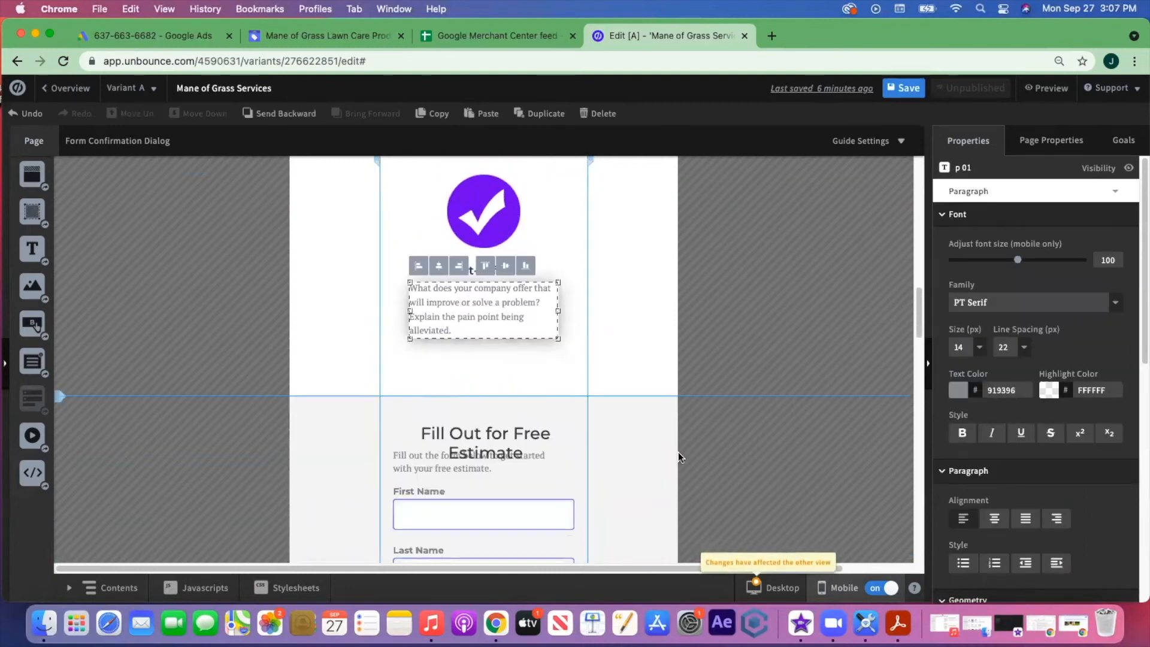
- Hide the empty desktop Section 3 above the estimate form, then return to mobile view
click(777, 590)
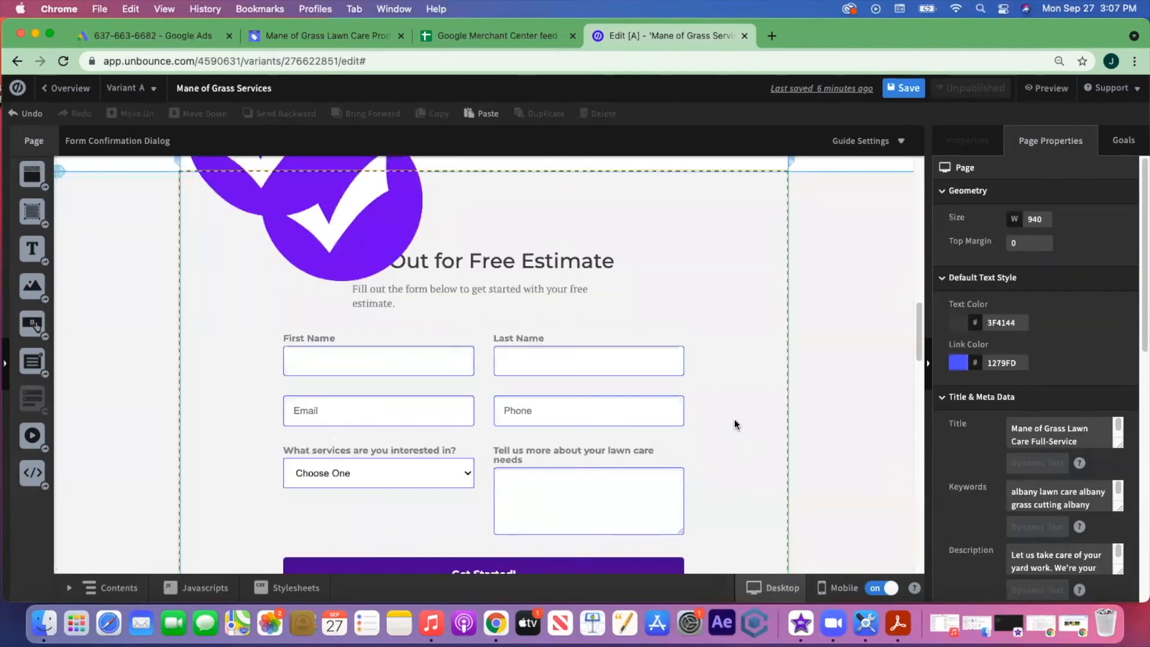
scroll(734, 418, up, 6)
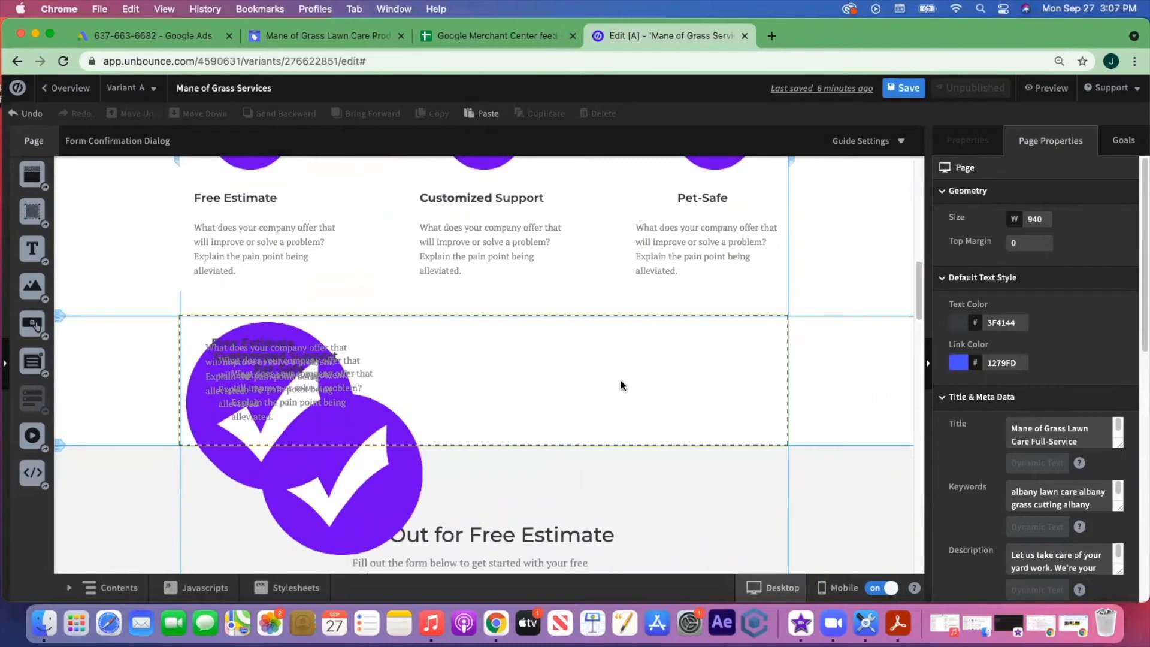
click(706, 388)
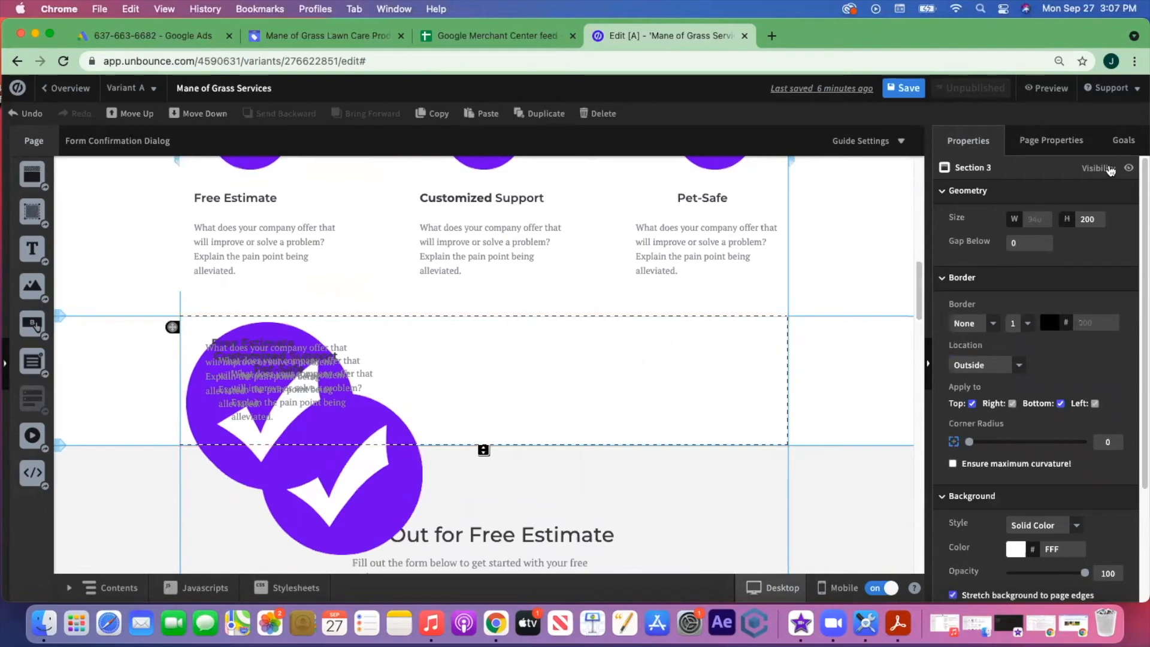
click(1105, 171)
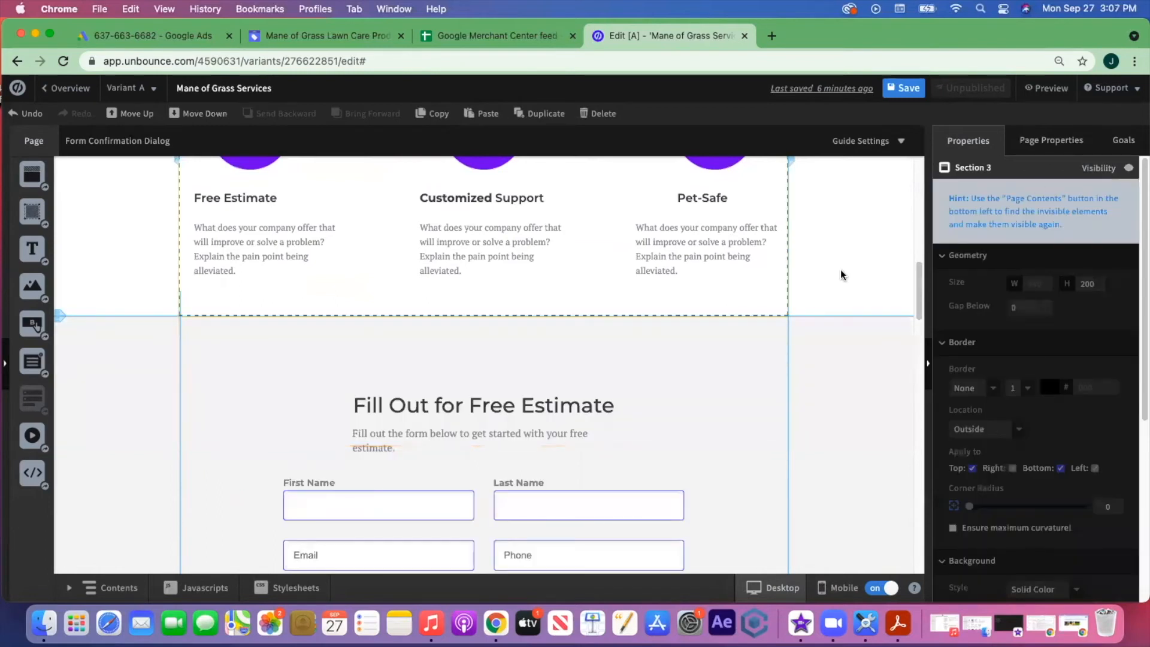
scroll(842, 275, up, 10)
scroll(844, 277, down, 6)
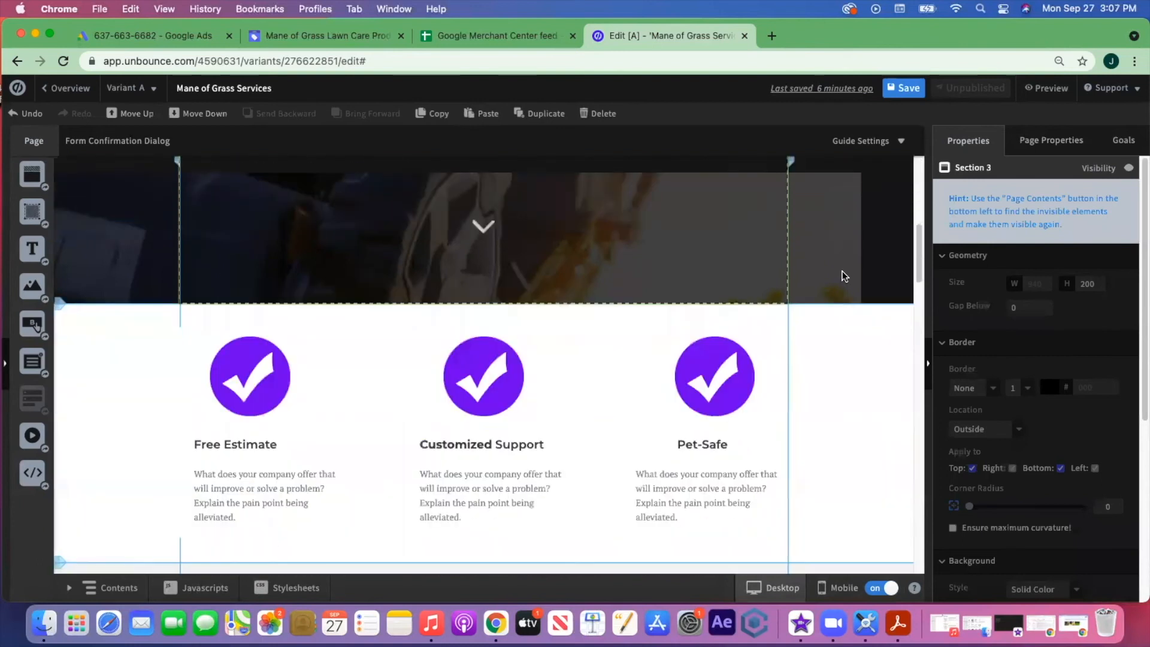
scroll(844, 275, down, 5)
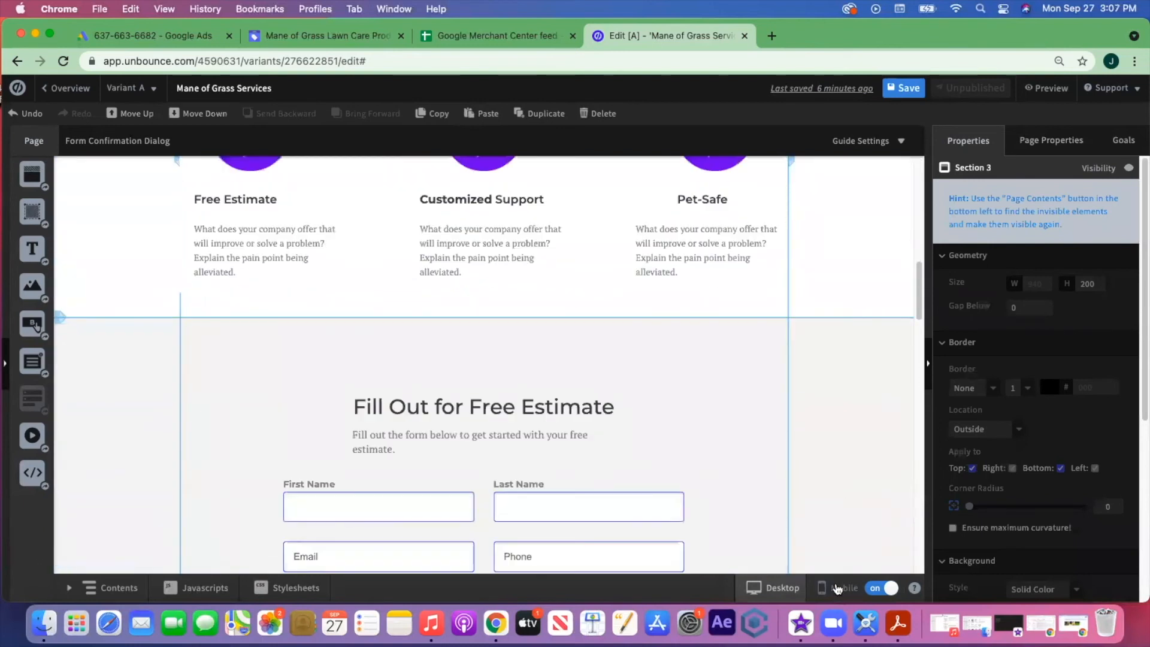
click(837, 589)
scroll(614, 303, up, 10)
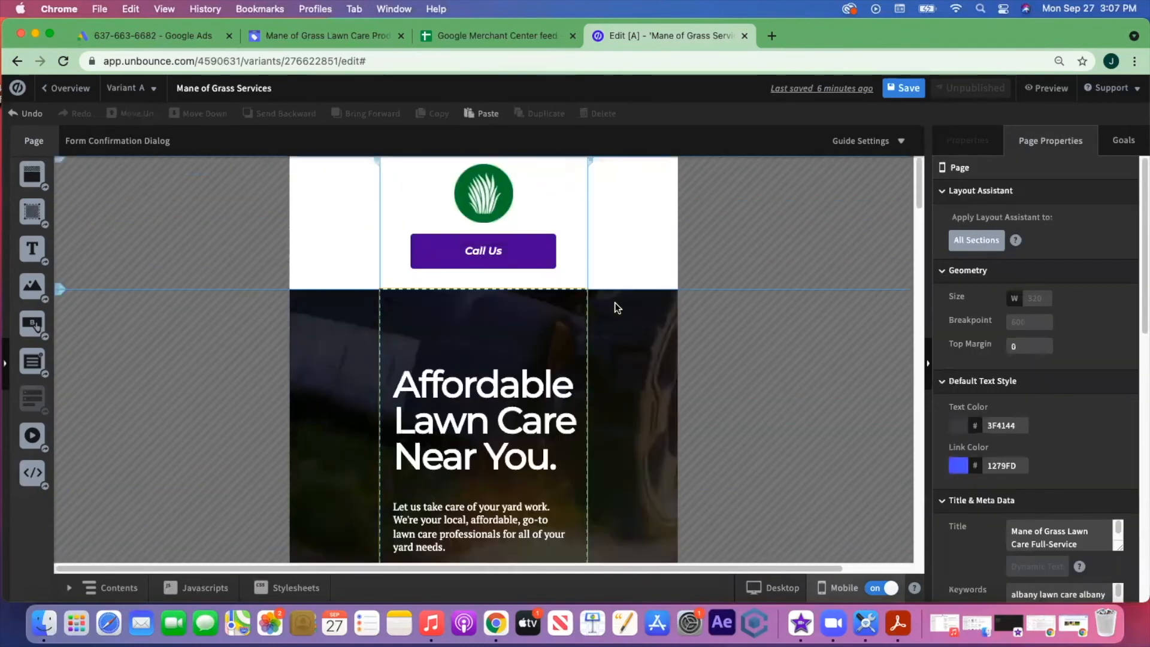
- Enlarge the mobile form section and place Get Started! beneath the dropdown and lawn-care fields
scroll(675, 352, down, 15)
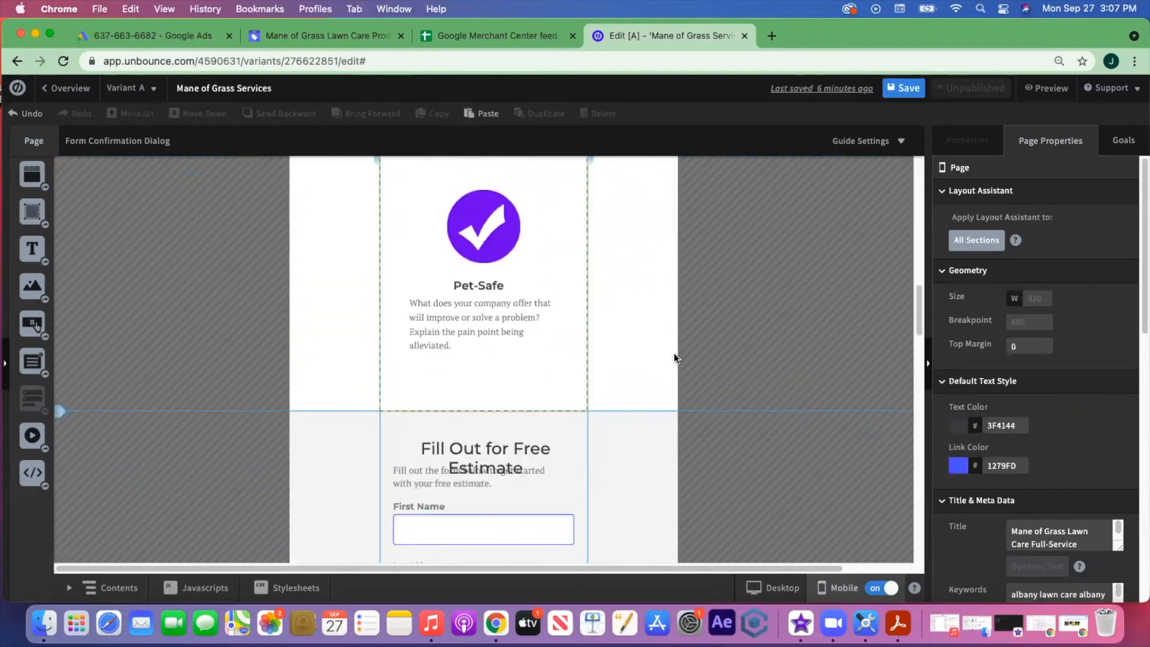
scroll(675, 353, down, 1)
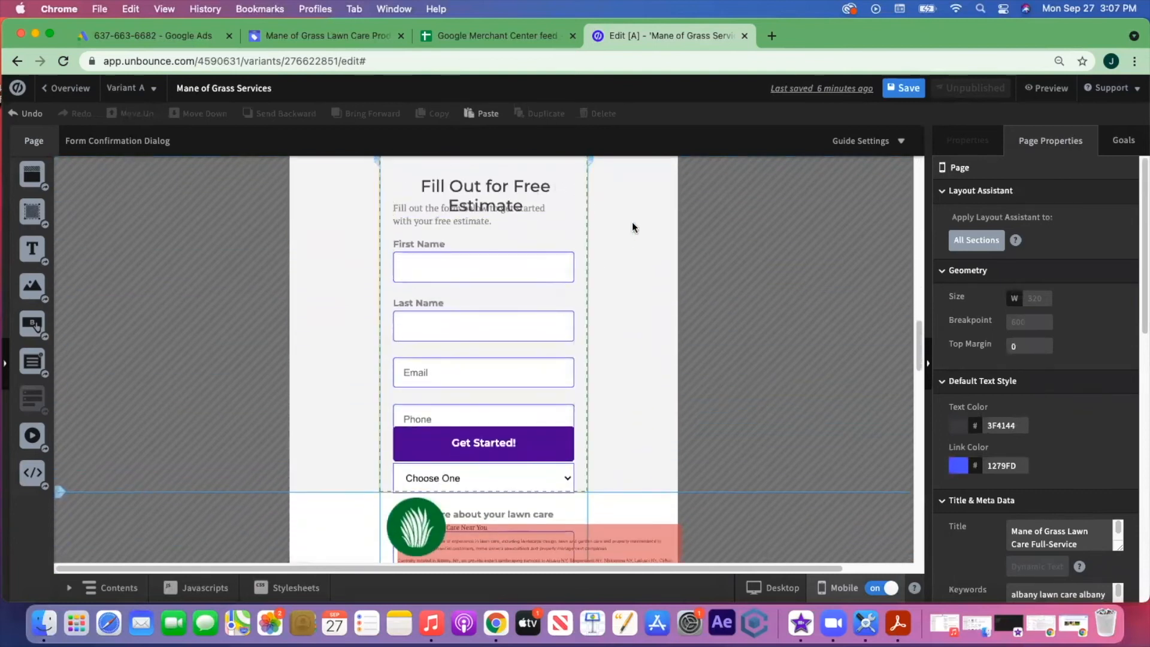
scroll(621, 226, up, 1)
scroll(621, 229, up, 2)
click(606, 286)
scroll(606, 285, down, 6)
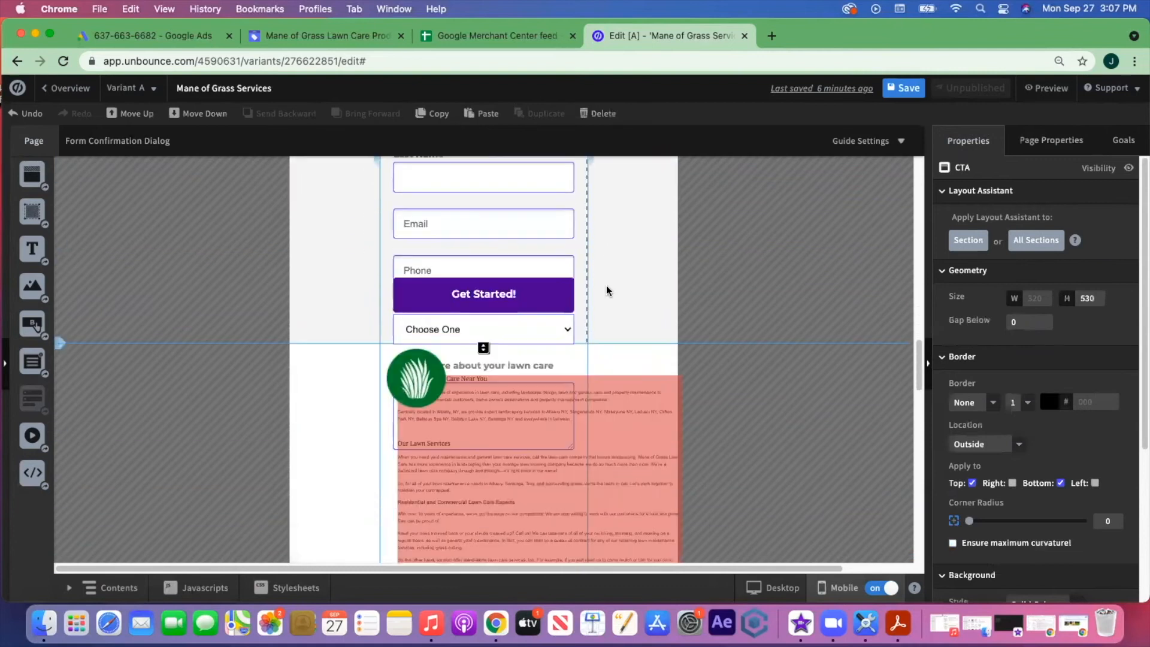
drag(483, 348, 508, 561)
drag(523, 295, 519, 525)
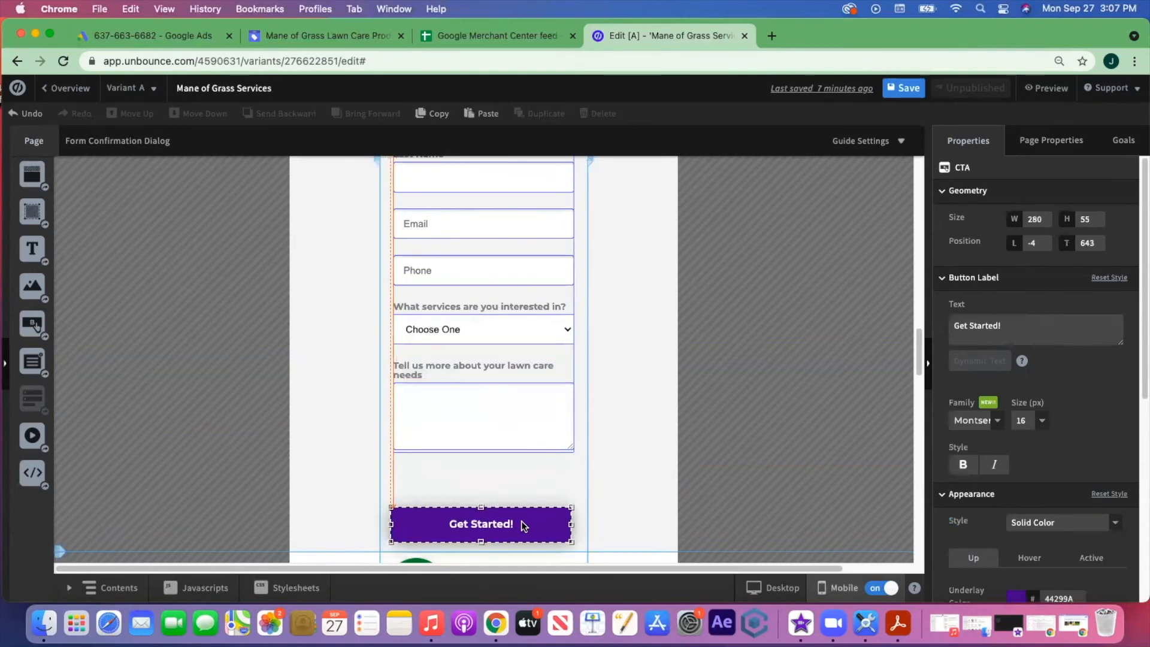
drag(537, 365, 538, 404)
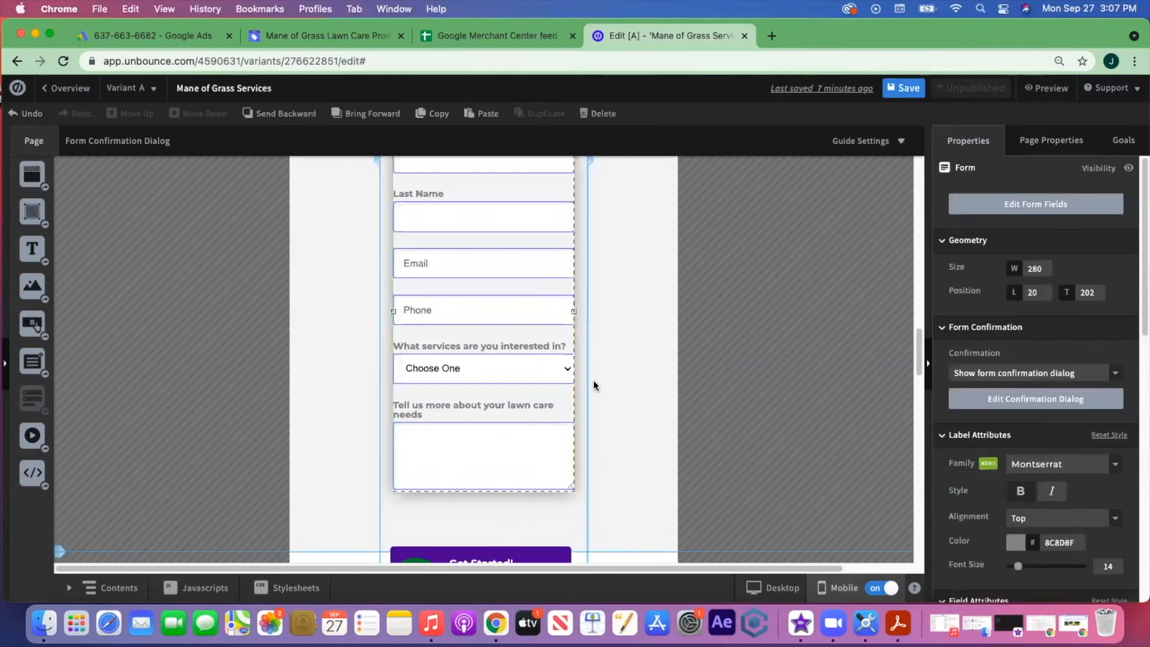
- Reposition the Fill Out for Free Estimate heading within the form section
scroll(599, 372, up, 5)
drag(400, 284, 427, 327)
drag(475, 248, 475, 269)
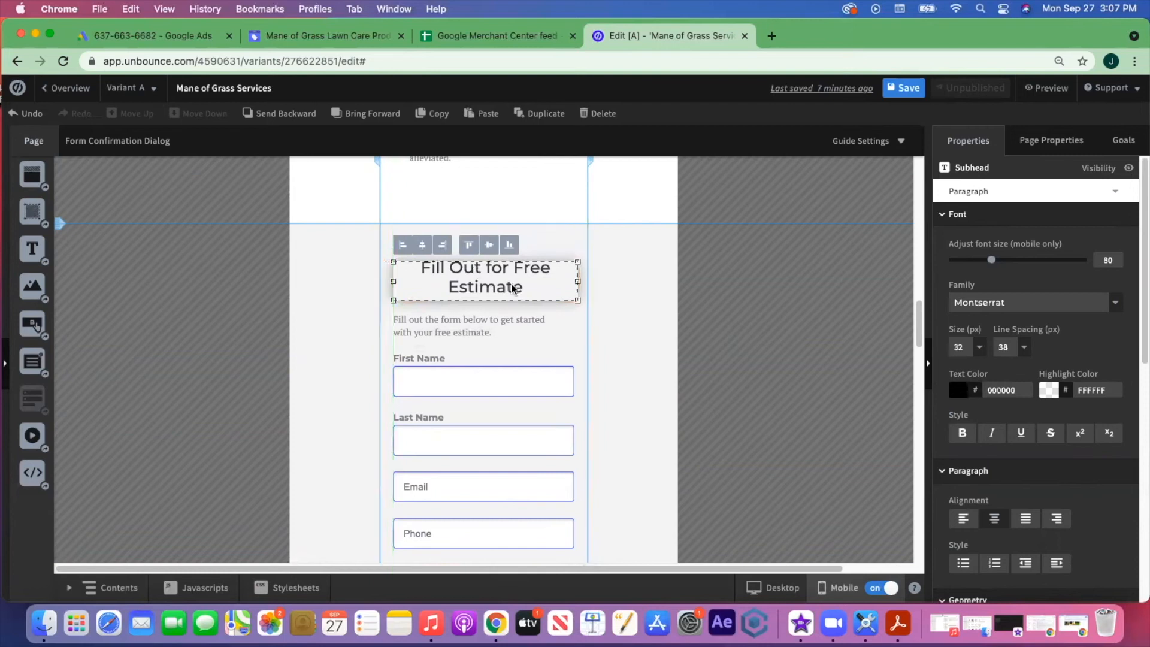
scroll(479, 360, down, 5)
drag(494, 392, 495, 373)
- Move the round grass logo below the pink text block, to L 114, T 616
scroll(619, 333, down, 10)
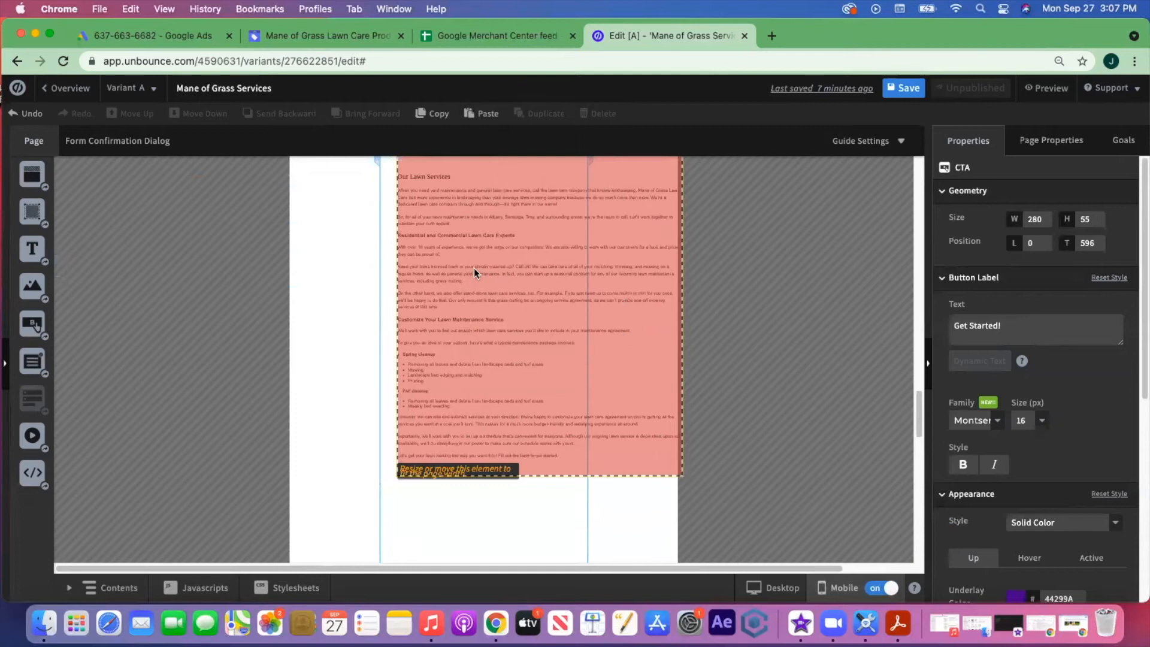
scroll(546, 261, up, 10)
scroll(545, 261, down, 5)
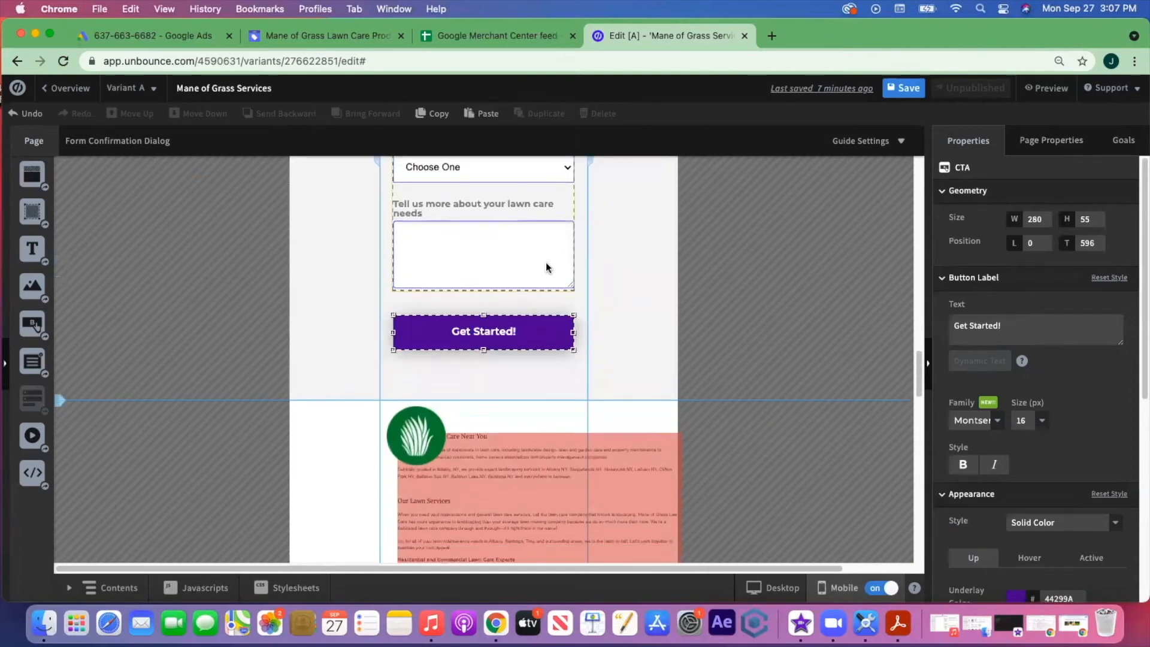
drag(411, 256, 463, 451)
scroll(515, 359, down, 10)
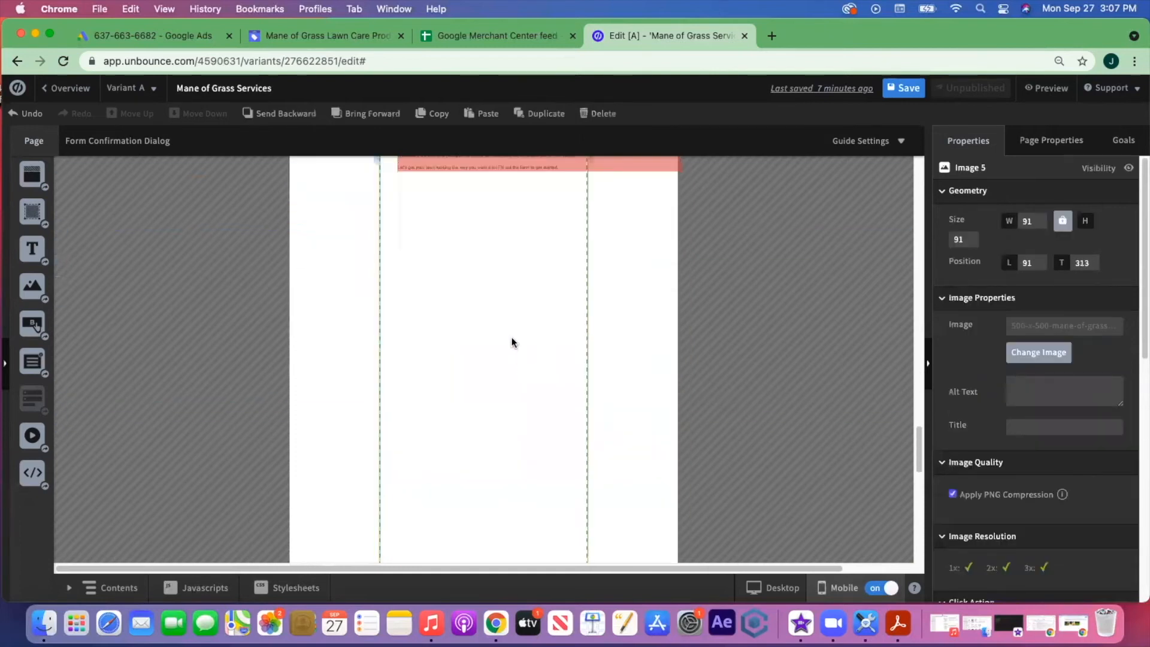
scroll(511, 333, up, 6)
drag(468, 317, 481, 499)
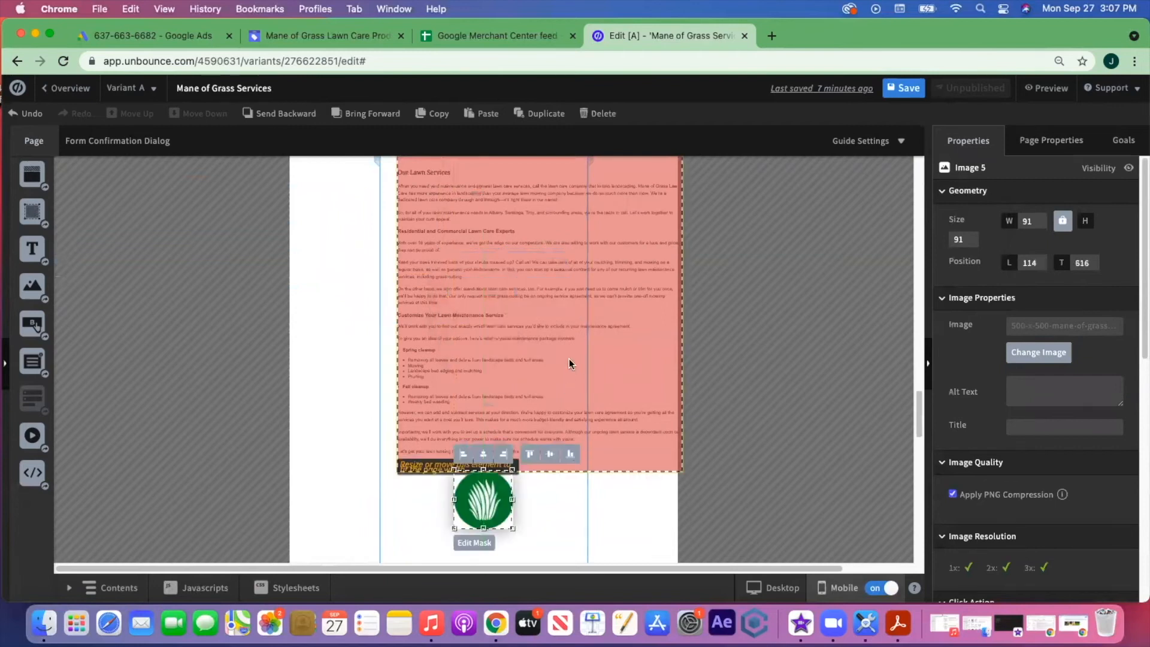
- Narrow the lawn-services text block to the mobile page width and stretch it taller
scroll(545, 335, down, 8)
scroll(529, 309, up, 2)
drag(493, 204, 483, 525)
scroll(509, 405, up, 7)
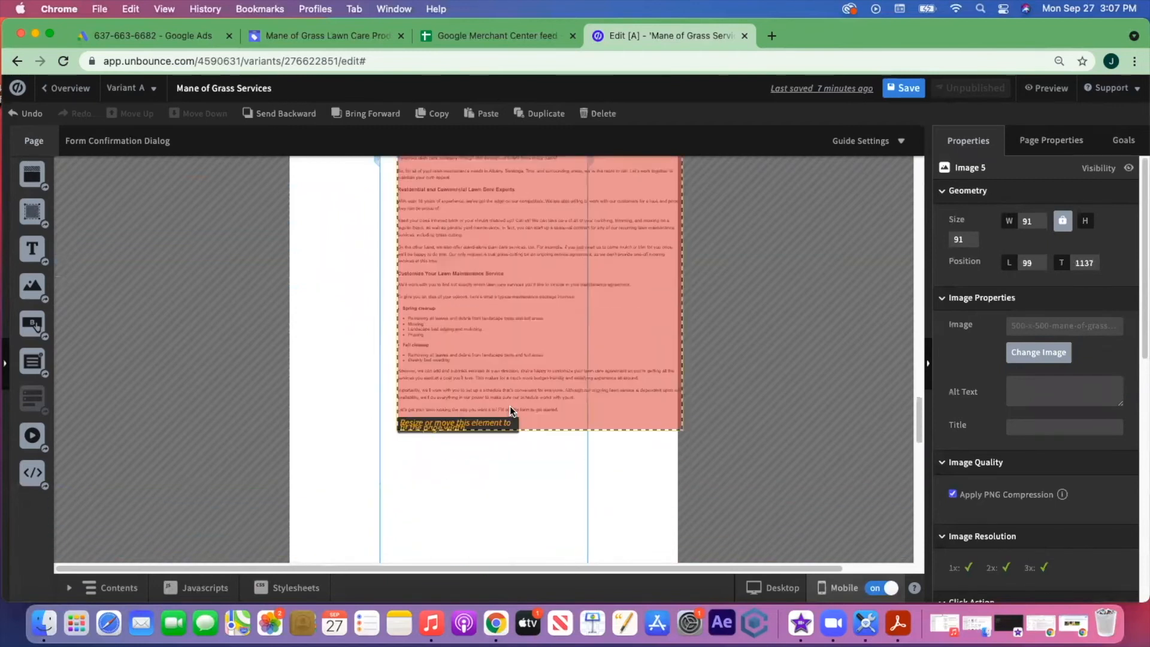
scroll(528, 311, up, 3)
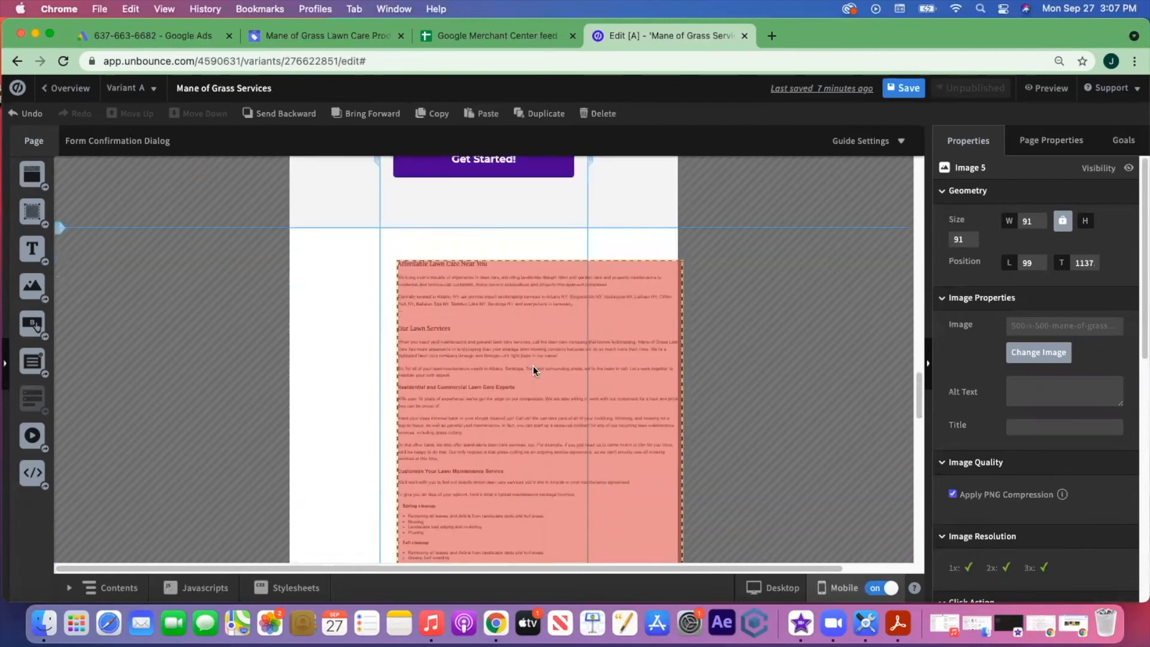
click(534, 372)
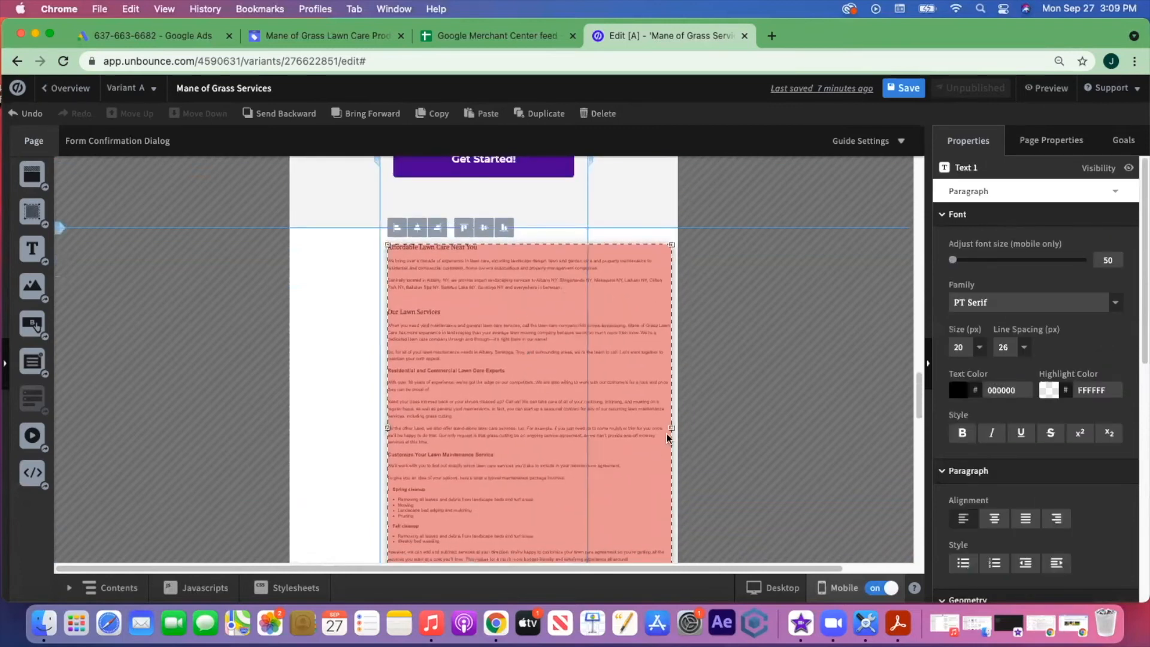
drag(671, 419, 487, 412)
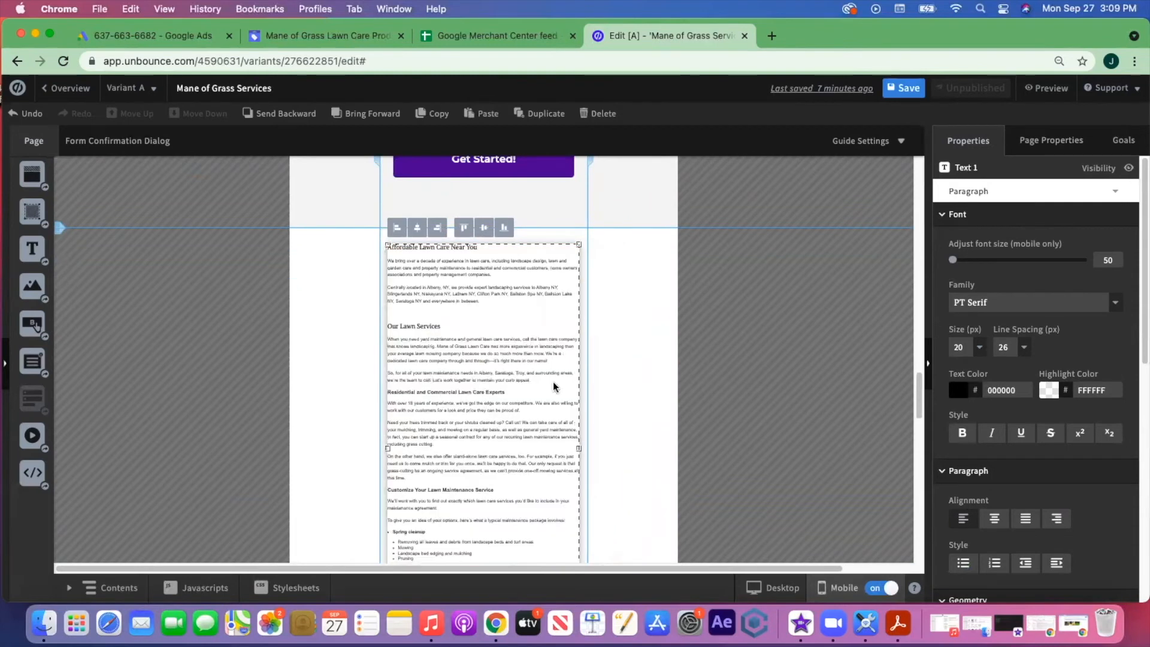
scroll(510, 341, down, 5)
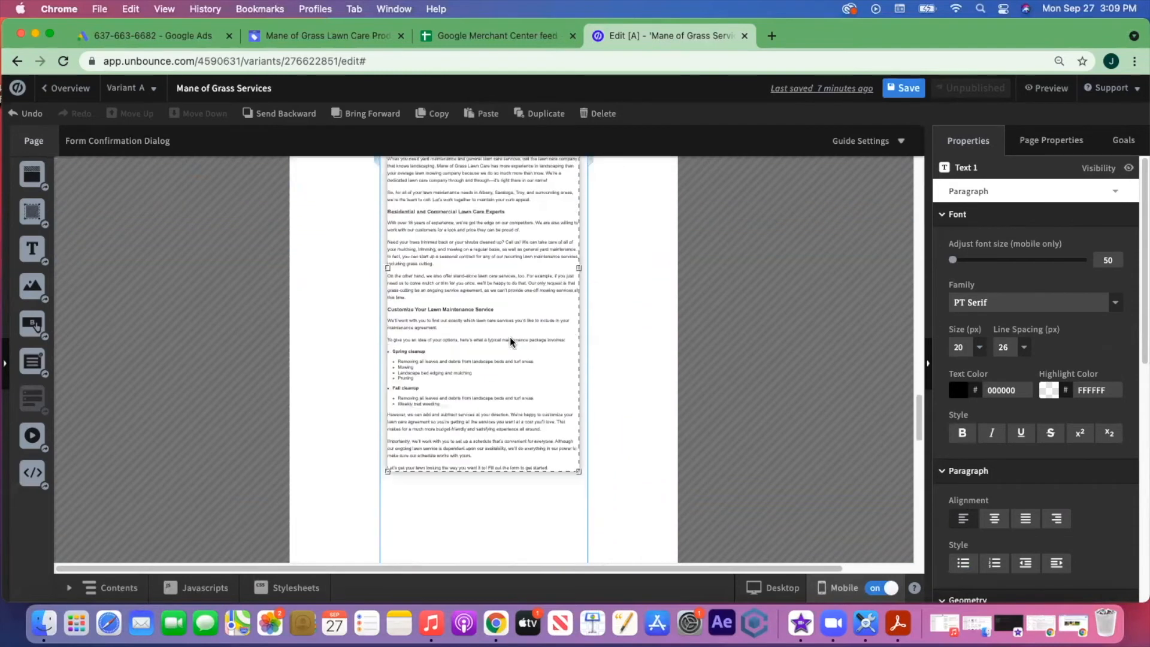
scroll(512, 342, down, 3)
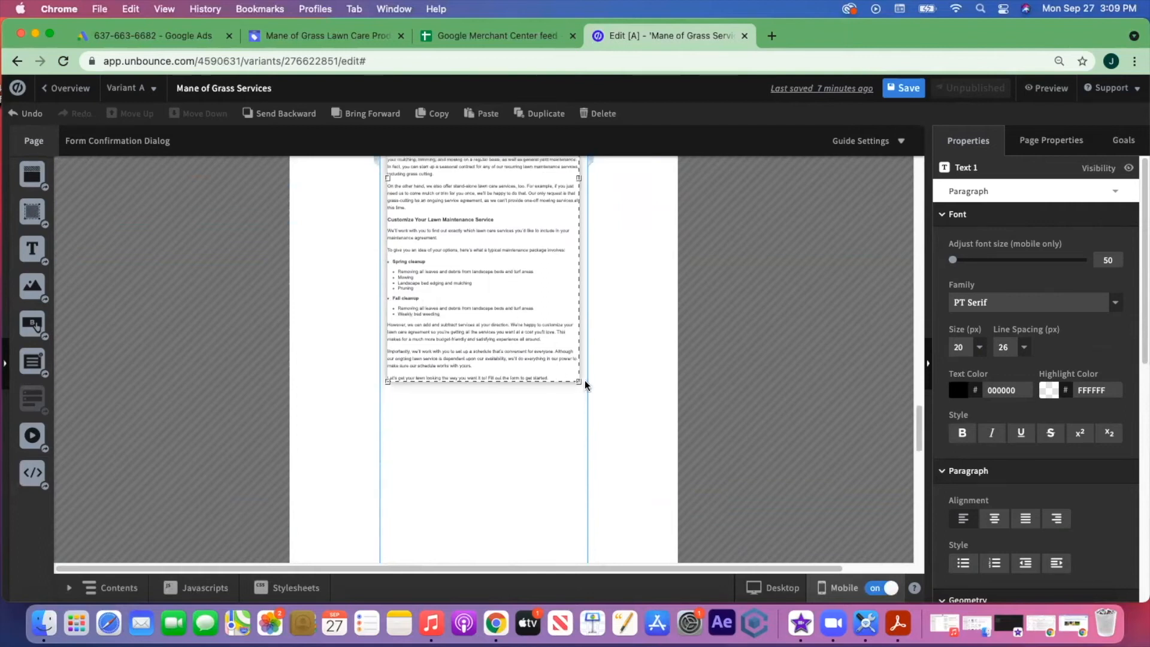
drag(578, 381, 767, 591)
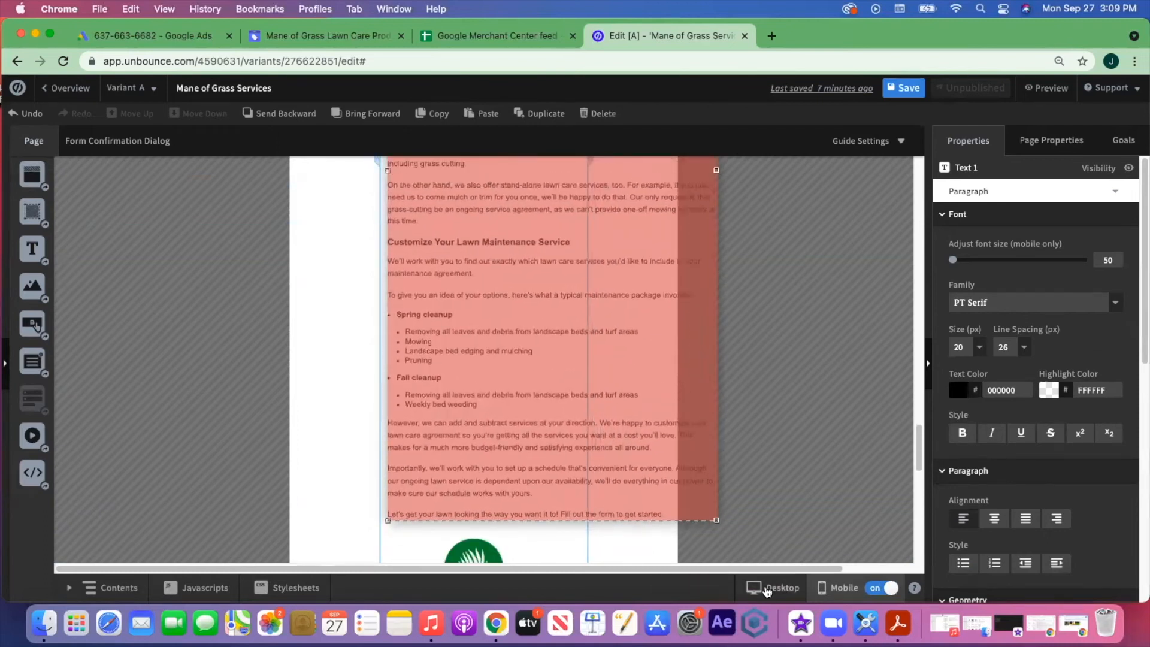
- Extend the lawn-services section and drag the grass logo below the text
scroll(586, 381, down, 4)
click(548, 359)
drag(484, 390, 507, 490)
scroll(526, 384, up, 5)
drag(477, 217, 487, 537)
scroll(524, 411, down, 4)
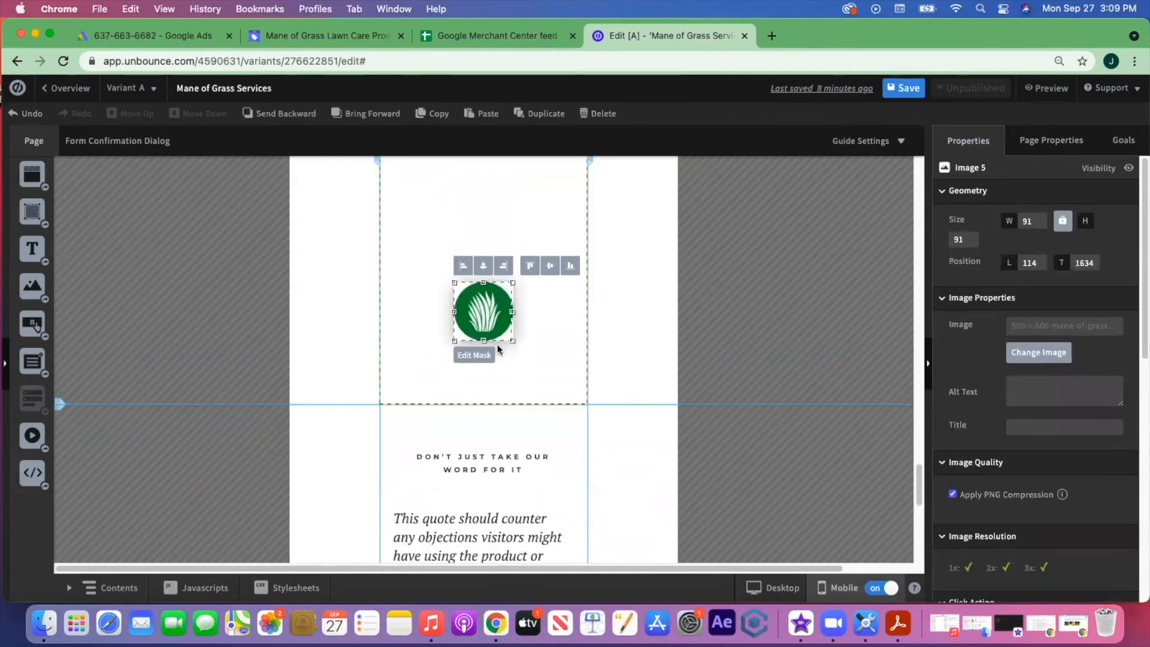
drag(484, 325, 484, 357)
scroll(551, 334, up, 8)
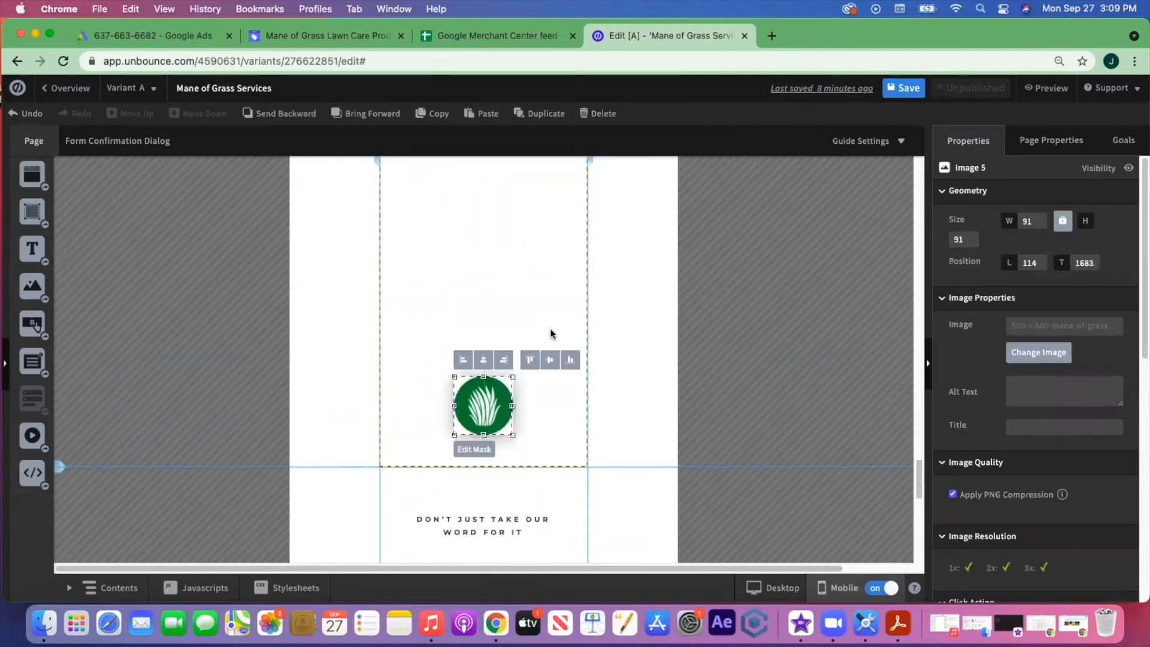
scroll(551, 329, up, 5)
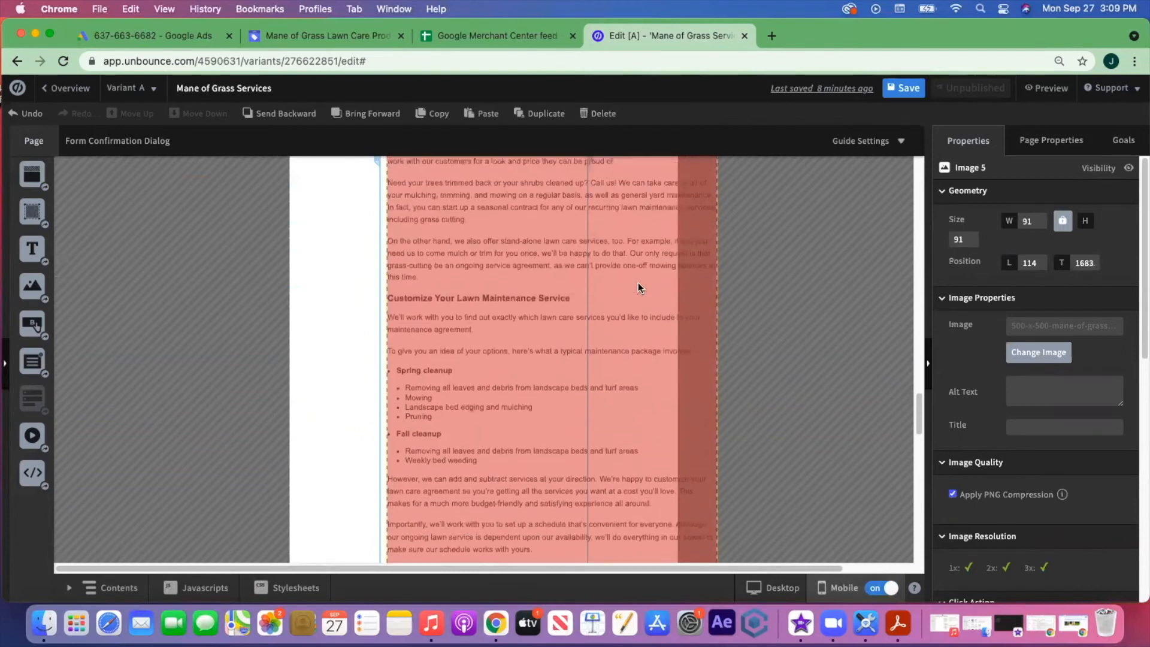
- Refine the text block's width and height so all text shows within the page
click(665, 310)
drag(719, 319, 559, 321)
click(636, 327)
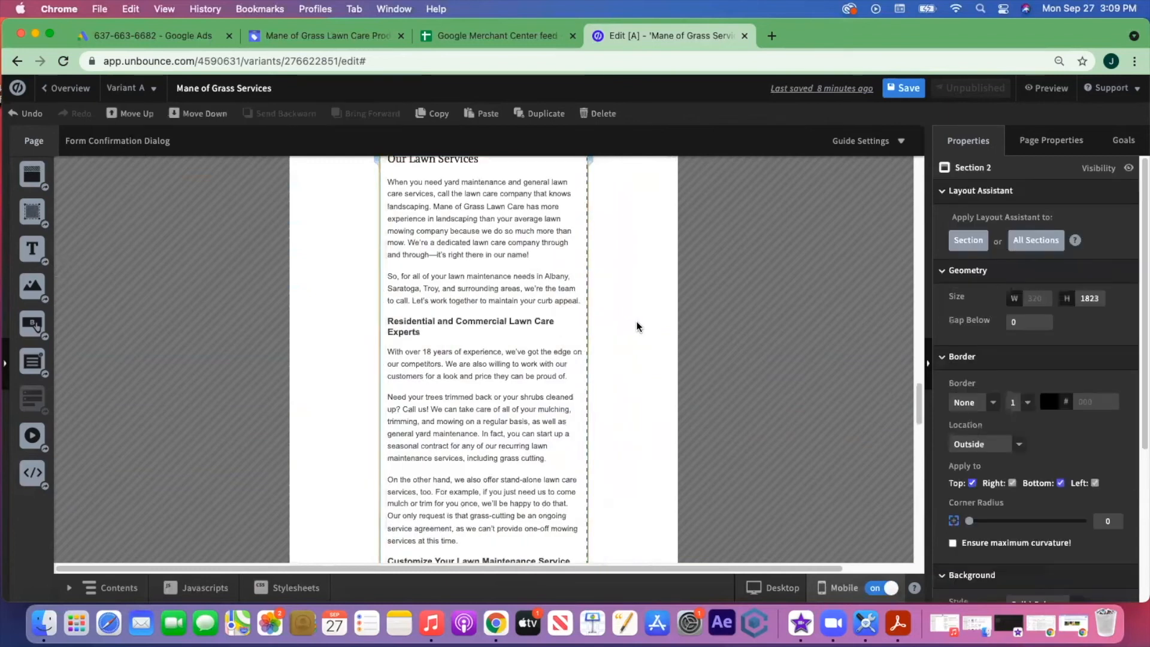
scroll(637, 326, up, 5)
scroll(637, 327, down, 15)
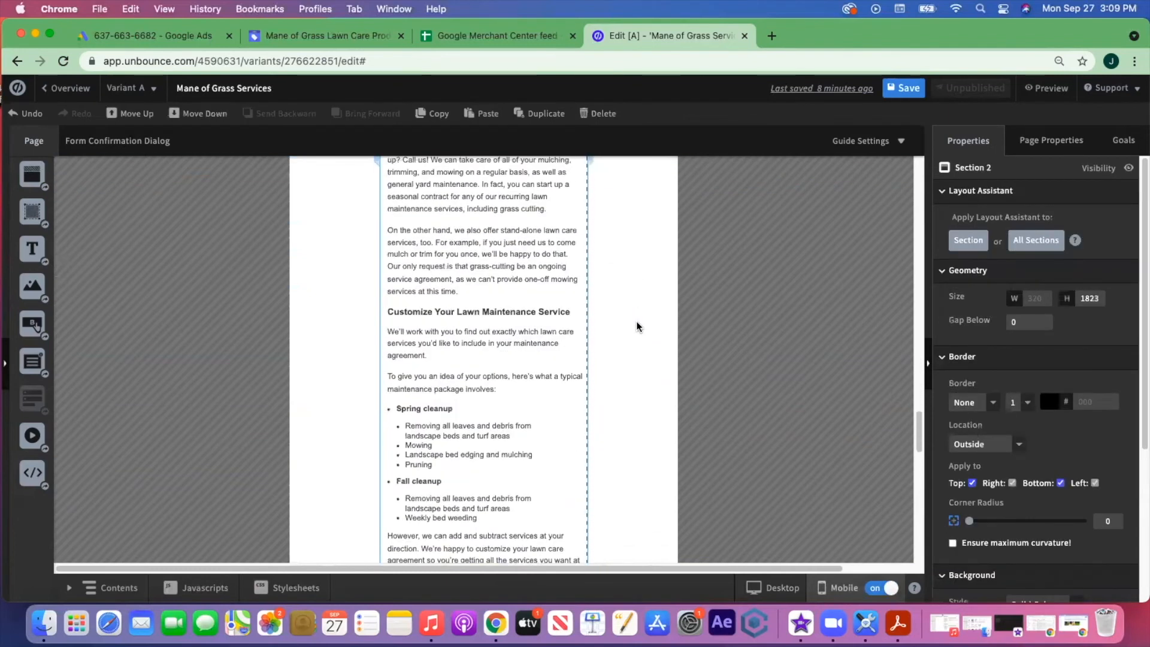
click(579, 364)
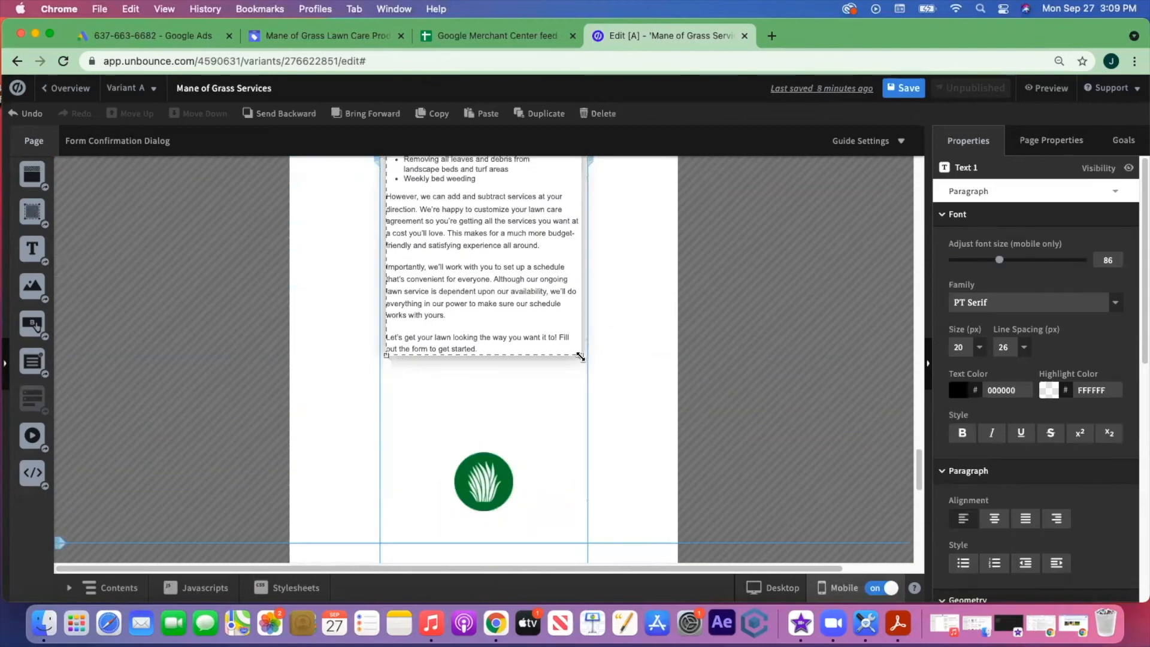
drag(582, 357, 598, 389)
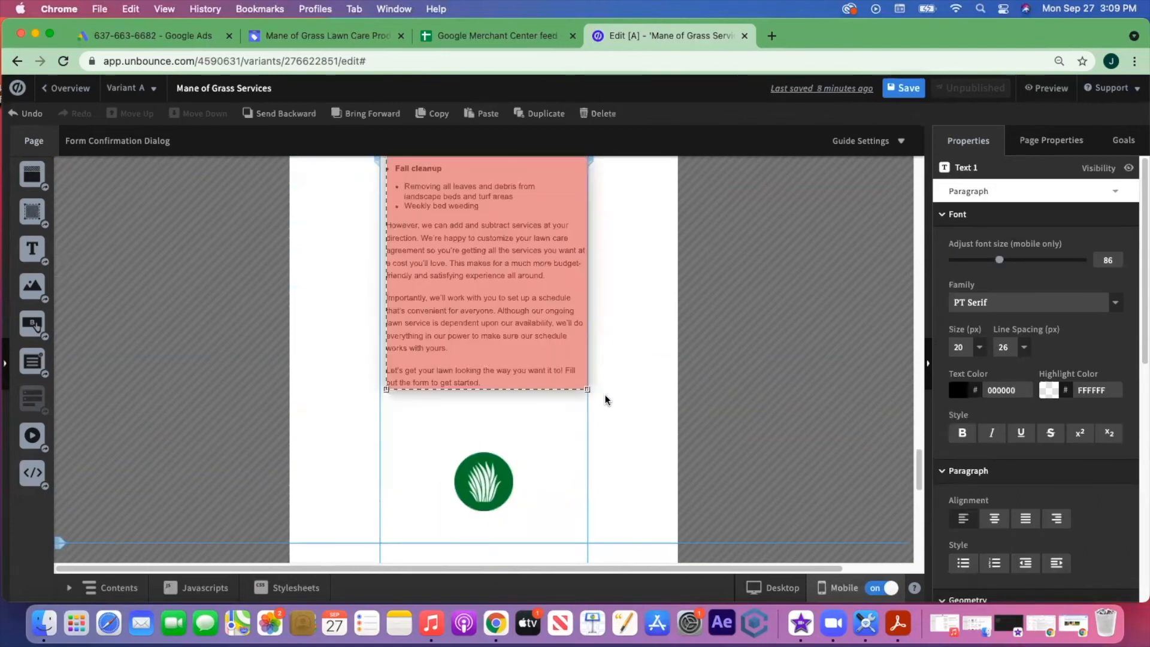
scroll(605, 395, up, 5)
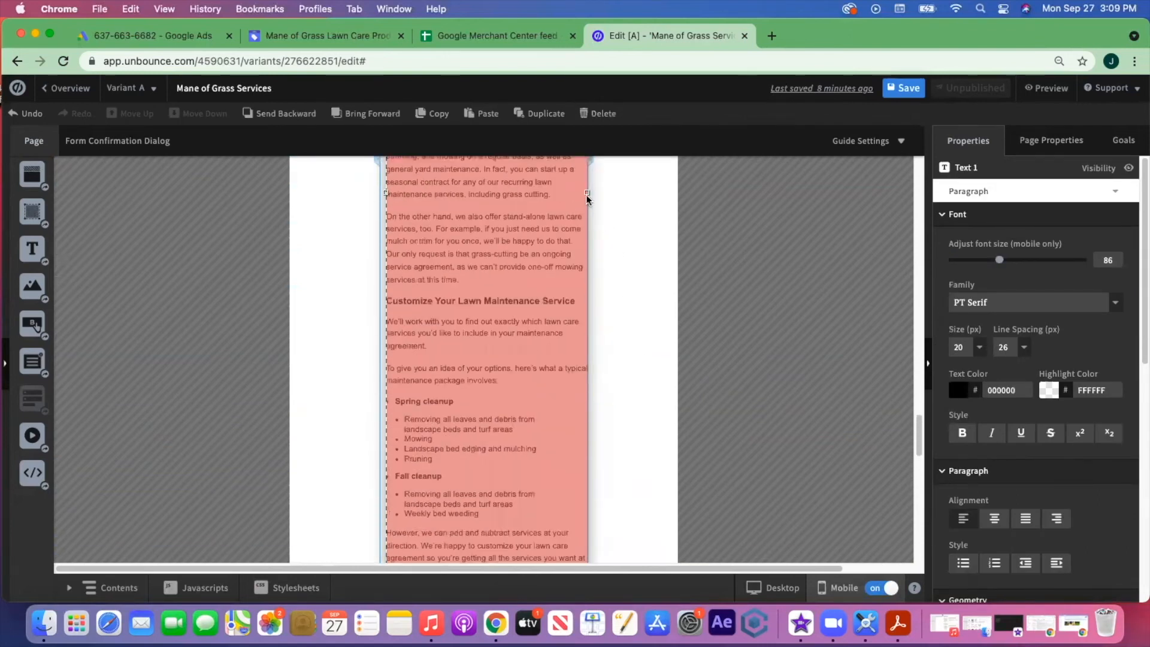
drag(588, 192, 579, 193)
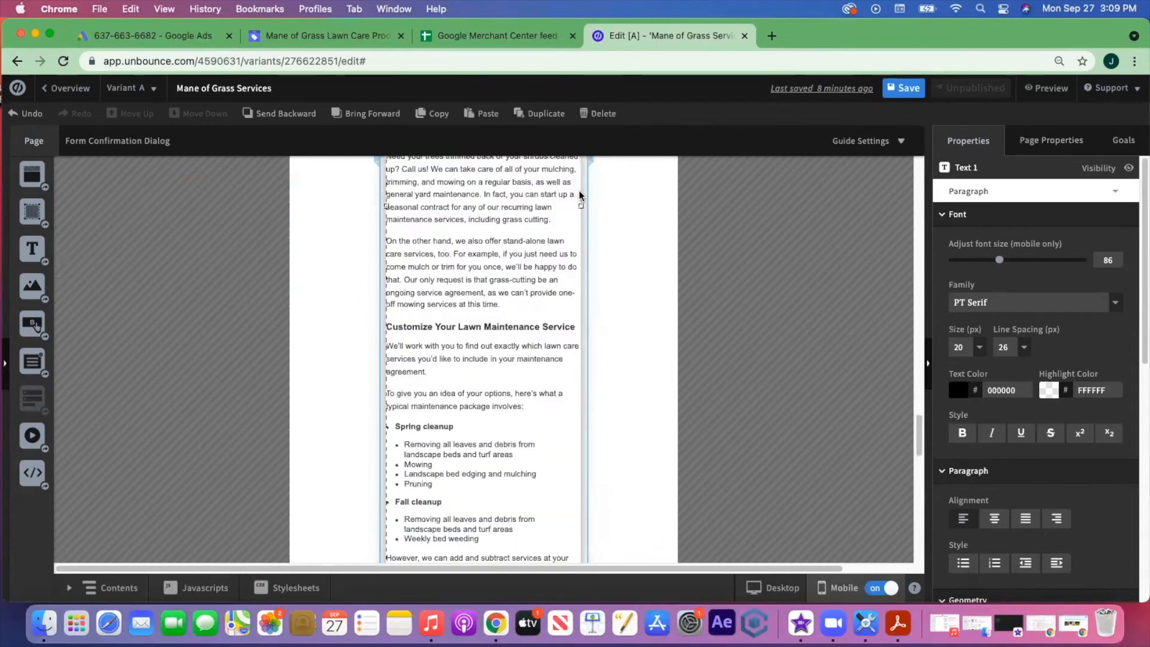
scroll(680, 296, down, 7)
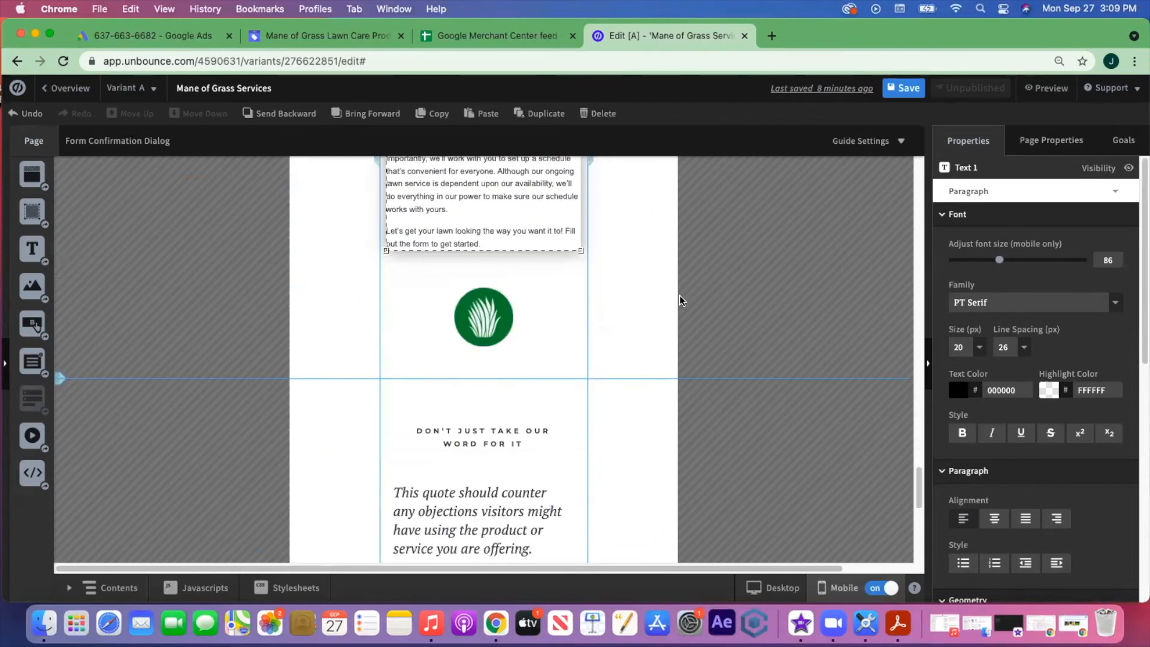
- Trim Section 2 to 1797 px under the logo and shrink the testimonial section
click(573, 289)
click(495, 300)
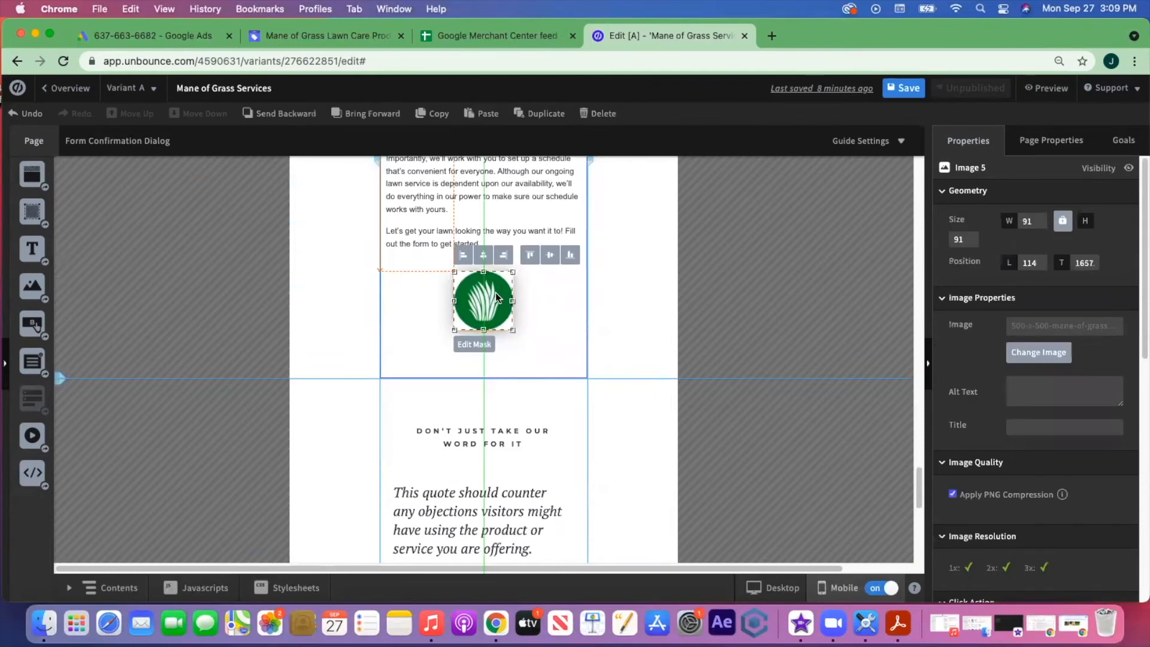
click(537, 352)
drag(484, 384, 484, 366)
scroll(574, 337, down, 4)
drag(483, 513, 495, 293)
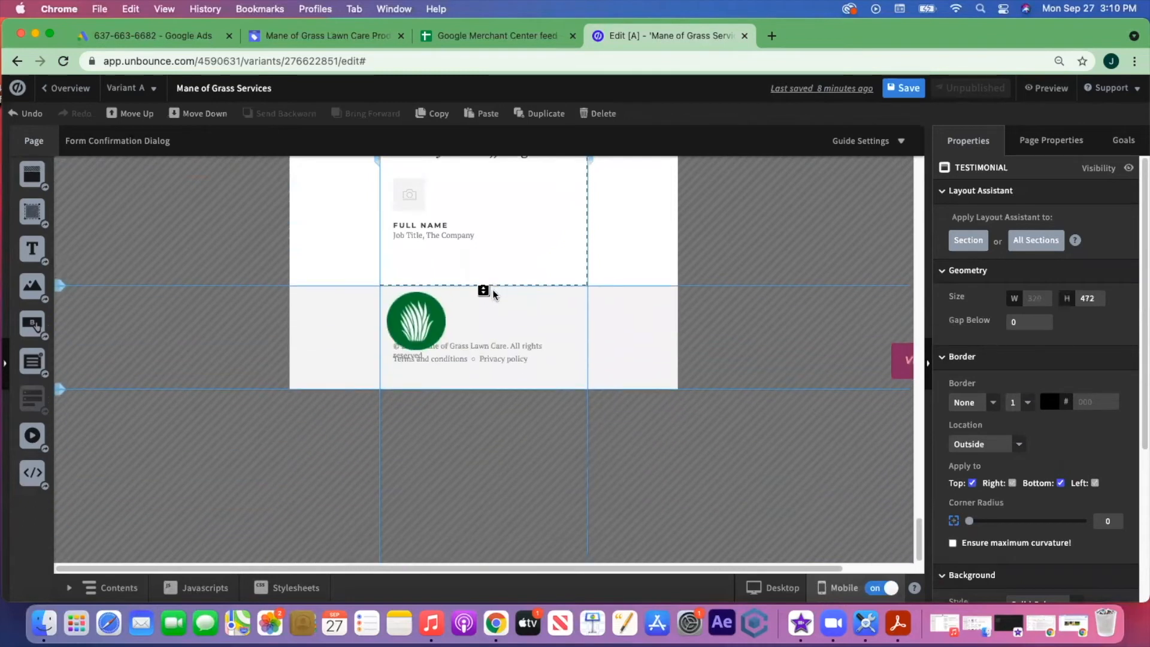
- Enlarge the mobile footer and bring the logo, copyright line and Visit Website button into it
click(525, 384)
drag(482, 389, 483, 460)
drag(420, 324, 483, 415)
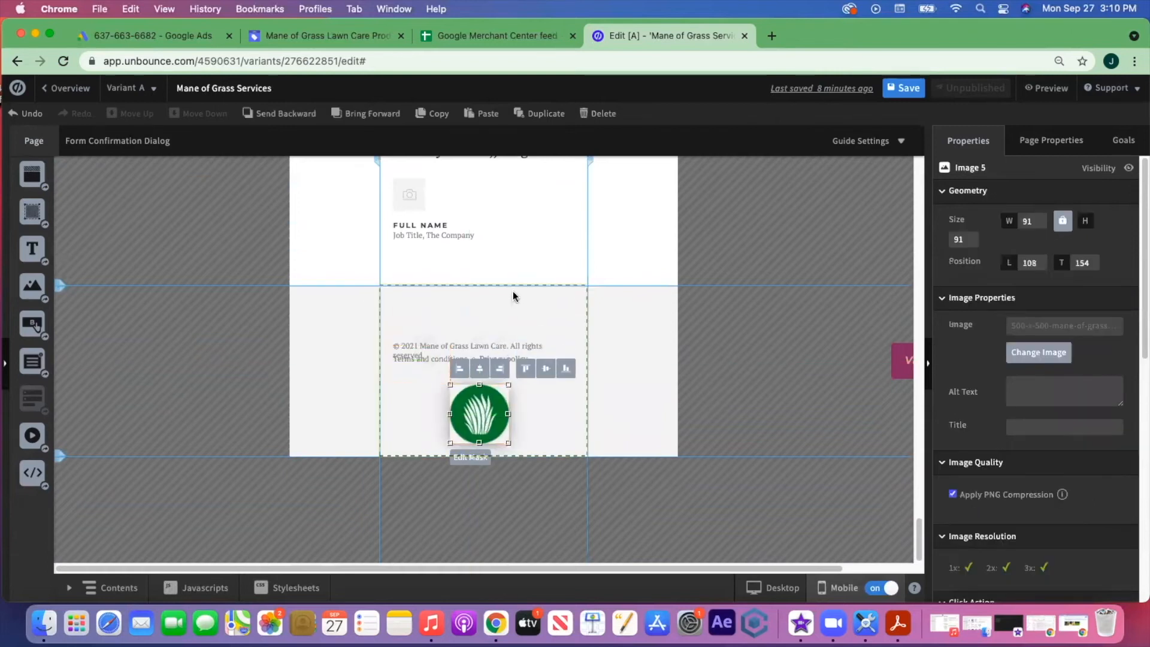
click(512, 317)
mouse_move(505, 342)
mouse_down()
mouse_move(506, 378)
mouse_move(523, 349)
mouse_up()
click(521, 321)
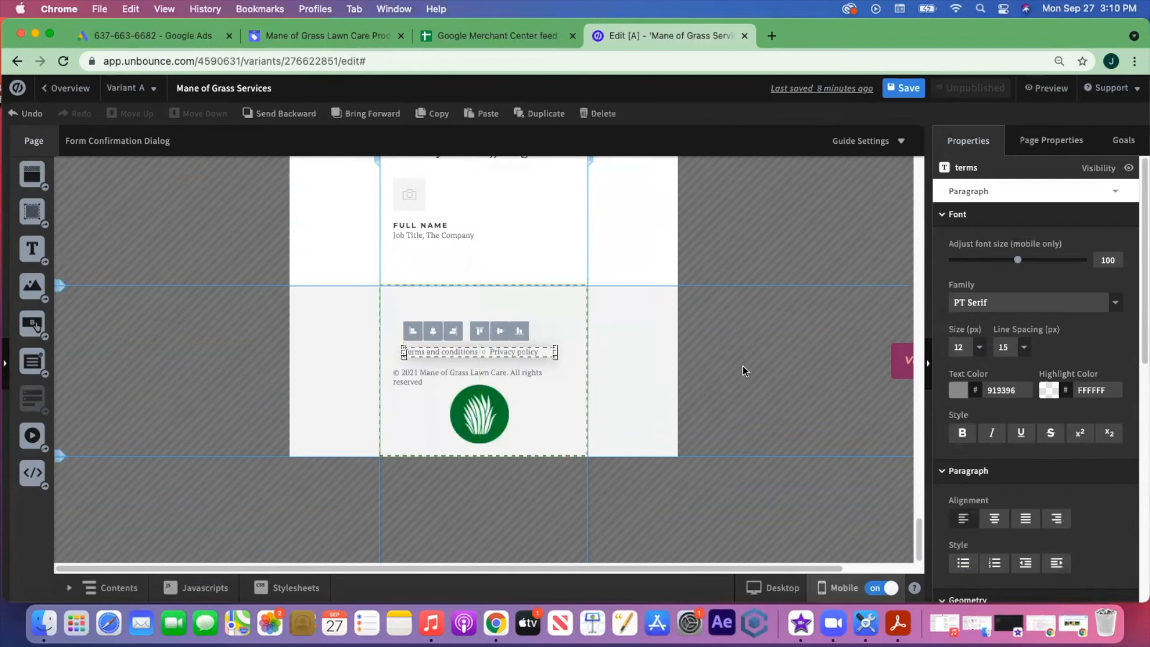
drag(894, 361, 440, 326)
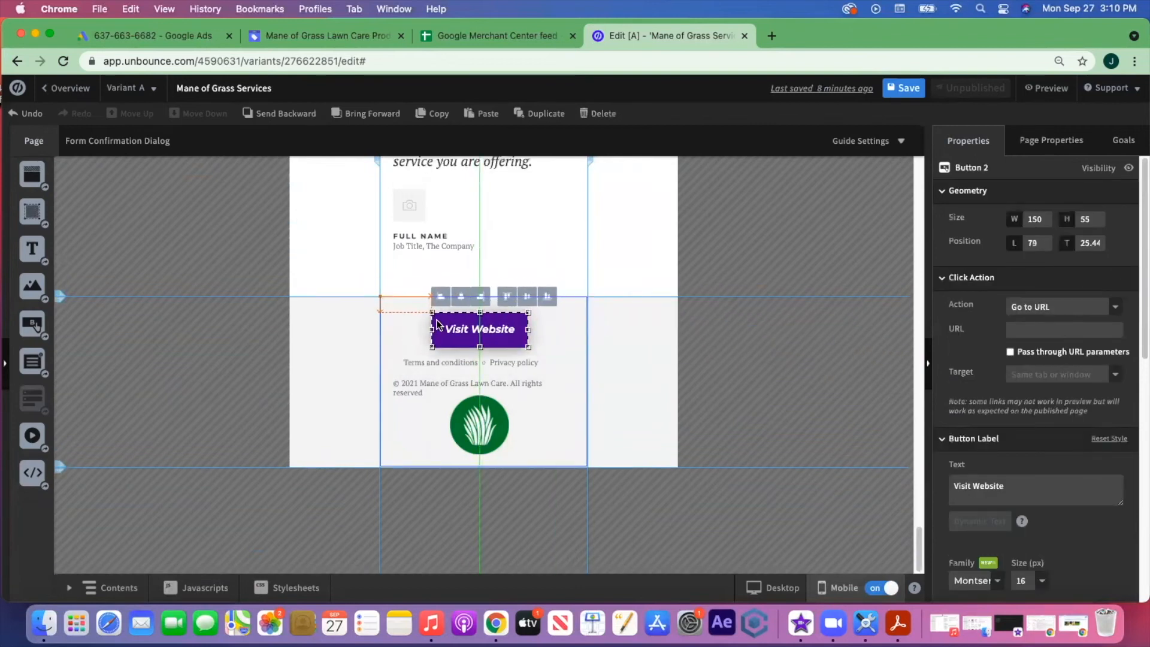
- Arrange the footer logo beside the copyright text with Visit Website below them
click(650, 350)
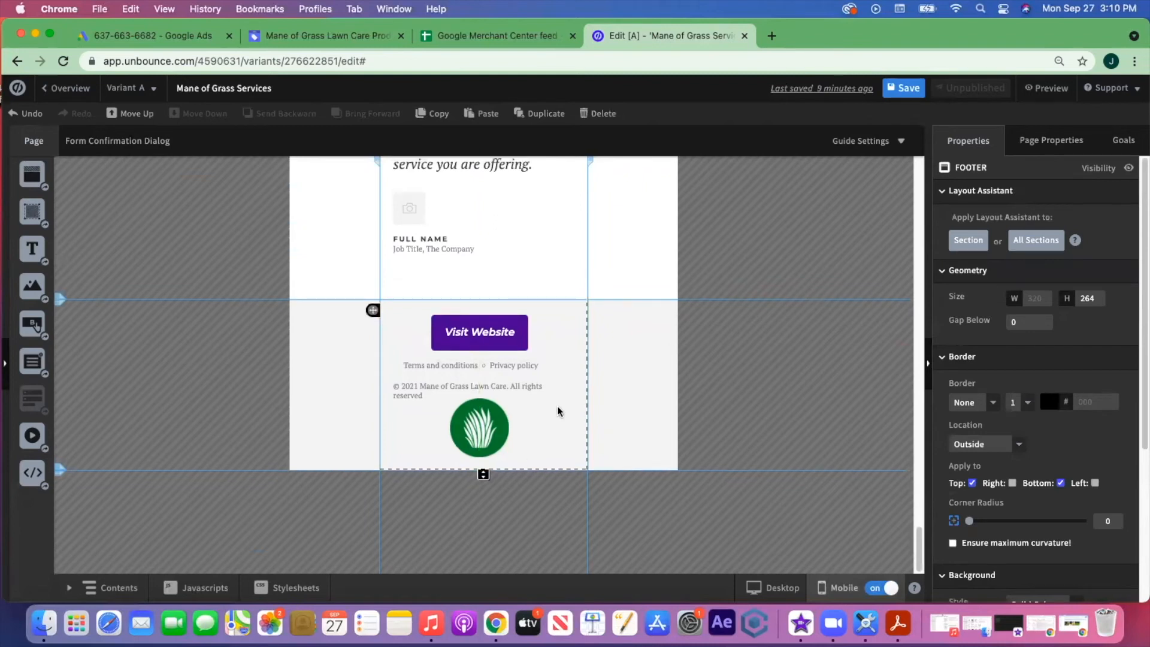
drag(484, 473, 491, 554)
drag(480, 330, 479, 494)
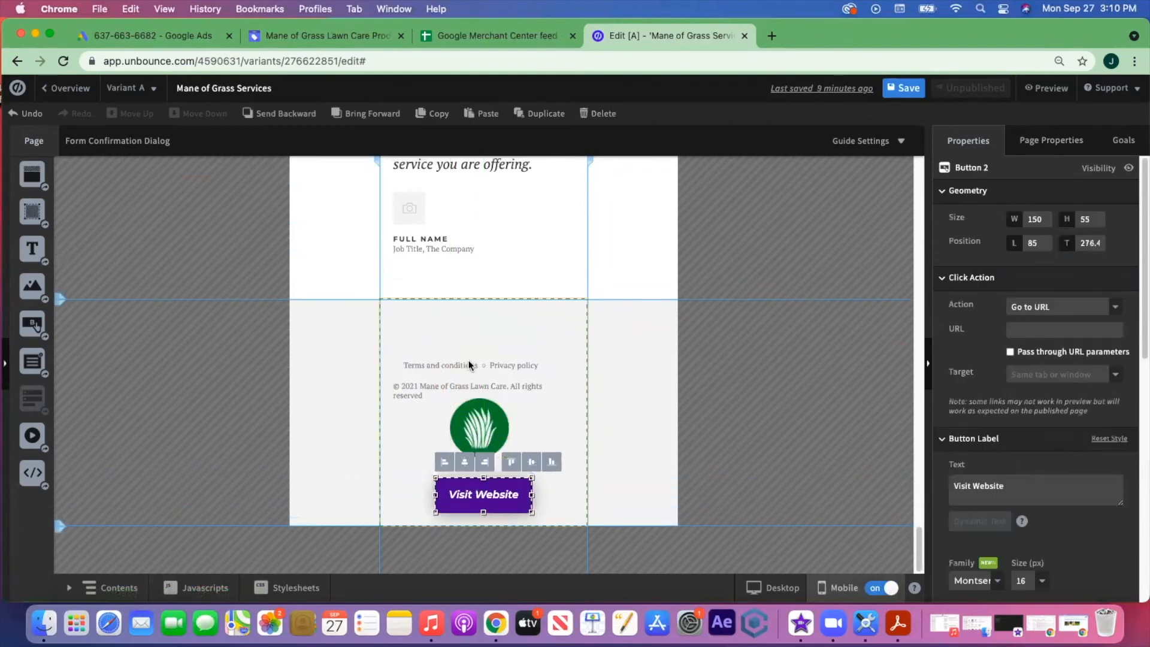
drag(476, 421, 417, 333)
drag(444, 383, 480, 322)
drag(412, 332, 405, 330)
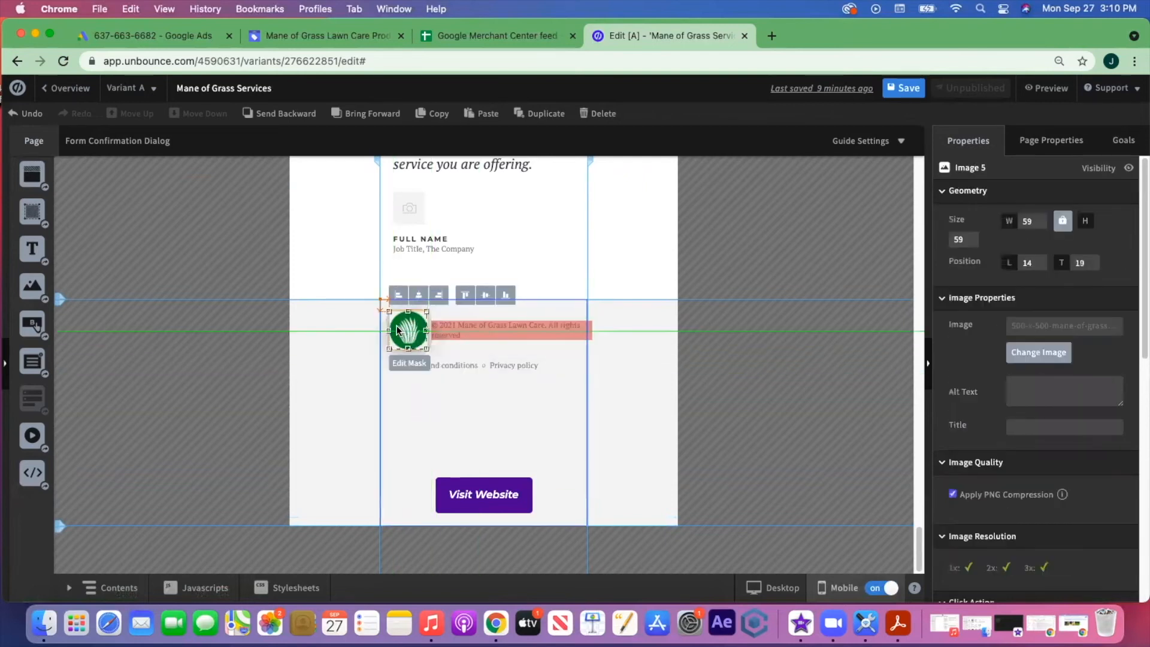
- Place Visit Website beneath the Terms and Privacy links, shorten the footer, and narrow the copyright text
click(468, 332)
mouse_move(468, 361)
mouse_down()
mouse_move(485, 357)
mouse_move(474, 370)
mouse_up()
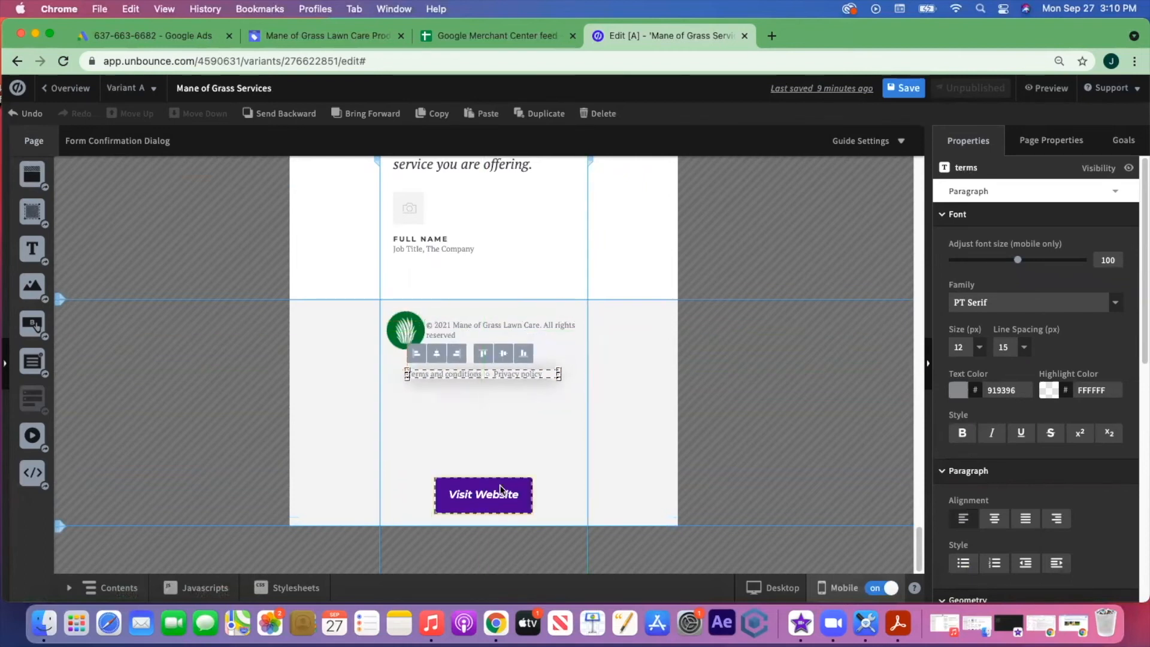
drag(497, 487, 493, 400)
click(481, 525)
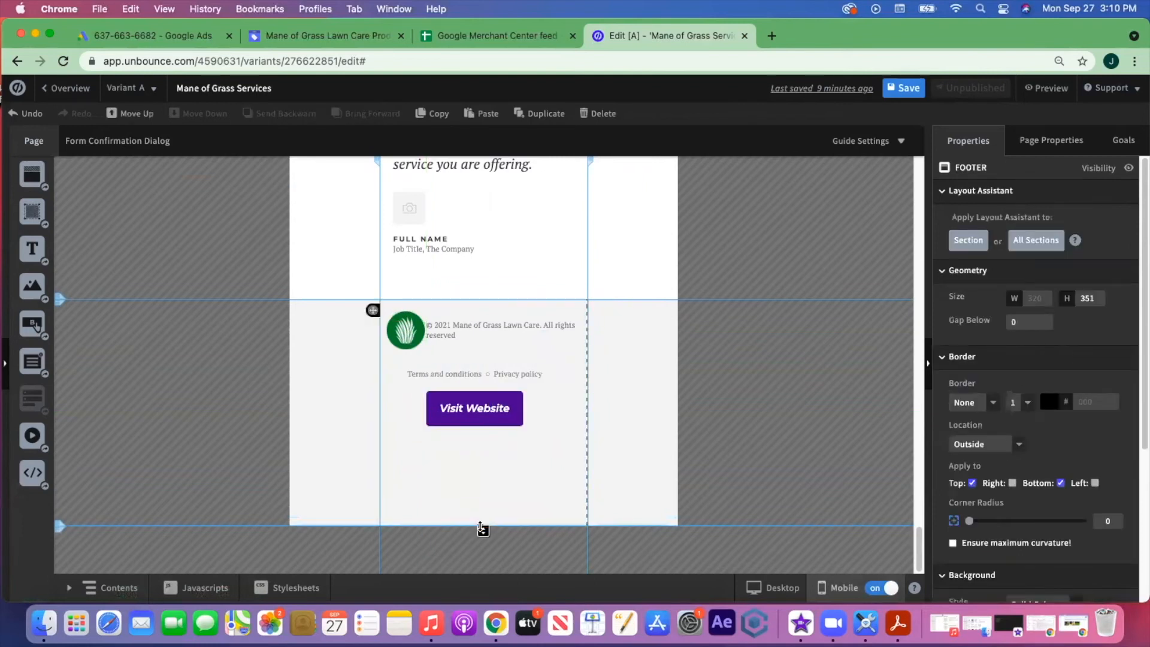
drag(482, 526, 483, 453)
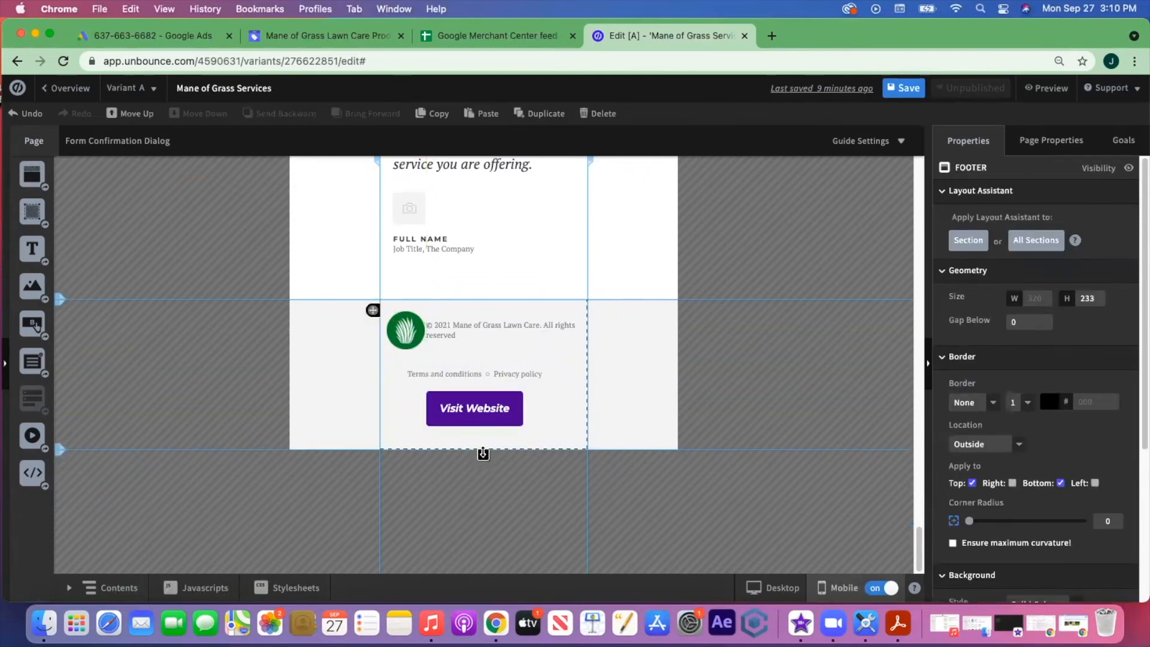
click(511, 334)
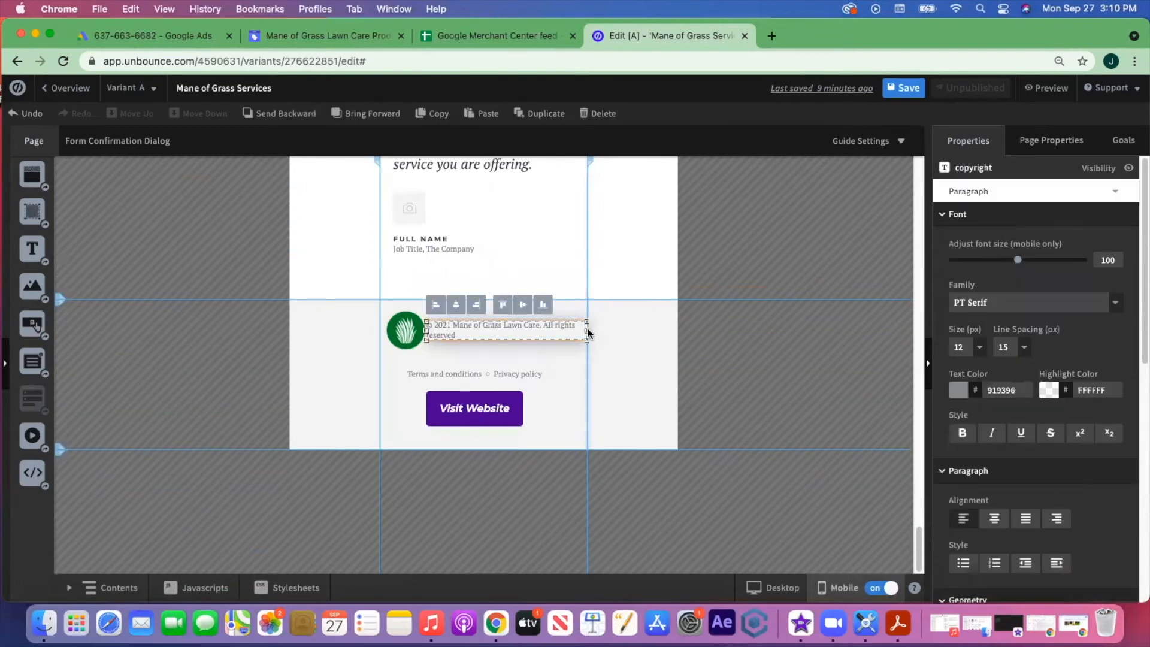
drag(584, 331, 531, 333)
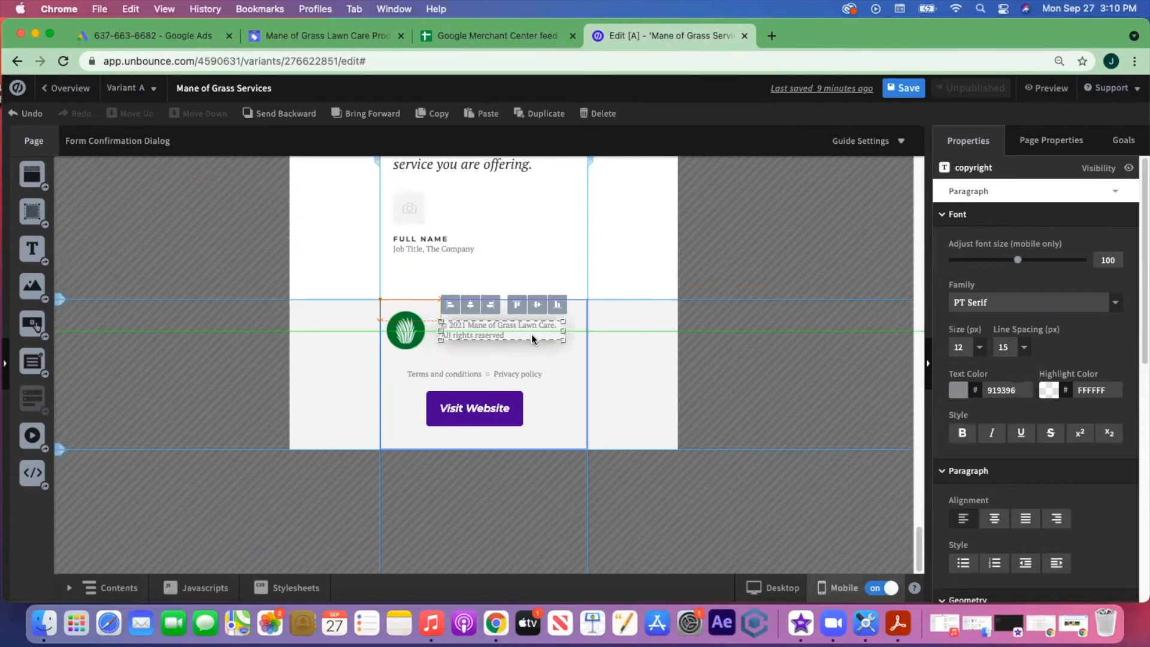
drag(409, 333, 420, 333)
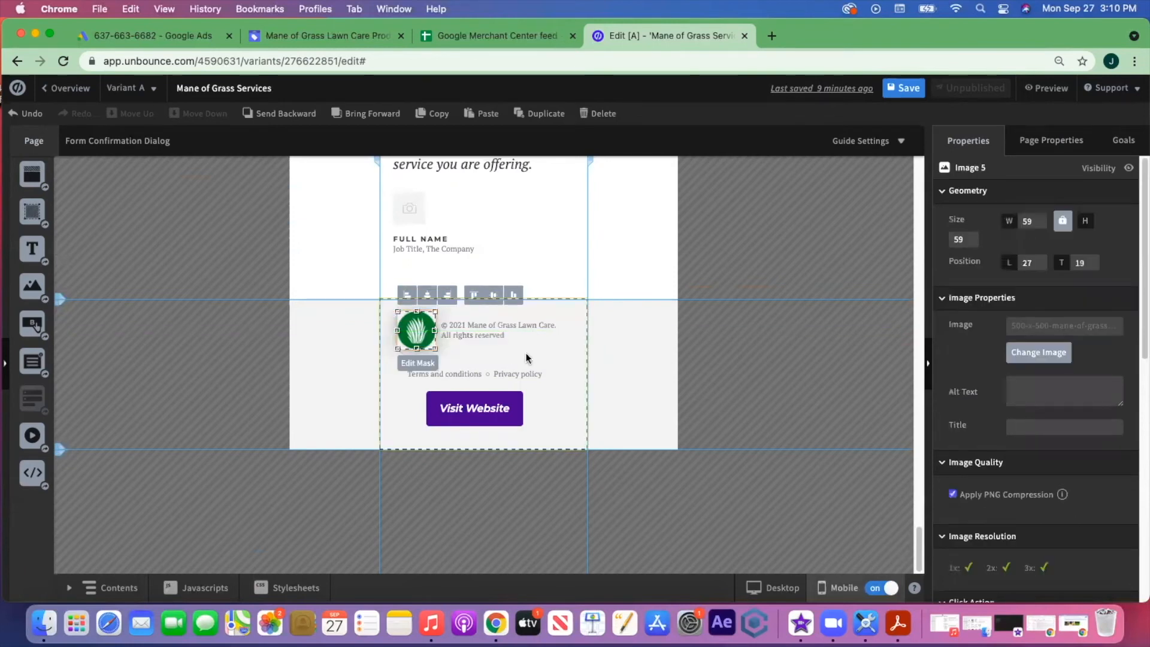
- Raise the Terms and Privacy links slightly and shift the Visit Website button right
click(575, 366)
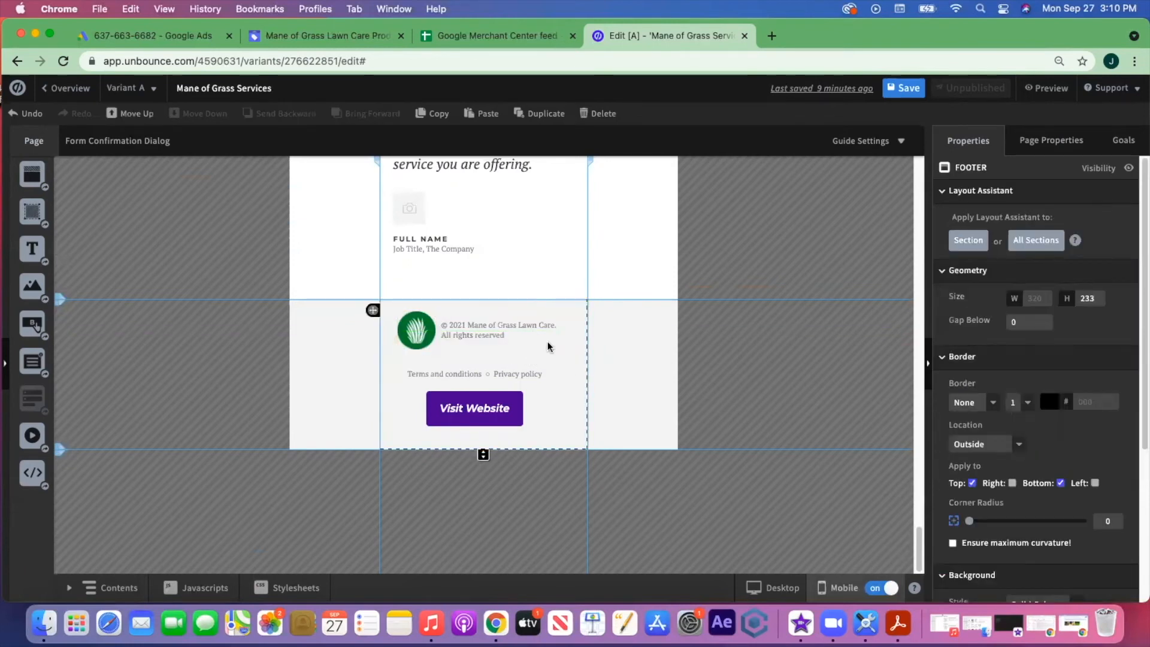
click(527, 334)
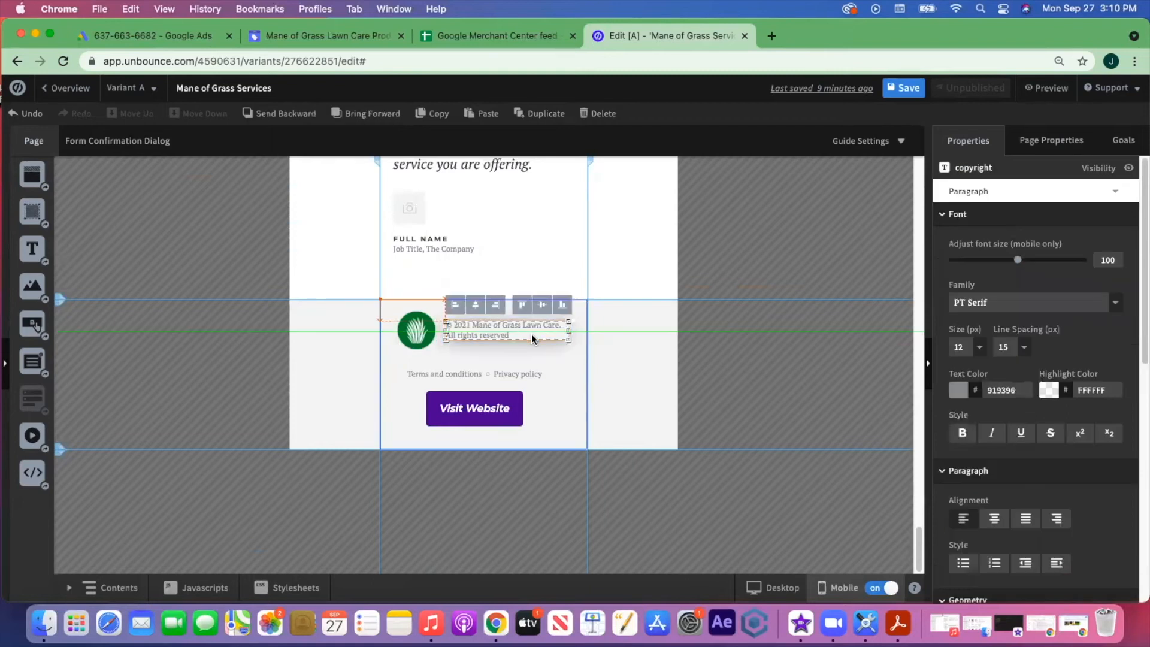
click(422, 342)
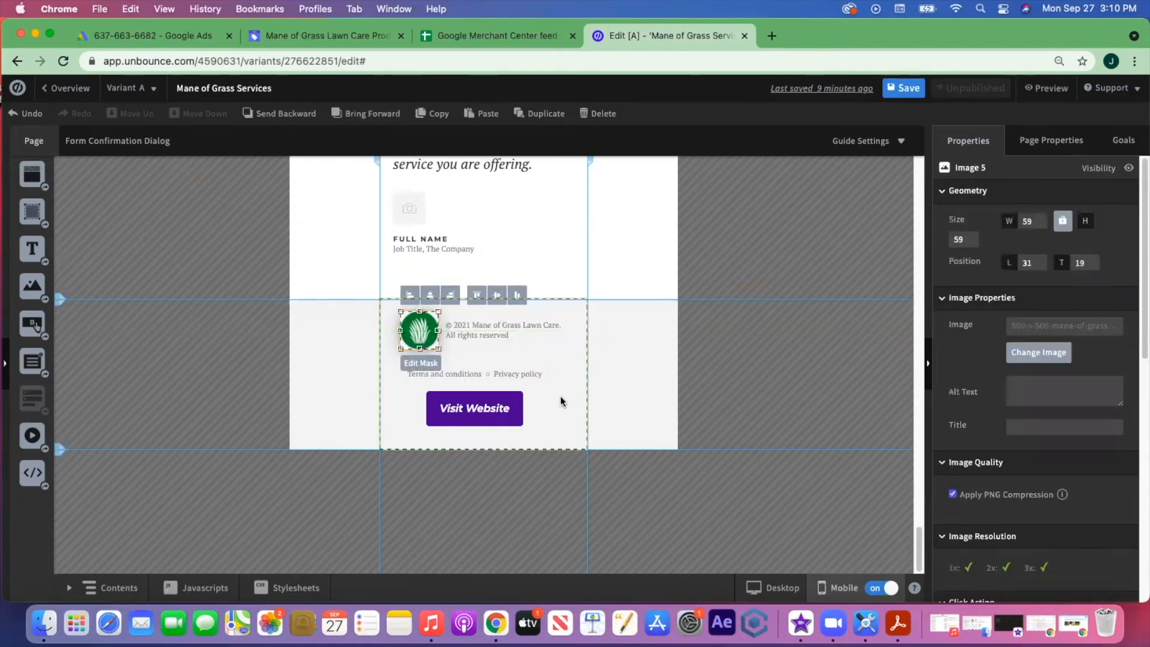
click(525, 382)
drag(523, 373, 523, 368)
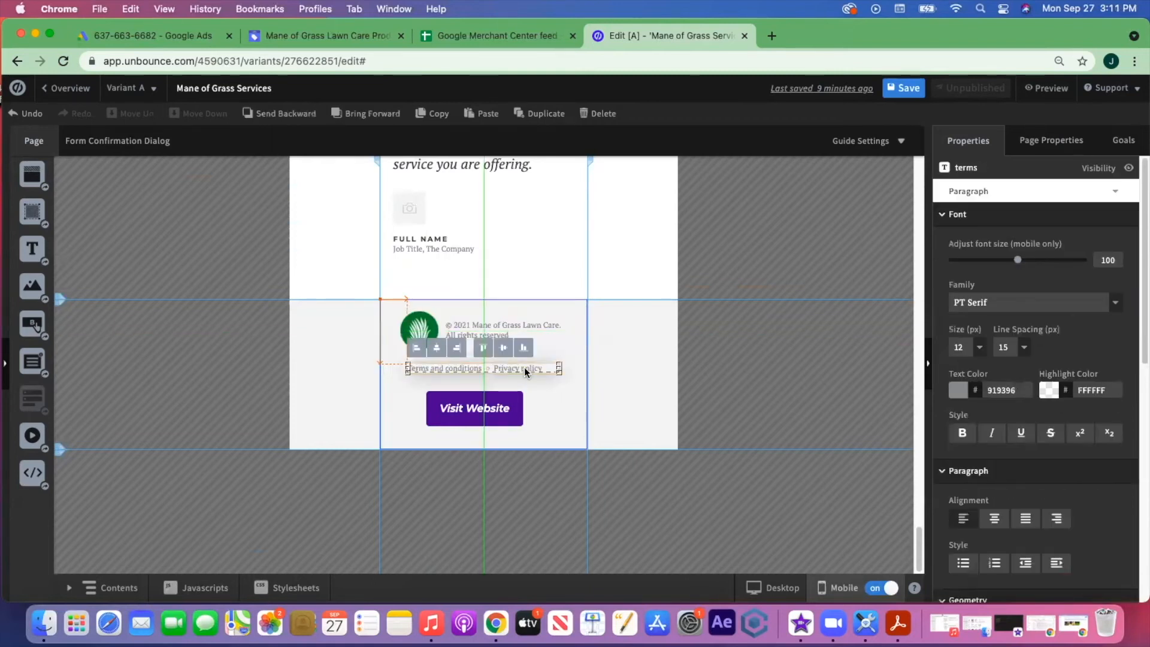
click(555, 402)
drag(498, 407, 509, 406)
click(563, 415)
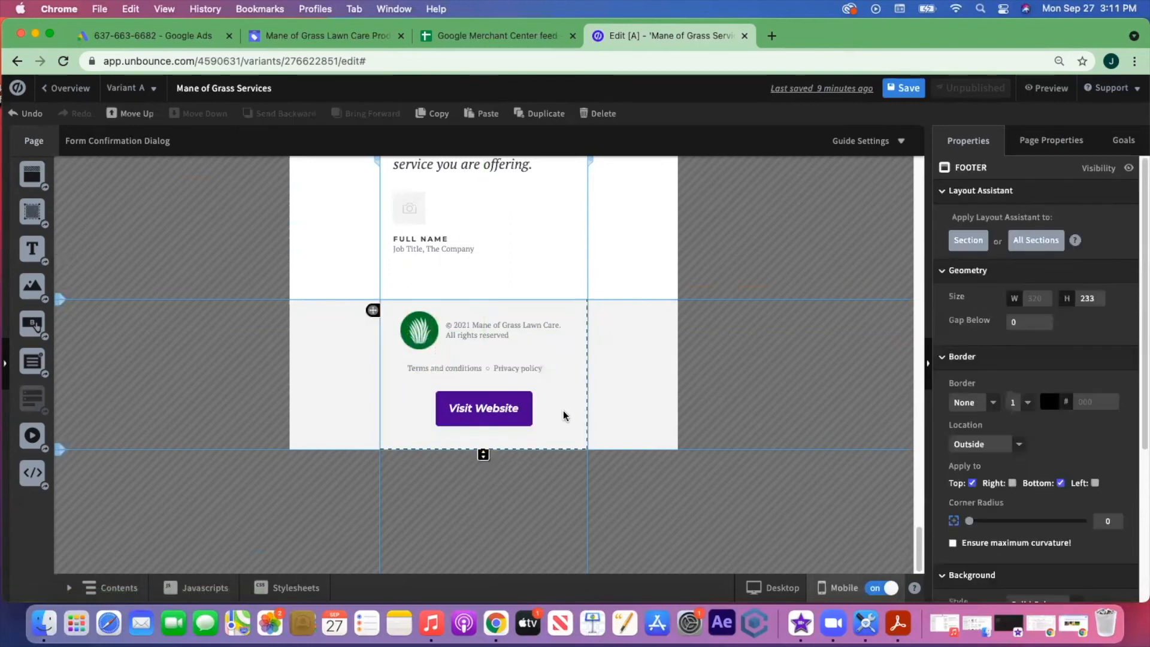
scroll(563, 415, up, 3)
scroll(563, 415, up, 10)
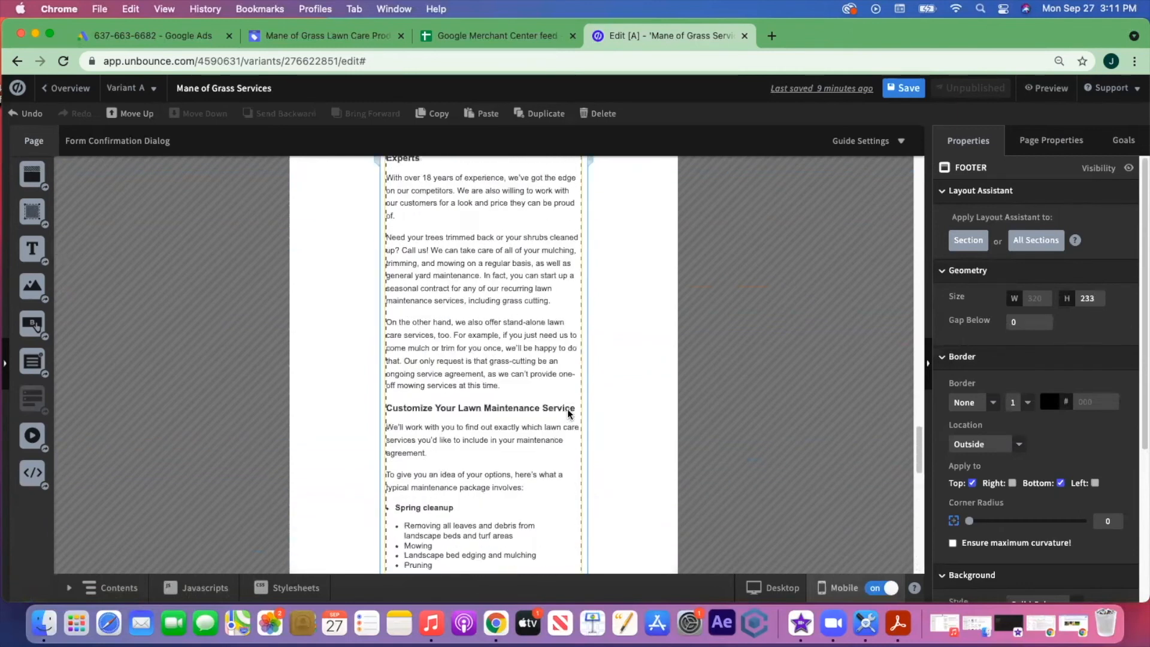
scroll(571, 413, down, 12)
scroll(574, 413, up, 11)
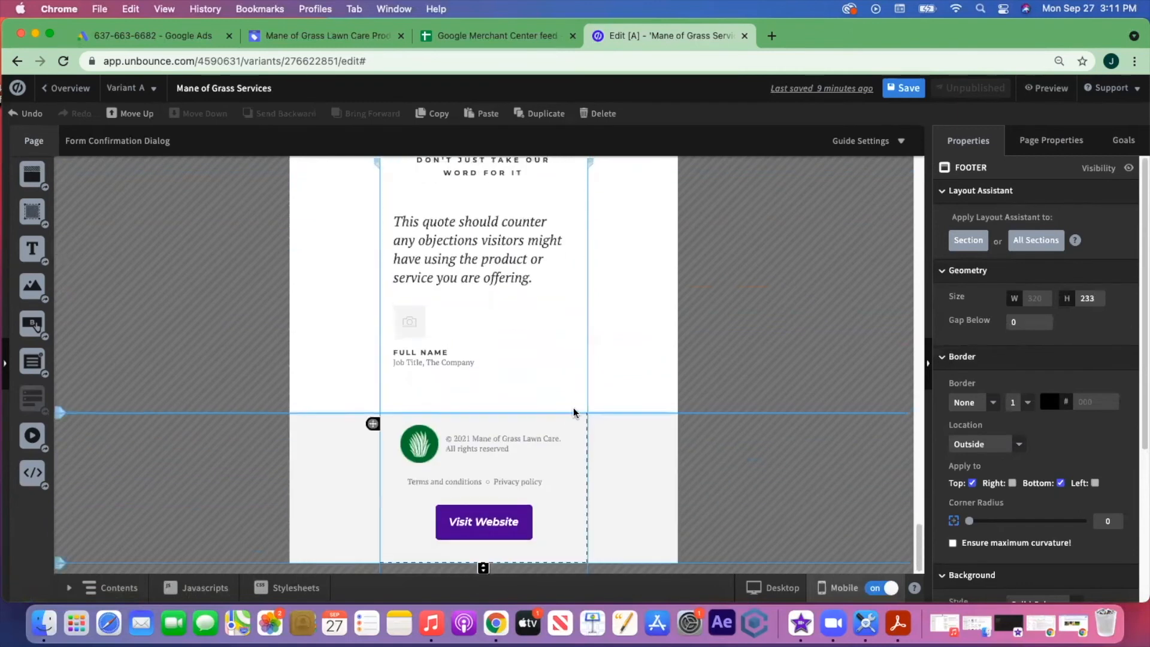
scroll(573, 412, up, 15)
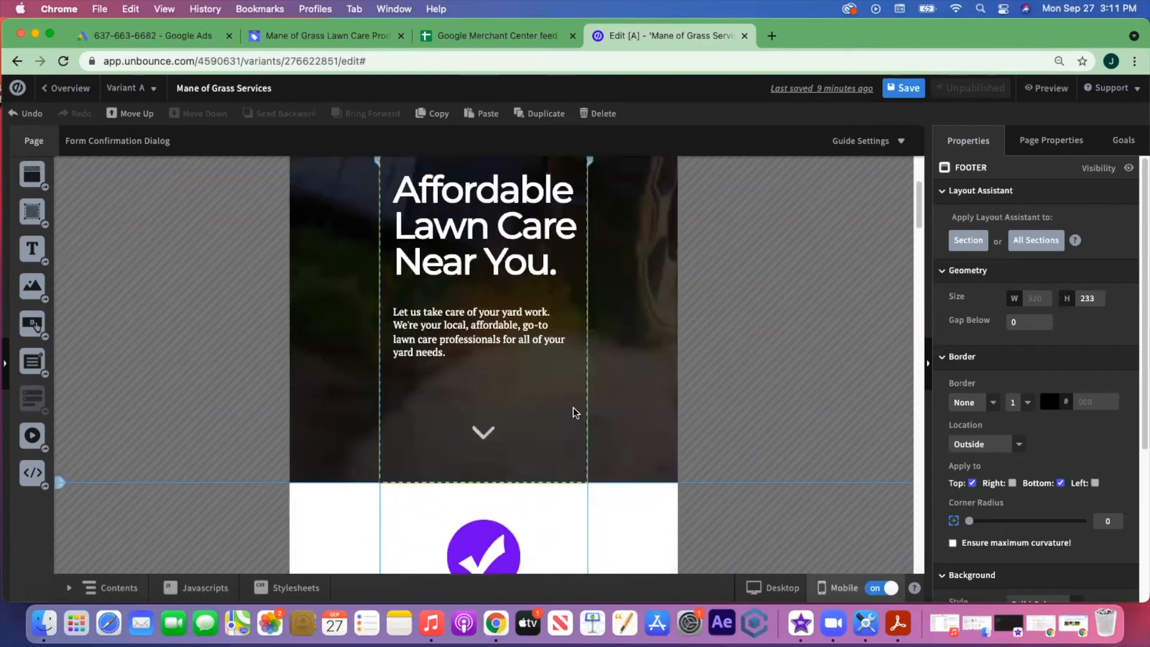
- Save the page changes and open the page preview
click(907, 89)
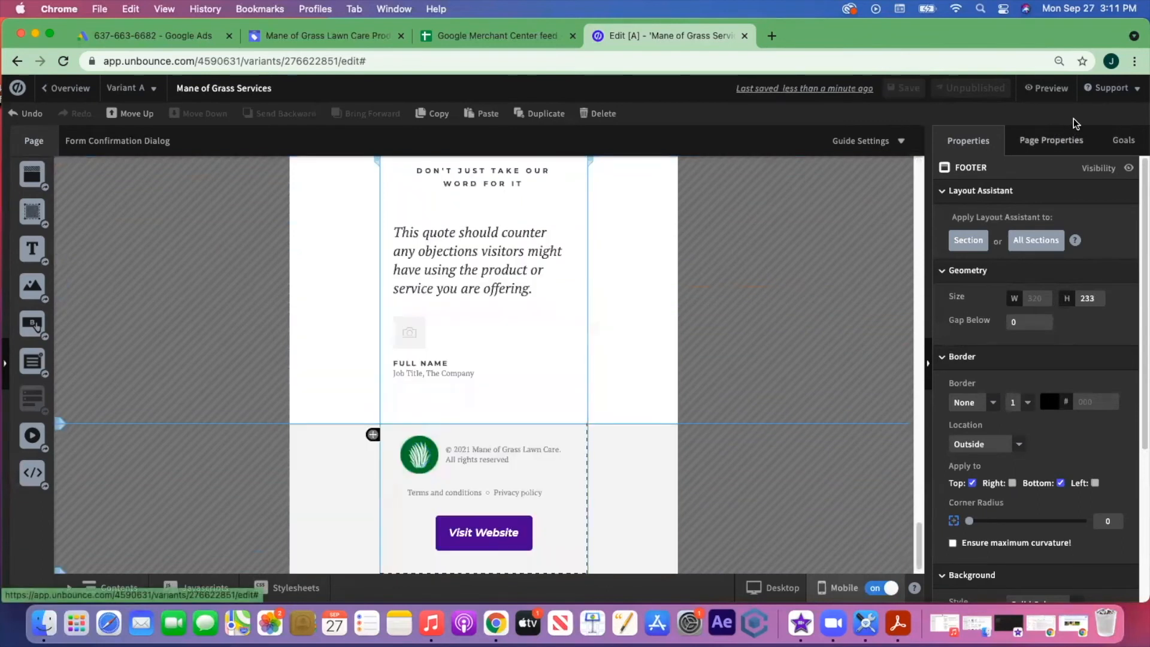
click(1058, 90)
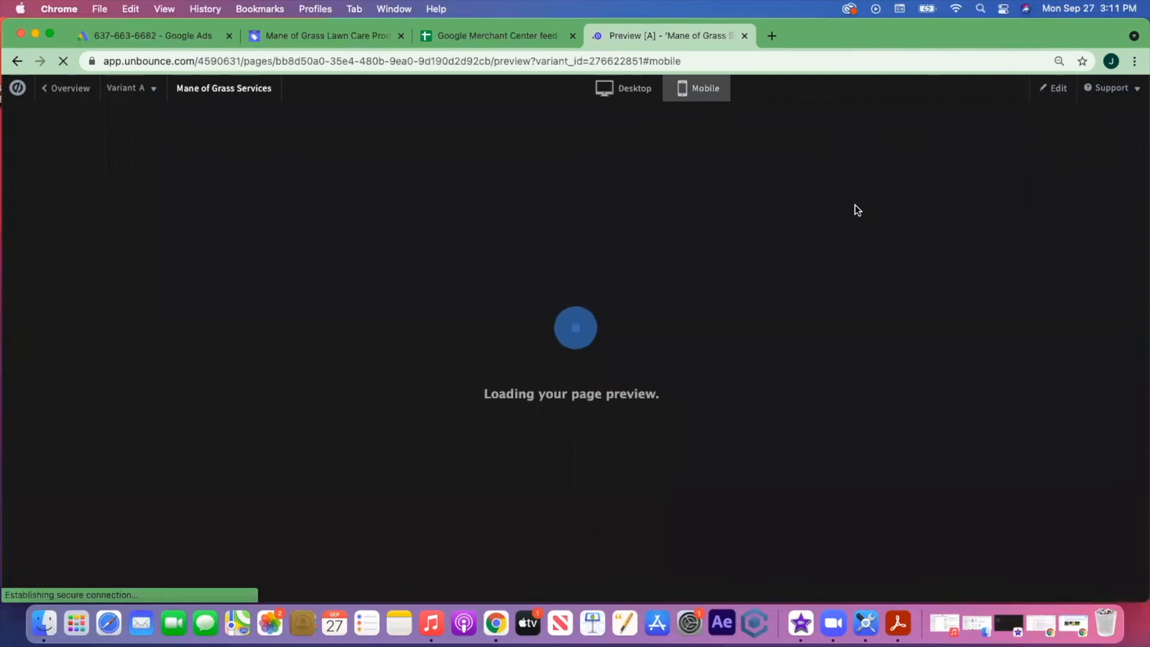
- Scroll through the whole mobile preview of the page
scroll(665, 267, down, 7)
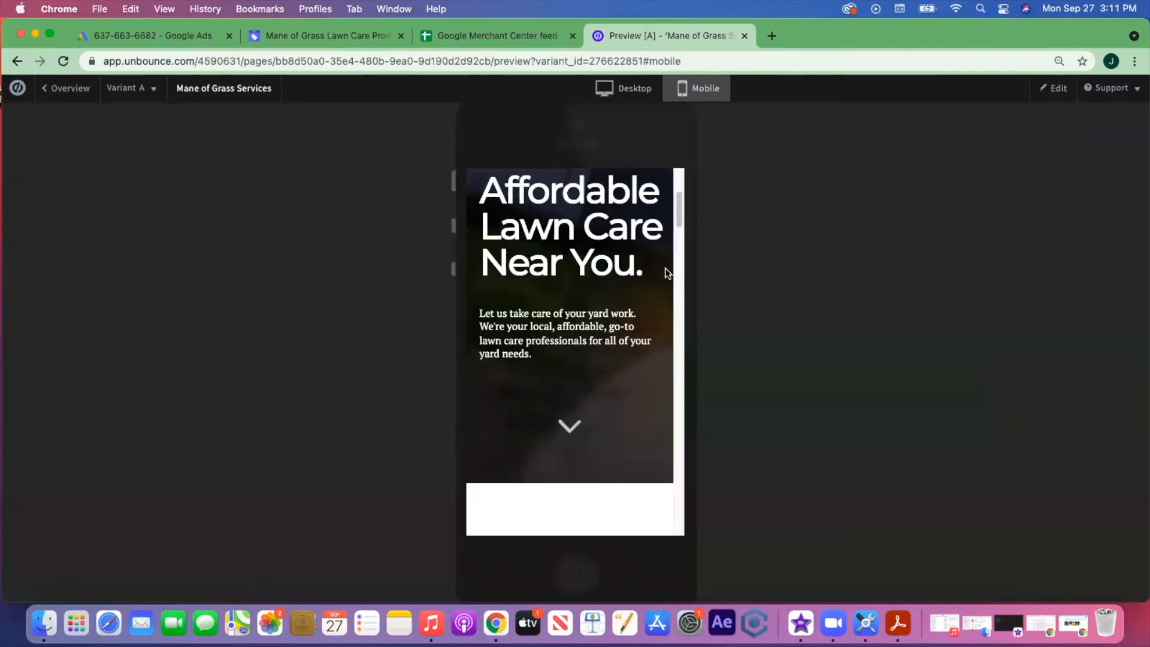
scroll(666, 273, down, 8)
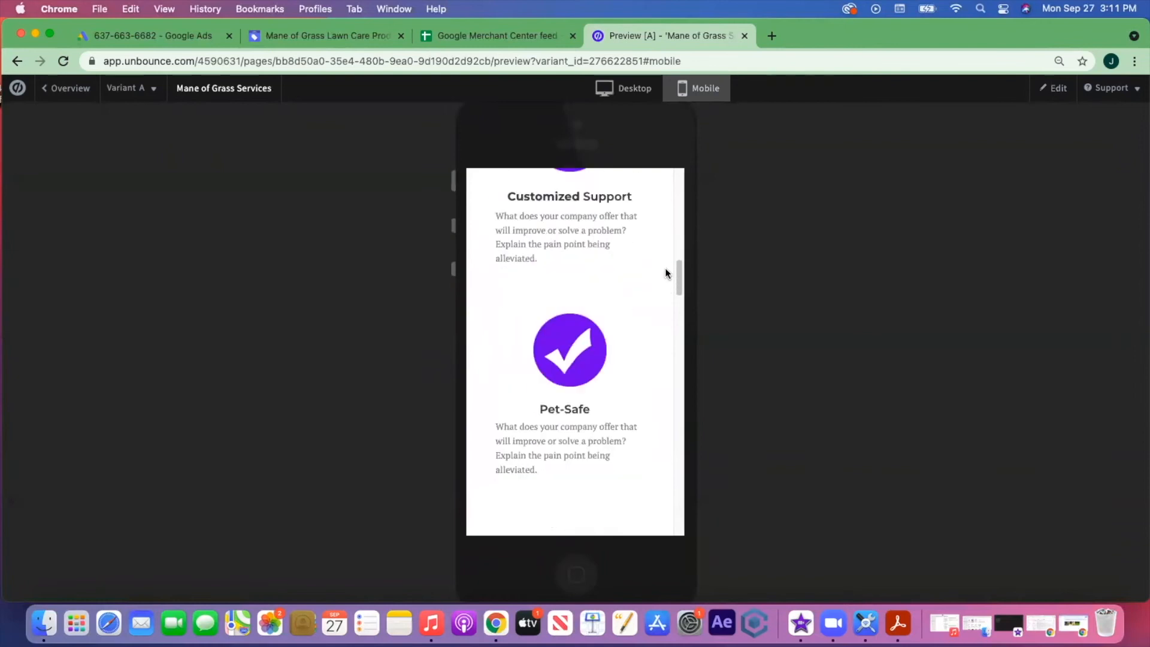
scroll(666, 273, up, 2)
scroll(666, 273, down, 7)
scroll(665, 273, down, 12)
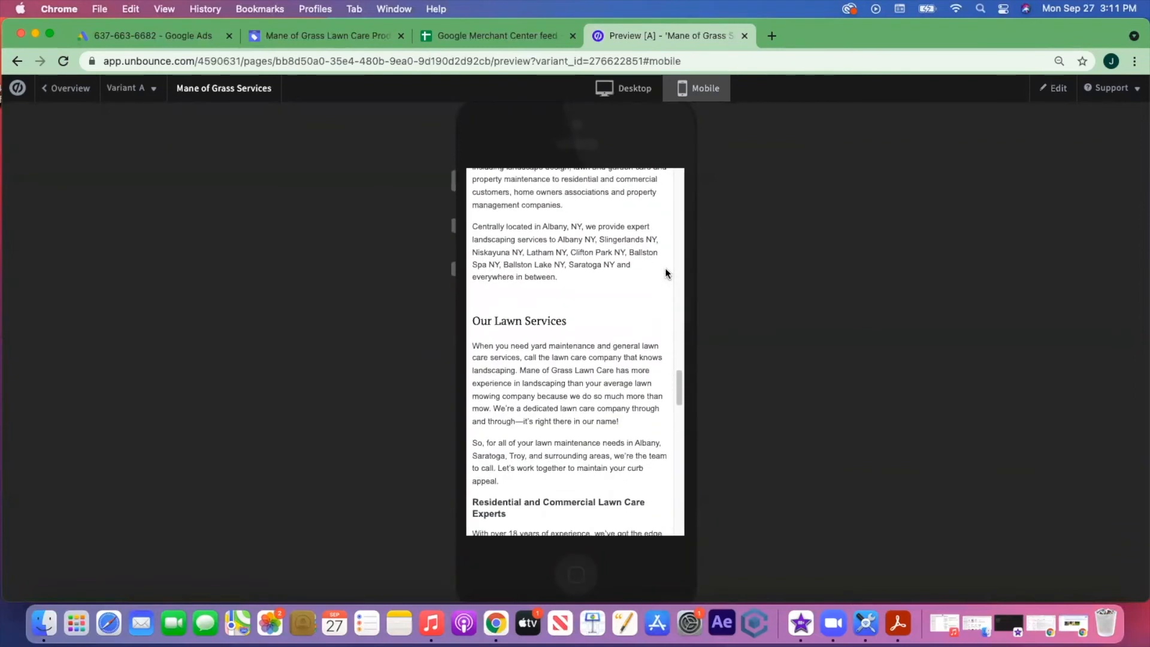
scroll(665, 272, down, 12)
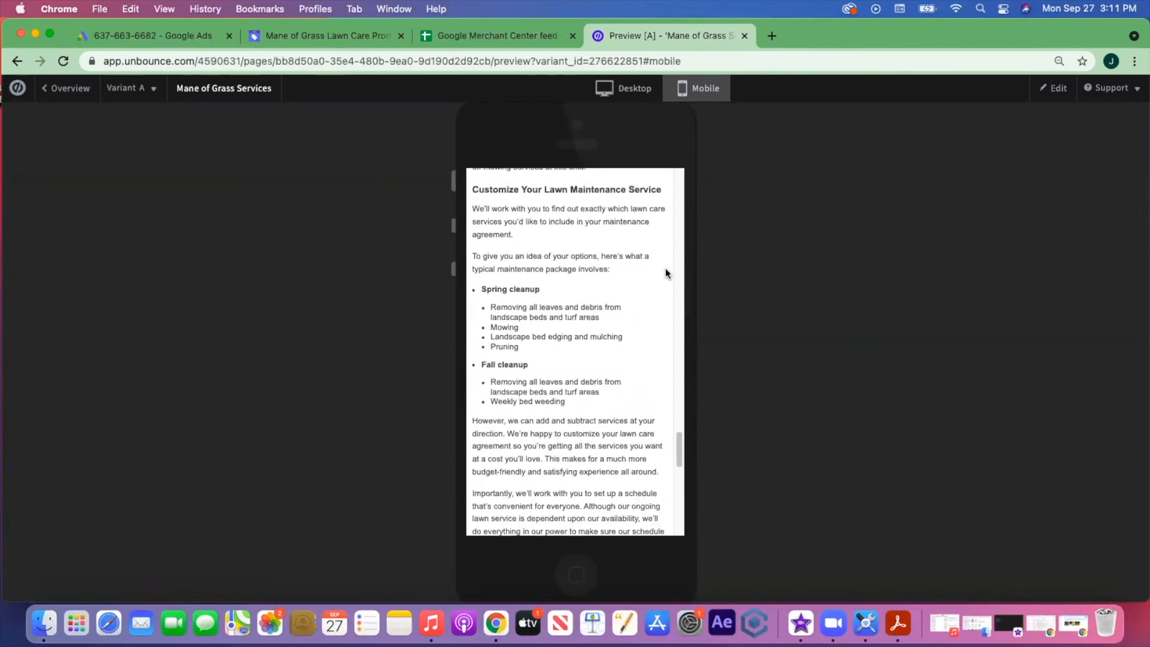
- Switch the preview to Desktop and scroll through the desktop layout
click(639, 93)
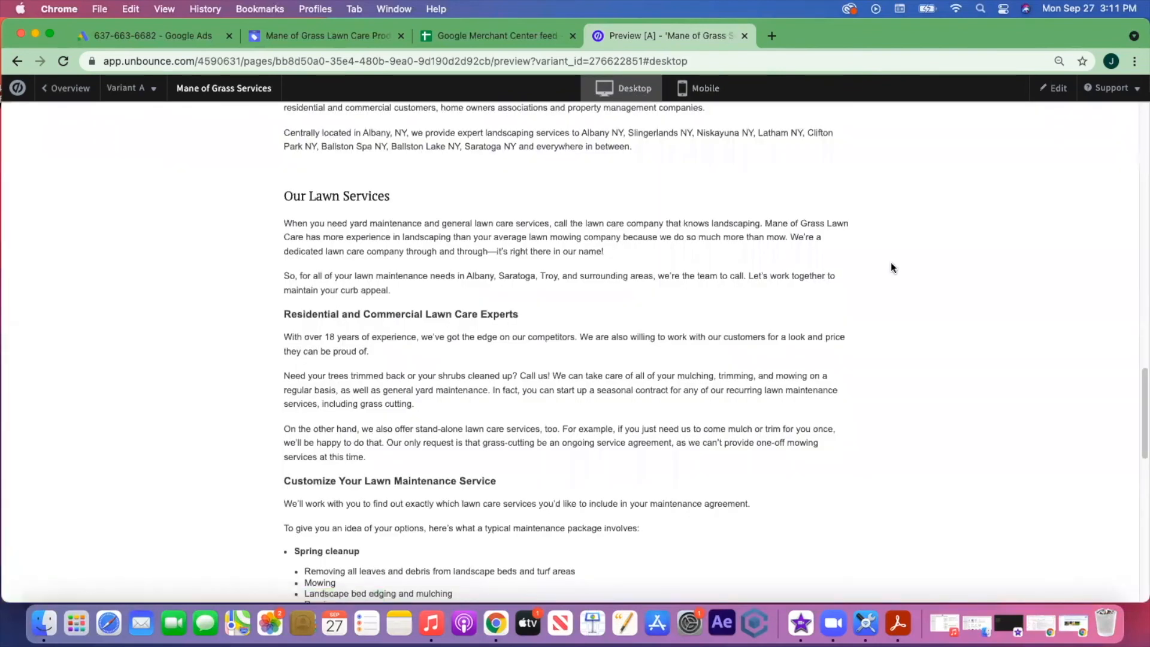
scroll(890, 263, up, 10)
scroll(891, 265, up, 3)
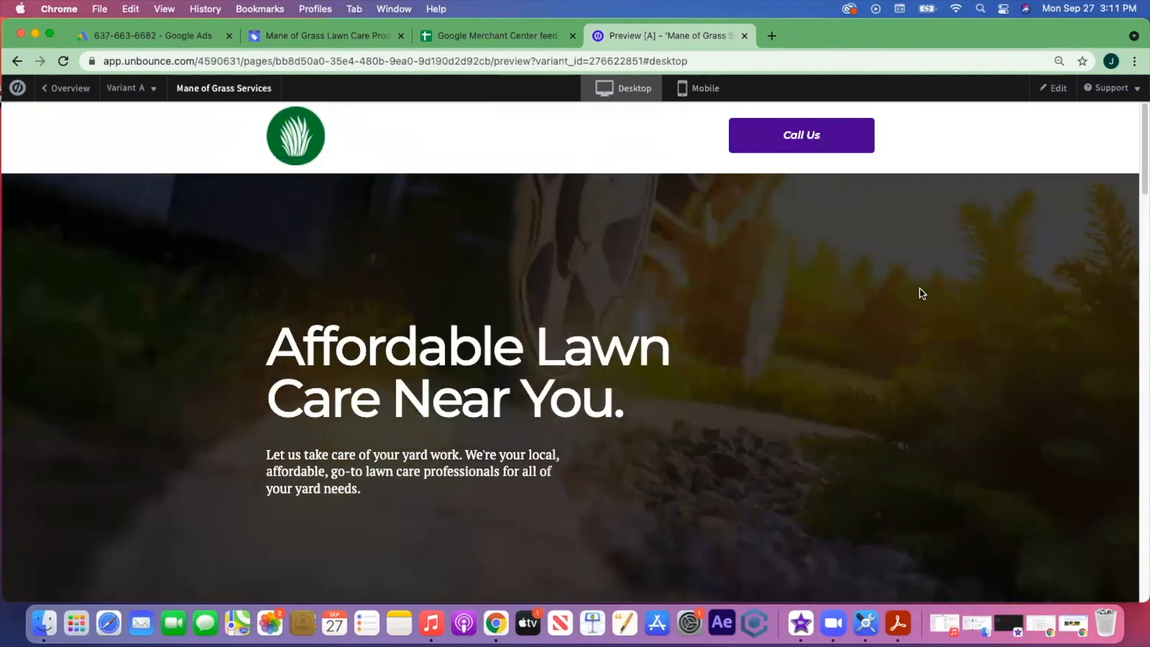
scroll(922, 296, down, 8)
scroll(923, 301, down, 15)
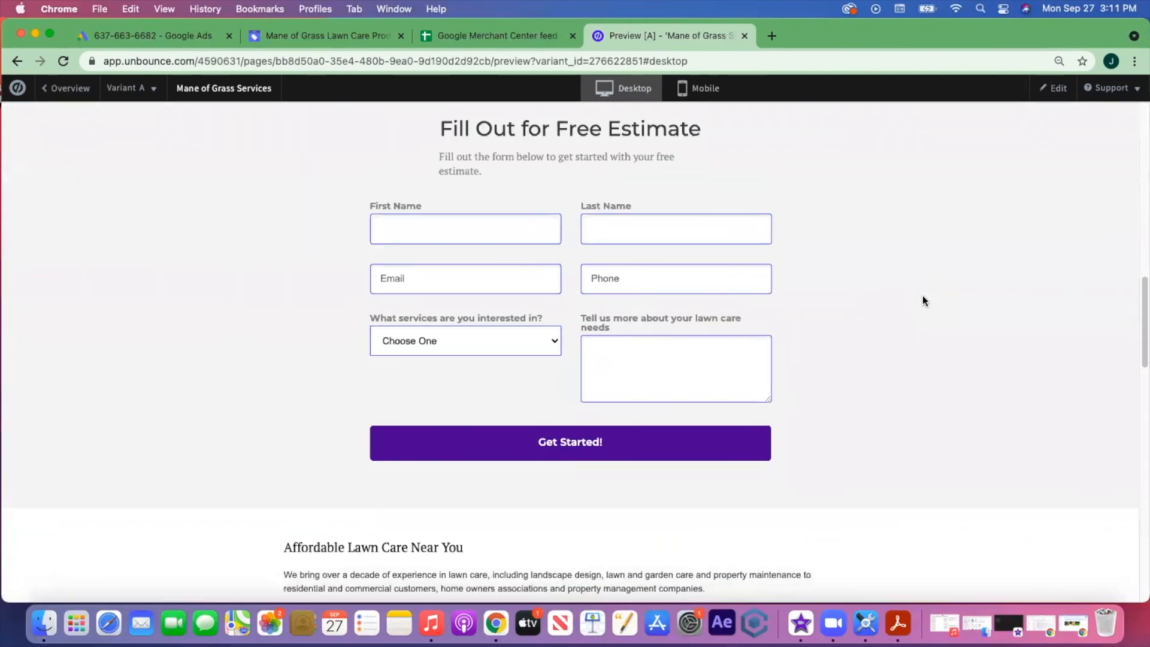
scroll(922, 298, down, 7)
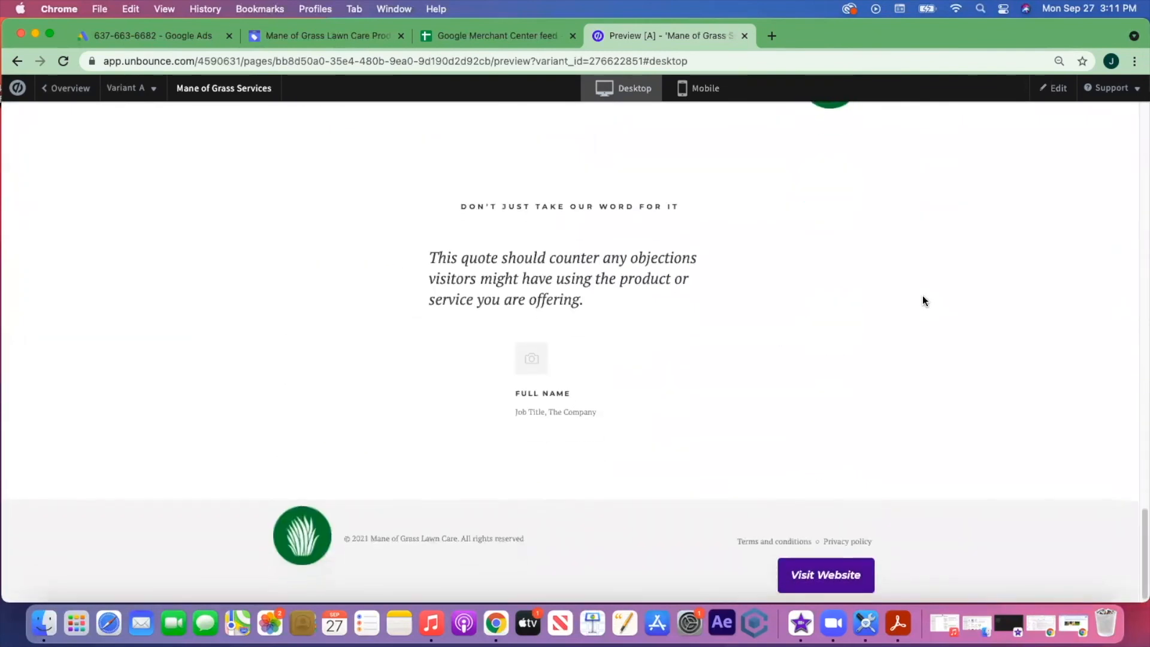
scroll(922, 300, up, 20)
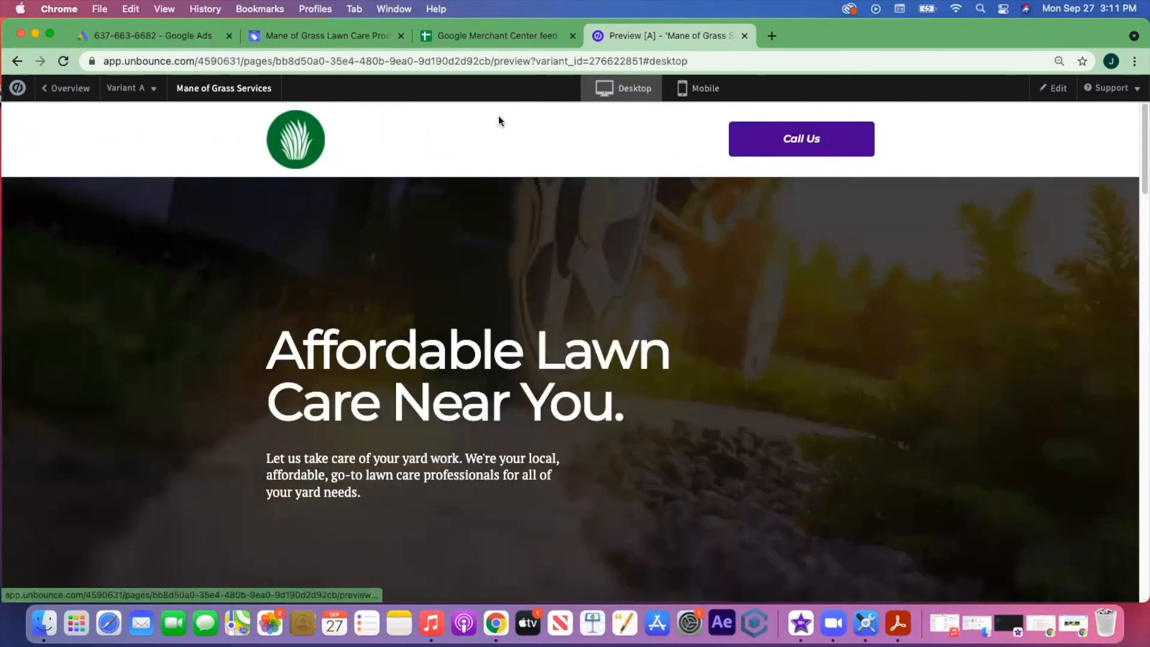
- Return to the editor, select the estimate form, and bring up its Form Confirmation Dialog
click(1058, 89)
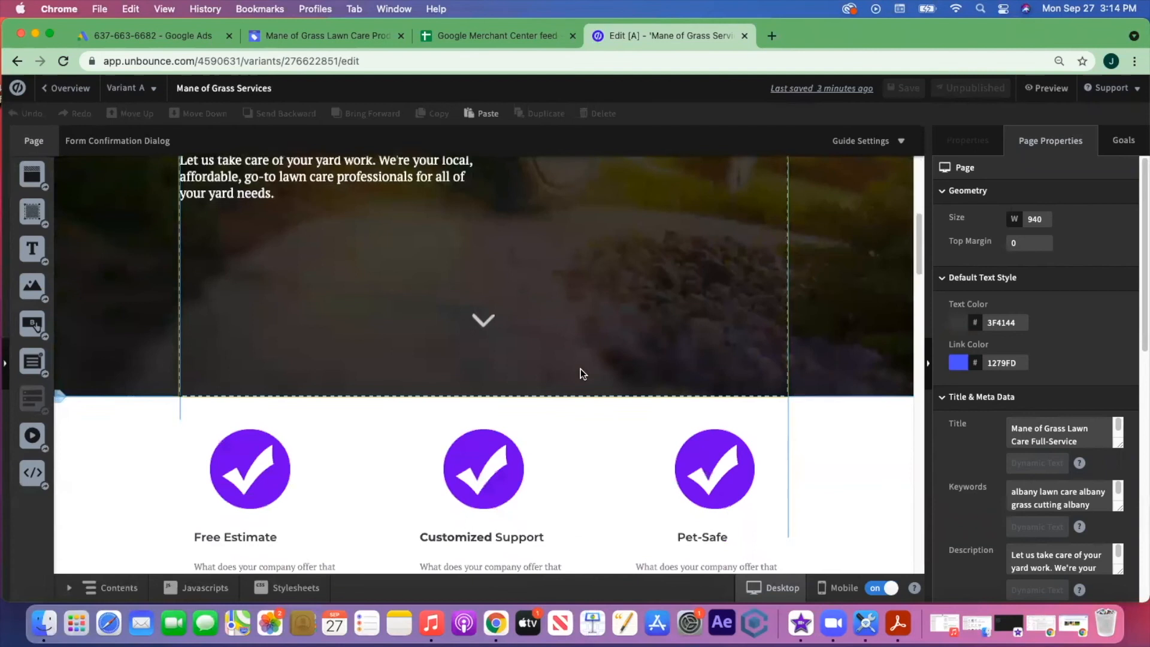
scroll(656, 368, up, 6)
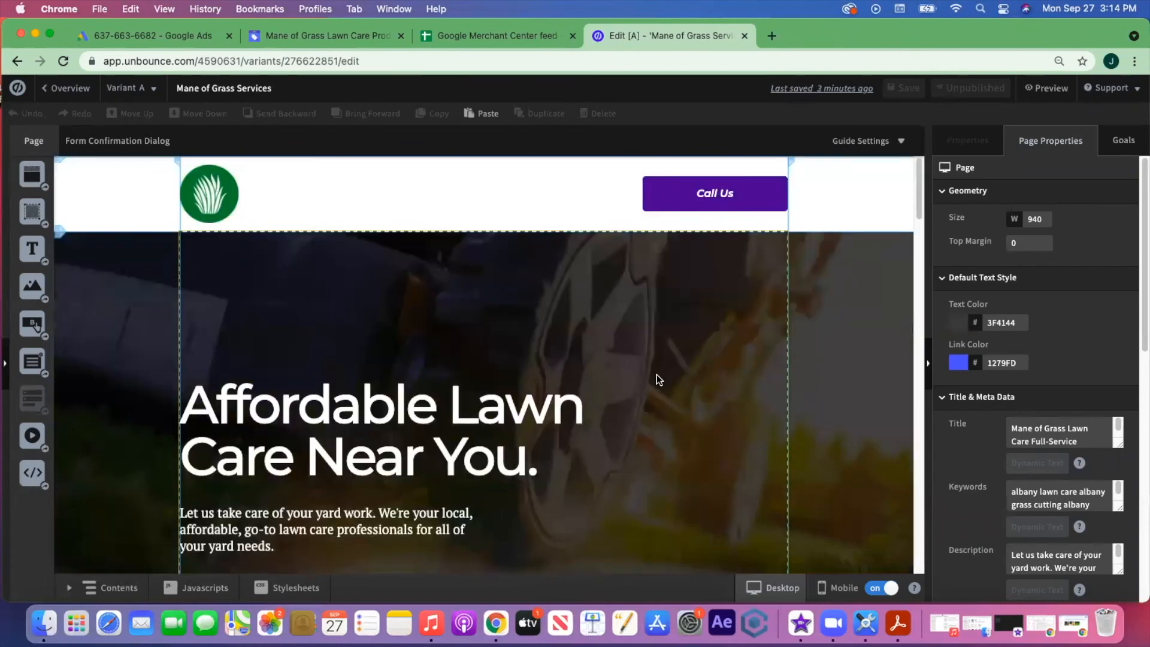
scroll(656, 375, down, 10)
scroll(702, 409, down, 6)
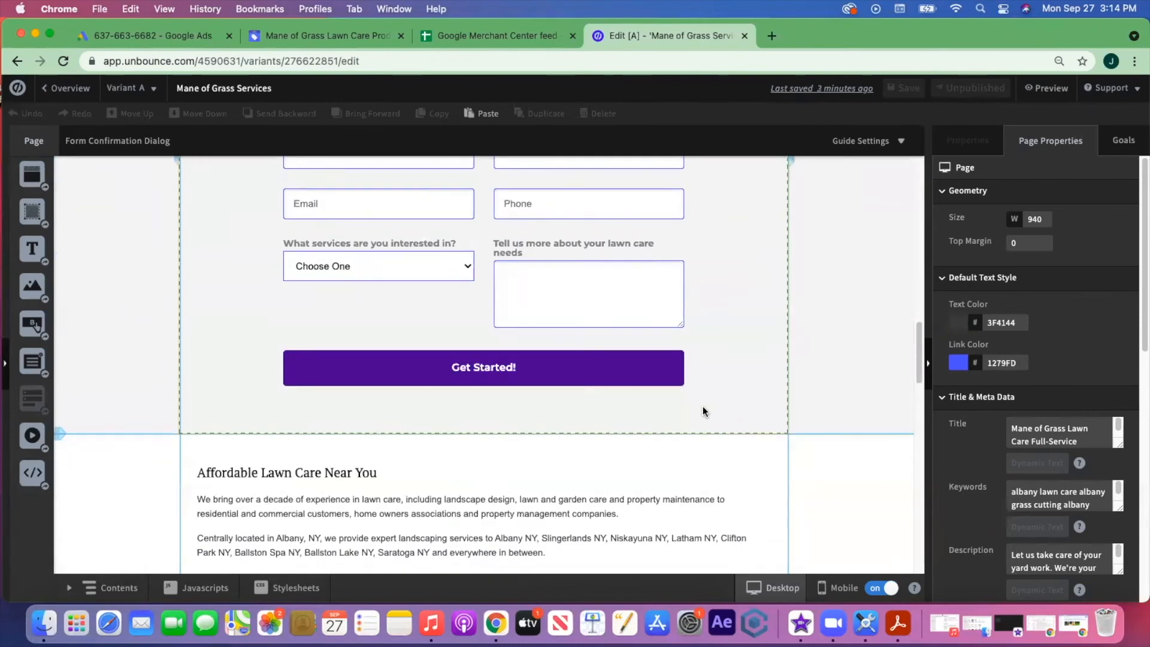
scroll(703, 411, up, 2)
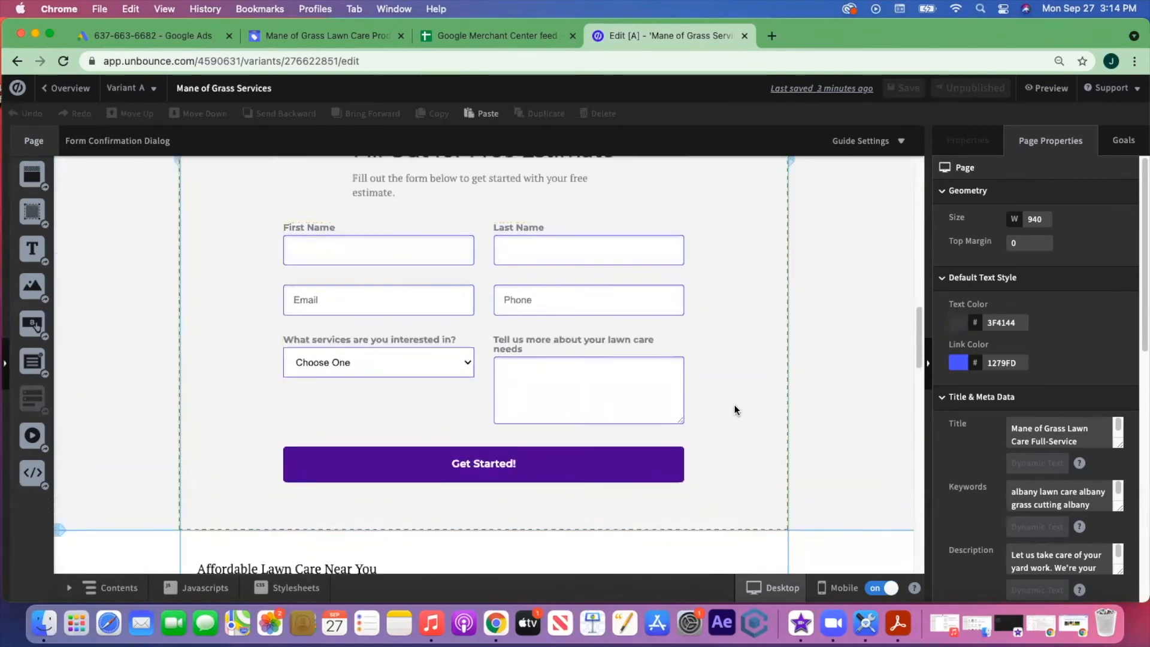
scroll(734, 404, up, 2)
click(499, 326)
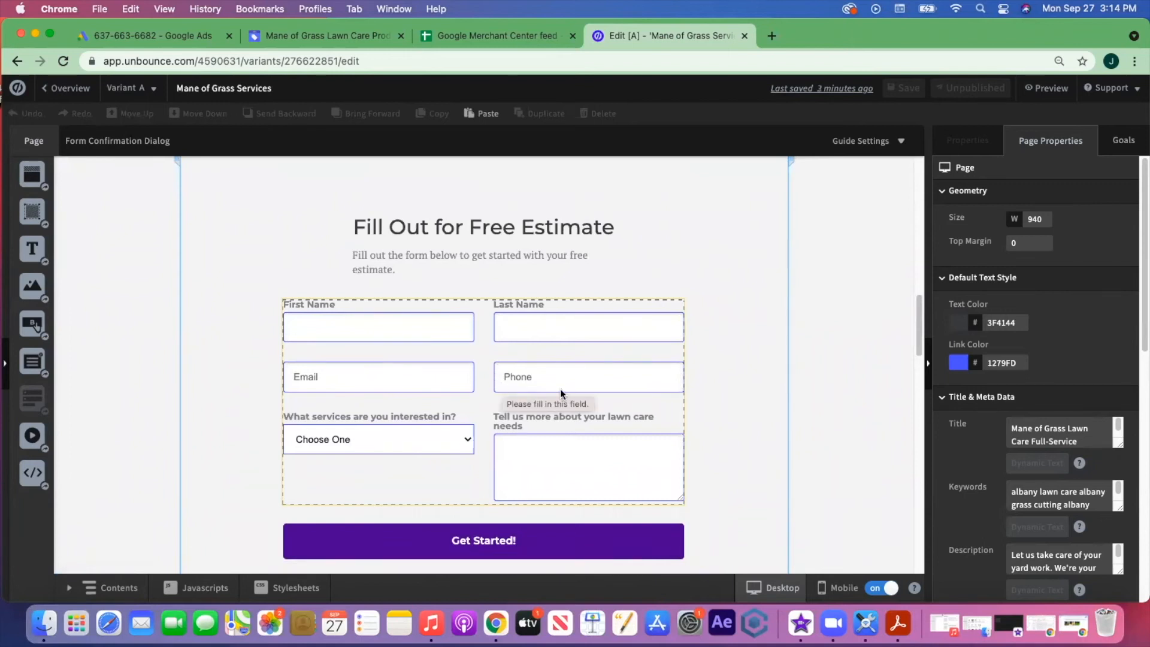
scroll(559, 390, up, 5)
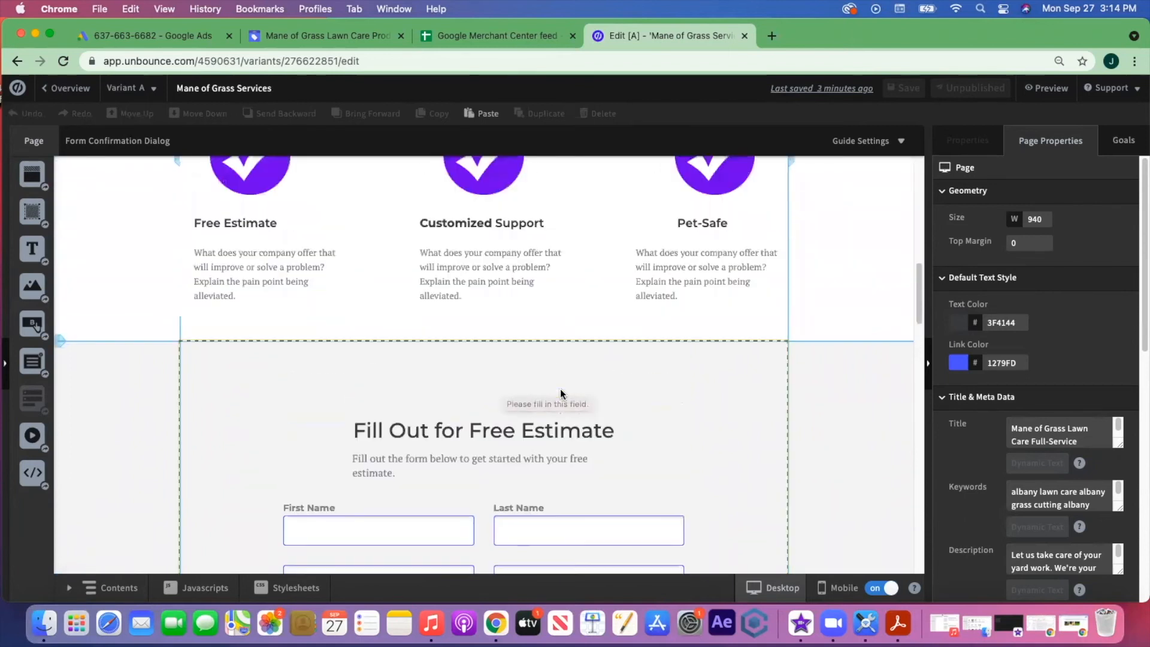
click(104, 145)
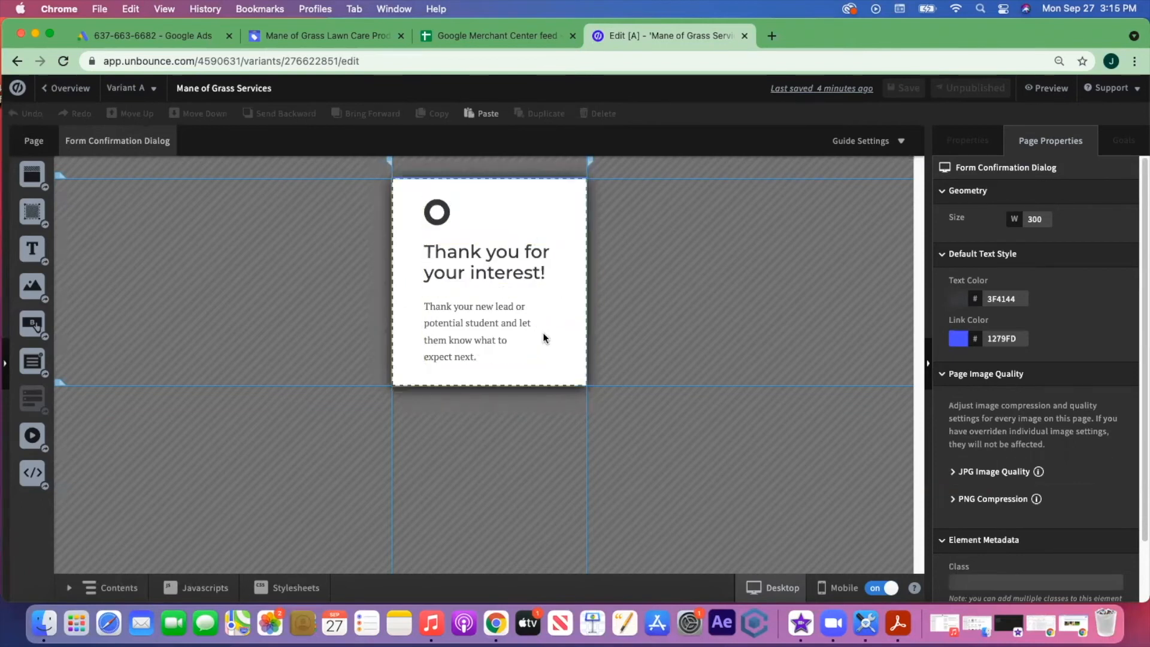
- Replace the dialog's grey logo with the Mane of Grass logo image, shrunk to 69 px
click(558, 361)
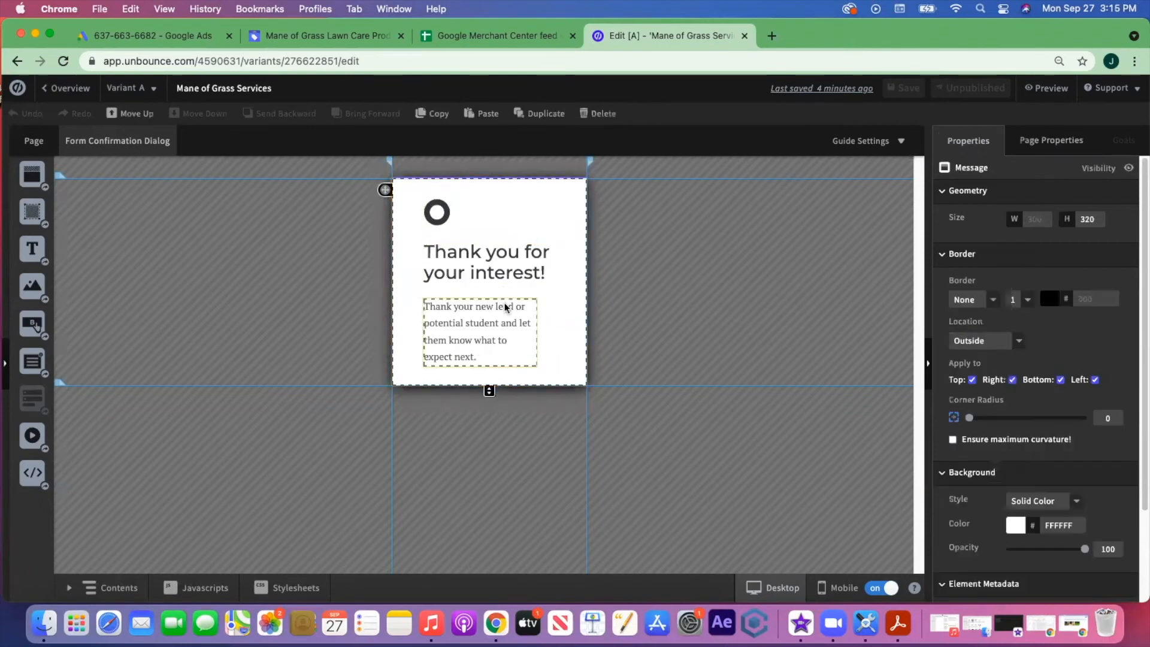
click(439, 215)
key(Delete)
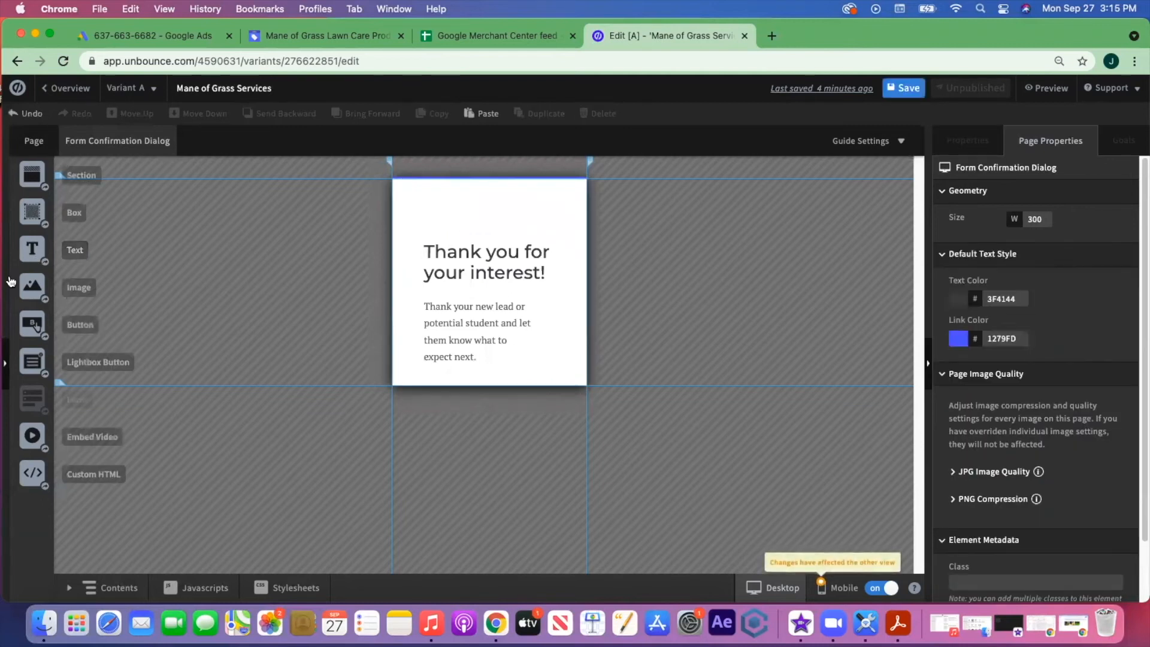
drag(32, 286, 441, 213)
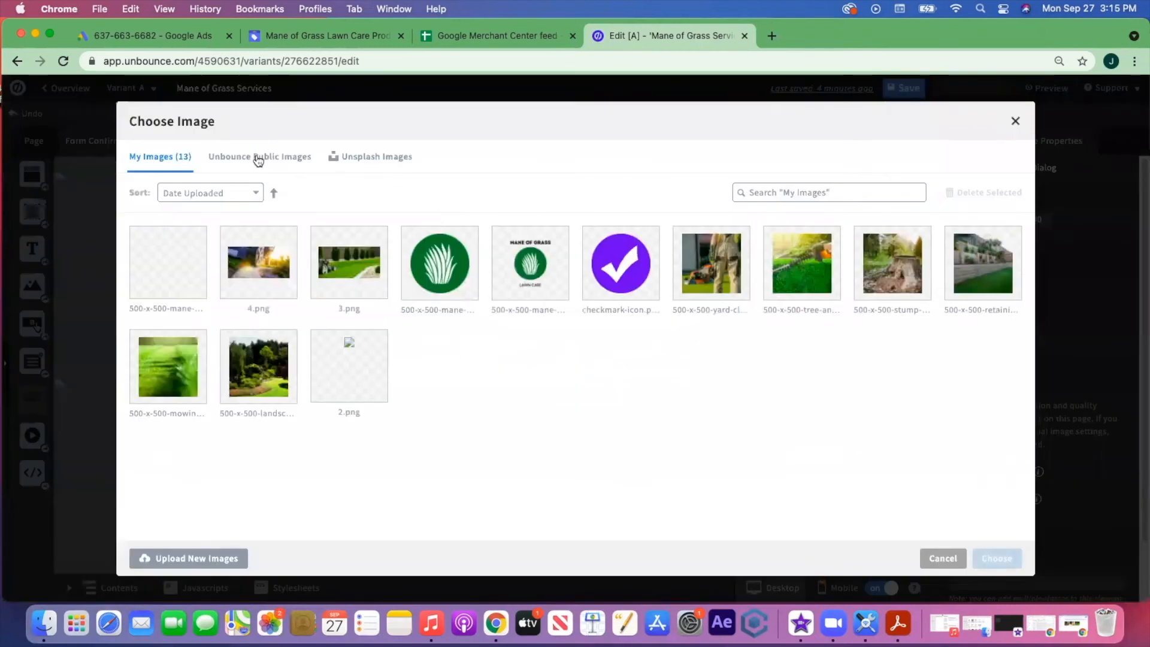
click(152, 267)
click(996, 559)
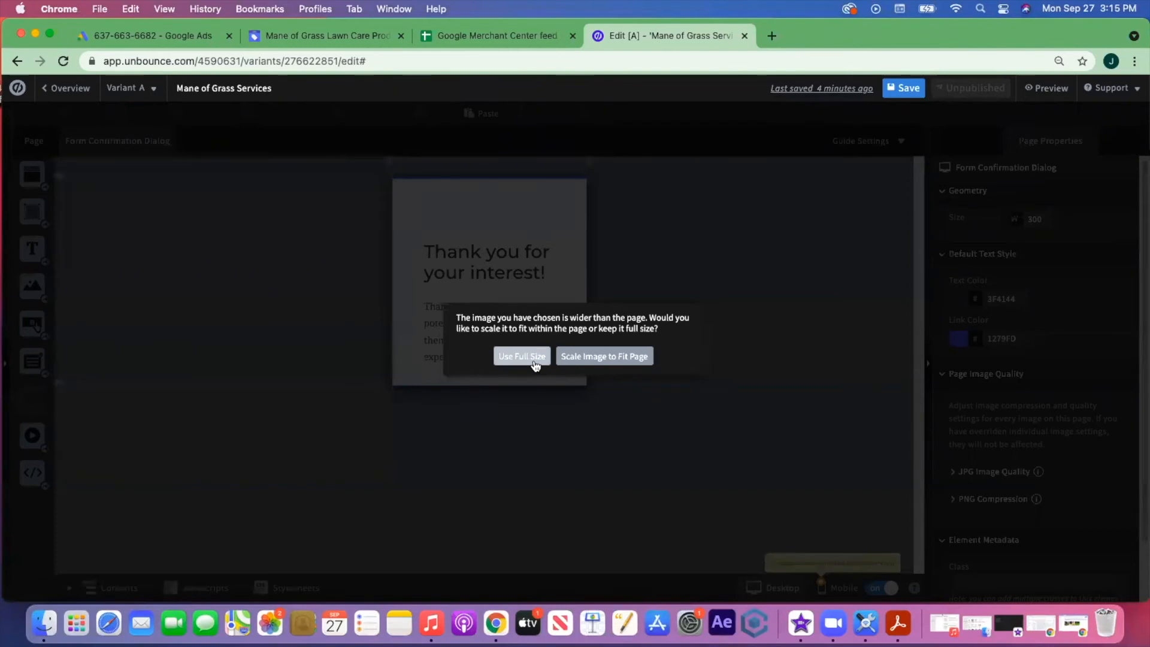
click(536, 358)
drag(767, 534, 489, 261)
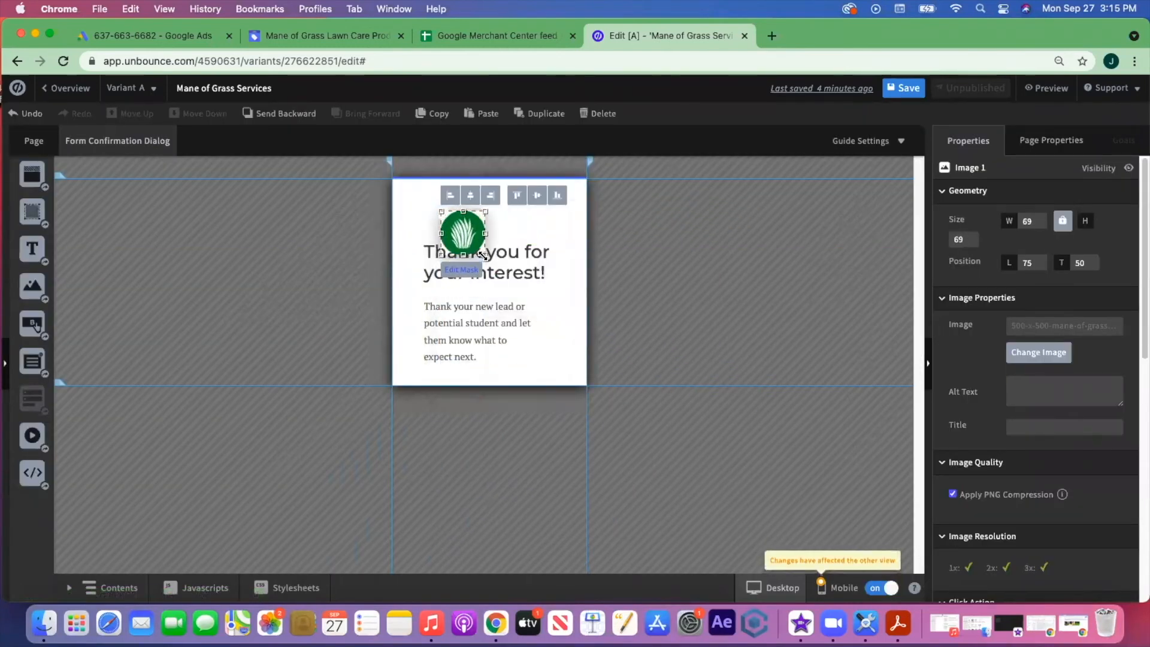
click(545, 370)
- Rearrange the dialog: logo centred, heading just below it, message paragraph under the heading
drag(489, 411, 489, 473)
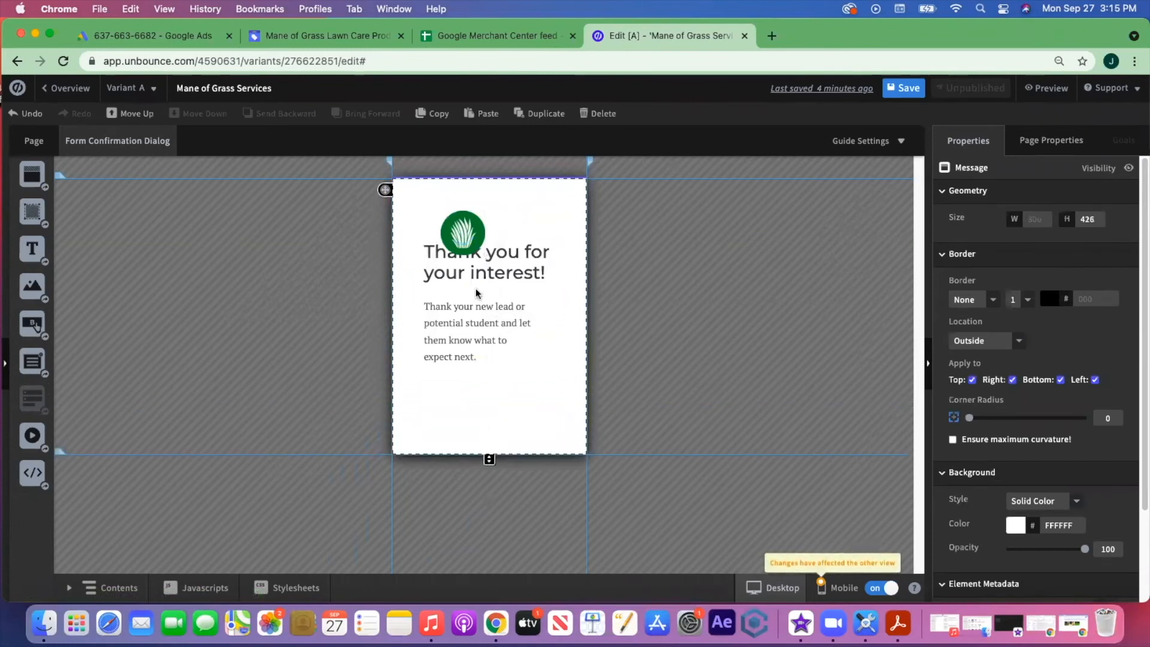
drag(459, 311, 461, 369)
drag(502, 263, 502, 322)
drag(467, 244, 493, 232)
drag(505, 311, 508, 278)
drag(491, 371, 491, 334)
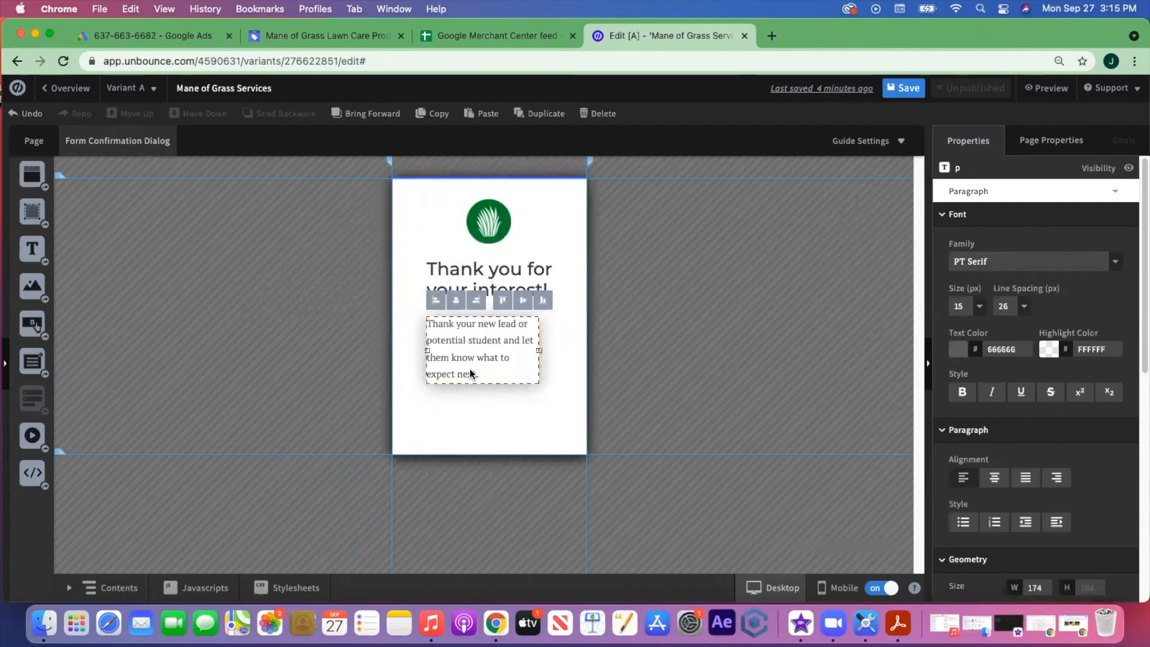
- Replace the message with 'One of our lawn care professionals will be in touch shortly!'
double_click(470, 368)
drag(482, 375, 456, 329)
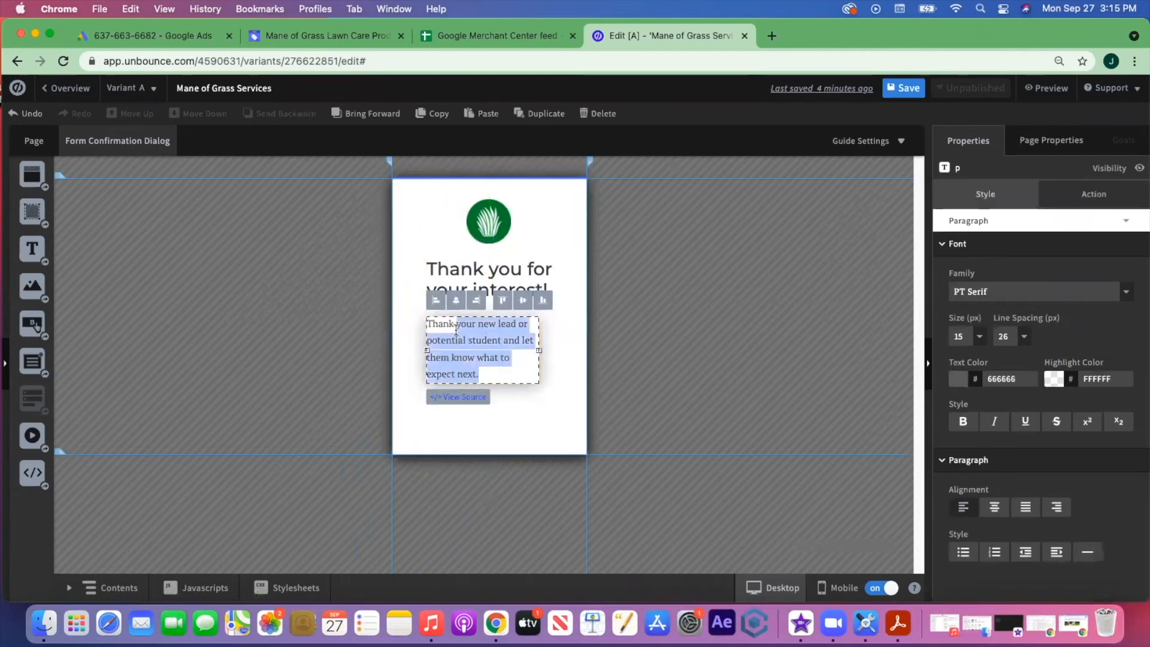
key(BackSpace)
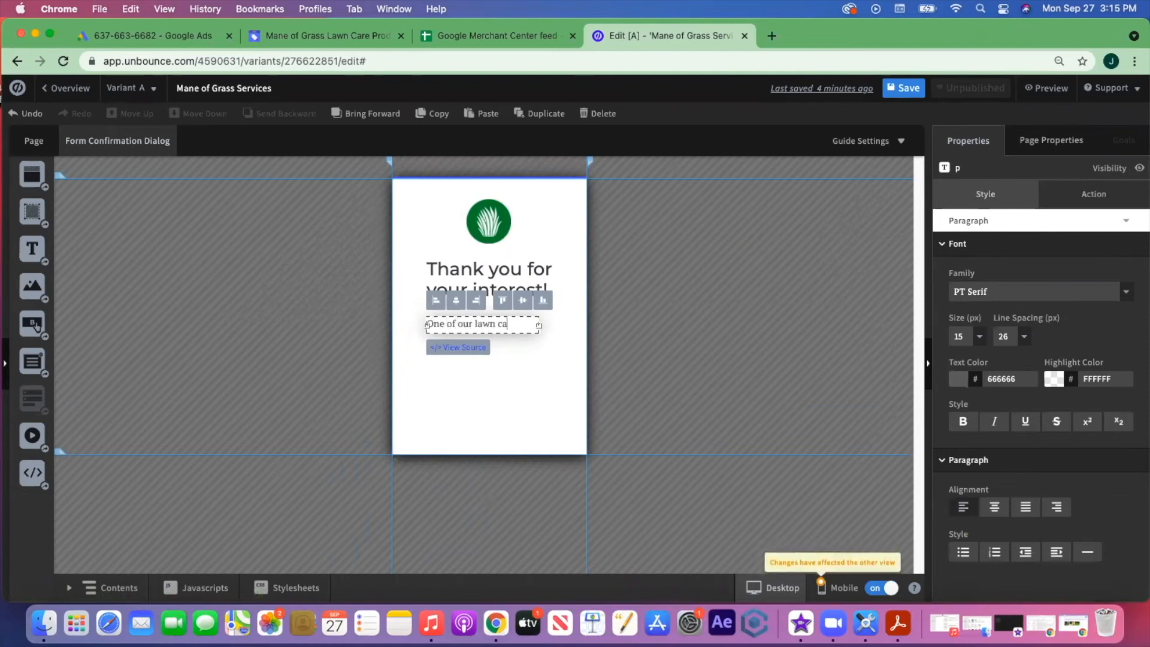
text(pr)
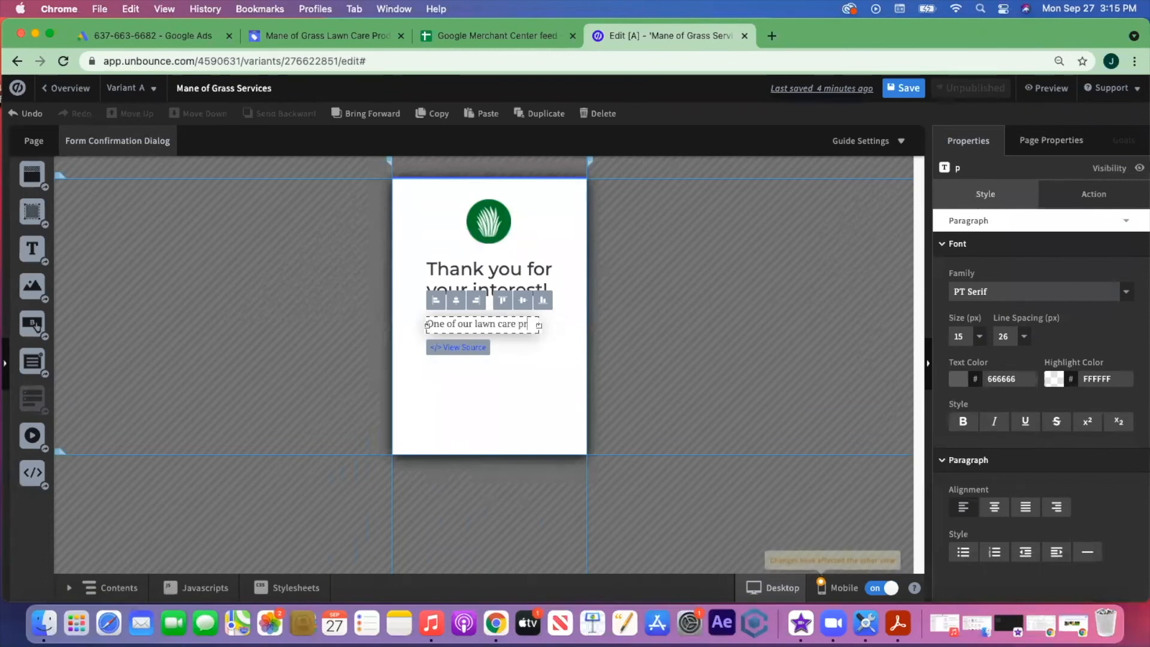
text(ofessionals will be in to)
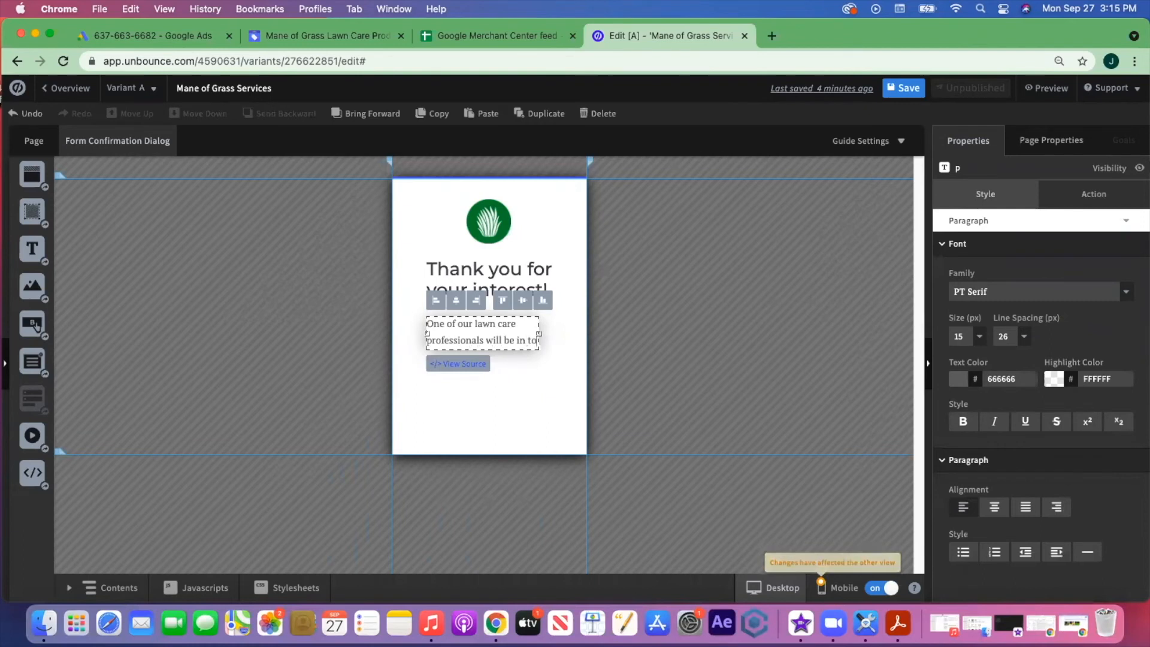
text(uch shortly!)
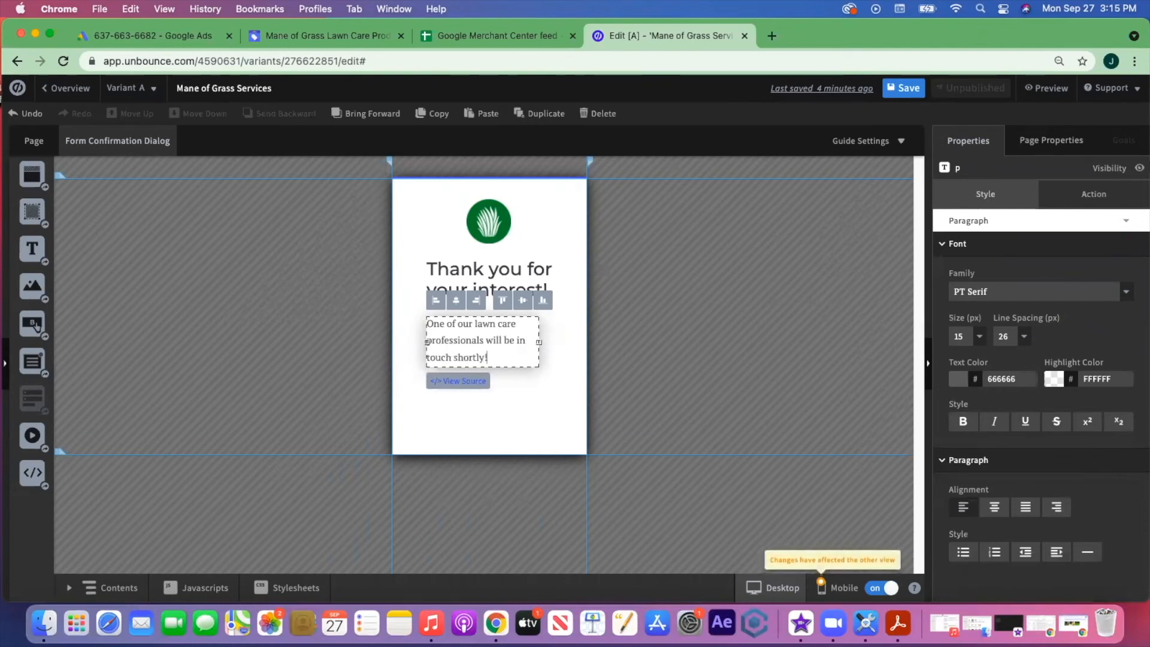
click(466, 405)
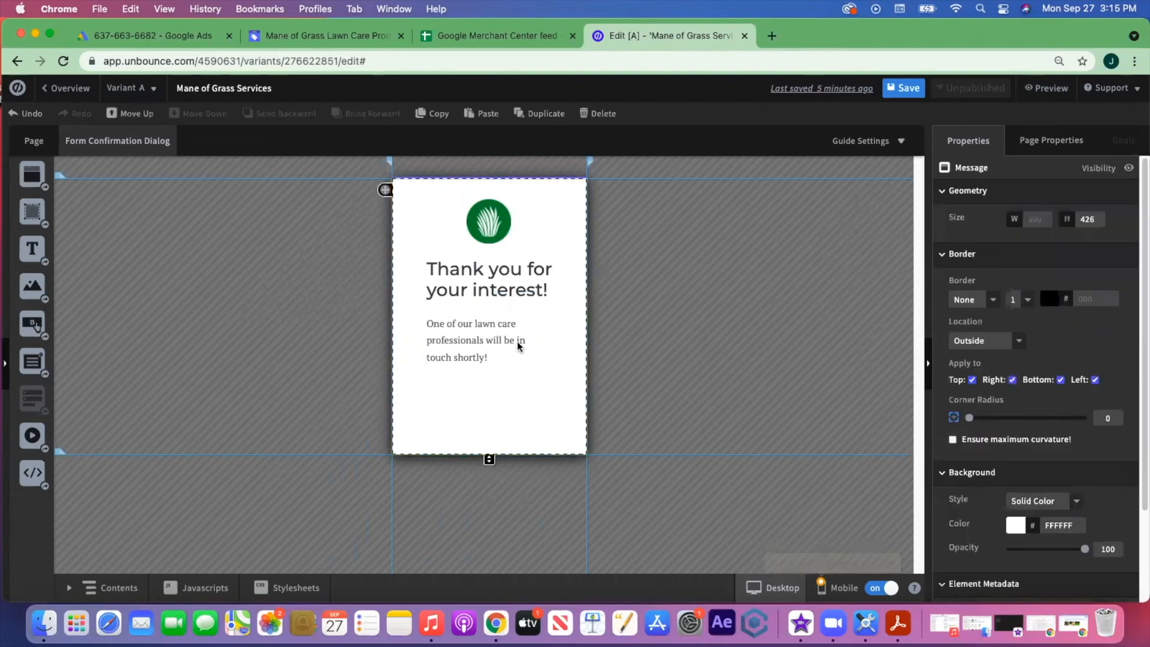
- Widen the message to 202 px, centre-align it, and shorten the box to 318 px
click(539, 343)
drag(551, 343, 557, 345)
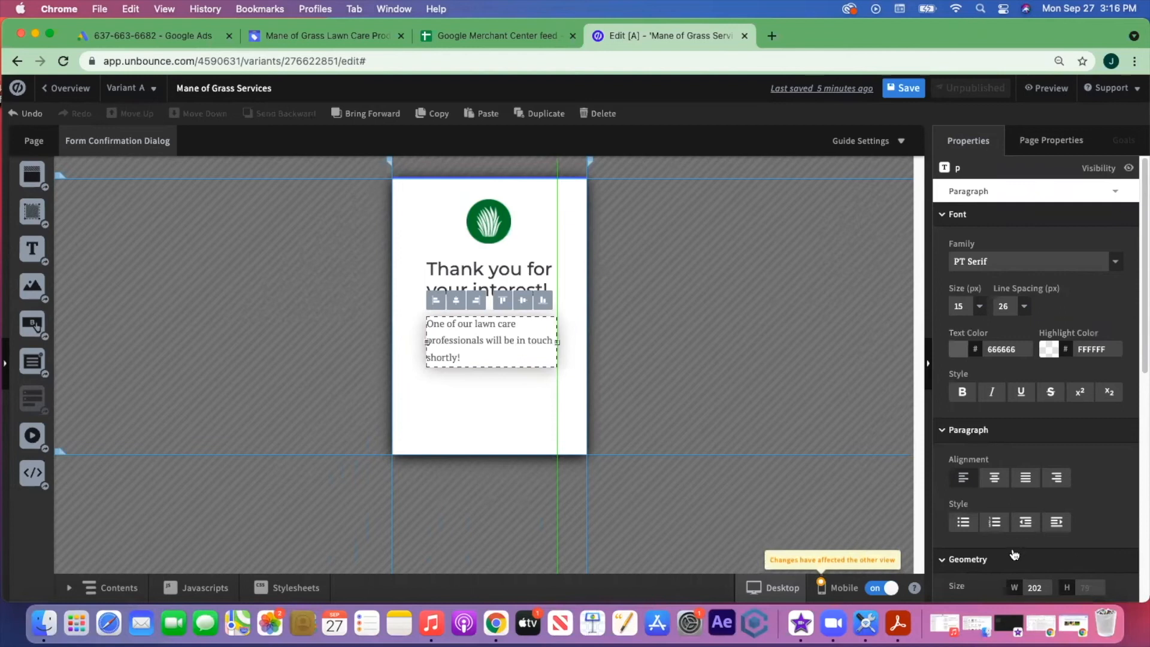
click(995, 479)
click(505, 382)
drag(498, 349, 502, 348)
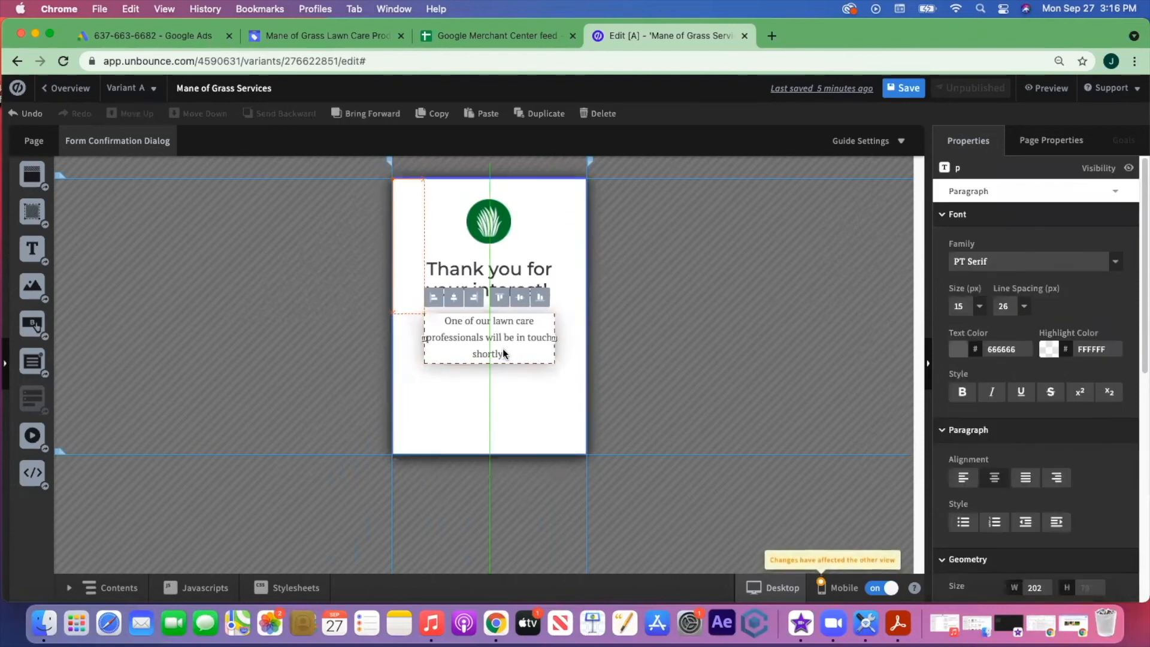
click(507, 401)
drag(490, 460, 490, 390)
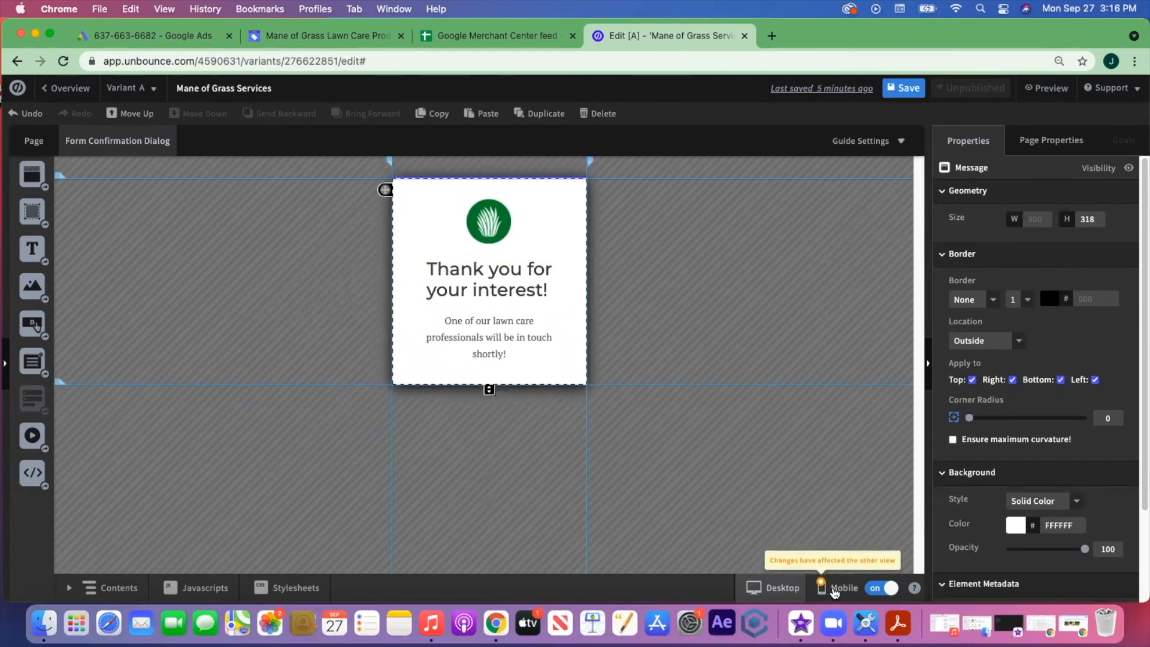
- In the mobile layout, enlarge the box slightly and reposition the paragraph, heading and logo
click(834, 590)
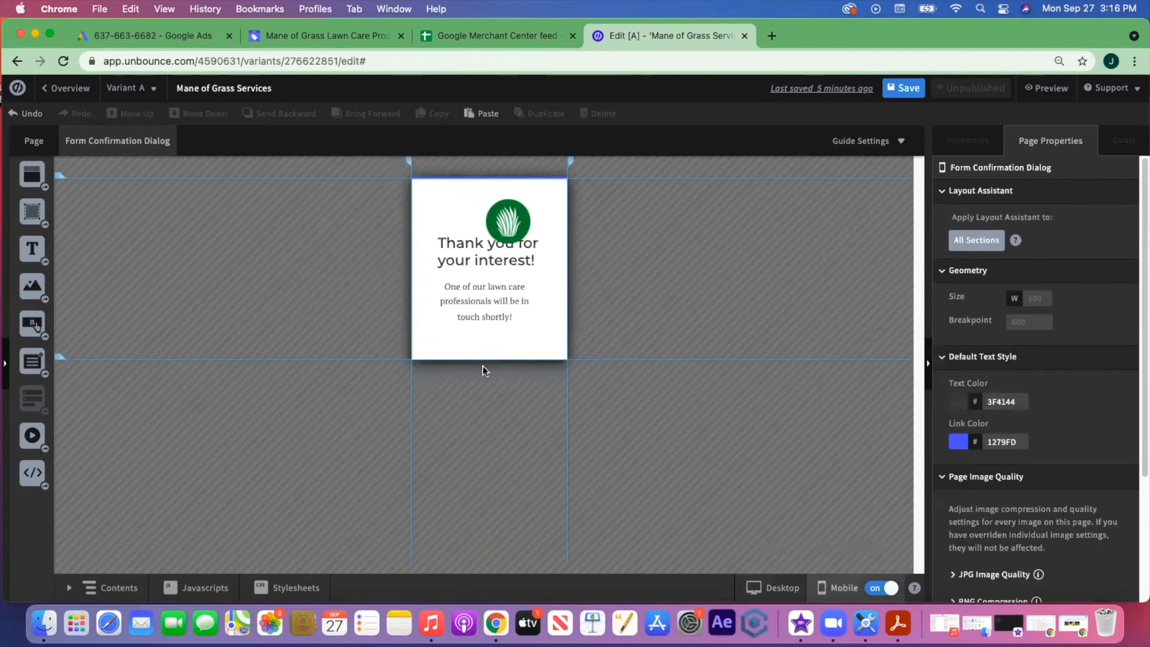
click(474, 338)
drag(489, 365, 489, 381)
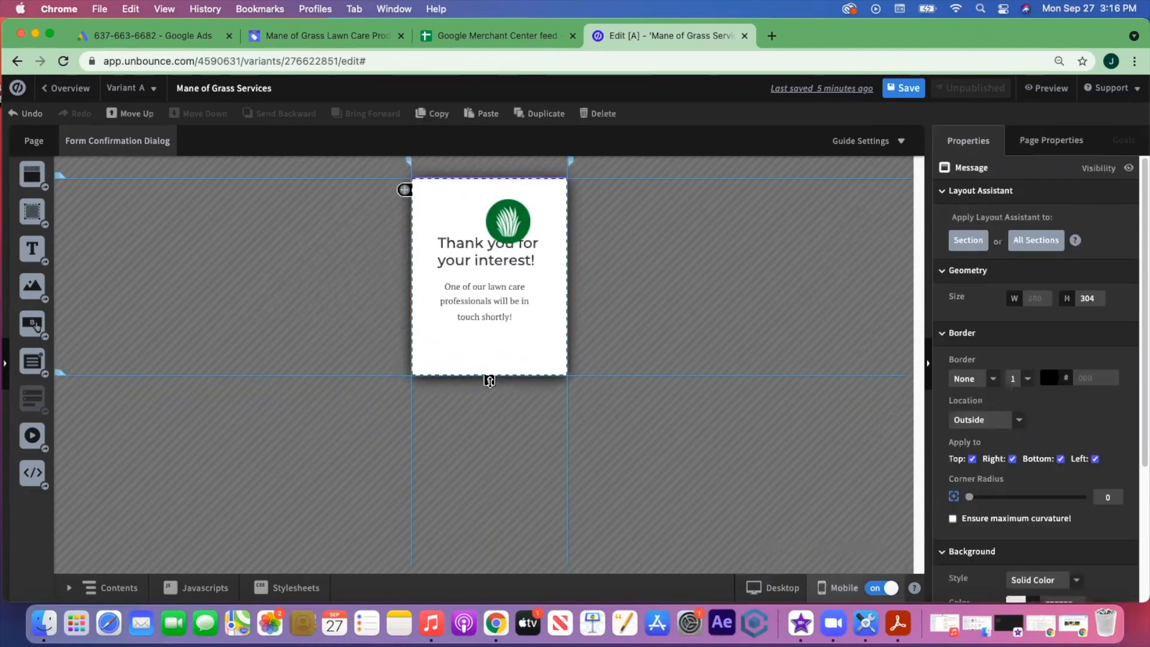
drag(488, 308, 490, 320)
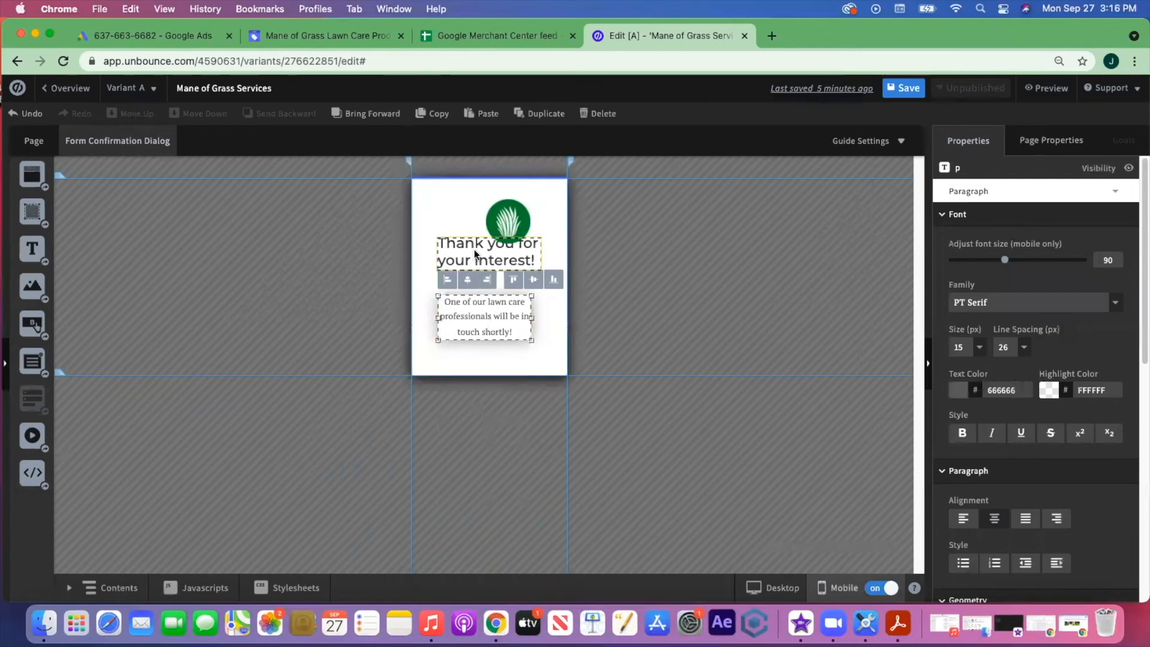
drag(471, 267, 471, 272)
drag(515, 223, 496, 219)
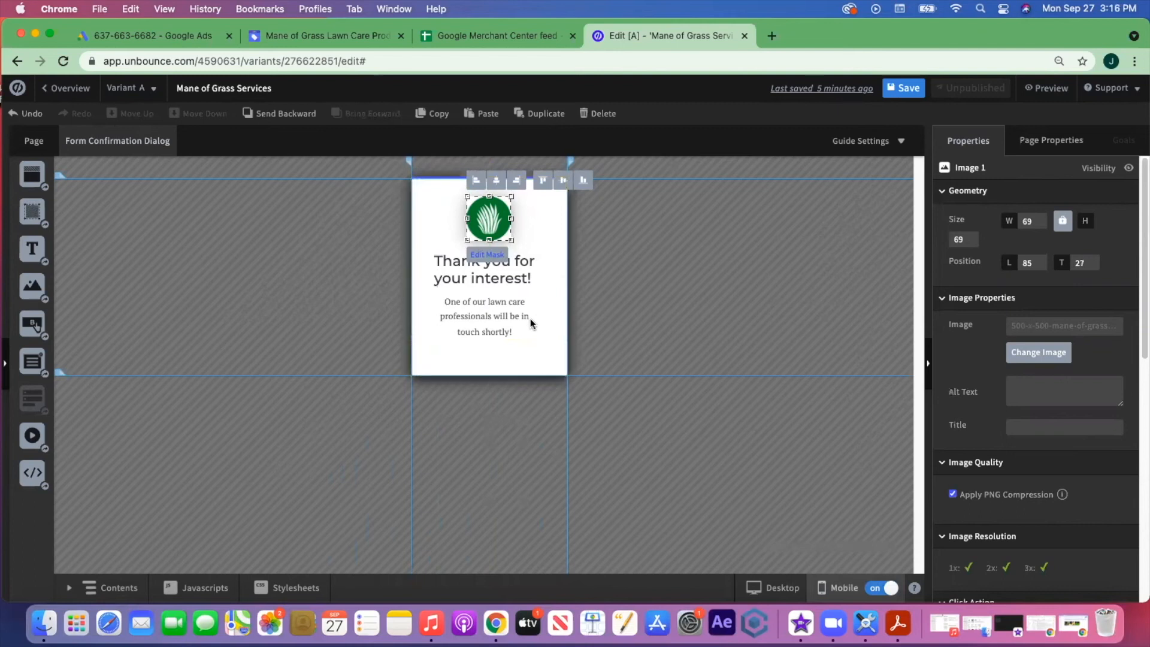
- Centre the mobile heading and message, then return to desktop view and save the page
click(544, 343)
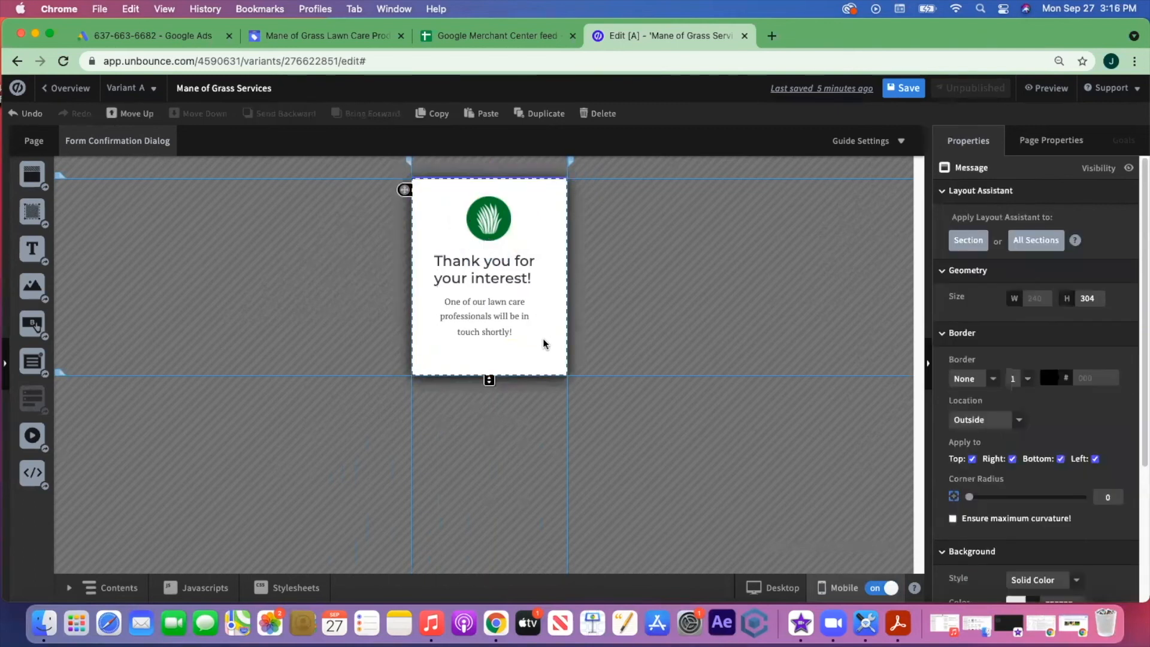
click(515, 268)
drag(515, 268, 518, 267)
click(539, 350)
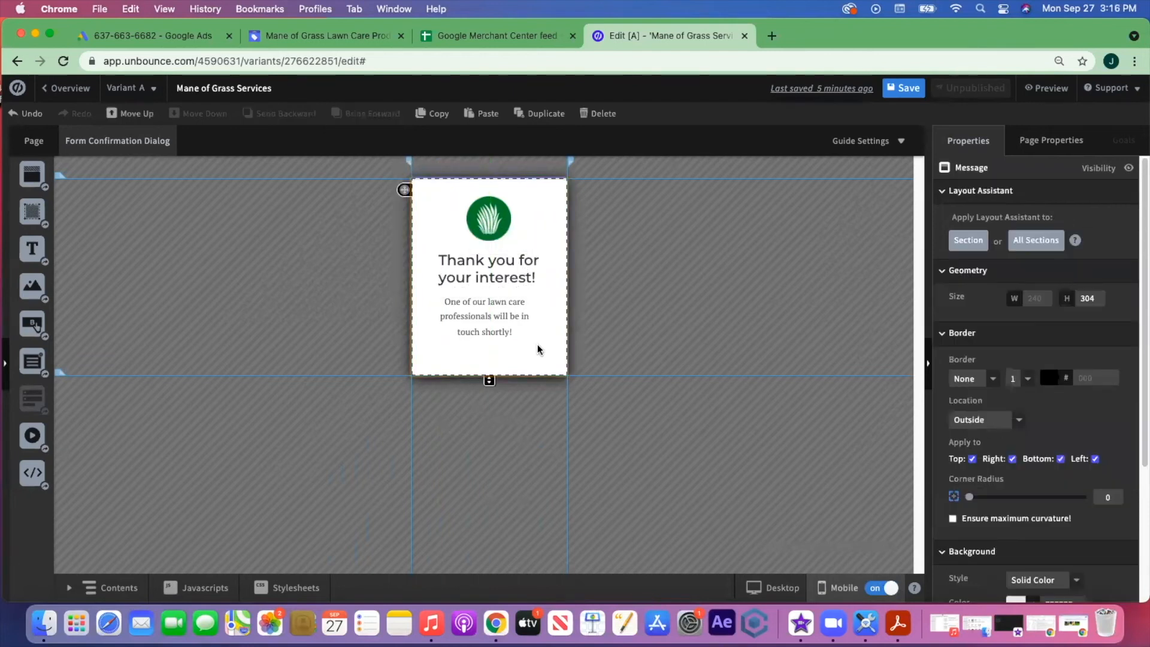
drag(489, 330, 491, 331)
click(489, 219)
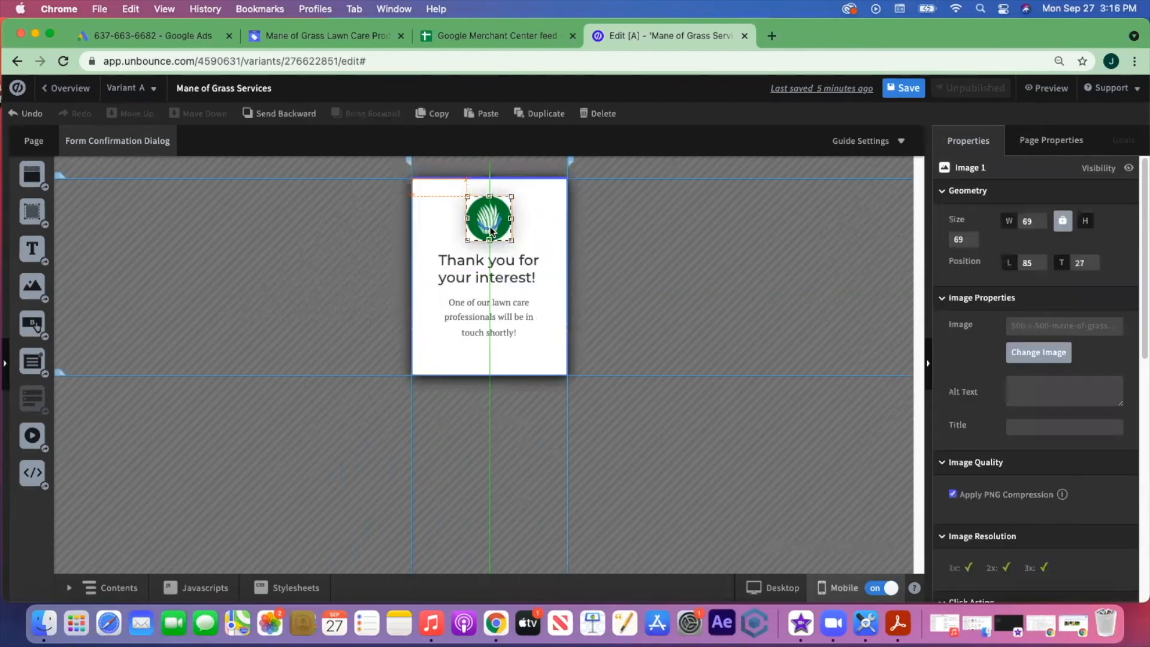
click(554, 368)
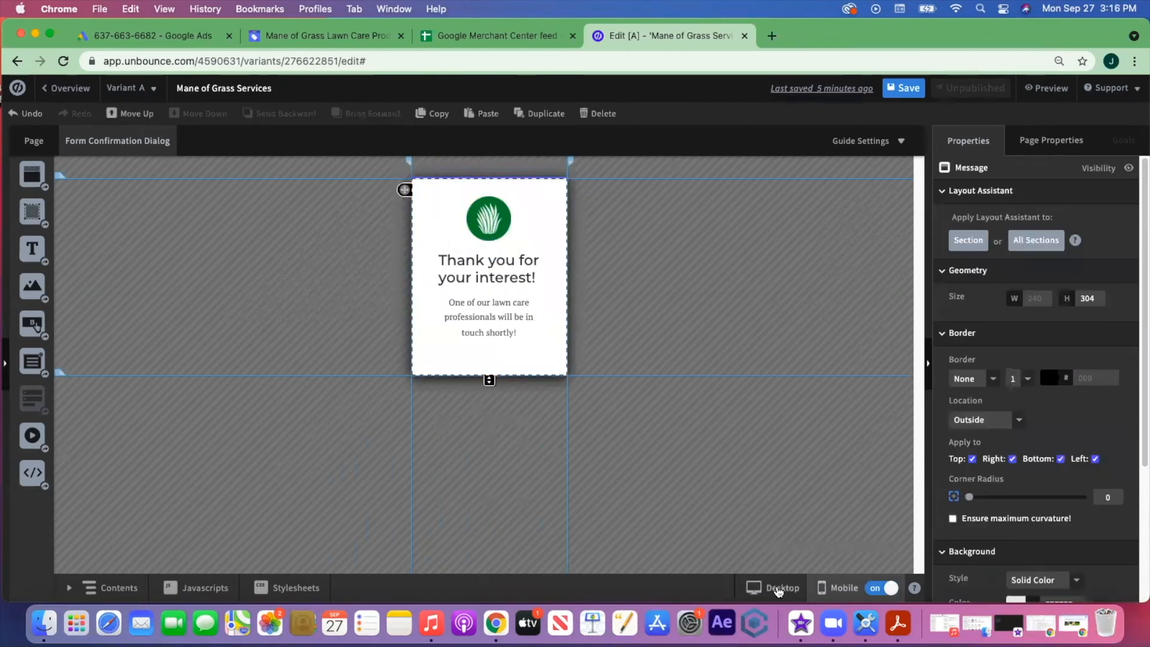
click(778, 590)
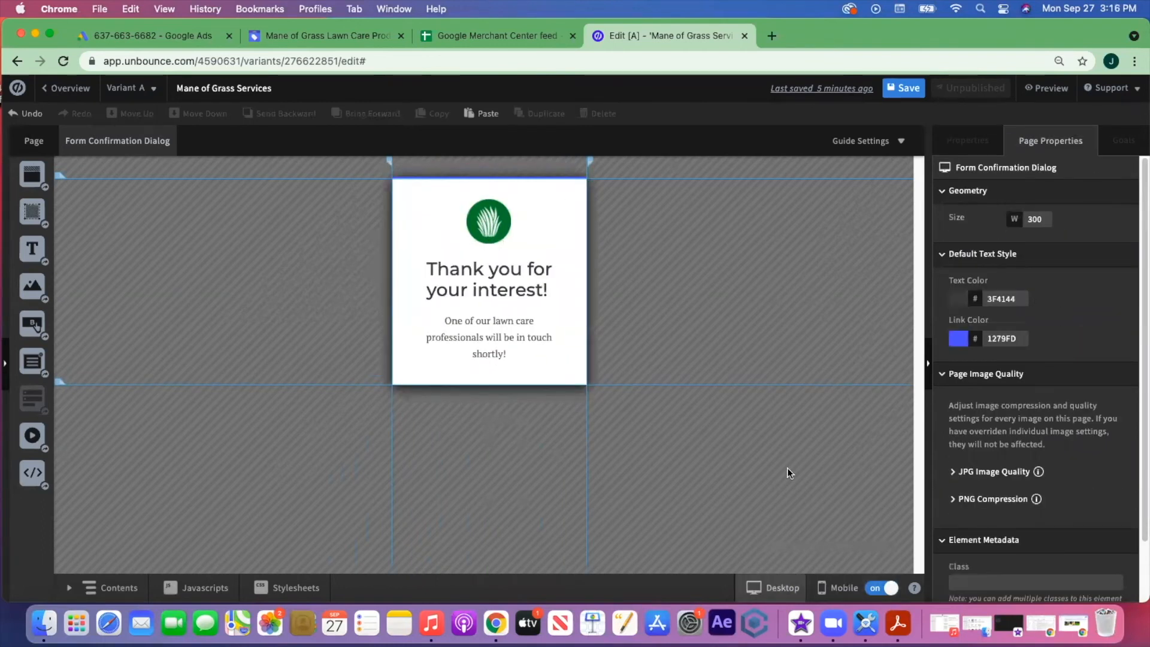
click(897, 94)
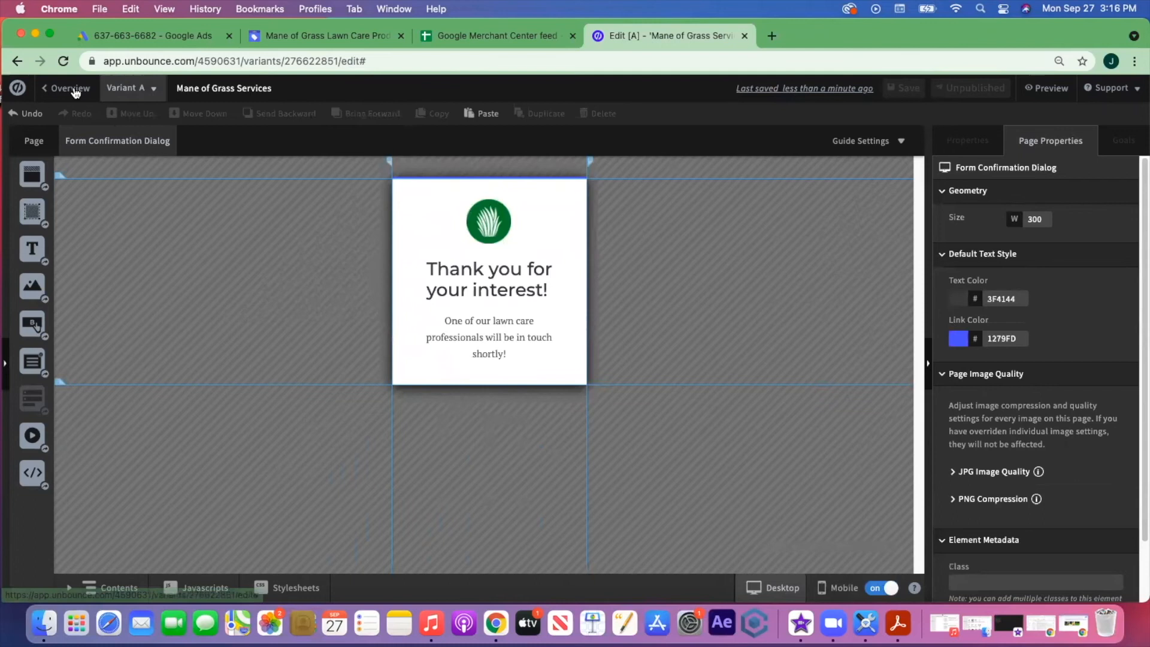
- Back on the main page, review the landing page, then exit to the All Pages list
click(22, 142)
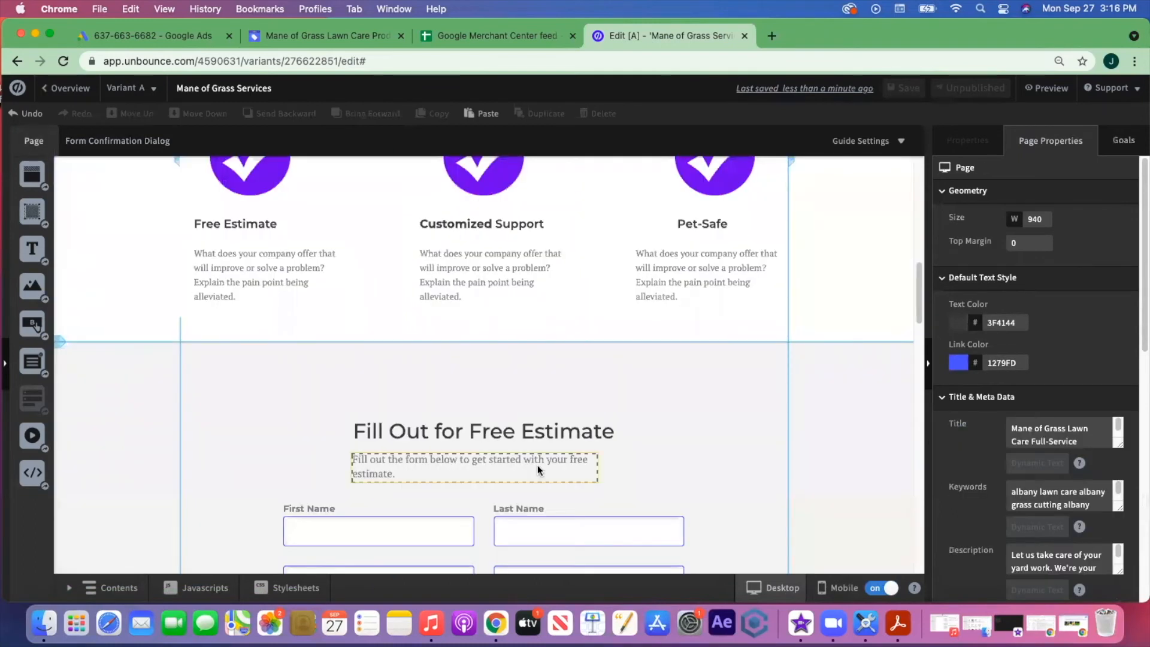
scroll(703, 414, up, 4)
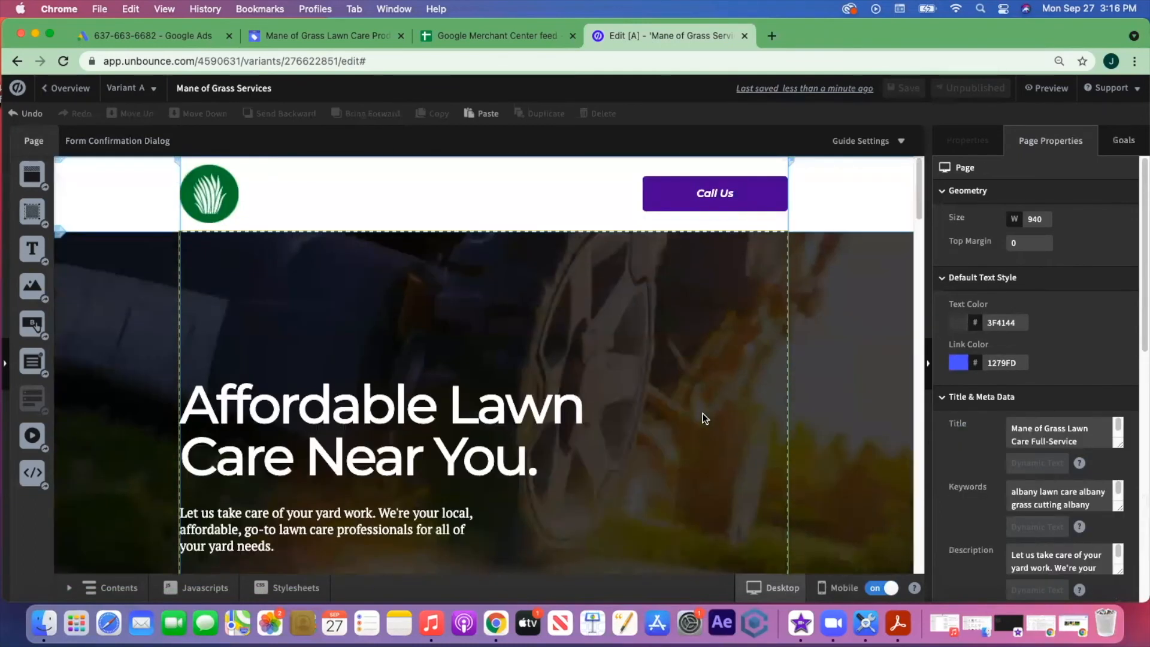
scroll(704, 418, down, 10)
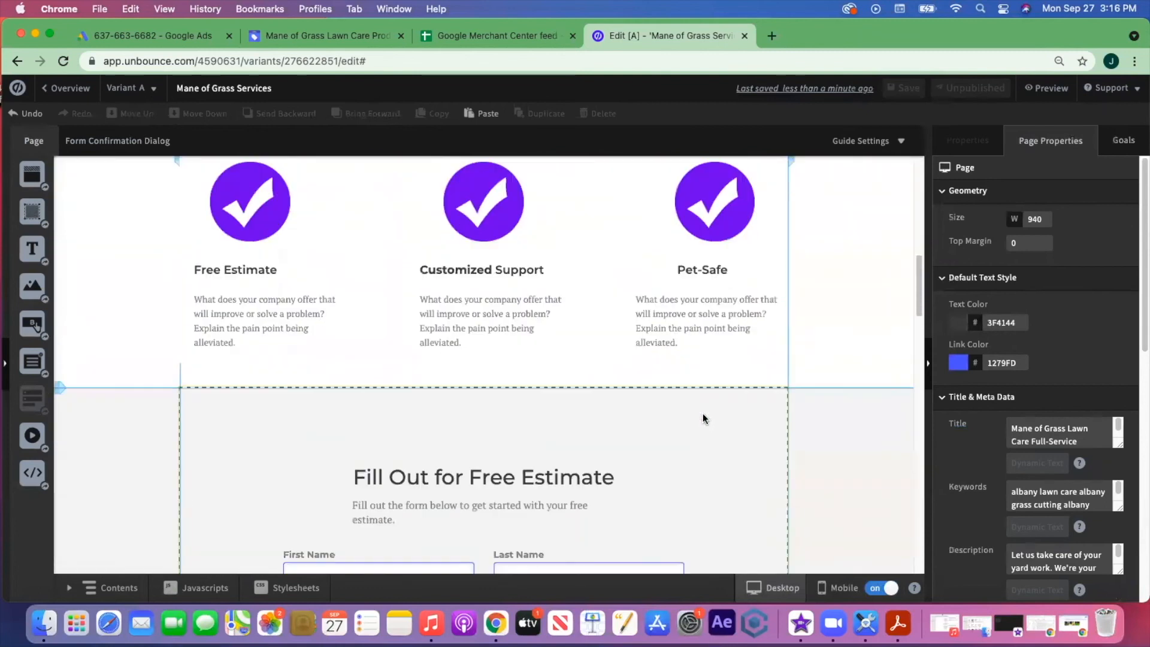
scroll(703, 419, down, 10)
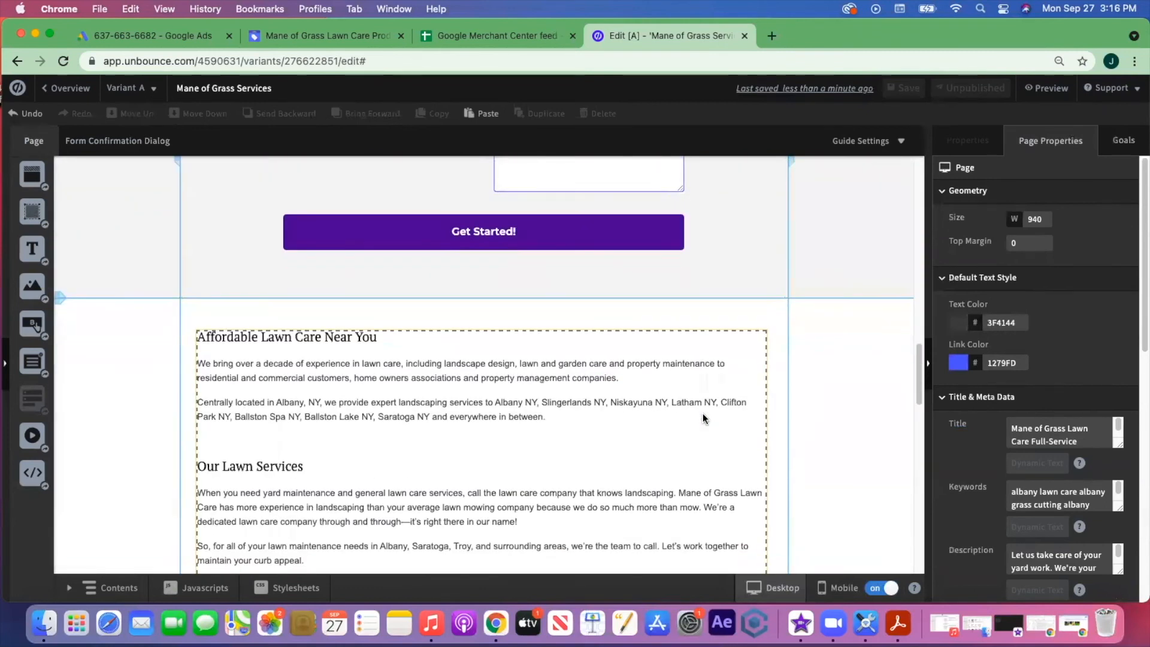
scroll(703, 418, down, 4)
scroll(635, 391, up, 10)
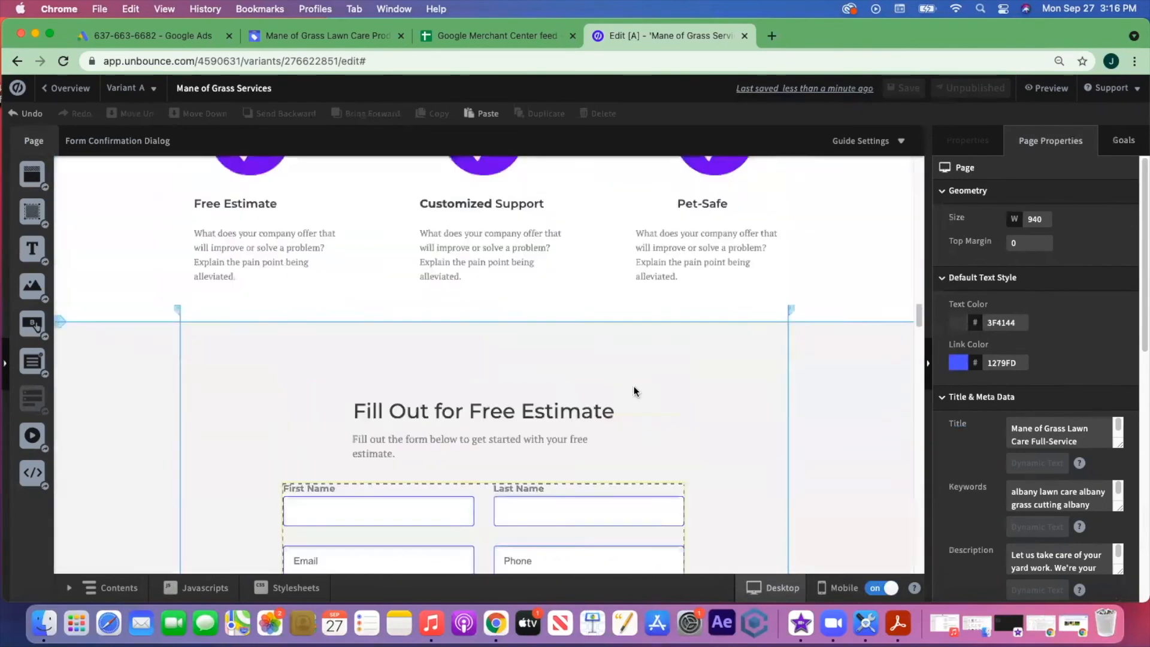
scroll(635, 391, up, 5)
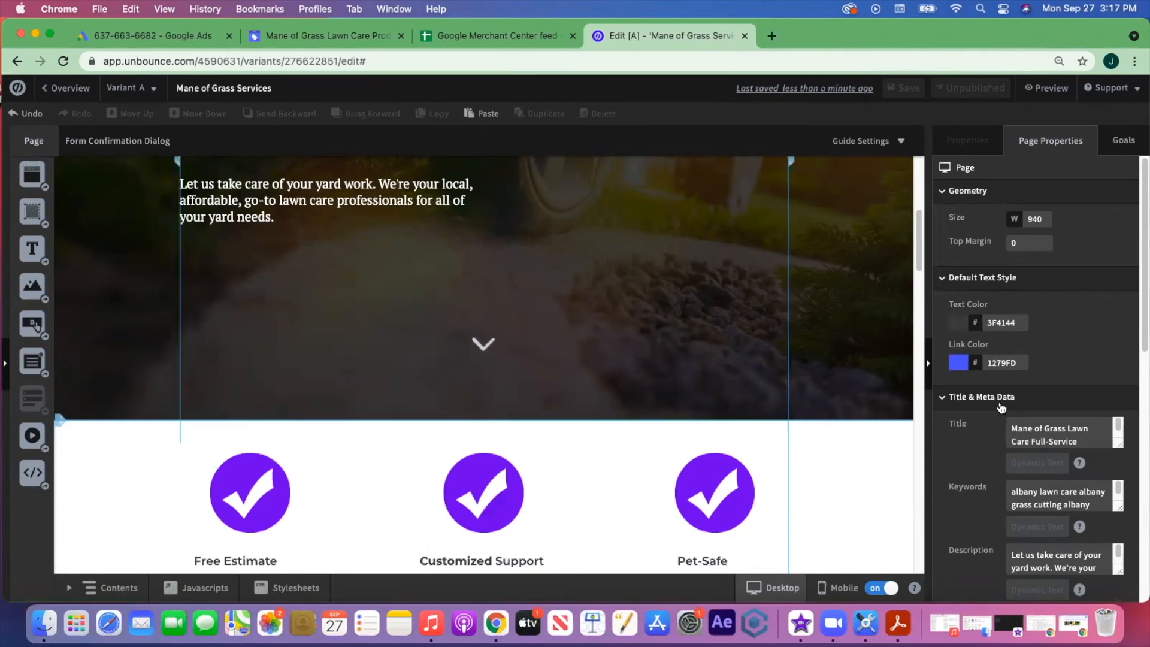
scroll(1038, 371, down, 5)
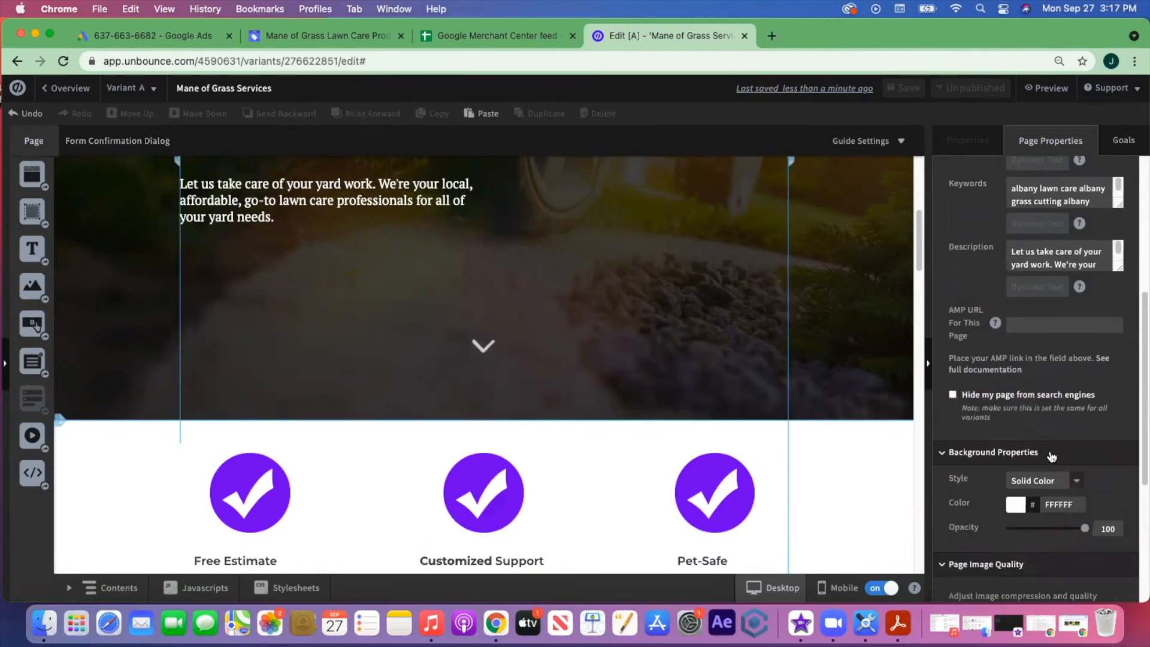
scroll(1051, 457, down, 4)
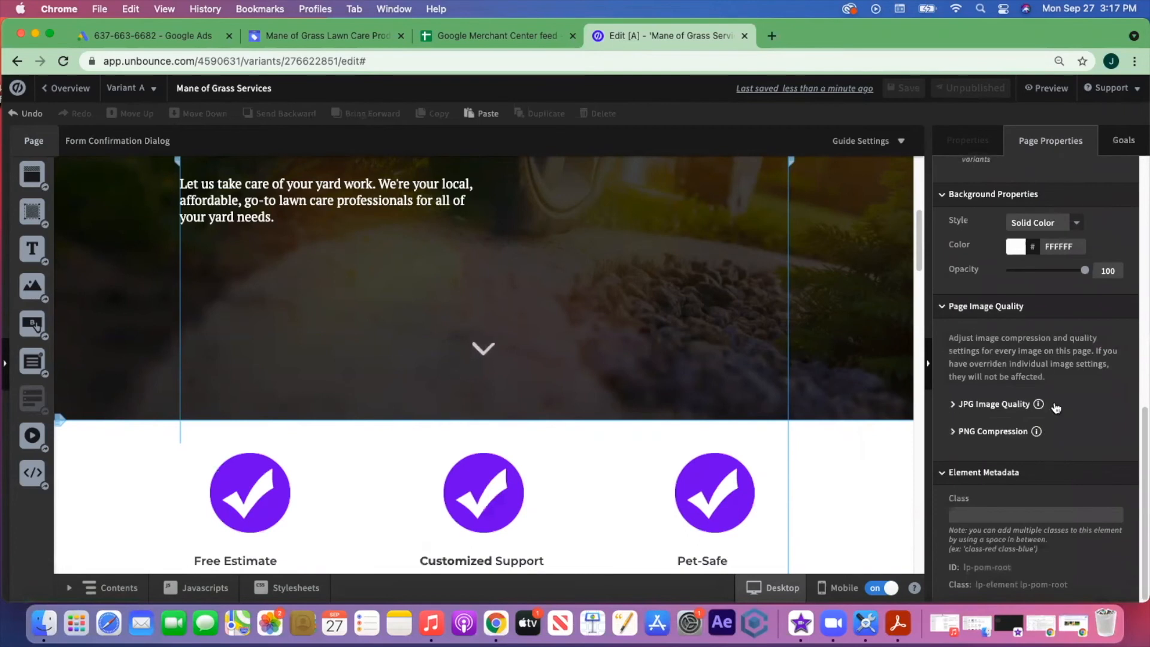
scroll(1046, 371, up, 9)
scroll(562, 387, down, 15)
scroll(562, 387, down, 12)
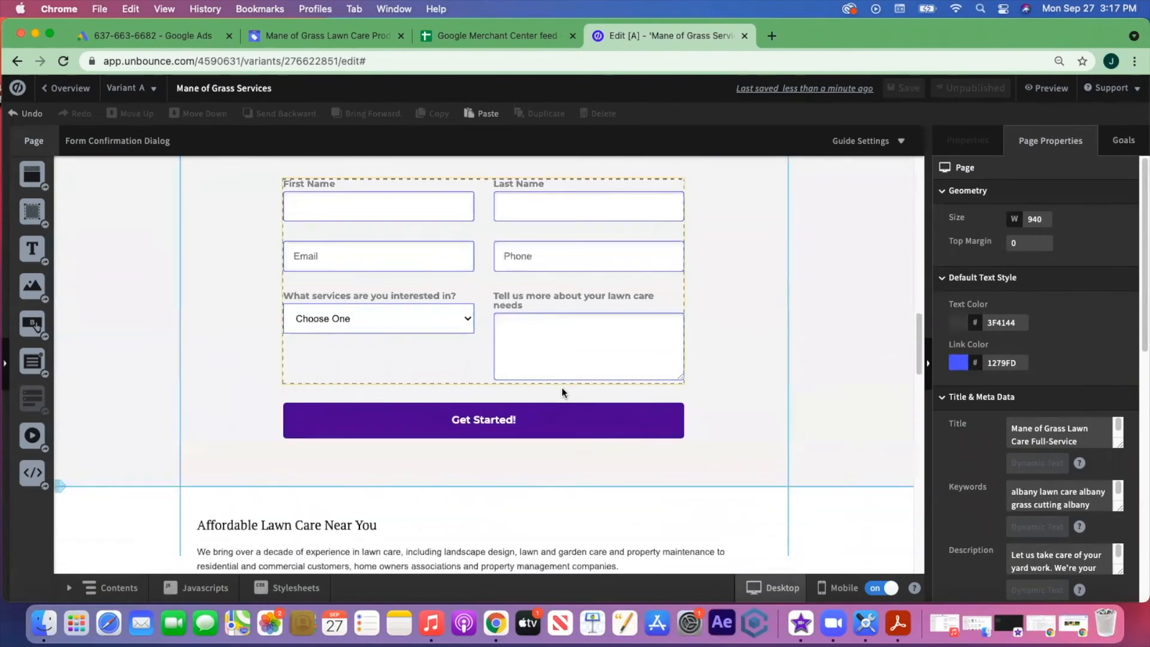
scroll(563, 393, up, 7)
scroll(562, 393, up, 10)
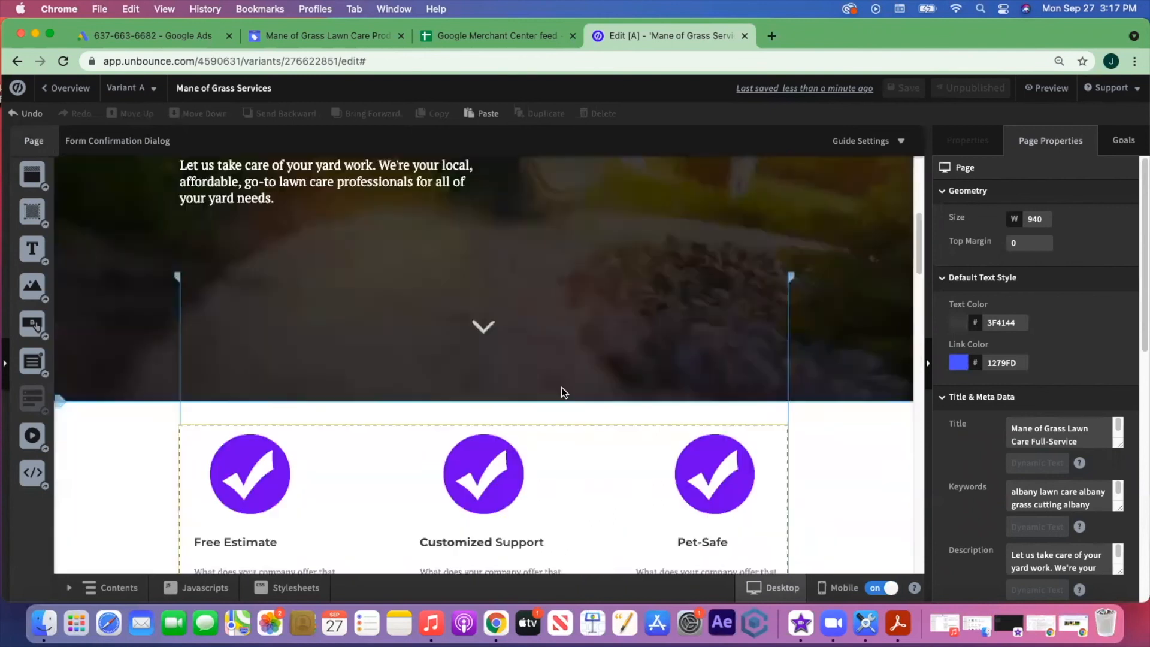
click(18, 88)
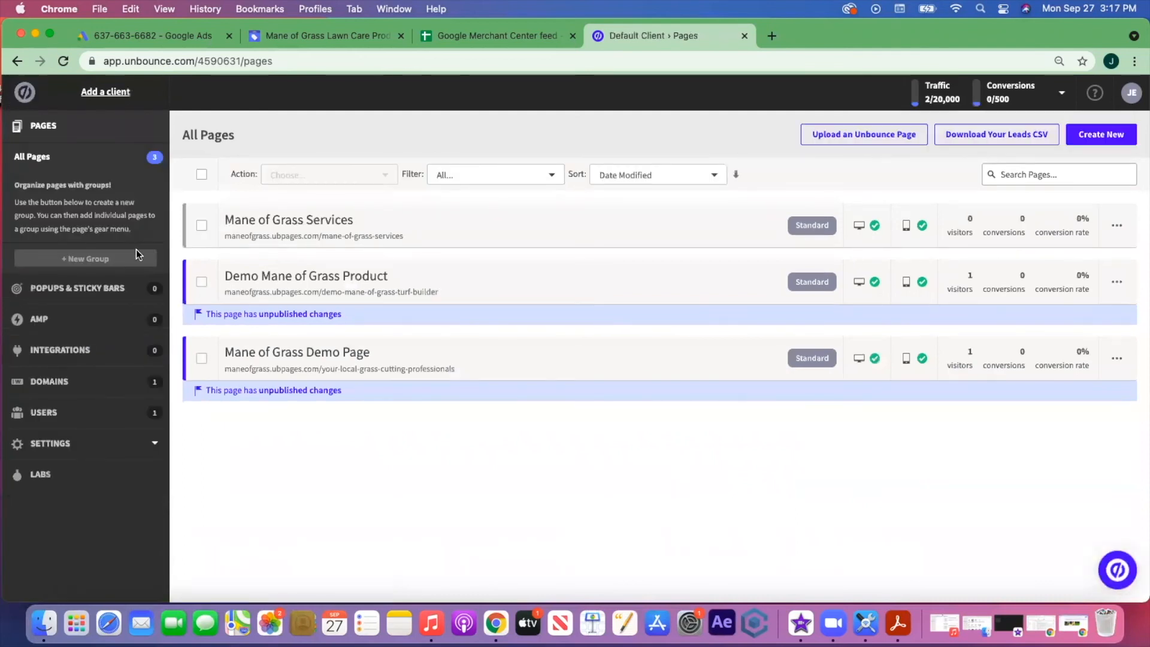
- Open the Mane of Grass Services page overview from the All Pages list
click(327, 228)
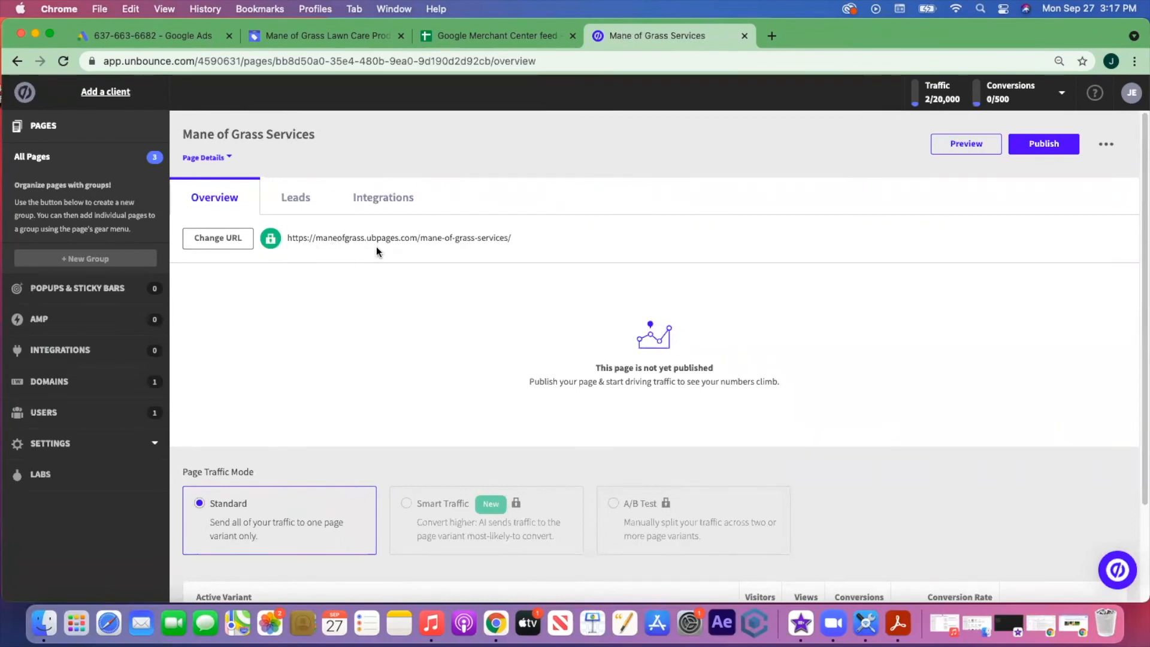
scroll(609, 246, down, 1)
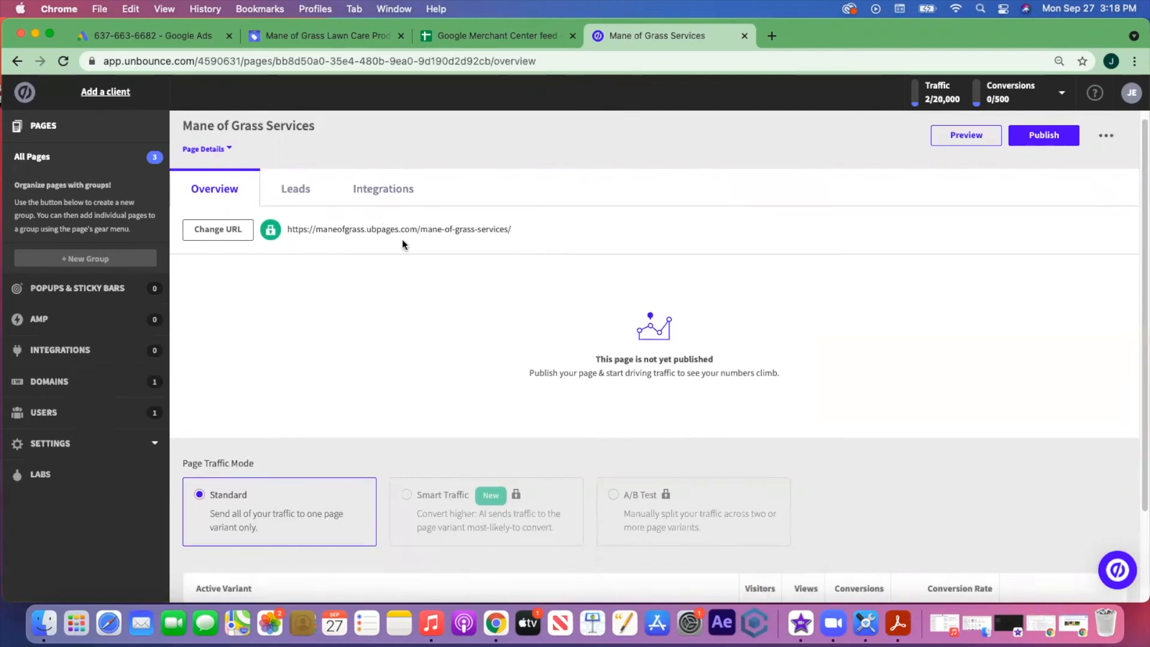
click(228, 229)
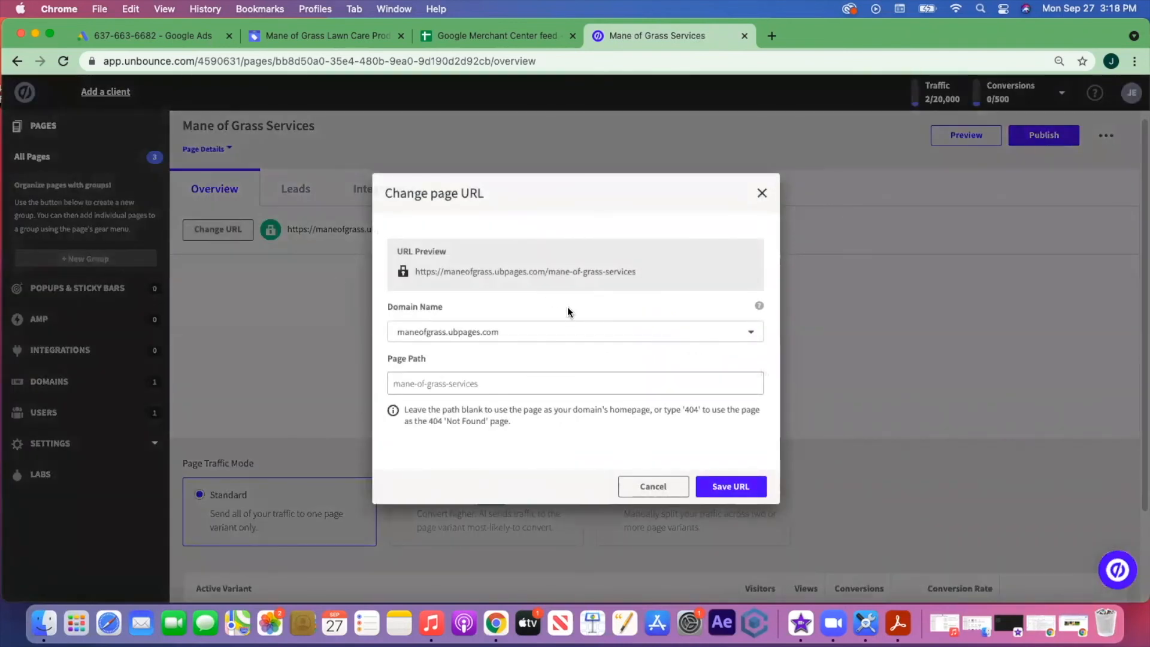
click(750, 333)
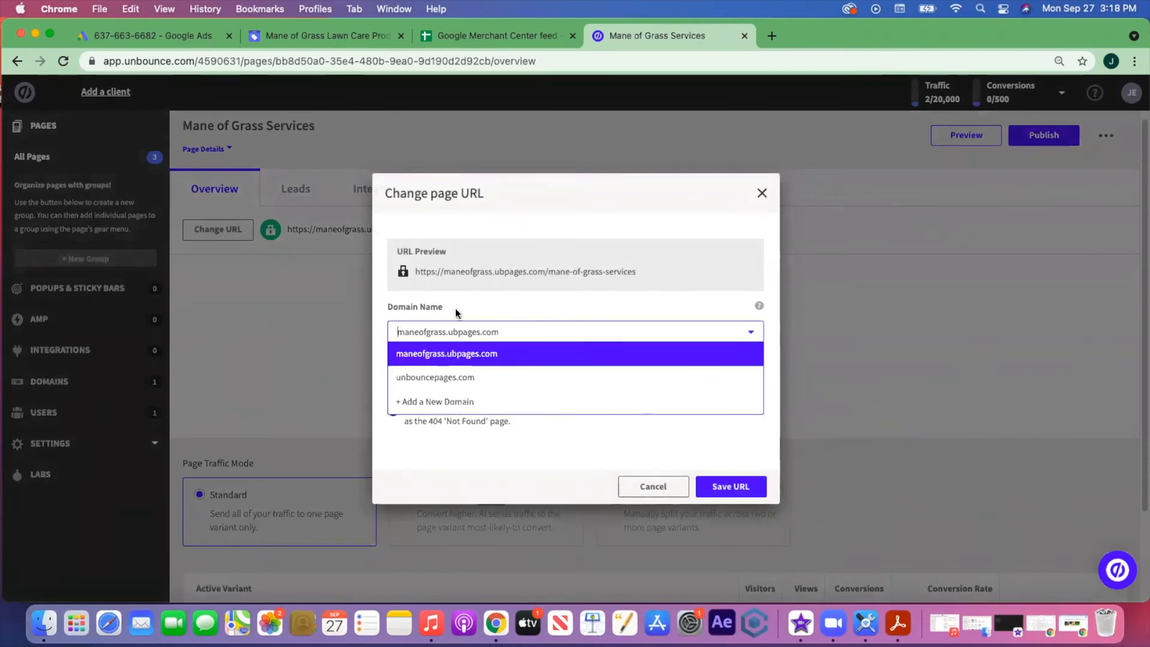
click(431, 400)
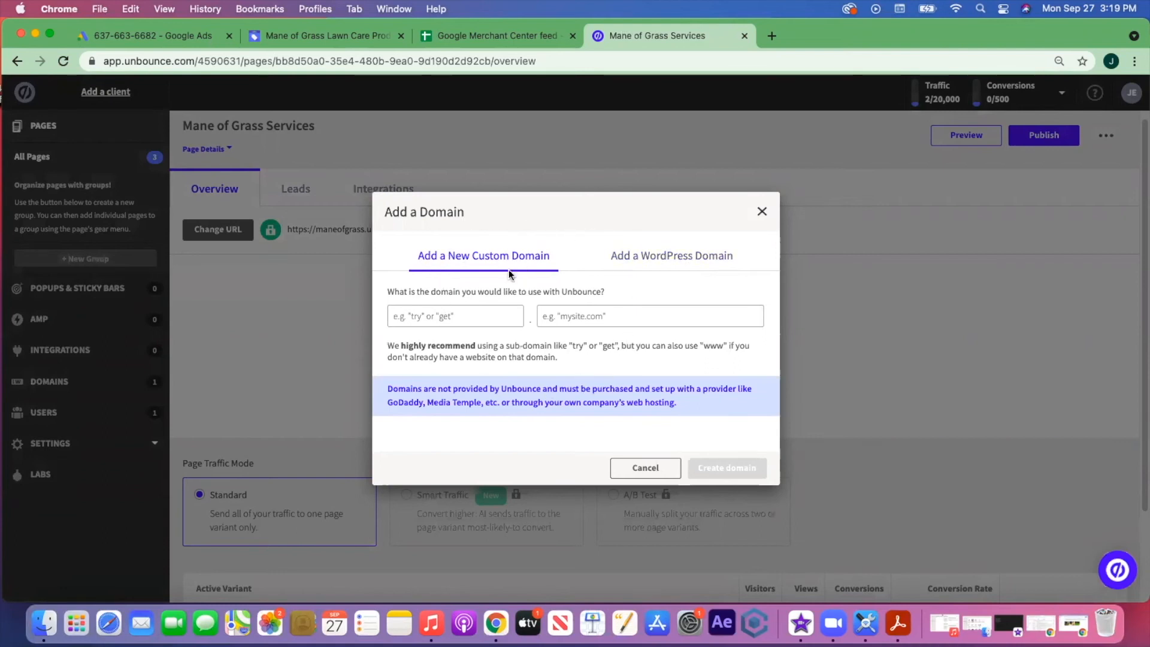
click(365, 247)
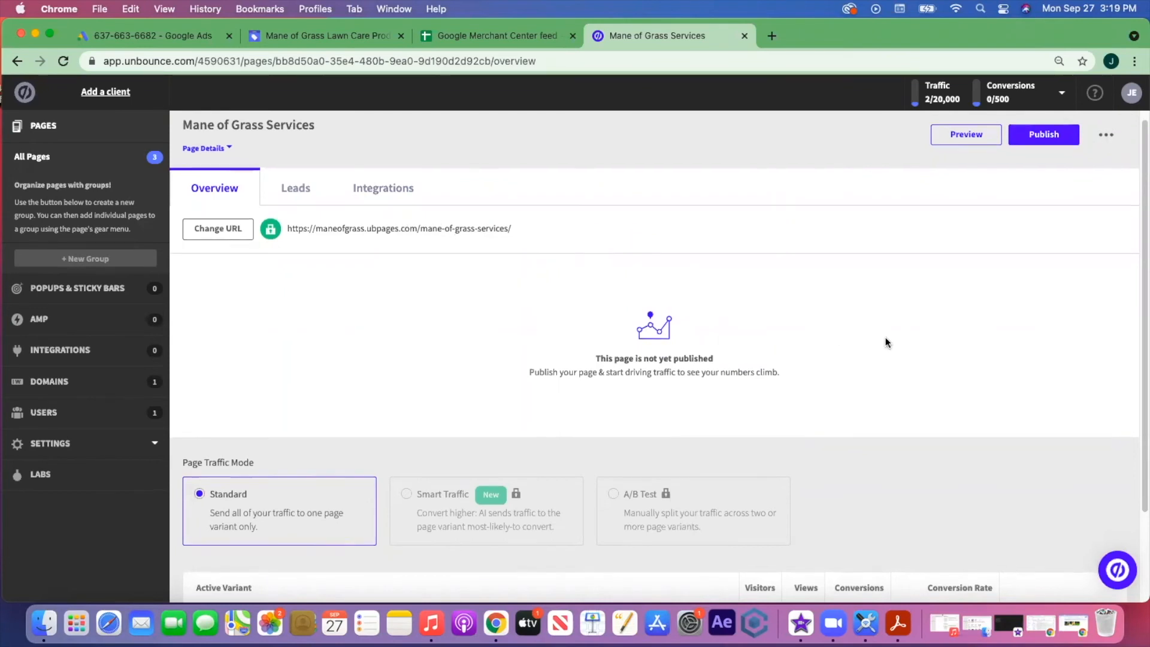
scroll(885, 340, down, 3)
- Append '-contact-us' to the page path and save the new URL
scroll(886, 342, up, 3)
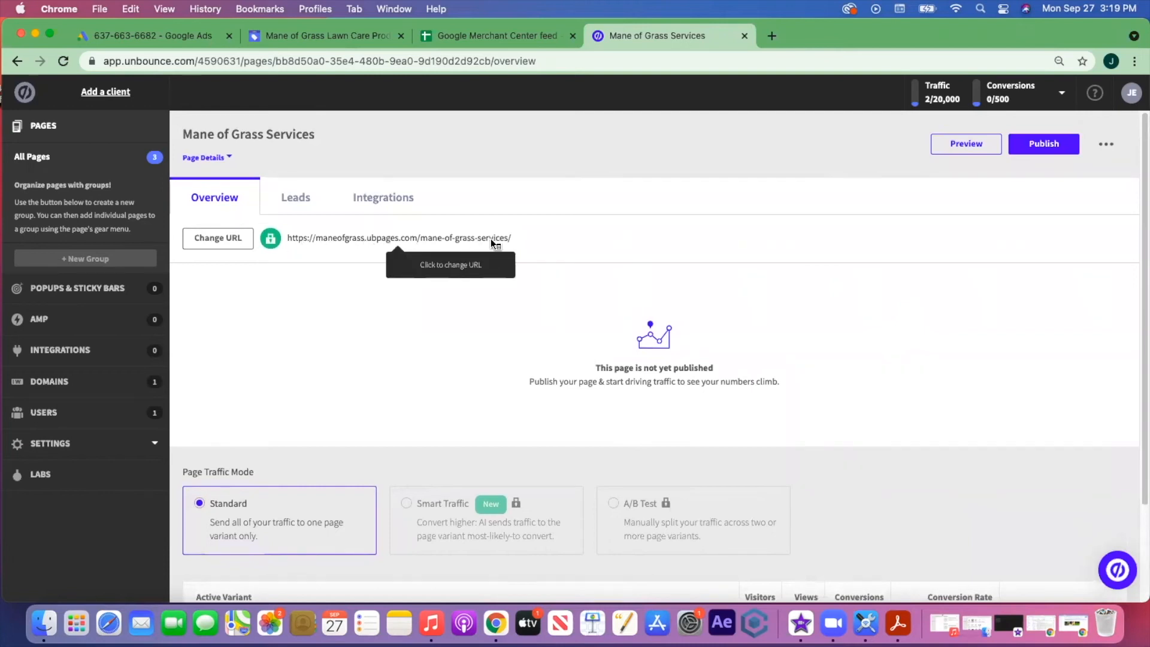
click(233, 238)
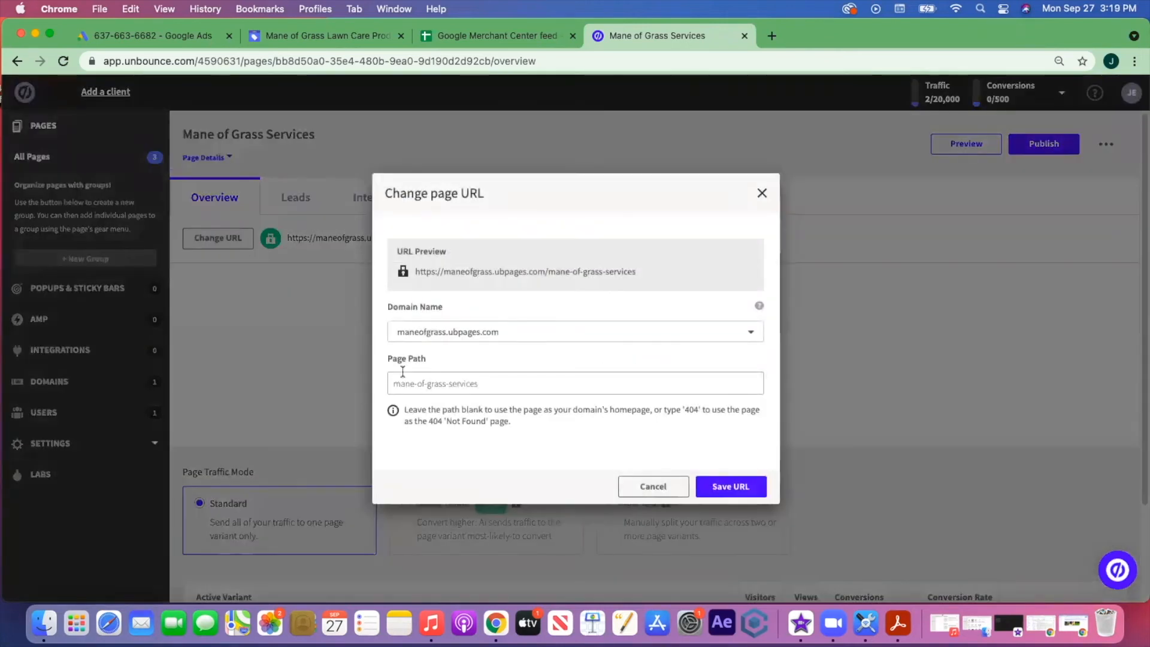
click(493, 377)
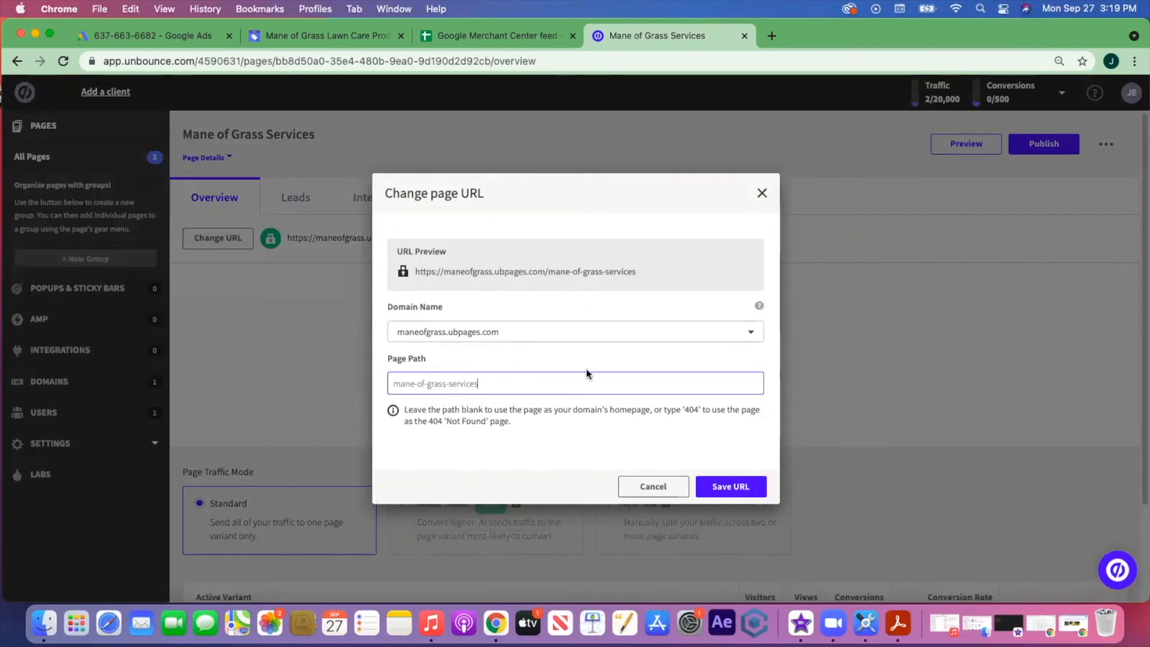
text(-contact)
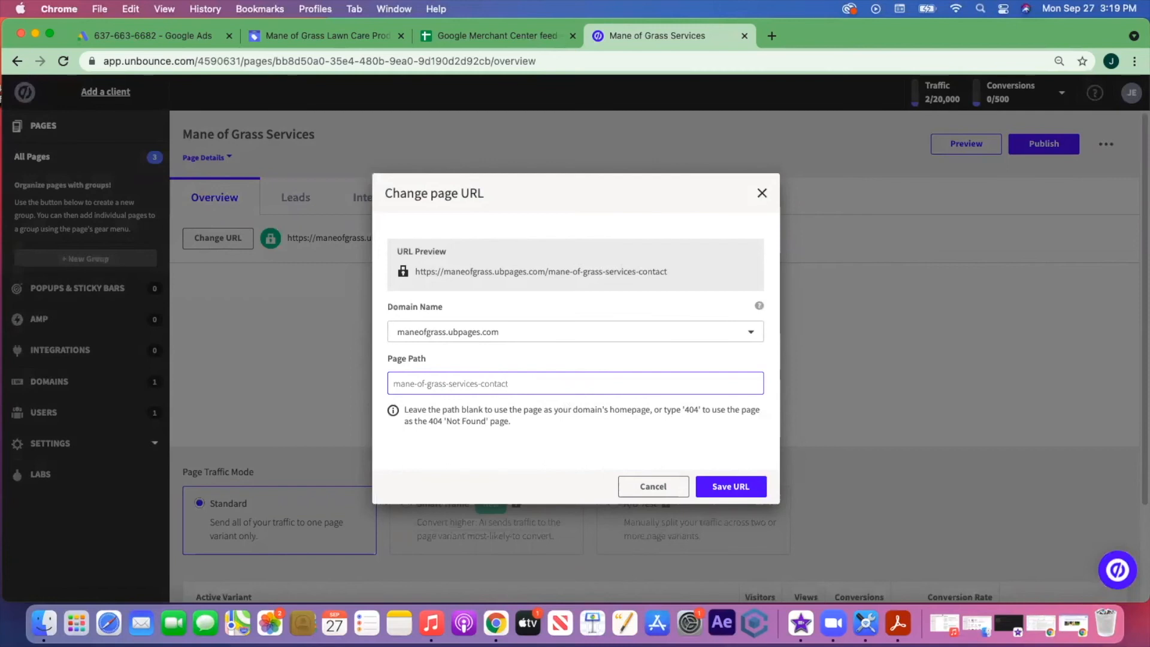
text(-us)
click(732, 486)
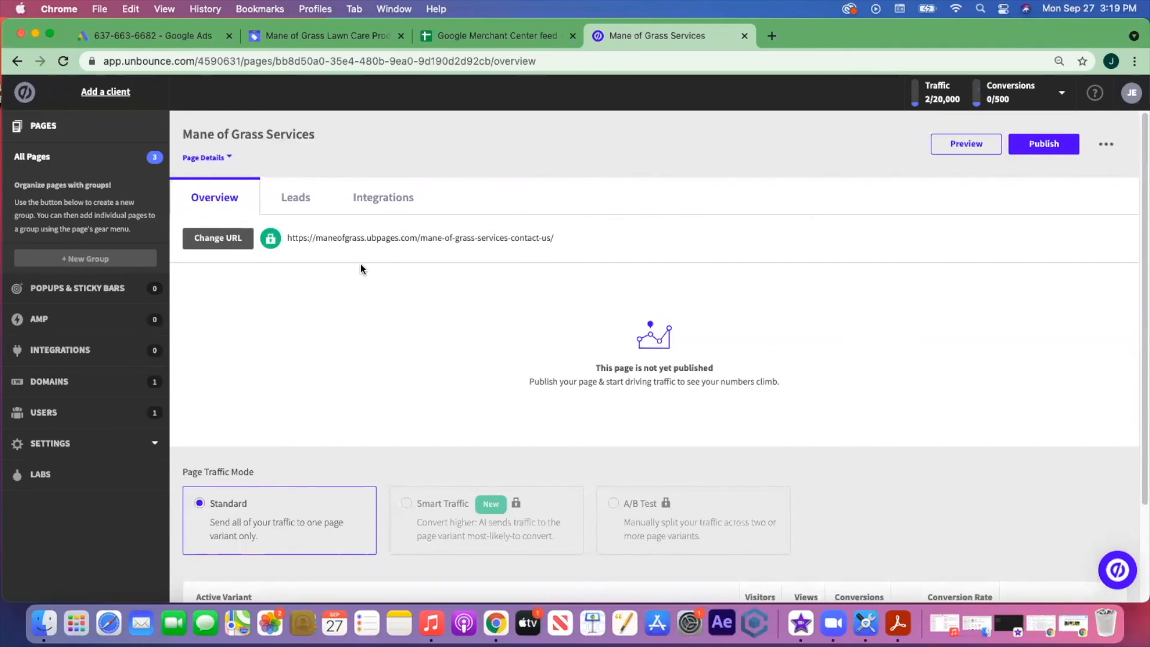
scroll(539, 358, down, 3)
scroll(540, 354, up, 3)
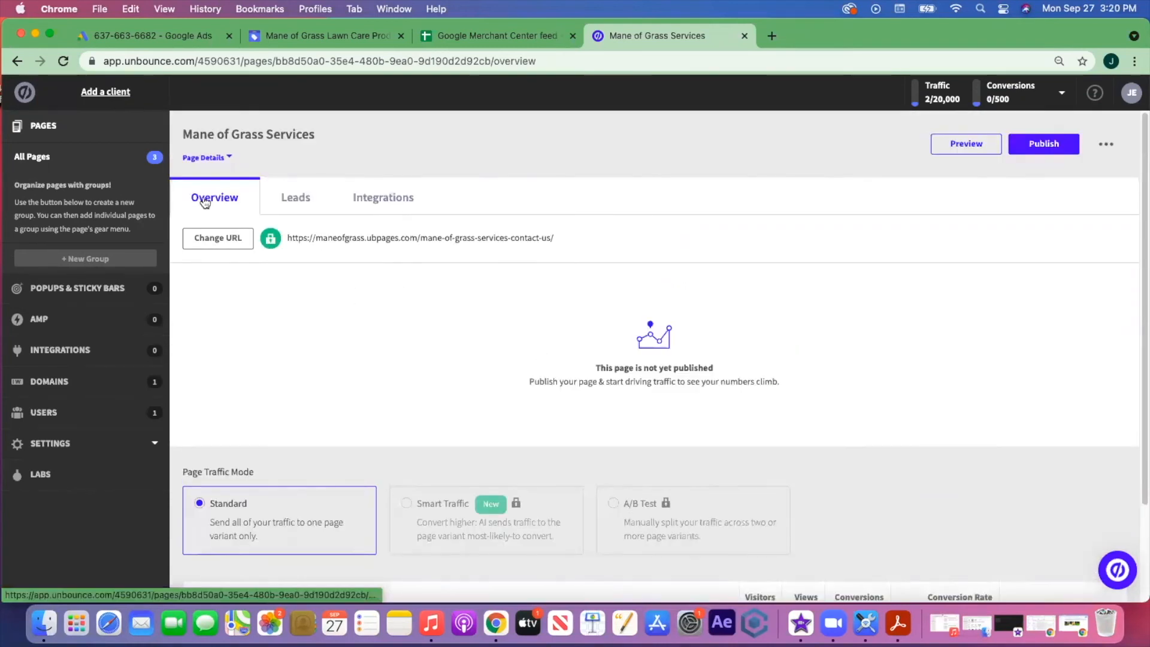
- Under Integrations, enable Email Notifications to the owner's e-mail address and confirm the settings
click(383, 207)
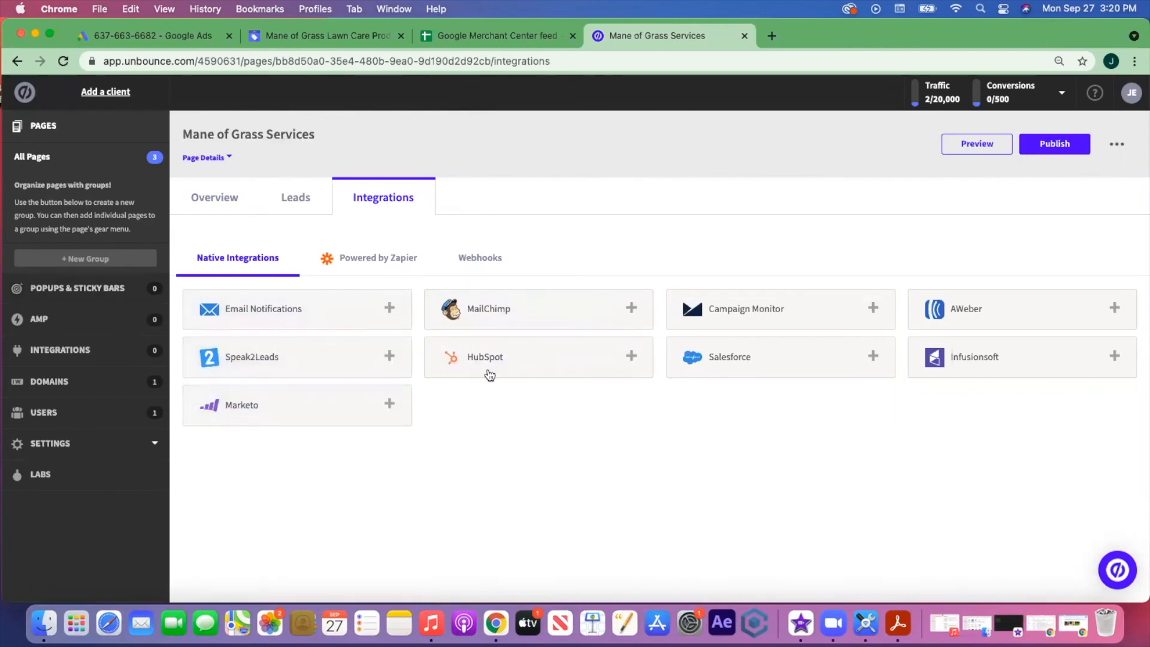
click(310, 315)
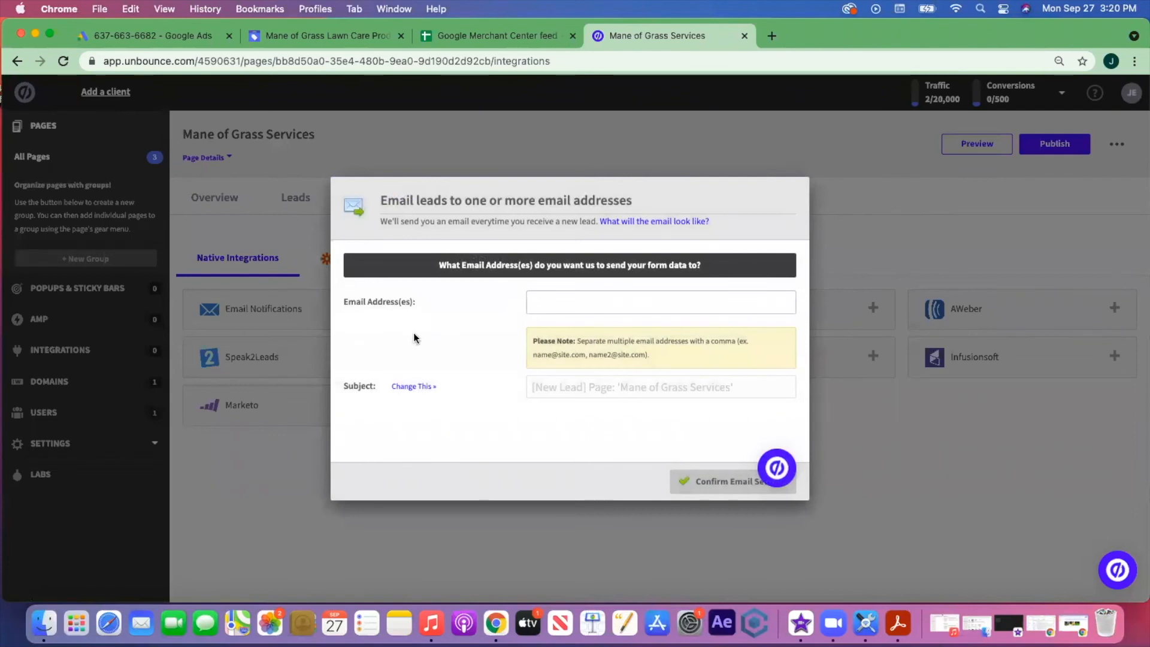
click(560, 306)
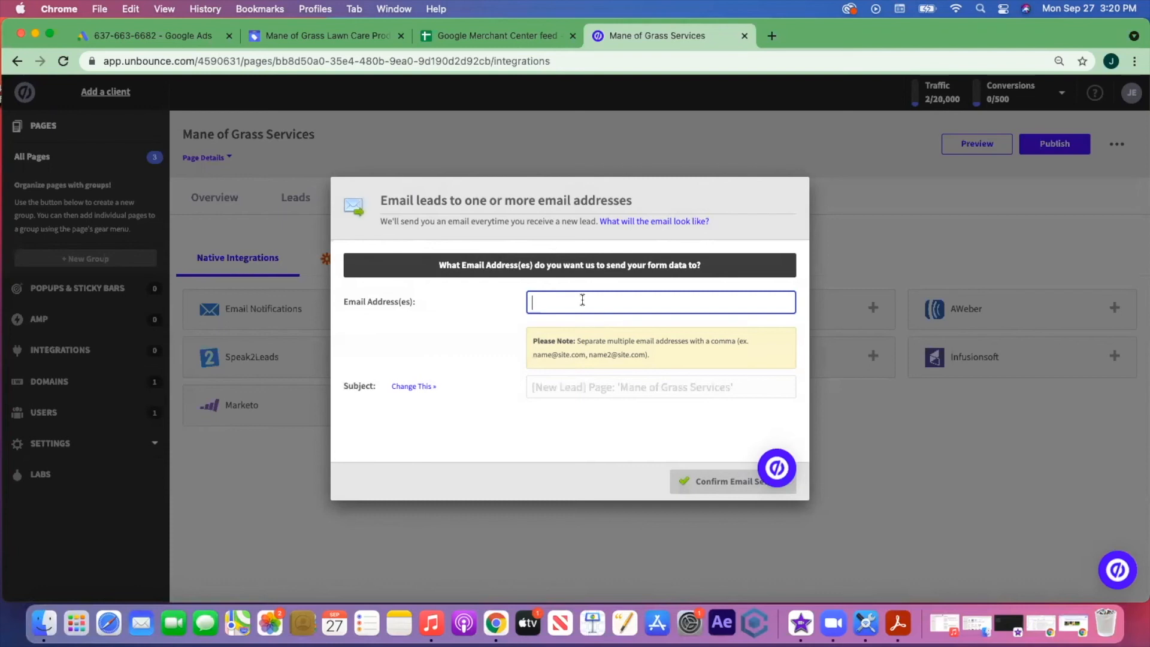
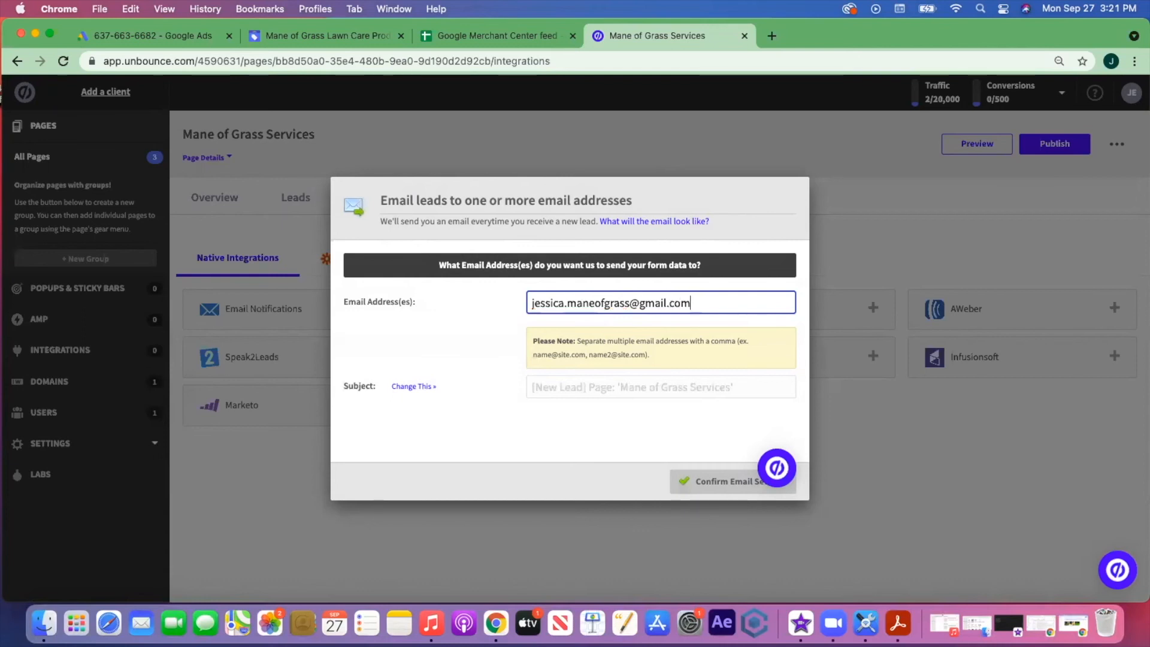
click(688, 391)
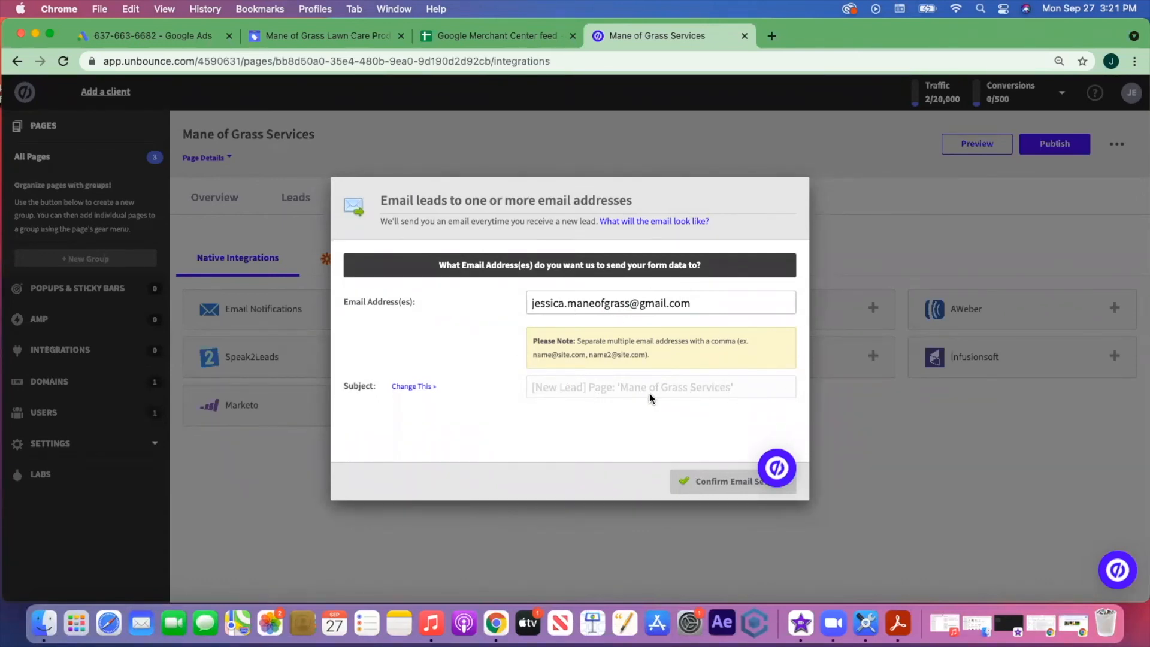
click(692, 482)
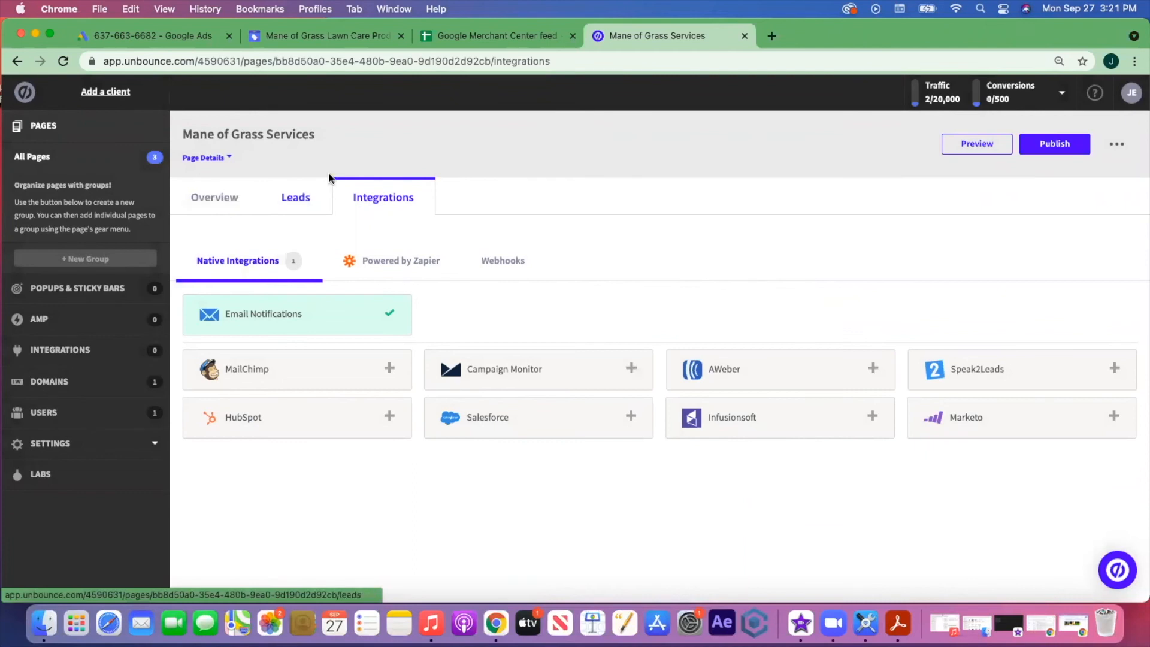
- Check the empty Leads tab, then publish the page from its Overview
click(296, 203)
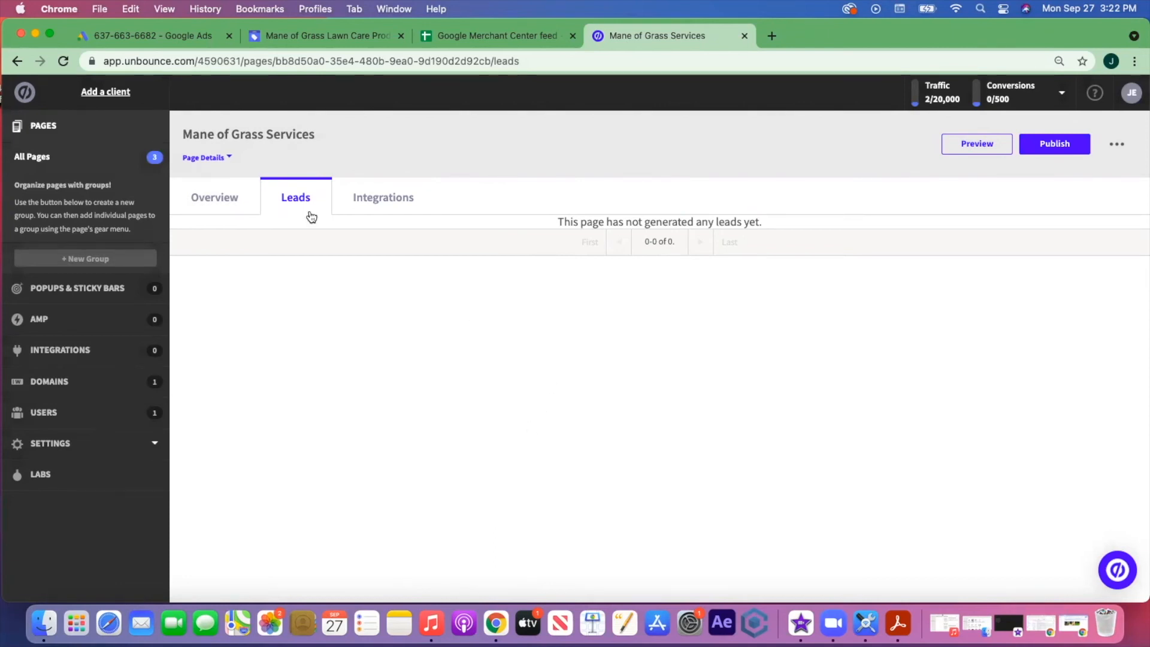
click(222, 201)
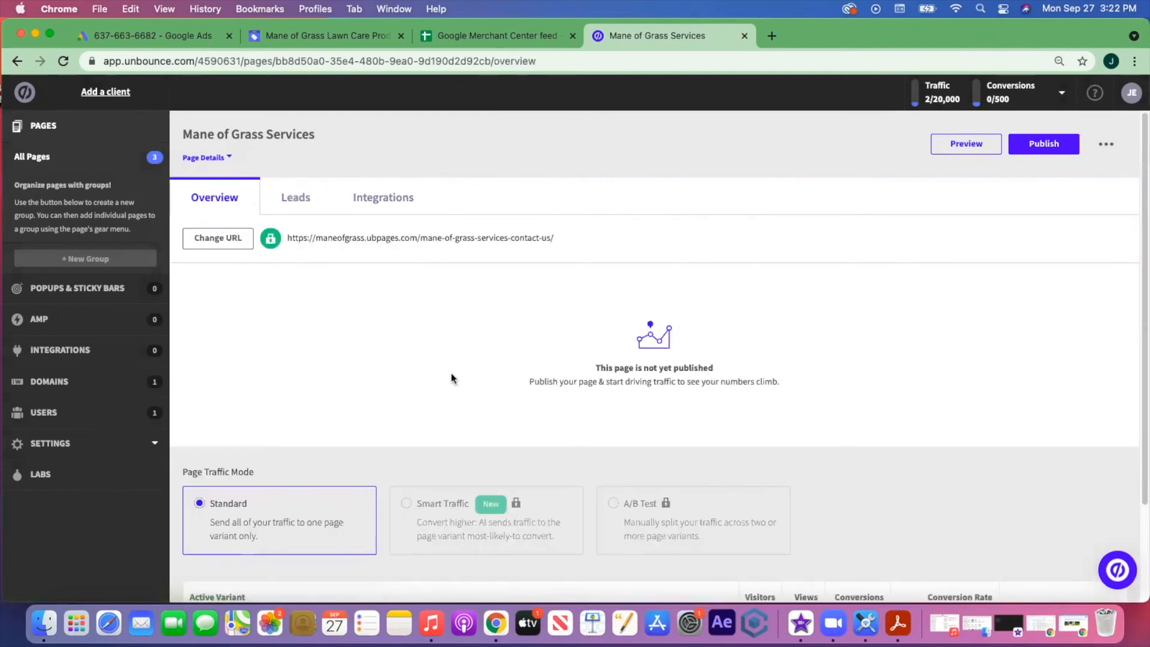
click(1037, 152)
click(743, 509)
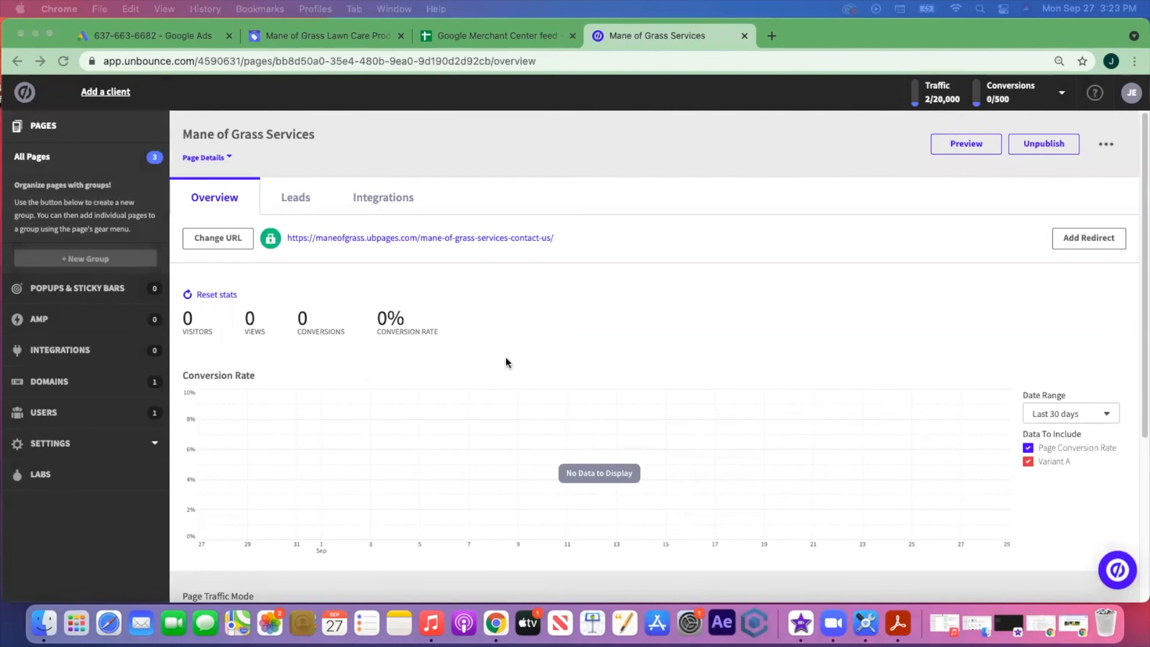
click(477, 237)
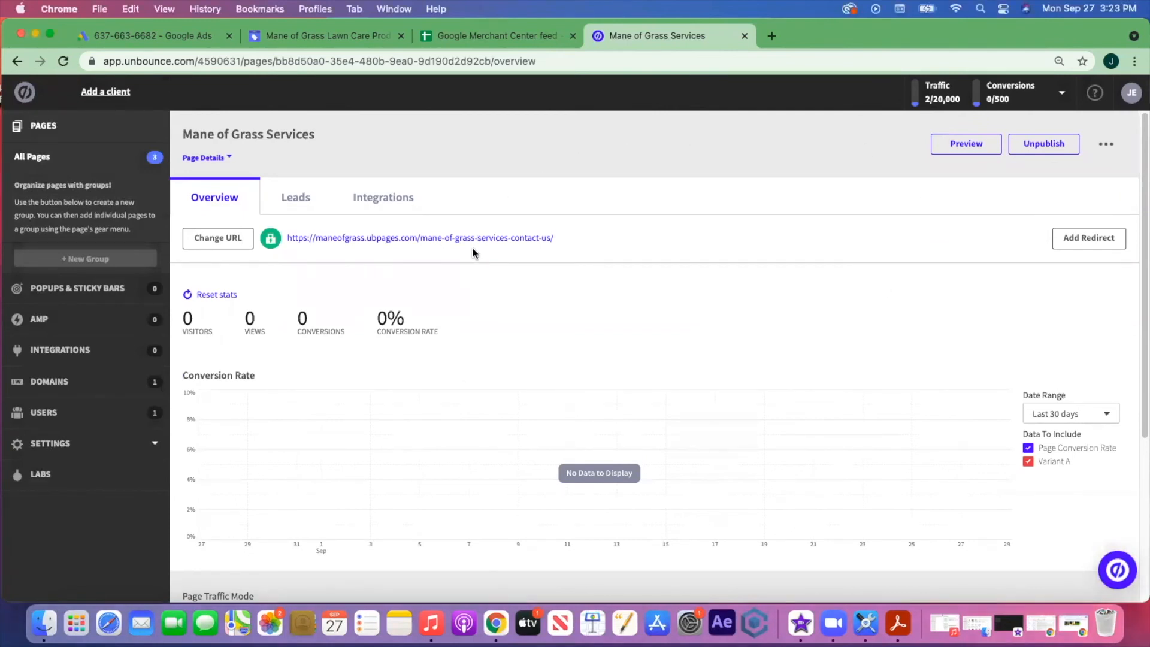
- Open the live landing page and enter a test first name in the estimate form
click(478, 238)
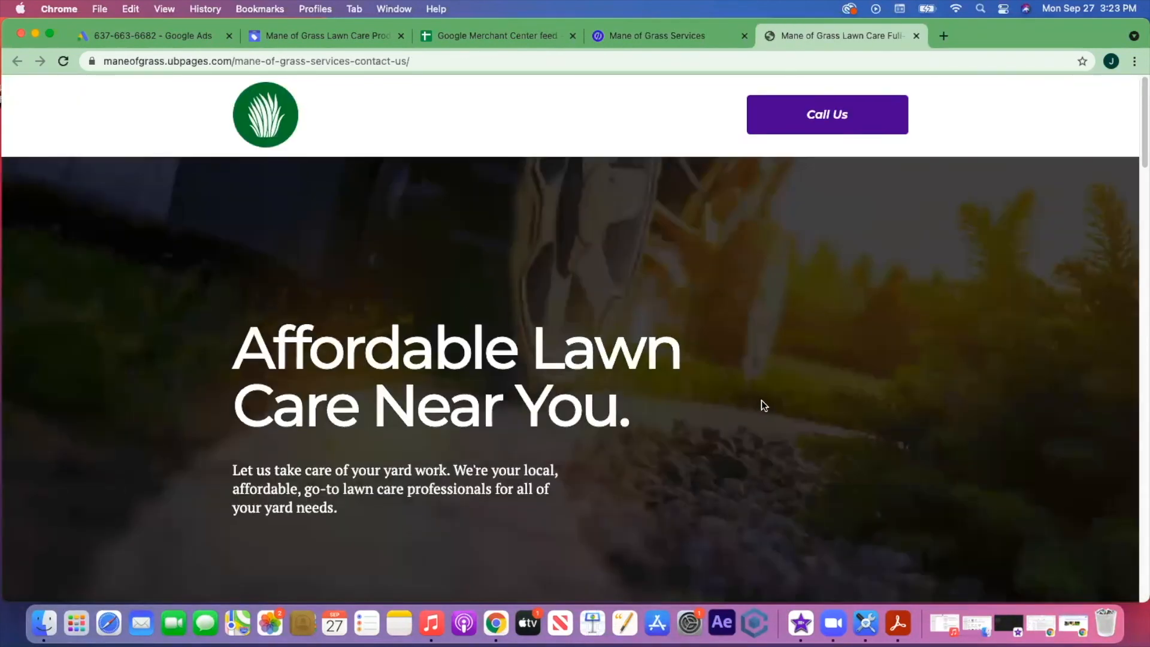
scroll(761, 401, down, 10)
scroll(762, 406, down, 15)
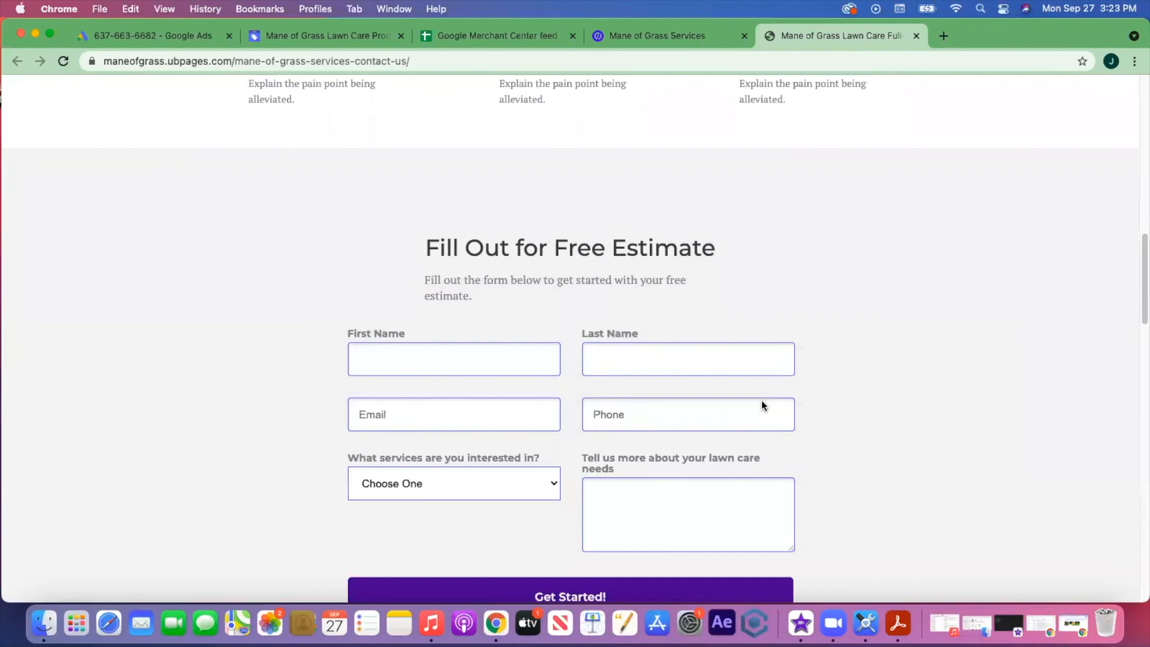
scroll(762, 400, down, 8)
scroll(762, 400, up, 18)
scroll(761, 400, up, 3)
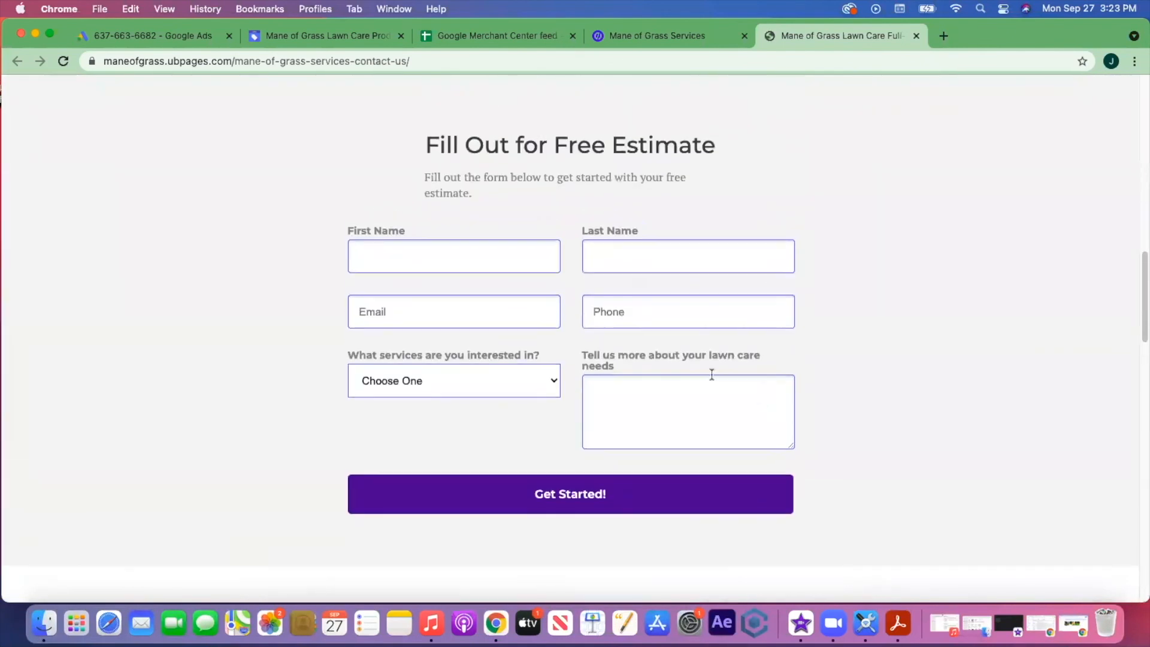
click(481, 259)
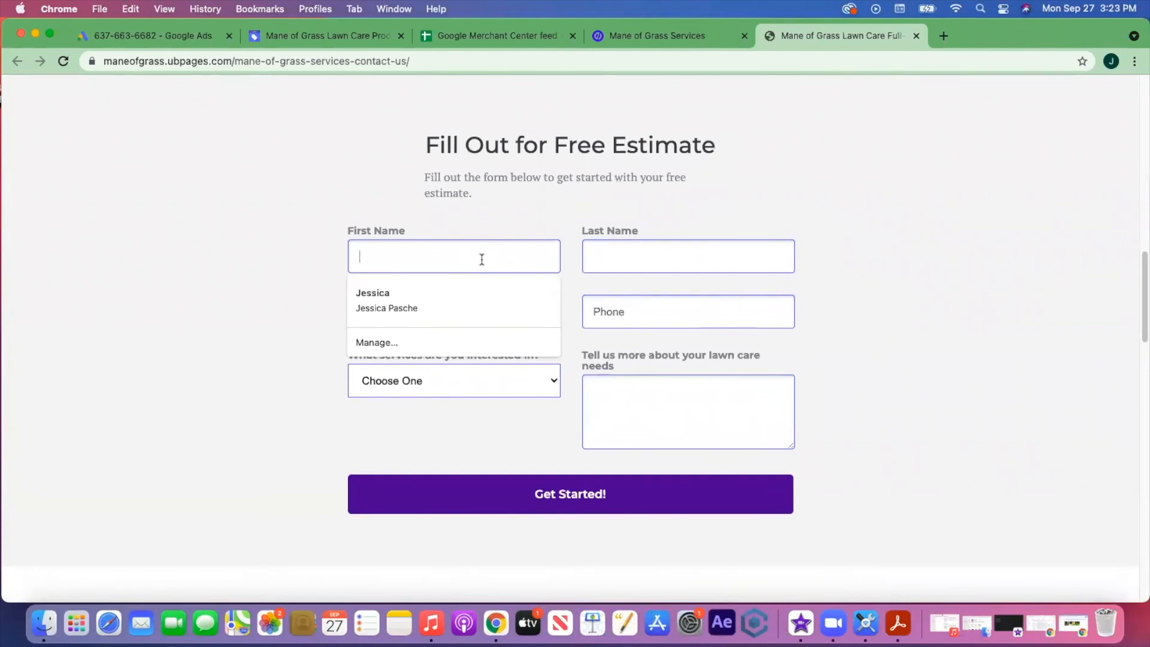
text(tES)
key(BackSpace)
key(BackSpace)
key(BackSpace)
key(BackSpace)
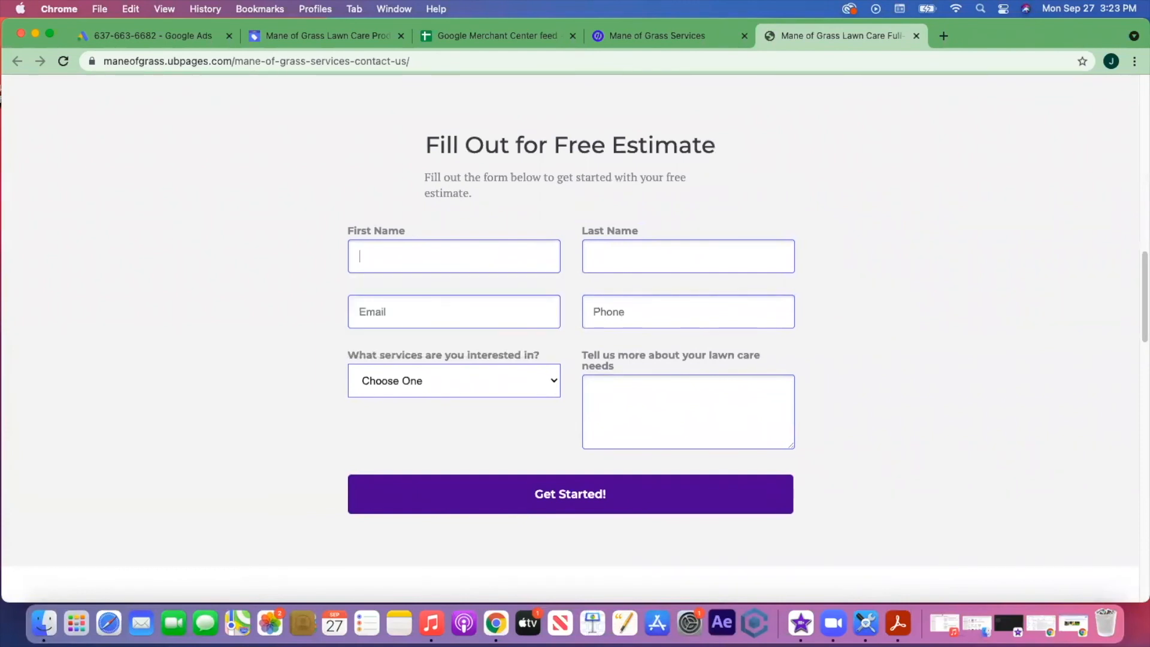
text(8888888888)
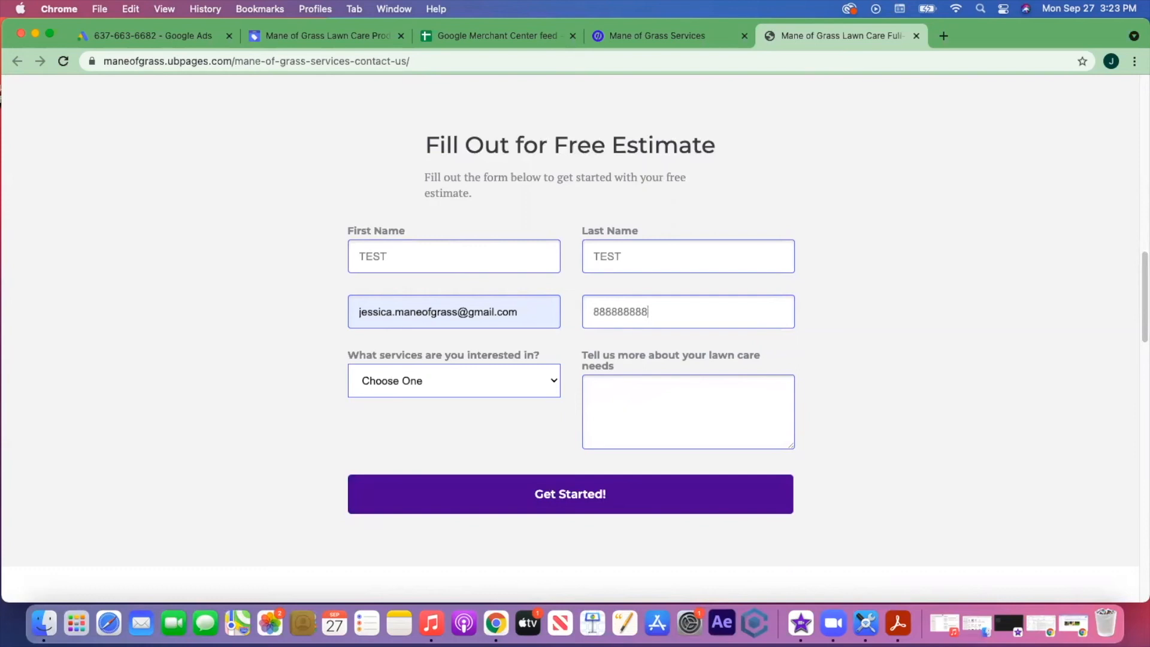
- Choose Lawn Mowing, add the note 'This is just a test.', submit, and close the thank-you popup
click(542, 381)
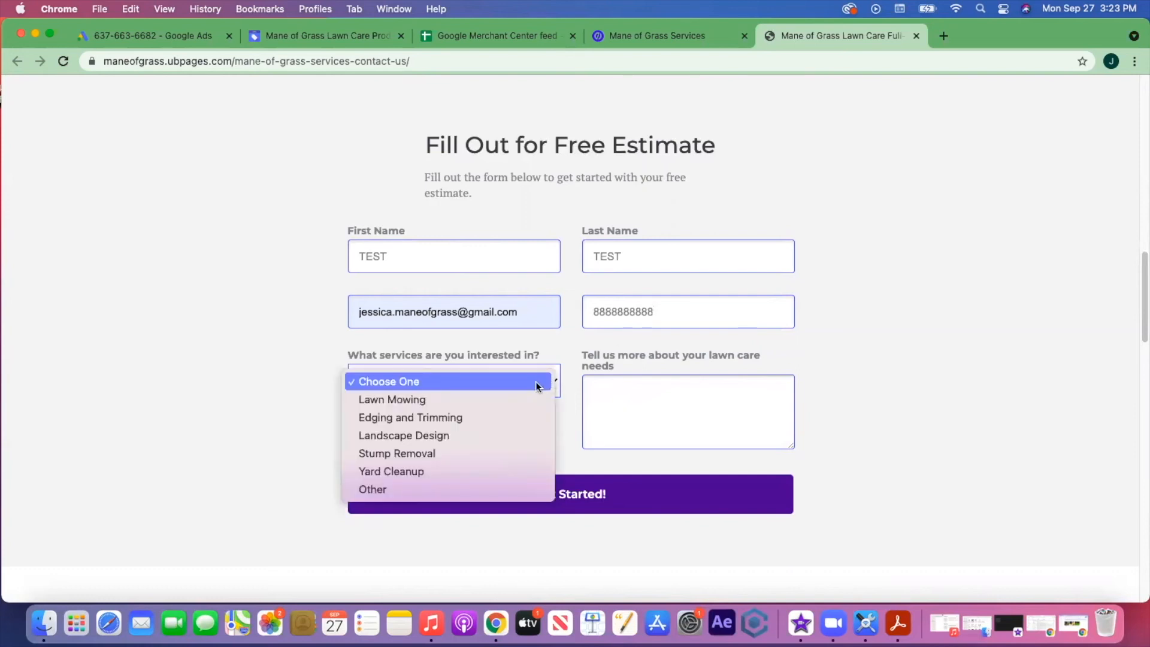
click(501, 394)
click(624, 394)
text(This is just a test.)
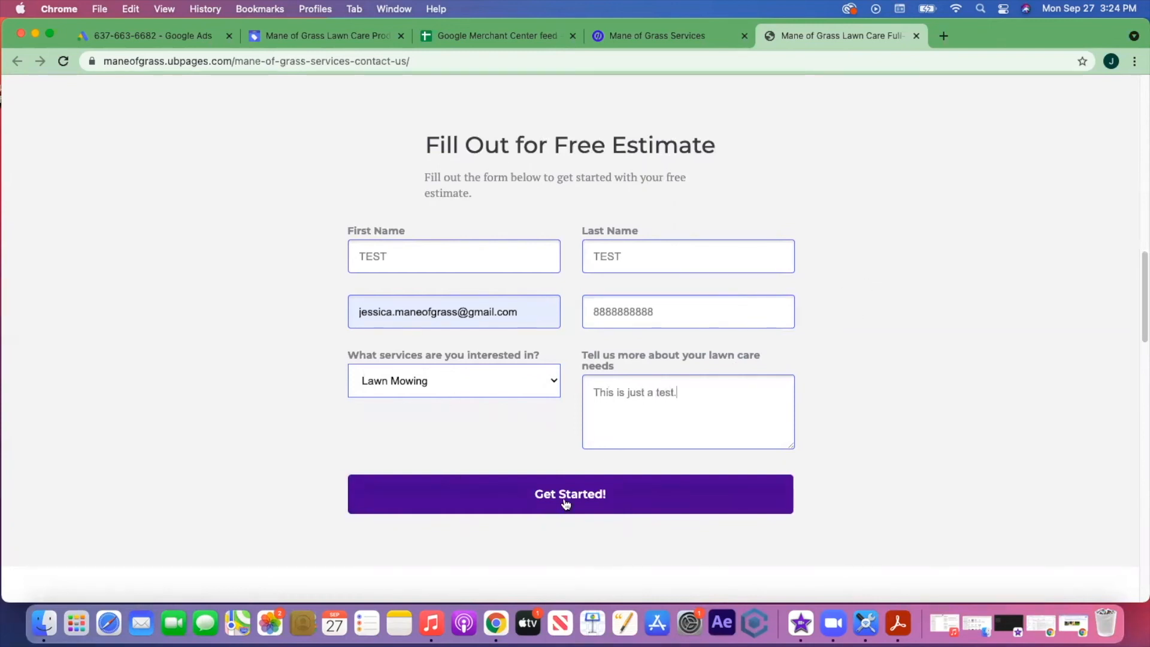
click(566, 502)
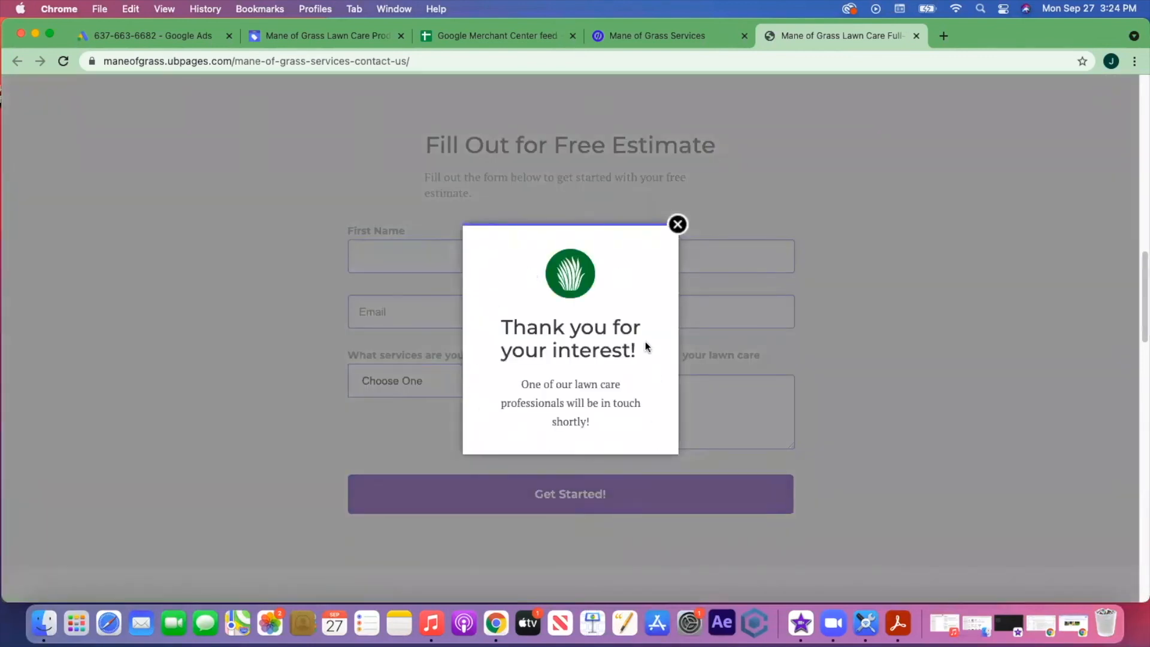
click(678, 225)
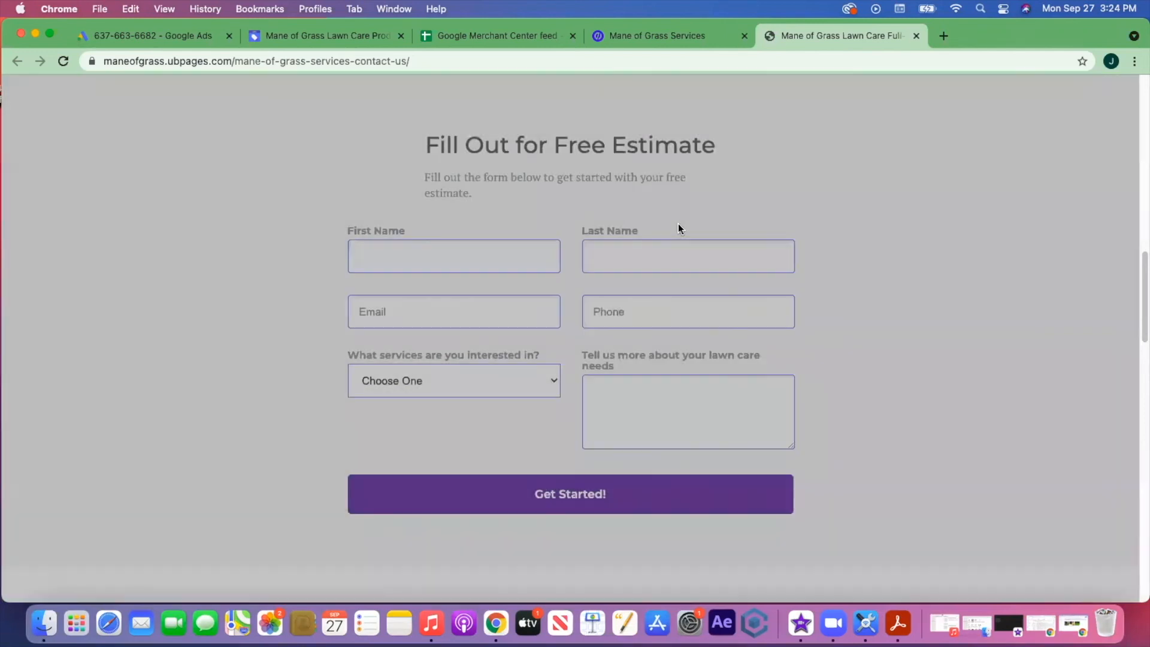
scroll(881, 225, up, 3)
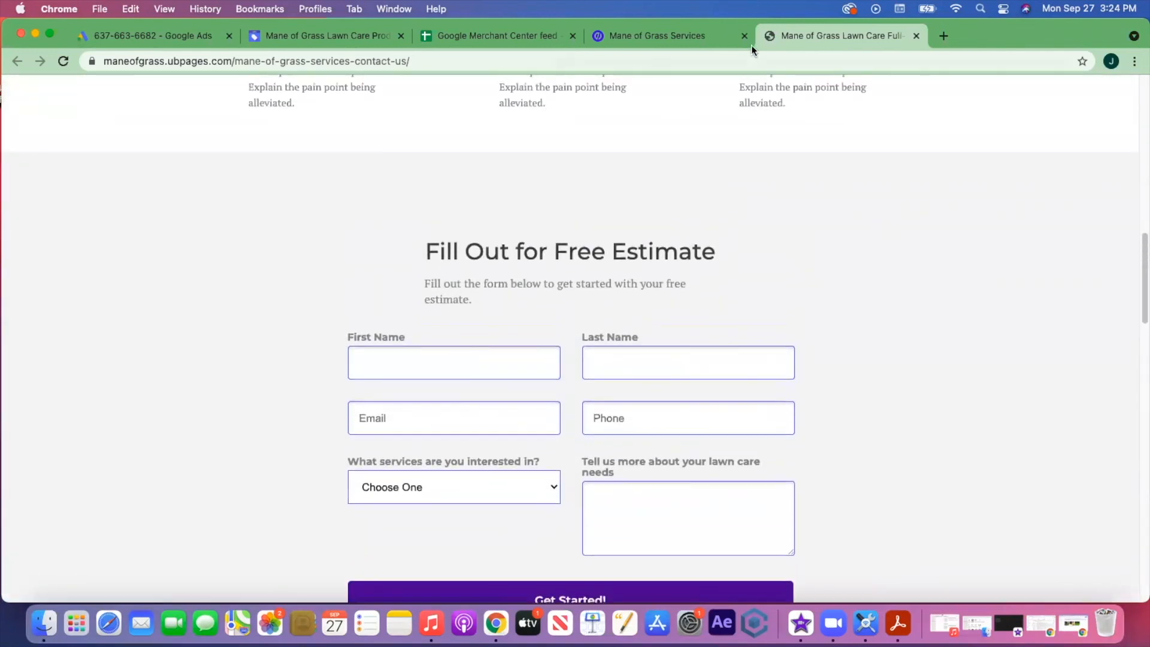
- In the page's Leads tab, scroll the table sideways to review the TEST Lawn Mowing lead
click(722, 42)
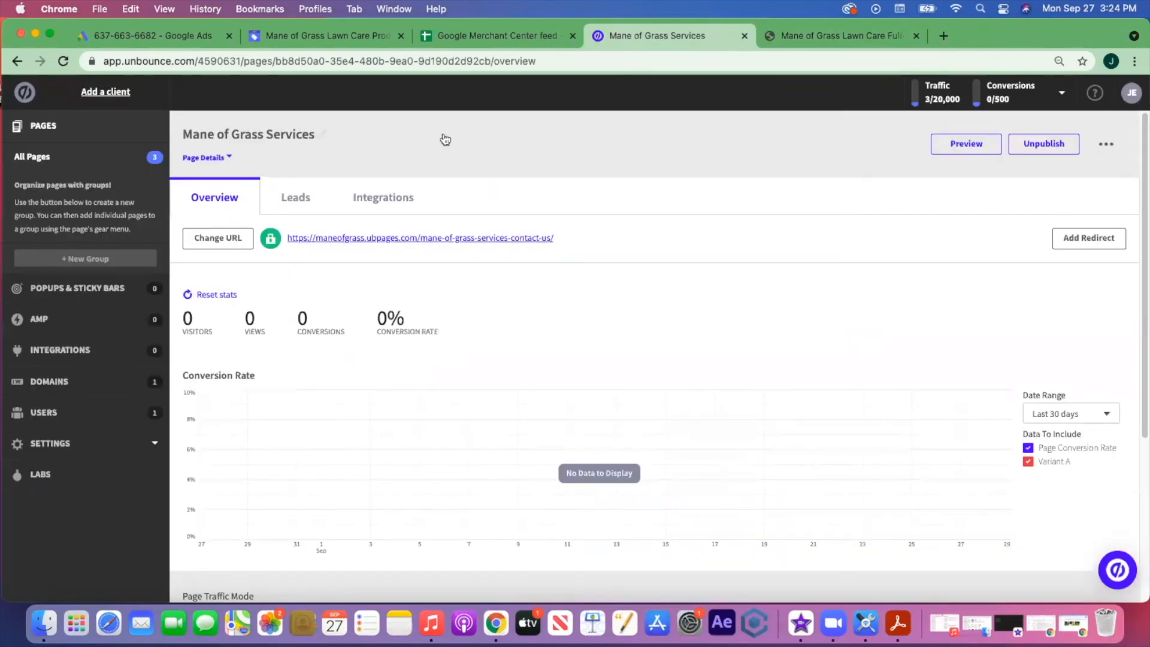
click(287, 199)
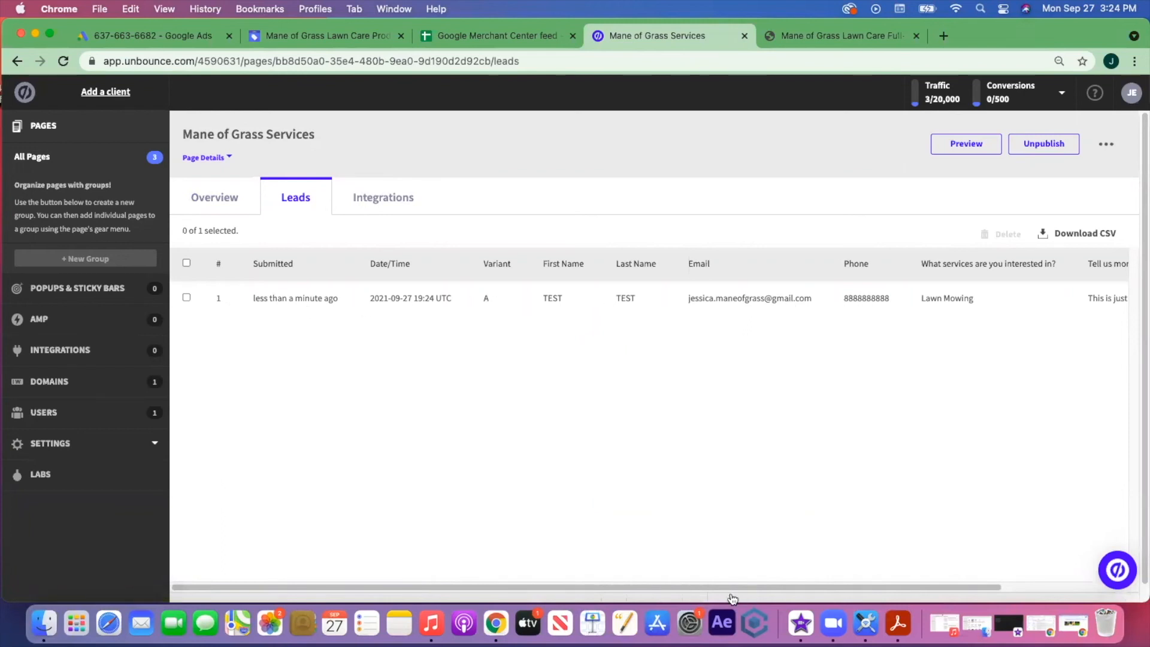
drag(689, 587, 918, 577)
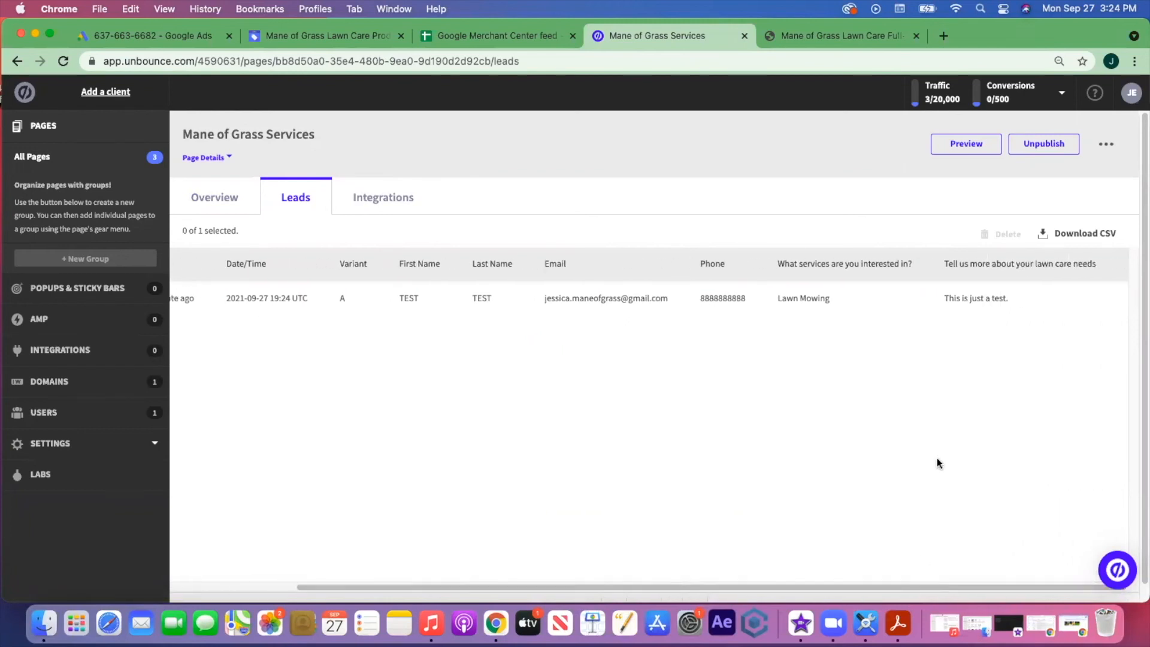
drag(740, 581, 834, 572)
drag(580, 588, 448, 587)
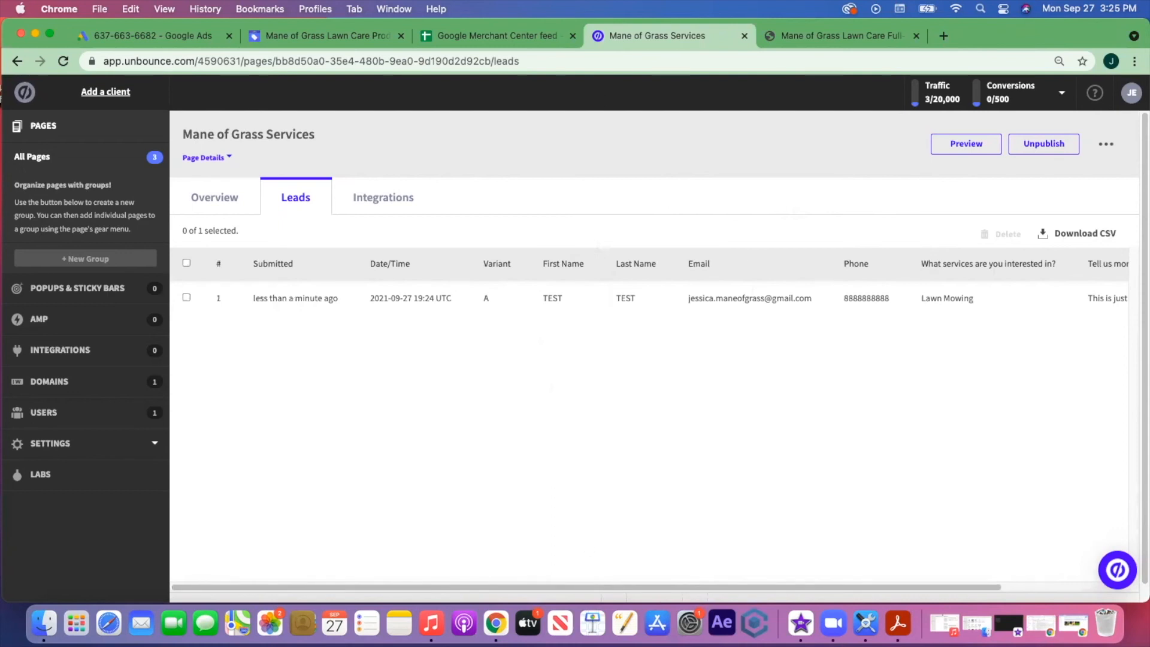
drag(44, 199, 391, 114)
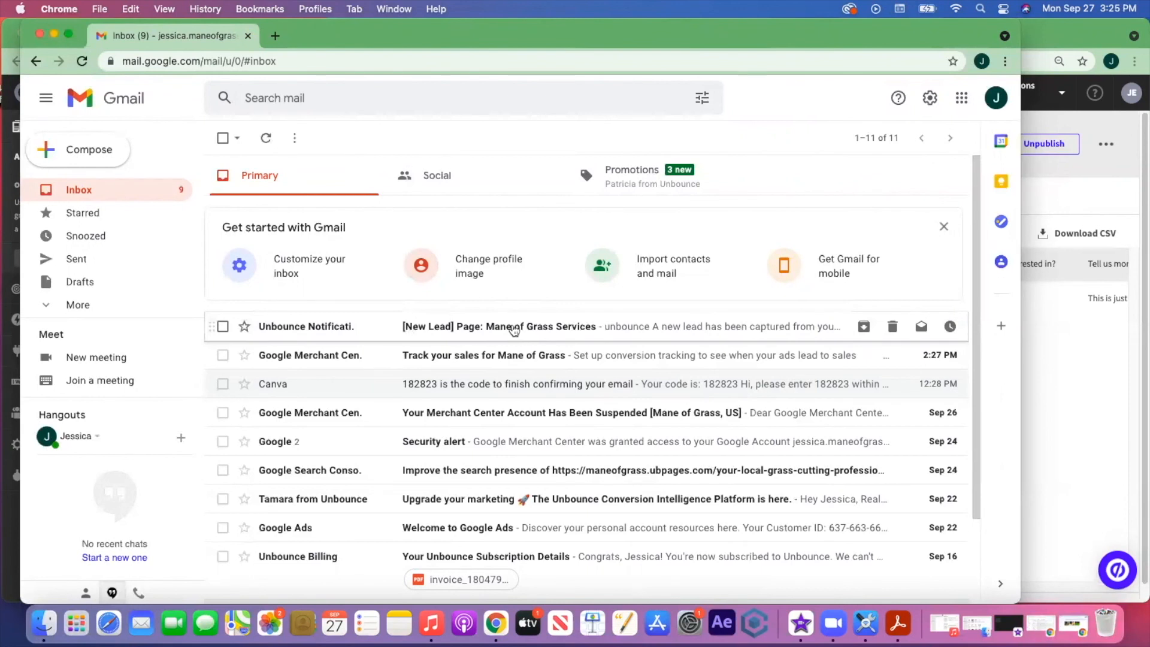
- Open the [New Lead] e-mail and read the submitted TEST form data
click(469, 331)
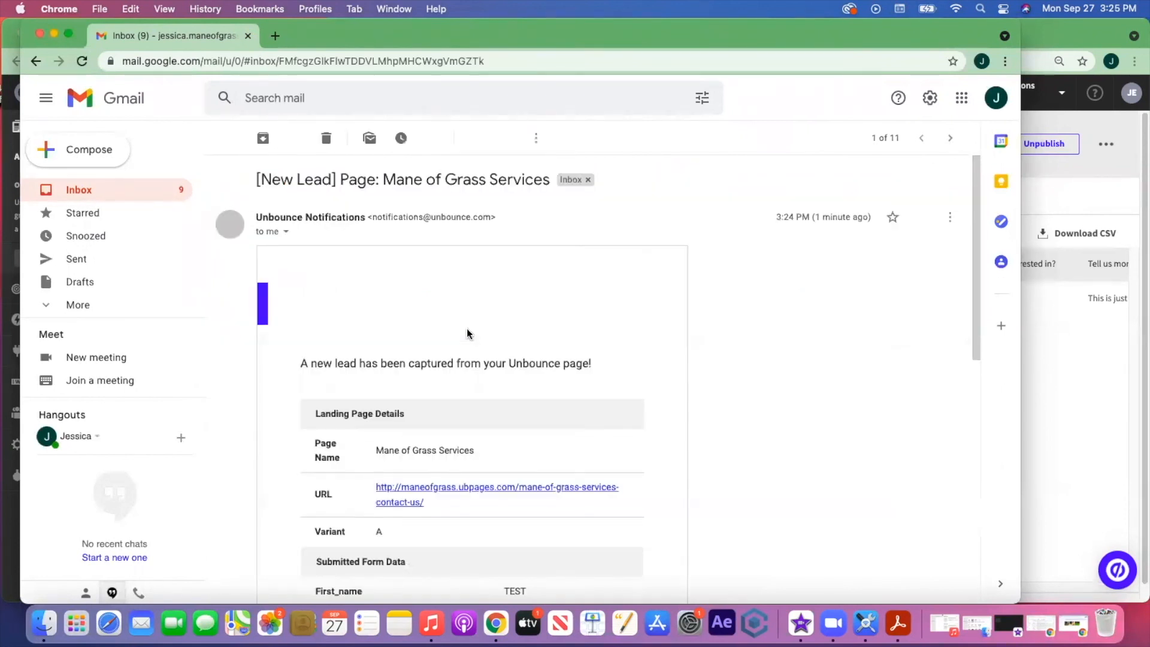
scroll(736, 389, down, 6)
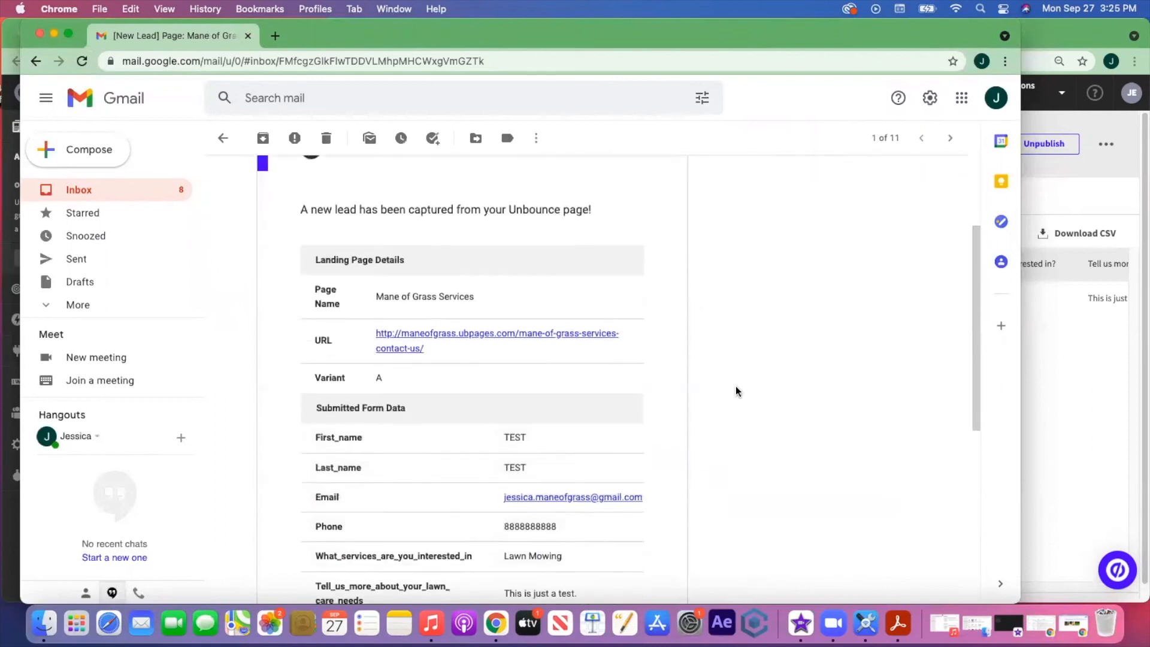
scroll(736, 389, down, 3)
scroll(736, 389, up, 5)
scroll(736, 387, up, 4)
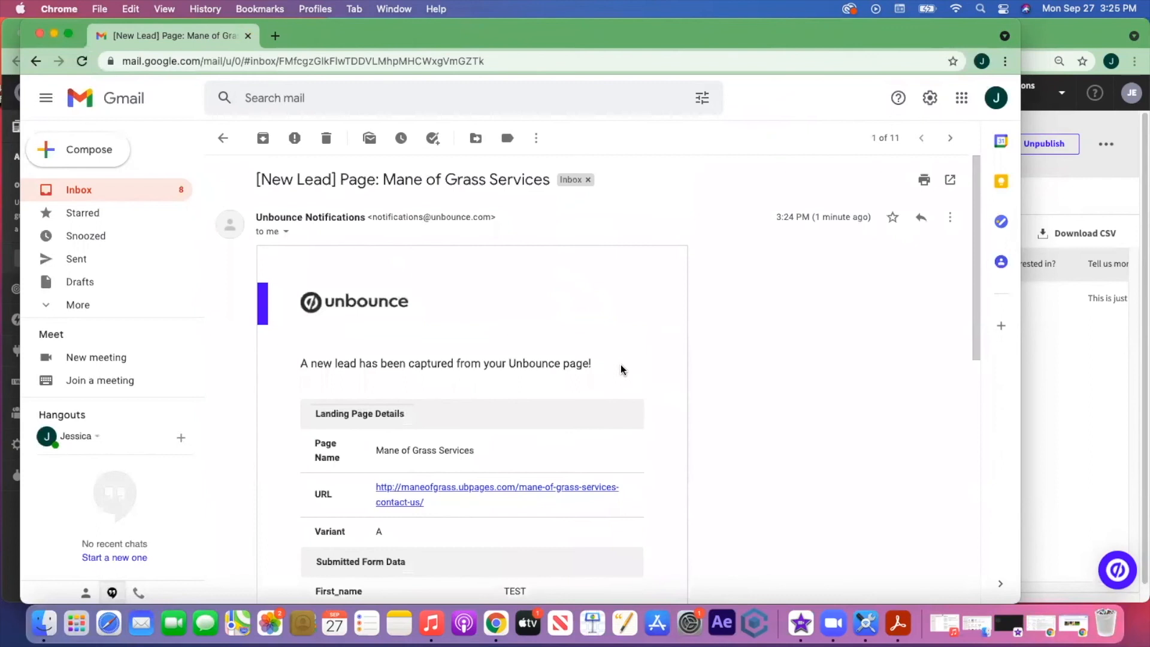
scroll(654, 358, down, 3)
scroll(657, 358, down, 2)
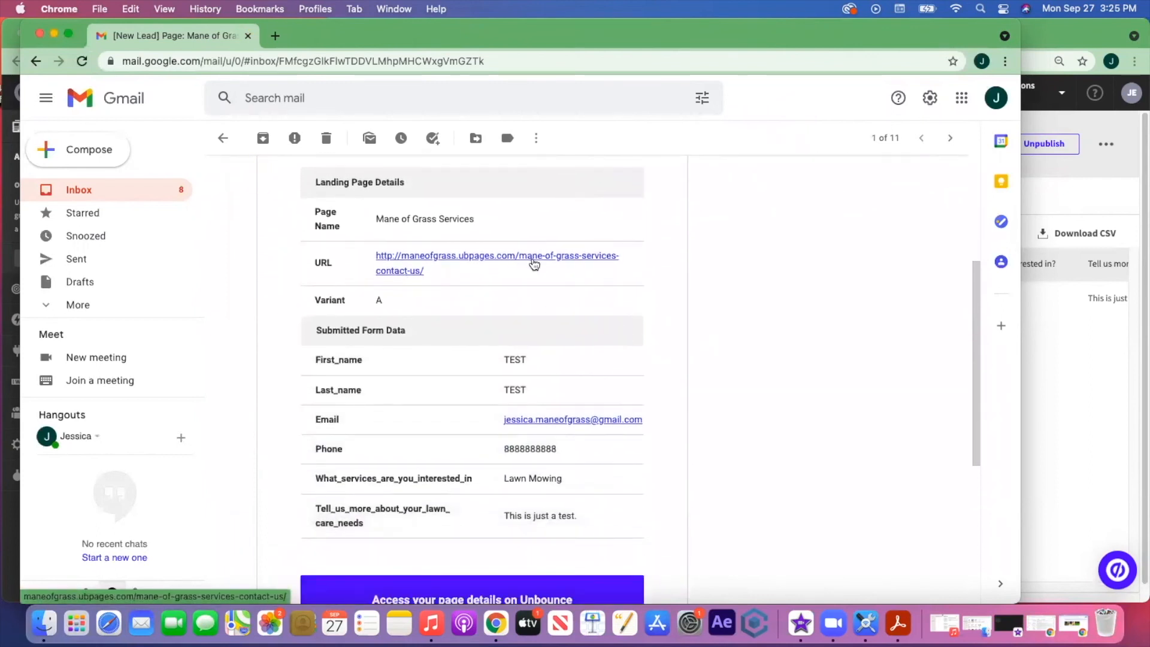
scroll(660, 341, down, 3)
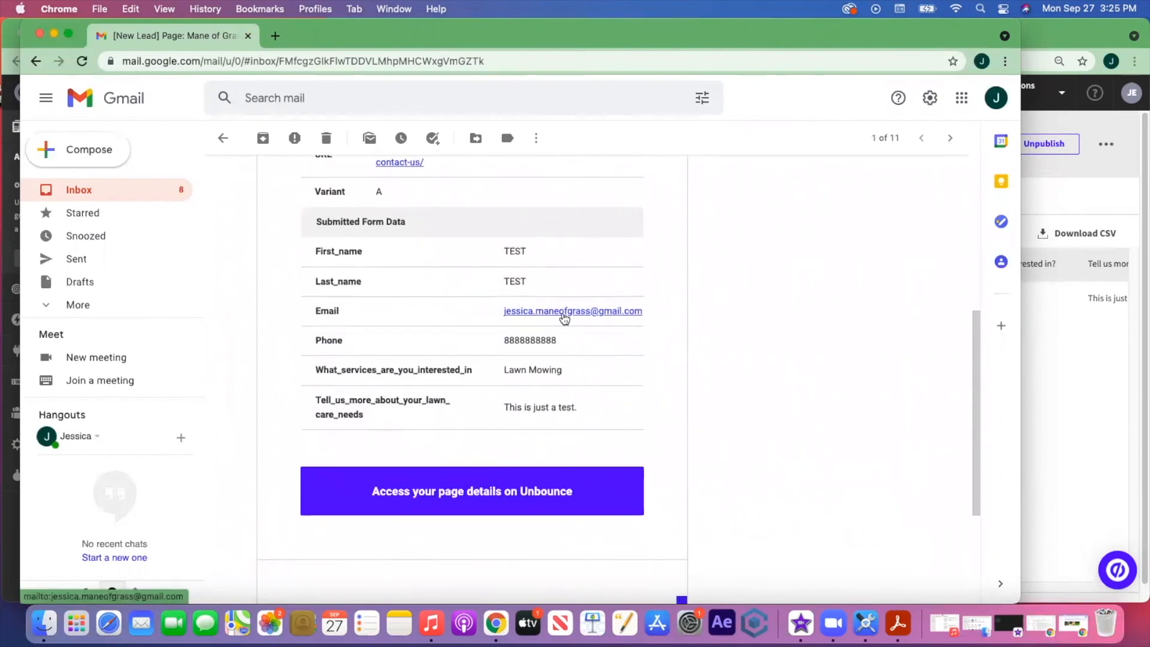
- Start a reply through the lead's mailto link, discard the draft, and minimize Gmail
click(598, 313)
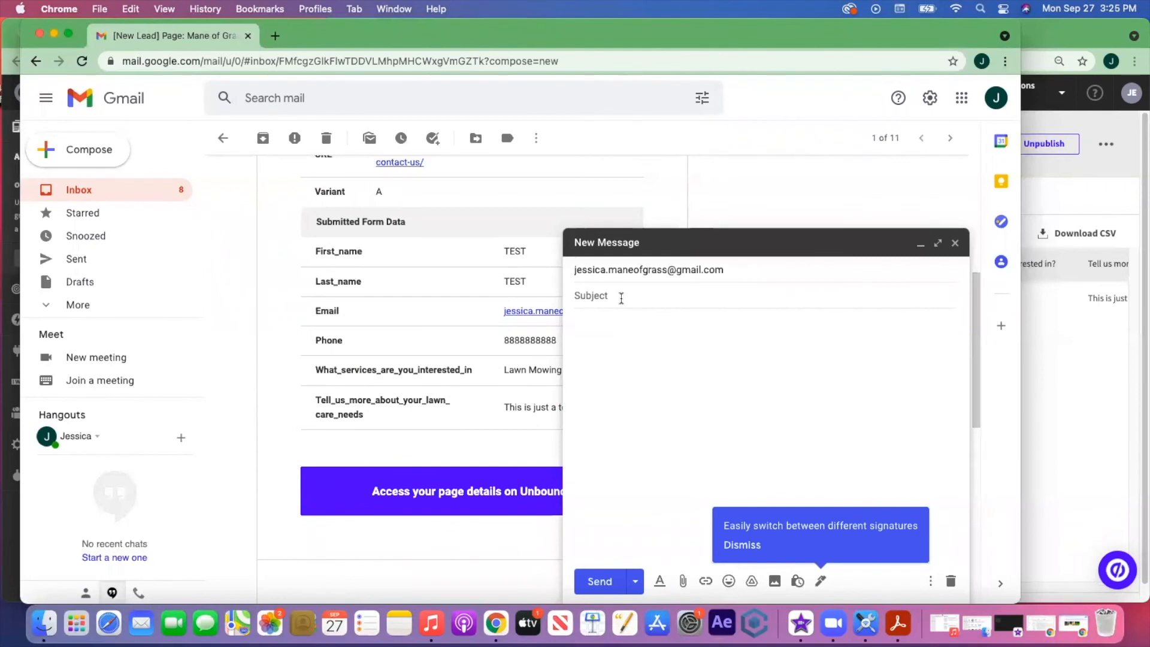
text(Than)
key(BackSpace)
click(956, 243)
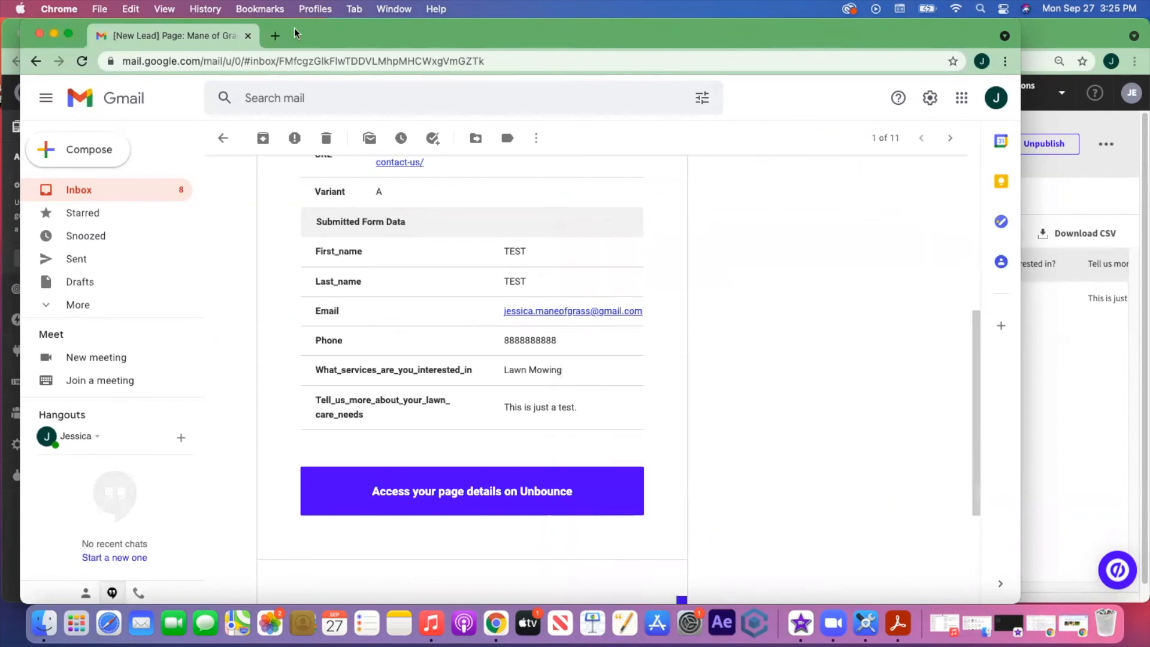
double_click(341, 38)
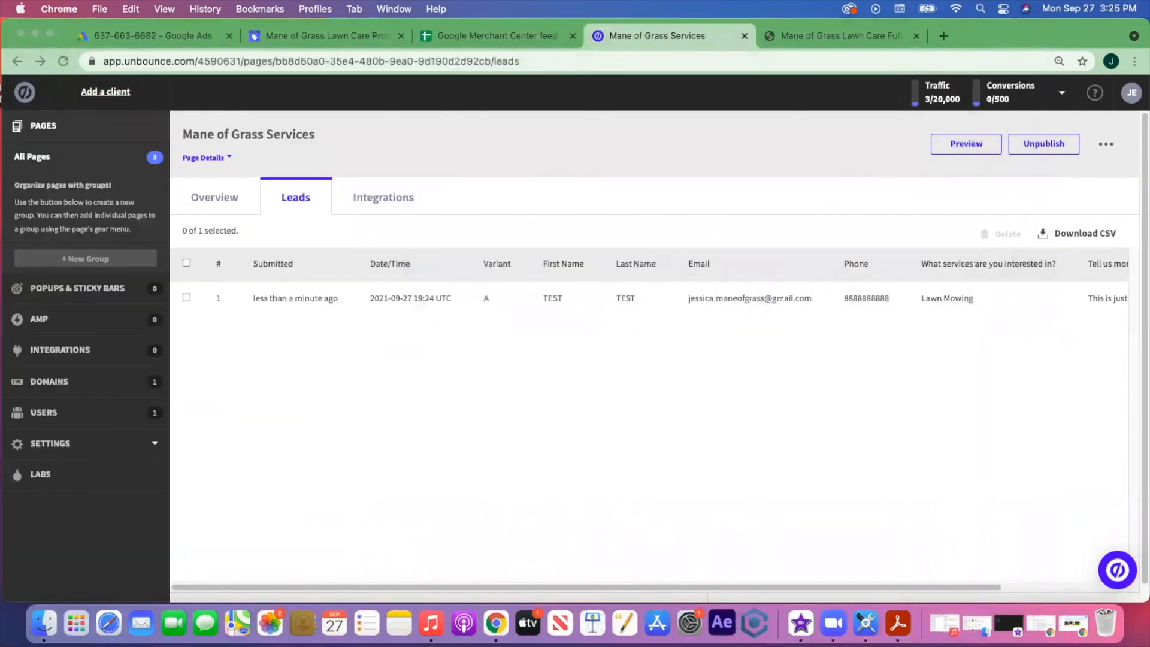
- Confirm Mane of Grass Services shows 1 visitor, 1 conversion, 100% rate, then return to Google Ads
click(216, 197)
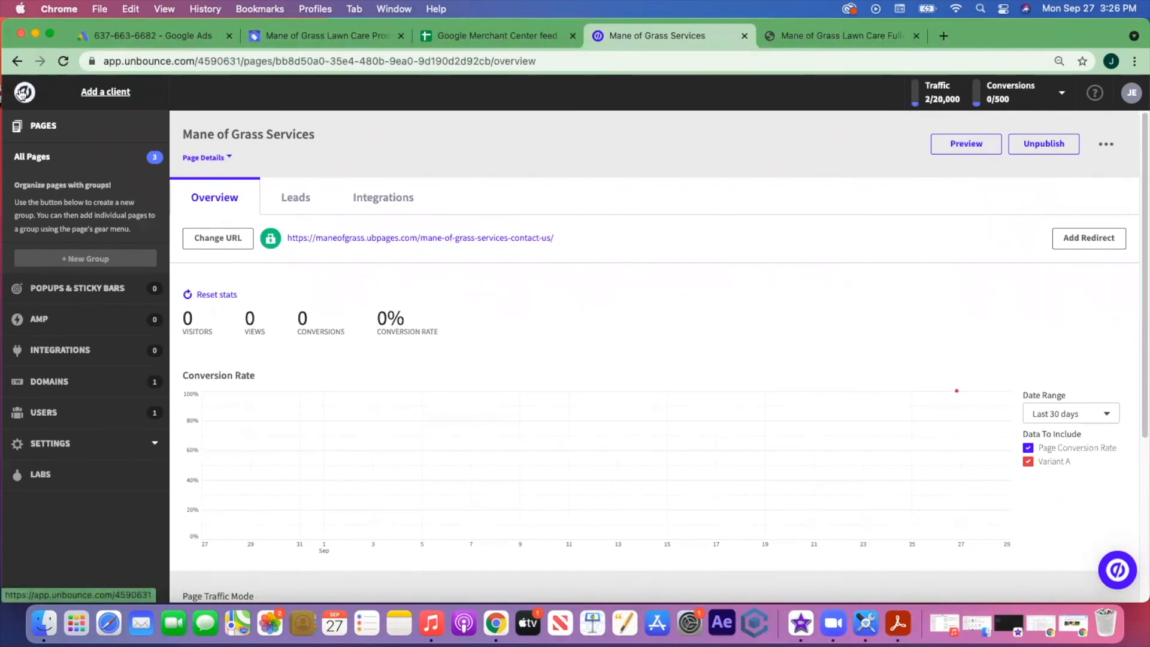
click(22, 92)
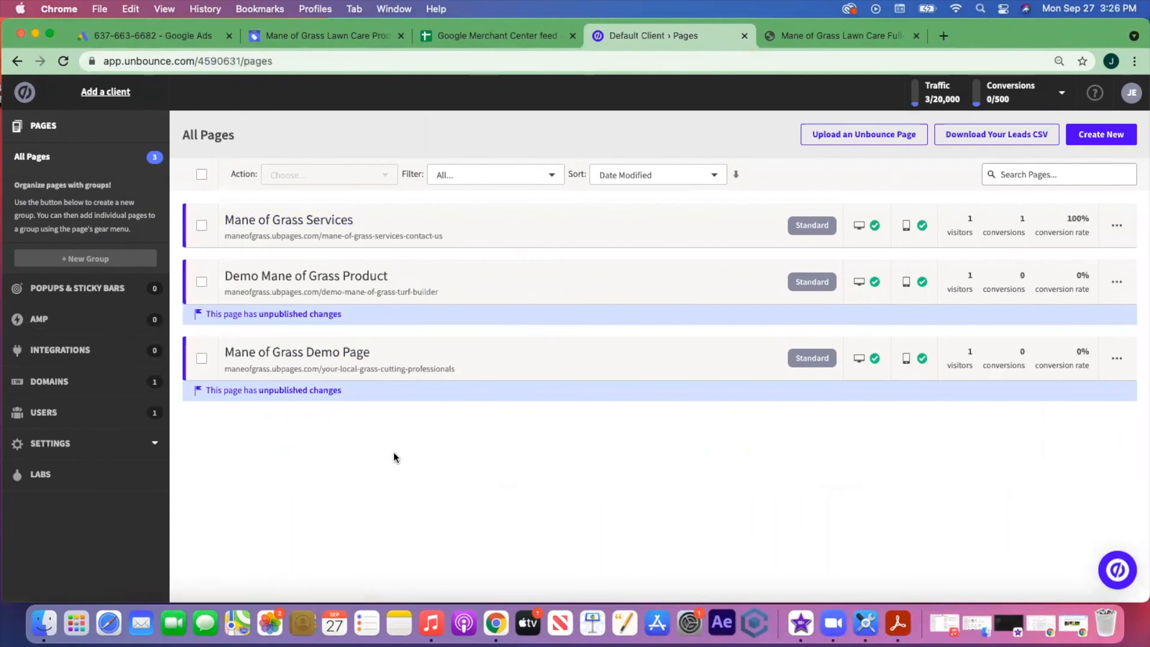
click(117, 37)
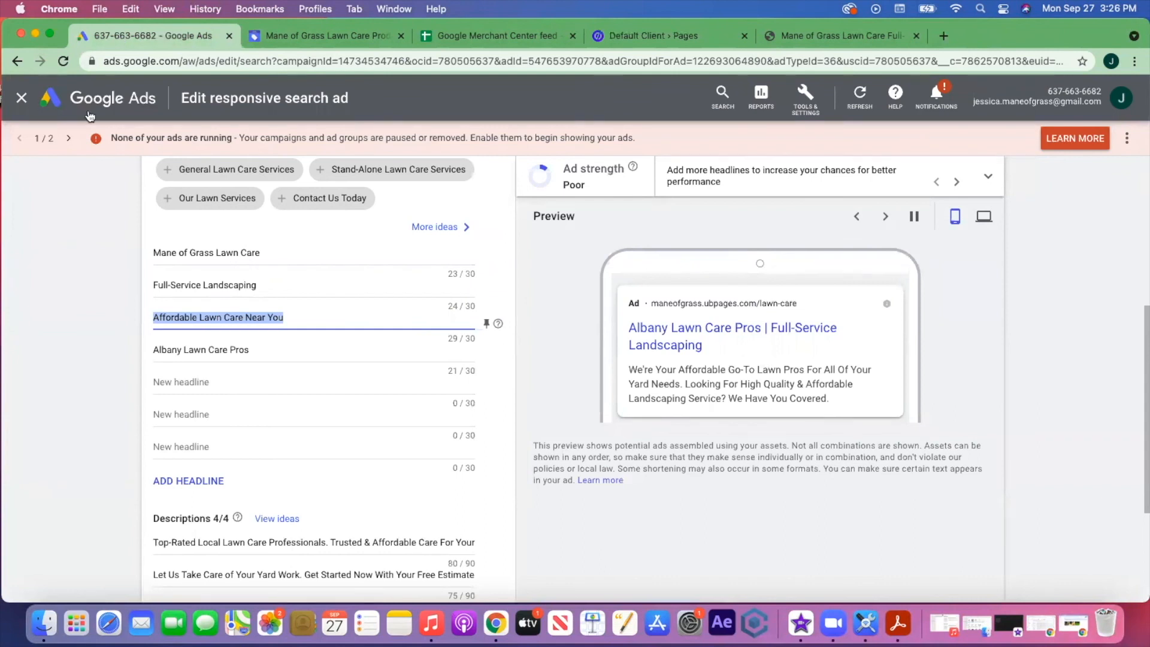
- Discard the unsaved search ad and go to the Measurement > Conversions page
scroll(247, 214, down, 3)
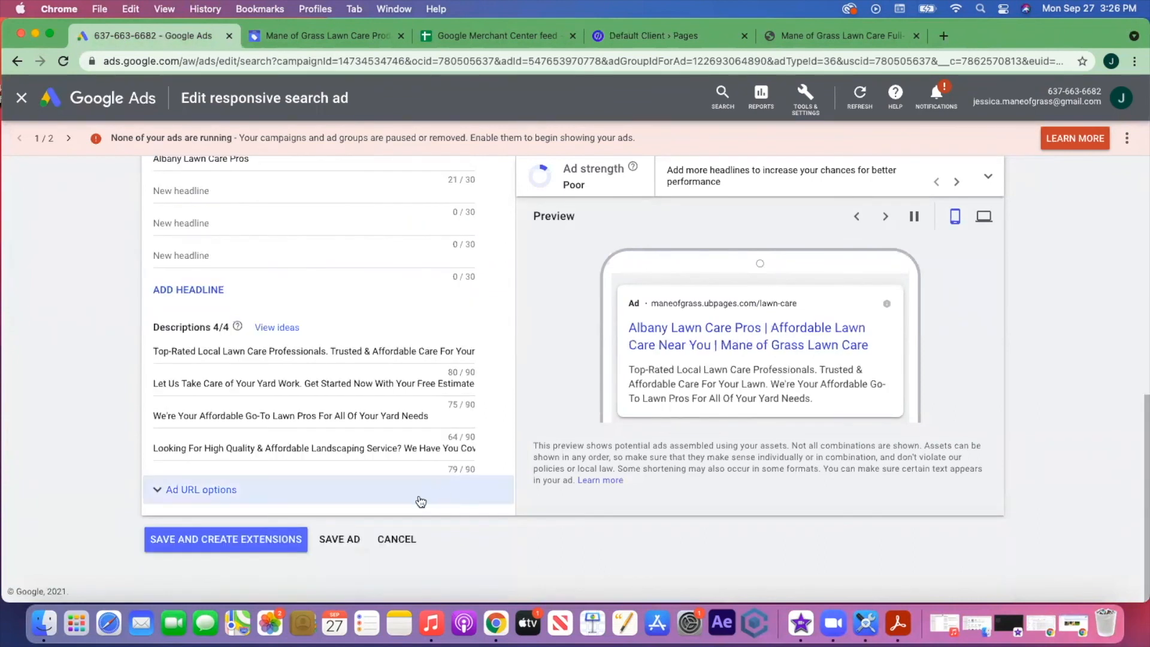
click(393, 540)
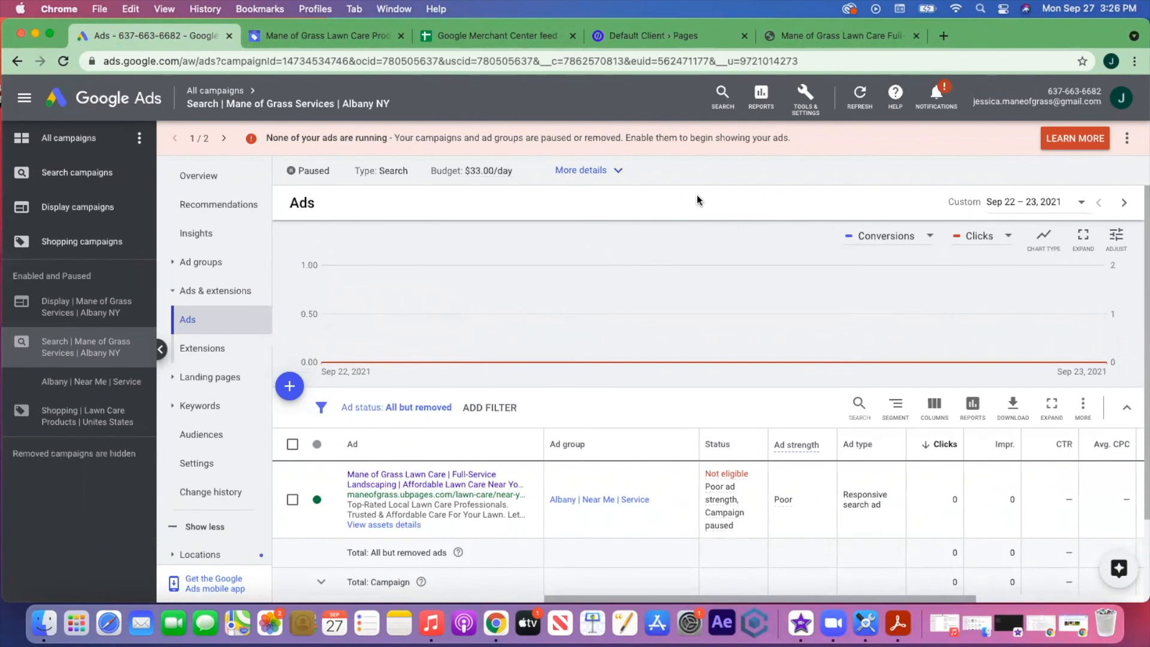
click(807, 105)
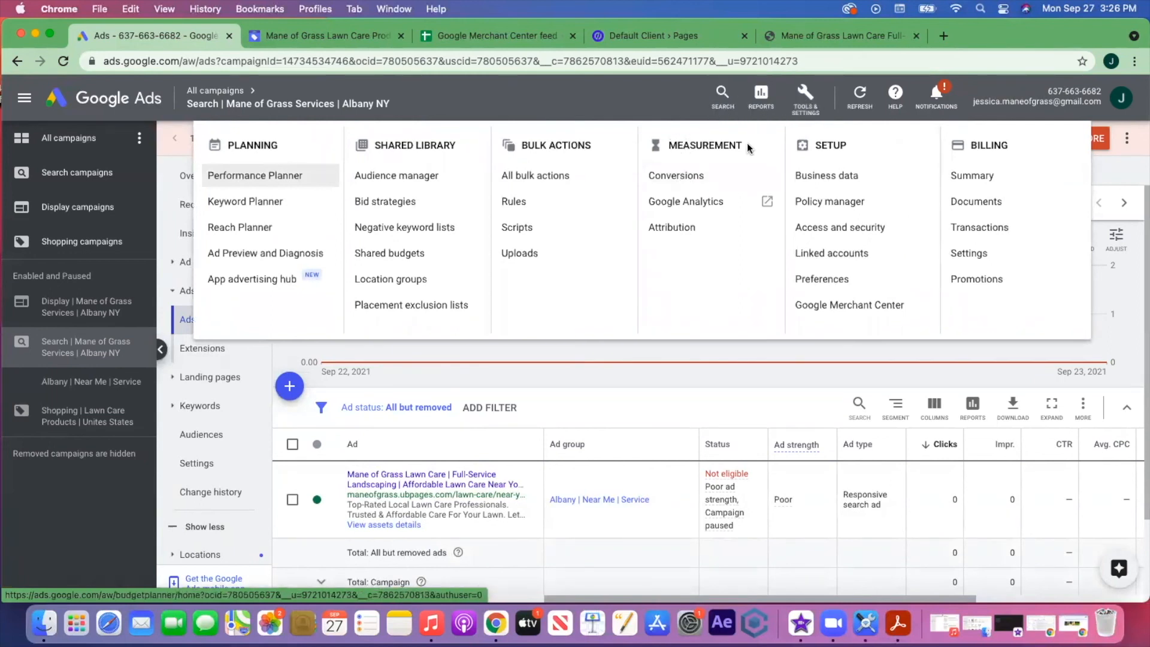
click(670, 177)
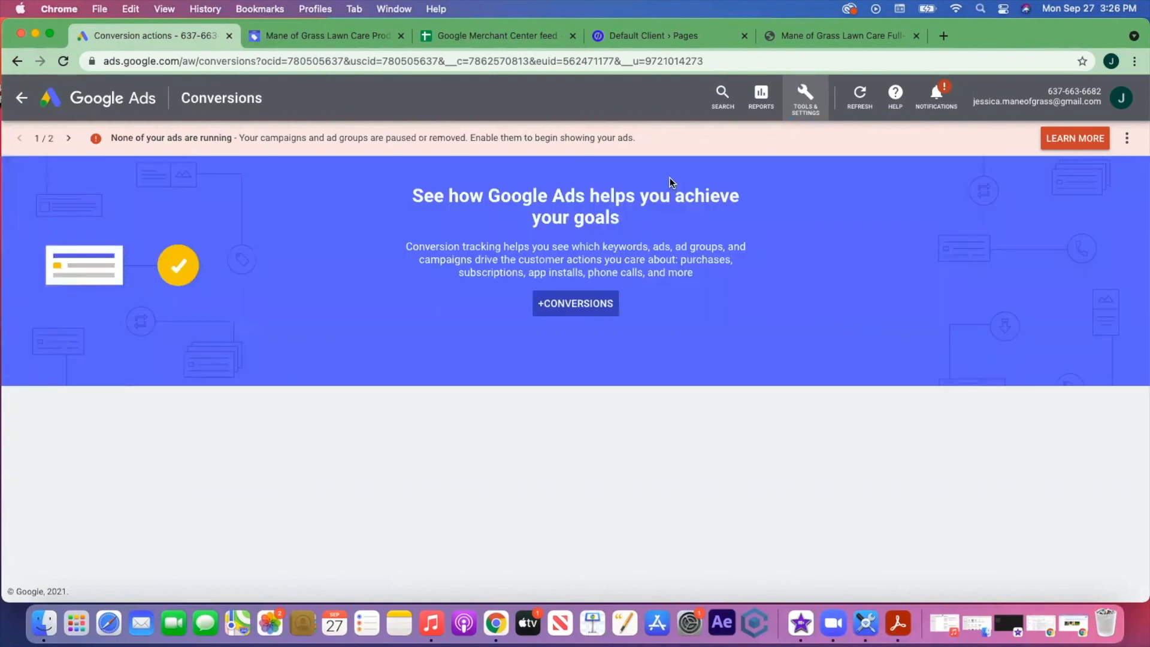
- Start a new website conversion action with category and name set to Submit lead form
click(586, 307)
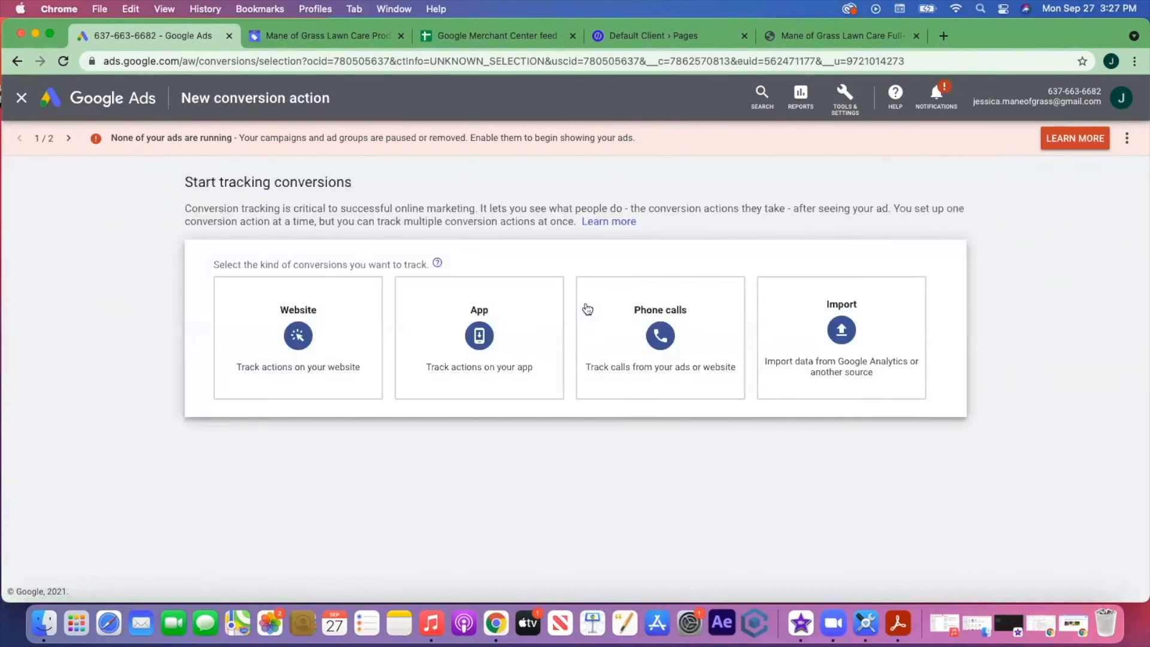
click(293, 335)
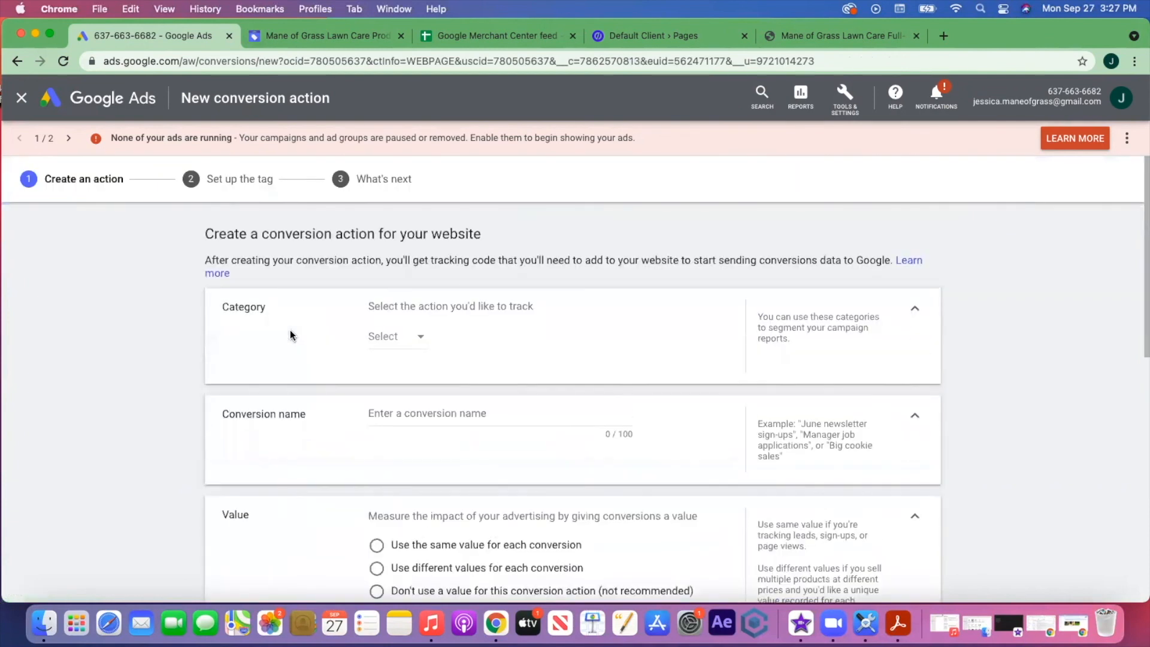
scroll(586, 344, down, 2)
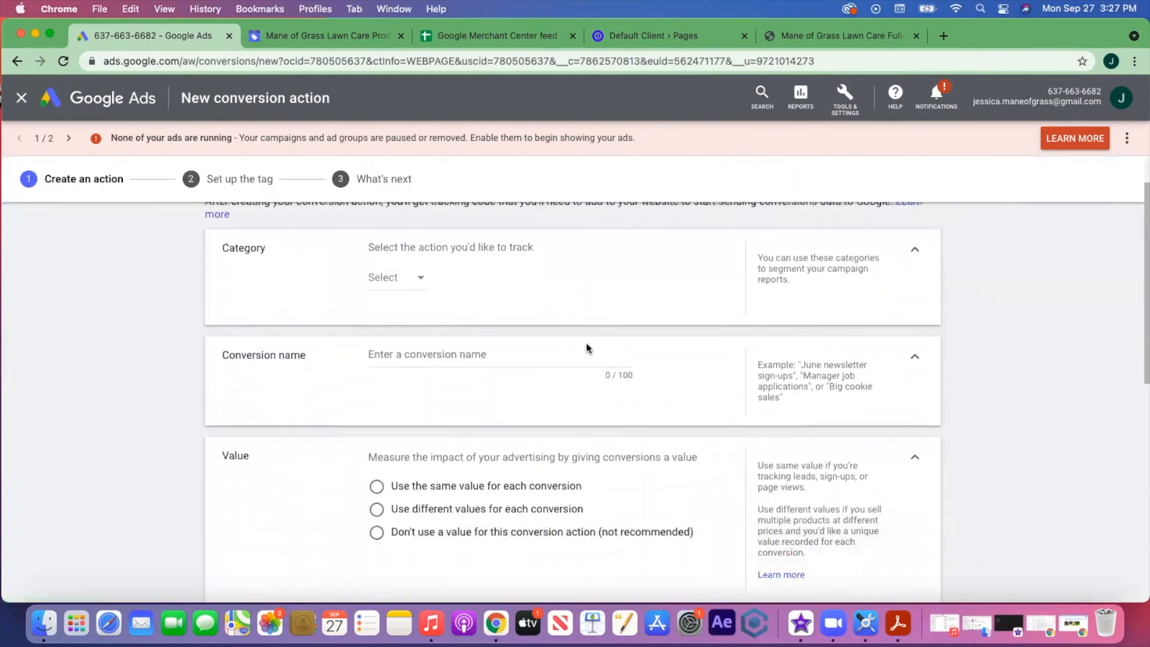
click(421, 279)
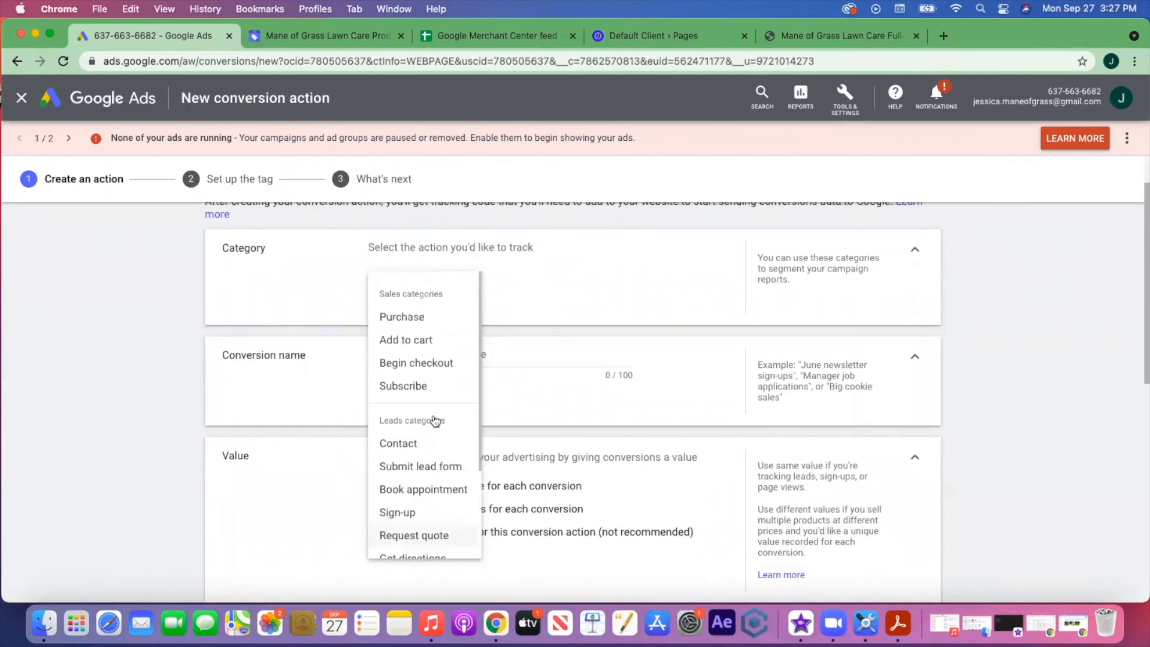
scroll(428, 395, down, 1)
scroll(428, 395, down, 3)
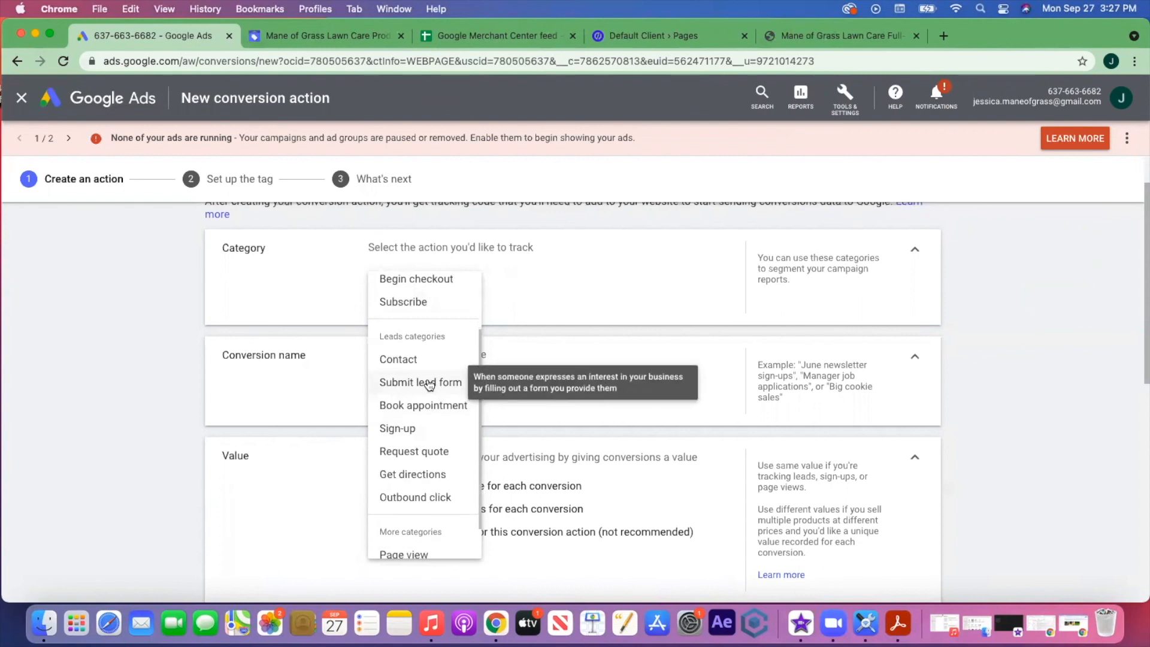
click(429, 384)
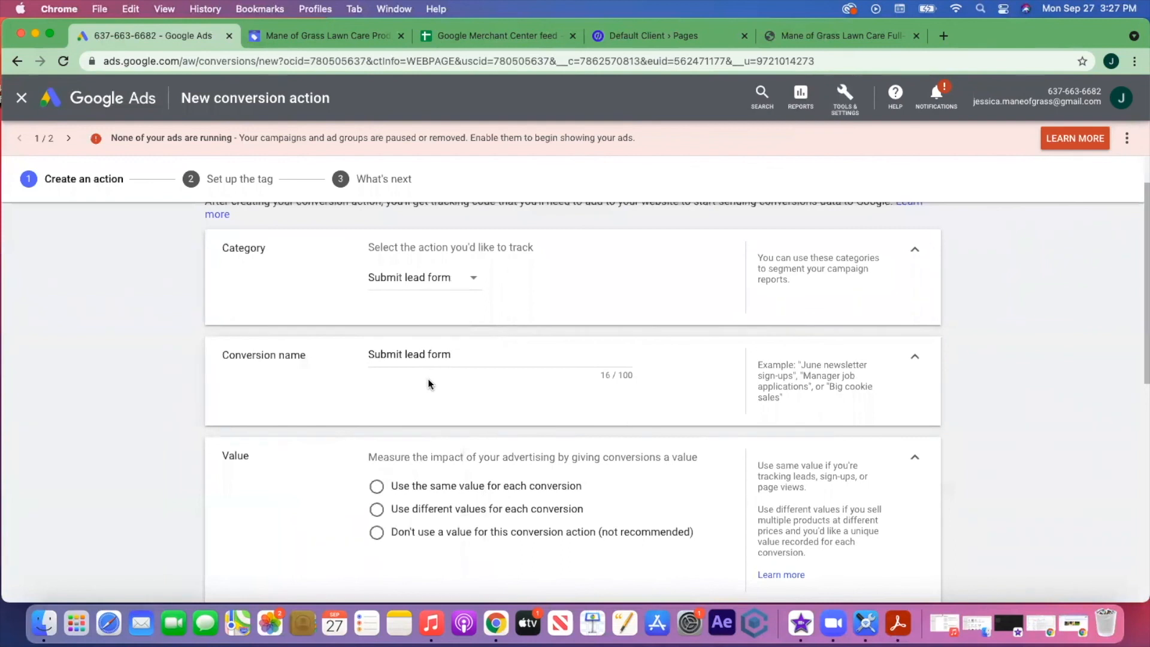
scroll(473, 314, down, 1)
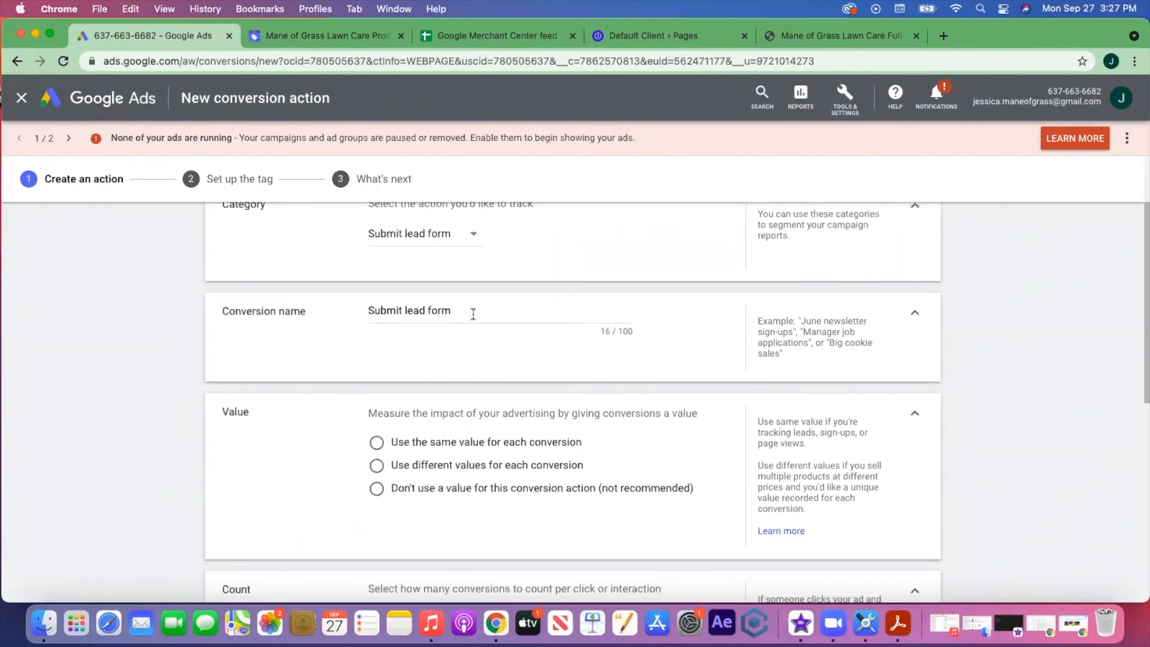
scroll(442, 274, up, 1)
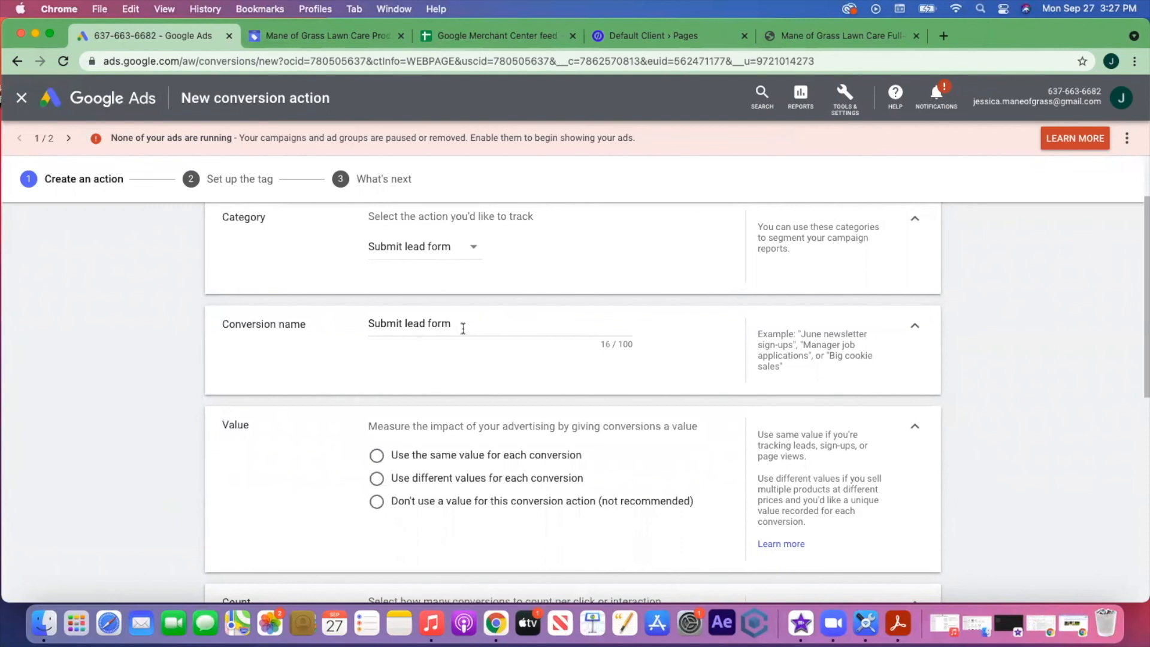
scroll(465, 329, down, 1)
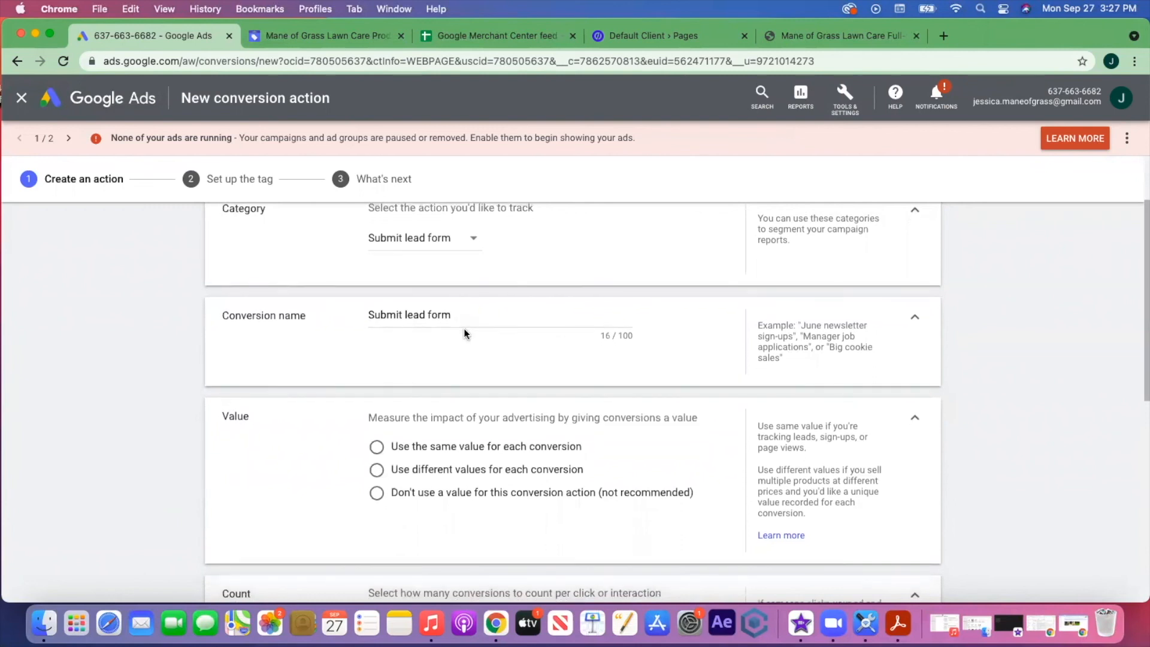
scroll(465, 333, down, 5)
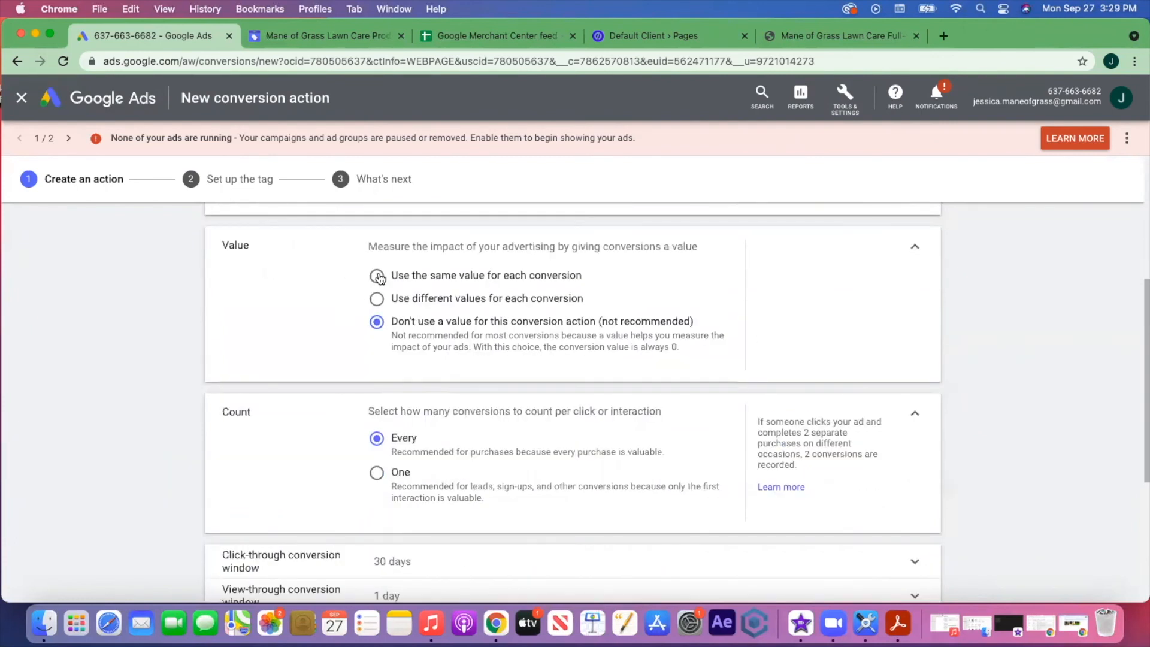
click(378, 277)
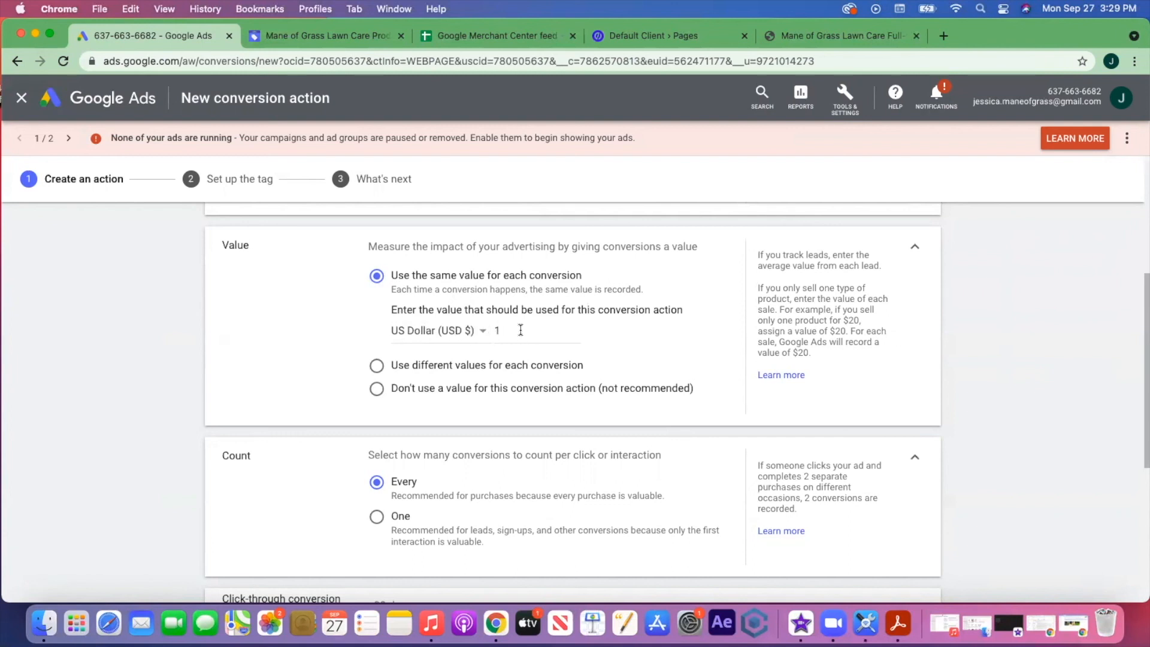
click(376, 390)
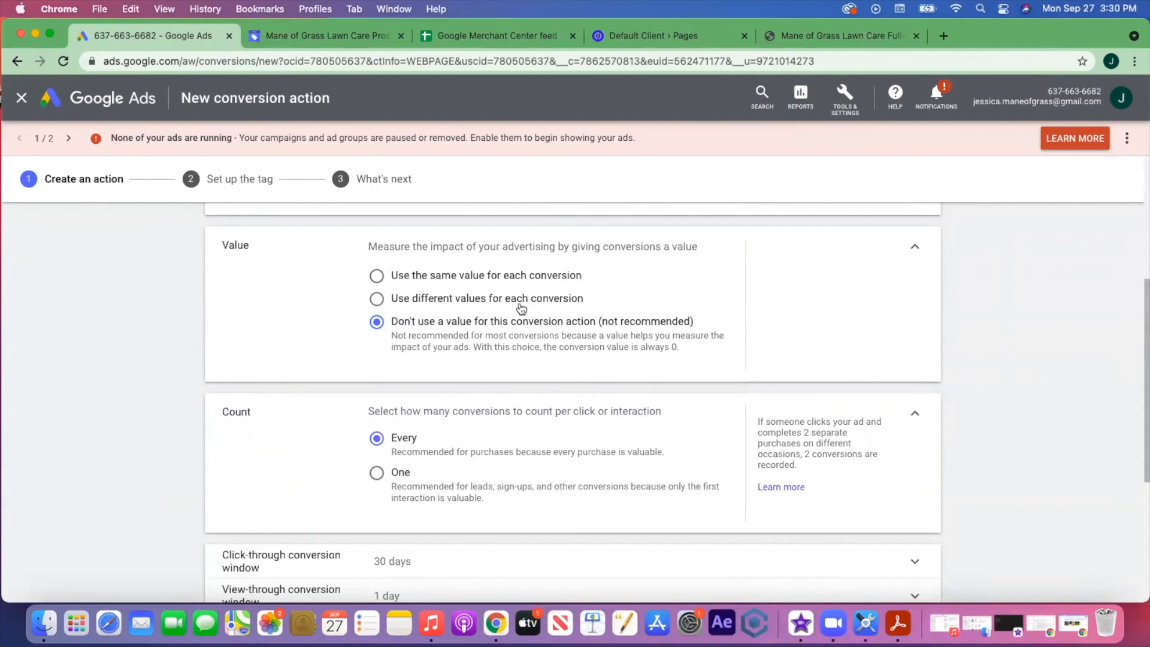
click(375, 300)
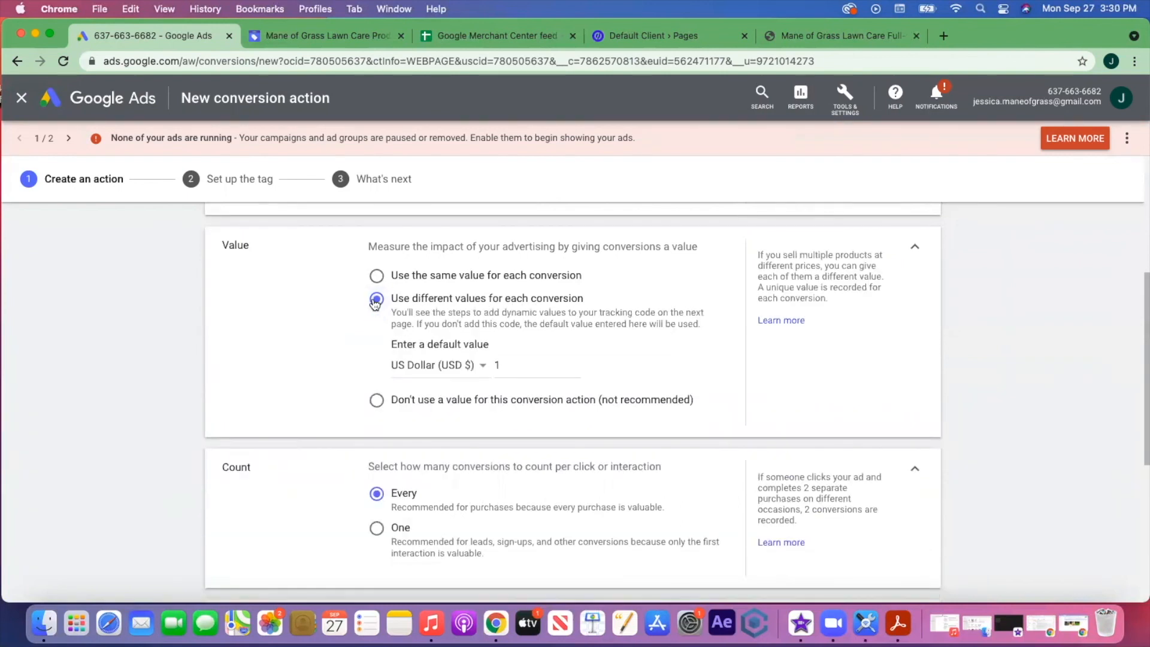
click(377, 399)
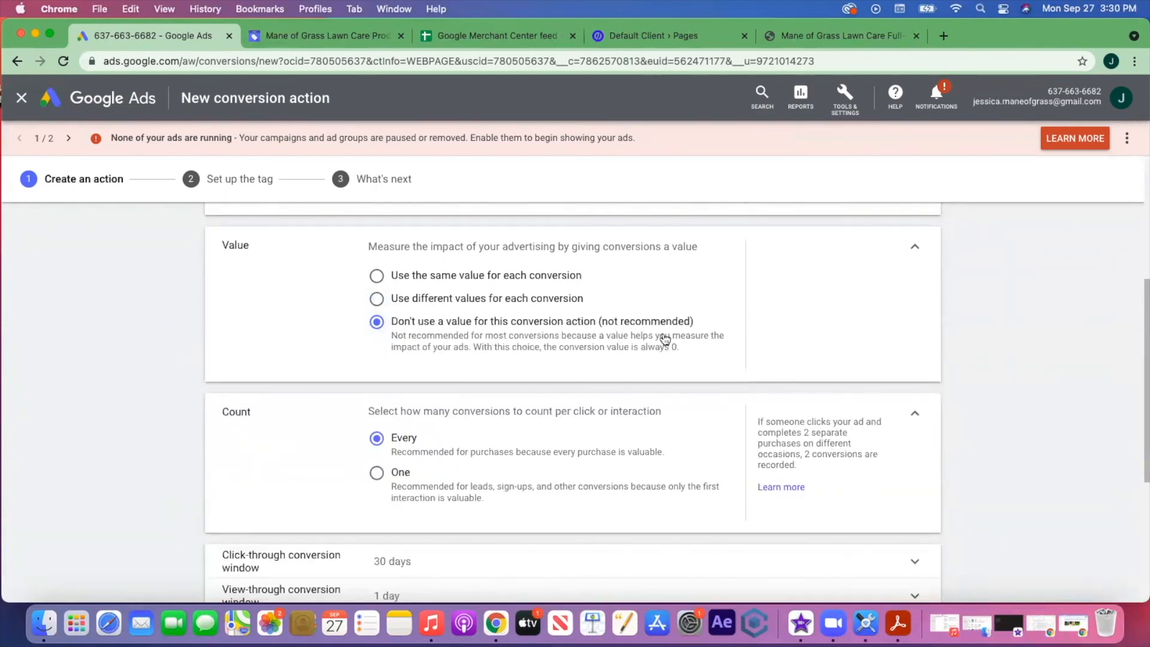
scroll(665, 339, down, 3)
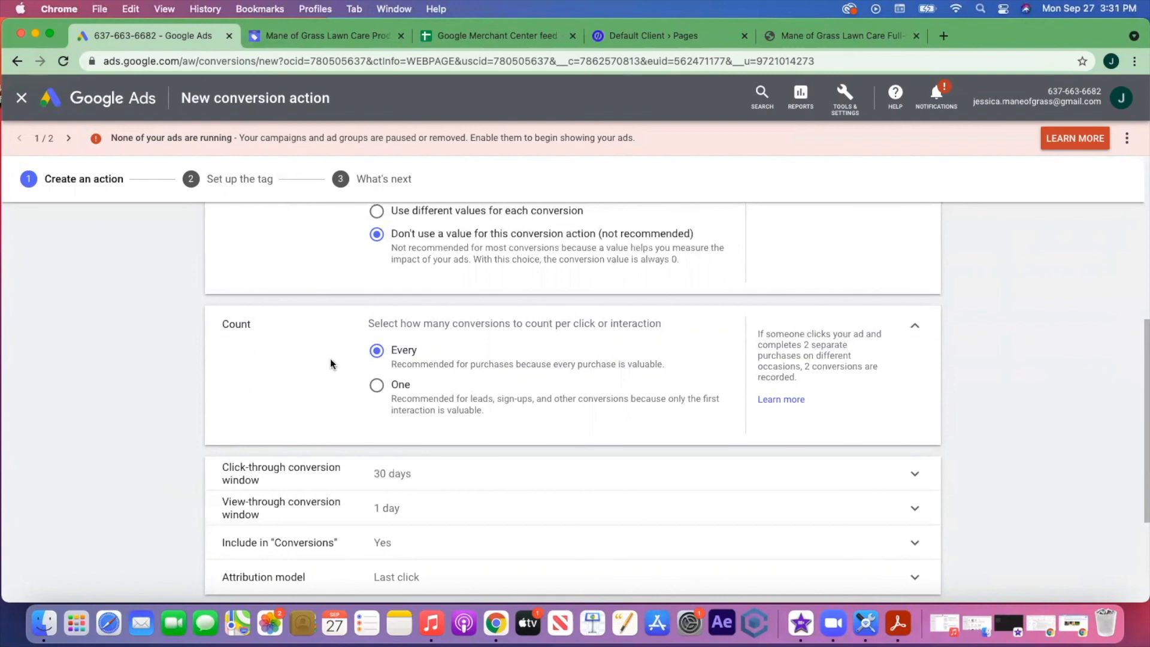
- Set Count to One, attribution model to Position-based, and turn Enhanced CPC off
click(379, 387)
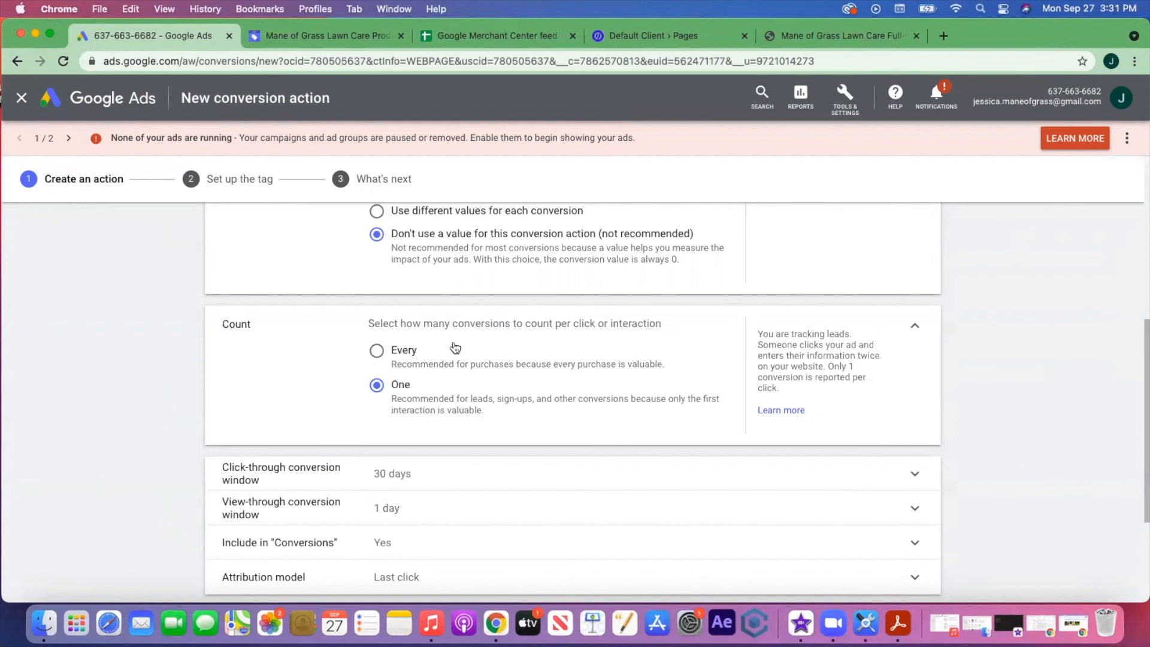
scroll(506, 401, down, 2)
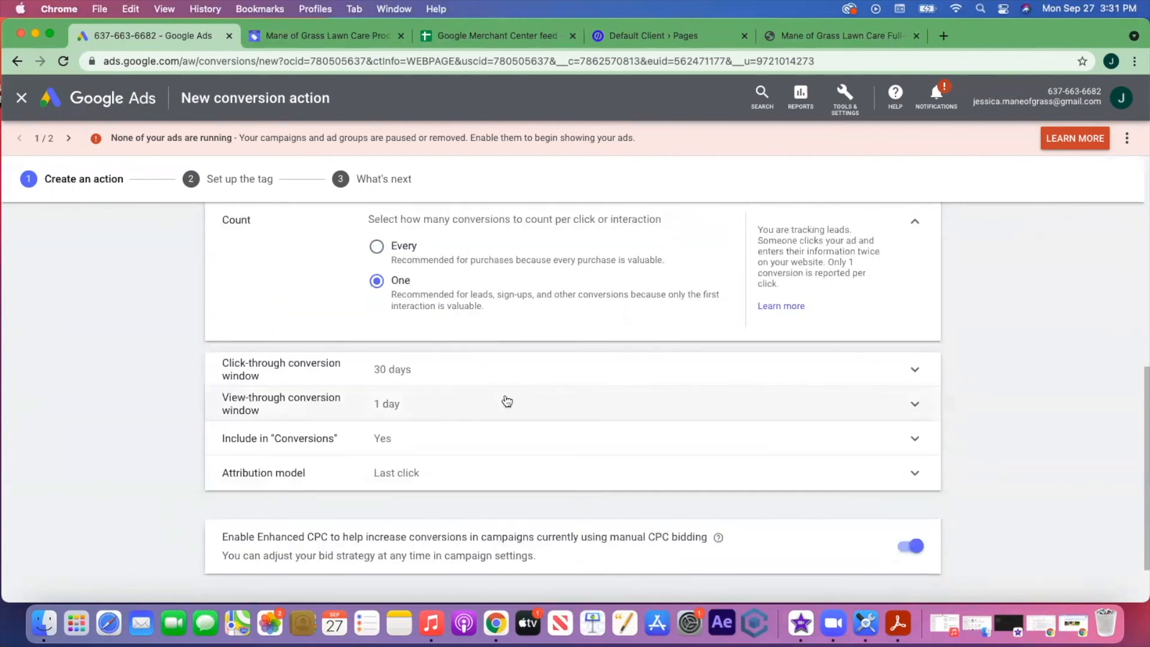
scroll(506, 400, down, 1)
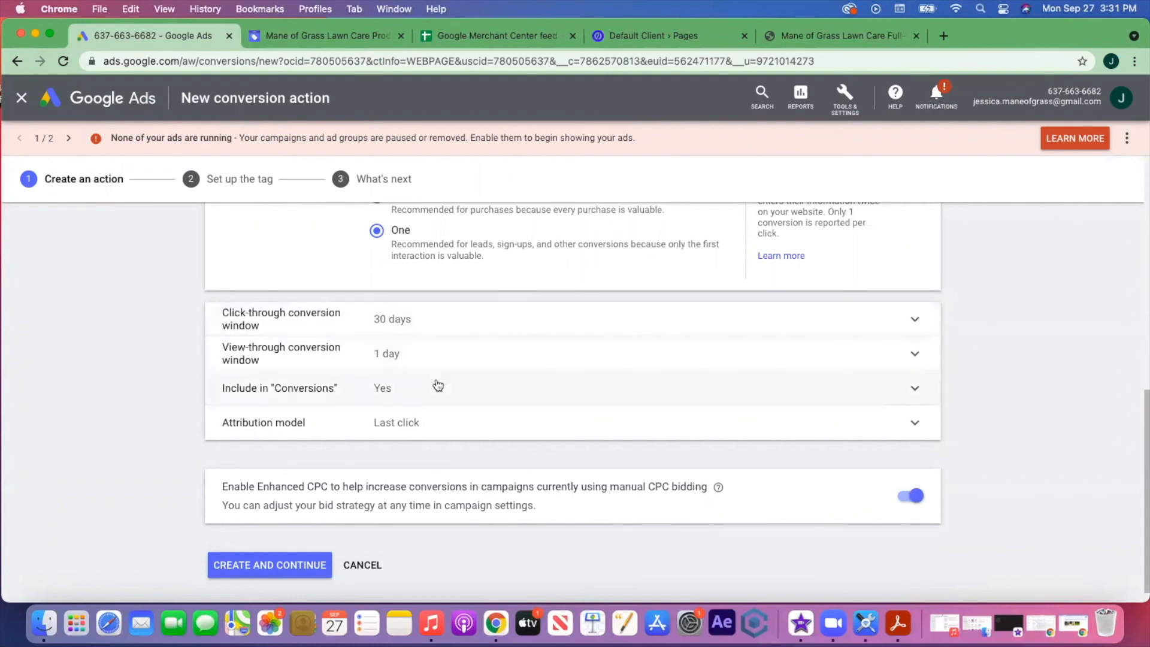
click(874, 425)
scroll(748, 413, down, 2)
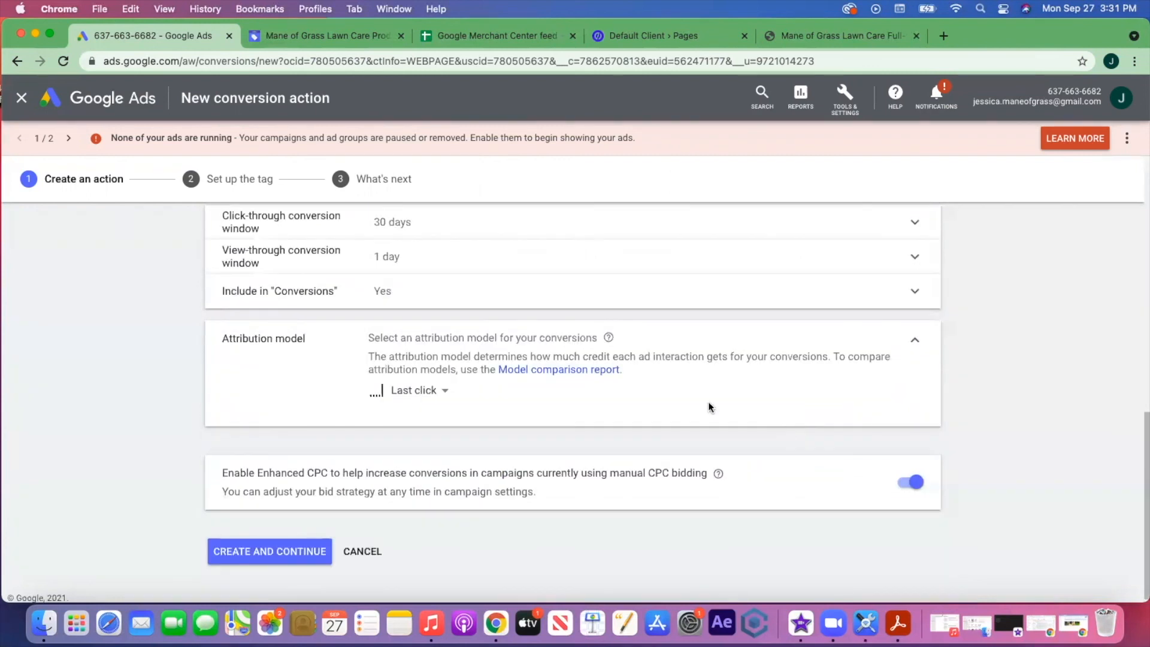
click(444, 392)
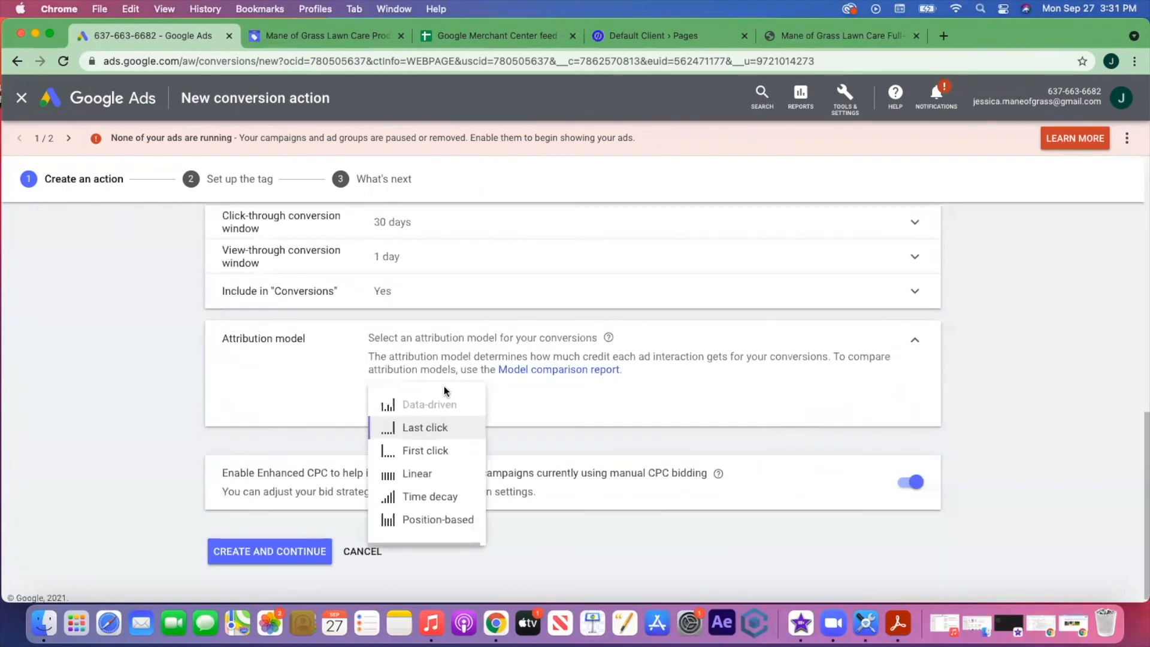
click(410, 519)
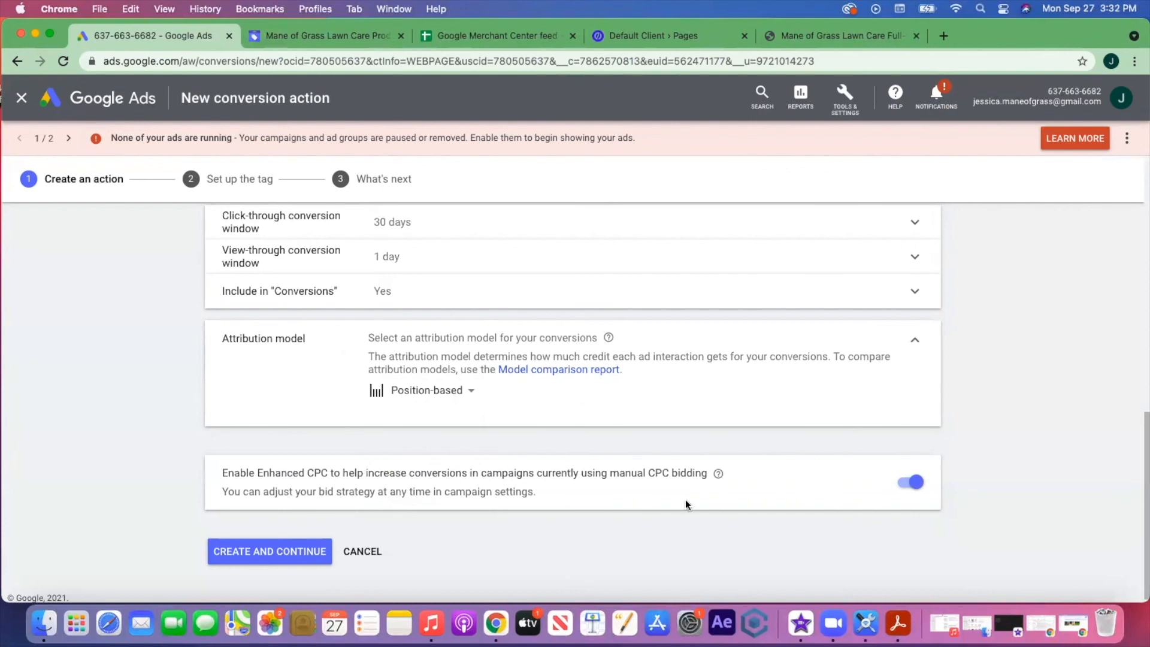
click(919, 488)
- Create the Submit lead form action, choose self-install, and select the global site tag code
click(254, 552)
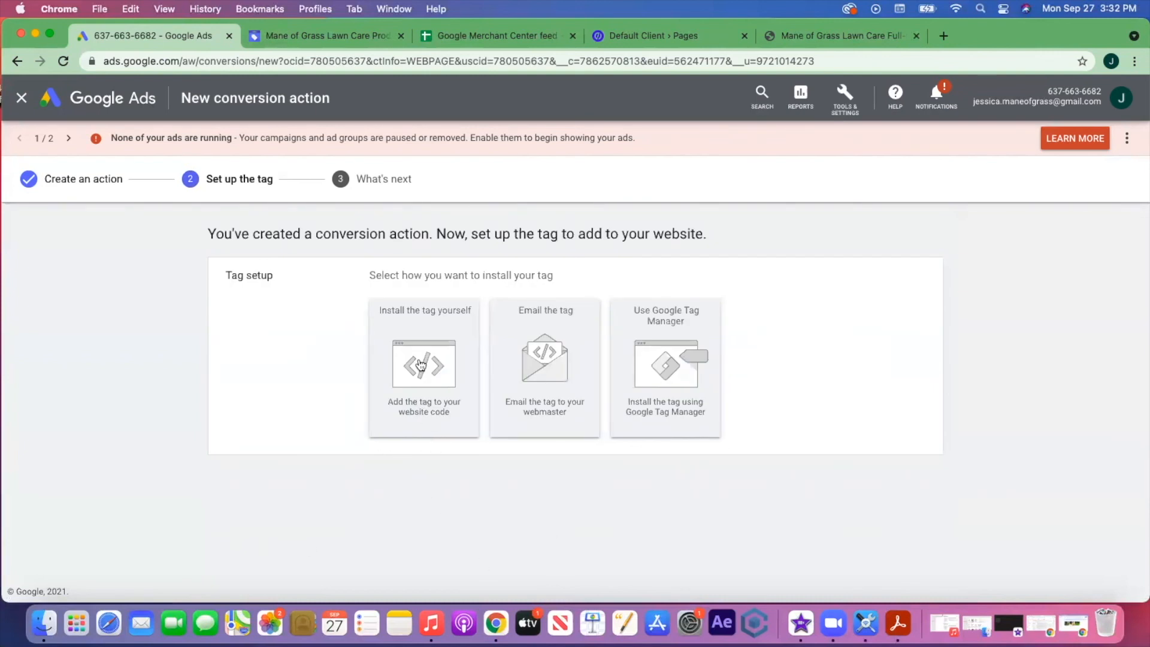
click(420, 329)
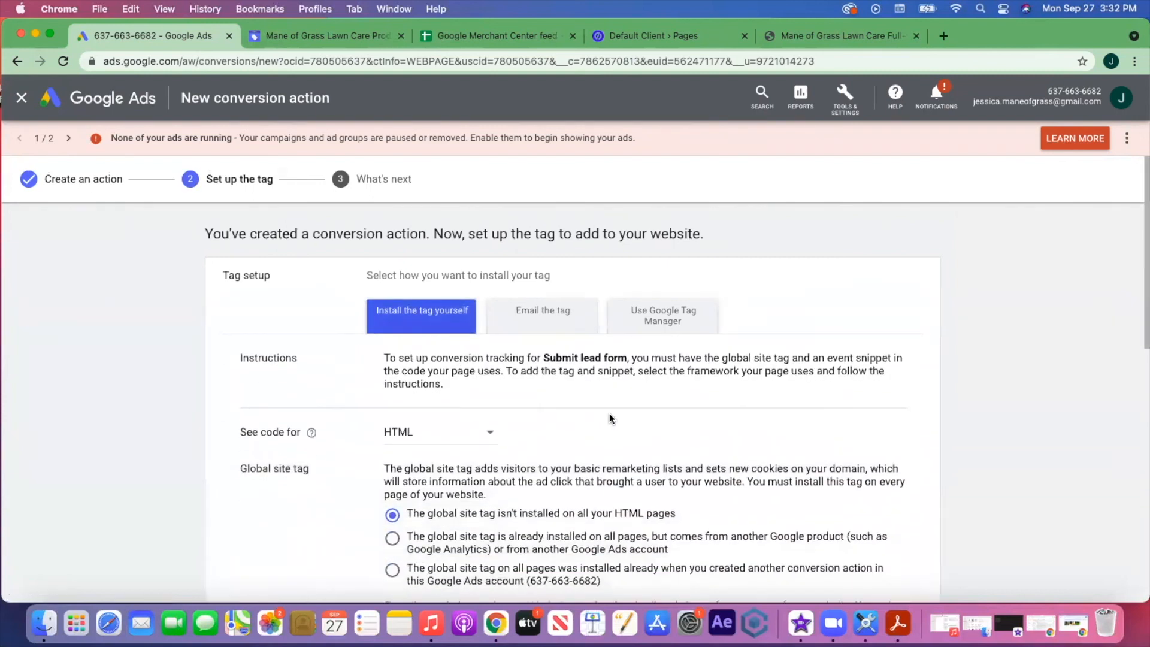
scroll(609, 413, down, 4)
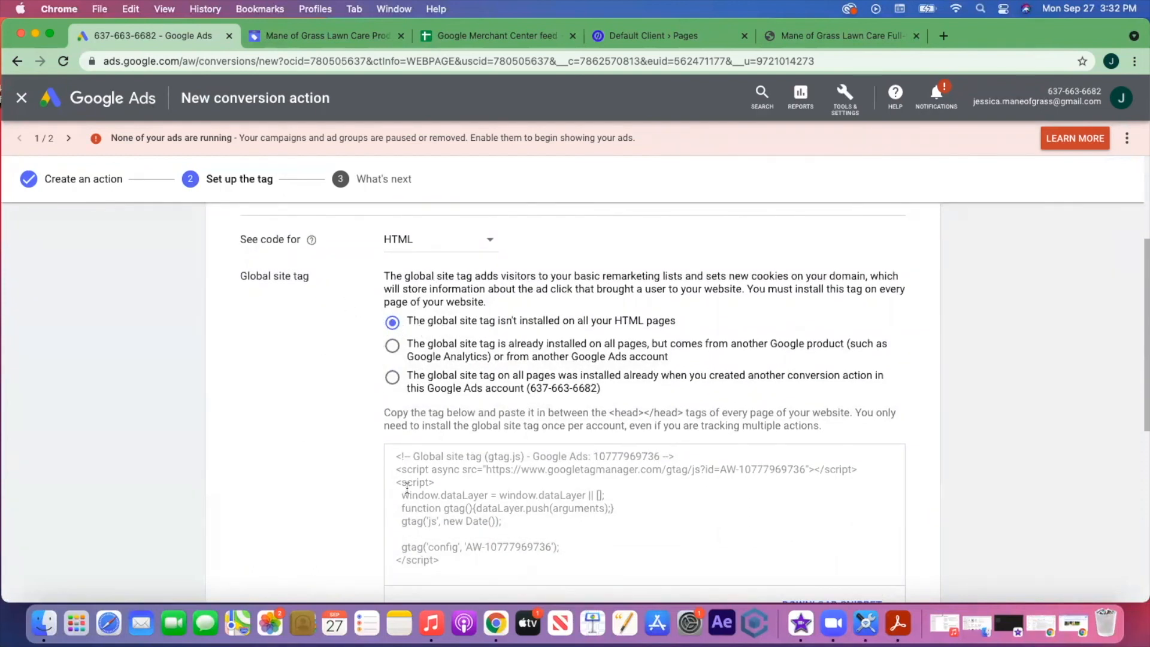
scroll(473, 494, down, 1)
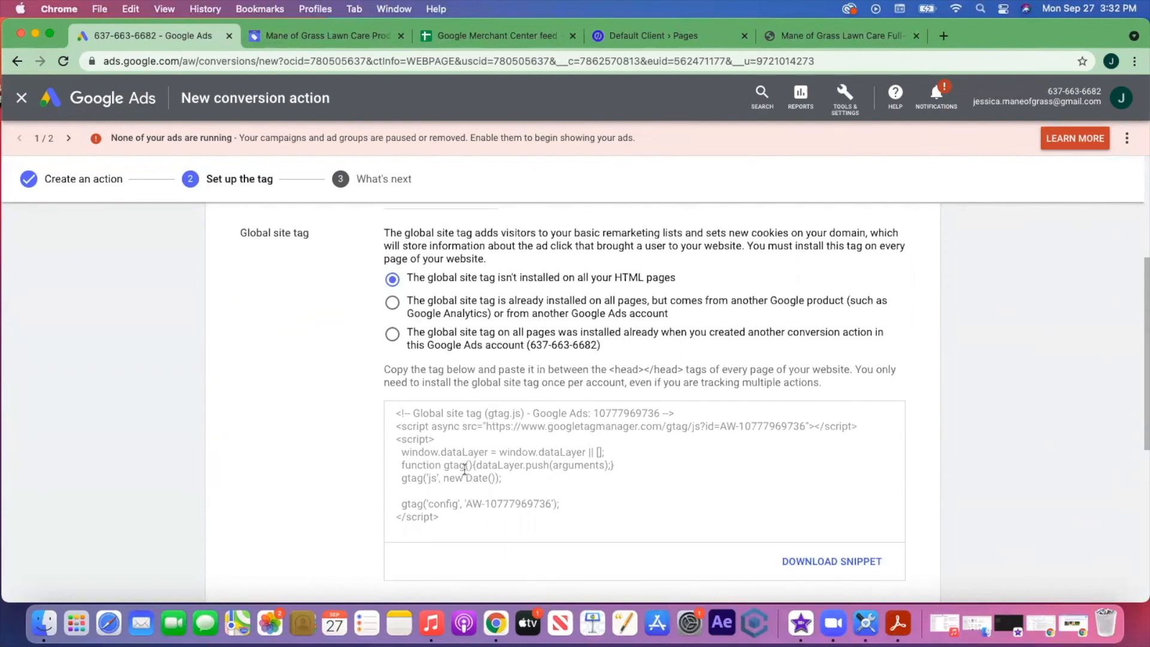
click(465, 470)
click(453, 516)
drag(455, 516, 390, 408)
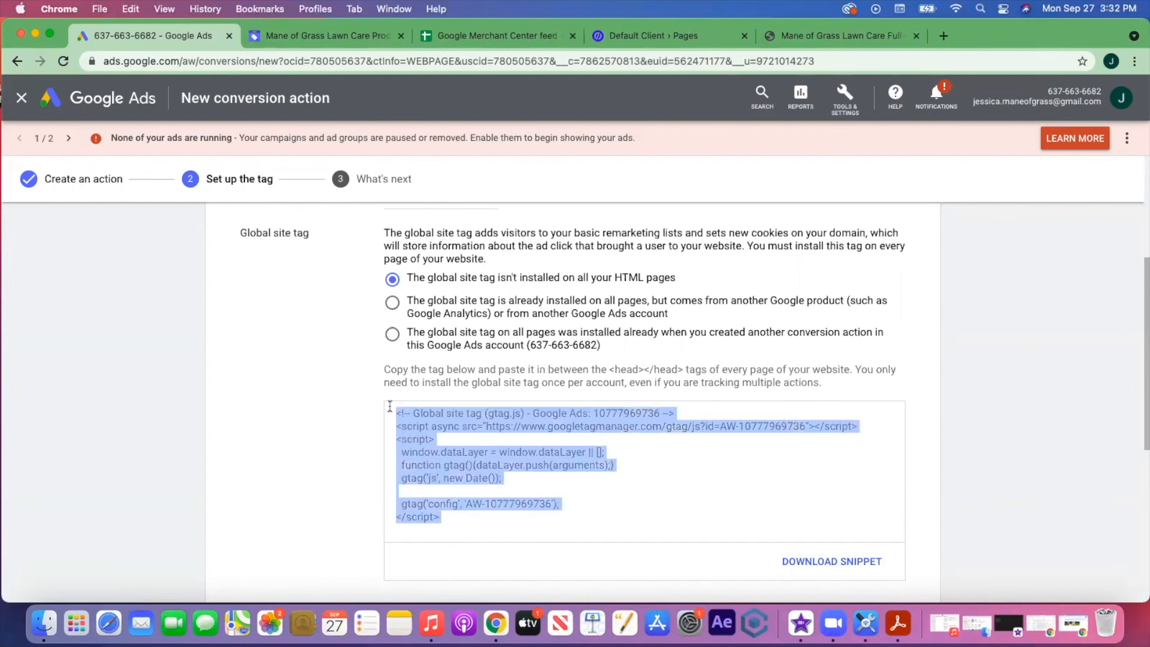
click(717, 41)
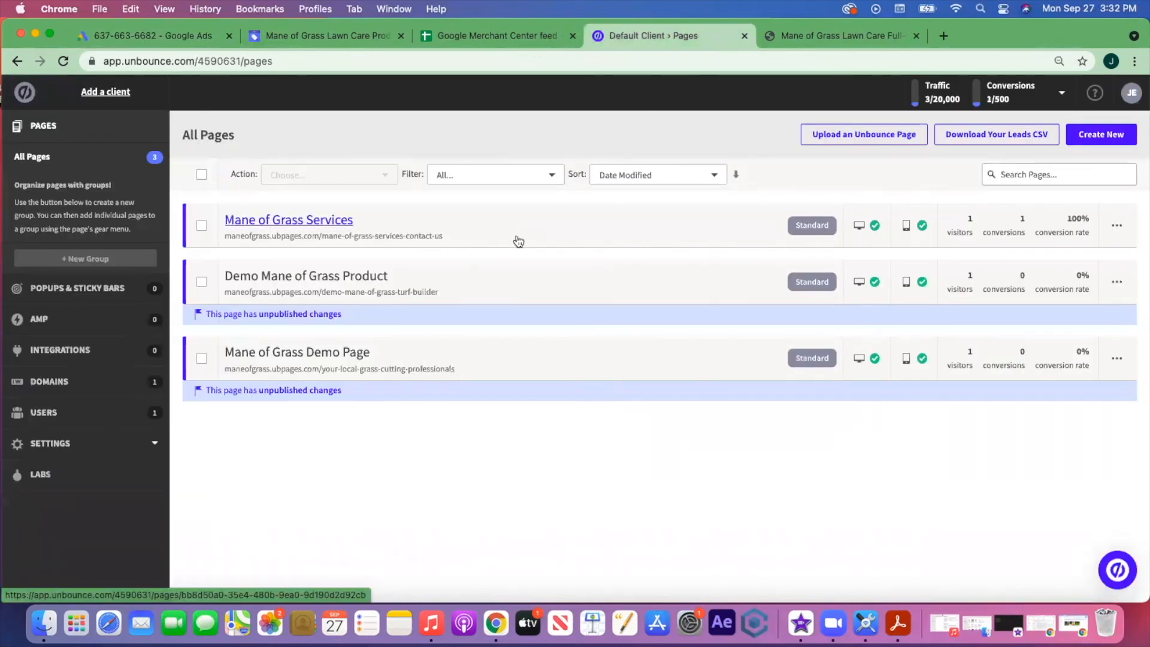
- Edit the active Mane of Grass Services variant and view its thank-you Form Confirmation Dialog
click(253, 222)
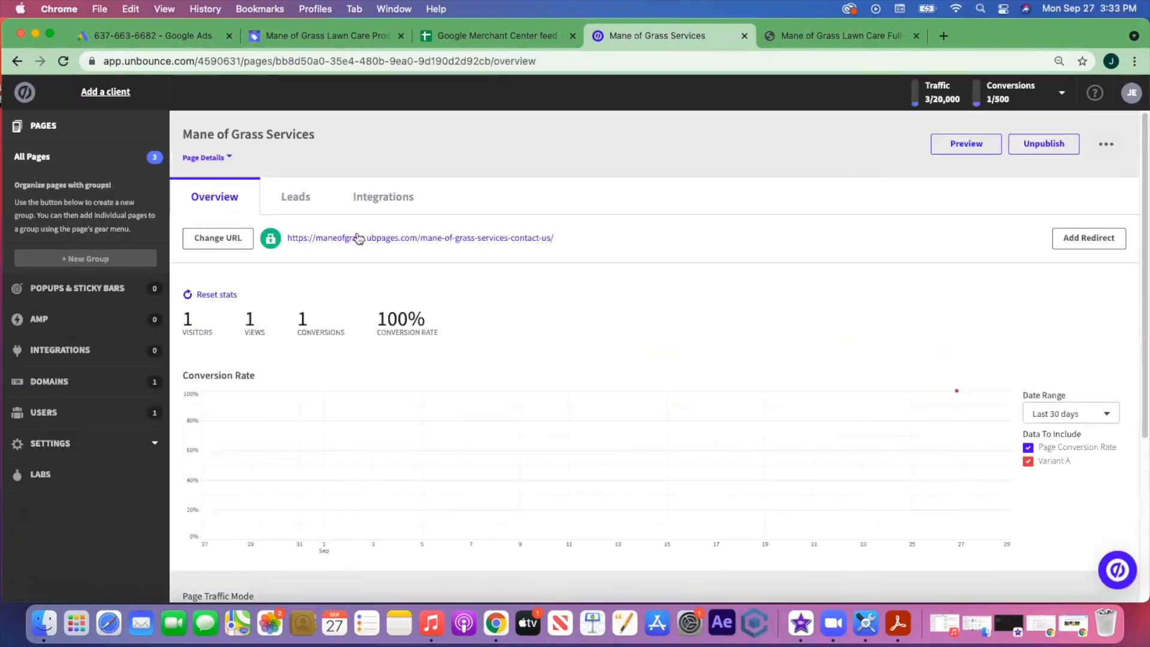
scroll(753, 328, down, 8)
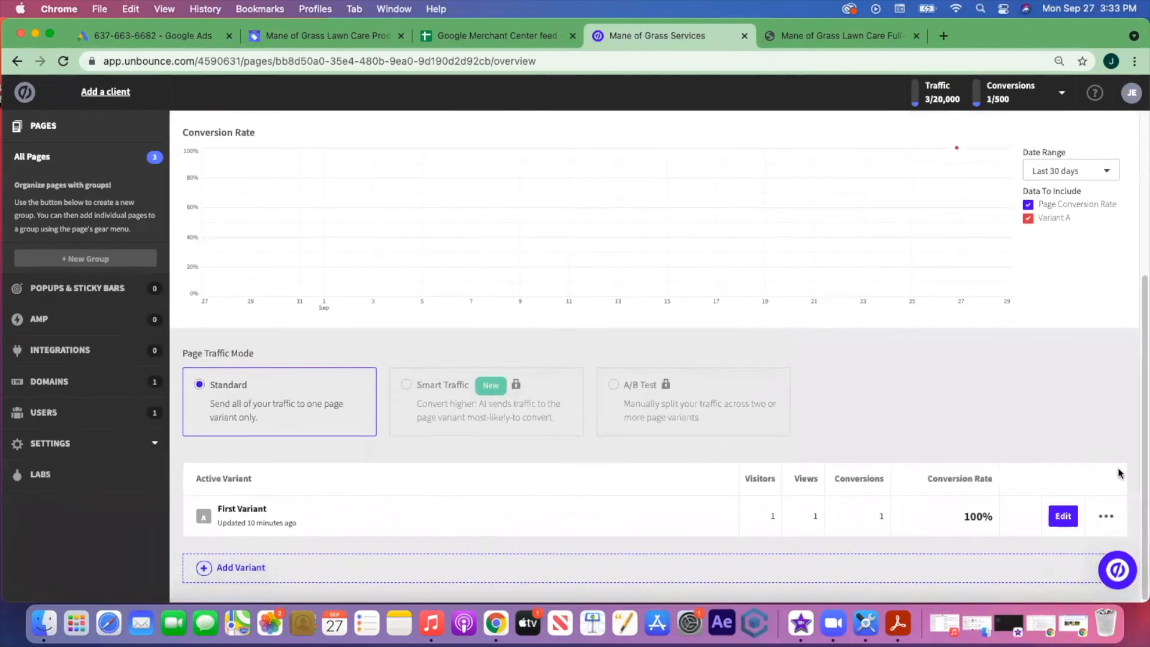
click(1064, 516)
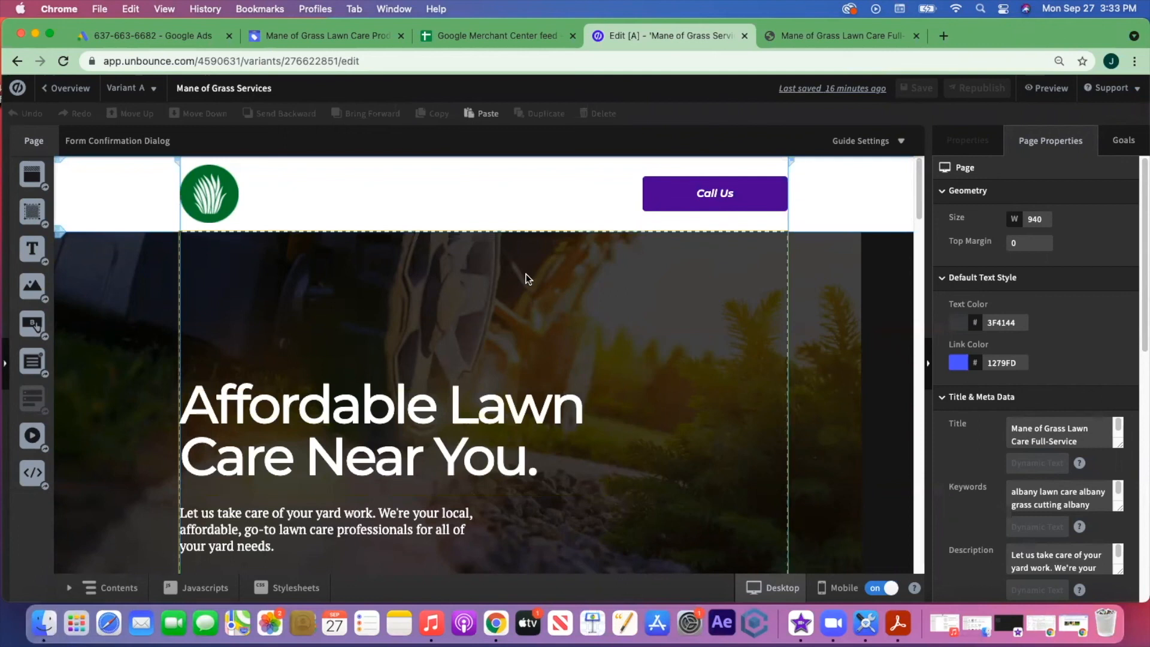
click(176, 148)
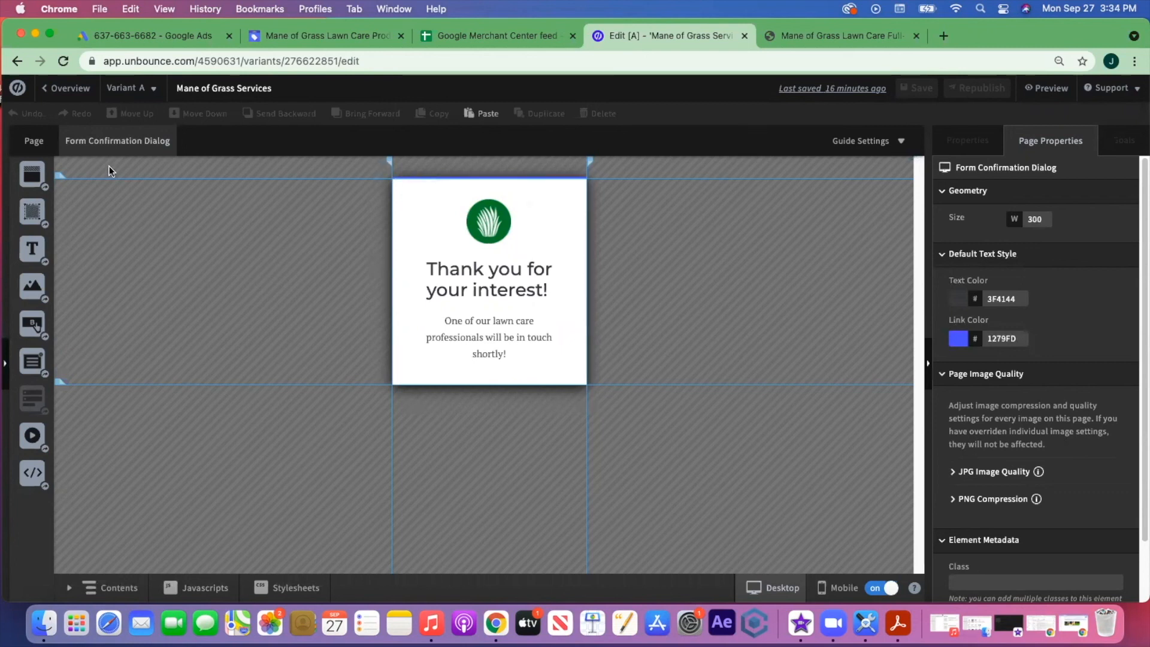
- Check the main page's scripts, then open the Form Confirmation Dialog's Javascripts instead
click(37, 140)
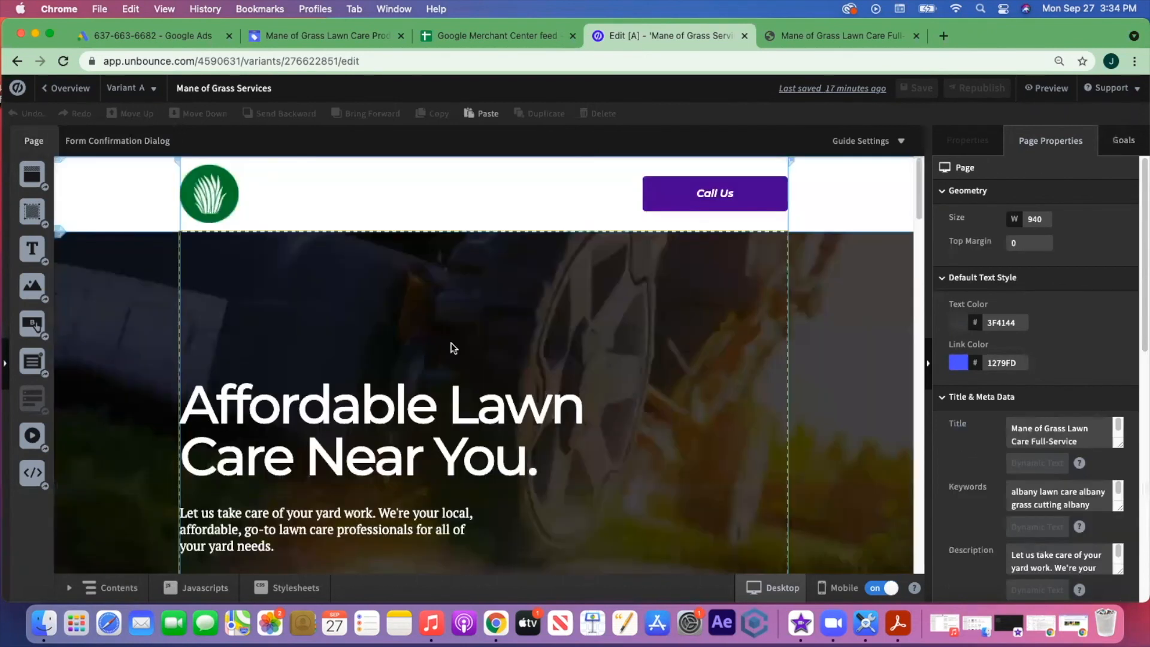
click(210, 587)
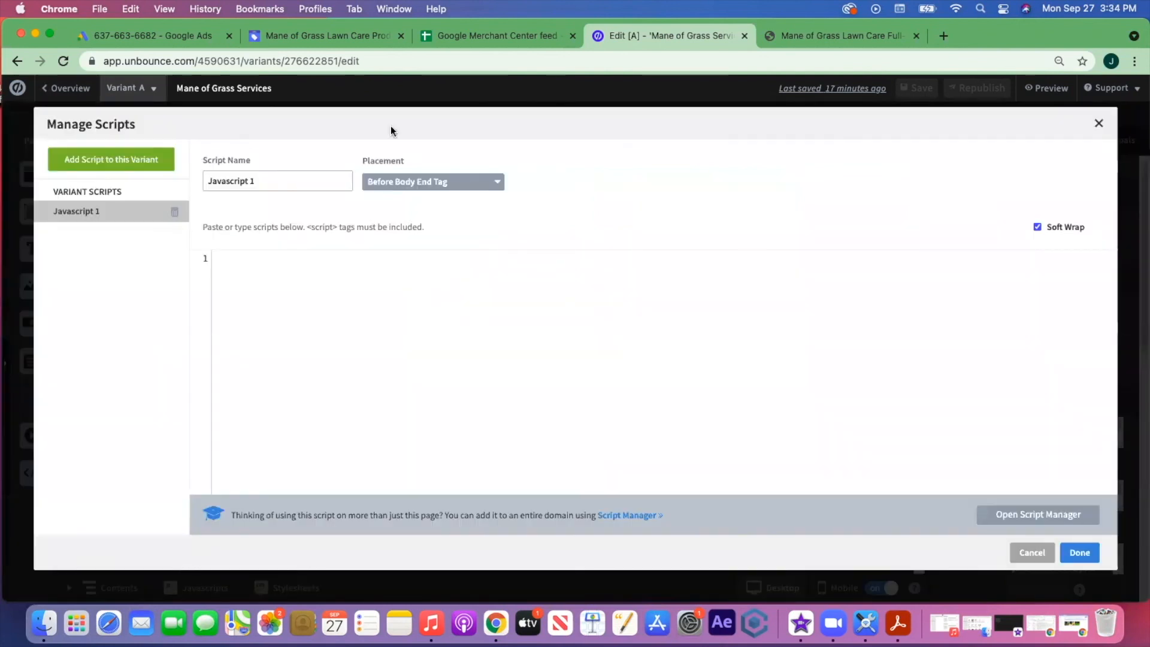
click(1102, 124)
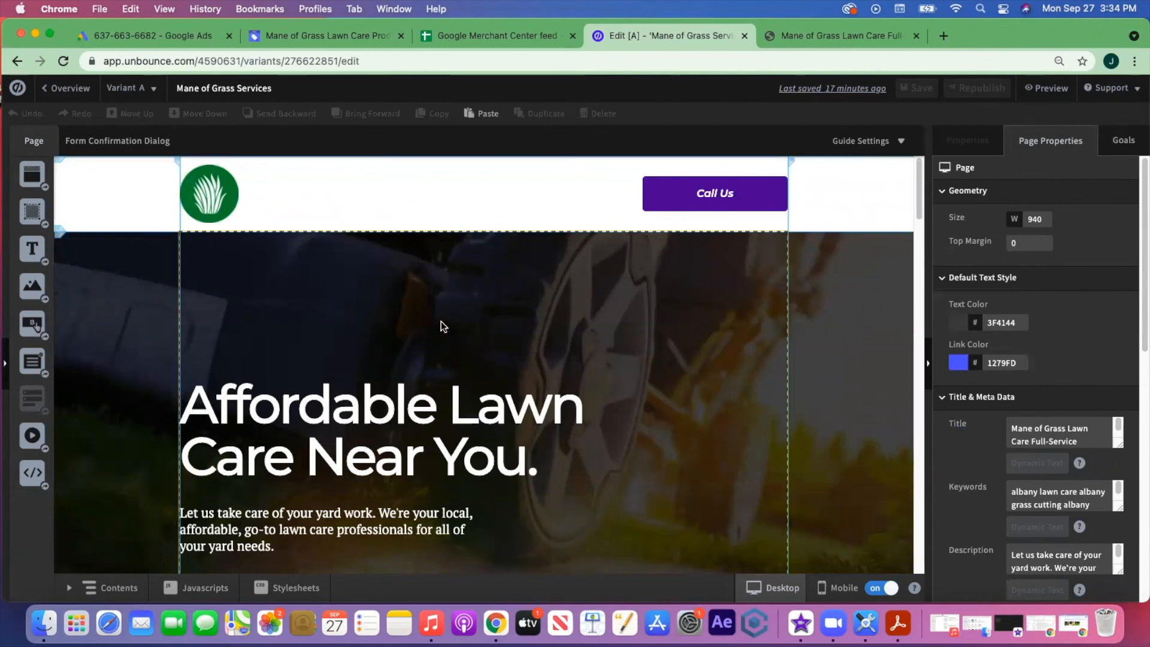
click(131, 142)
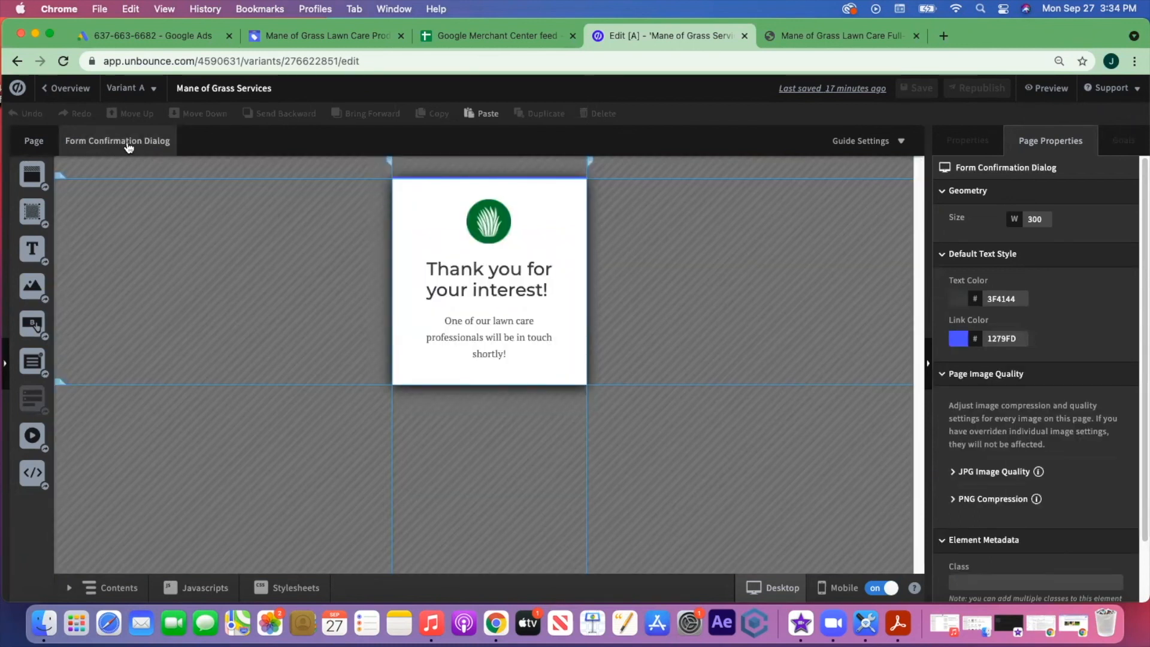
click(190, 586)
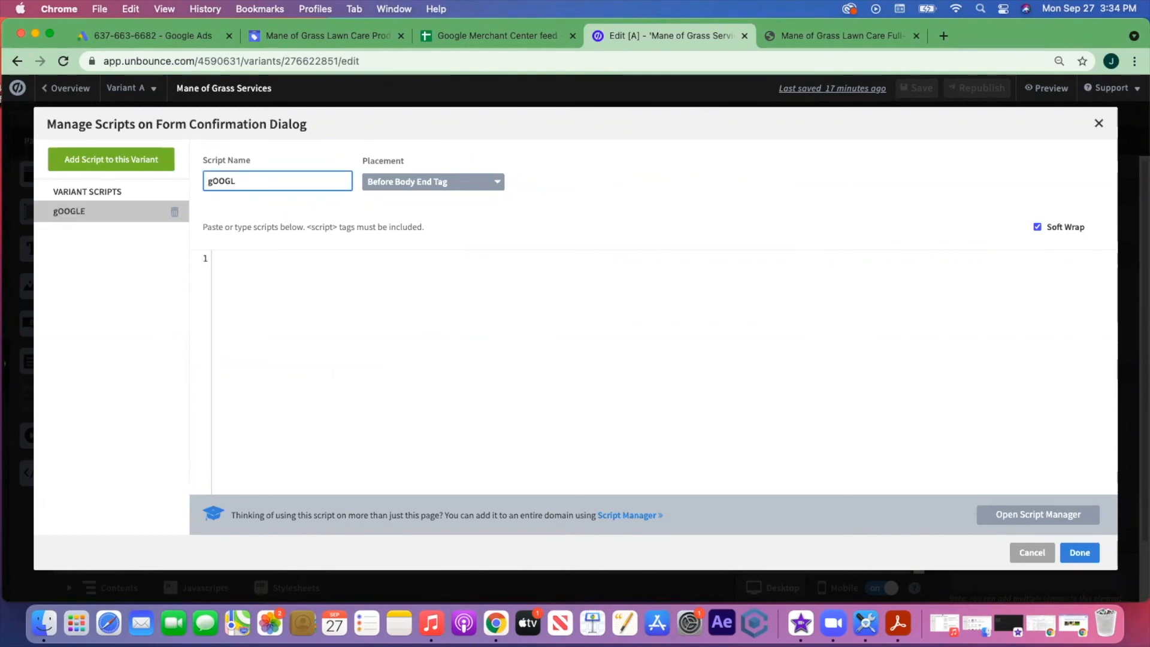
- Name the new script 'Google Ads Conversion' and set its placement to Head
key(BackSpace)
key(BackSpace)
key(BackSpace)
key(BackSpace)
key(BackSpace)
text(Google Ads Conversion)
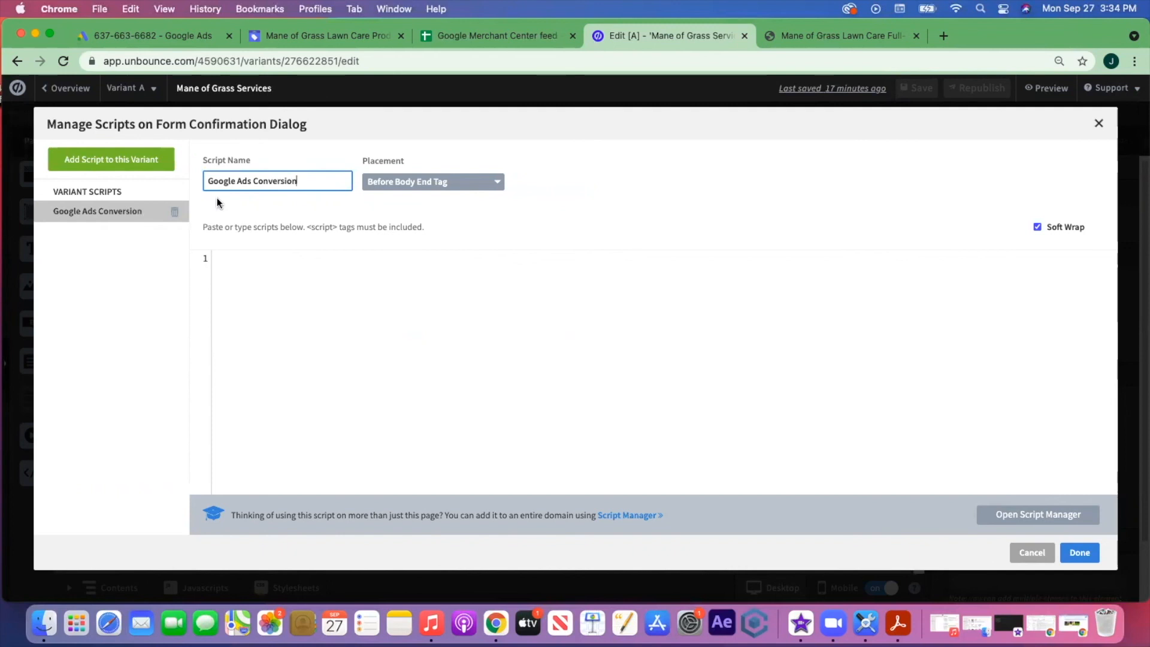
click(488, 187)
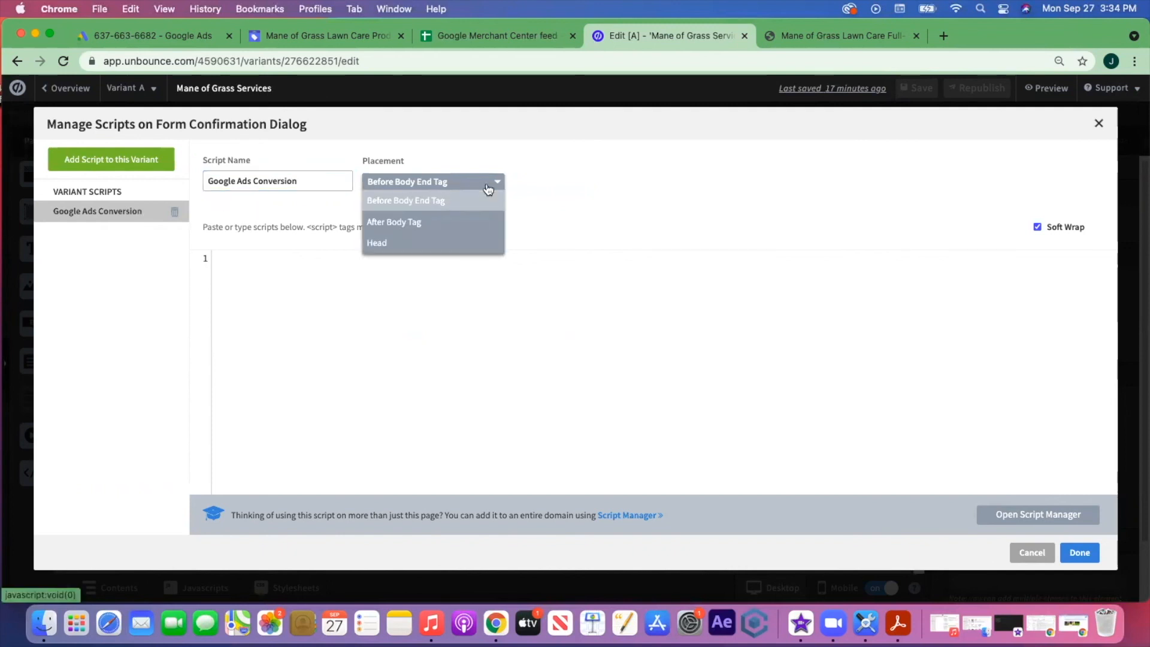
click(399, 244)
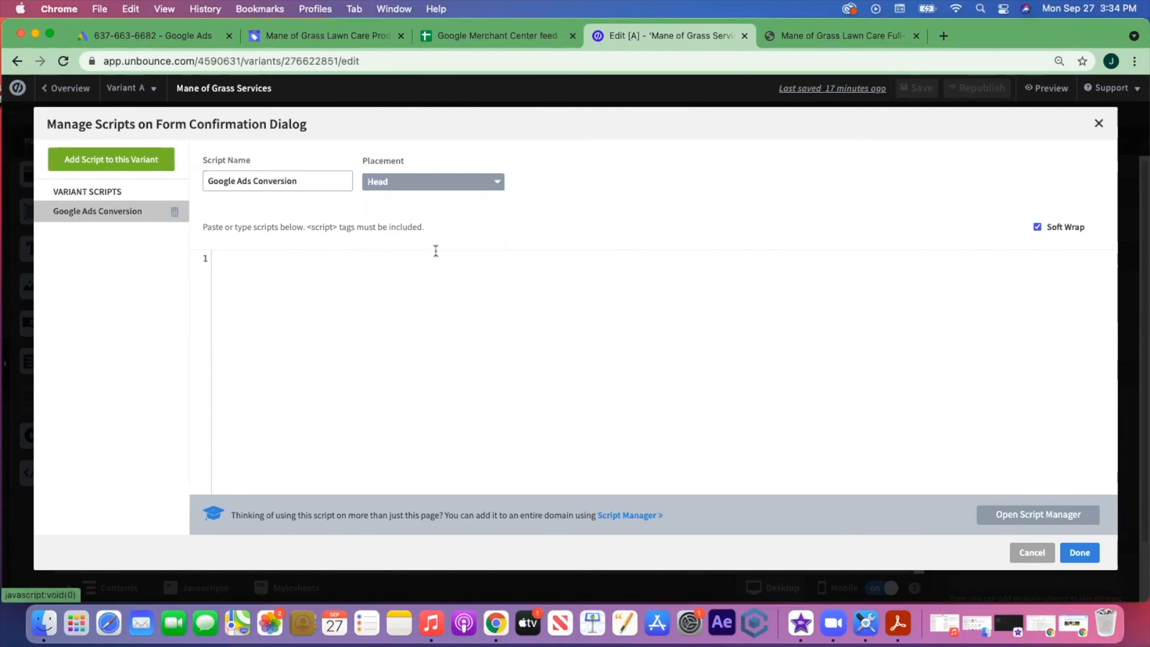
- Paste the Google Ads global site tag code into the script and save it
click(182, 30)
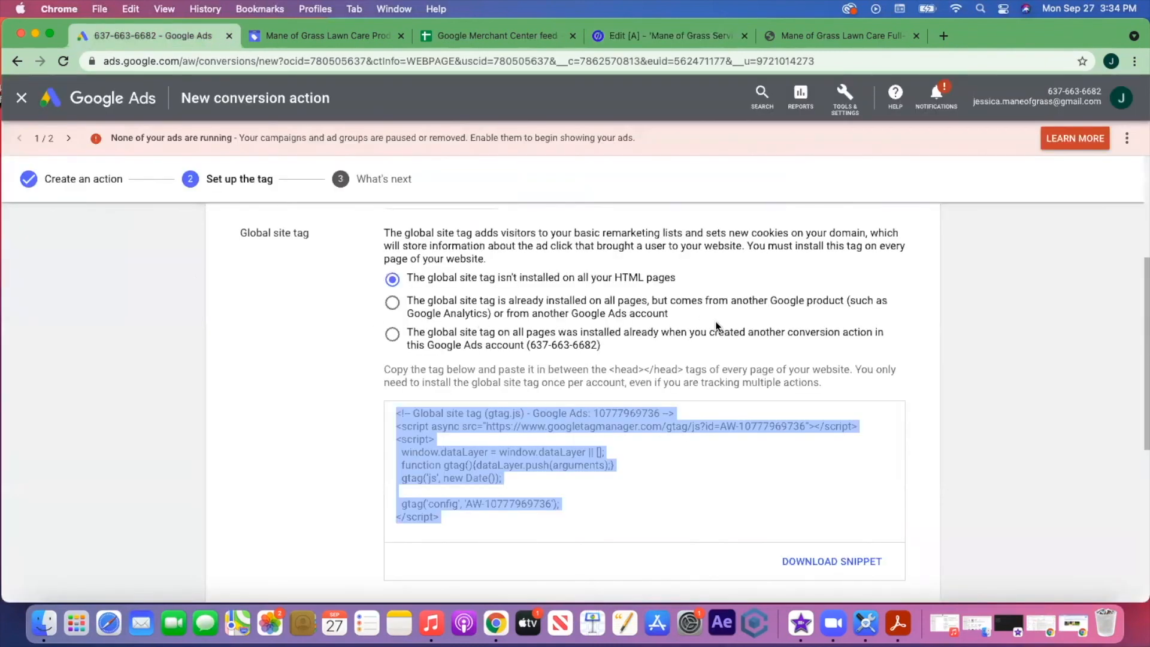
scroll(717, 326, up, 1)
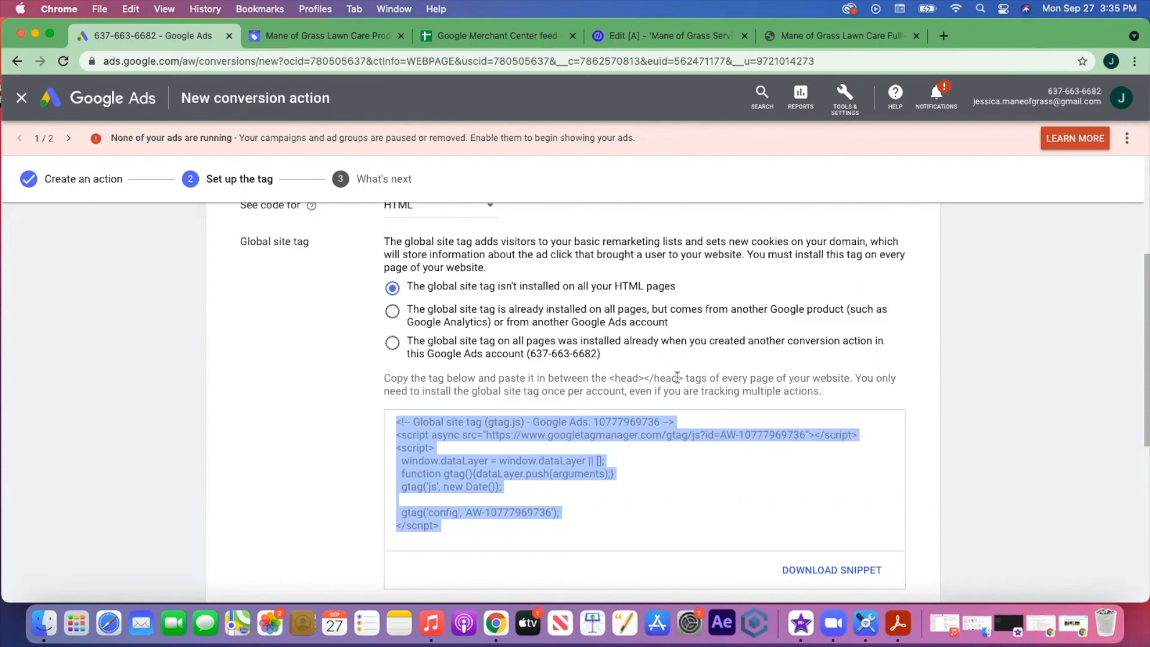
click(713, 37)
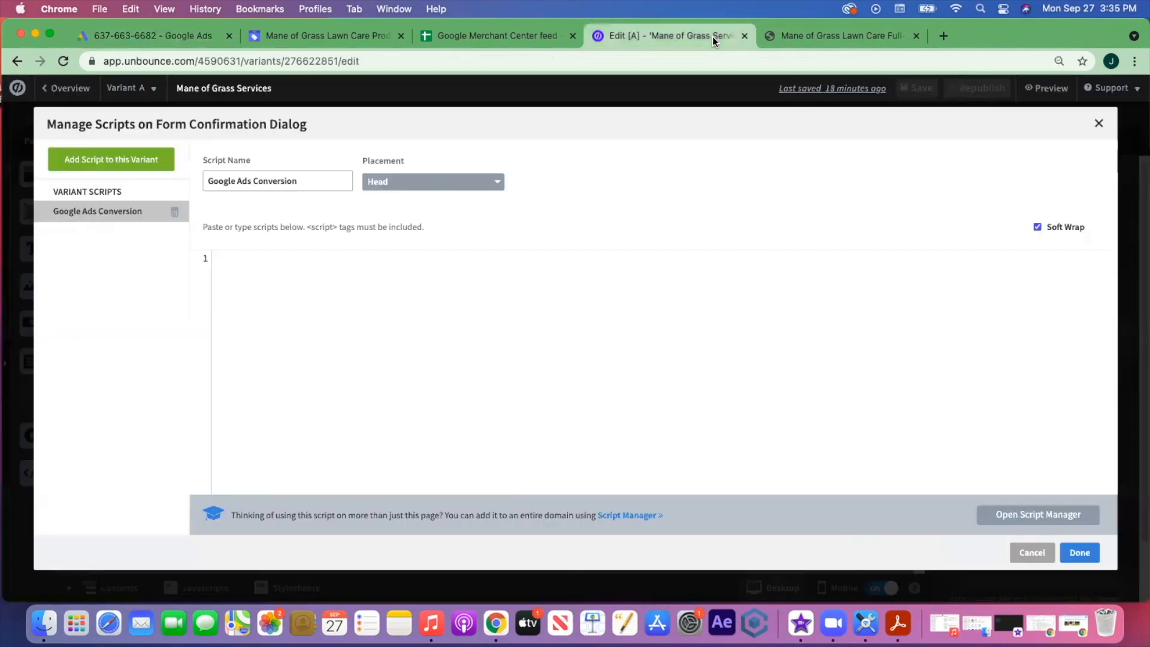
click(492, 187)
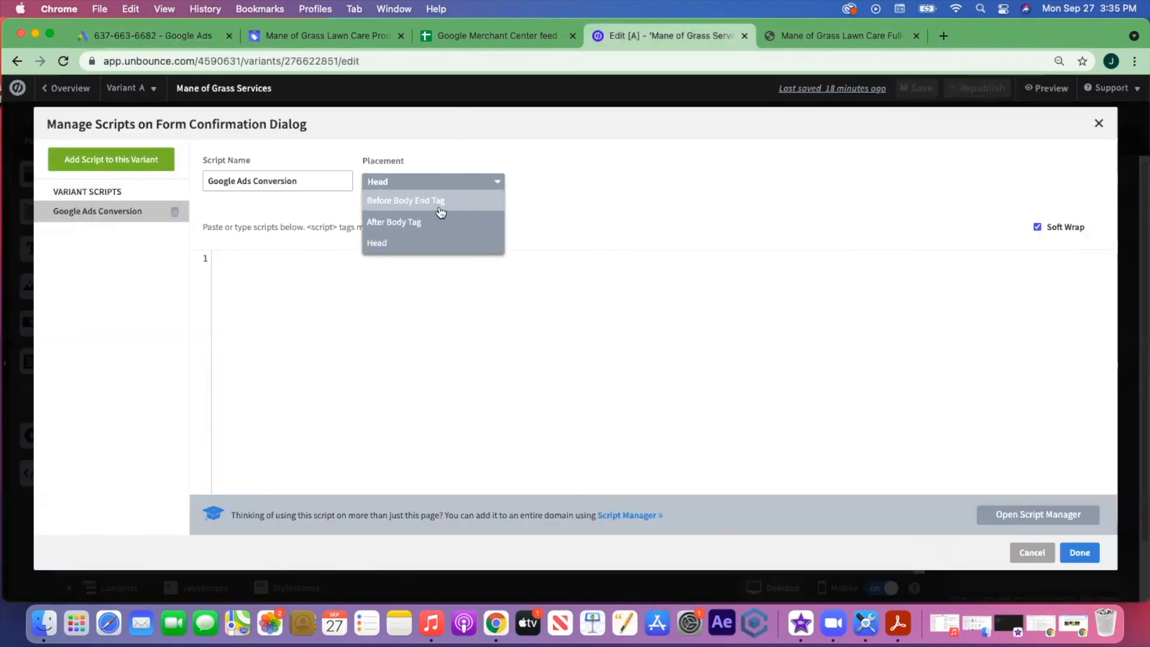
click(419, 243)
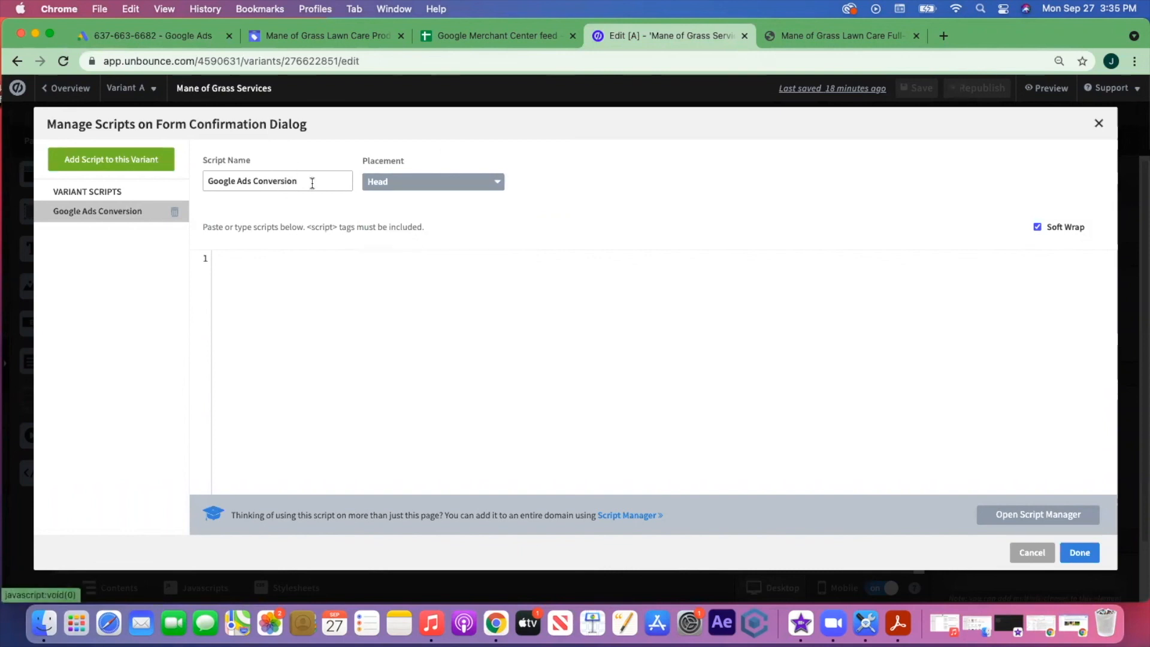
click(295, 259)
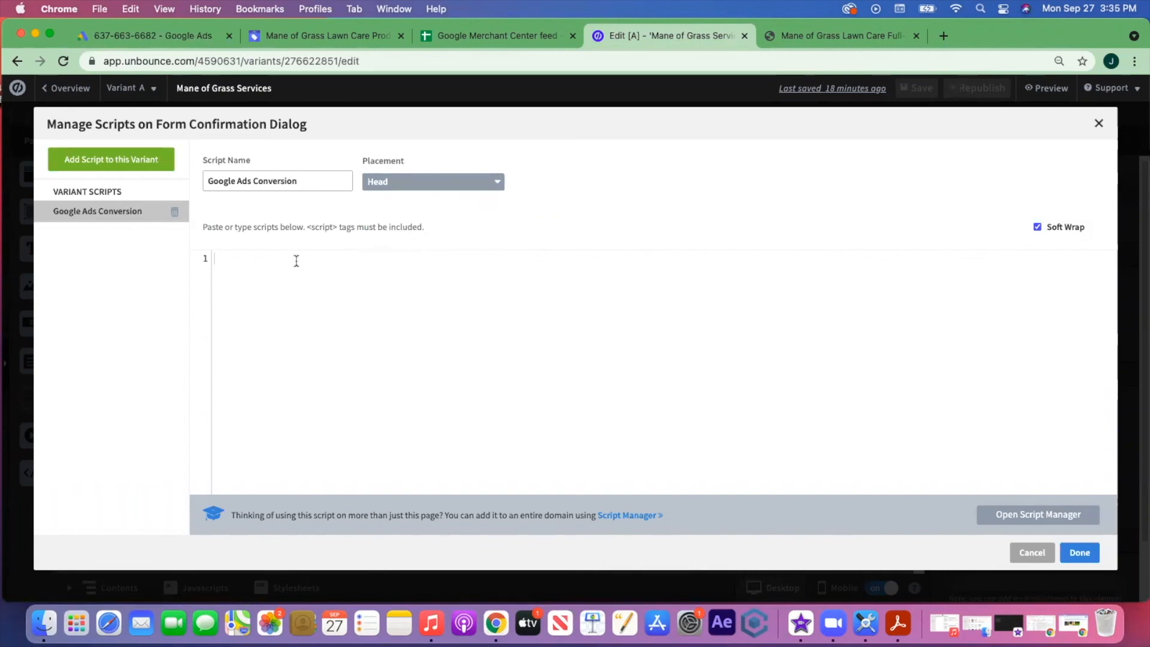
key(super+v)
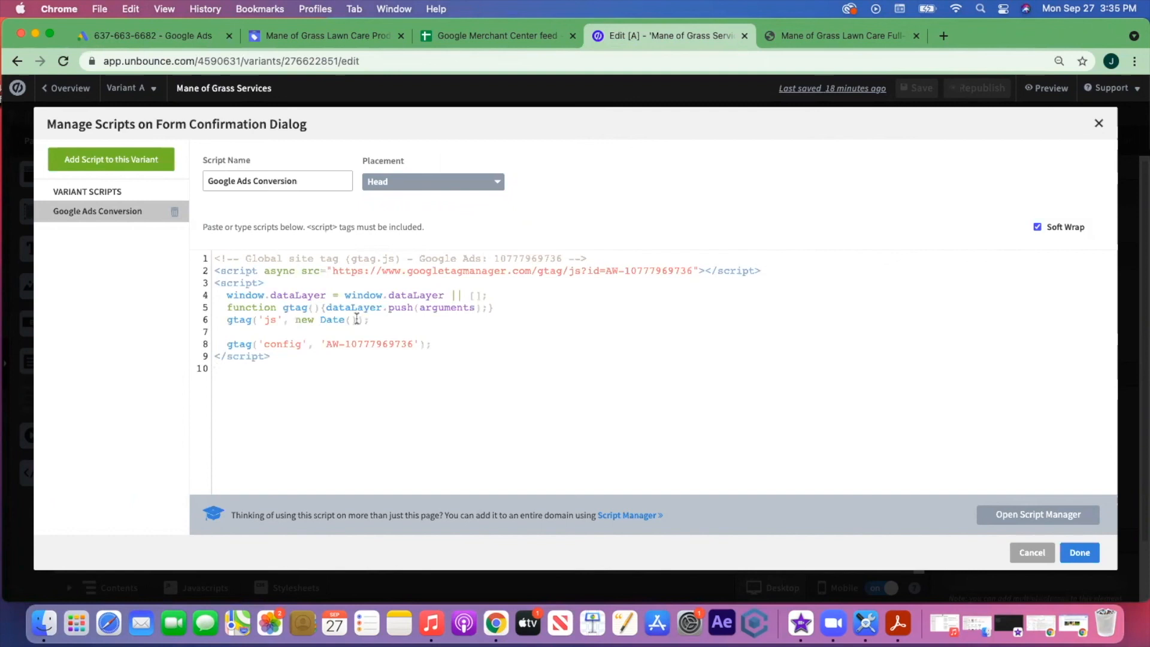
click(1080, 552)
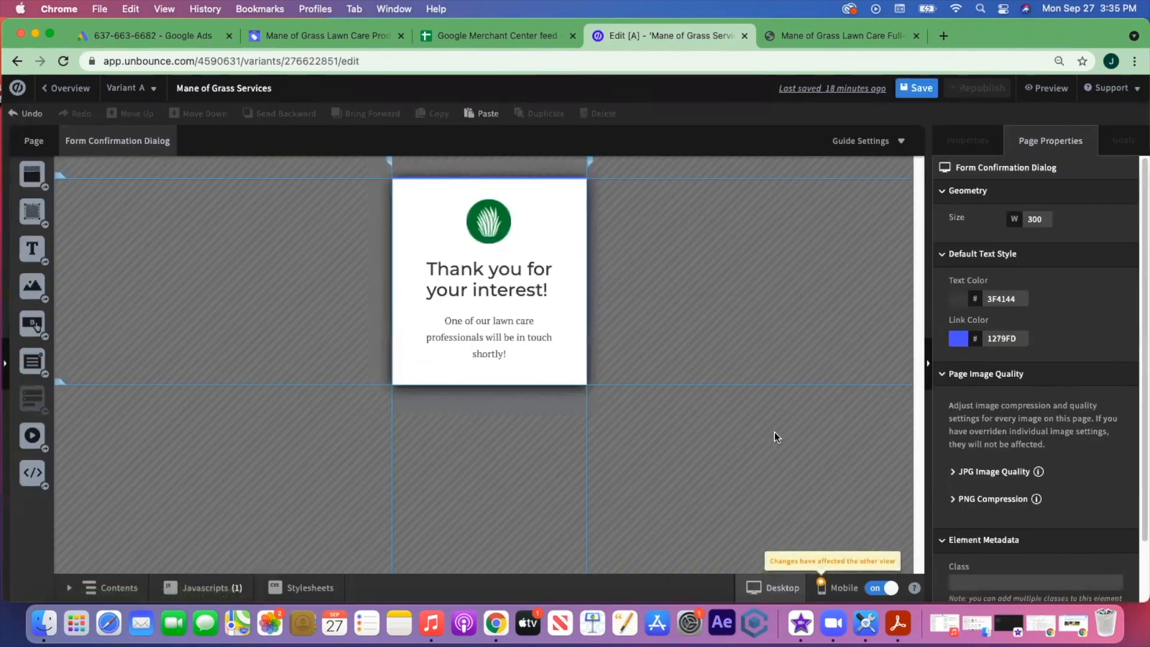
- Save the Mane of Grass Services page and republish it live
click(925, 94)
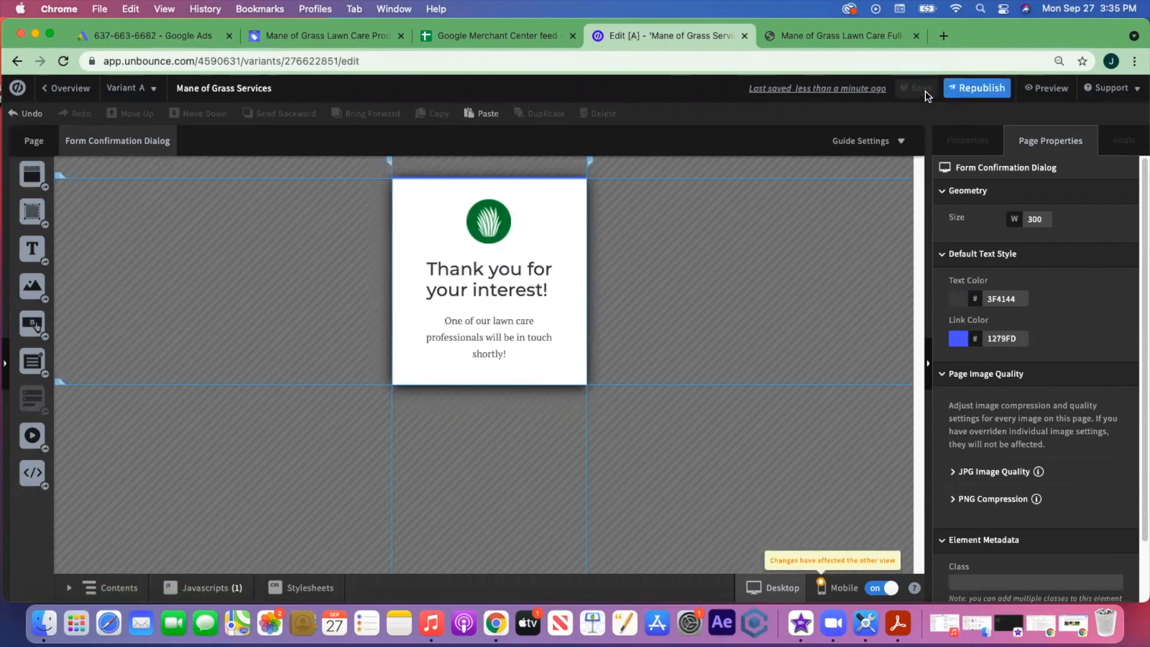
click(971, 90)
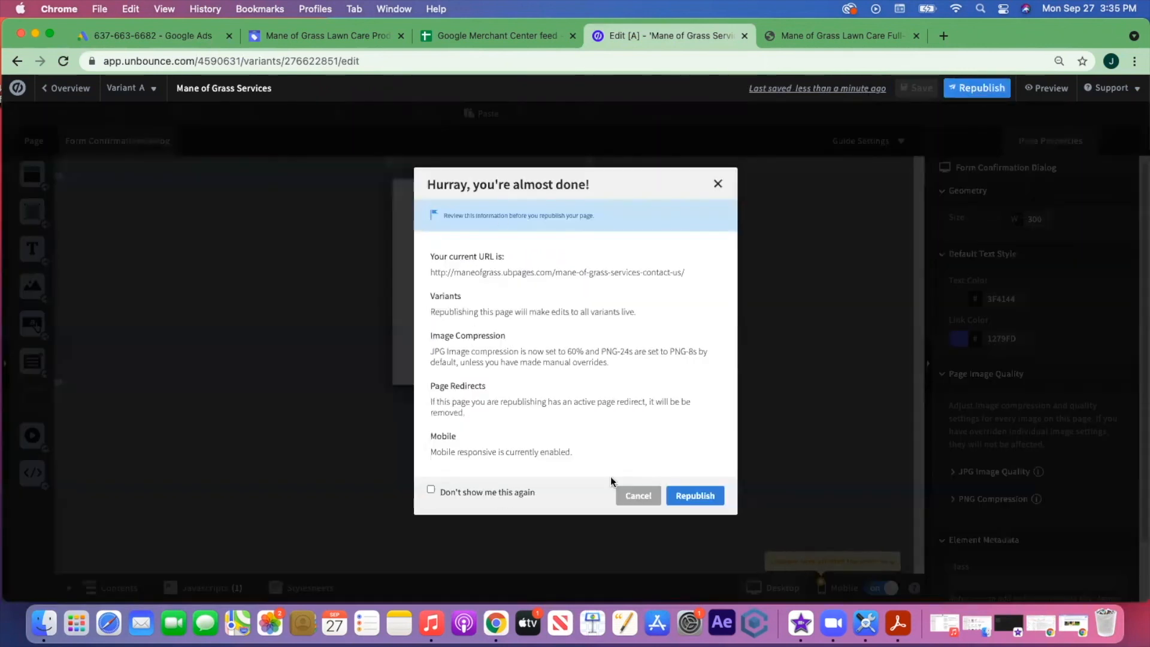
click(680, 496)
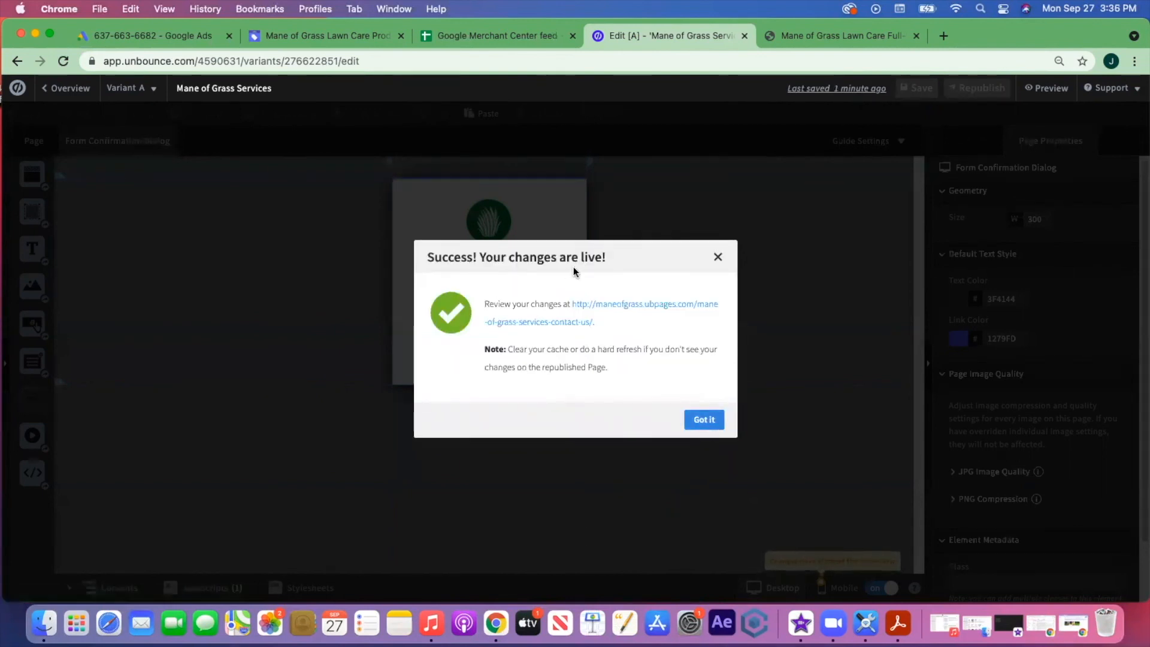
click(713, 421)
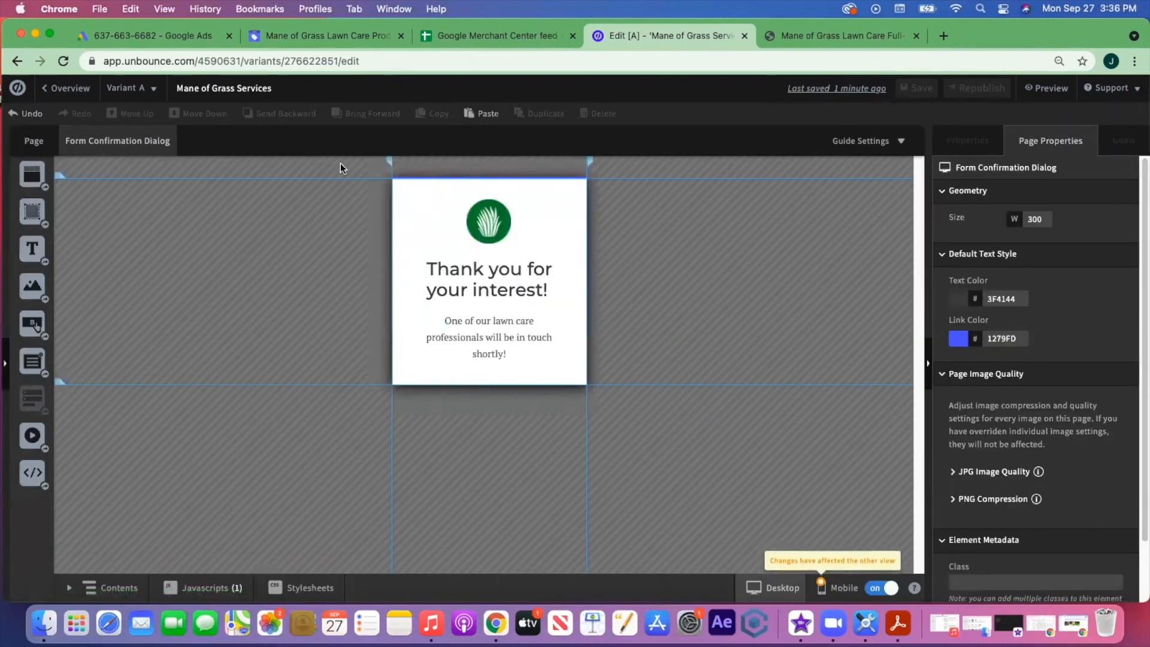
- Finish creating the Submit lead form conversion action in Google Ads
click(142, 36)
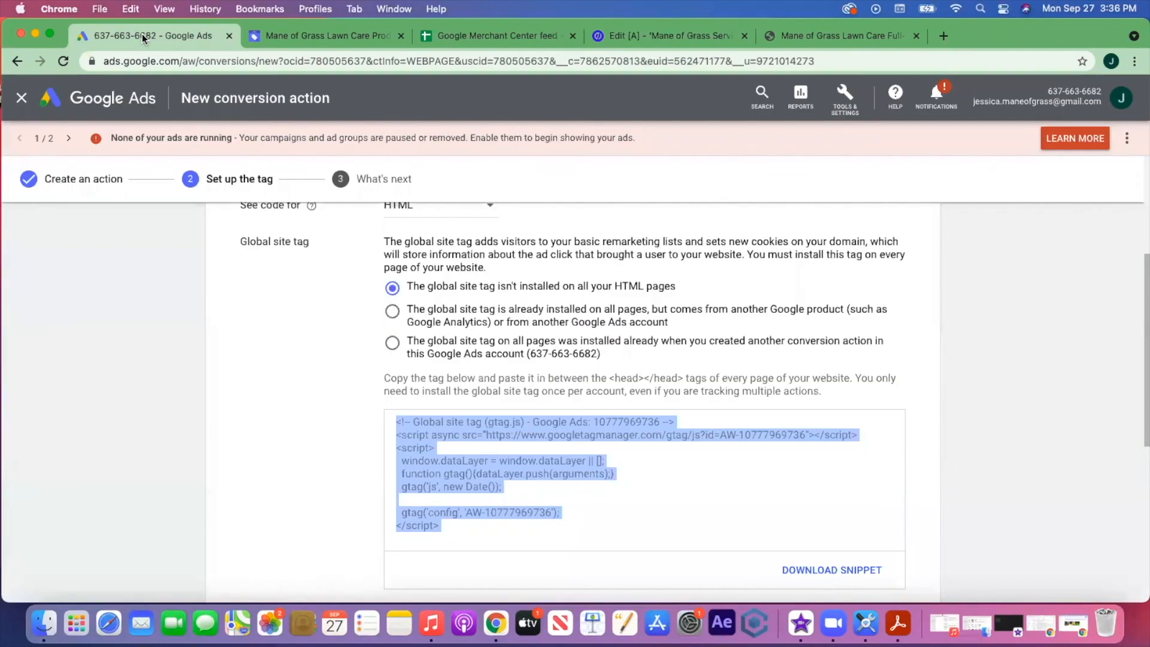
scroll(651, 407, down, 3)
scroll(651, 407, down, 4)
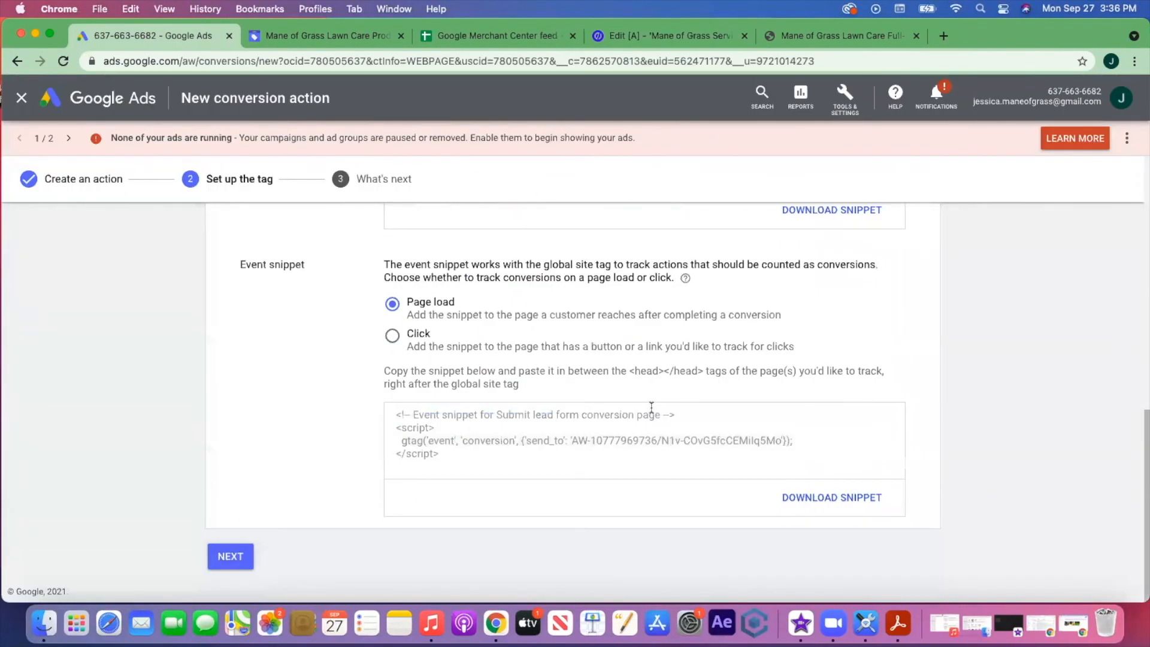
click(235, 558)
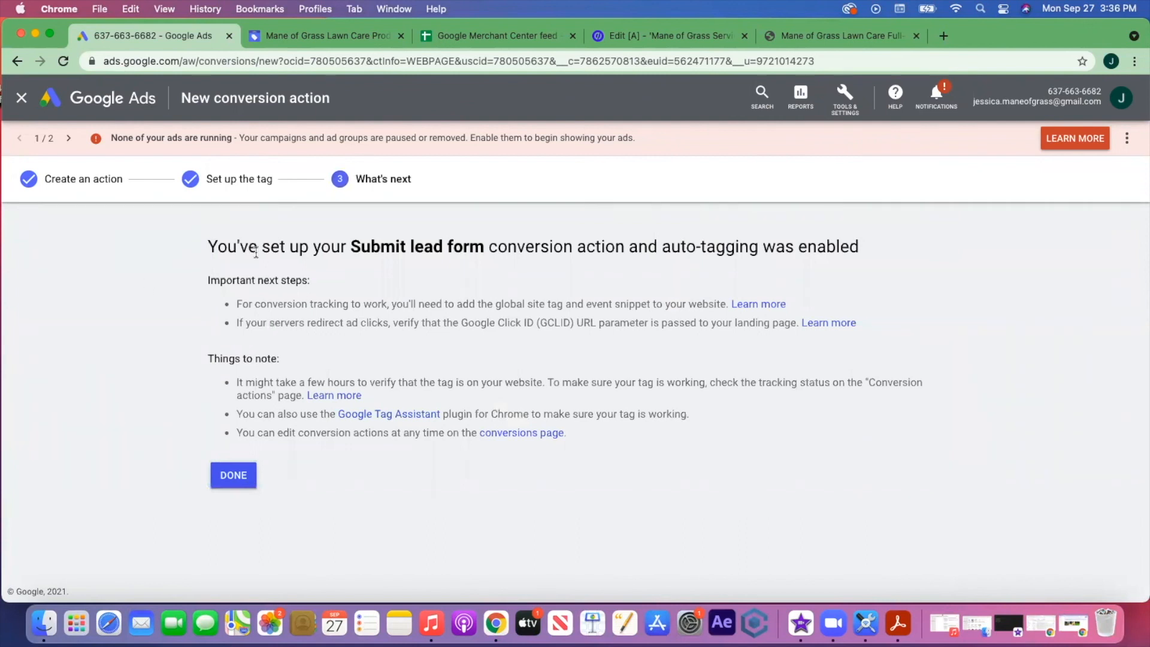
click(233, 476)
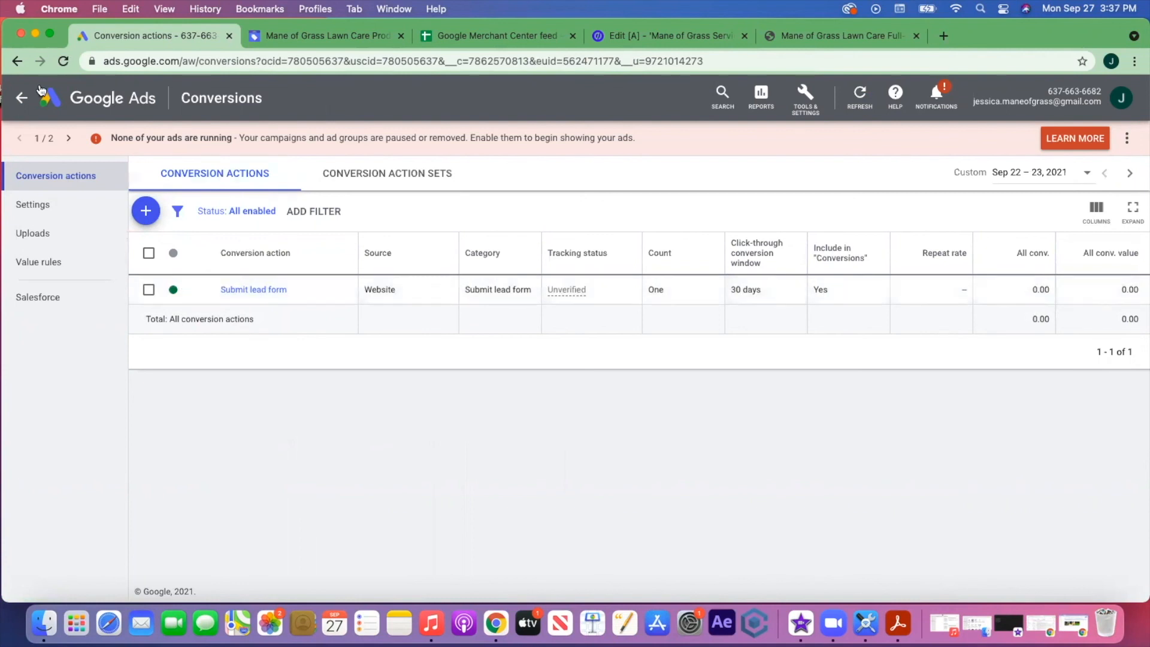
- View the Google Ads overview, then return to Unbounce's All Pages list
click(78, 101)
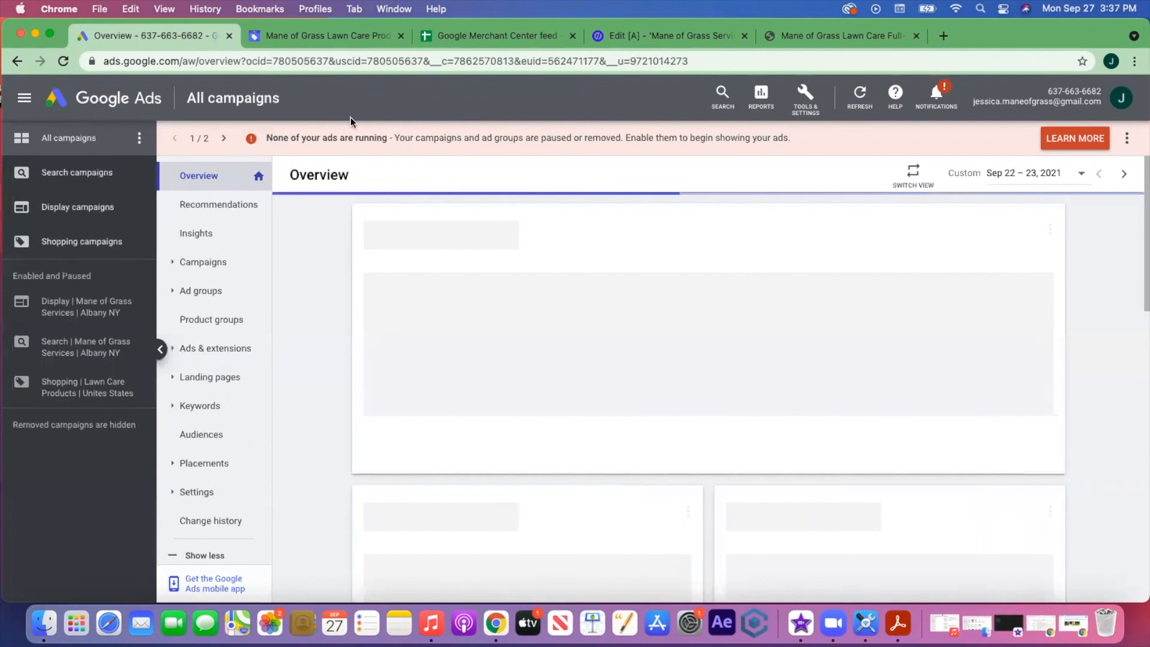
click(653, 38)
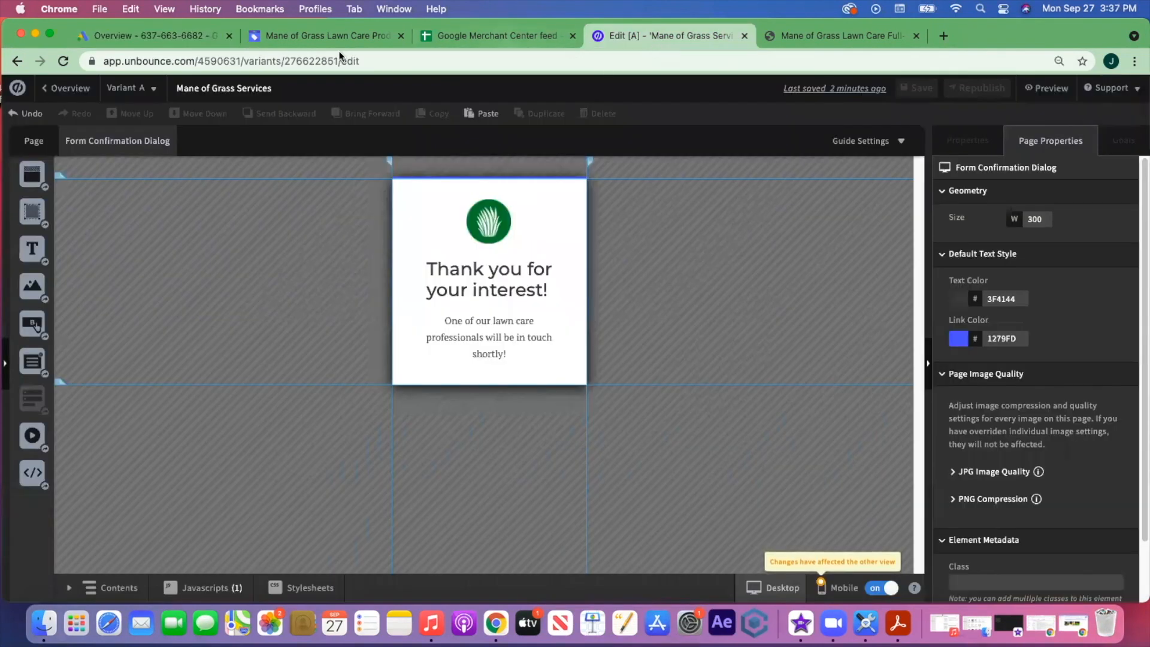
click(31, 90)
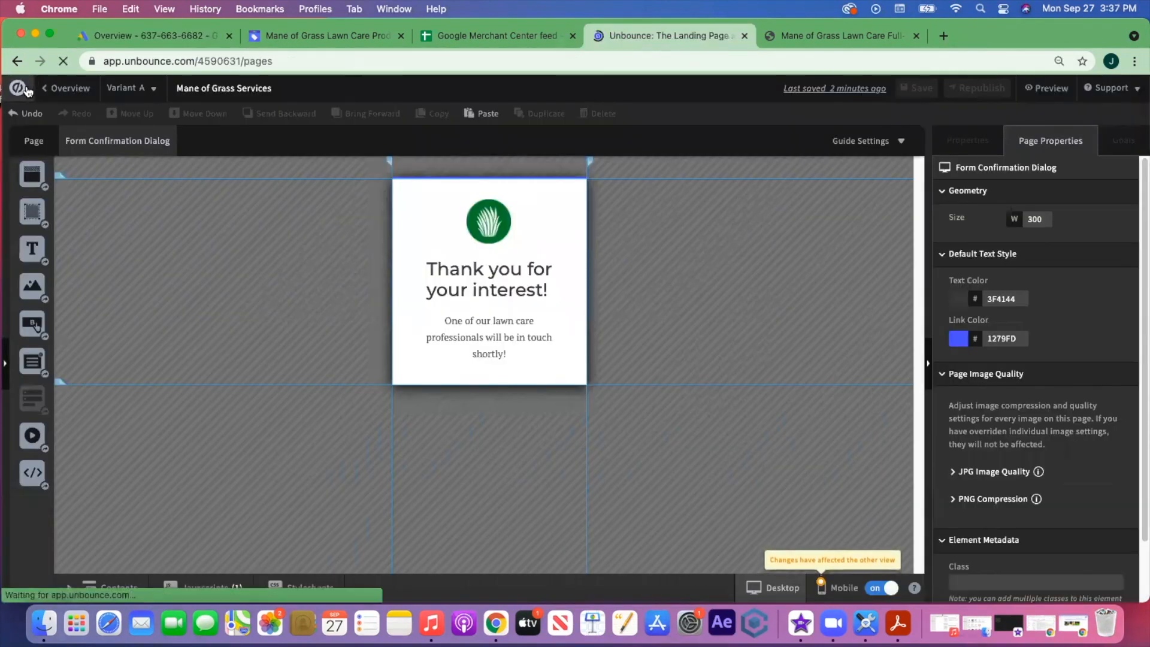